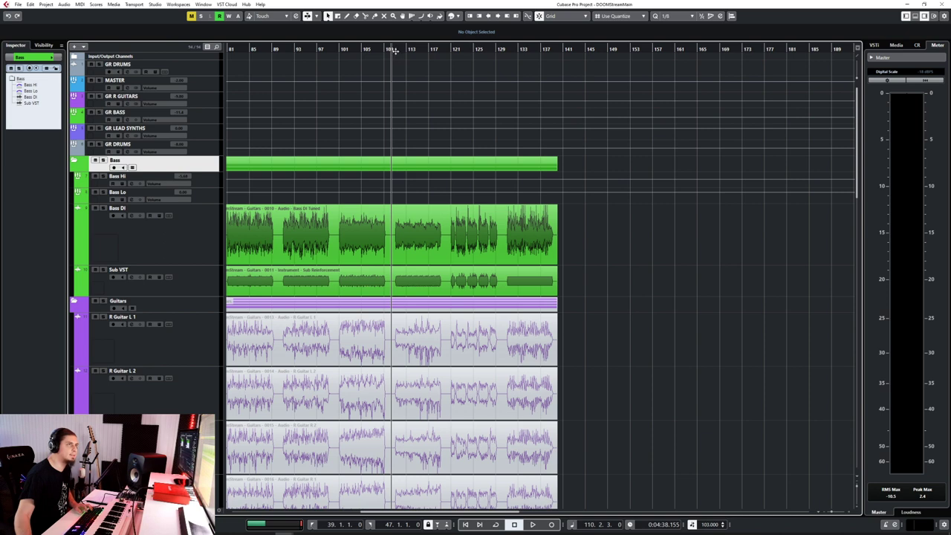
# Play back the bass and guitar section starting at about bar 110
pyautogui.click(396, 50)
pyautogui.press('space')
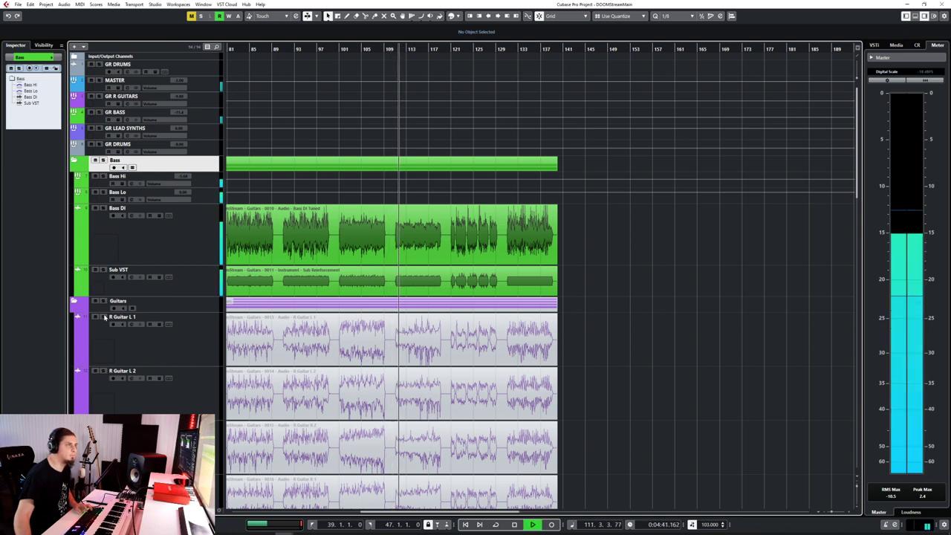
pyautogui.click(673, 16)
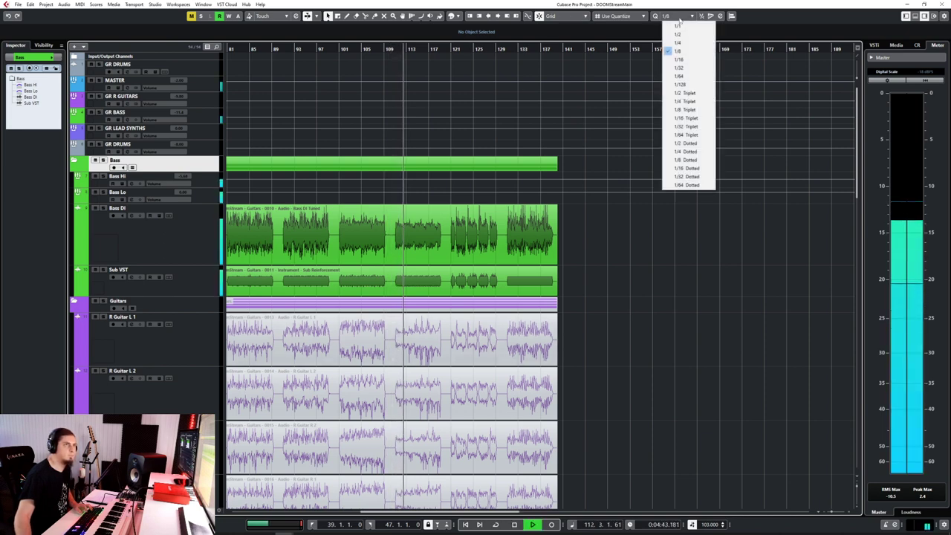
pyautogui.click(678, 51)
pyautogui.press('h')
pyautogui.press('h')
pyautogui.press('h')
pyautogui.press('h')
pyautogui.press('space')
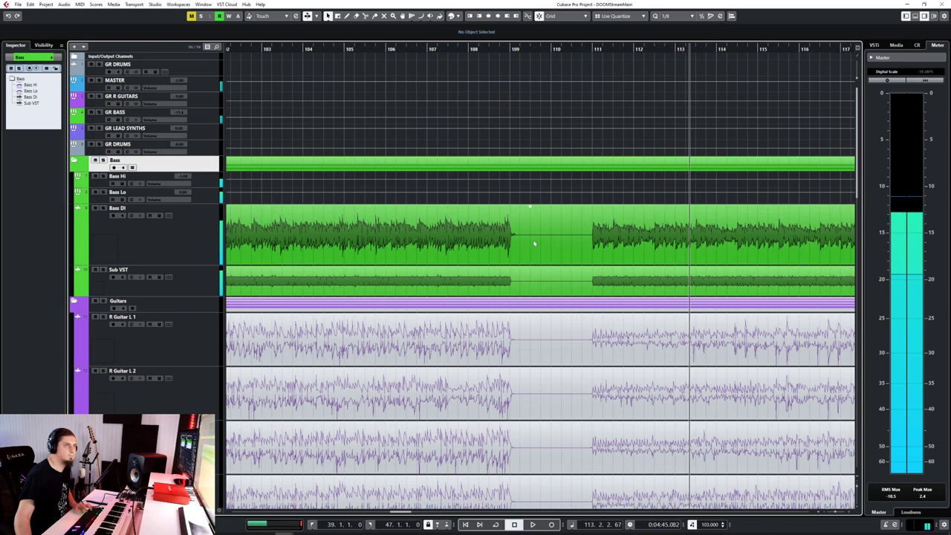
# Split all the bass and guitar events just before bar 111 and again at bar 119
pyautogui.moveTo(640, 511); pyautogui.dragTo(614, 245)
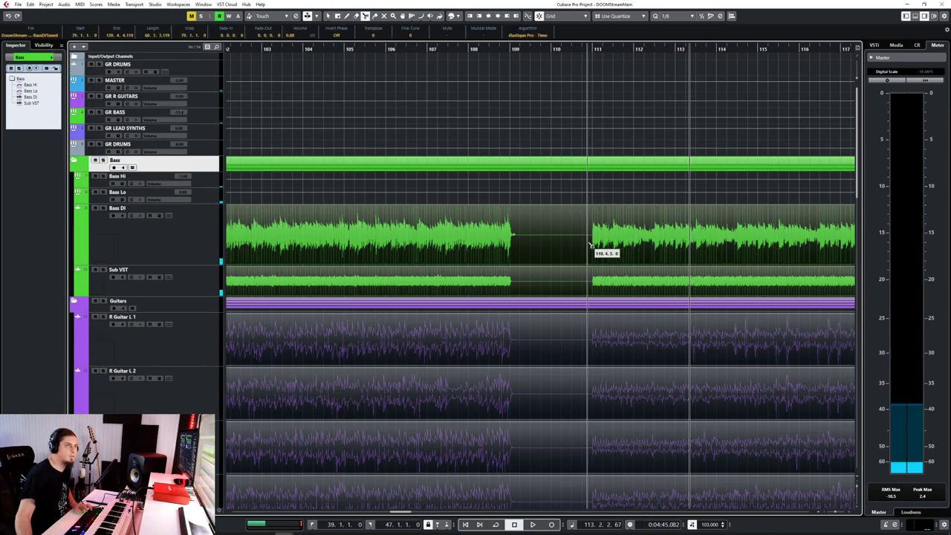
pyautogui.press('g')
pyautogui.press('g')
pyautogui.press('g')
pyautogui.hscroll(8, 643, 305)
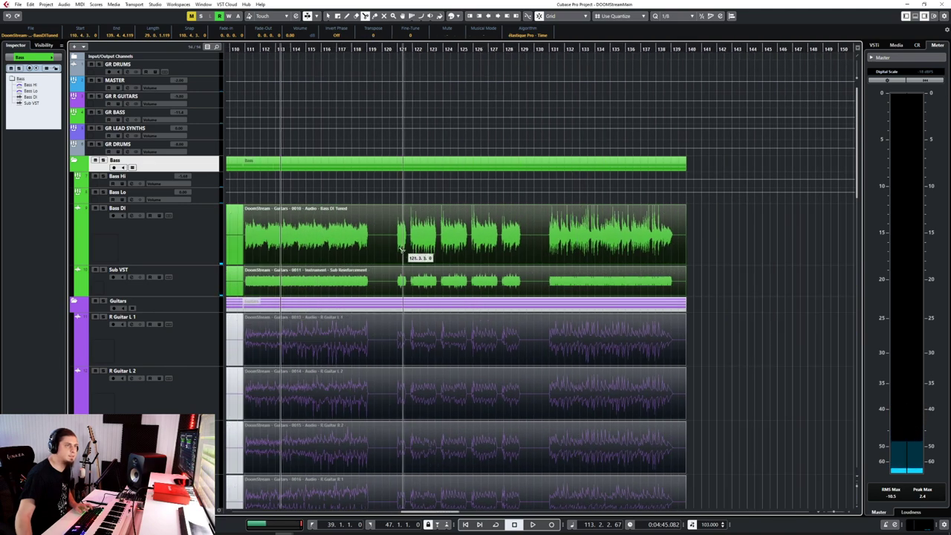
pyautogui.click(370, 252)
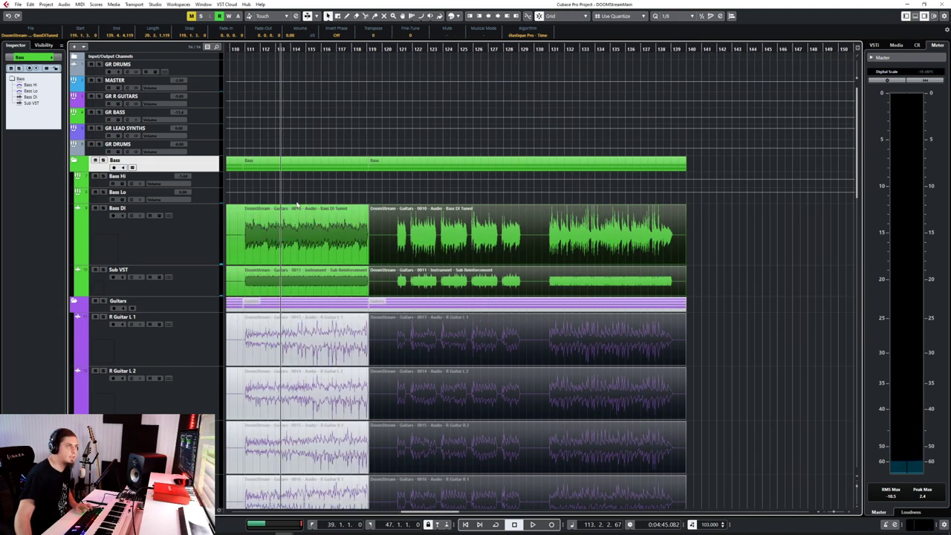
# Select the split bass and guitar section between bars 111 and 119 and paste it at bar 47
pyautogui.press('1')
pyautogui.hotkey('ctrl', 'shift', 'a')
pyautogui.moveTo(337, 481); pyautogui.dragTo(243, 194)
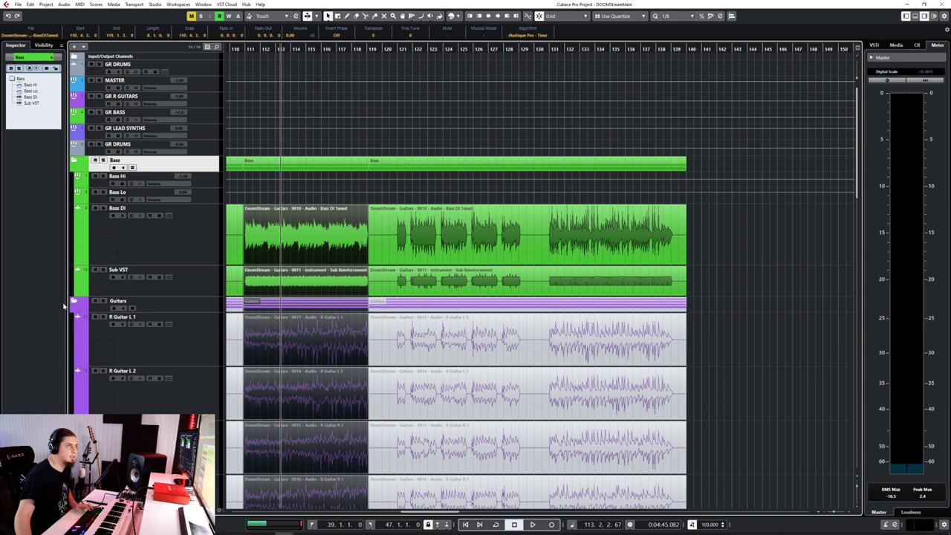
pyautogui.click(74, 301)
pyautogui.click(73, 160)
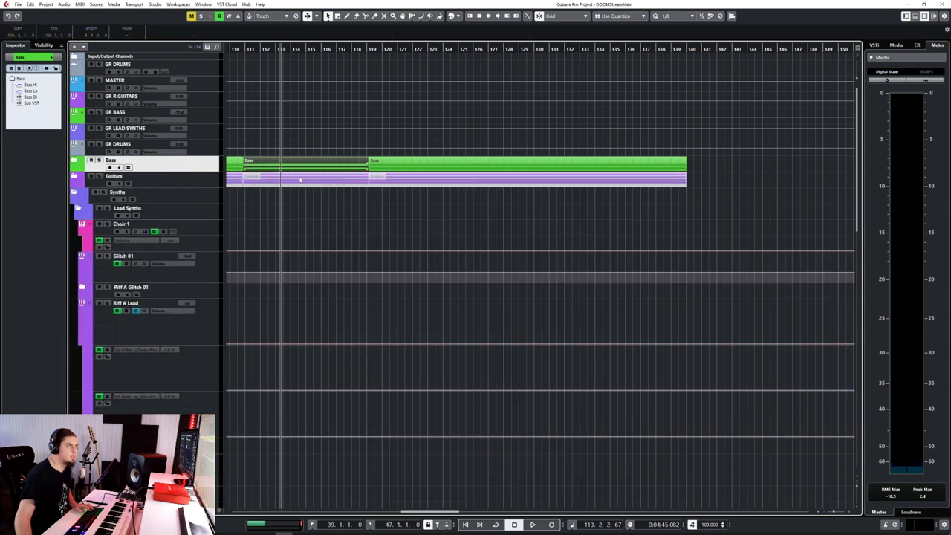
pyautogui.hscroll(-10, 409, 268)
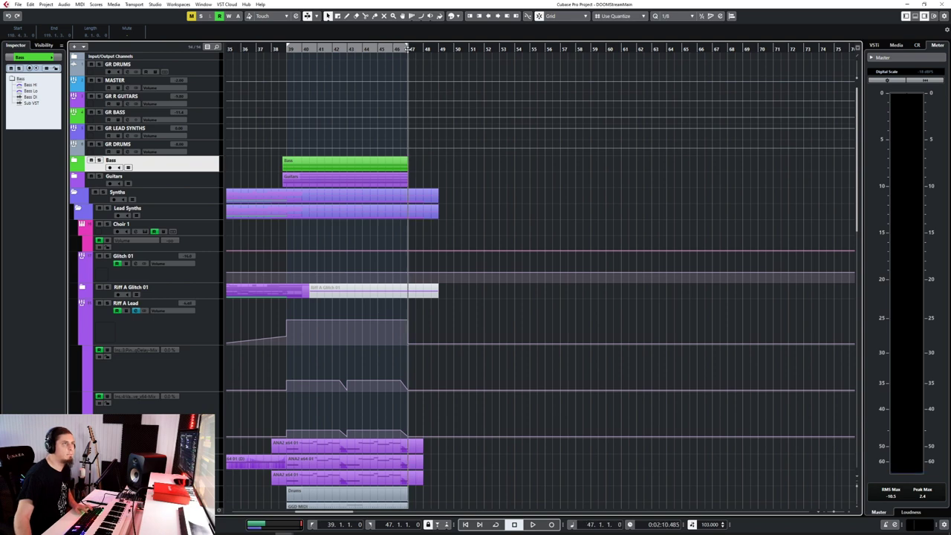
pyautogui.scroll(5, 418, 195)
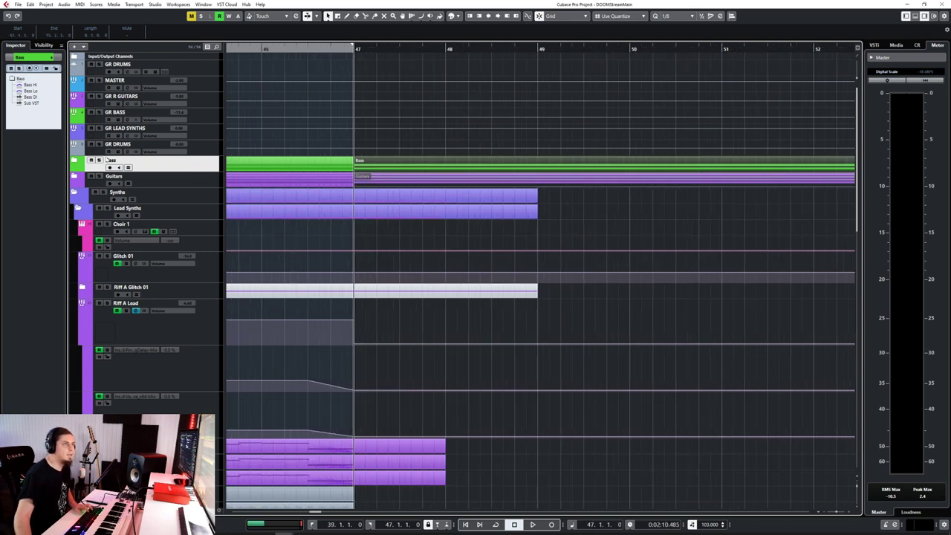
# Set the quantize value to 1/8 and remove the leading gap in the pasted bass and guitar events so the riff starts at bar 47
pyautogui.click(74, 161)
pyautogui.click(74, 301)
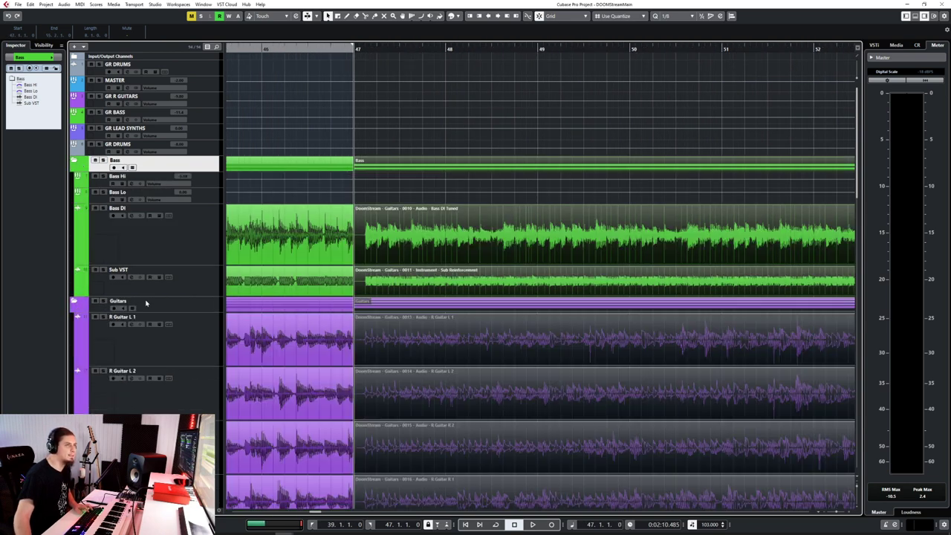
pyautogui.scroll(2, 405, 232)
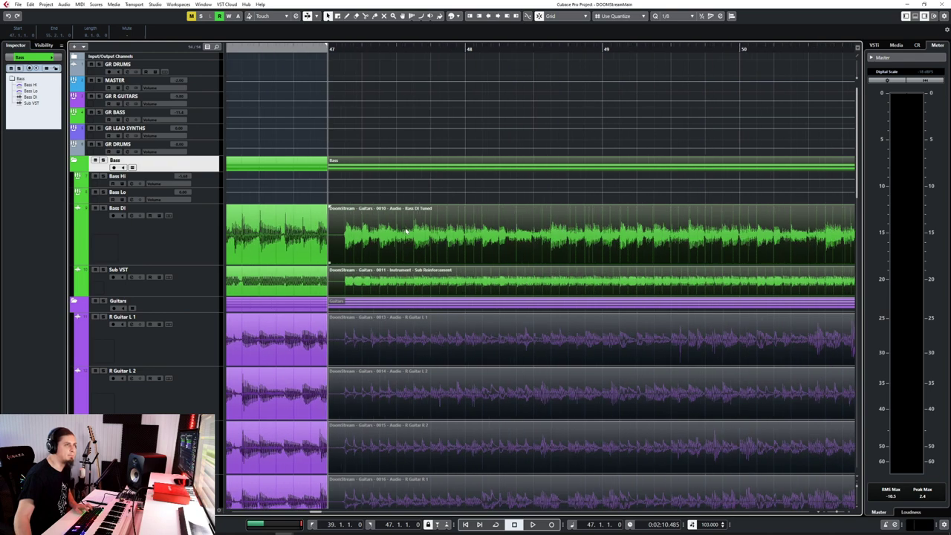
pyautogui.click(676, 15)
pyautogui.click(688, 26)
pyautogui.moveTo(335, 264); pyautogui.dragTo(371, 262)
pyautogui.click(667, 15)
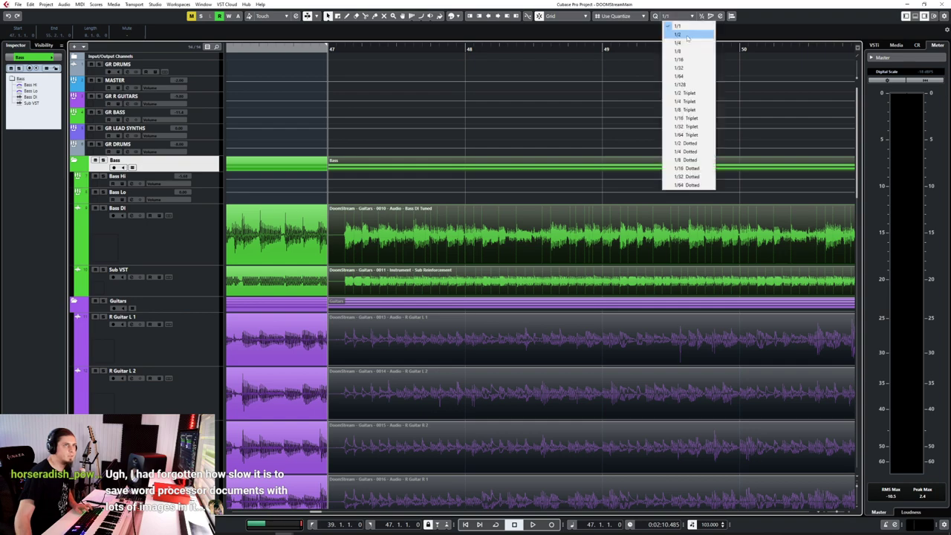
pyautogui.click(679, 52)
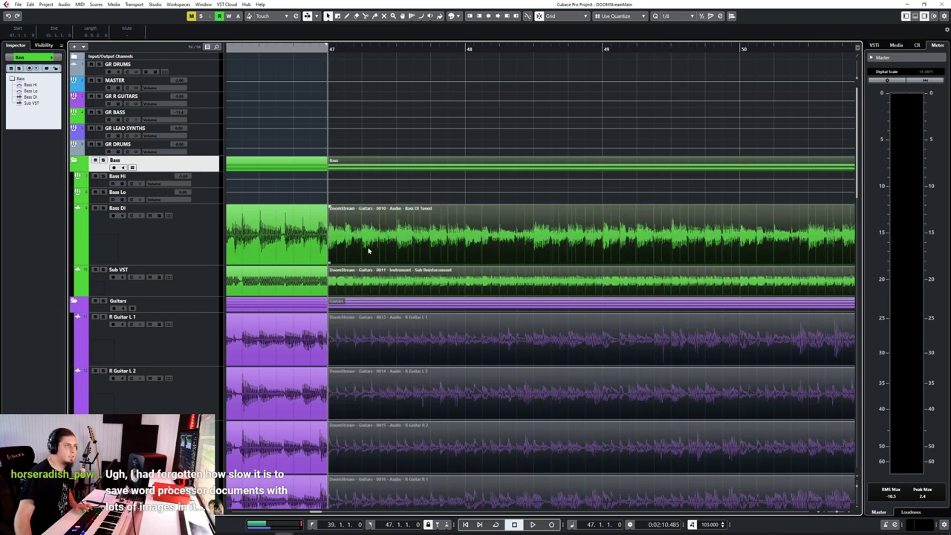
# Unmute the pasted events starting at bar 47 on the four R Guitar tracks
pyautogui.rightClick(382, 331)
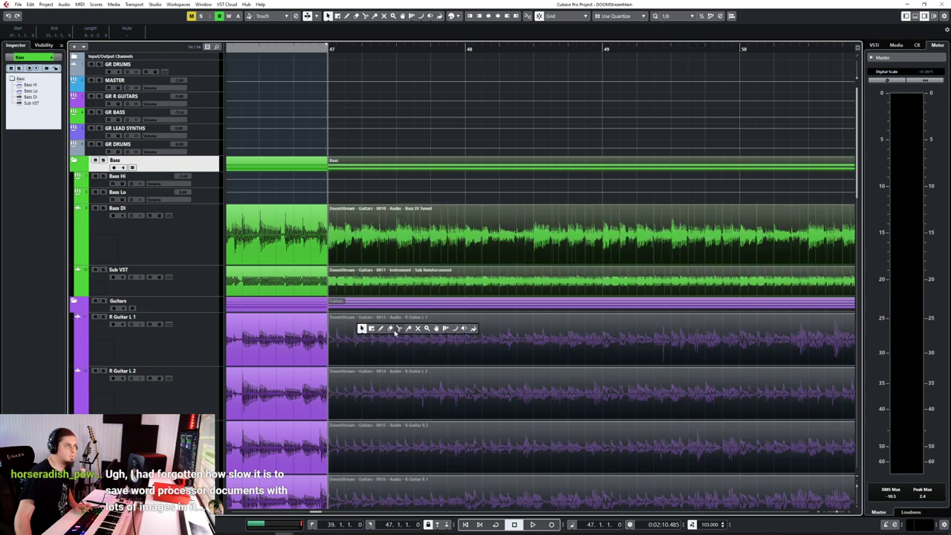
pyautogui.click(417, 329)
pyautogui.press('g')
pyautogui.press('g')
pyautogui.scroll(-4, 456, 285)
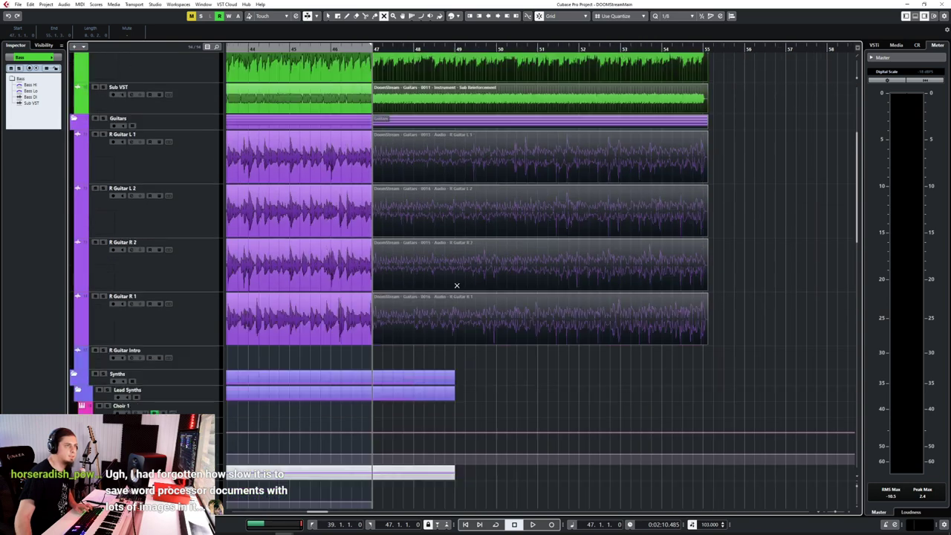
pyautogui.moveTo(484, 349); pyautogui.dragTo(428, 192)
pyautogui.press('1')
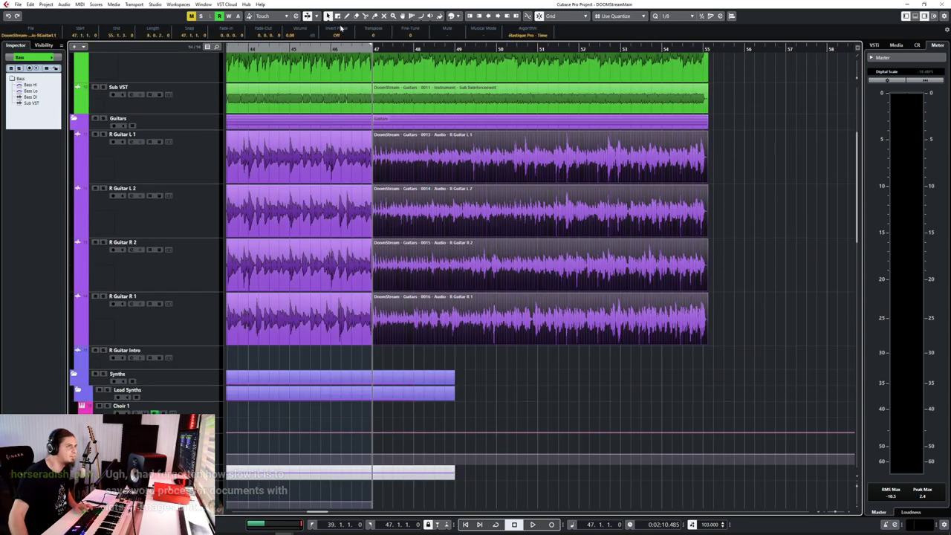
# Play back the transition from the existing riff into the pasted section at bar 47
pyautogui.press('space')
pyautogui.click(466, 243)
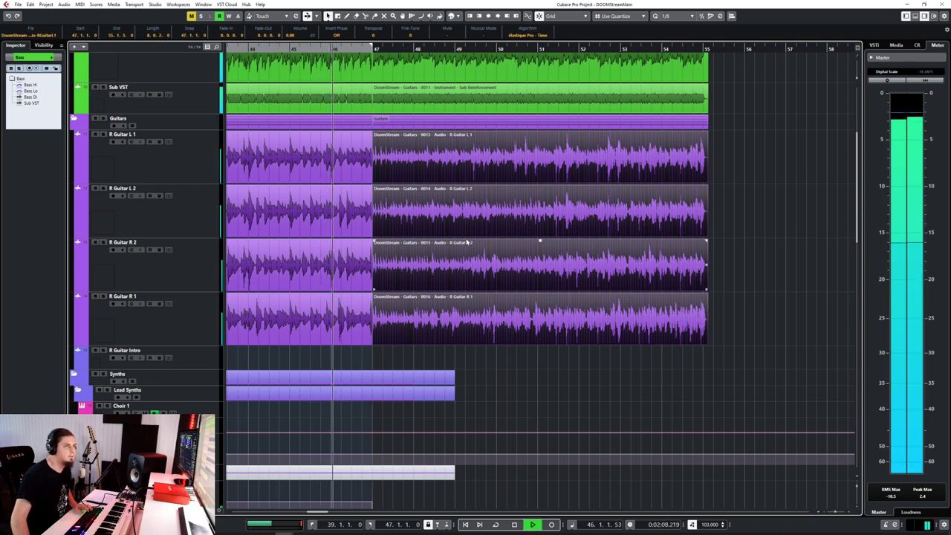
pyautogui.click(462, 236)
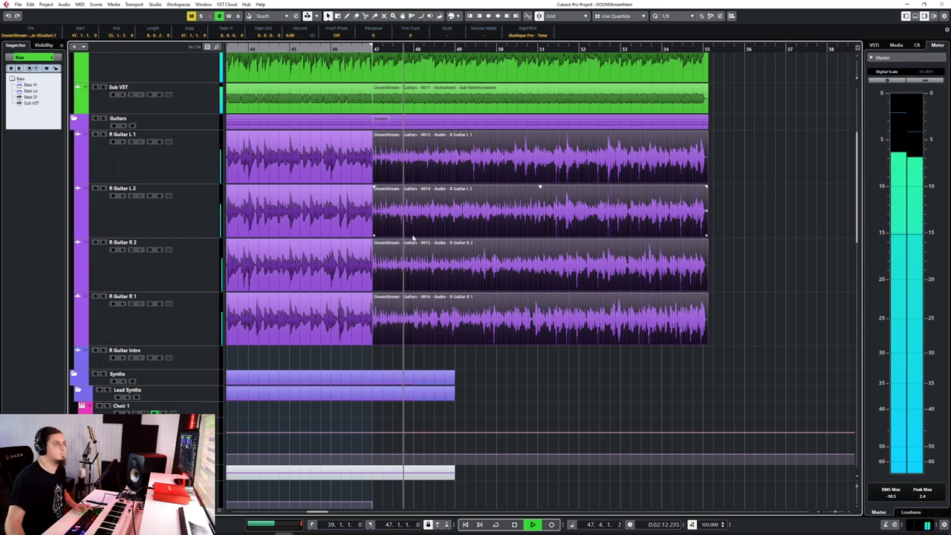
pyautogui.scroll(-10, 363, 280)
pyautogui.scroll(3, 363, 280)
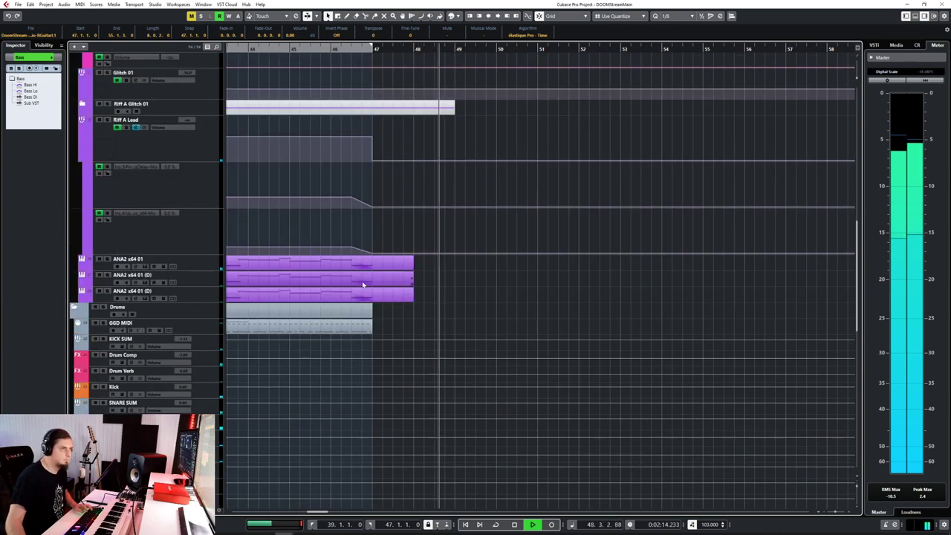
# Set the quantize value to 1/16 for the GGD MIDI drum part in the note editor, leaving the editor closed
pyautogui.click(367, 325)
pyautogui.press('space')
pyautogui.hscroll(-6, 375, 329)
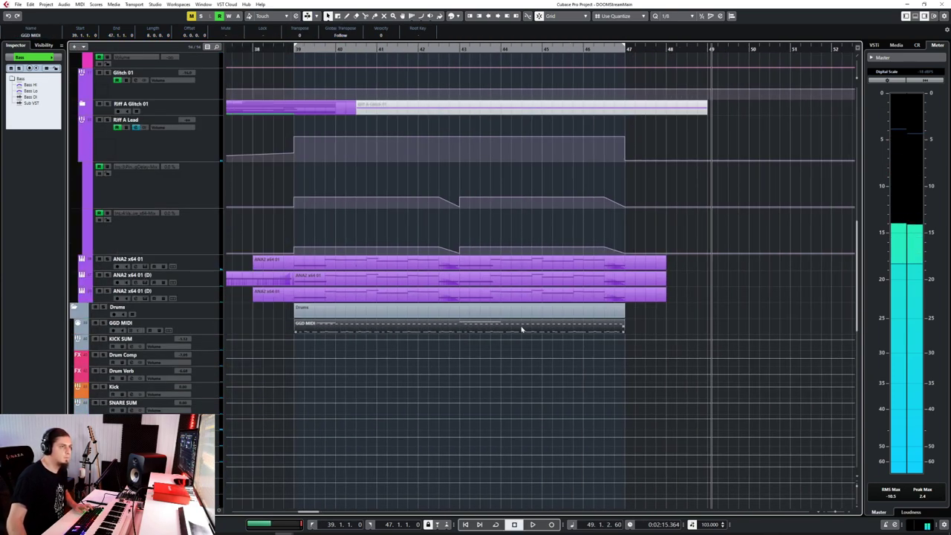
pyautogui.doubleClick(520, 329)
pyautogui.scroll(2, 441, 384)
pyautogui.hscroll(3, 483, 371)
pyautogui.hscroll(-2, 483, 371)
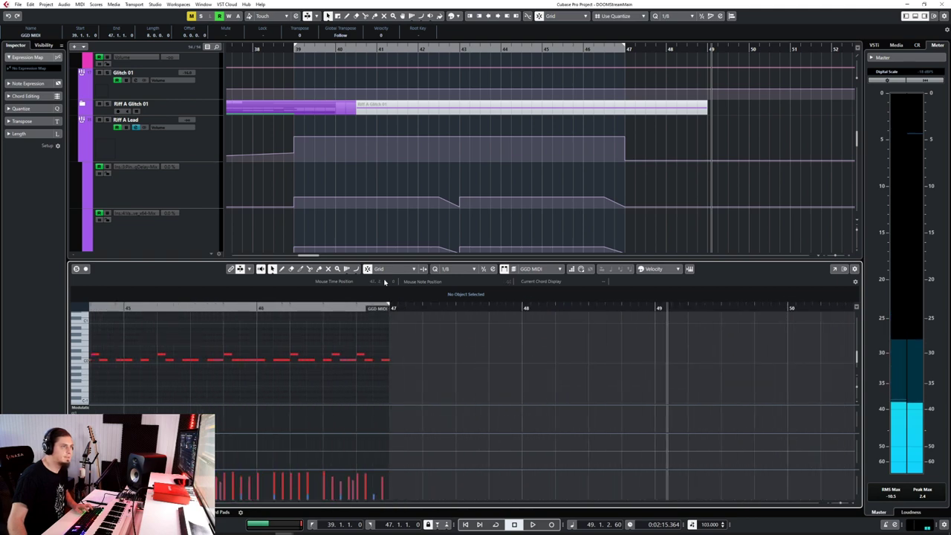
pyautogui.click(455, 268)
pyautogui.click(460, 312)
pyautogui.press('g')
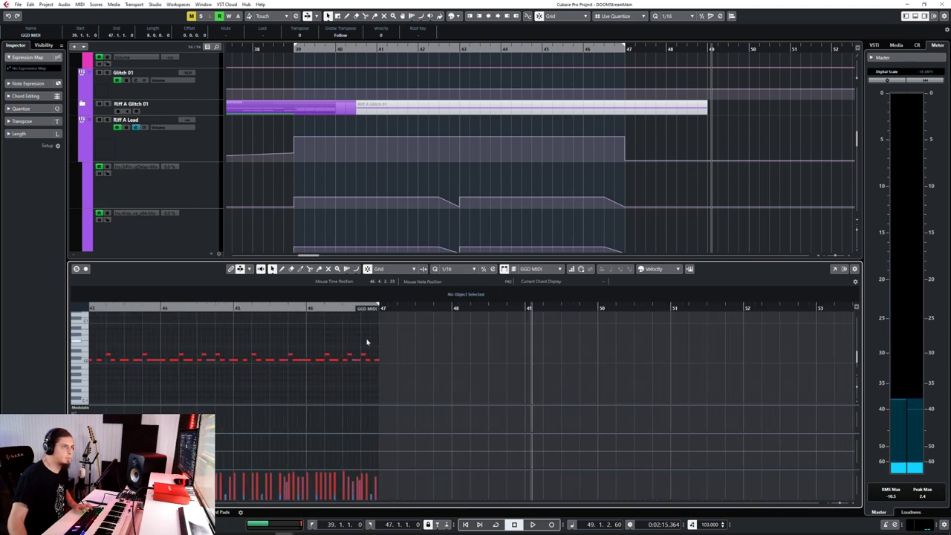
pyautogui.hotkey('ctrl', 'e')
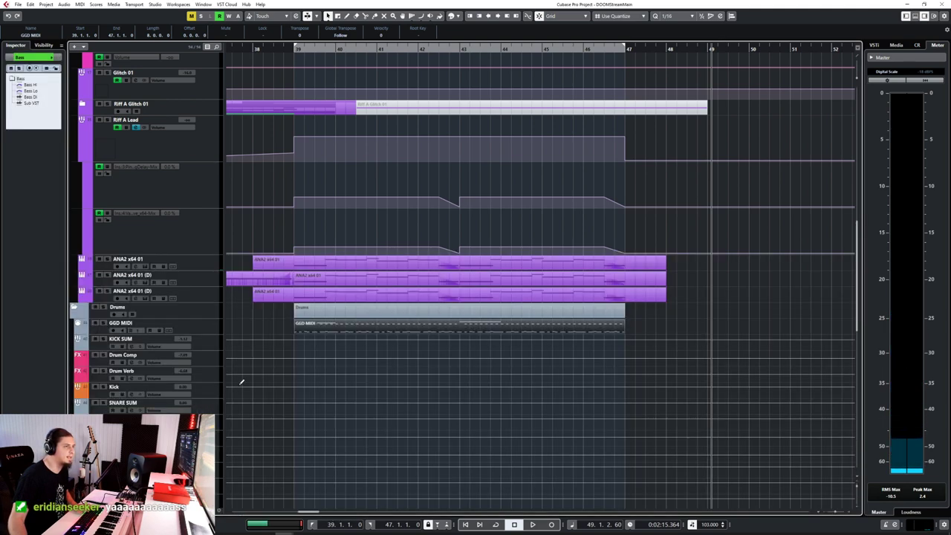
pyautogui.scroll(-5, 240, 382)
pyautogui.click(195, 307)
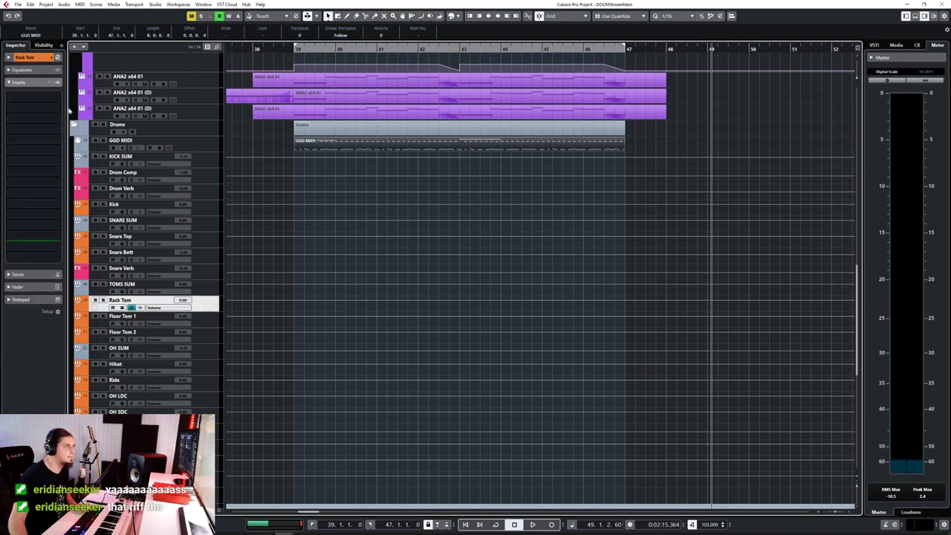
pyautogui.scroll(7, 573, 245)
pyautogui.scroll(-2, 575, 244)
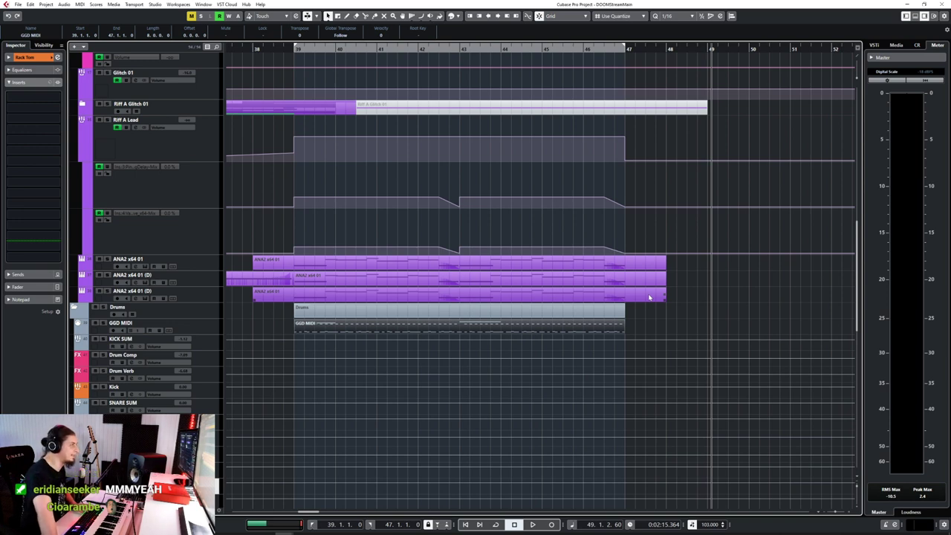
pyautogui.click(643, 217)
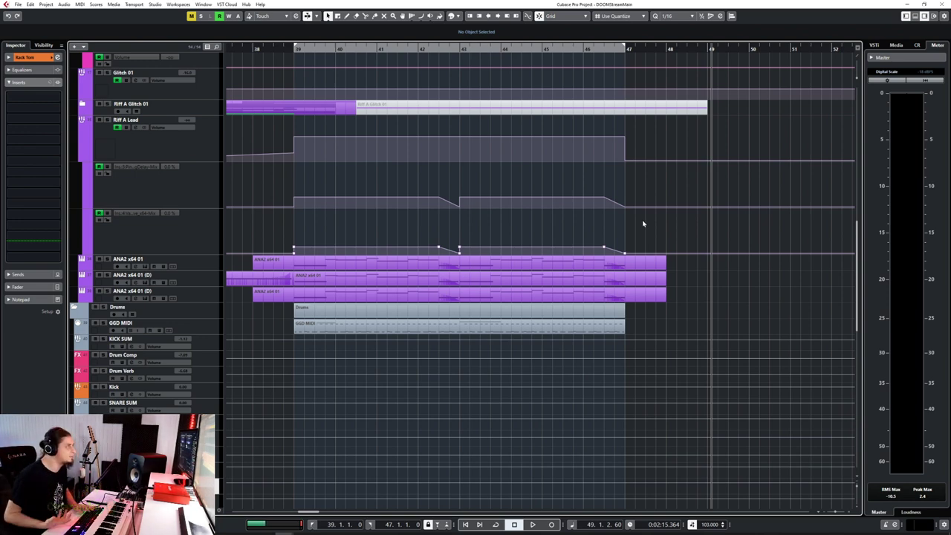
pyautogui.scroll(-2, 670, 242)
pyautogui.scroll(2, 671, 245)
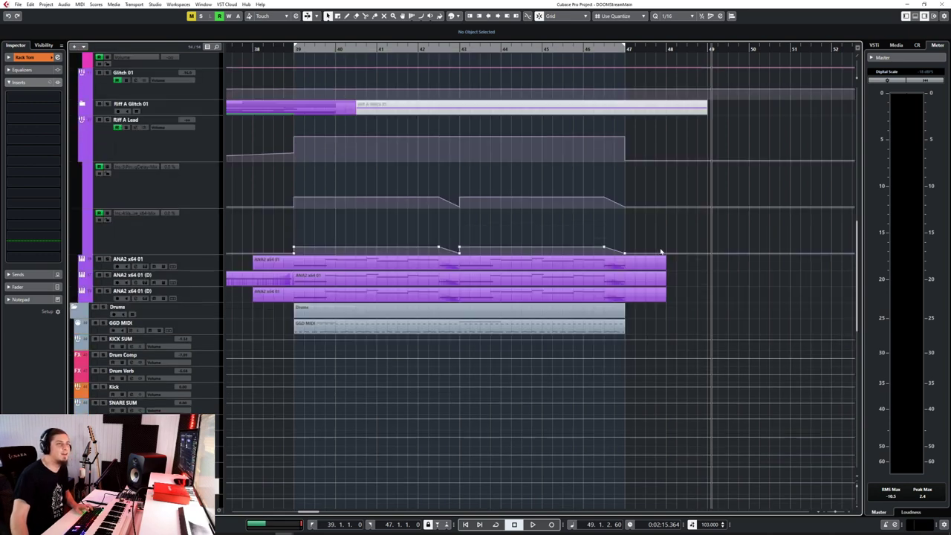
# Open the GGD MIDI drum part for editing and play back its ending from about bar 46
pyautogui.doubleClick(613, 326)
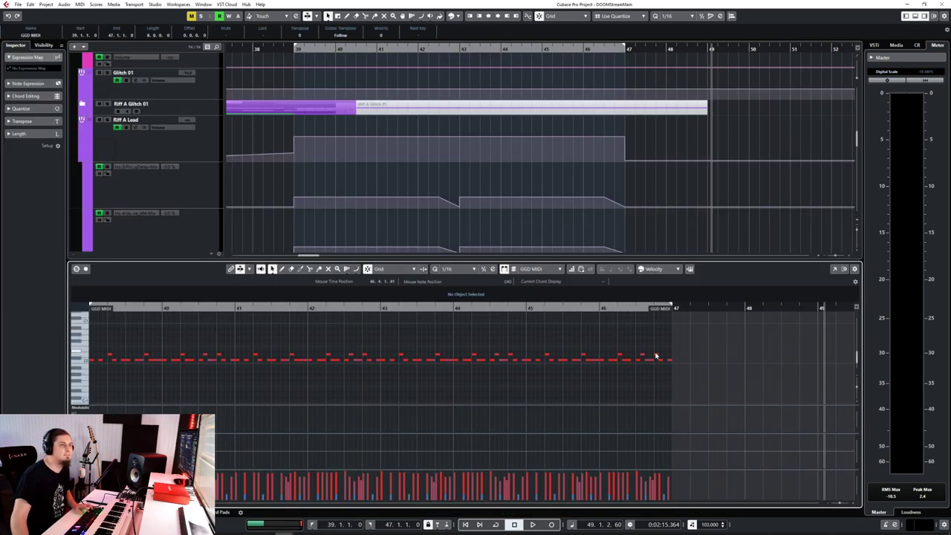
pyautogui.press('h')
pyautogui.press('h')
pyautogui.press('h')
pyautogui.scroll(1, 475, 352)
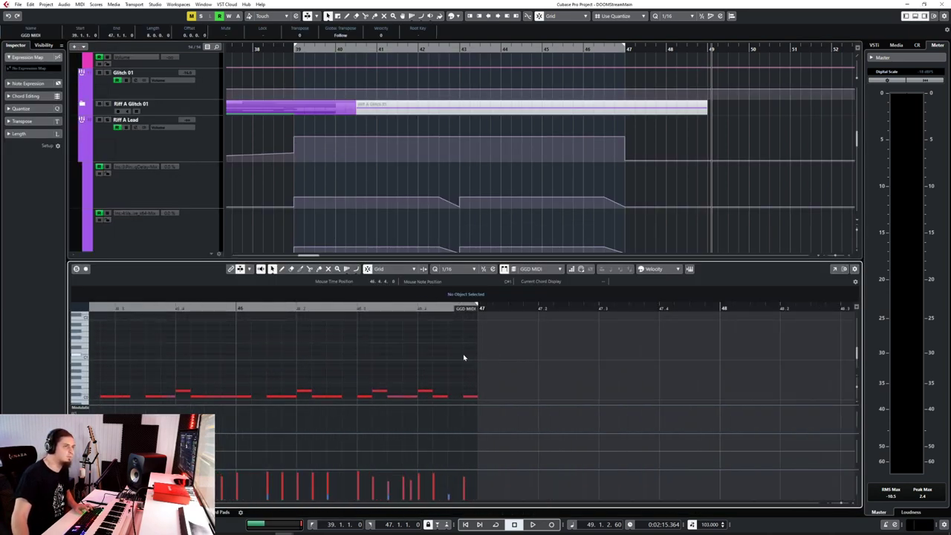
pyautogui.scroll(-2, 463, 353)
pyautogui.scroll(2, 446, 358)
pyautogui.moveTo(363, 360); pyautogui.dragTo(416, 330)
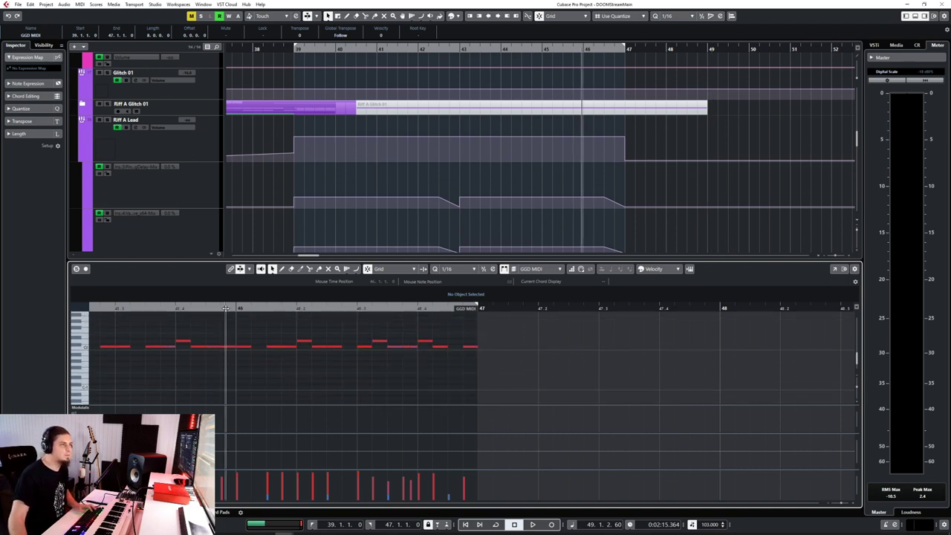
pyautogui.press('space')
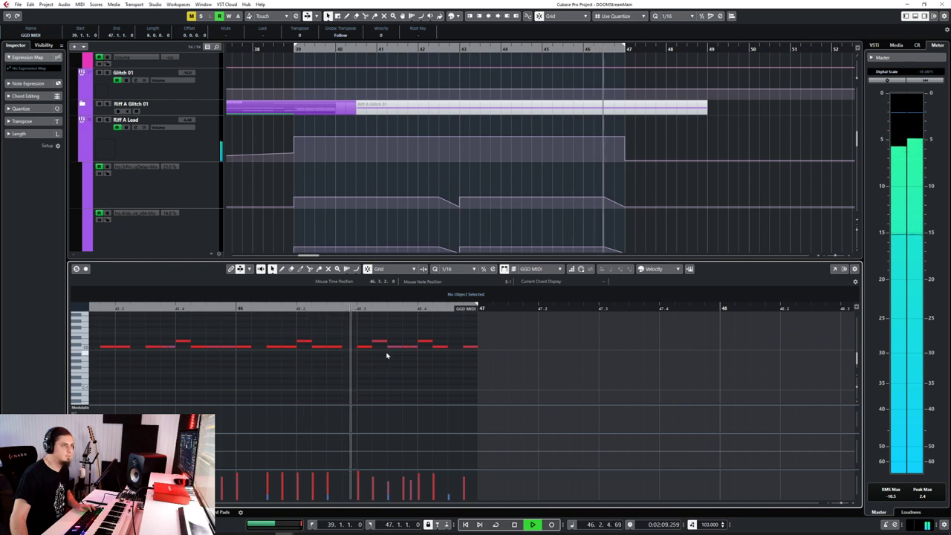
pyautogui.press('space')
# Replace the closing notes of the GGD MIDI part with 1/16 D0 notes running up to bar 47
pyautogui.scroll(2, 424, 347)
pyautogui.moveTo(432, 361)
pyautogui.mouseDown()
pyautogui.moveTo(479, 387)
pyautogui.moveTo(432, 375)
pyautogui.moveTo(475, 374)
pyautogui.mouseUp()
pyautogui.press('Delete')
pyautogui.rightClick(425, 369)
pyautogui.click(439, 366)
pyautogui.press('g')
pyautogui.press('g')
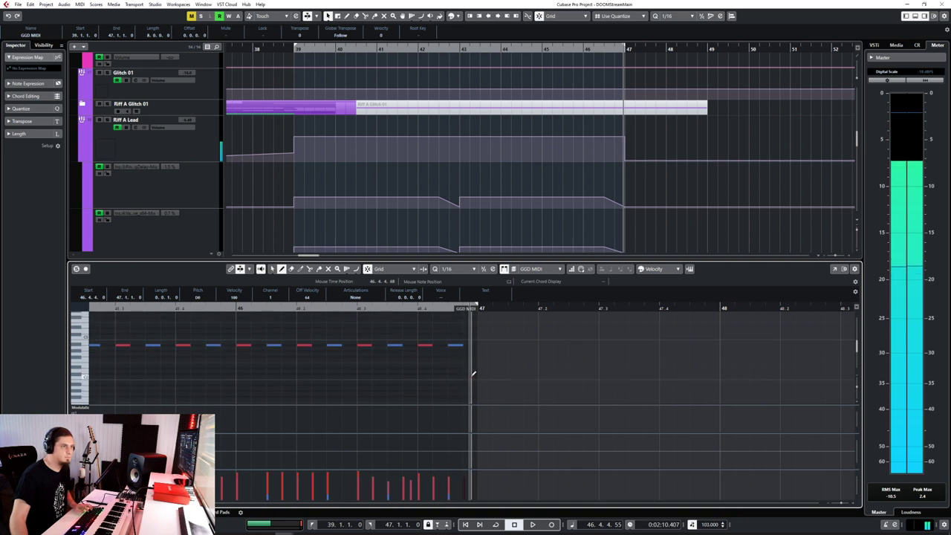
# Raise the velocity of the newly drawn drum notes just before bar 47
pyautogui.press('1')
pyautogui.scroll(-3, 466, 383)
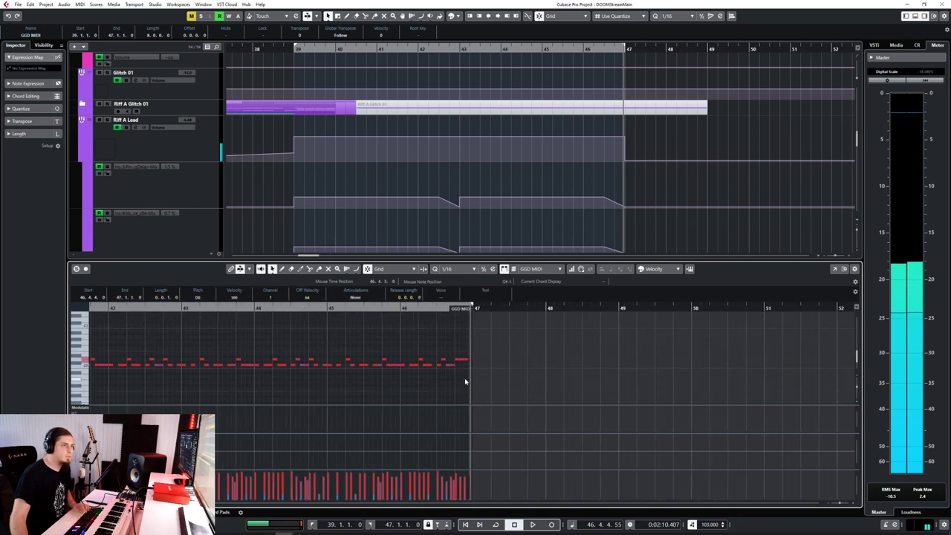
pyautogui.click(491, 394)
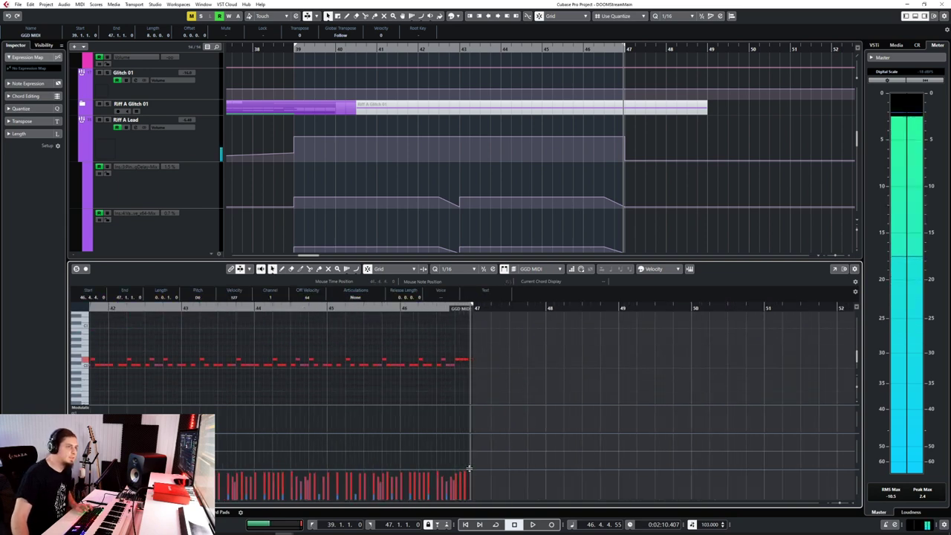
# Close the note editor and draw a new GGD MIDI part from bar 47 to bar 56 with quantize at 1/1
pyautogui.hotkey('ctrl', 'e')
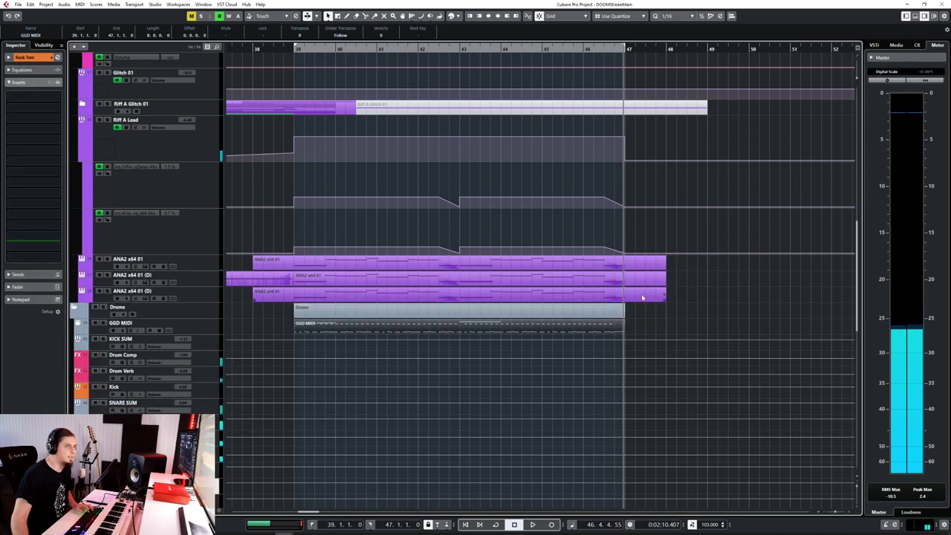
pyautogui.hscroll(6, 658, 325)
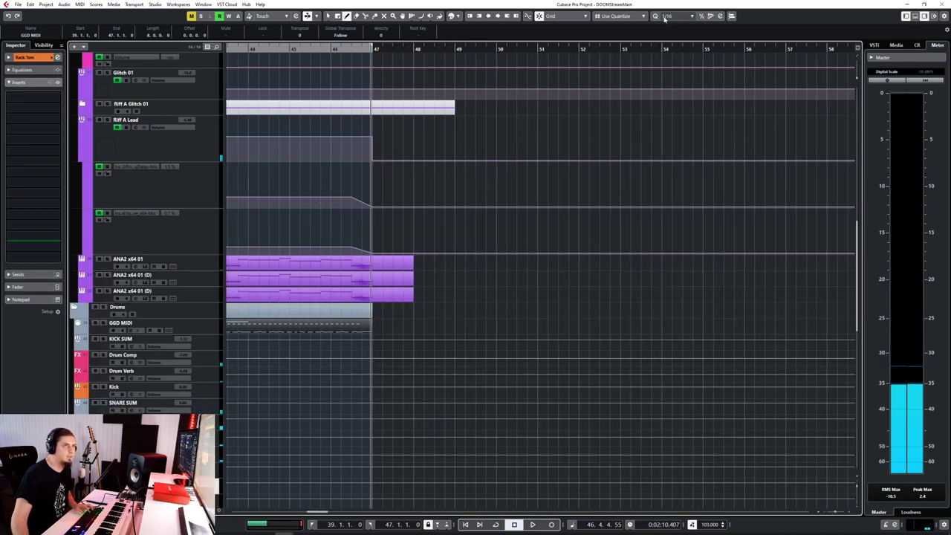
pyautogui.click(665, 16)
pyautogui.click(668, 27)
pyautogui.moveTo(375, 327); pyautogui.dragTo(743, 329)
pyautogui.scroll(5, 654, 289)
pyautogui.scroll(-2, 464, 381)
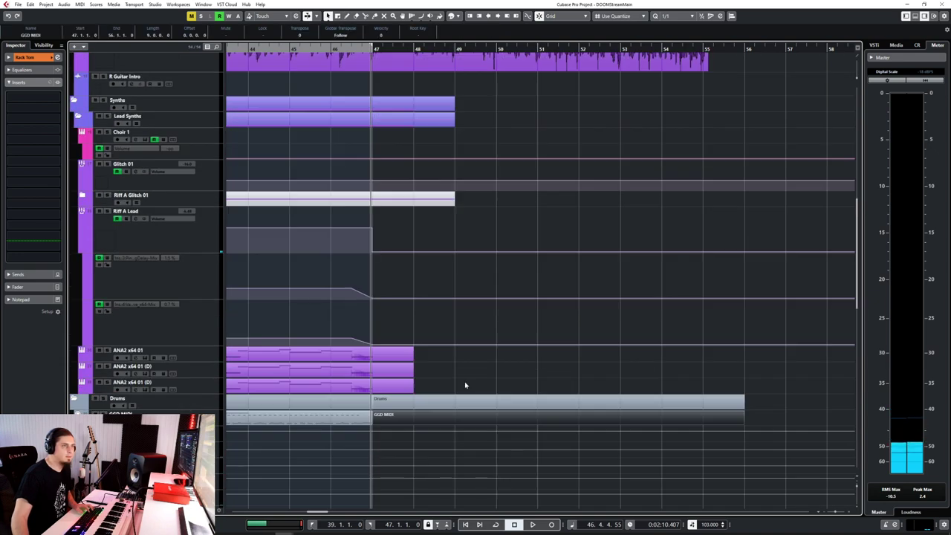
# Open the new GGD MIDI part, set its quantize to 1/16 and draw a C0 note at the start of bar 47
pyautogui.doubleClick(430, 415)
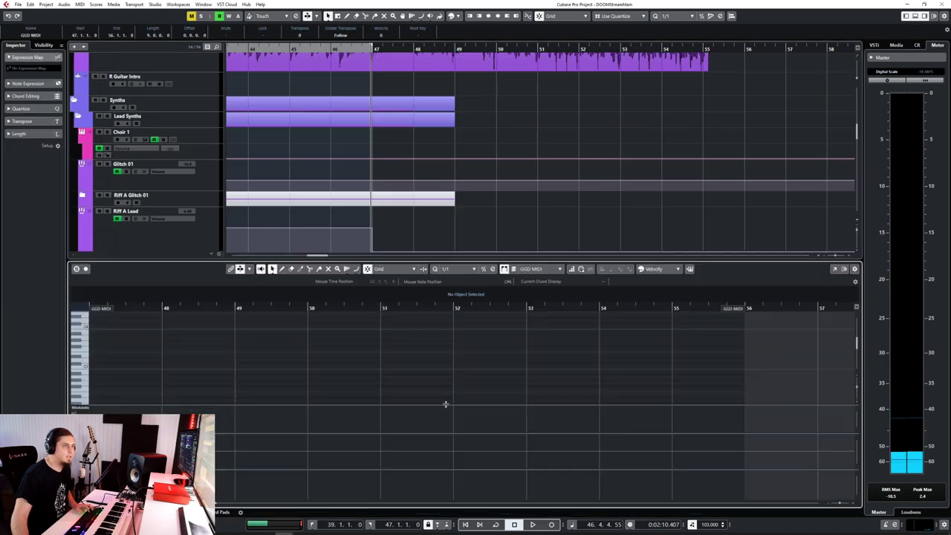
pyautogui.click(469, 269)
pyautogui.click(460, 312)
pyautogui.press('h')
pyautogui.press('h')
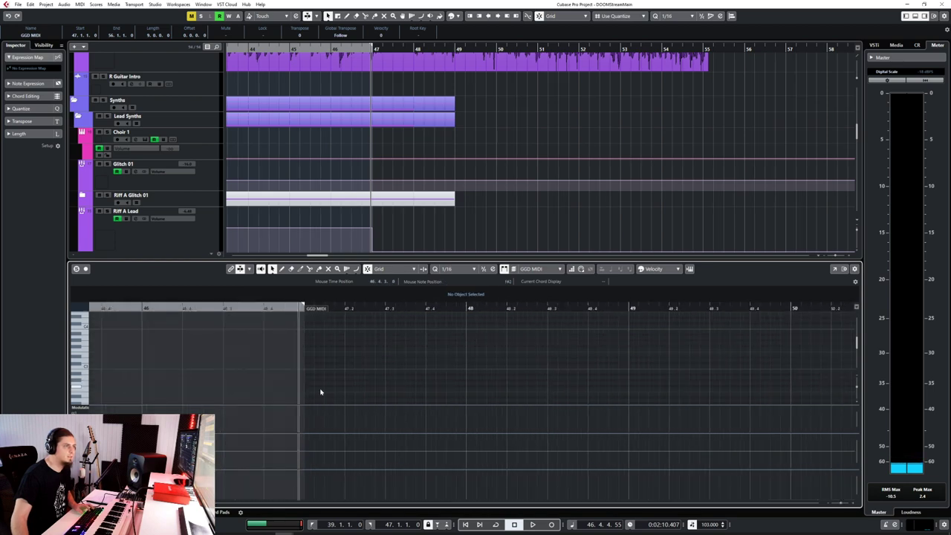
pyautogui.hscroll(3, 282, 392)
pyautogui.press('8')
pyautogui.scroll(-2, 215, 371)
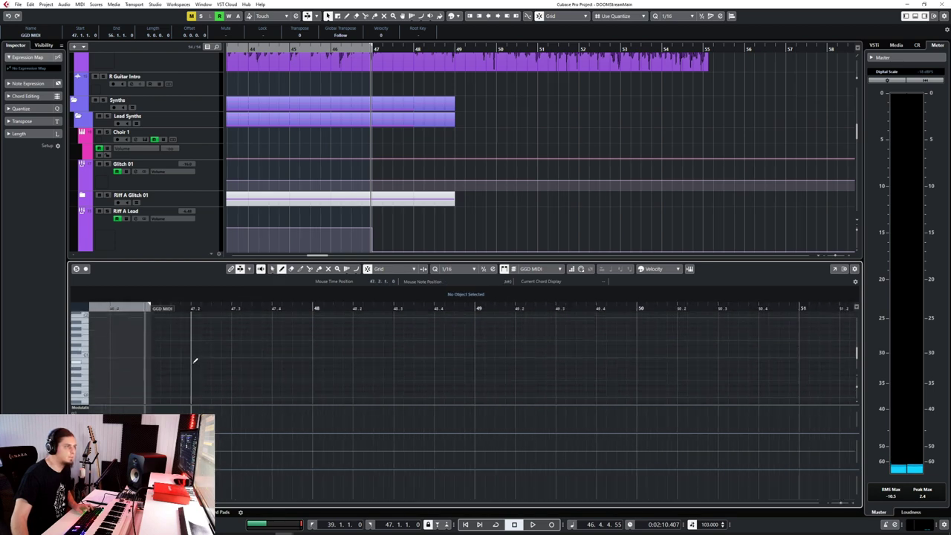
pyautogui.click(158, 375)
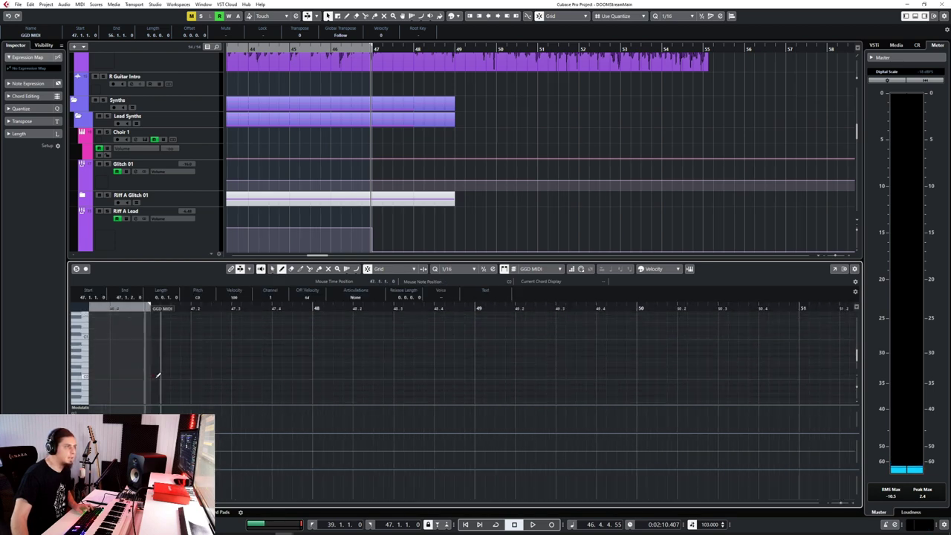
# Try D0, C0 and D0 notes on beats 2, 3 and 4 of bar 47, play them back and delete them
pyautogui.click(194, 370)
pyautogui.click(235, 375)
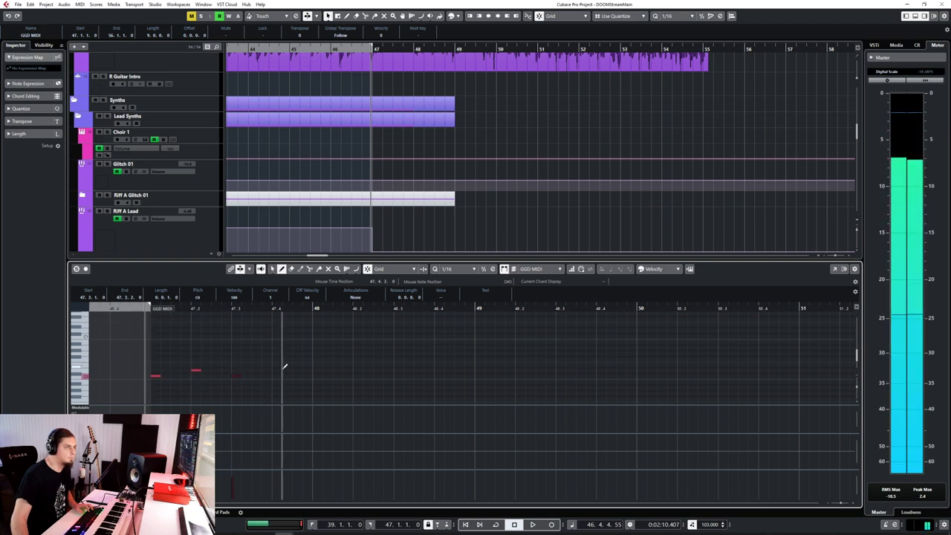
pyautogui.click(276, 369)
pyautogui.press('space')
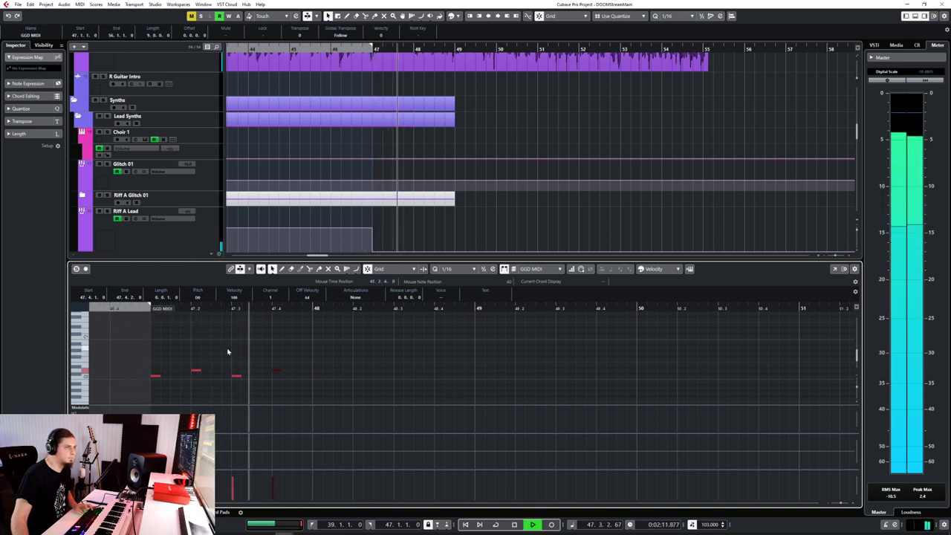
pyautogui.press('space')
pyautogui.moveTo(188, 349); pyautogui.dragTo(327, 395)
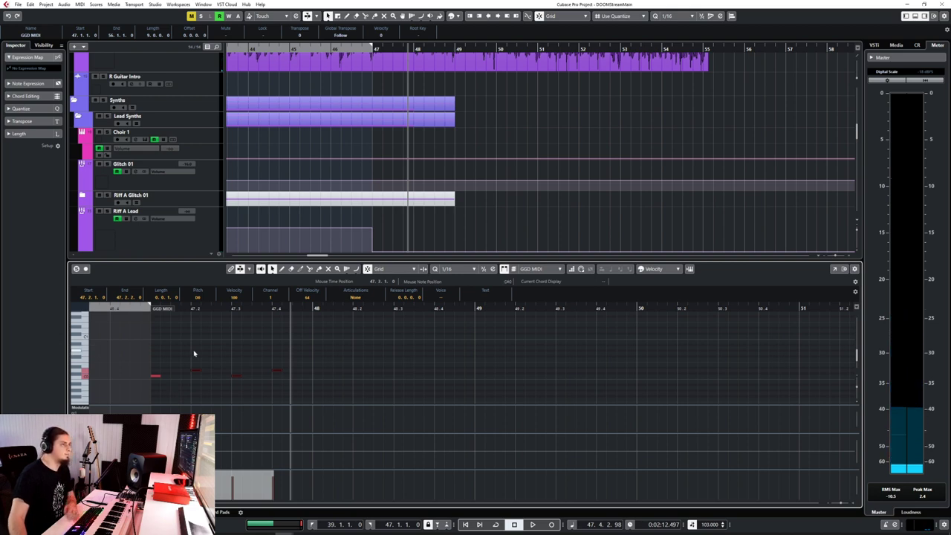
pyautogui.press('Delete')
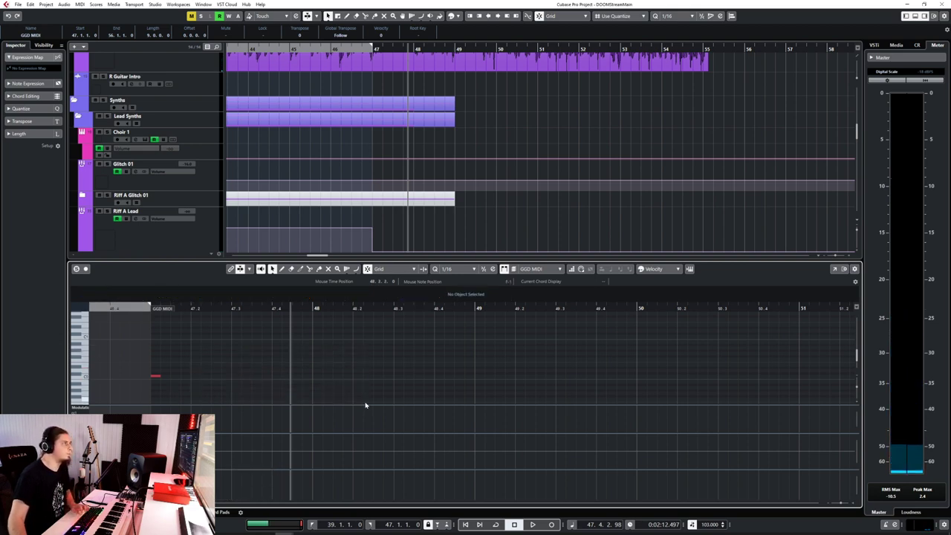
# Play back the arrangement from bar 47 to about bar 49 to hear the riff's rhythm
pyautogui.click(373, 49)
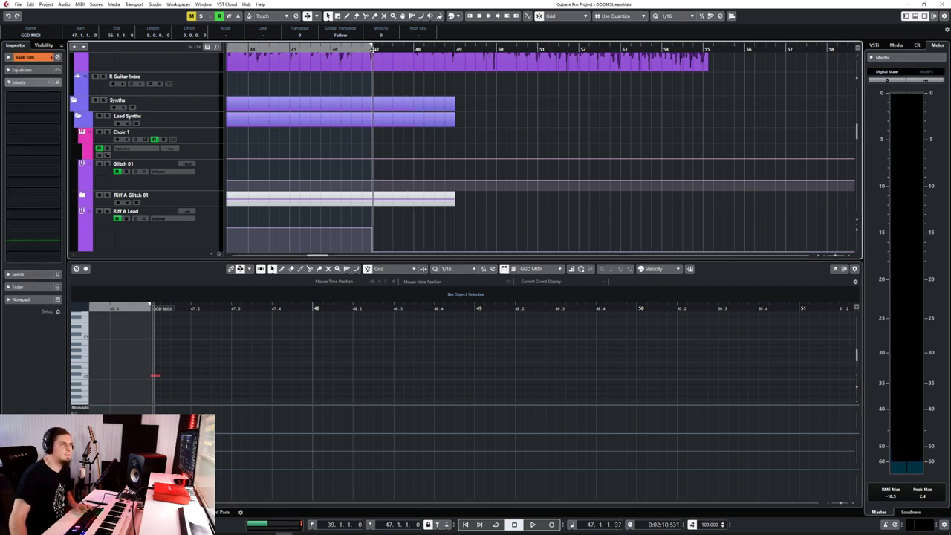
pyautogui.press('space')
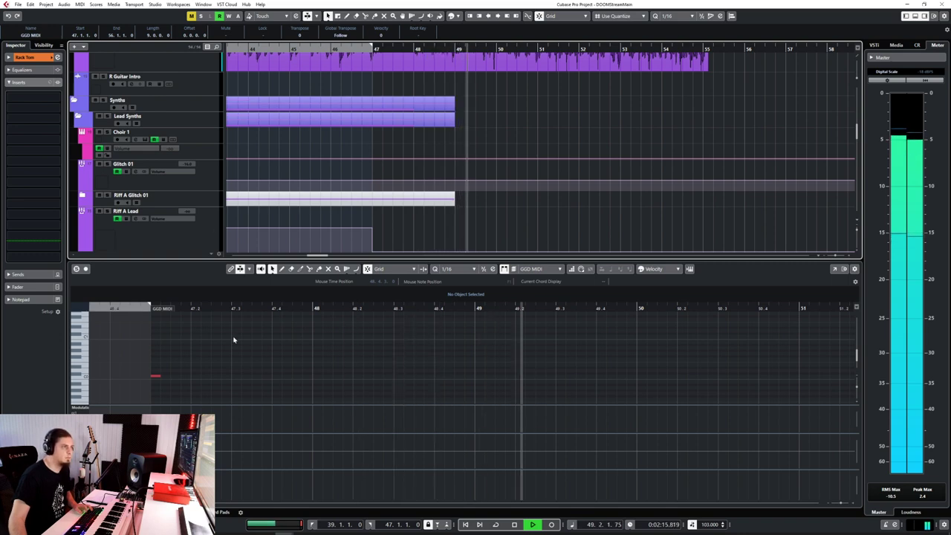
pyautogui.press('space')
# Try a C0, D0, C0 group of 1/16 notes around beat 2 of bar 47, and delete it
pyautogui.click(189, 384)
pyautogui.rightClick(189, 384)
pyautogui.click(195, 381)
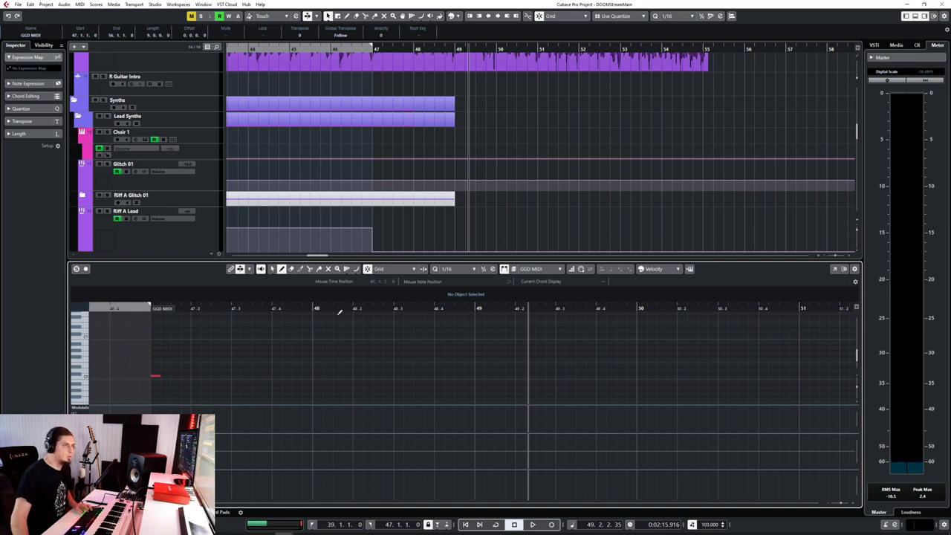
pyautogui.click(186, 375)
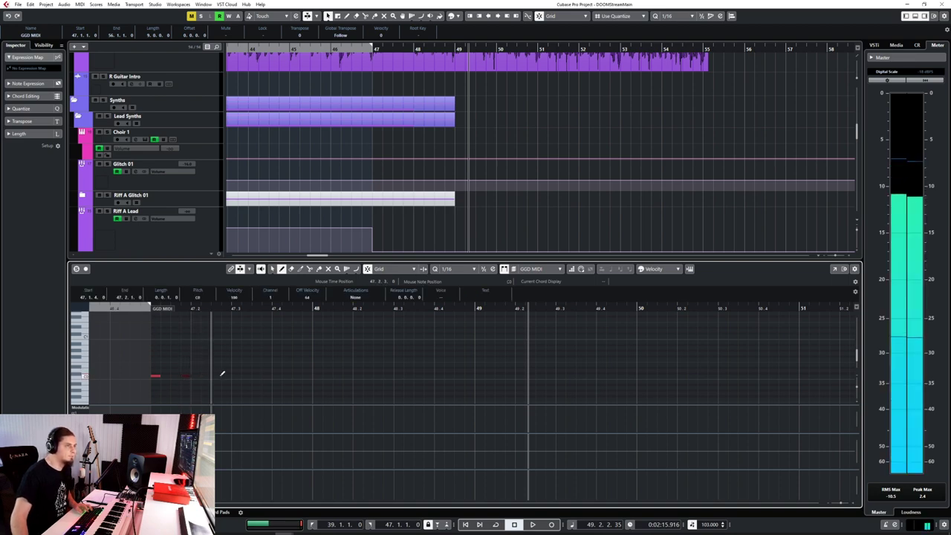
pyautogui.click(187, 375)
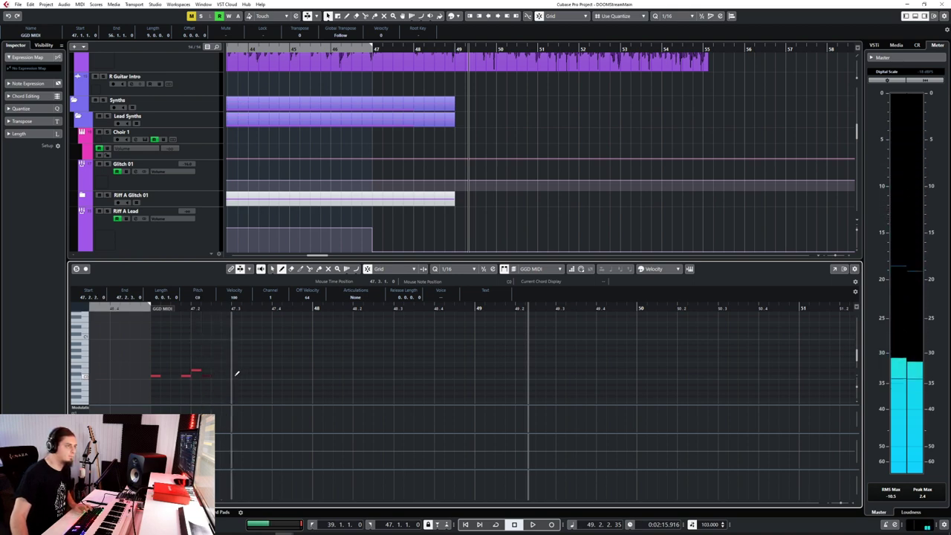
pyautogui.rightClick(170, 338)
pyautogui.click(165, 344)
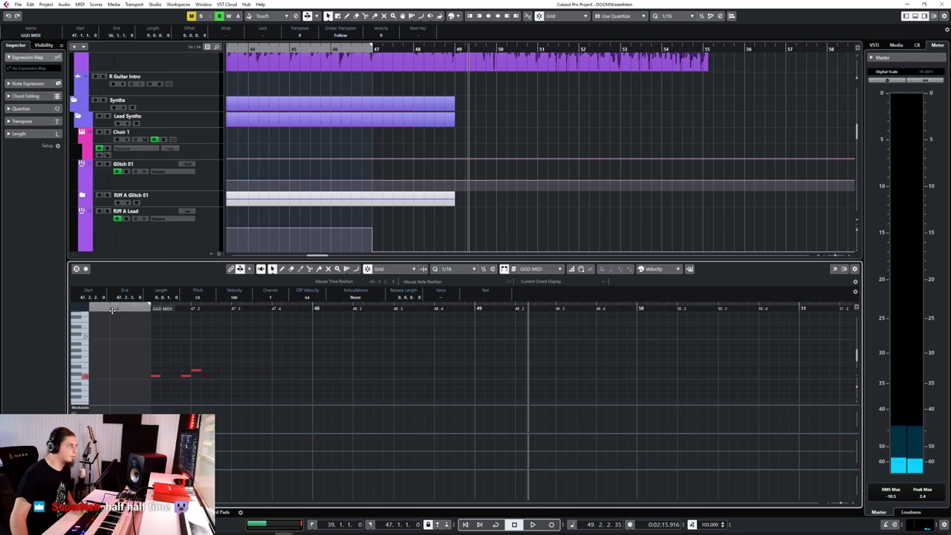
pyautogui.moveTo(183, 358); pyautogui.dragTo(233, 393)
pyautogui.press('Delete')
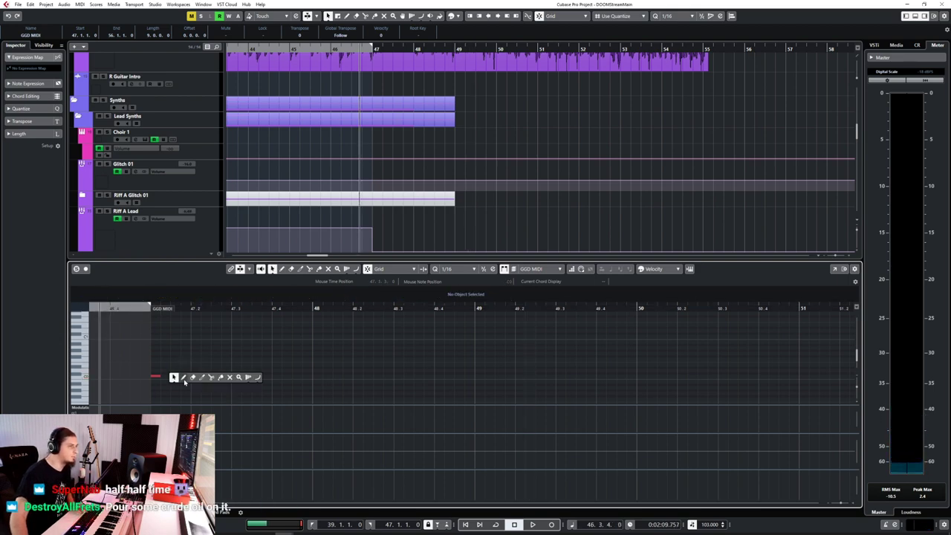
# Try C0 notes before and after a D0 on beat 3 of bar 47, play them back and delete them
pyautogui.click(184, 377)
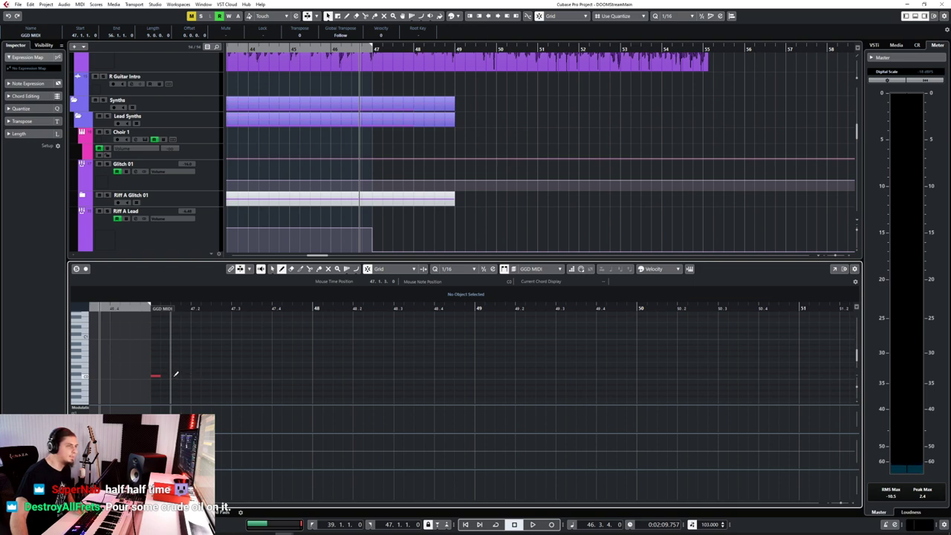
pyautogui.click(175, 374)
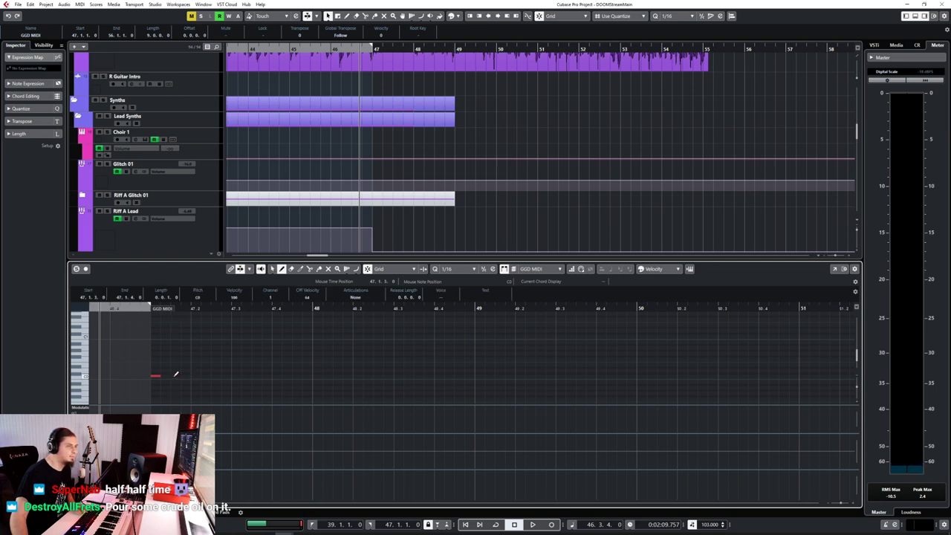
pyautogui.click(216, 375)
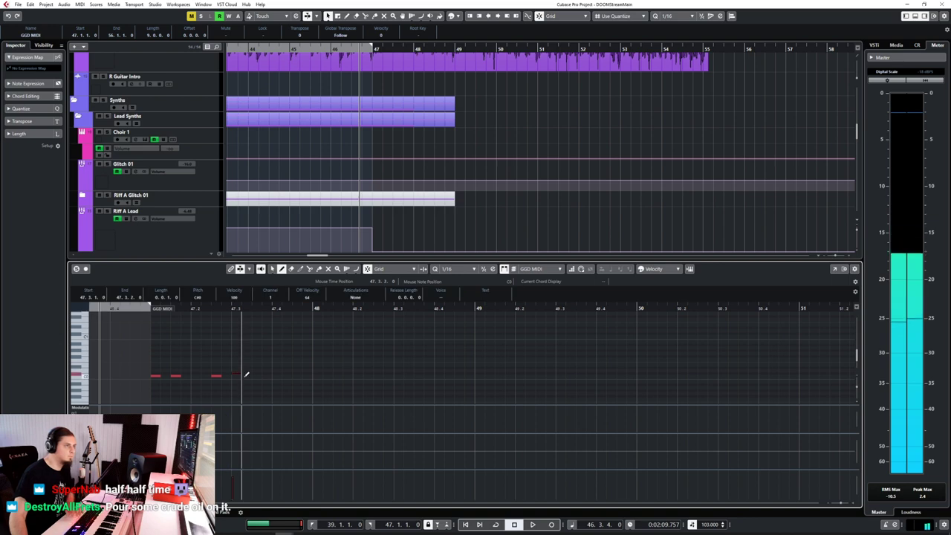
pyautogui.click(236, 369)
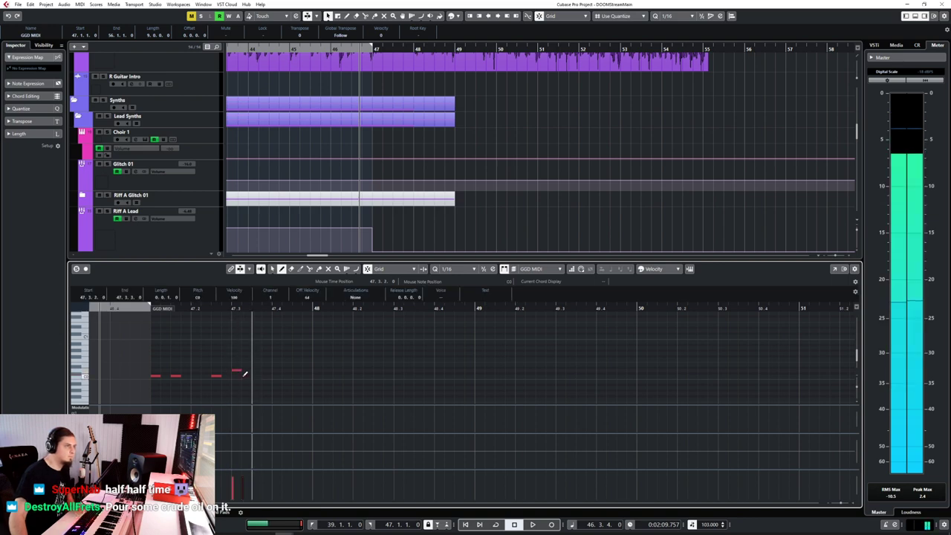
pyautogui.press('space')
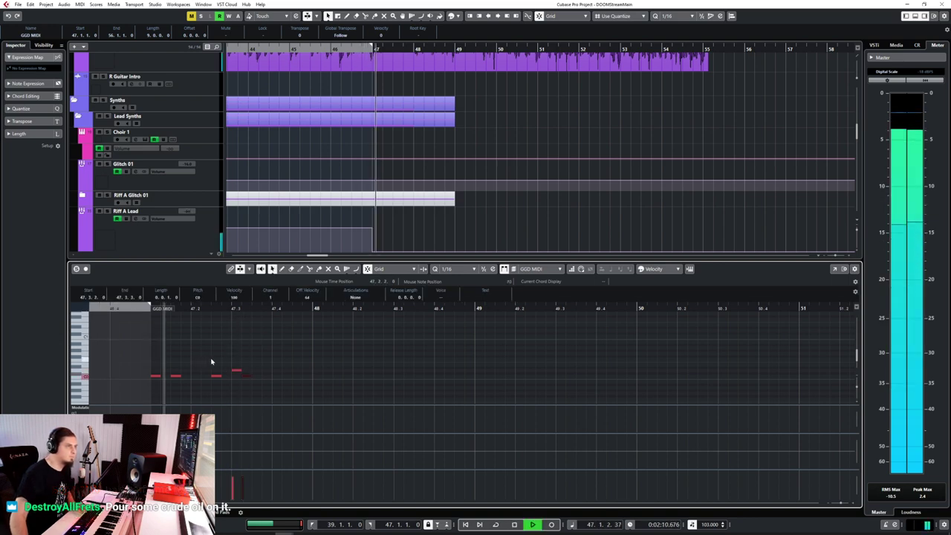
pyautogui.press('space')
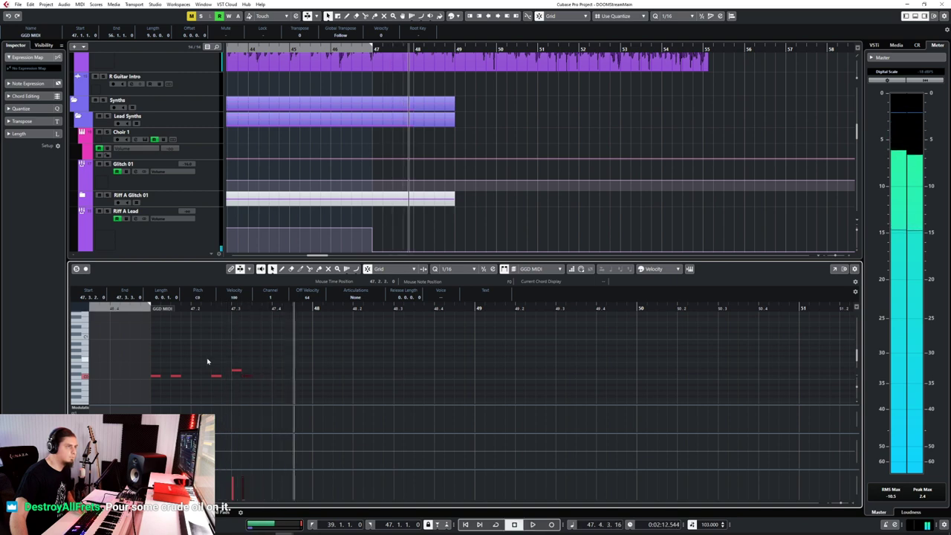
pyautogui.moveTo(207, 359); pyautogui.dragTo(268, 388)
pyautogui.press('Delete')
# Fill bar 47 with a 1/16 pattern of syncopated C0 notes and D0 notes on beats 2 and 4
pyautogui.rightClick(180, 374)
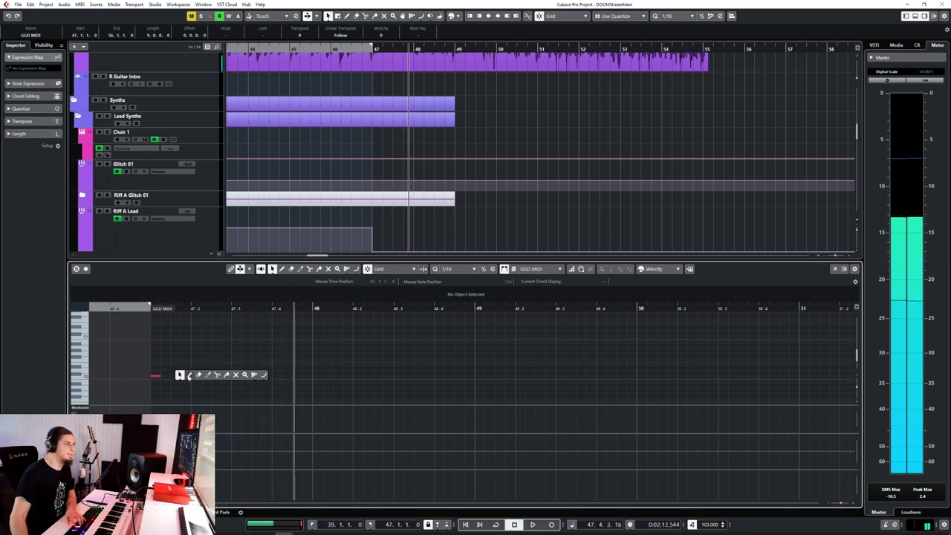
pyautogui.click(190, 374)
pyautogui.click(168, 375)
pyautogui.click(186, 375)
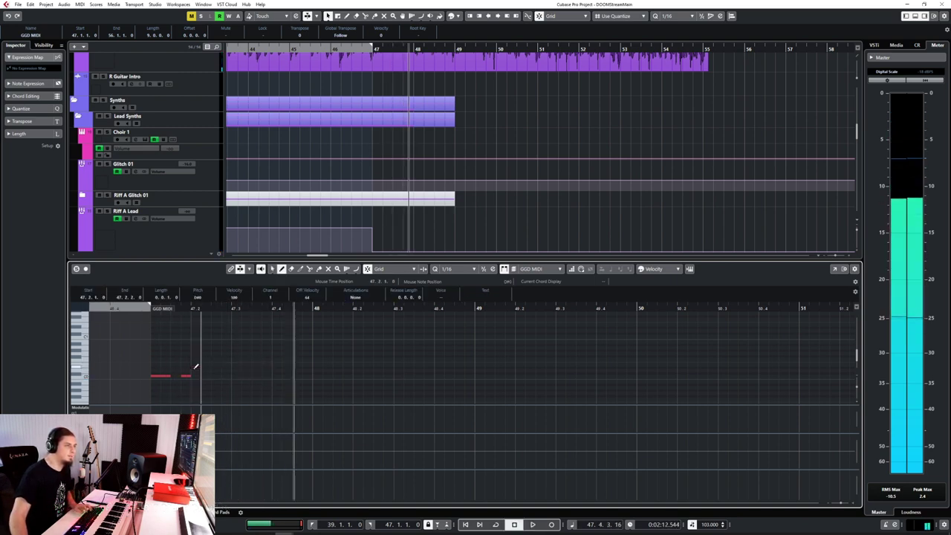
pyautogui.click(196, 370)
pyautogui.click(205, 375)
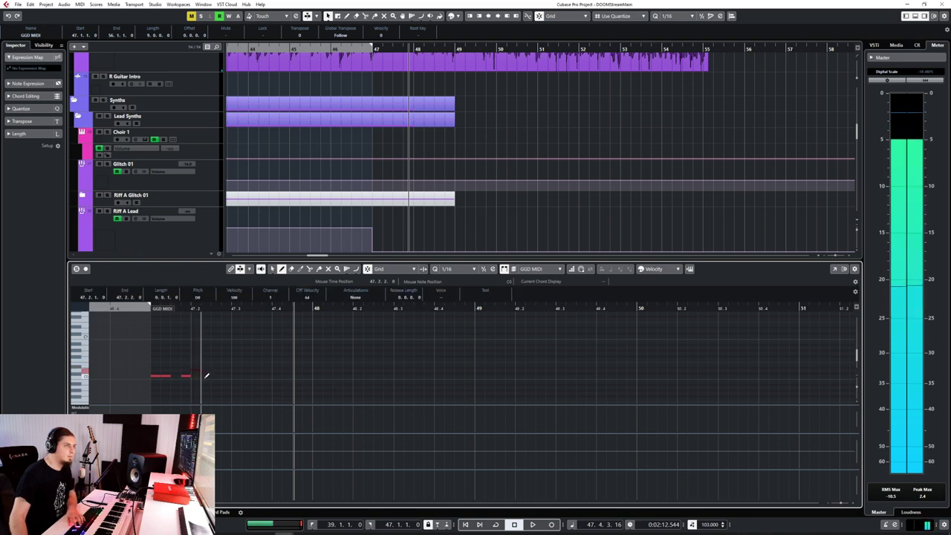
pyautogui.click(226, 375)
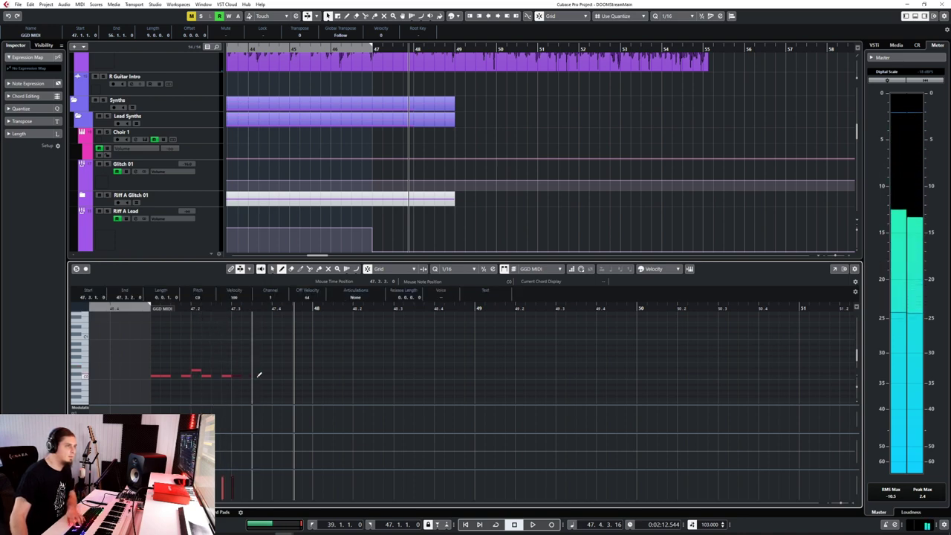
pyautogui.click(257, 375)
pyautogui.click(266, 375)
pyautogui.click(276, 370)
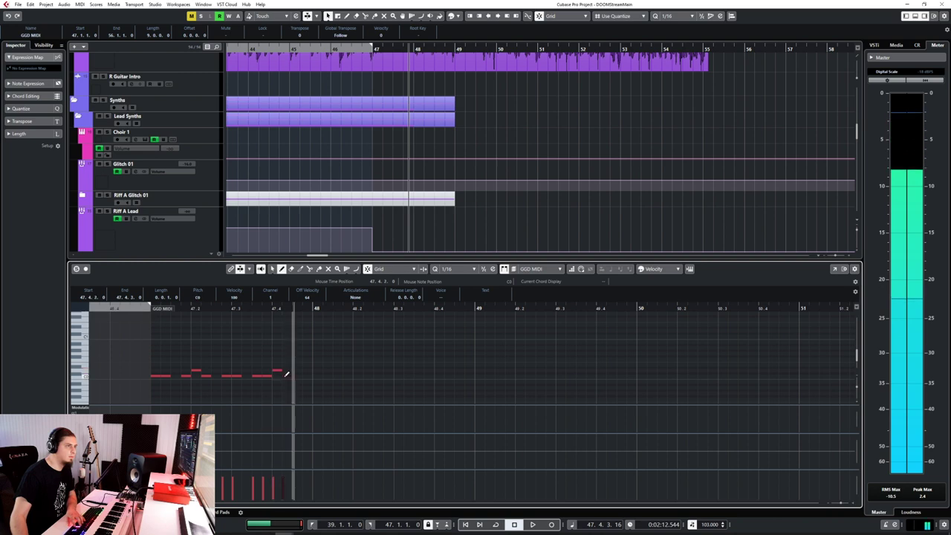
pyautogui.click(308, 375)
# Repeat the drum pattern through bar 48, with C0 notes around D0 hits on beats 2 and 4
pyautogui.click(317, 375)
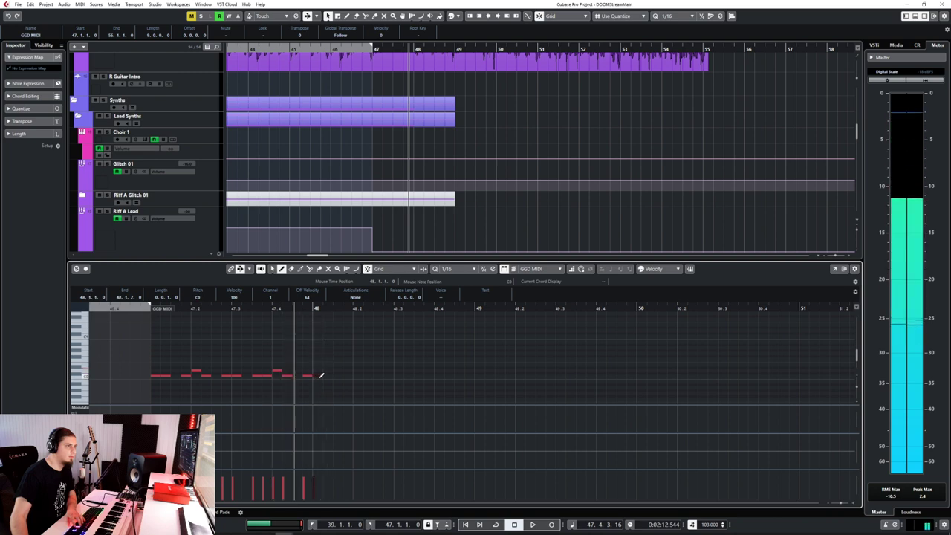
pyautogui.click(349, 375)
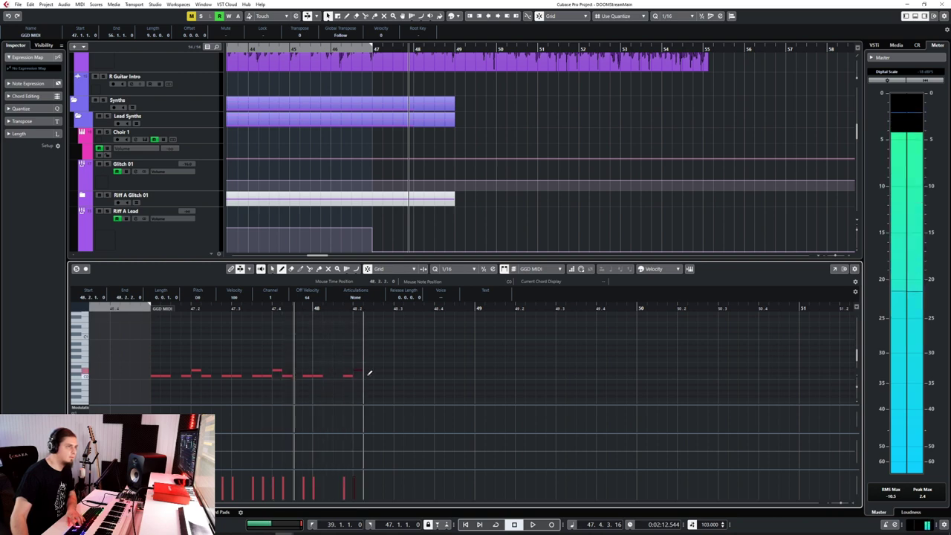
pyautogui.click(392, 375)
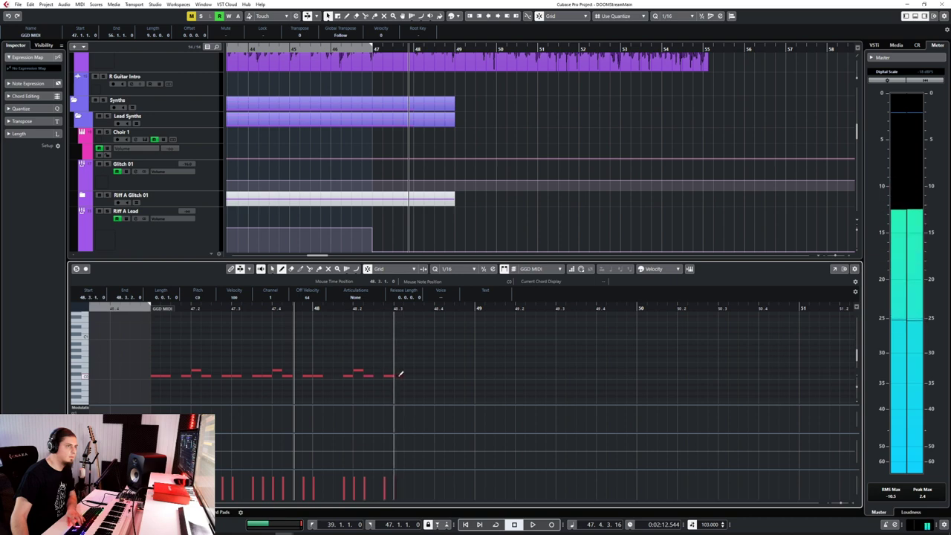
pyautogui.click(418, 375)
pyautogui.click(439, 369)
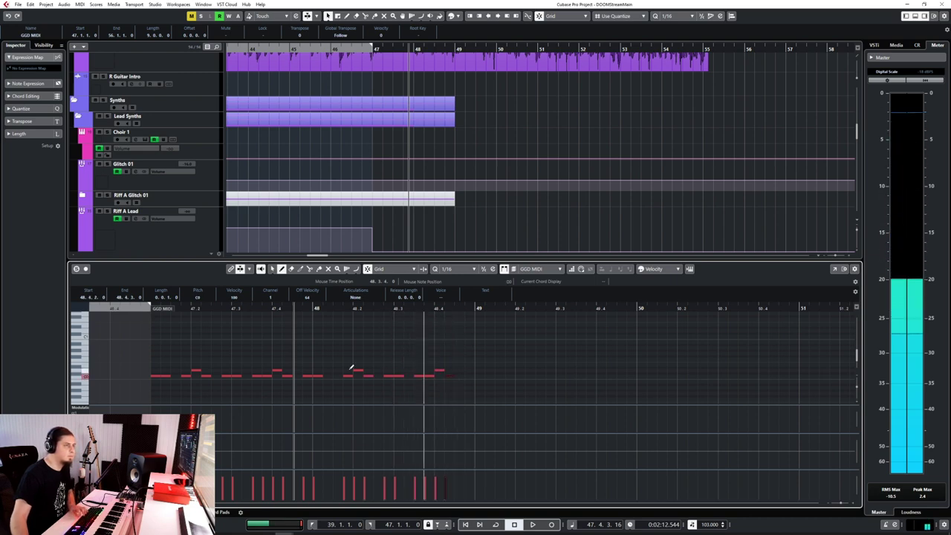
# Select all the drum notes drawn in bars 47 and 48 and close the note editor
pyautogui.rightClick(159, 355)
pyautogui.click(158, 354)
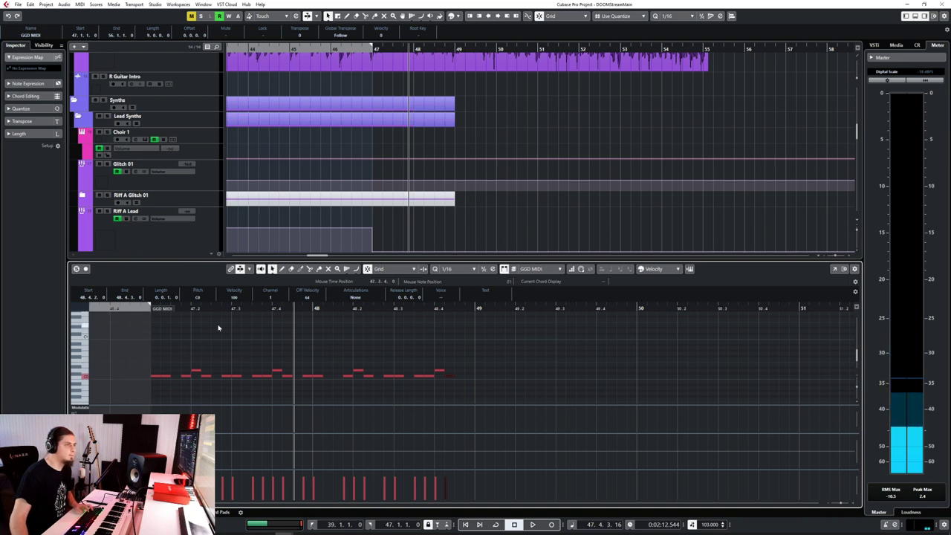
pyautogui.moveTo(148, 338); pyautogui.dragTo(460, 404)
pyautogui.scroll(-2, 461, 356)
pyautogui.hotkey('ctrl', 'e')
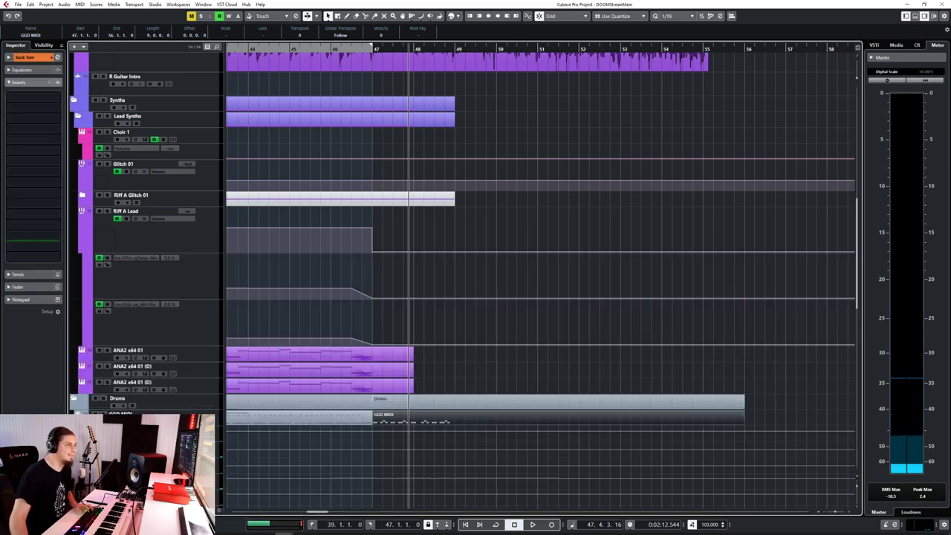
# Open the drum part starting at bar 47, select all its notes in bars 47 and 48, and raise their velocities to 118
pyautogui.hotkey('ctrl', 'e')
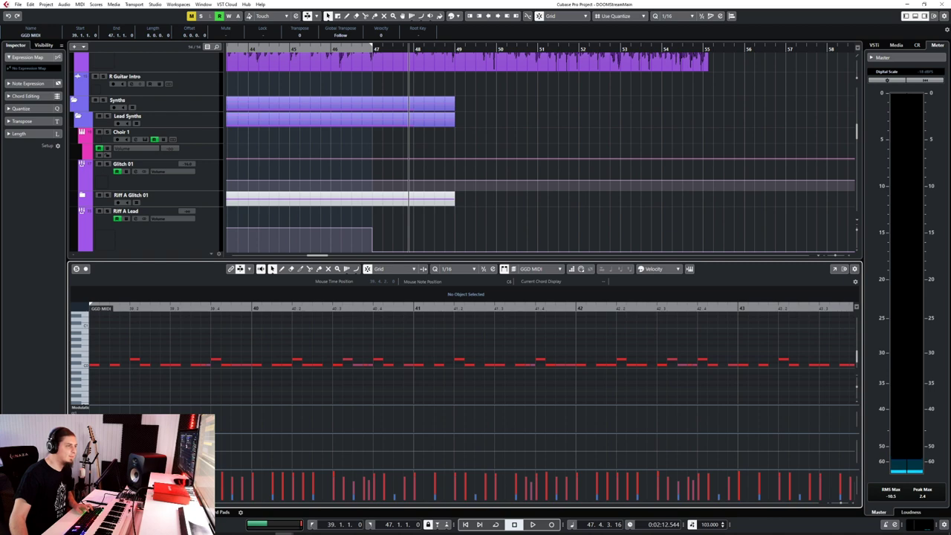
pyautogui.hotkey('ctrl', 'e')
pyautogui.hotkey('ctrl', 'e')
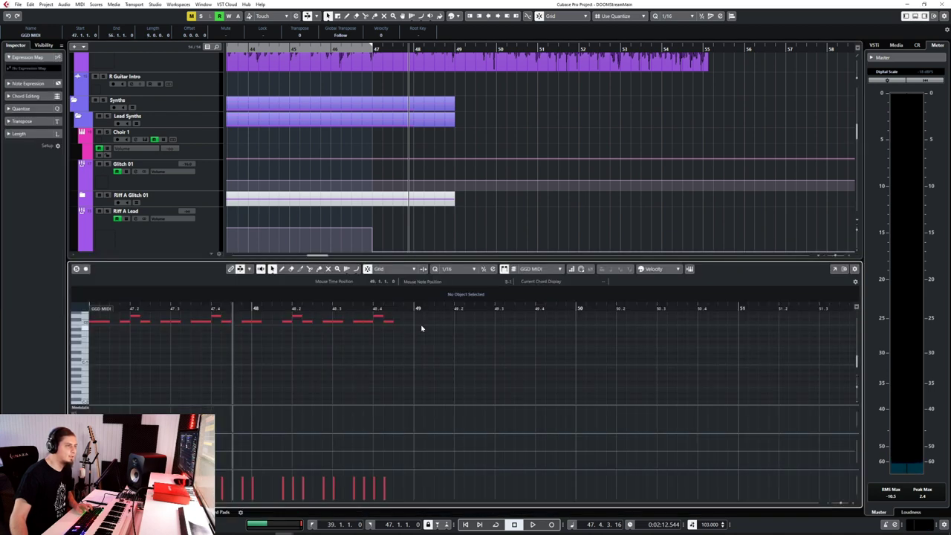
pyautogui.moveTo(433, 331); pyautogui.dragTo(122, 383)
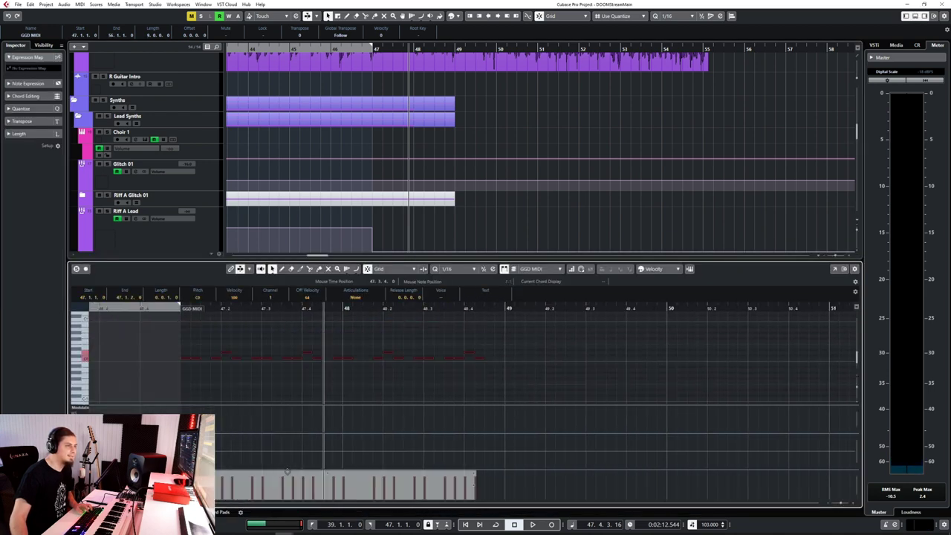
pyautogui.click(286, 366)
pyautogui.scroll(1, 282, 371)
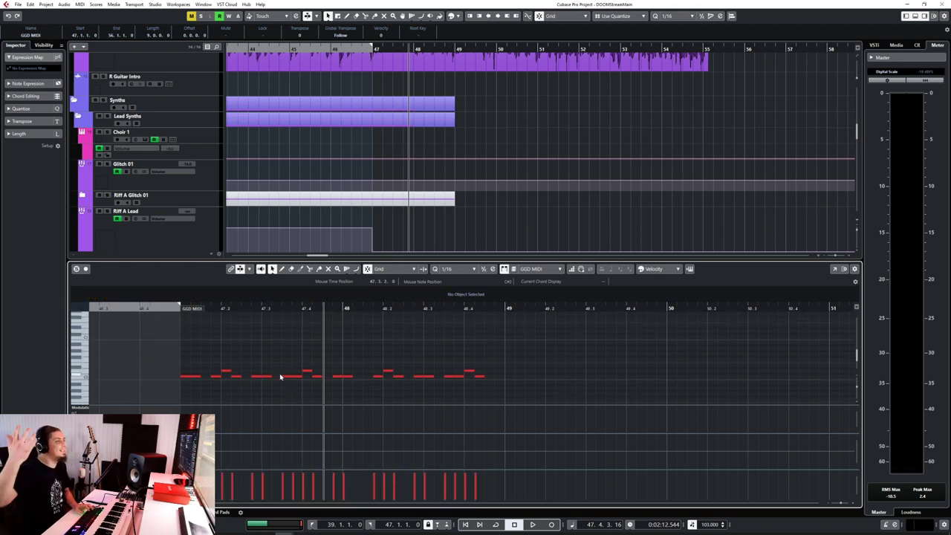
# Audition cymbal pitches above the pattern and draw a two-beat D3 note at the start of bar 47
pyautogui.scroll(1, 279, 379)
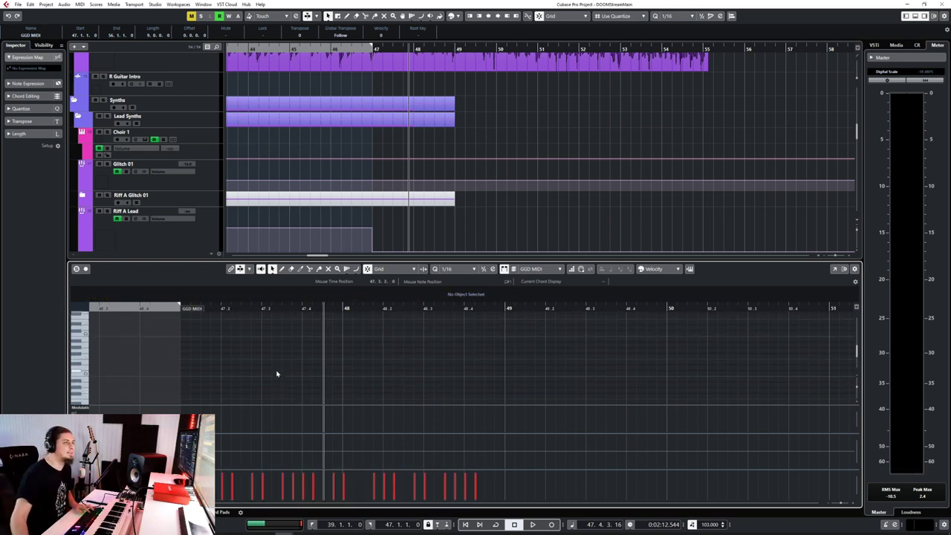
pyautogui.rightClick(258, 362)
pyautogui.click(268, 362)
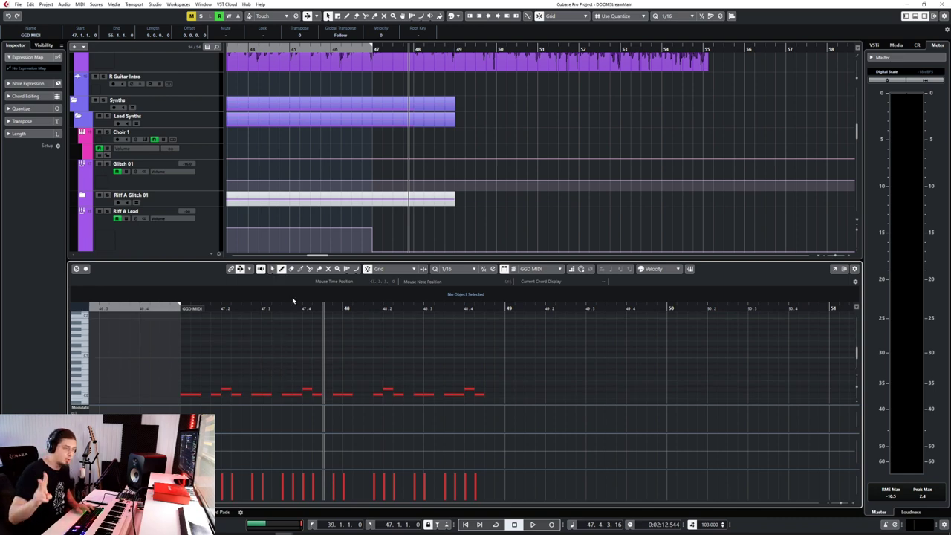
pyautogui.scroll(2, 185, 376)
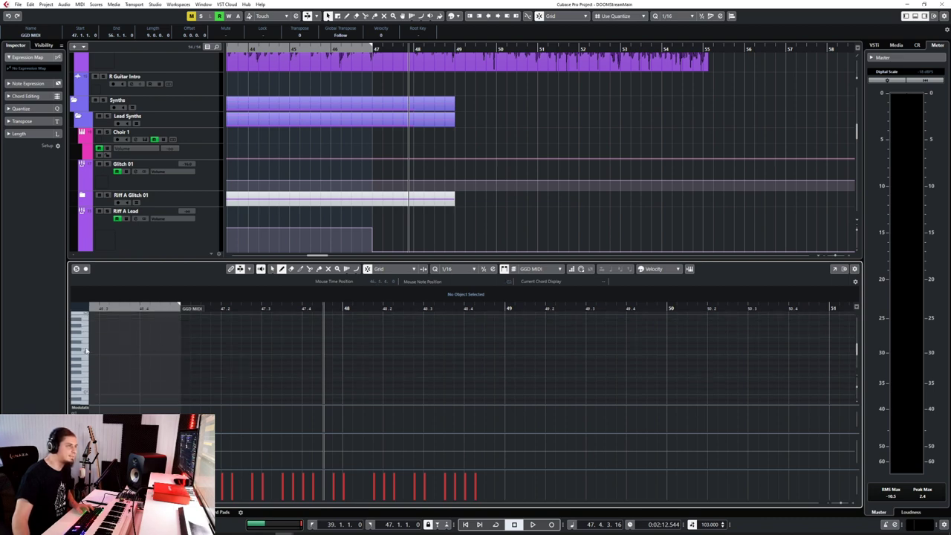
pyautogui.click(84, 354)
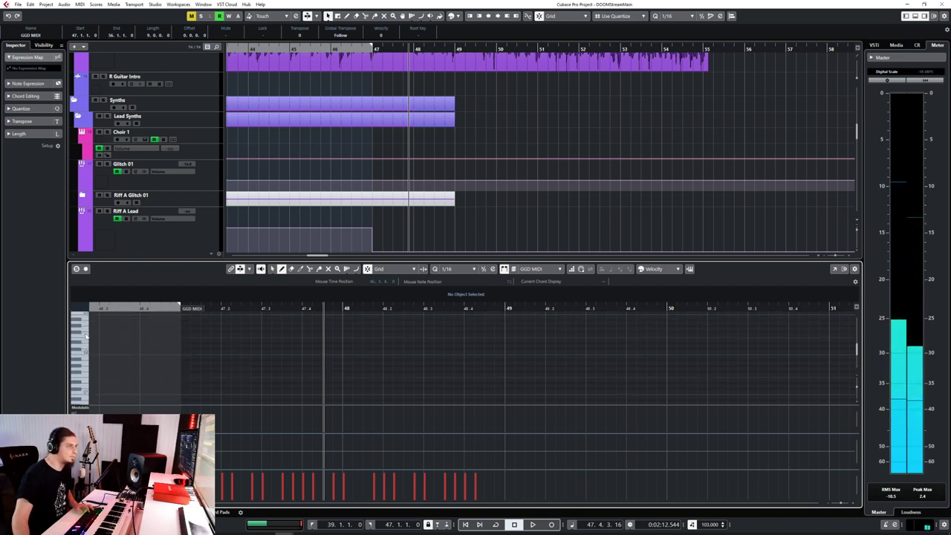
pyautogui.click(87, 337)
pyautogui.click(85, 346)
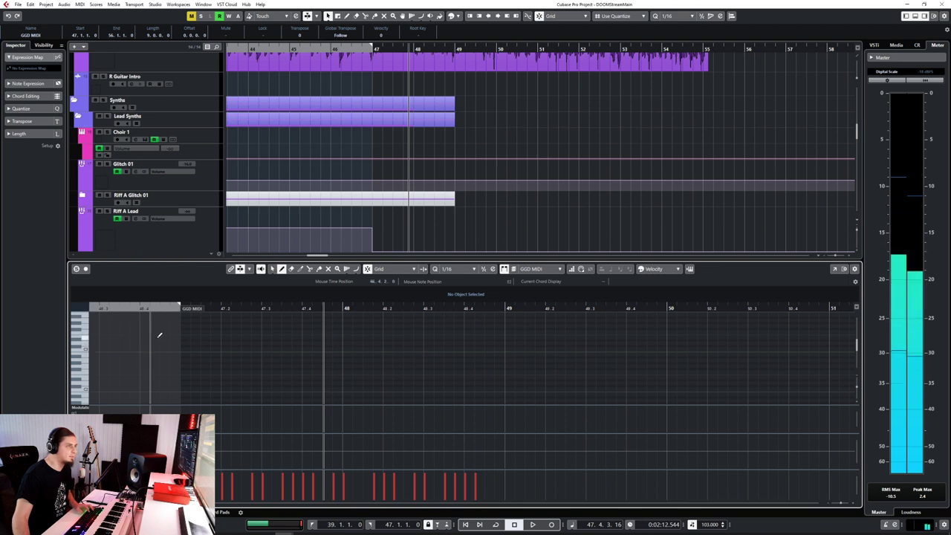
pyautogui.moveTo(186, 340); pyautogui.dragTo(263, 343)
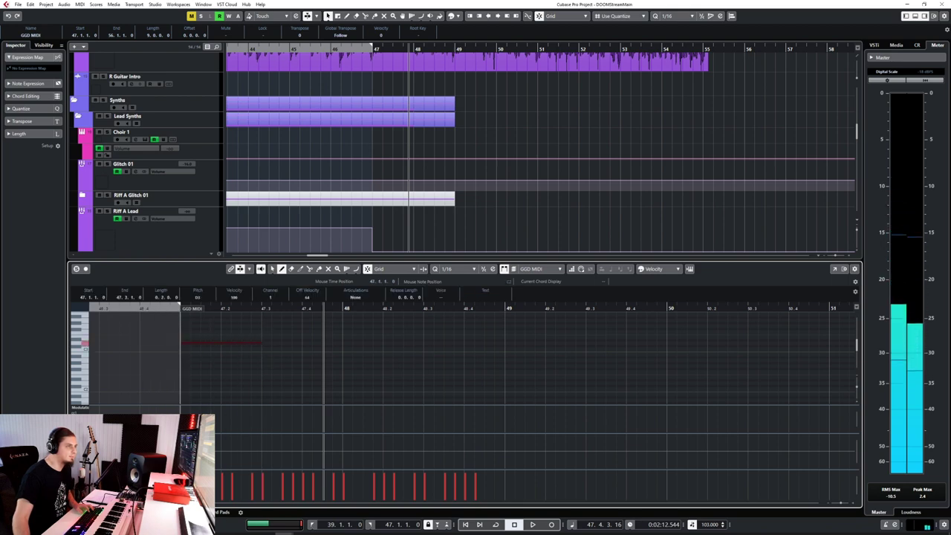
# Add 1/16 B1 notes on every beat from beat 2 of bar 47 through bar 48 and play them back
pyautogui.scroll(-3, 211, 375)
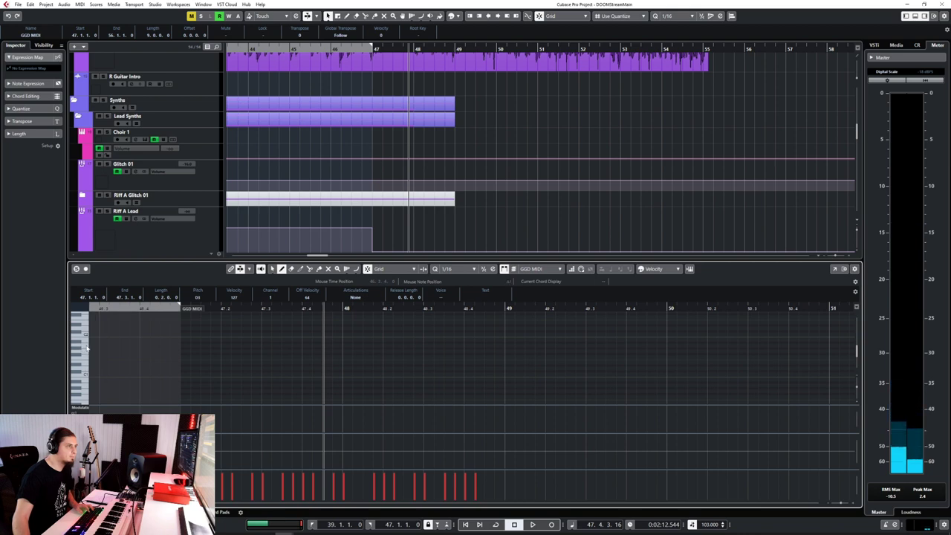
pyautogui.click(85, 347)
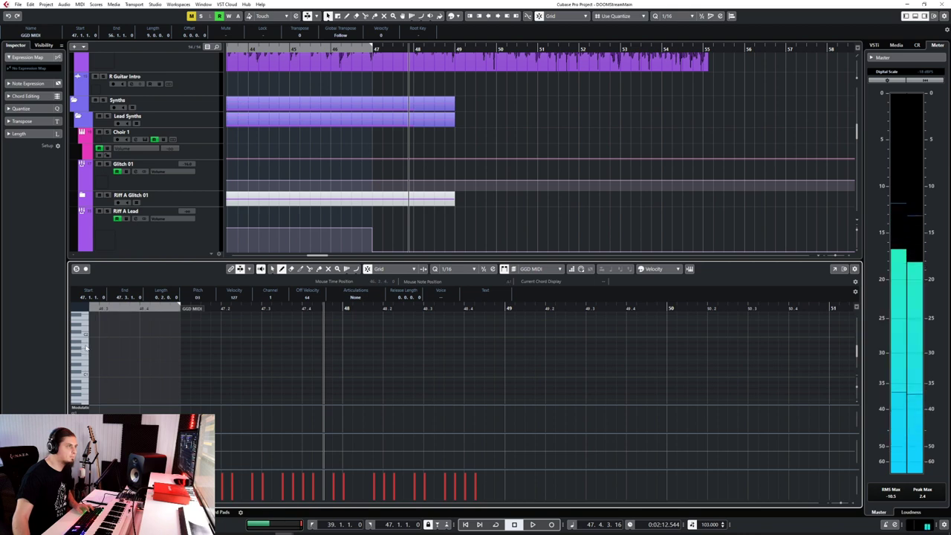
pyautogui.click(227, 339)
pyautogui.click(266, 339)
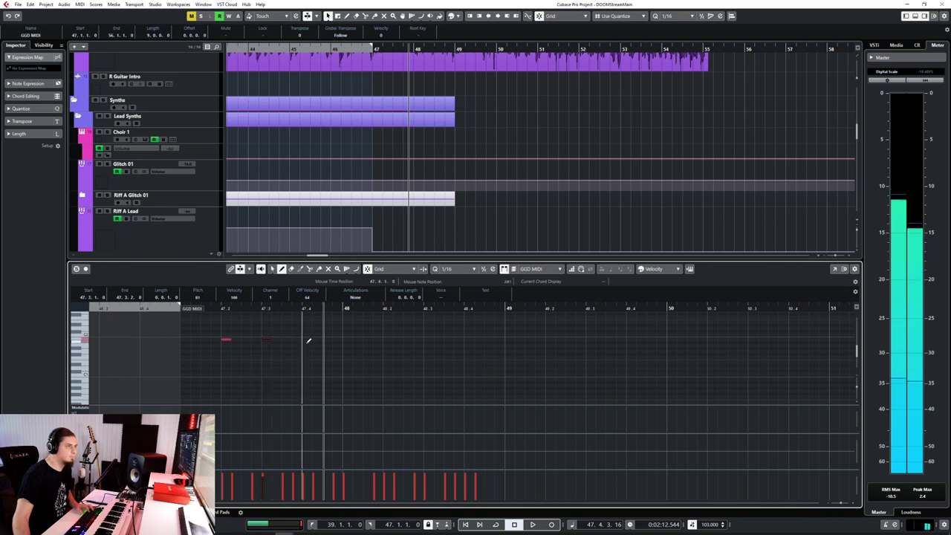
pyautogui.click(307, 339)
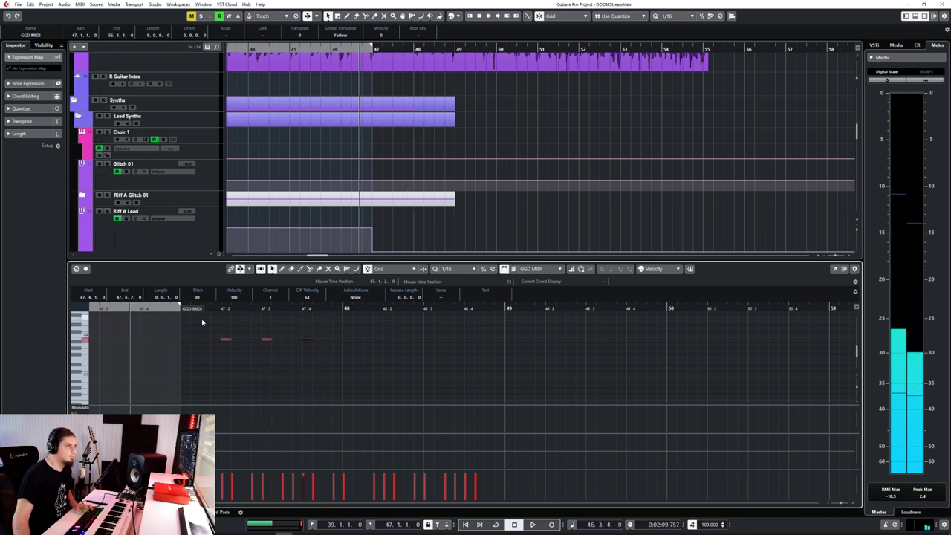
pyautogui.click(346, 311)
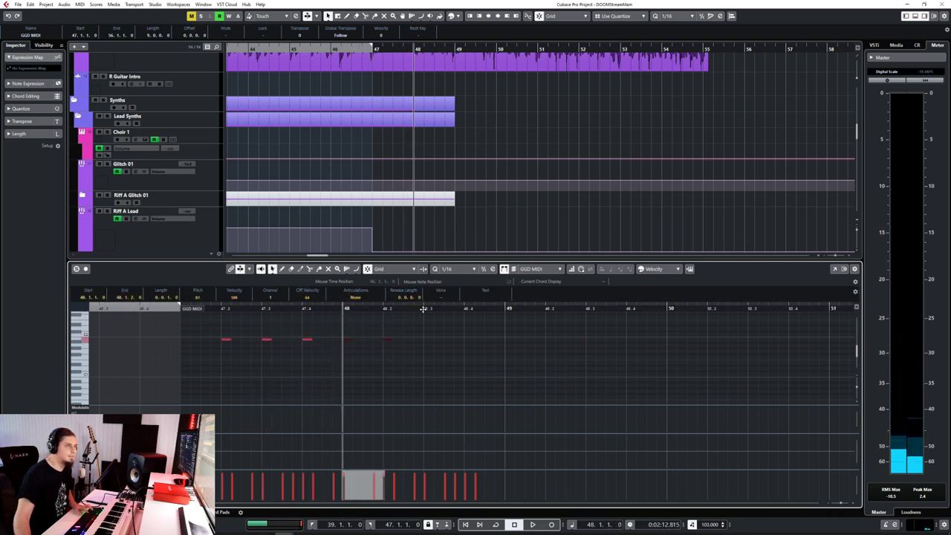
pyautogui.press('KP_0')
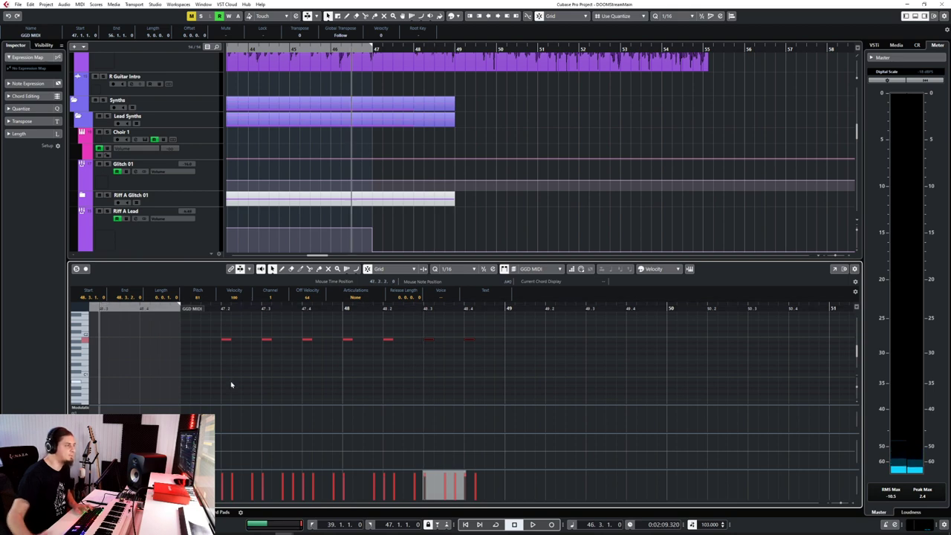
pyautogui.press('space')
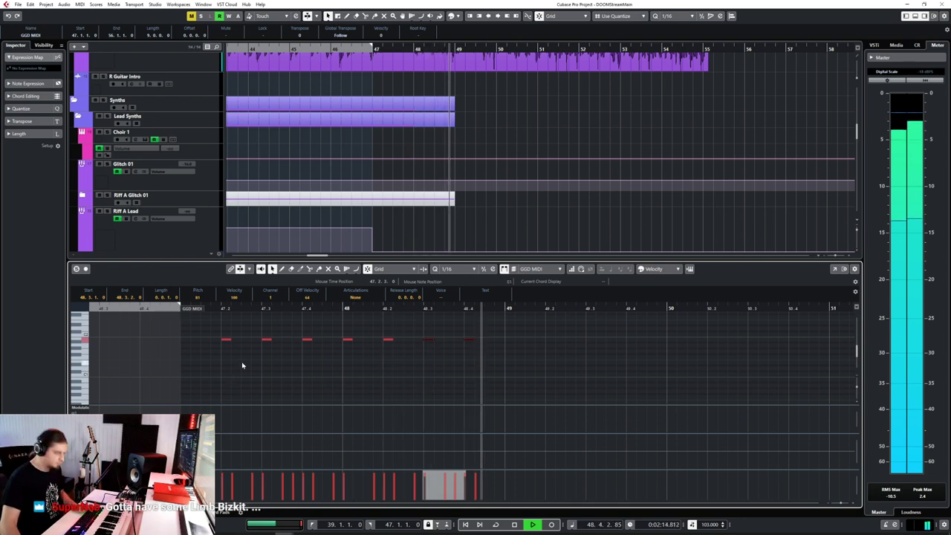
pyautogui.press('space')
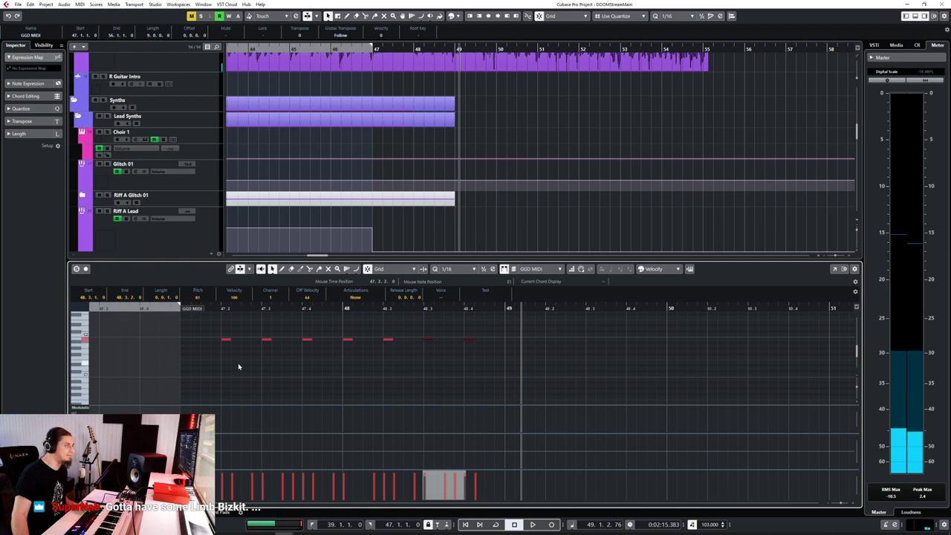
# Duplicate the two-bar drum pattern of bars 47 and 48 into bars 49 and 50, adding a B1 note on bar 49 beat 1
pyautogui.press('g')
pyautogui.hotkey('shift', 'g')
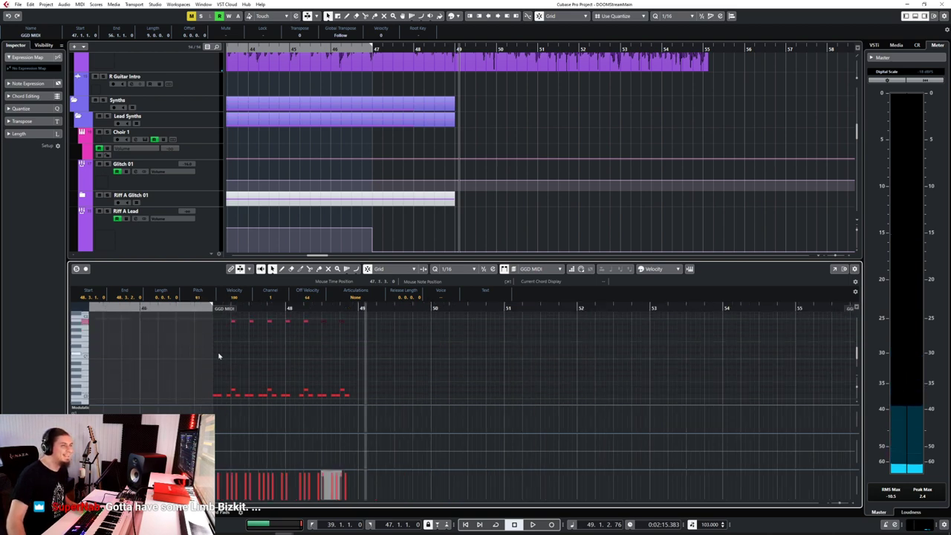
pyautogui.moveTo(200, 317); pyautogui.dragTo(427, 393)
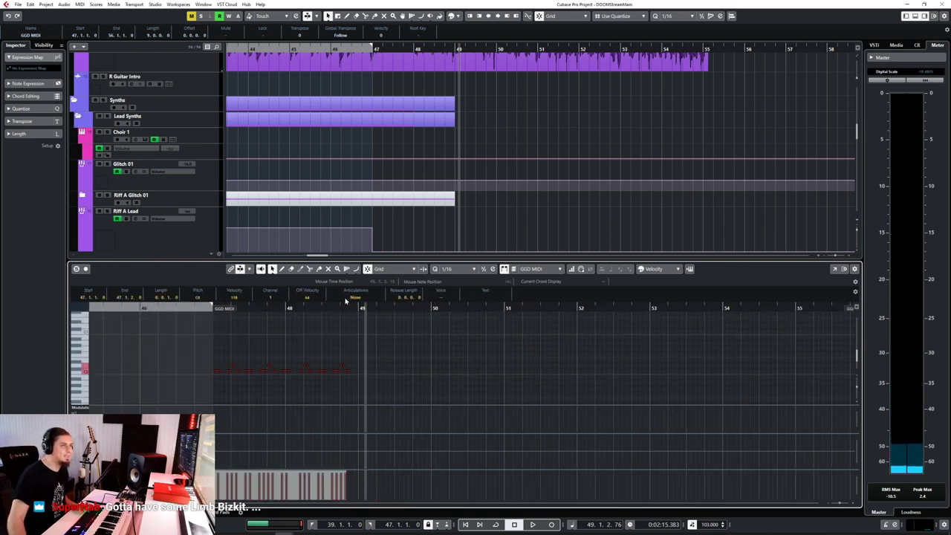
pyautogui.hotkey('ctrl', 'd')
pyautogui.press('8')
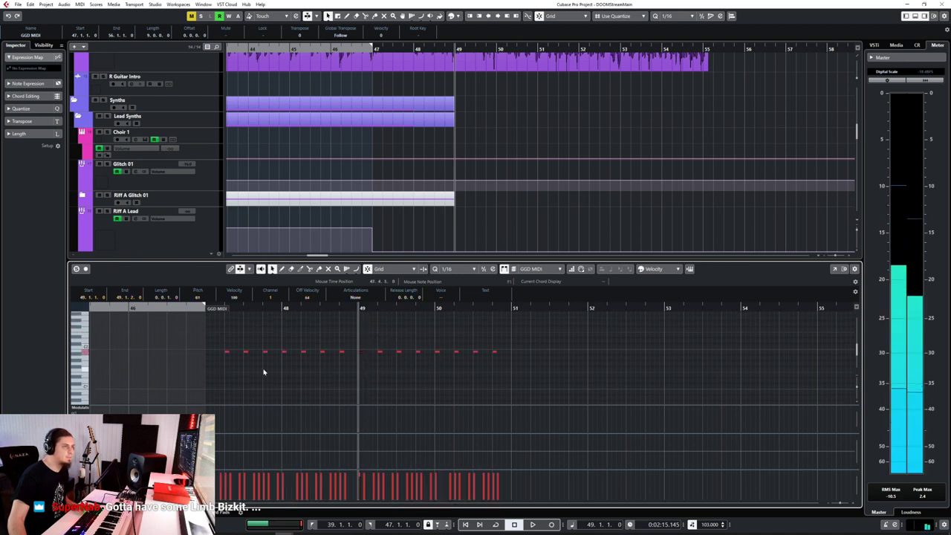
pyautogui.press('h')
pyautogui.press('h')
pyautogui.press('1')
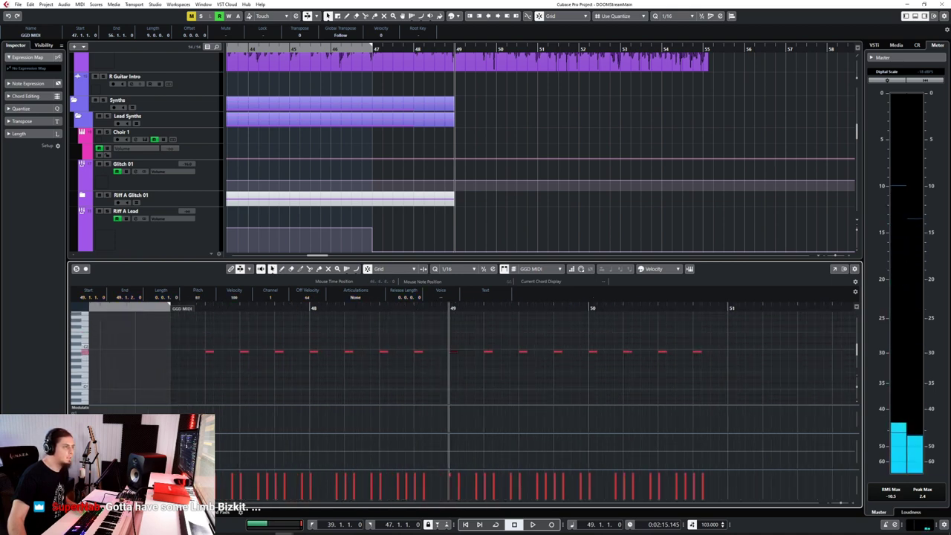
# Open the earlier drum part at bars 39 to 47 and copy its A#2 notes from bars 41 and 42
pyautogui.hotkey('ctrl', 'e')
pyautogui.doubleClick(332, 414)
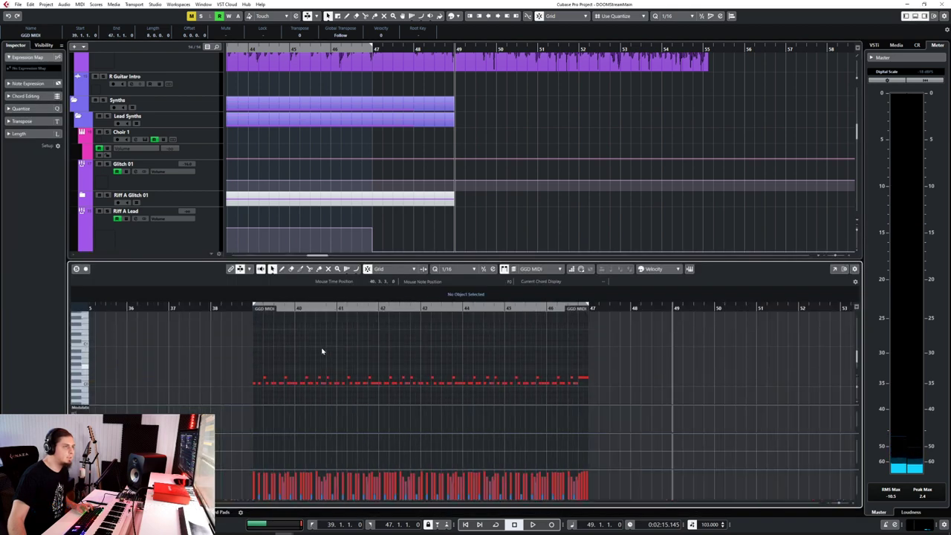
pyautogui.scroll(1, 274, 369)
pyautogui.moveTo(227, 361); pyautogui.dragTo(409, 391)
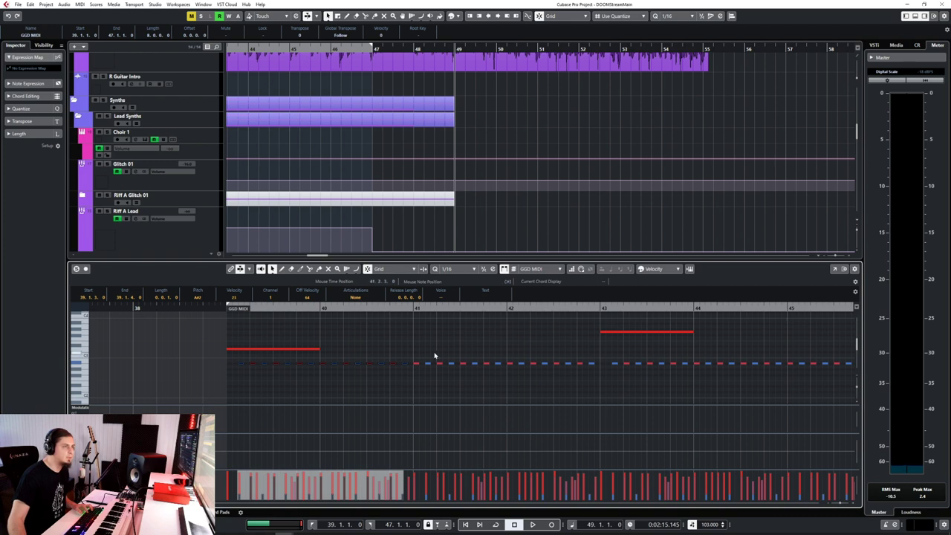
pyautogui.moveTo(418, 352); pyautogui.dragTo(594, 376)
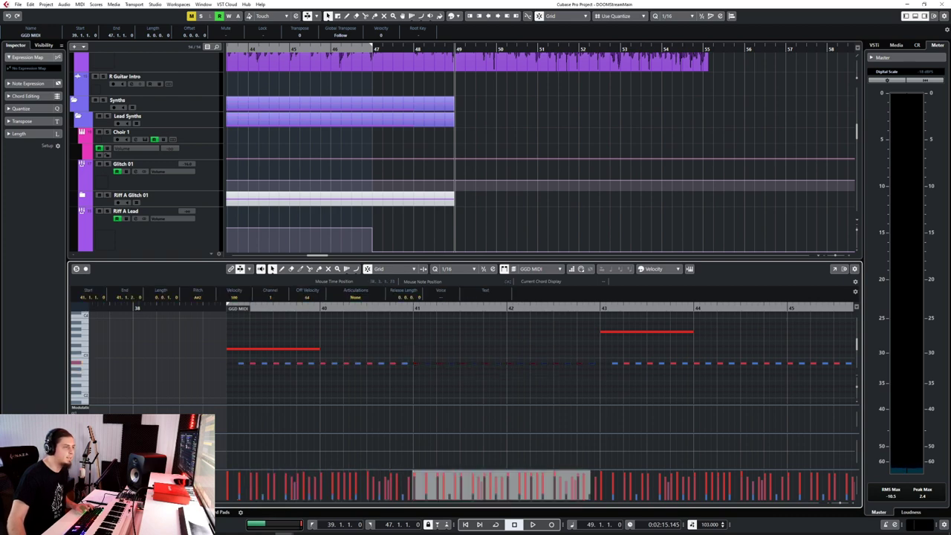
pyautogui.press('Return')
# Reopen the drum part starting at bar 47 and delete all its B1 notes in bars 47 to 50
pyautogui.doubleClick(398, 420)
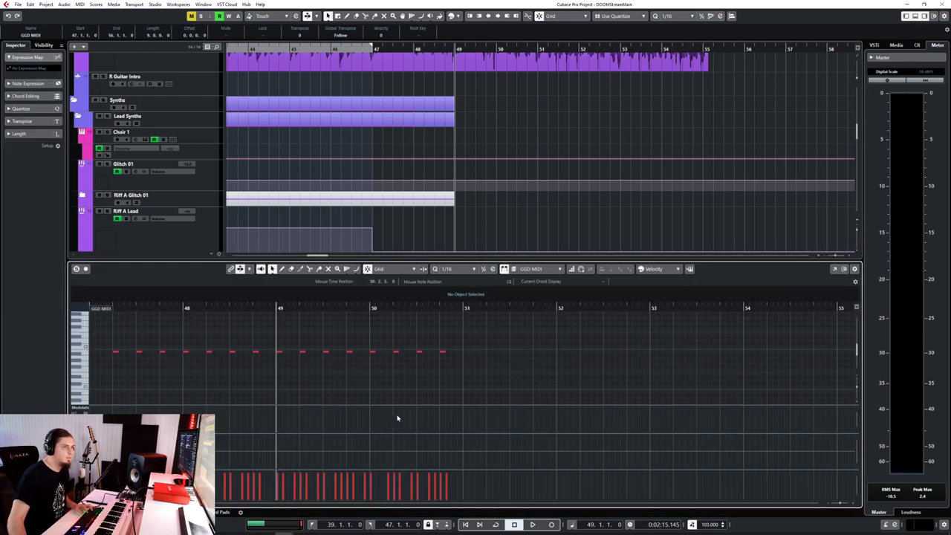
pyautogui.hscroll(-4, 239, 373)
pyautogui.hscroll(3, 181, 346)
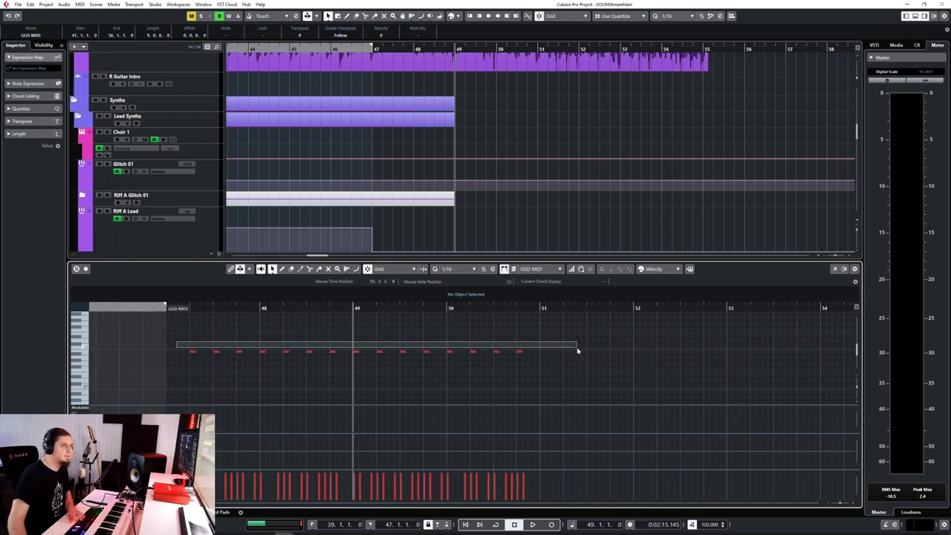
pyautogui.moveTo(190, 330); pyautogui.dragTo(547, 355)
pyautogui.press('Delete')
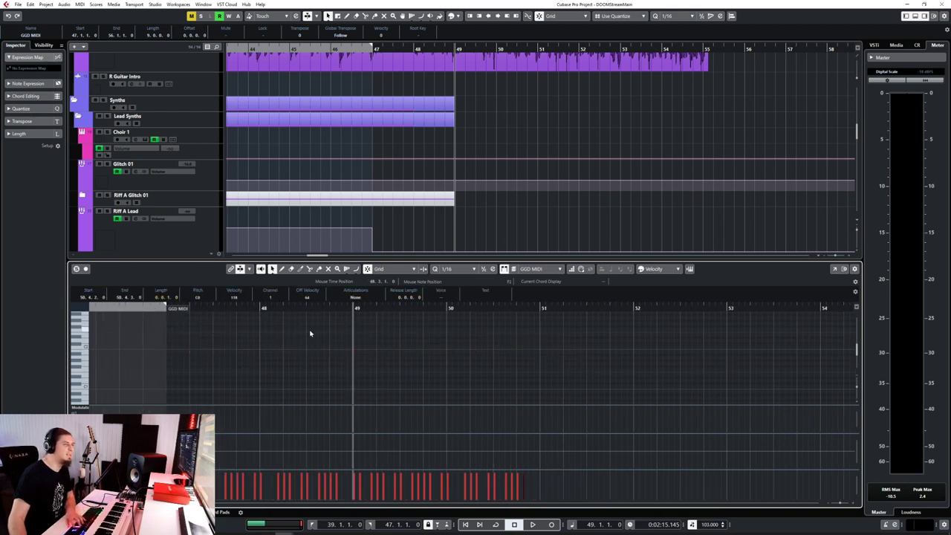
# Paste the copied A#2 notes at bars 47 and 49 and delete the one on bar 47 beat 1 under the D3 note
pyautogui.click(165, 308)
pyautogui.click(357, 308)
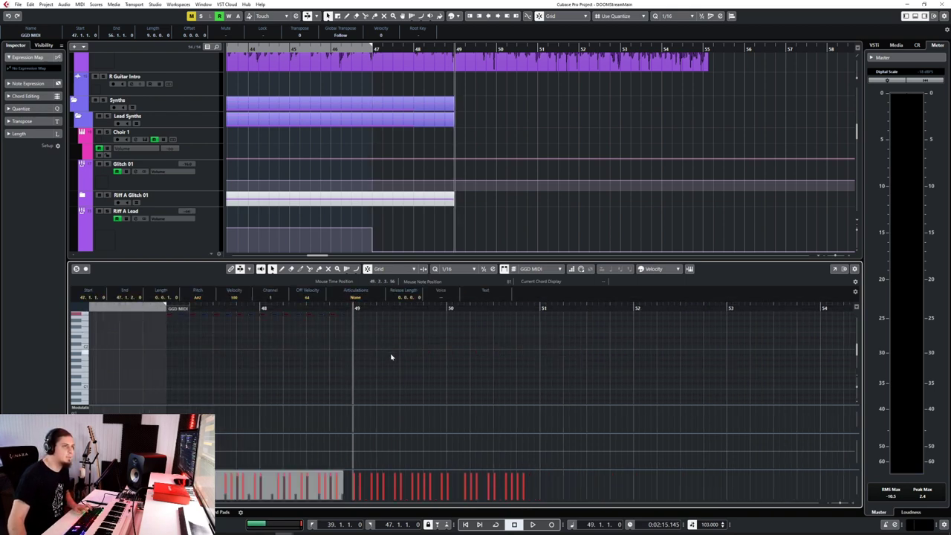
pyautogui.scroll(2, 221, 350)
pyautogui.click(165, 352)
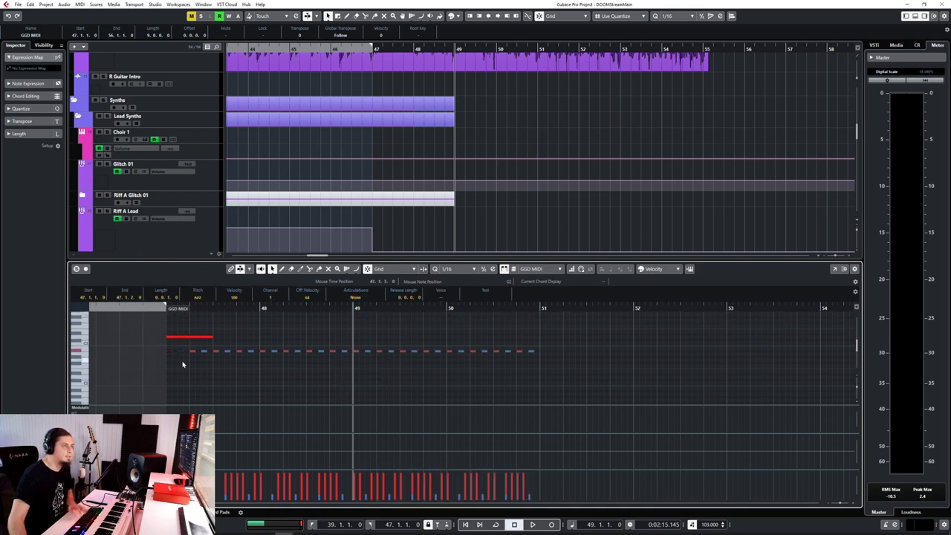
pyautogui.press('Right')
# Play the new drum part from bar 46 and close the note editor during playback
pyautogui.click(128, 307)
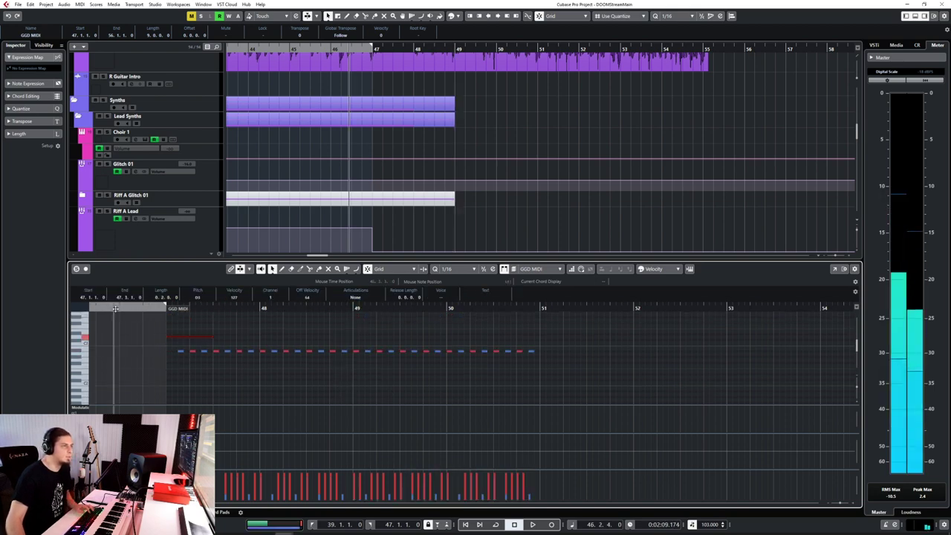
pyautogui.click(274, 376)
pyautogui.press('space')
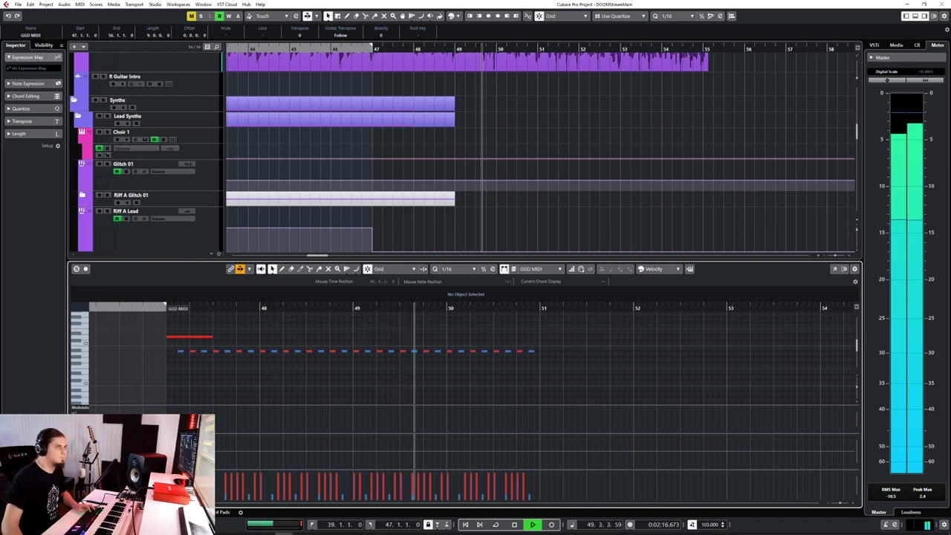
pyautogui.hotkey('ctrl', 'e')
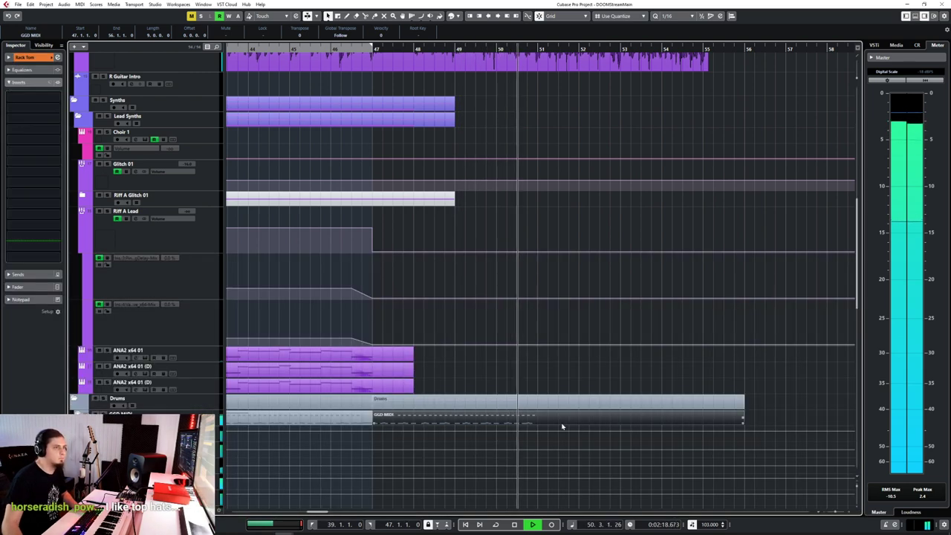
# Reopen the drum part starting at bar 47 and copy all its notes in bars 47 to 50 to bar 51
pyautogui.doubleClick(559, 419)
pyautogui.press('space')
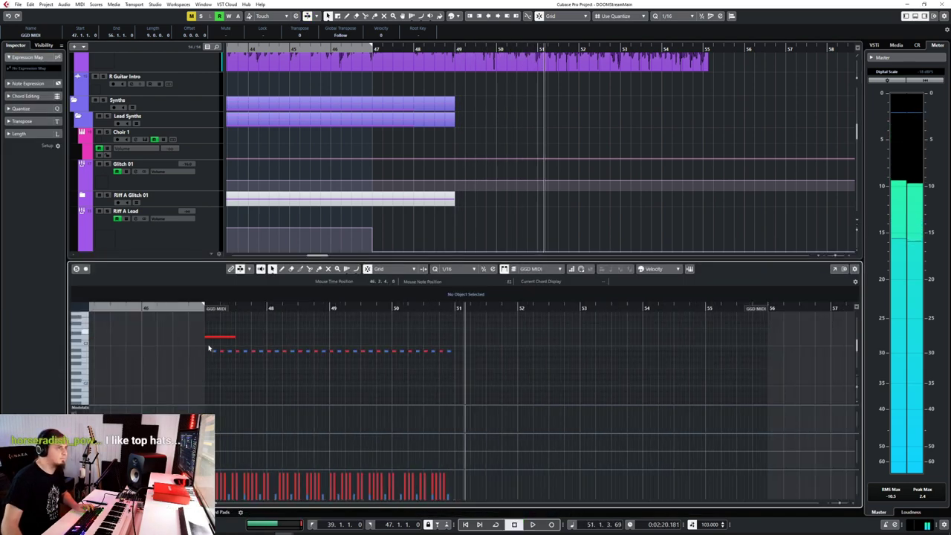
pyautogui.moveTo(172, 312); pyautogui.dragTo(407, 405)
pyautogui.scroll(3, 401, 397)
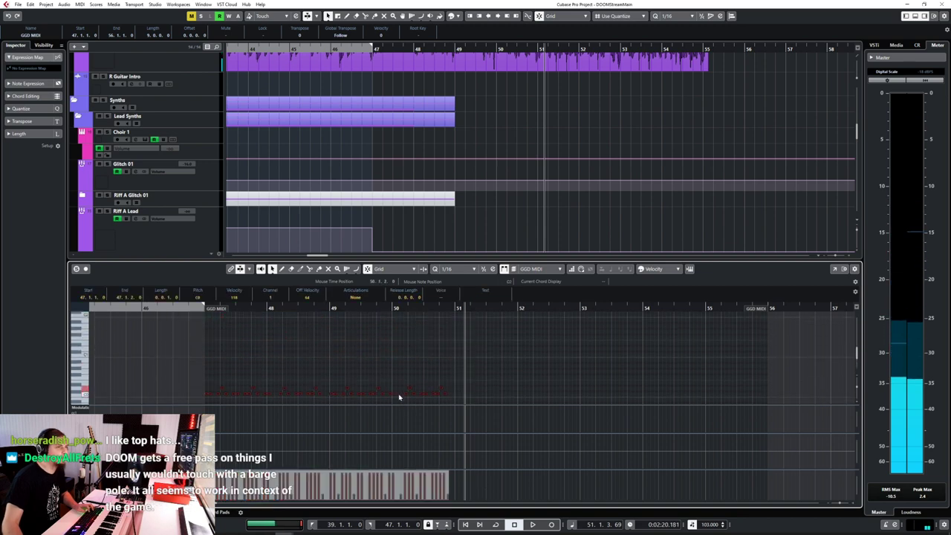
pyautogui.click(454, 306)
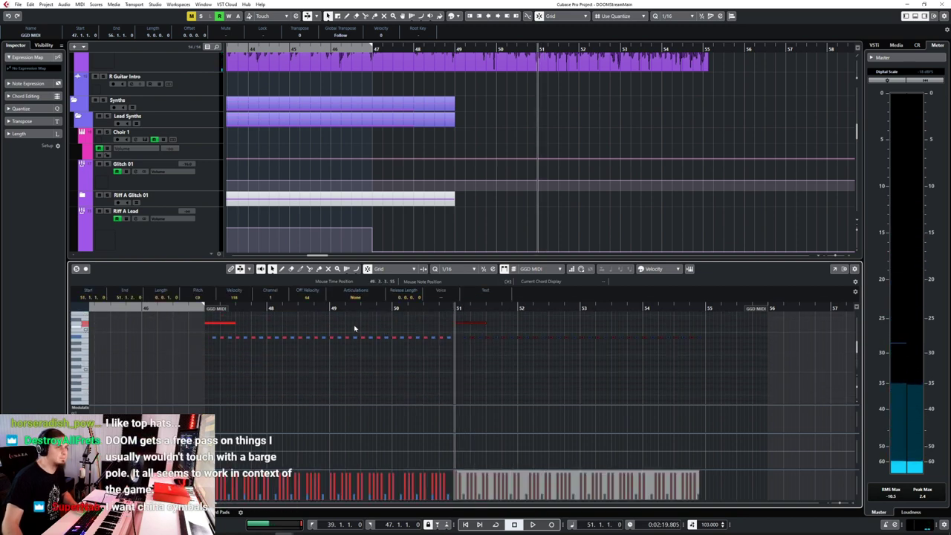
pyautogui.click(141, 307)
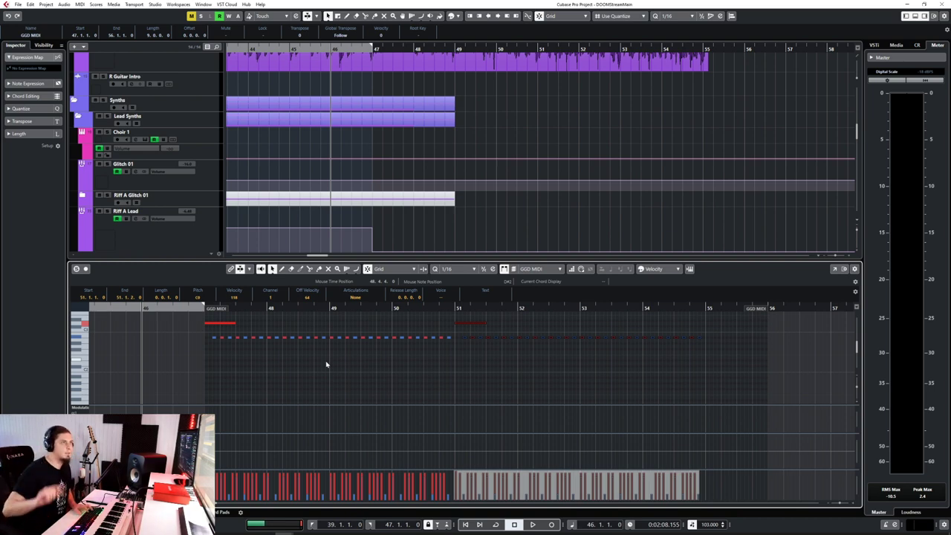
# Move the long cymbal note at bar 51 to a higher pitch and close the note editor
pyautogui.click(361, 352)
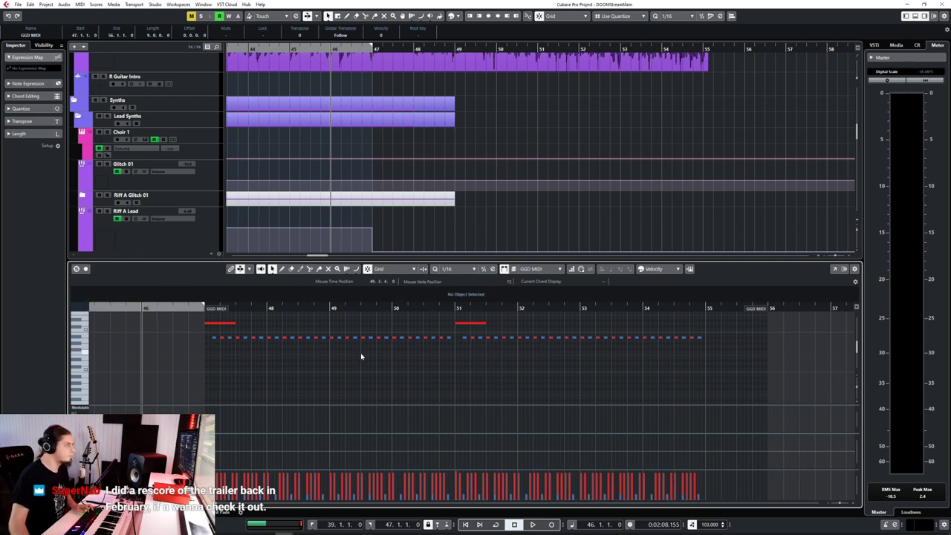
pyautogui.scroll(2, 376, 359)
pyautogui.click(468, 378)
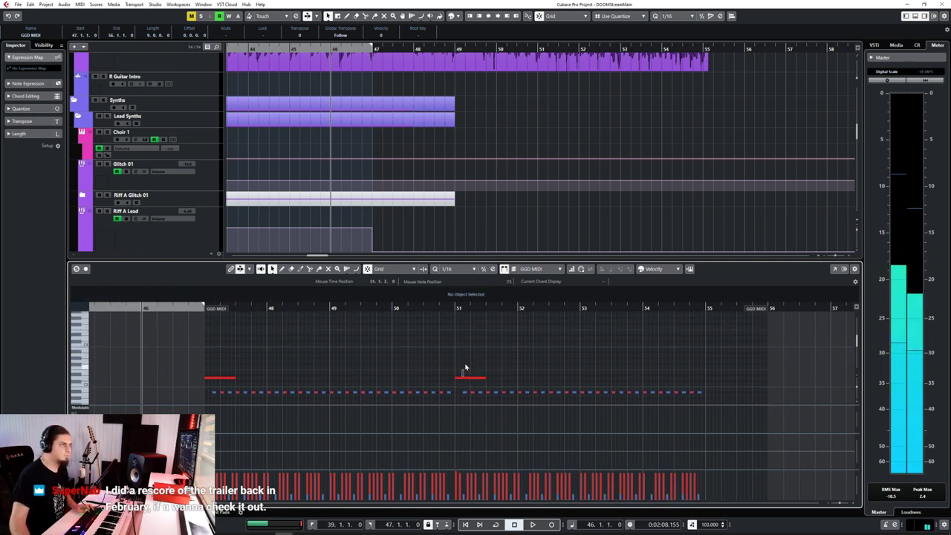
pyautogui.click(462, 381)
pyautogui.moveTo(462, 381); pyautogui.dragTo(464, 360)
pyautogui.click(368, 342)
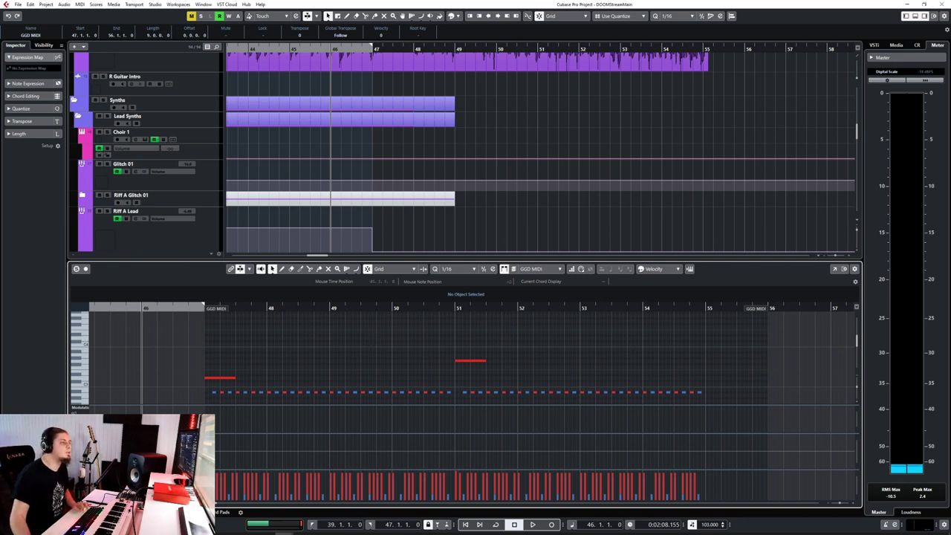
pyautogui.hotkey('ctrl', 'e')
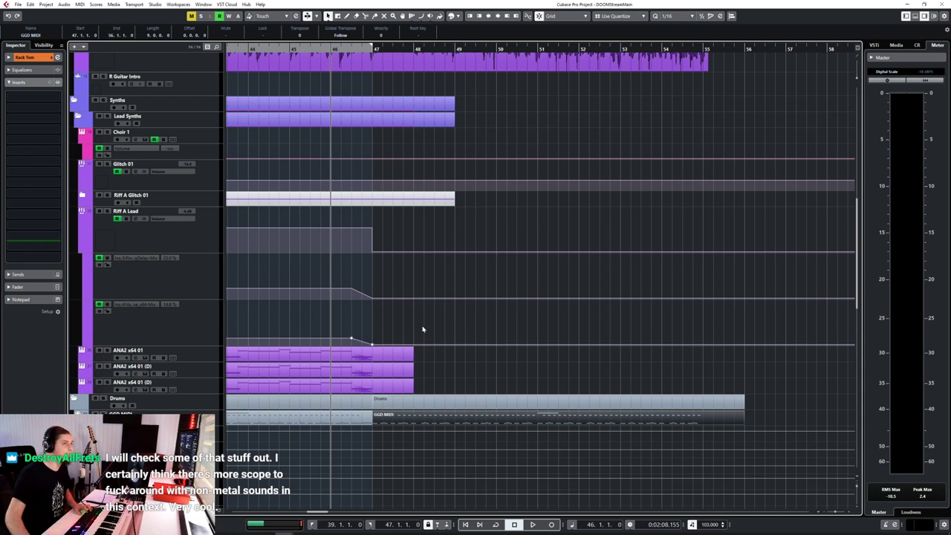
# Play the arrangement from bar 45 and examine the bass and guitar tracks around the bar 47 transition
pyautogui.scroll(-2, 456, 251)
pyautogui.click(344, 49)
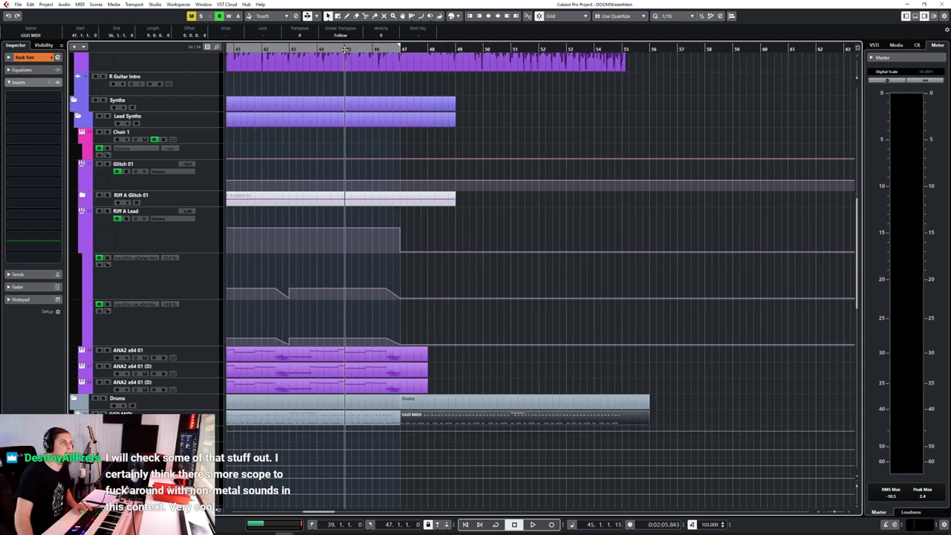
pyautogui.press('space')
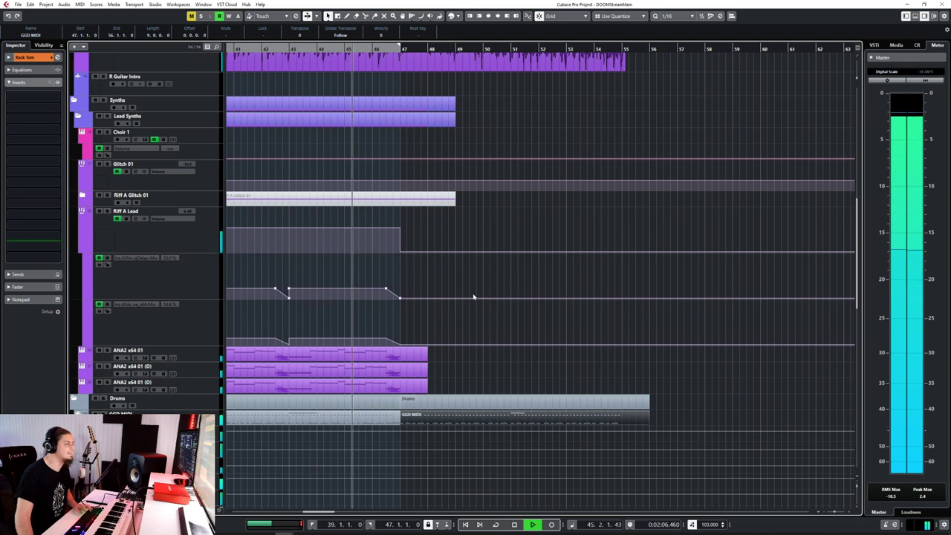
pyautogui.scroll(5, 480, 294)
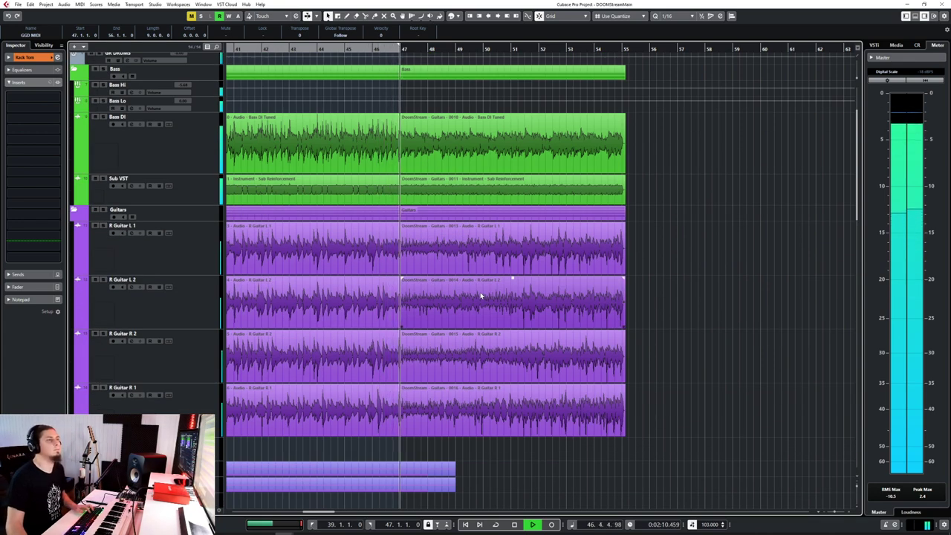
pyautogui.scroll(-4, 480, 295)
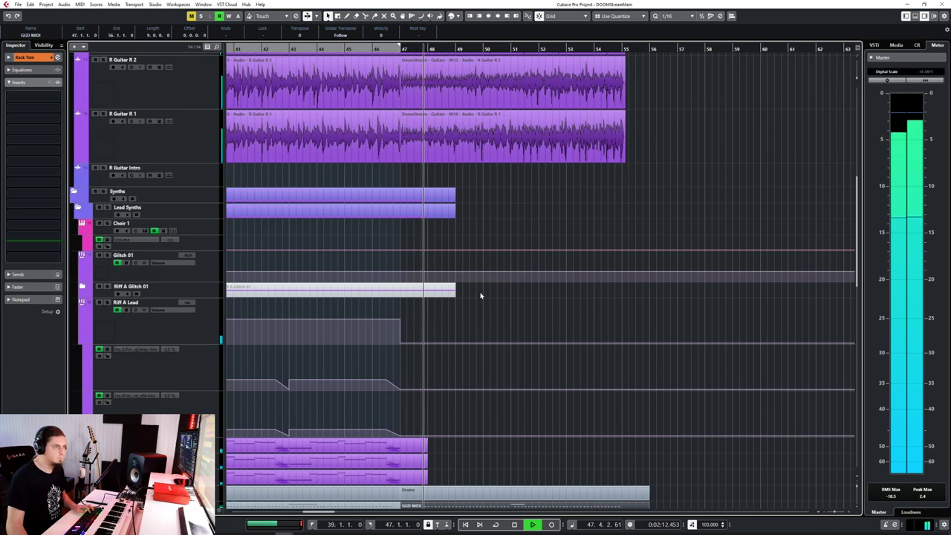
pyautogui.scroll(-1, 479, 294)
pyautogui.scroll(2, 480, 295)
pyautogui.scroll(4, 480, 295)
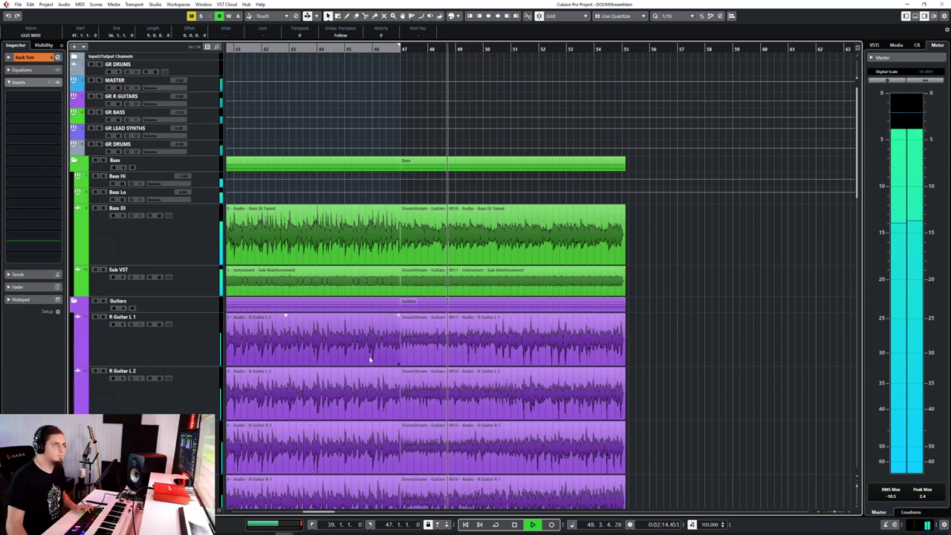
pyautogui.scroll(5, 372, 356)
pyautogui.scroll(-3, 452, 357)
pyautogui.scroll(3, 441, 365)
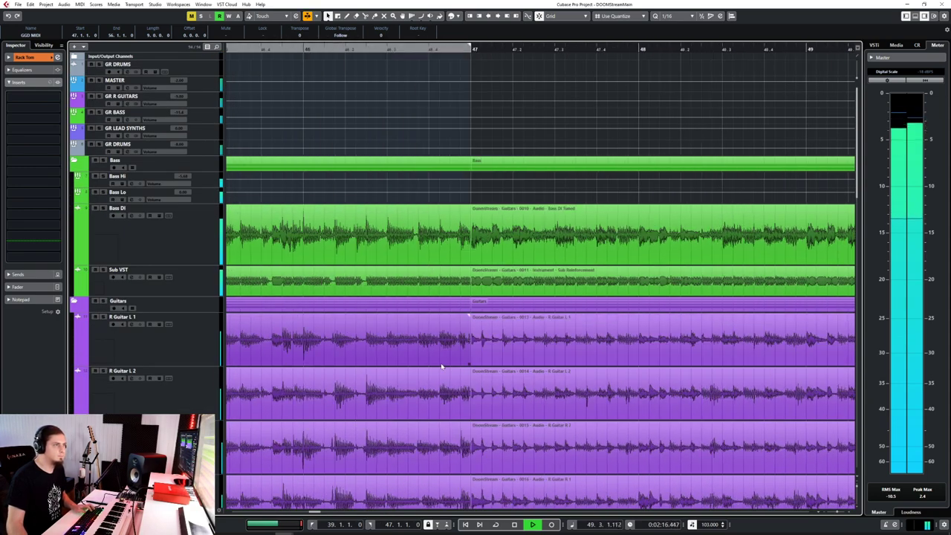
pyautogui.press('space')
# Split the guitars in a staircase: L 1 at 46.3.2, L 2 at 46.3.3, R 2 at 46.3.4 and R 1 at 46.4.1
pyautogui.click(688, 16)
pyautogui.click(680, 36)
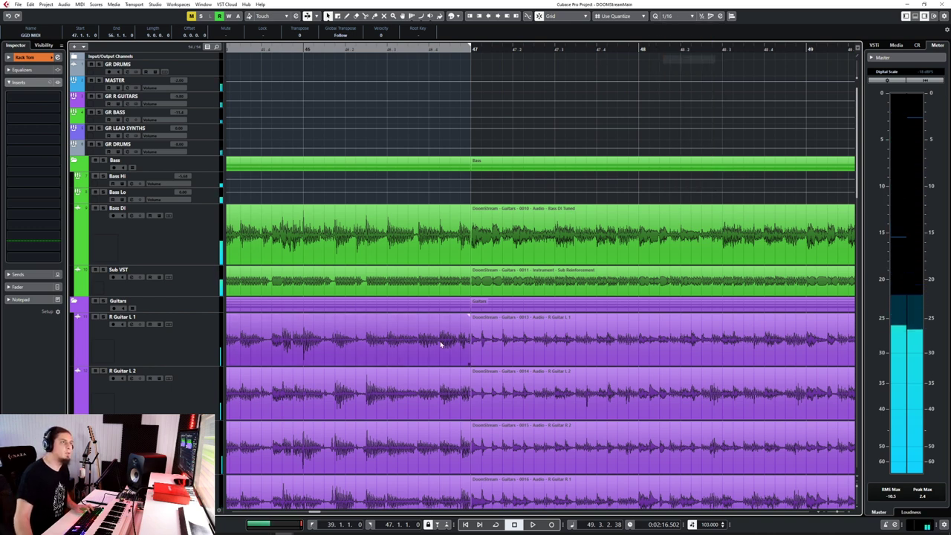
pyautogui.rightClick(449, 343)
pyautogui.click(487, 345)
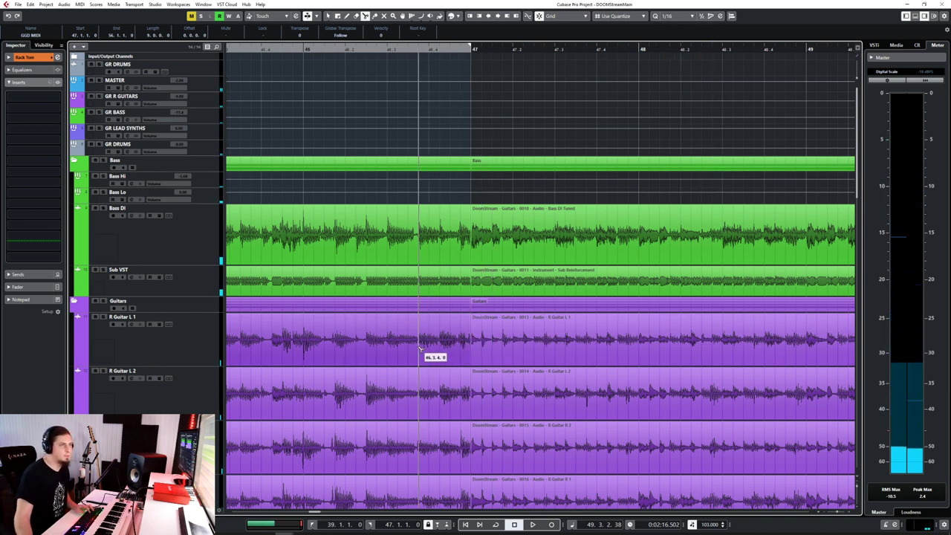
pyautogui.click(420, 349)
pyautogui.click(389, 350)
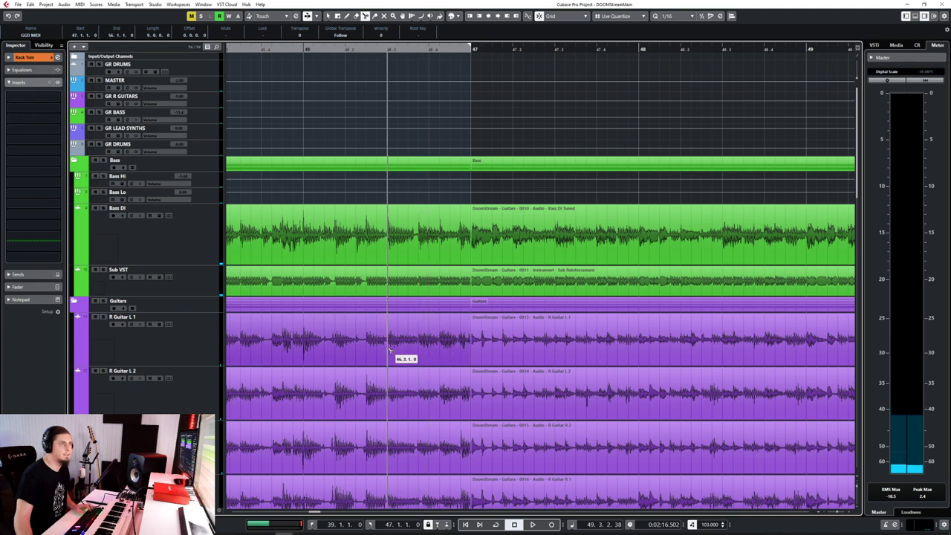
pyautogui.click(404, 350)
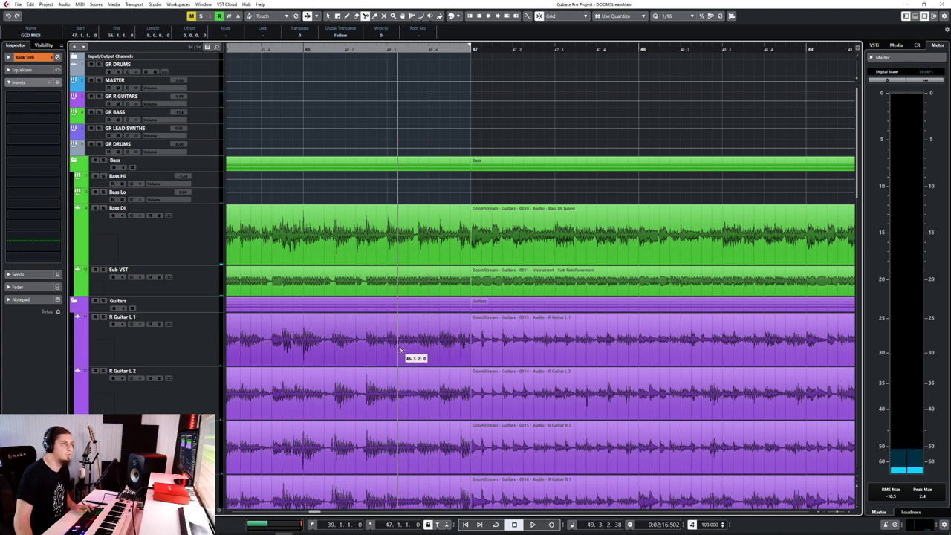
pyautogui.click(408, 392)
pyautogui.click(421, 444)
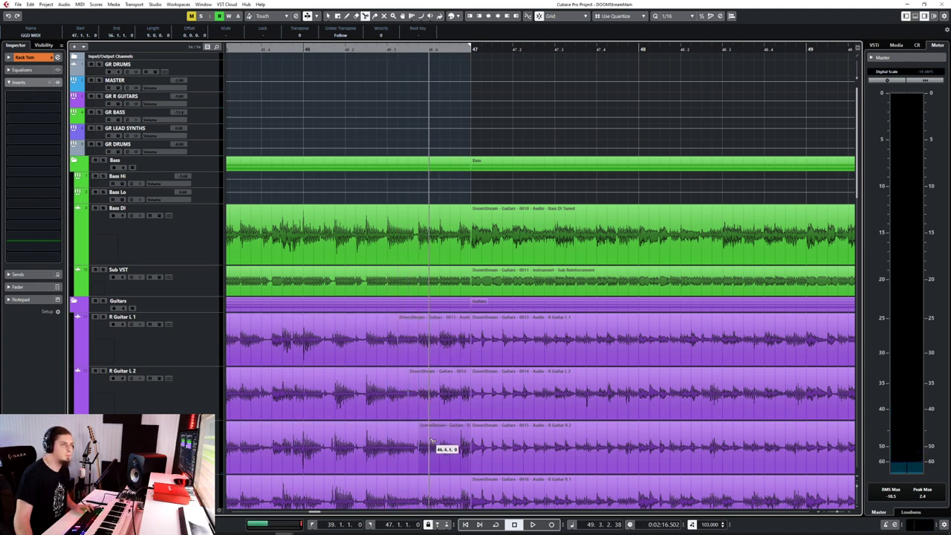
pyautogui.scroll(-3, 431, 443)
pyautogui.press('1')
pyautogui.click(435, 256)
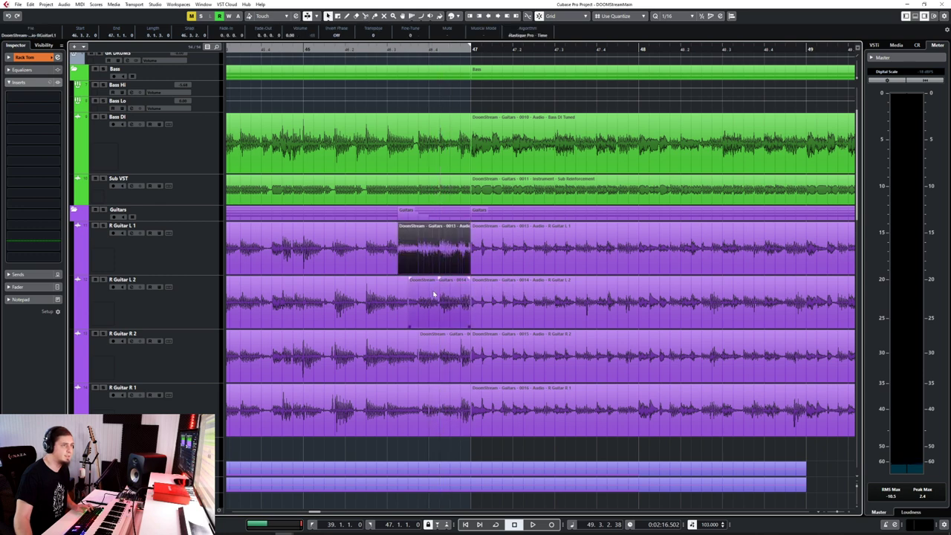
pyautogui.keyDown('shift'); pyautogui.click(434, 295); pyautogui.keyUp('shift')
pyautogui.rightClick(417, 270)
pyautogui.click(449, 270)
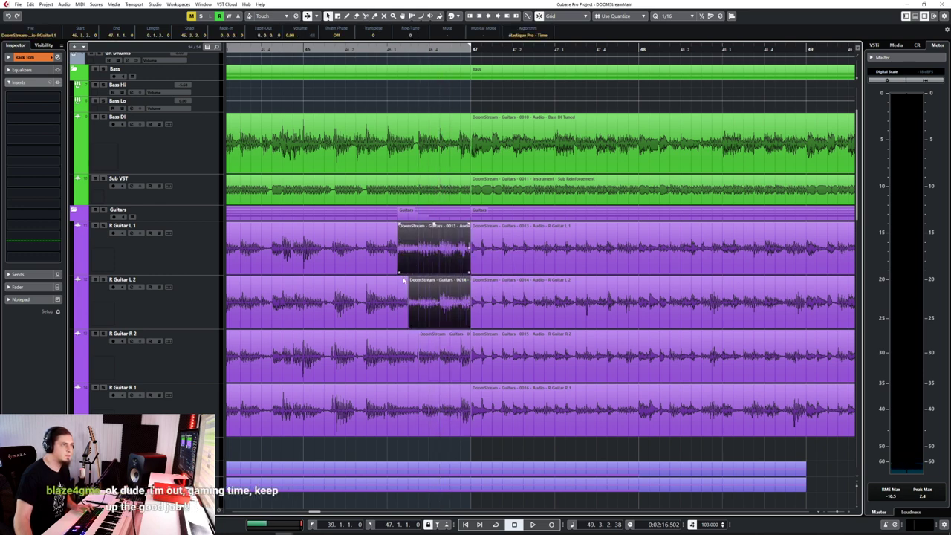
# Set the grid to 1/32 and shorten the ends of the four guitar events before the splits by one grid step
pyautogui.click(403, 281)
pyautogui.keyDown('shift'); pyautogui.click(386, 252); pyautogui.keyUp('shift')
pyautogui.keyDown('shift'); pyautogui.click(405, 357); pyautogui.keyUp('shift')
pyautogui.keyDown('shift'); pyautogui.click(409, 419); pyautogui.keyUp('shift')
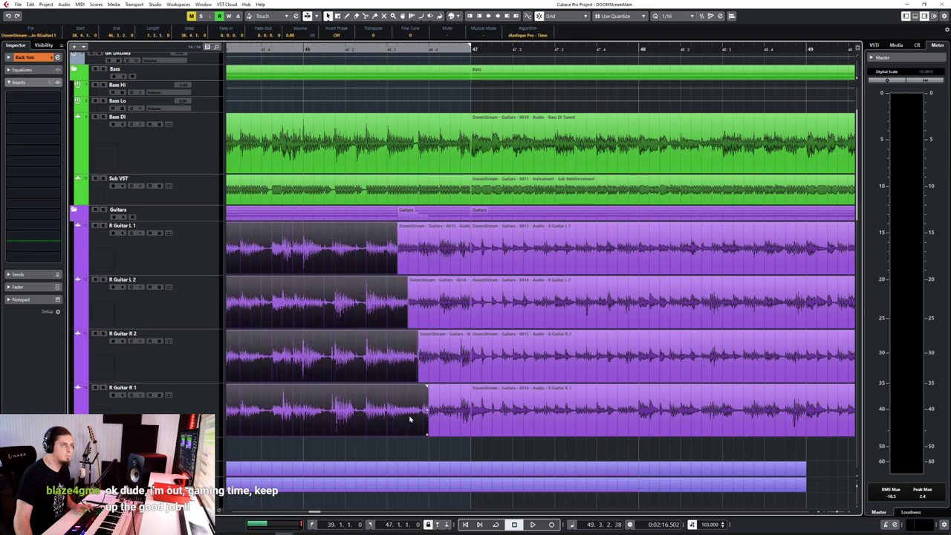
pyautogui.keyDown('ctrl'); pyautogui.scroll(4, 420, 399); pyautogui.keyUp('ctrl')
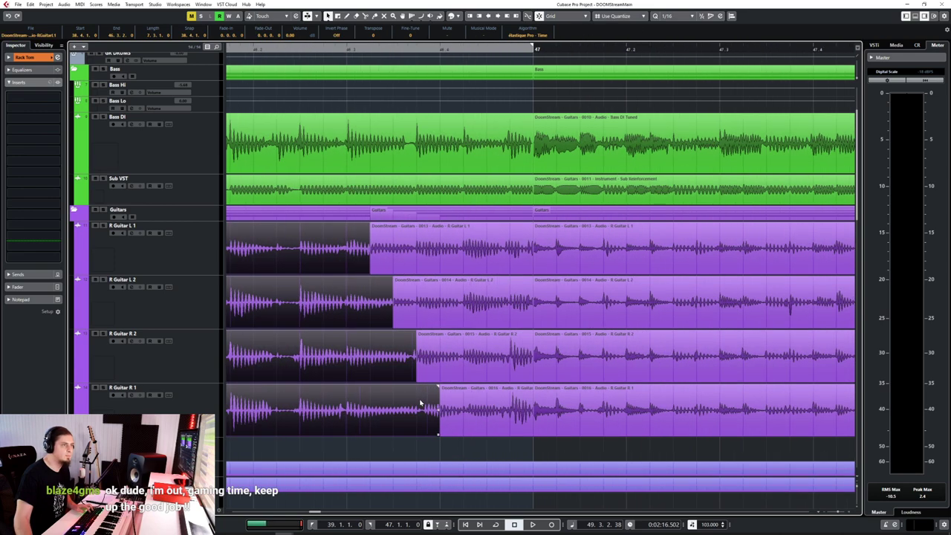
pyautogui.keyDown('ctrl'); pyautogui.scroll(-2, 419, 399); pyautogui.keyUp('ctrl')
pyautogui.click(675, 16)
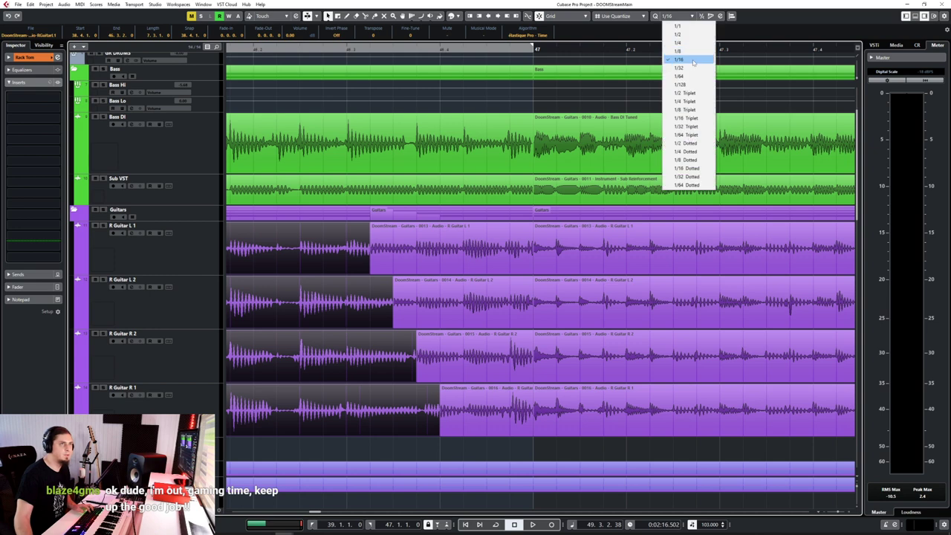
pyautogui.click(689, 69)
pyautogui.moveTo(436, 436); pyautogui.dragTo(430, 433)
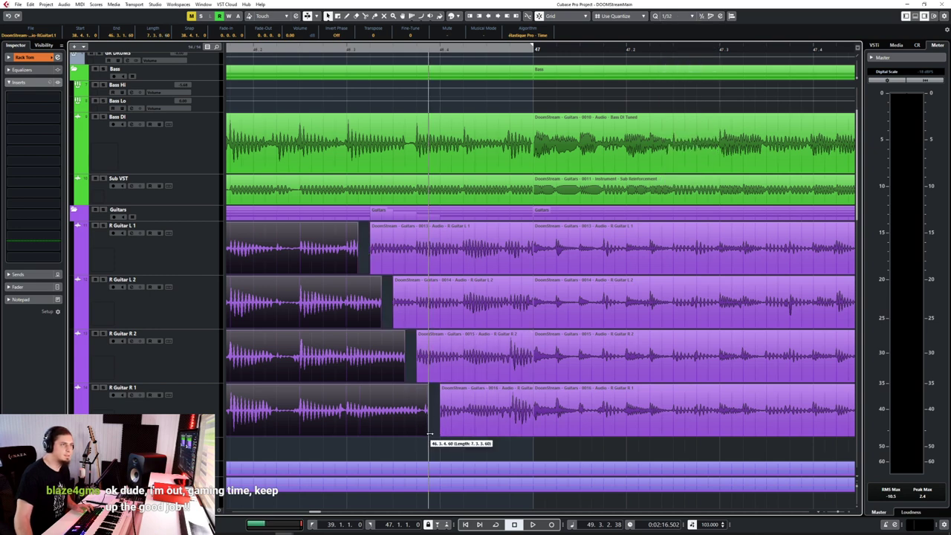
# Set the grid to 1/16 and split the short R Guitar R 1 event at 46.4.2
pyautogui.click(413, 250)
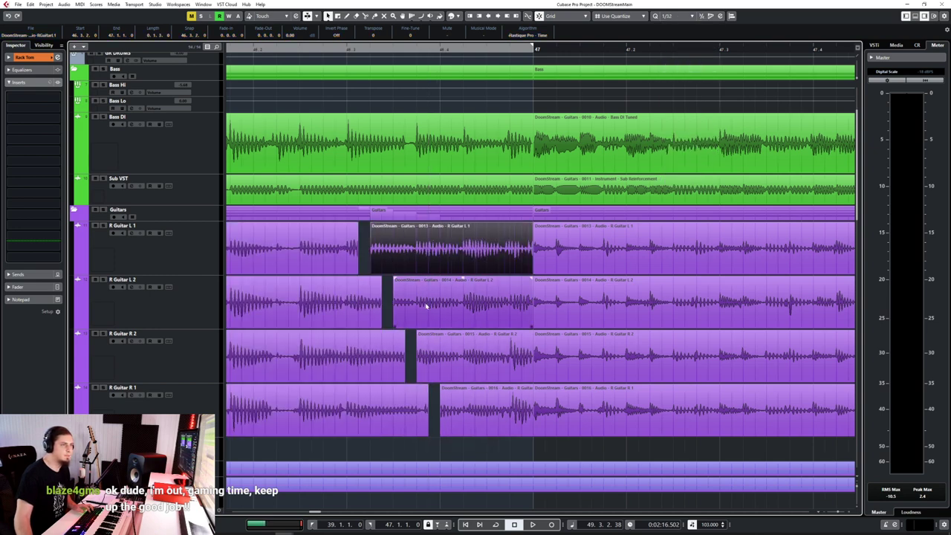
pyautogui.rightClick(388, 269)
pyautogui.click(388, 269)
pyautogui.click(668, 15)
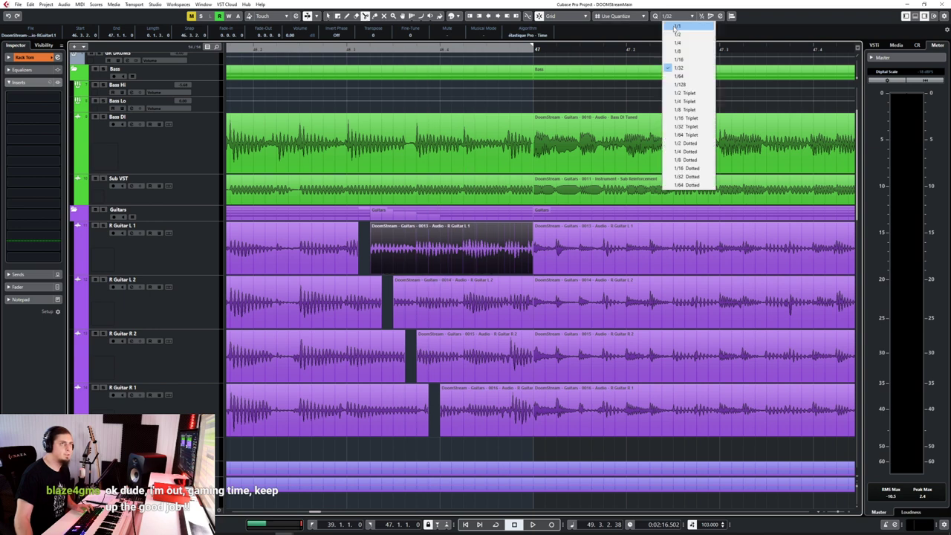
pyautogui.click(683, 59)
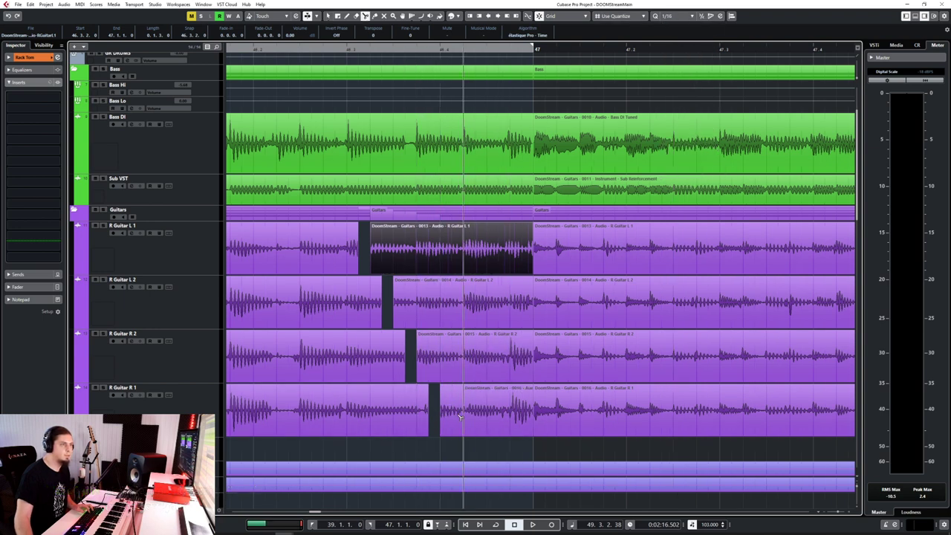
# Trim the starts of the short guitar events to 46.4.2 on R 2, 46.4.3 on L 2 and 46.4.4 on L 1
pyautogui.moveTo(481, 363); pyautogui.dragTo(462, 383)
pyautogui.click(392, 323)
pyautogui.moveTo(396, 327); pyautogui.dragTo(488, 328)
pyautogui.click(373, 270)
pyautogui.moveTo(373, 274); pyautogui.dragTo(511, 274)
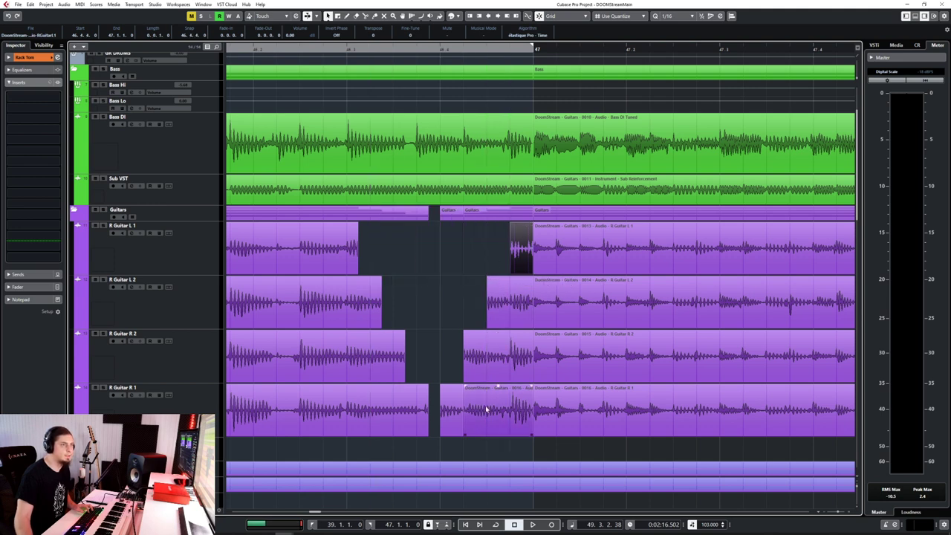
# Split the short R Guitar L 2 and R Guitar R 2 events at 46.4.4
pyautogui.moveTo(547, 447); pyautogui.dragTo(531, 297)
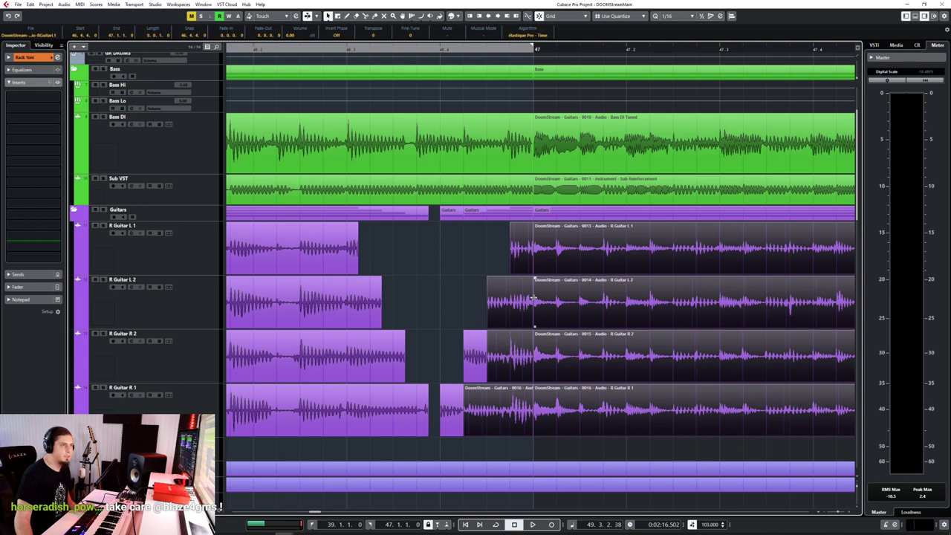
pyautogui.click(505, 265)
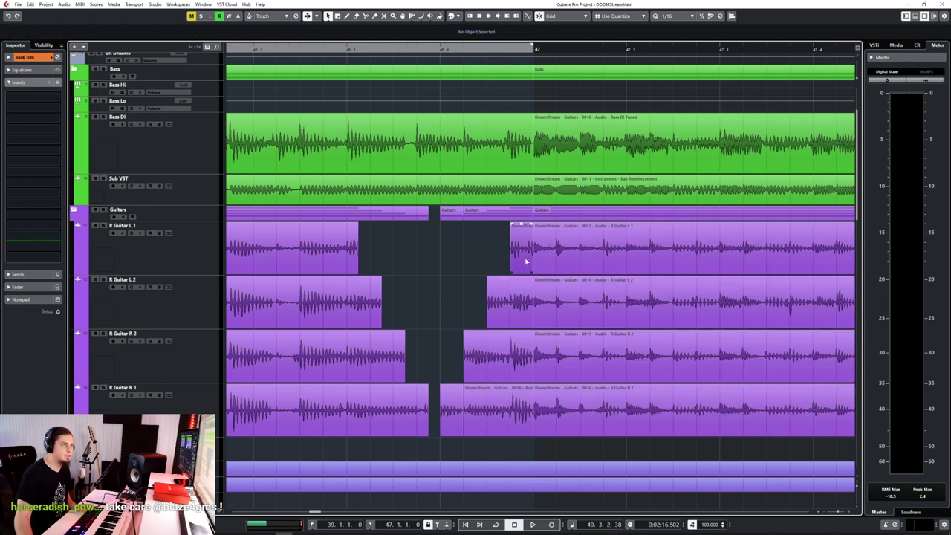
pyautogui.rightClick(516, 306)
pyautogui.click(550, 306)
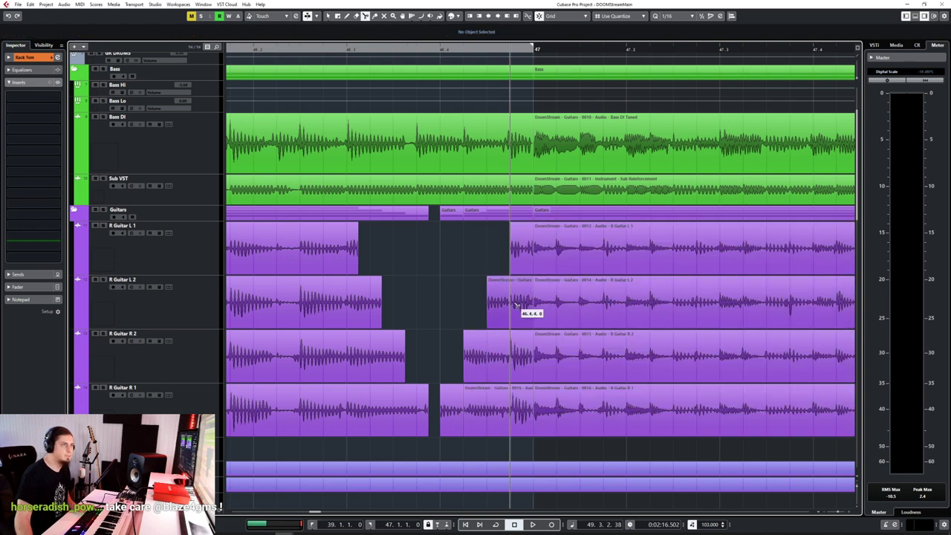
pyautogui.click(511, 360)
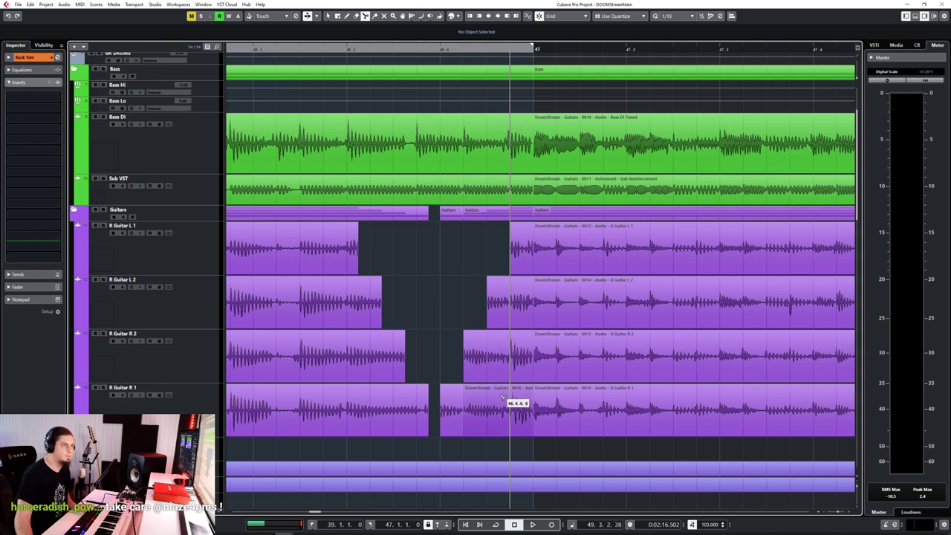
# Delete the leftover guitar pieces before bar 47 on L 2, R 2 and R 1, keeping one 1/16 slice on each
pyautogui.press('1')
pyautogui.click(513, 360)
pyautogui.press('Delete')
pyautogui.click(498, 358)
pyautogui.keyDown('shift'); pyautogui.click(520, 303); pyautogui.keyUp('shift')
pyautogui.press('Delete')
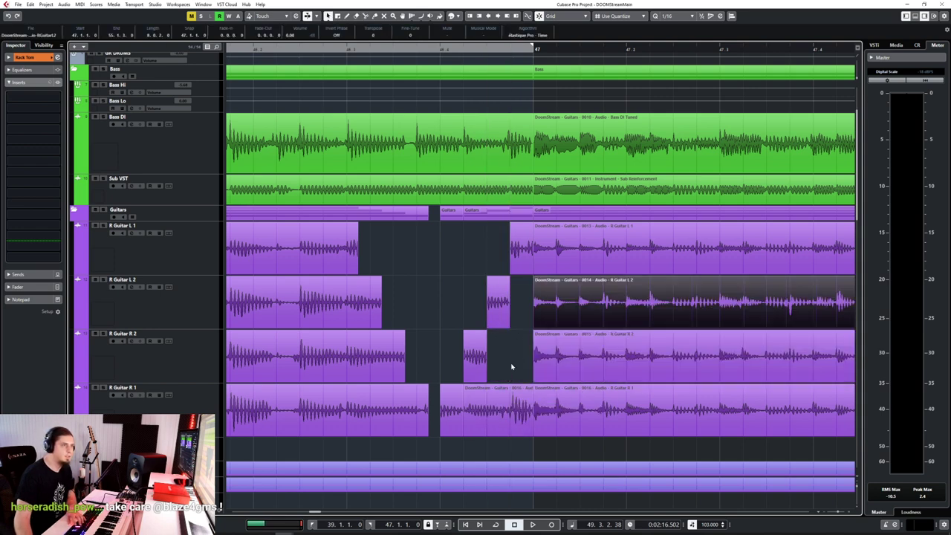
pyautogui.click(465, 416)
pyautogui.press('Delete')
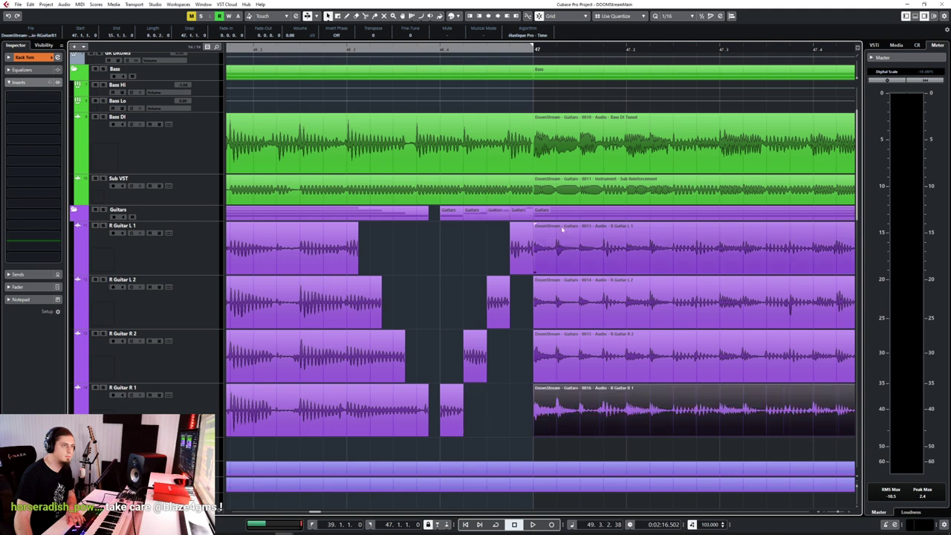
# Set the grid to 1/32 and shorten the four staggered guitar slices at the end of bar 46 to 1/32 each
pyautogui.moveTo(517, 431); pyautogui.dragTo(450, 257)
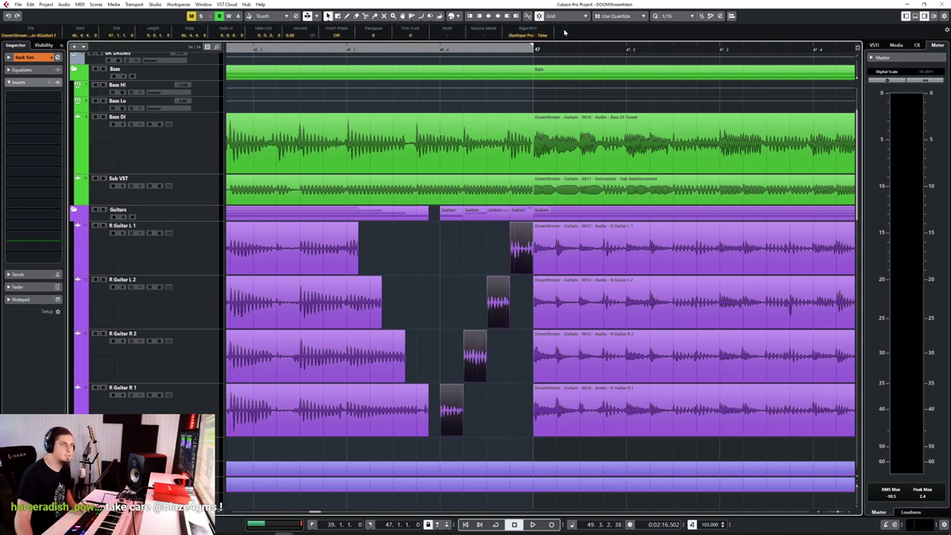
pyautogui.click(670, 20)
pyautogui.click(682, 38)
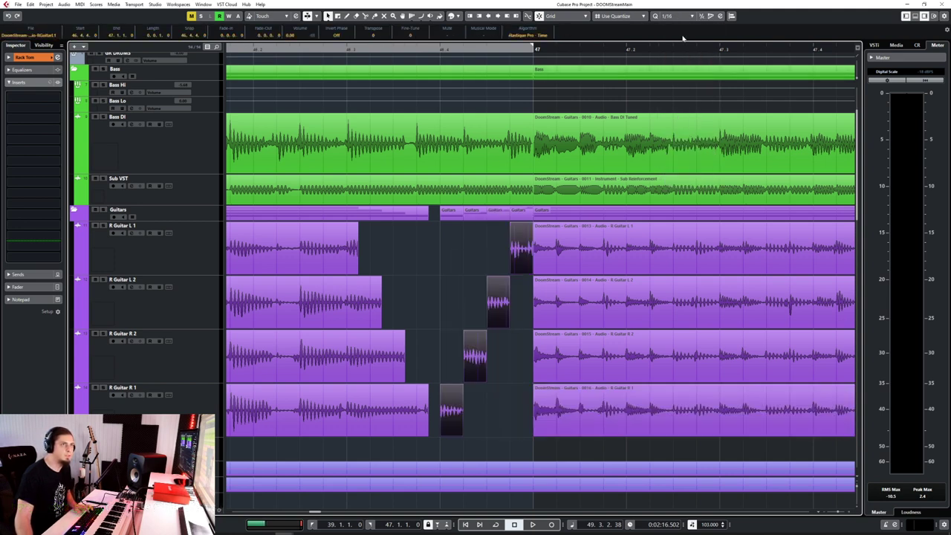
pyautogui.click(678, 15)
pyautogui.click(679, 77)
pyautogui.click(528, 272)
# Play back the shortened guitar slices from before bar 46 into the section at bar 47
pyautogui.scroll(-4, 479, 268)
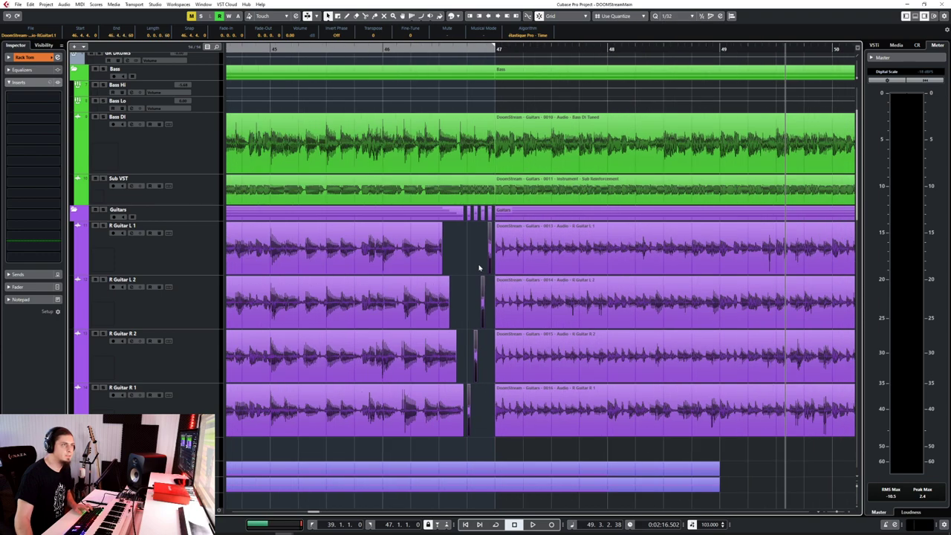
pyautogui.click(360, 45)
pyautogui.press('space')
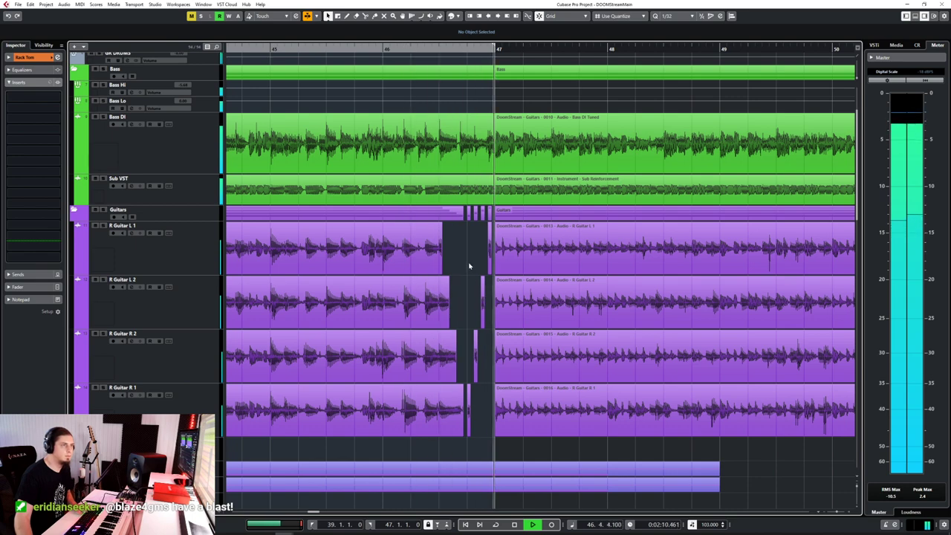
pyautogui.scroll(5, 456, 266)
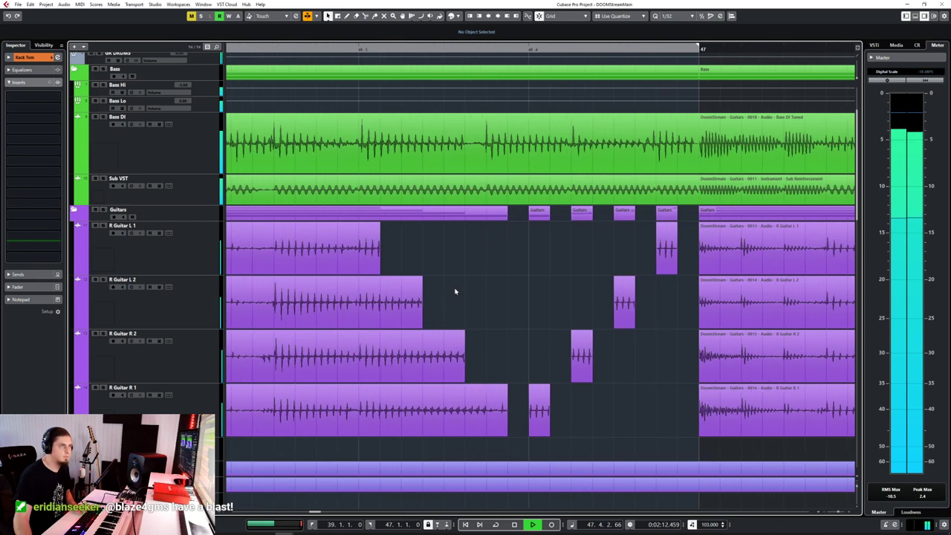
pyautogui.click(378, 267)
pyautogui.press('space')
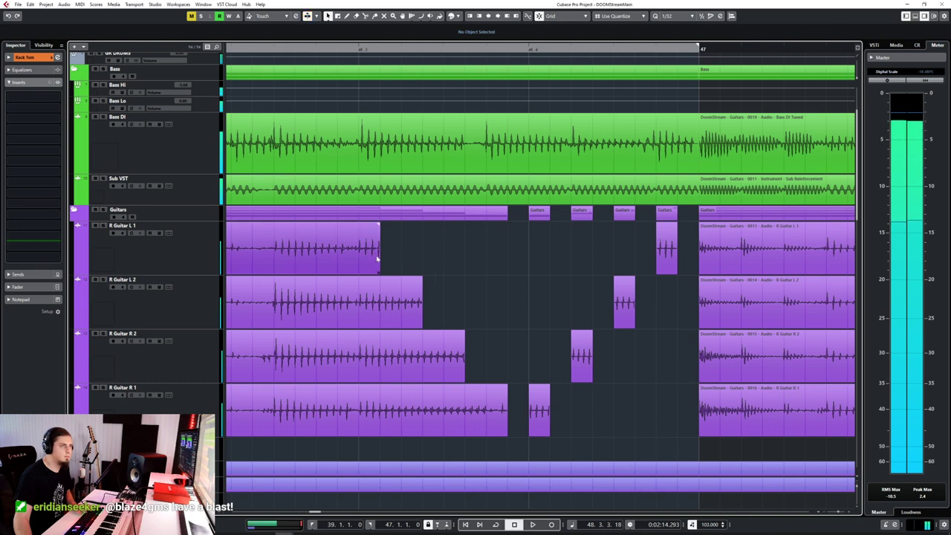
# Split the long R Guitar L 2 event at 46.3.1 and trim the new piece's start to 46.3.2, leaving a 1/32 slice
pyautogui.click(379, 311)
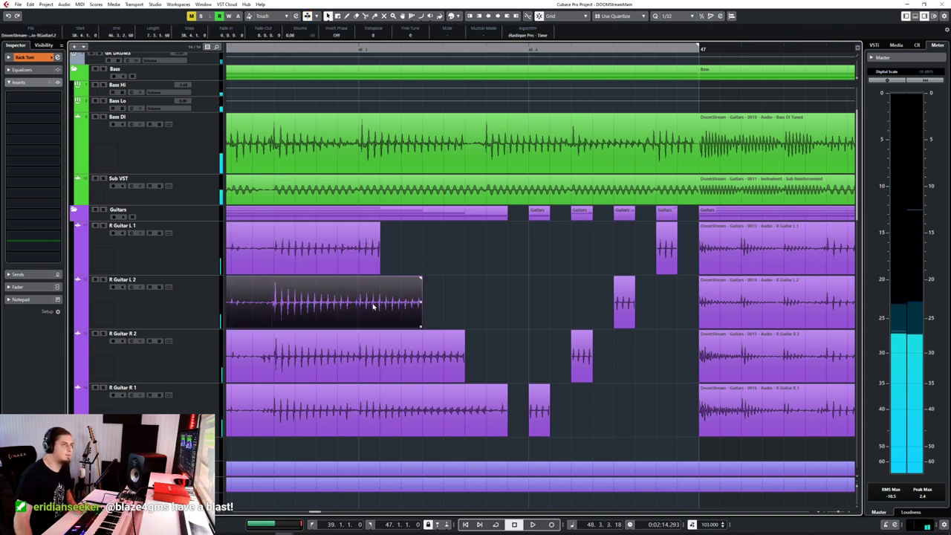
pyautogui.rightClick(367, 321)
pyautogui.click(403, 321)
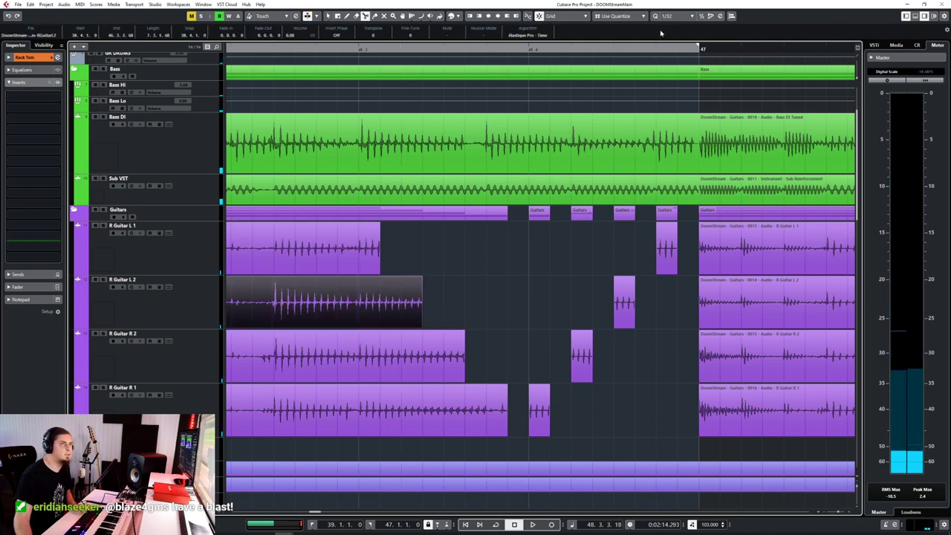
pyautogui.click(363, 314)
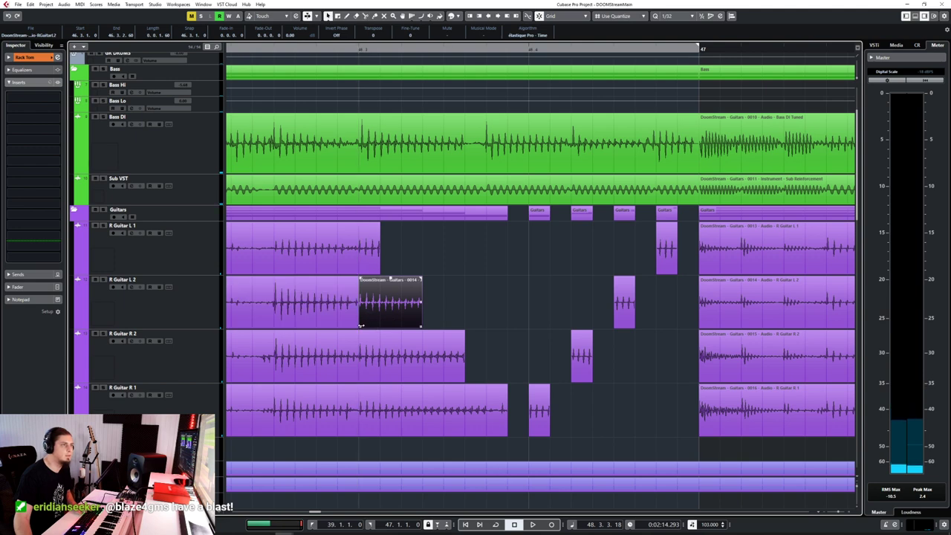
pyautogui.moveTo(360, 325); pyautogui.dragTo(401, 325)
# Split the long R Guitar R 2 event at 46.3.1 and trim the new piece's start to 46.3.3
pyautogui.click(361, 360)
pyautogui.rightClick(361, 370)
pyautogui.click(396, 375)
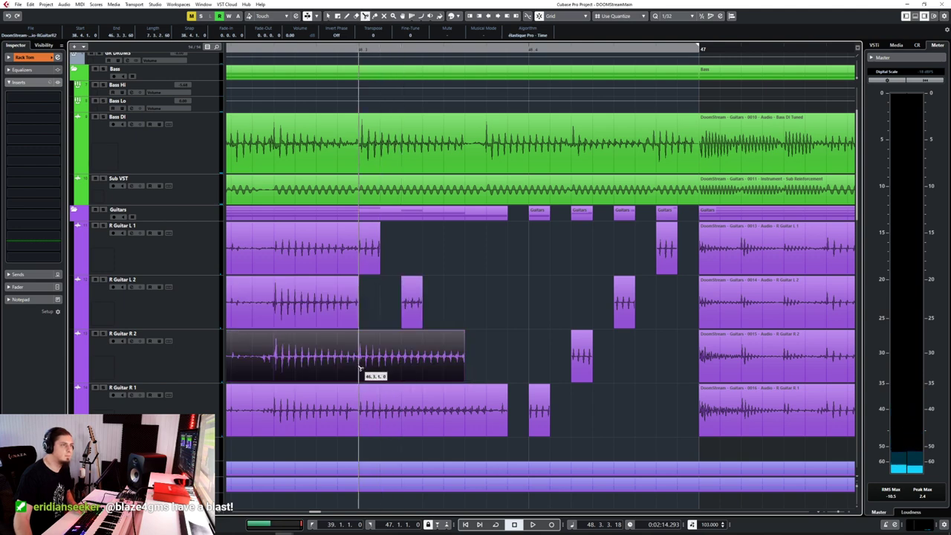
pyautogui.click(361, 369)
pyautogui.press('1')
pyautogui.moveTo(361, 377); pyautogui.dragTo(452, 376)
# Split the long R Guitar R 1 event at 46.3.1 and trim the new piece's start to 46.3.4
pyautogui.click(356, 428)
pyautogui.rightClick(357, 426)
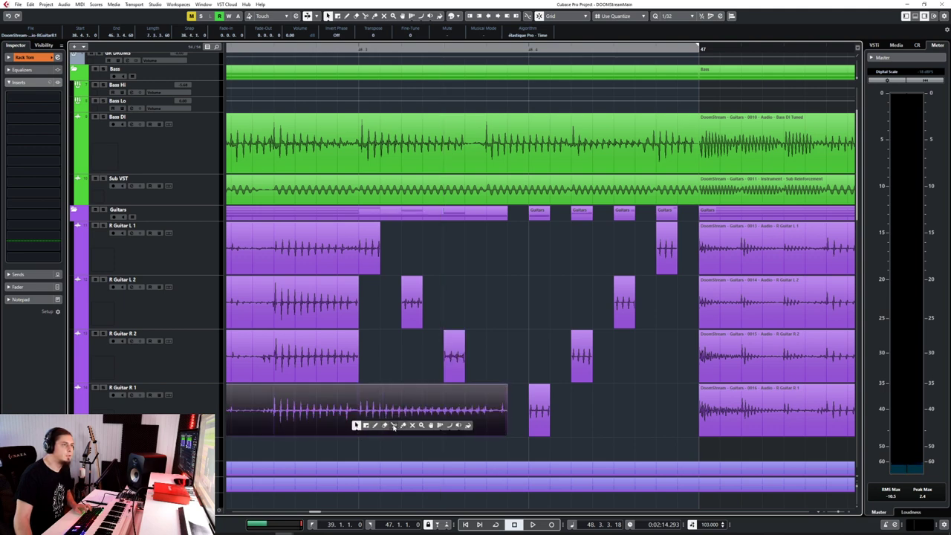
pyautogui.click(394, 427)
pyautogui.click(359, 424)
pyautogui.press('1')
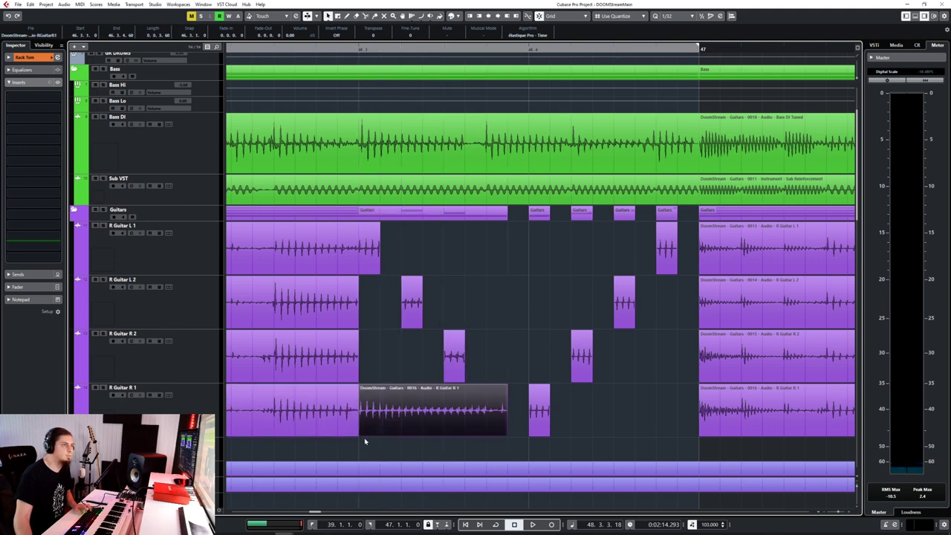
pyautogui.moveTo(366, 435); pyautogui.dragTo(487, 435)
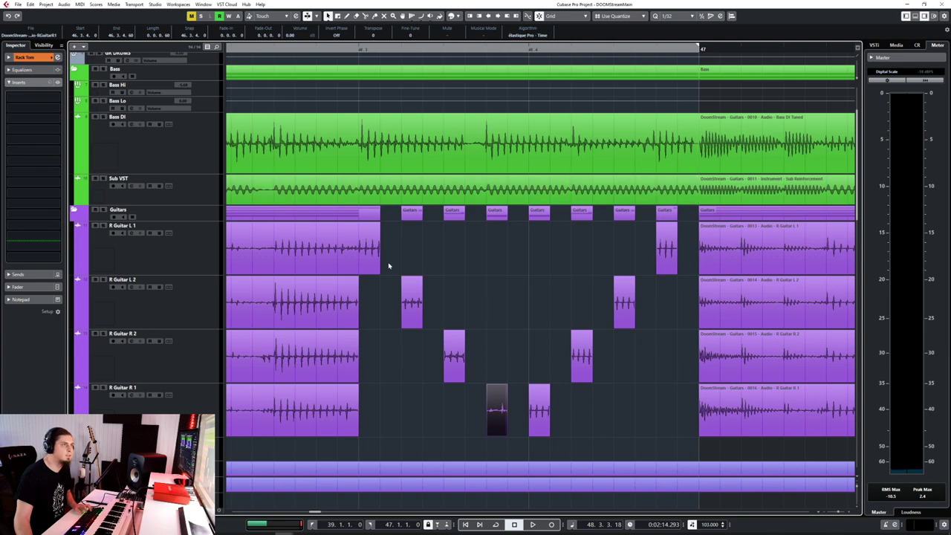
# Play back the descending and ascending guitar slices across bar 46 into bar 47
pyautogui.scroll(-3, 388, 265)
pyautogui.click(295, 48)
pyautogui.press('space')
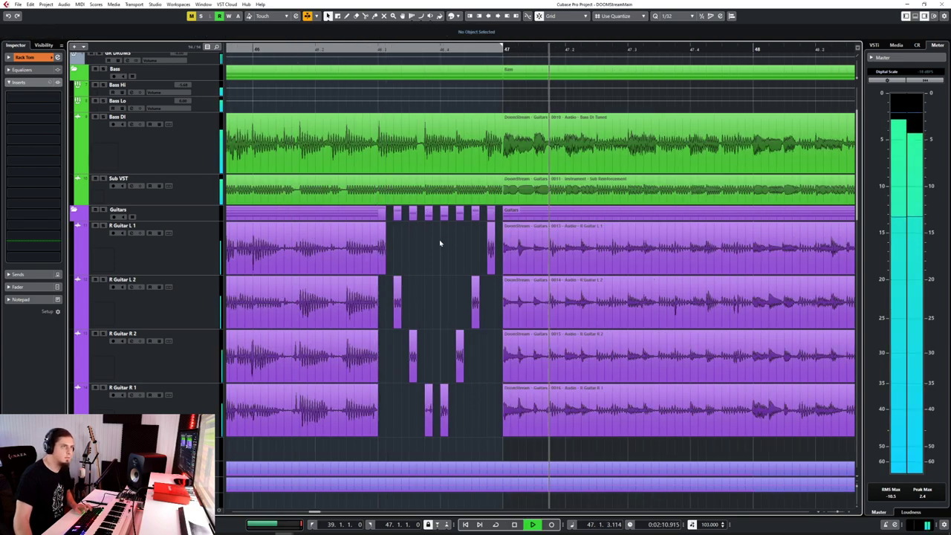
pyautogui.press('space')
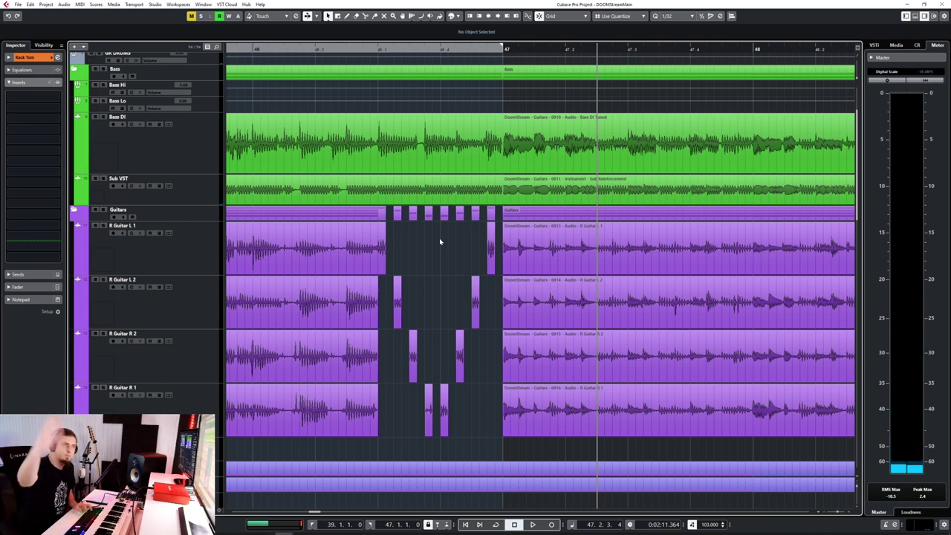
# Delete the stutter slices between 46.3 and 46.4 on the R Guitar L 2, R 2 and R 1 tracks
pyautogui.moveTo(426, 248); pyautogui.dragTo(379, 439)
pyautogui.click(422, 309)
pyautogui.press('Delete')
# Extend the ends of the four long guitar events before the stutter to 46.4.1 and play back the transition
pyautogui.click(383, 271)
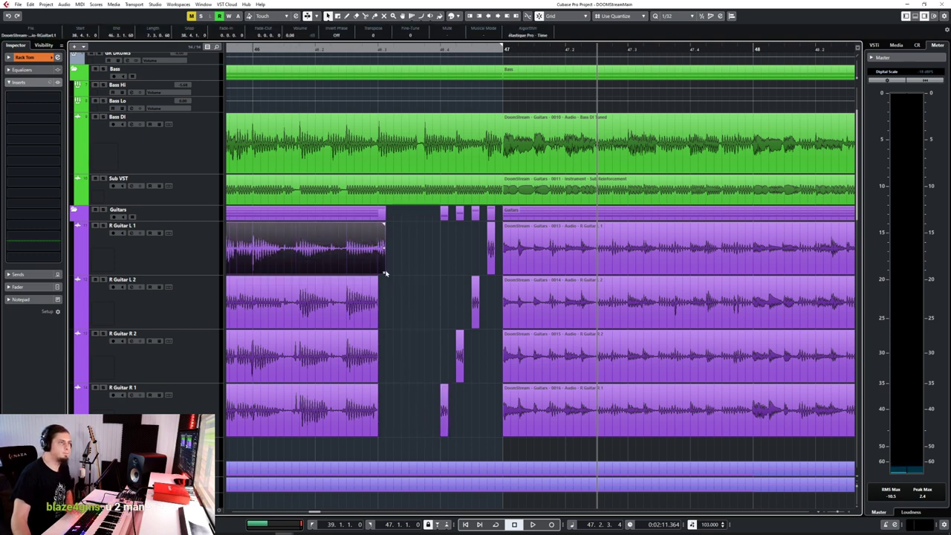
pyautogui.moveTo(384, 270); pyautogui.dragTo(437, 272)
pyautogui.click(377, 327)
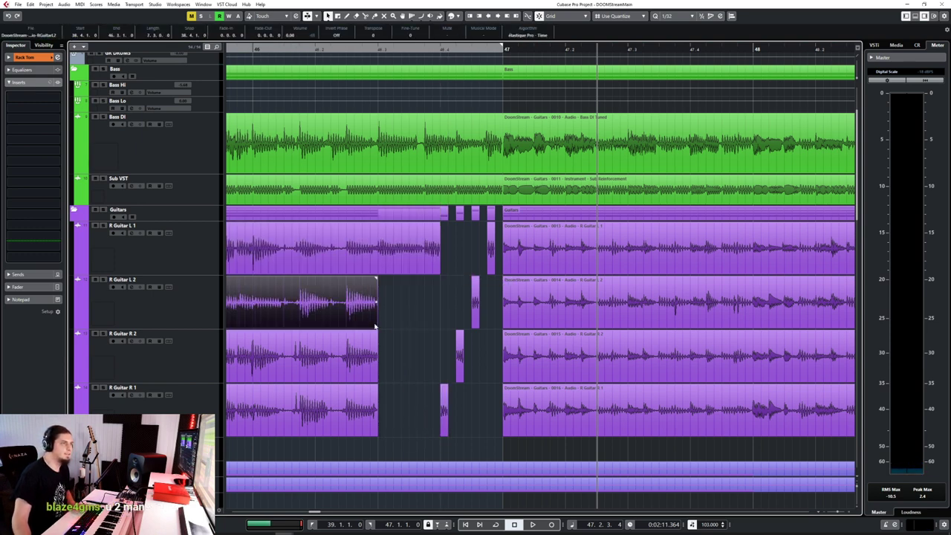
pyautogui.moveTo(376, 327); pyautogui.dragTo(441, 327)
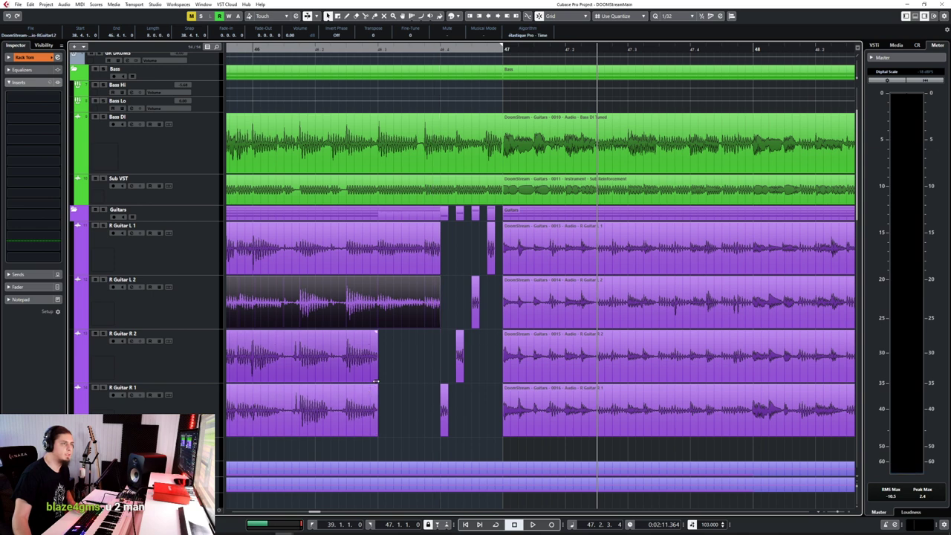
pyautogui.moveTo(378, 380); pyautogui.dragTo(441, 379)
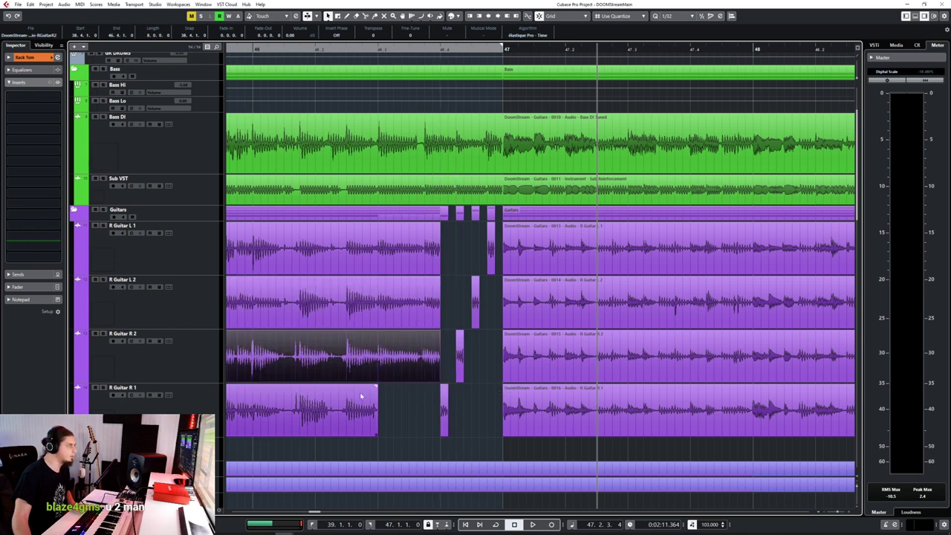
pyautogui.click(378, 436)
pyautogui.moveTo(378, 437); pyautogui.dragTo(438, 434)
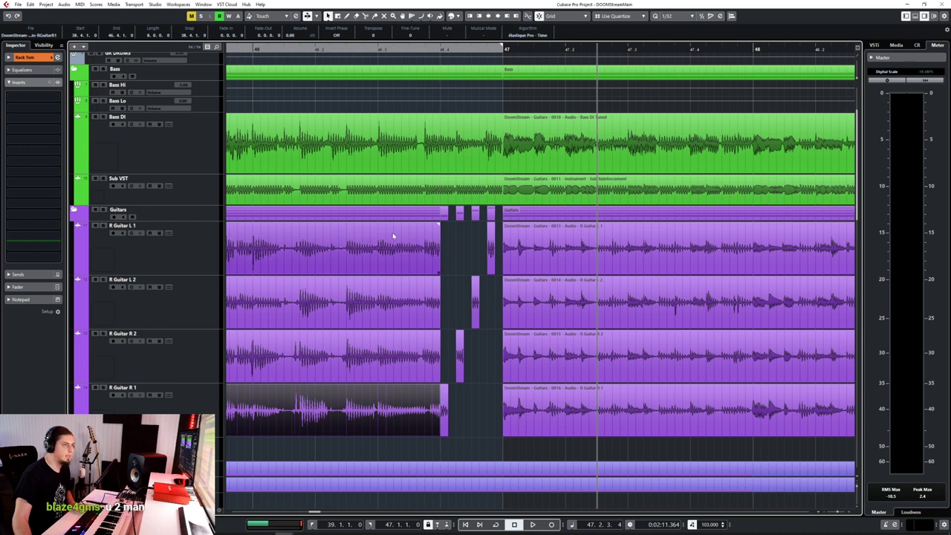
pyautogui.click(309, 49)
pyautogui.press('space')
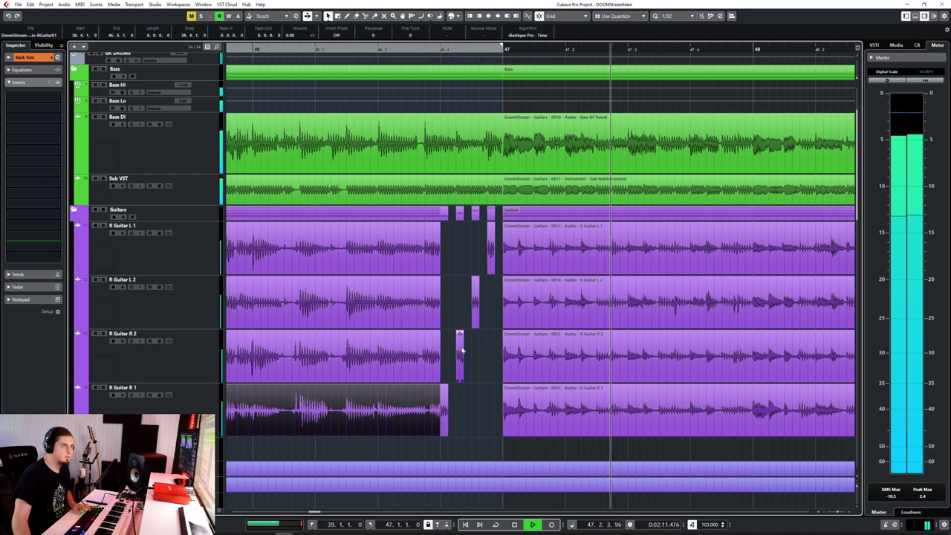
# Extend the starts of all four guitar events at bar 47 back to 46.4.4.60 and add fade-ins of 0.0.0.51
pyautogui.click(516, 248)
pyautogui.scroll(-2, 470, 317)
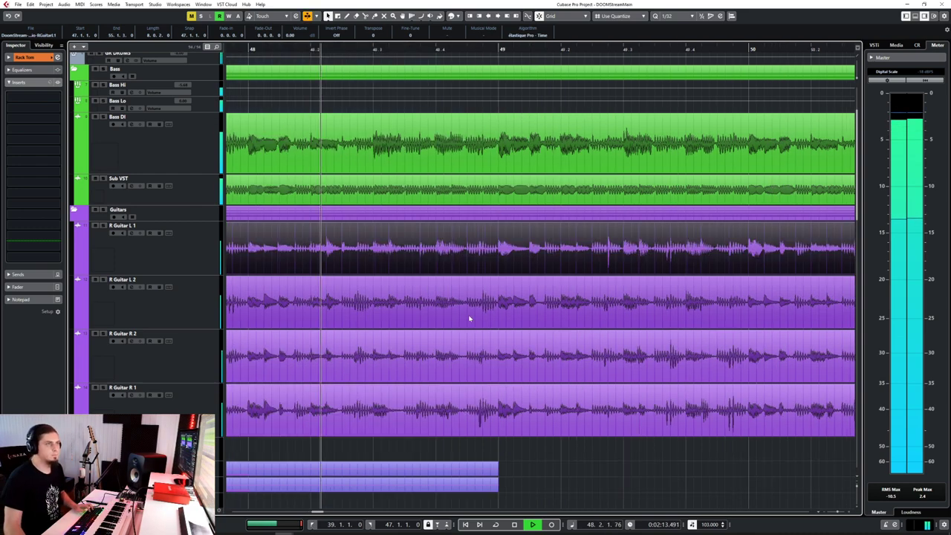
pyautogui.scroll(-2, 381, 351)
pyautogui.hscroll(-3, 401, 357)
pyautogui.keyDown('shift'); pyautogui.click(416, 301); pyautogui.keyUp('shift')
pyautogui.keyDown('shift'); pyautogui.click(415, 355); pyautogui.keyUp('shift')
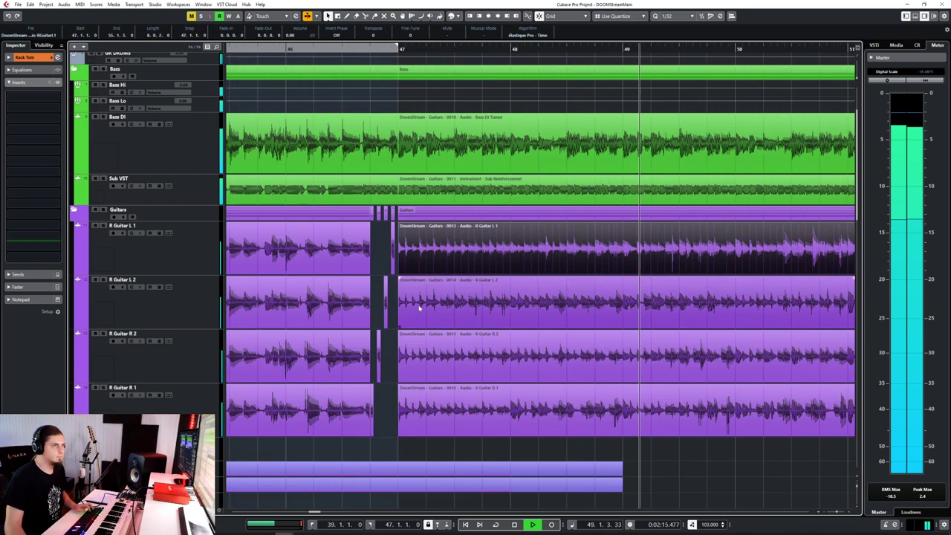
pyautogui.scroll(5, 431, 408)
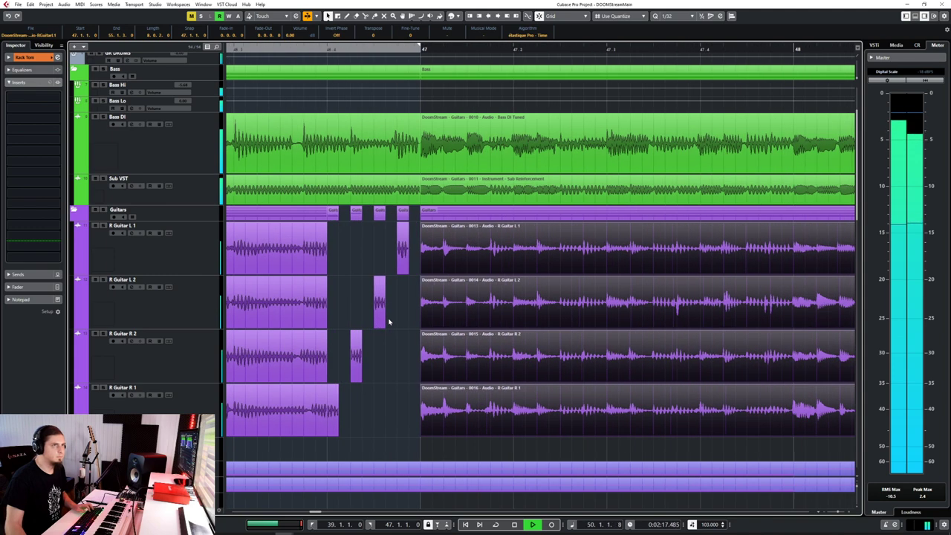
pyautogui.moveTo(448, 434); pyautogui.dragTo(439, 262)
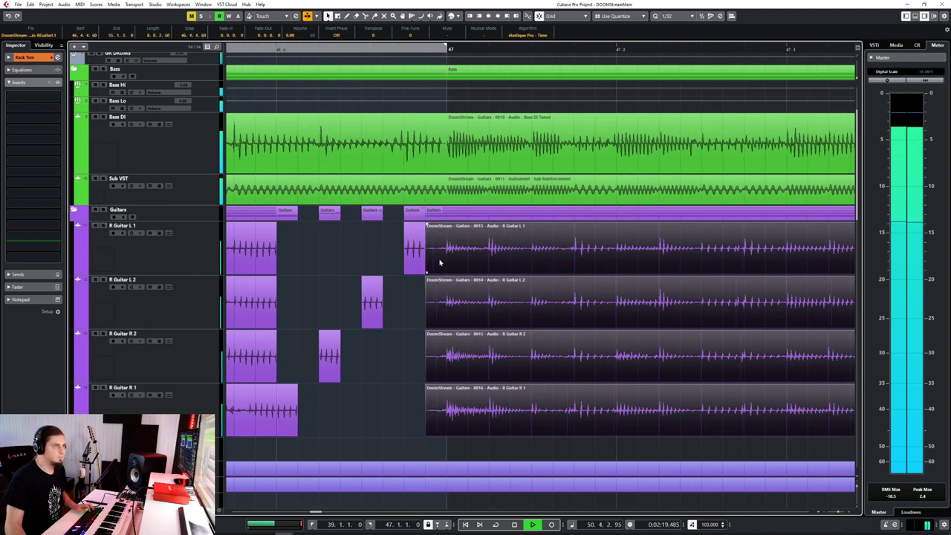
pyautogui.moveTo(426, 224); pyautogui.dragTo(443, 224)
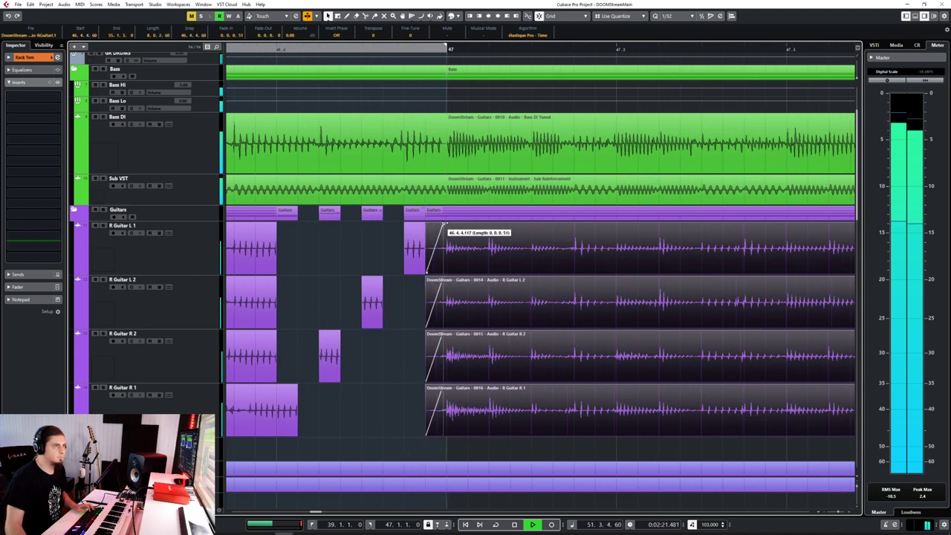
# Listen through the new section up to bar 55 and look over the synth and drum tracks below the guitars
pyautogui.scroll(-6, 456, 333)
pyautogui.scroll(2, 456, 332)
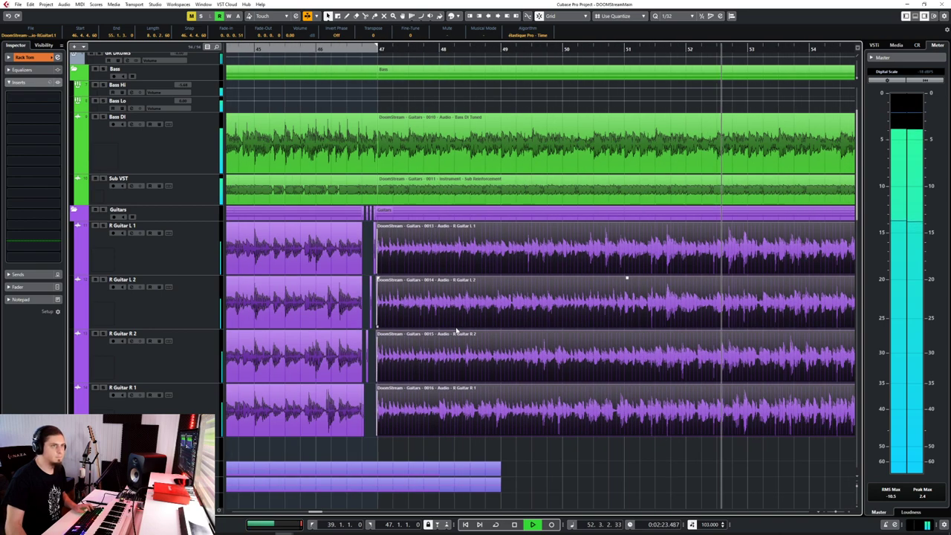
pyautogui.scroll(-3, 456, 330)
pyautogui.scroll(4, 456, 330)
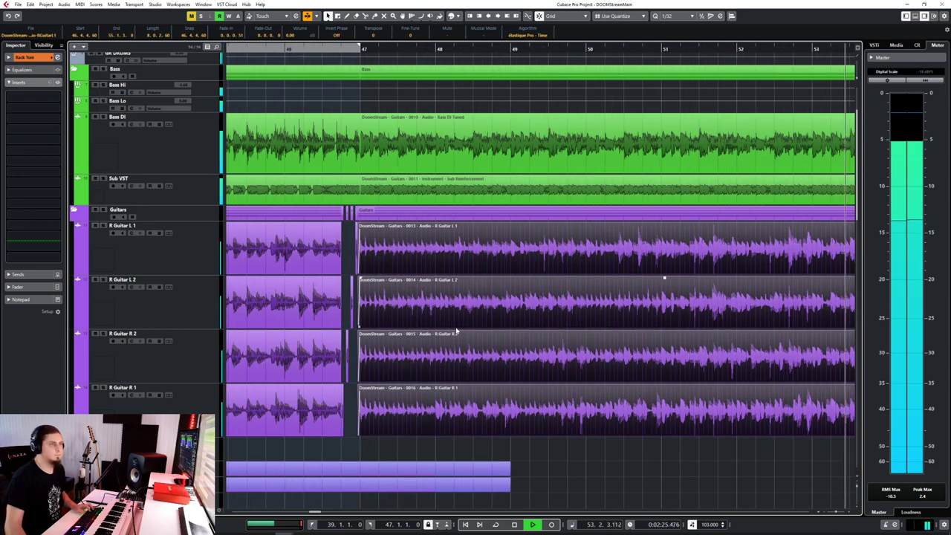
pyautogui.hscroll(-3, 456, 331)
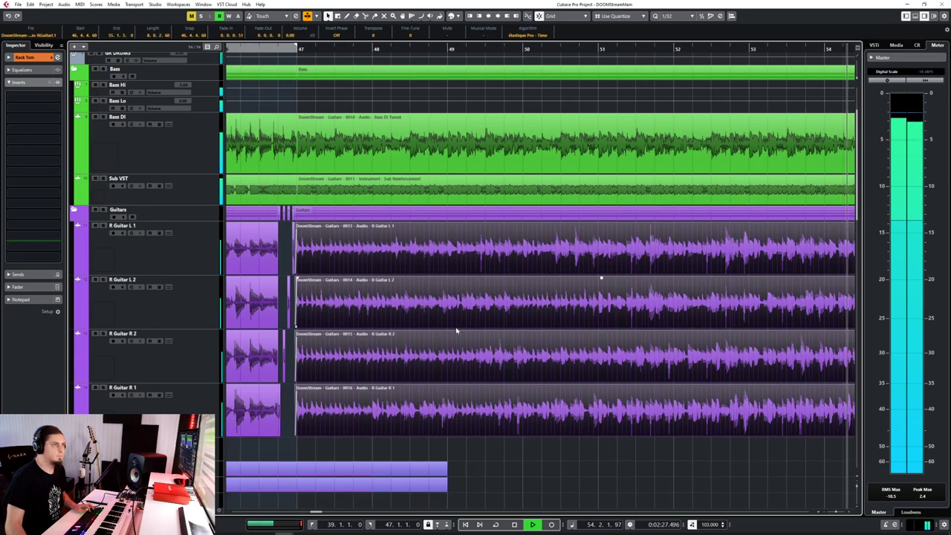
pyautogui.scroll(10, 456, 330)
pyautogui.scroll(5, 456, 331)
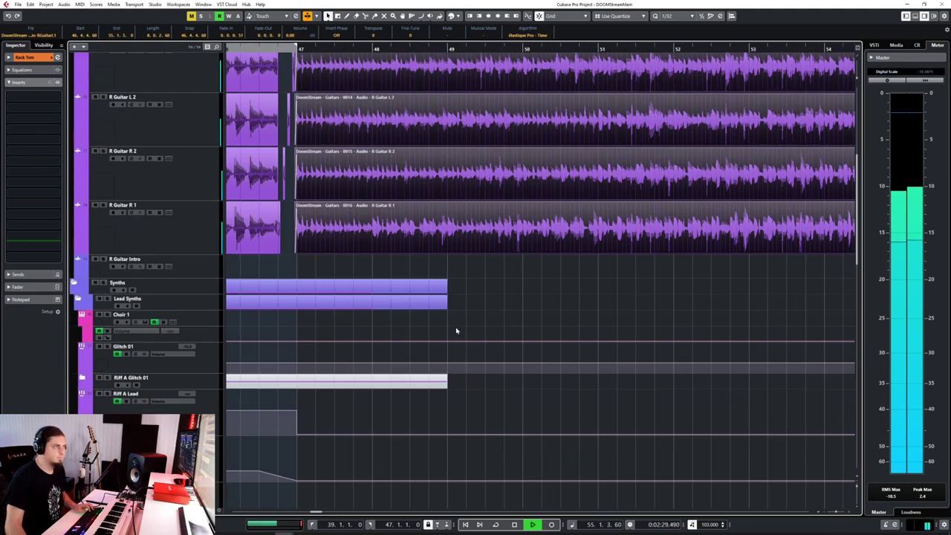
pyautogui.press('space')
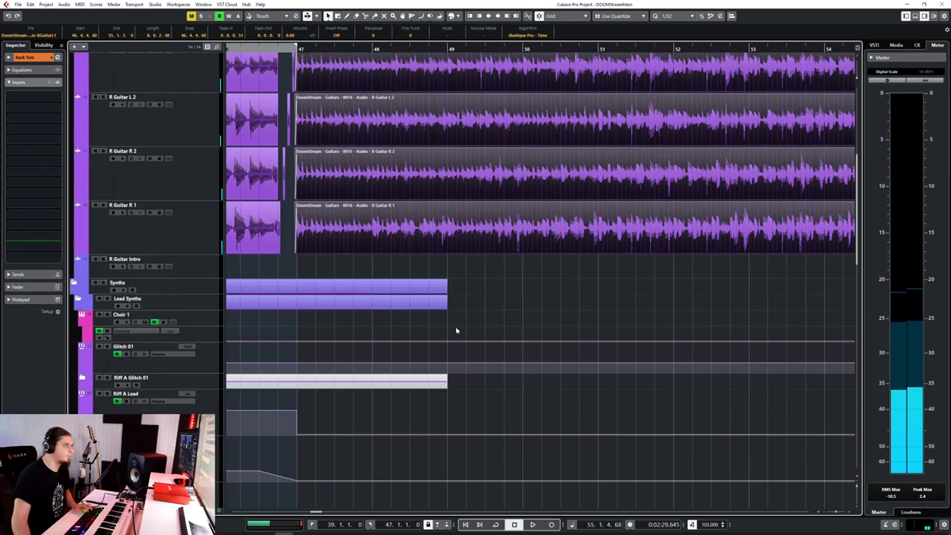
pyautogui.scroll(-8, 456, 330)
pyautogui.scroll(5, 456, 331)
pyautogui.hscroll(-5, 456, 330)
pyautogui.scroll(-5, 456, 331)
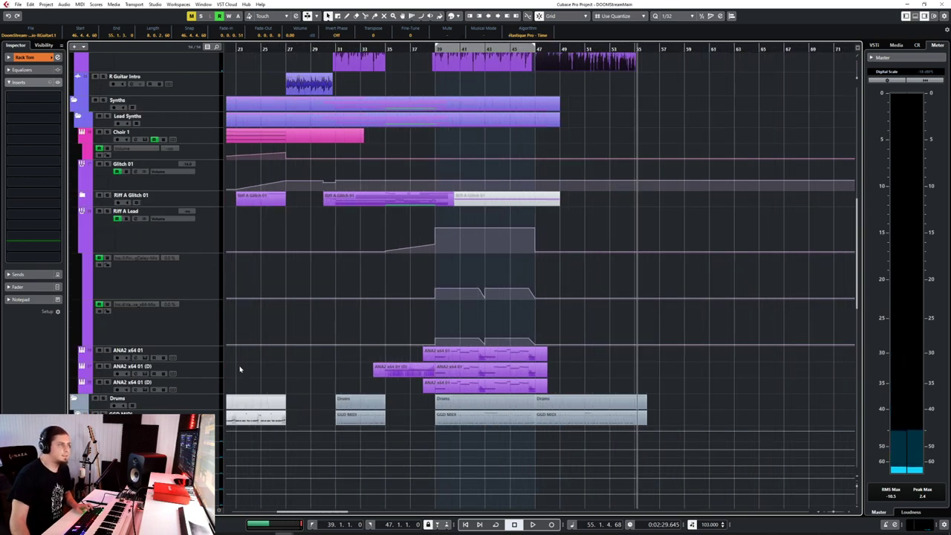
# Select the Riff A Lead track and set the project's quantize value to 1/1
pyautogui.moveTo(205, 357); pyautogui.dragTo(246, 389)
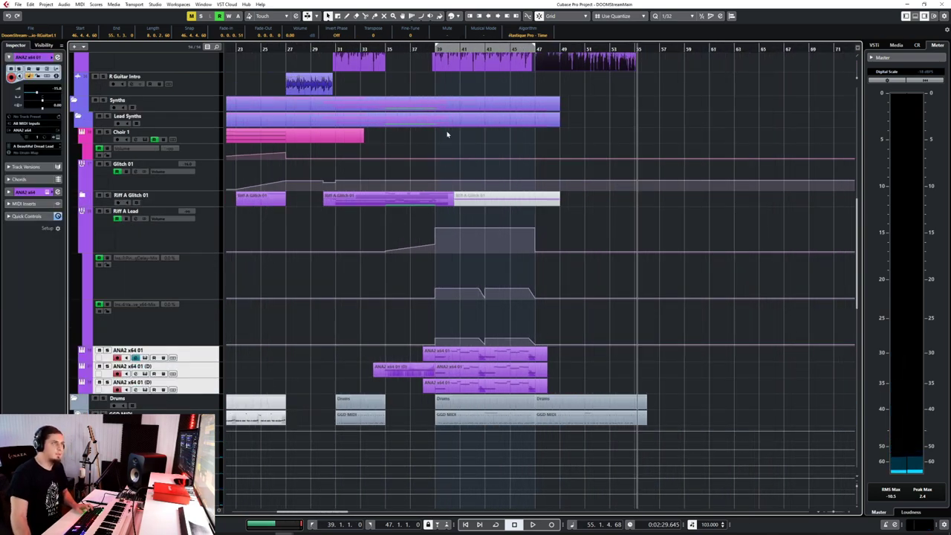
pyautogui.click(210, 247)
pyautogui.click(438, 49)
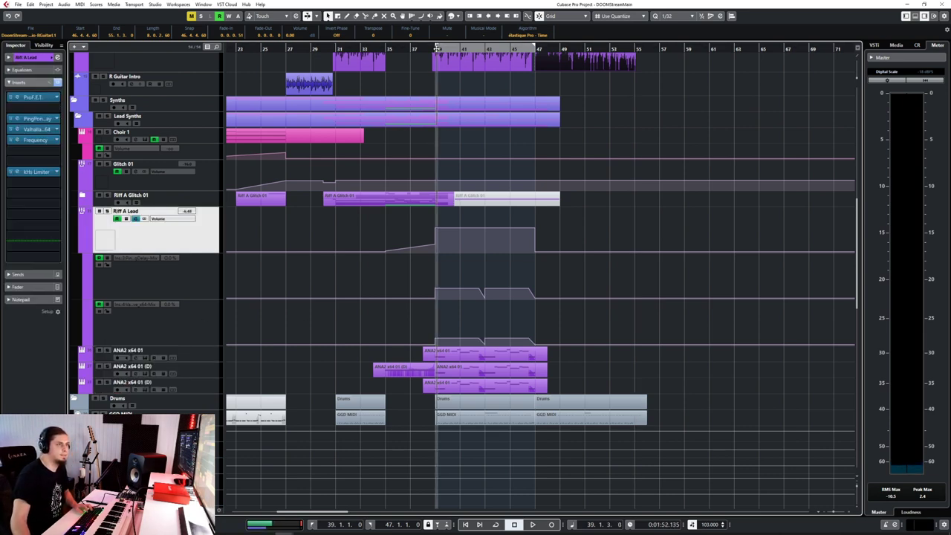
pyautogui.click(672, 15)
pyautogui.click(668, 21)
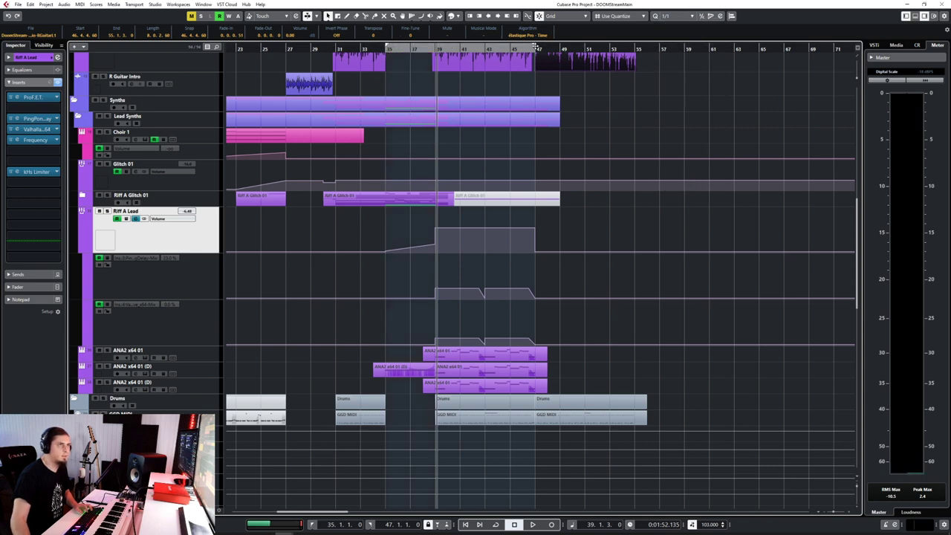
# Set the locator range to run from bar 33 to bar 55 and move the playback position to bar 33
pyautogui.moveTo(535, 46); pyautogui.dragTo(408, 47)
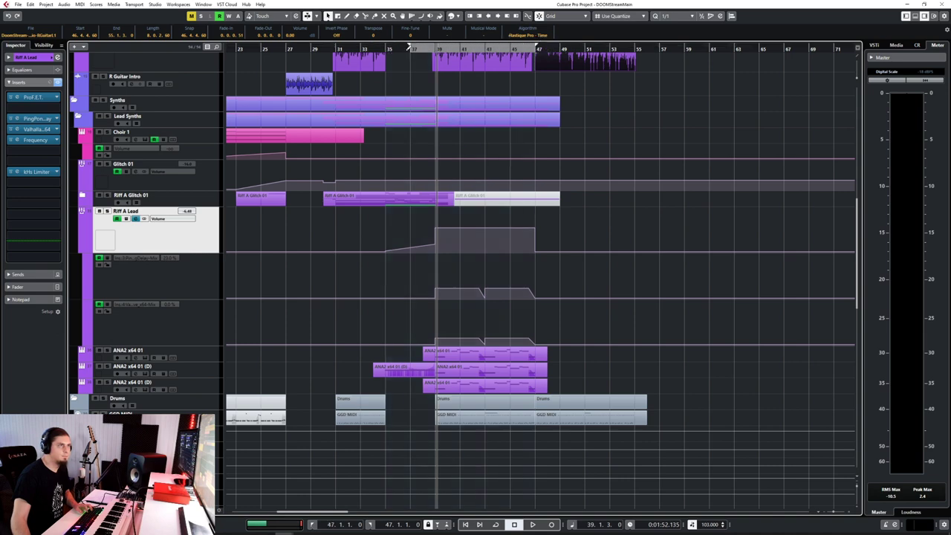
pyautogui.moveTo(534, 47)
pyautogui.mouseDown()
pyautogui.moveTo(349, 61)
pyautogui.moveTo(387, 60)
pyautogui.moveTo(387, 47)
pyautogui.moveTo(524, 51)
pyautogui.mouseUp()
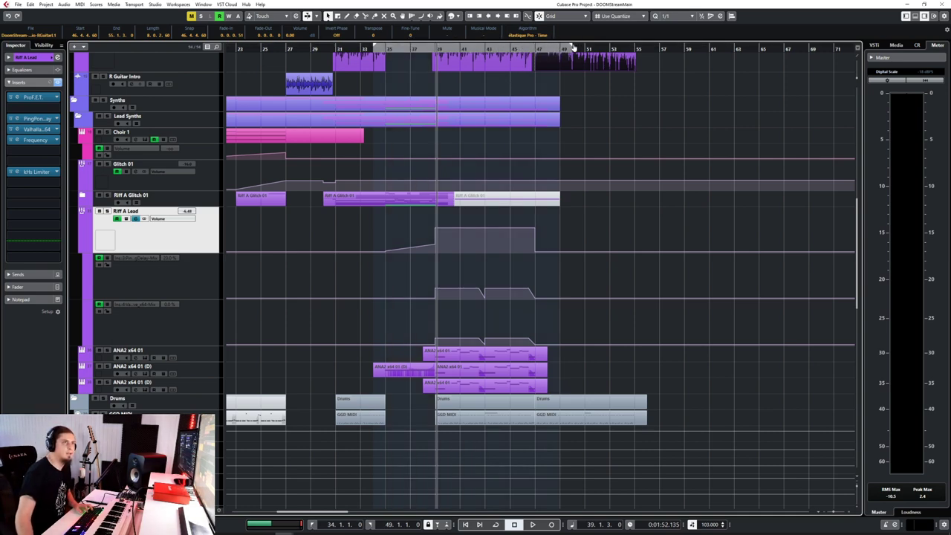
pyautogui.moveTo(558, 48); pyautogui.dragTo(624, 52)
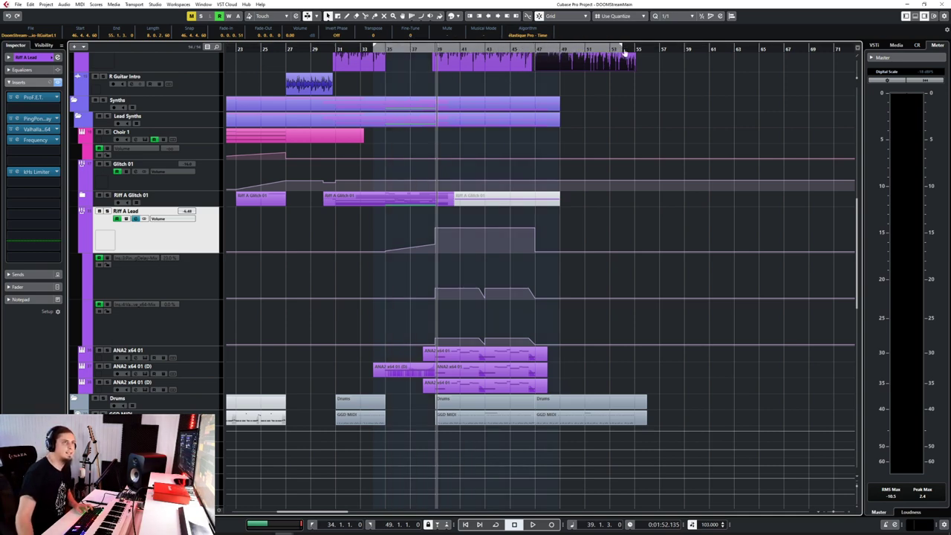
pyautogui.moveTo(376, 46); pyautogui.dragTo(360, 49)
pyautogui.click(360, 51)
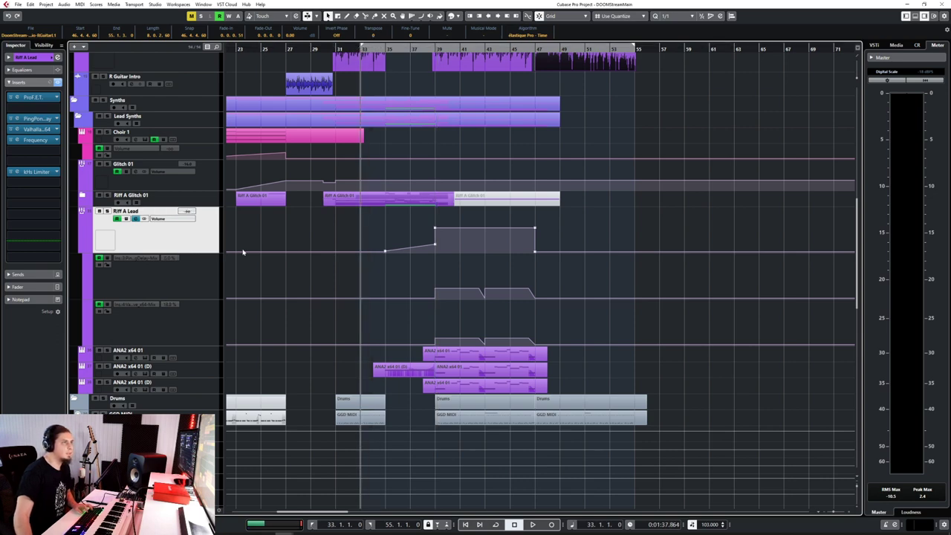
# Solo Riff A Lead and export it as the 44.100 kHz, 24 bit Wave mixdown RIFF A MAIN in the DOOMStreamMain folder
pyautogui.press('s')
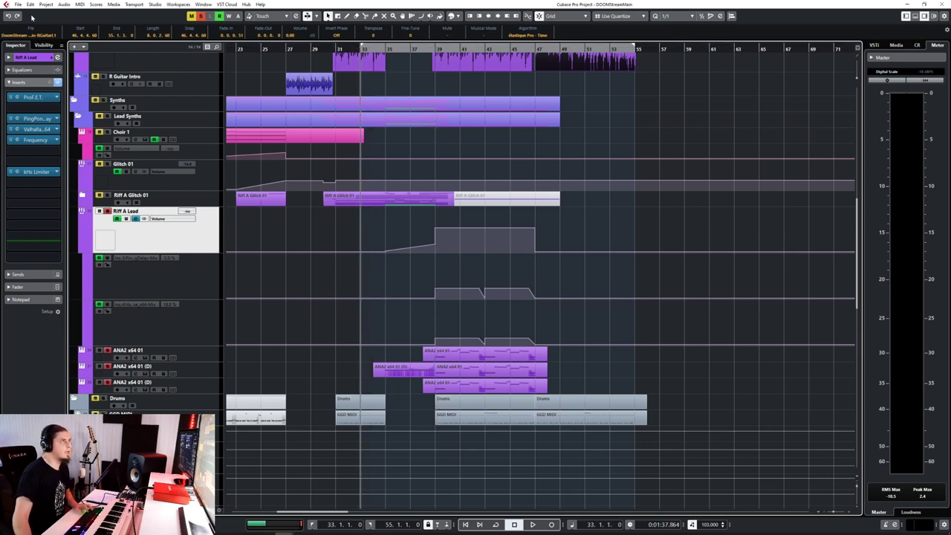
pyautogui.click(17, 5)
pyautogui.moveTo(74, 122)
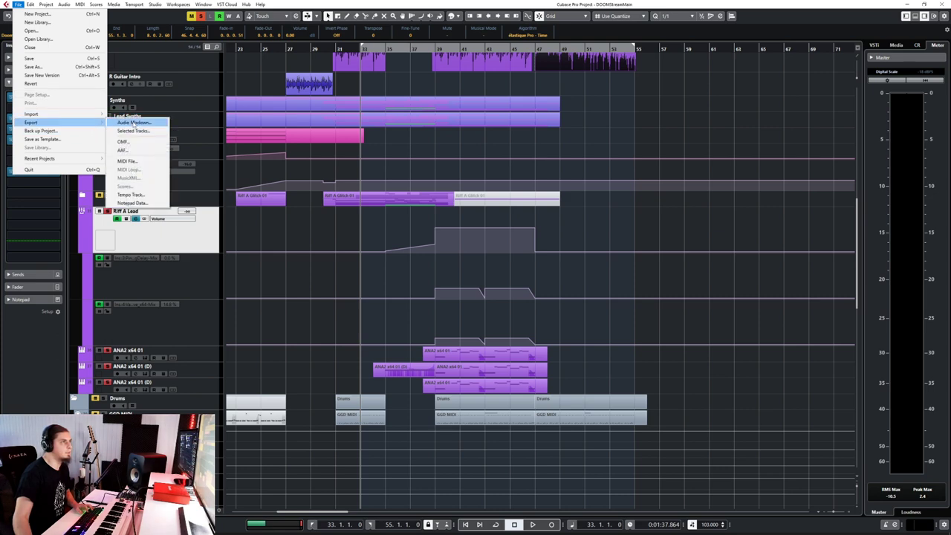
pyautogui.click(135, 123)
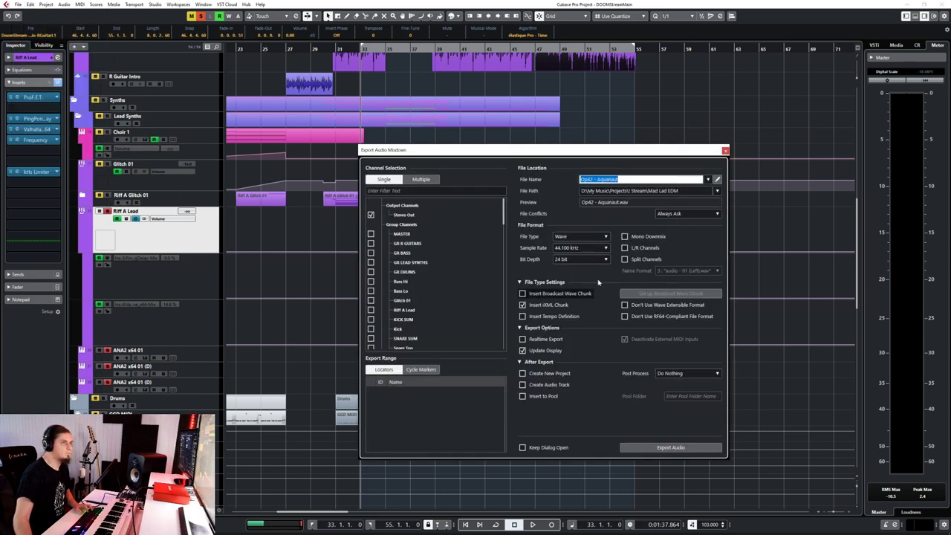
pyautogui.click(658, 191)
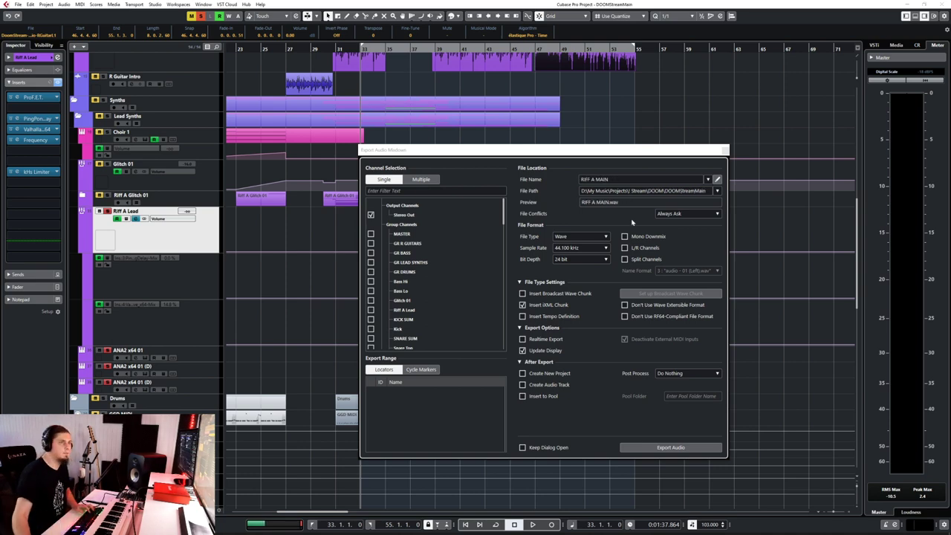
pyautogui.press('Escape')
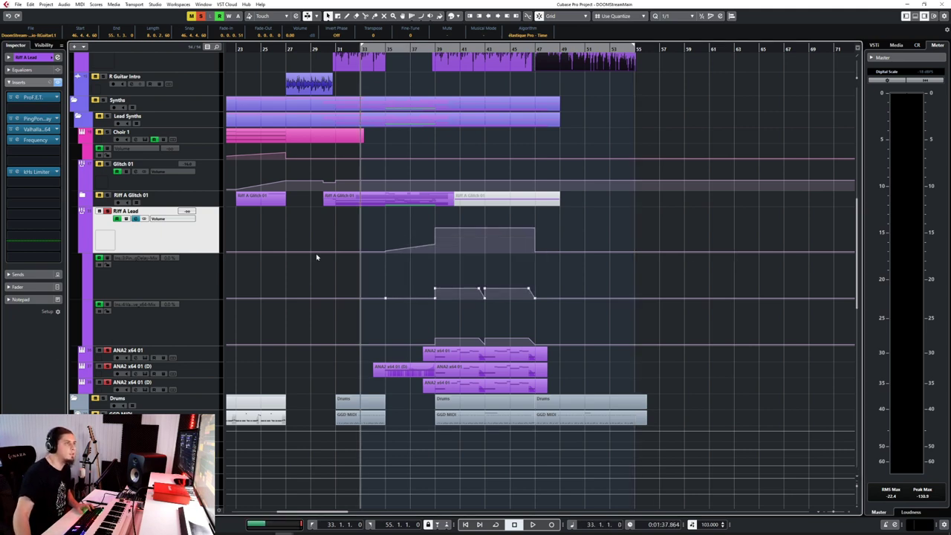
# Unsolo and mute the Riff A Lead tracks, and set the three ANA2 tracks to No VST Instrument
pyautogui.press('s')
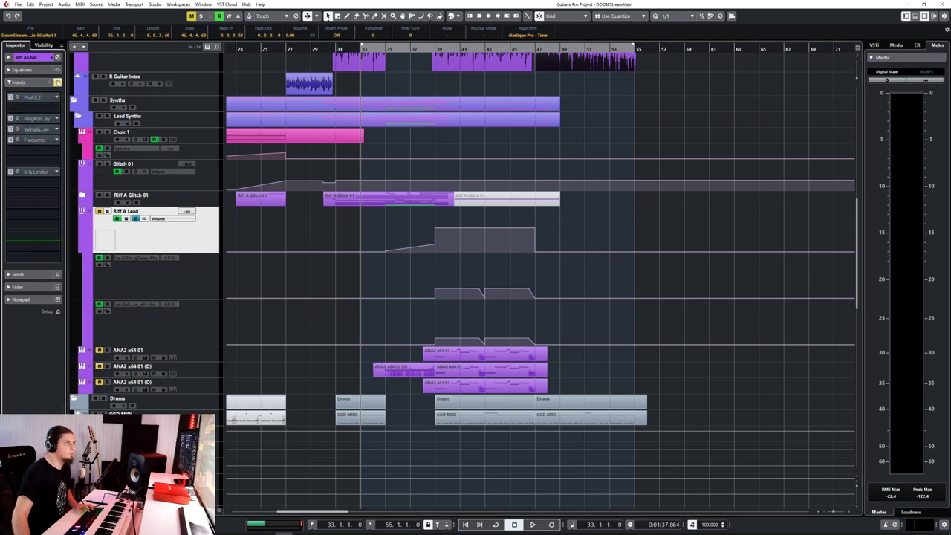
pyautogui.click(198, 357)
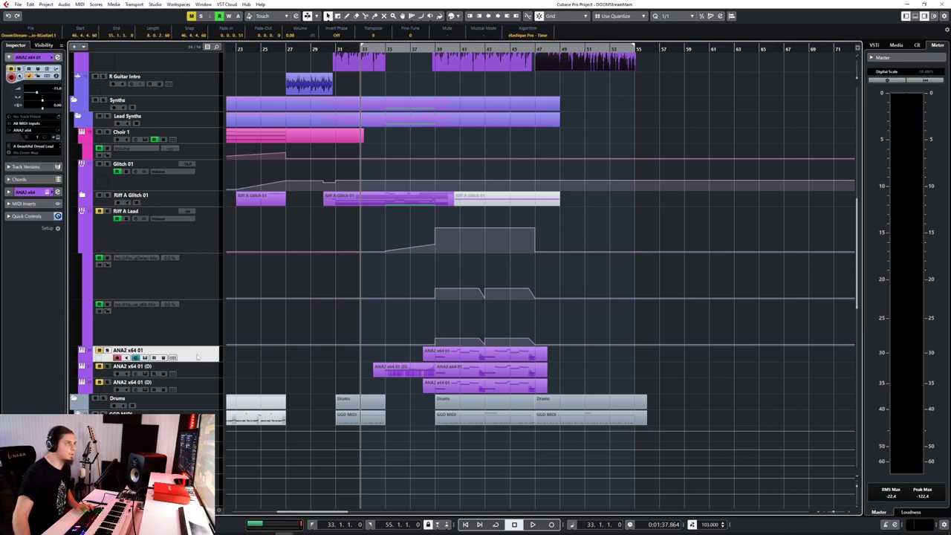
pyautogui.click(28, 131)
pyautogui.click(148, 280)
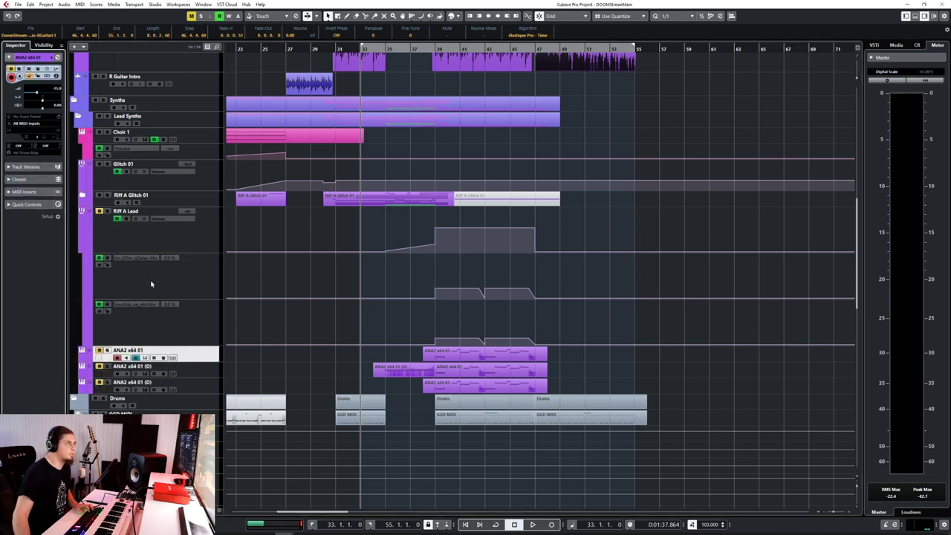
pyautogui.click(170, 367)
pyautogui.click(32, 131)
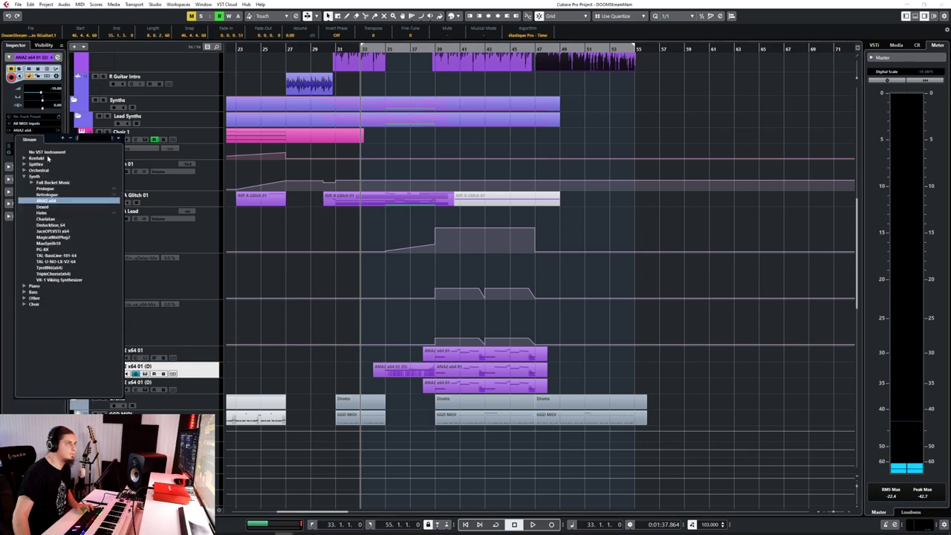
pyautogui.click(45, 200)
pyautogui.press('Down')
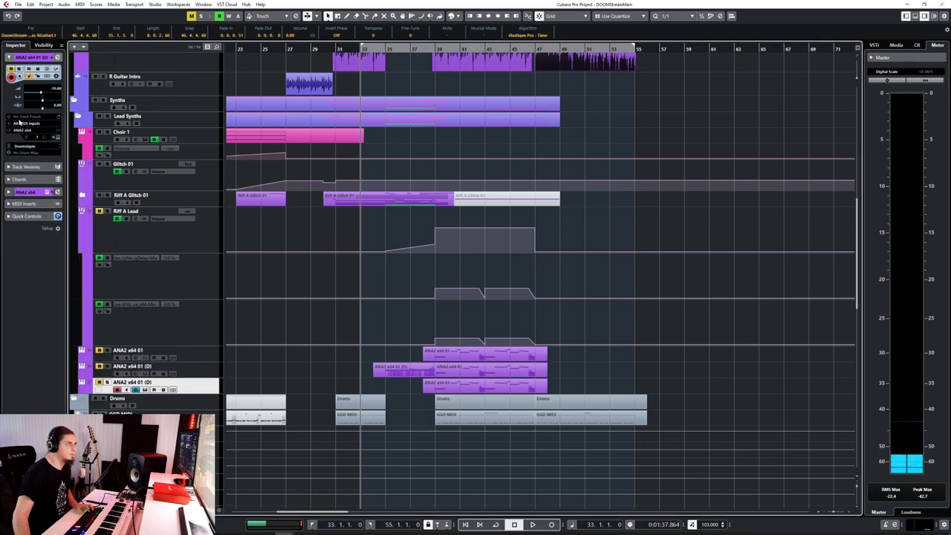
pyautogui.click(21, 123)
pyautogui.click(49, 268)
# Rename the first two ANA2 tracks as Riff A Lead Tone 1 and Riff A Lead Tone 2
pyautogui.click(128, 350)
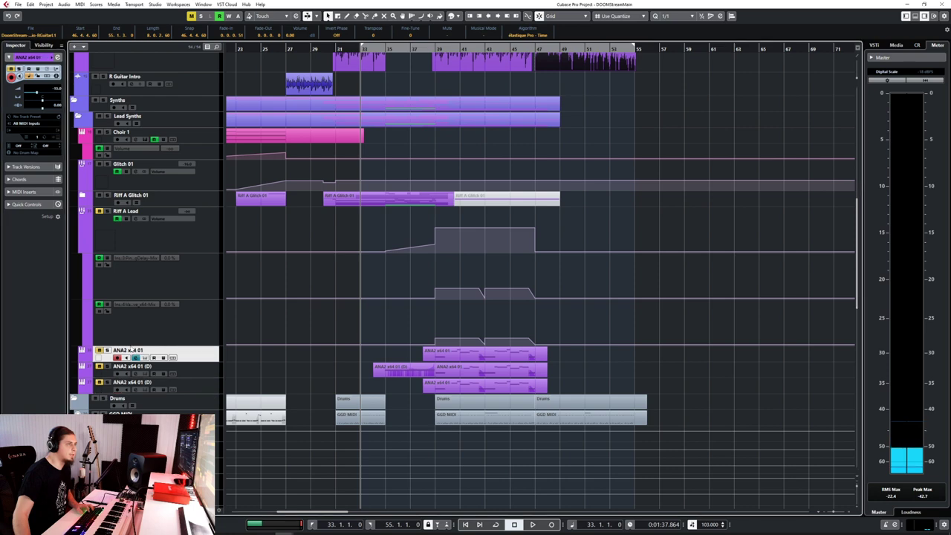
pyautogui.doubleClick(128, 350)
pyautogui.press('BackSpace')
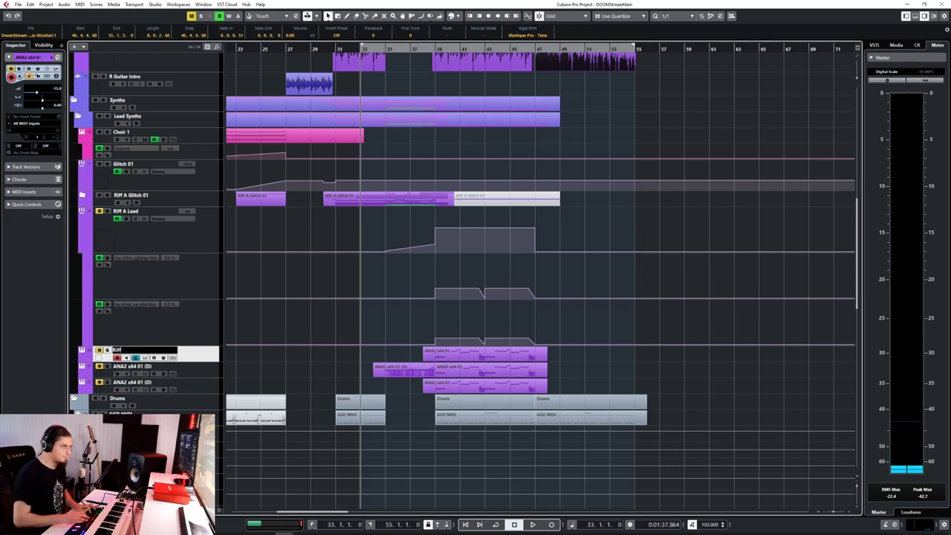
pyautogui.write('Riff A Lead')
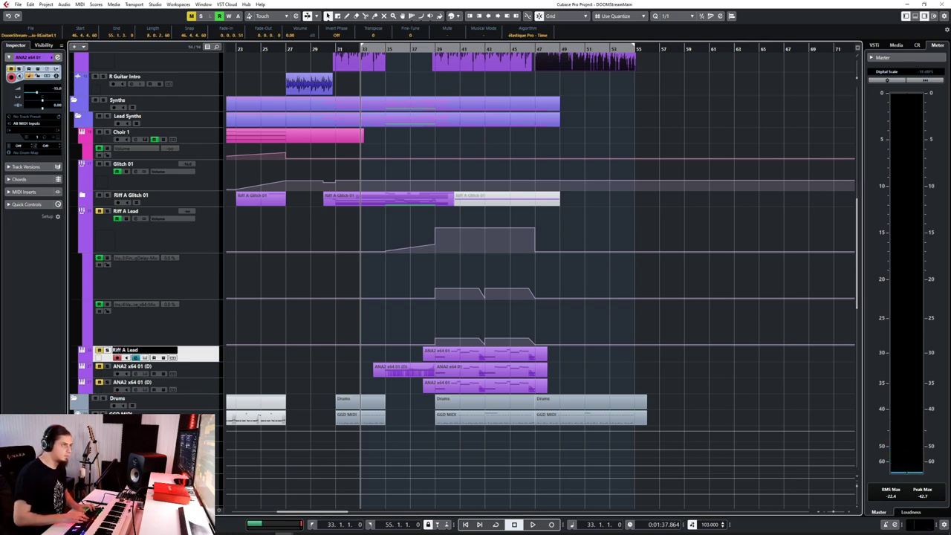
pyautogui.write(' Tone 1')
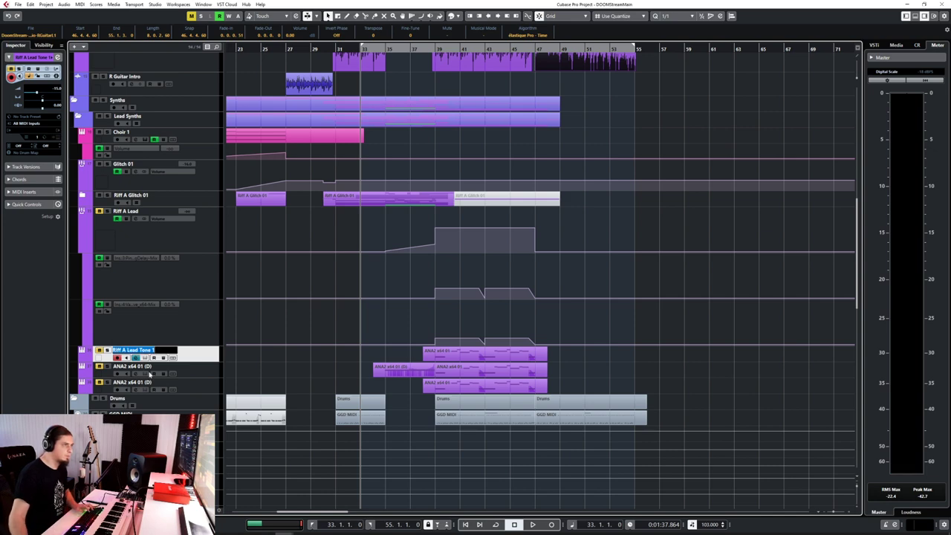
pyautogui.press('Tab')
pyautogui.write('Riff A Lead Tone 2')
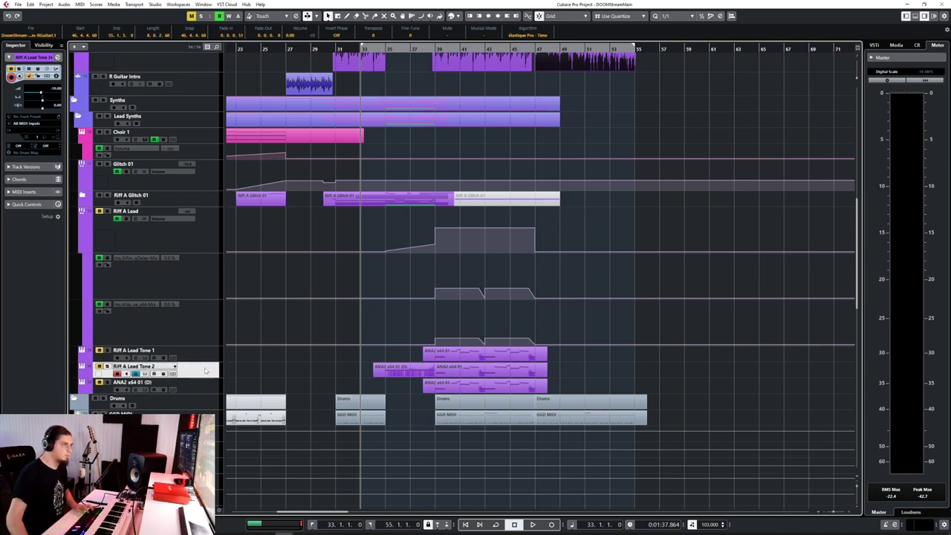
pyautogui.press('Return')
# Rename the third ANA2 track as Riff A Lead Tone 3
pyautogui.click(190, 381)
pyautogui.rightClick(181, 383)
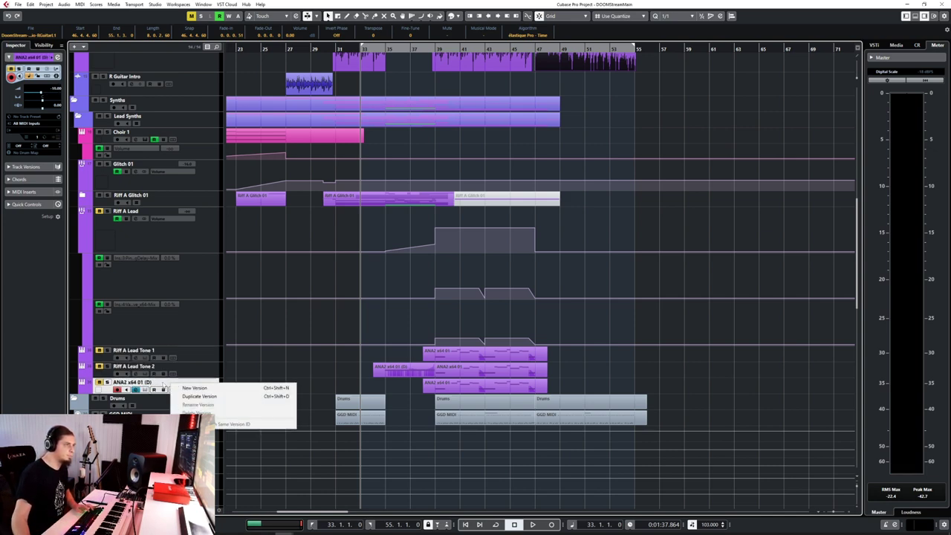
pyautogui.click(158, 386)
pyautogui.doubleClick(158, 384)
pyautogui.write('Riff A Lead Tone 1')
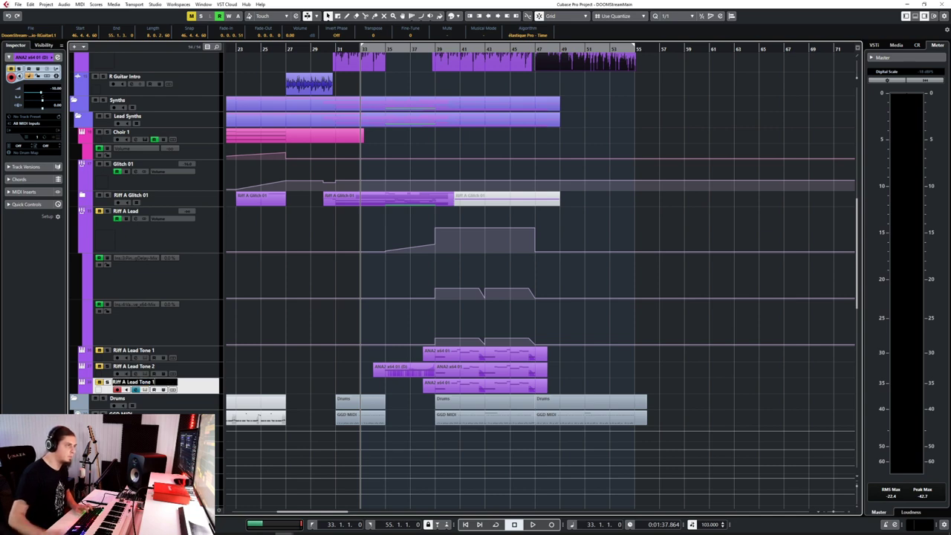
pyautogui.press('Return')
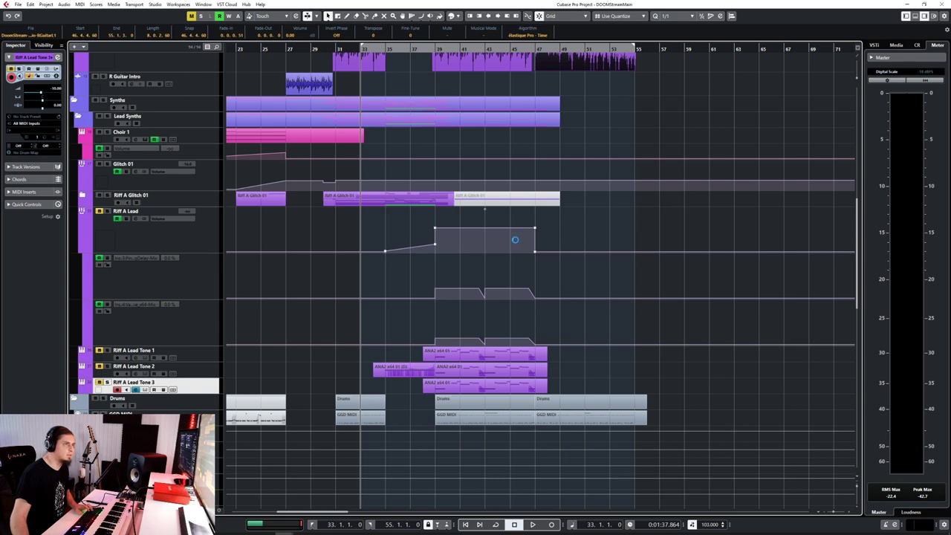
# Begin adding an audio track below Riff A Glitch 01 with the Stereo configuration
pyautogui.click(201, 234)
pyautogui.click(215, 199)
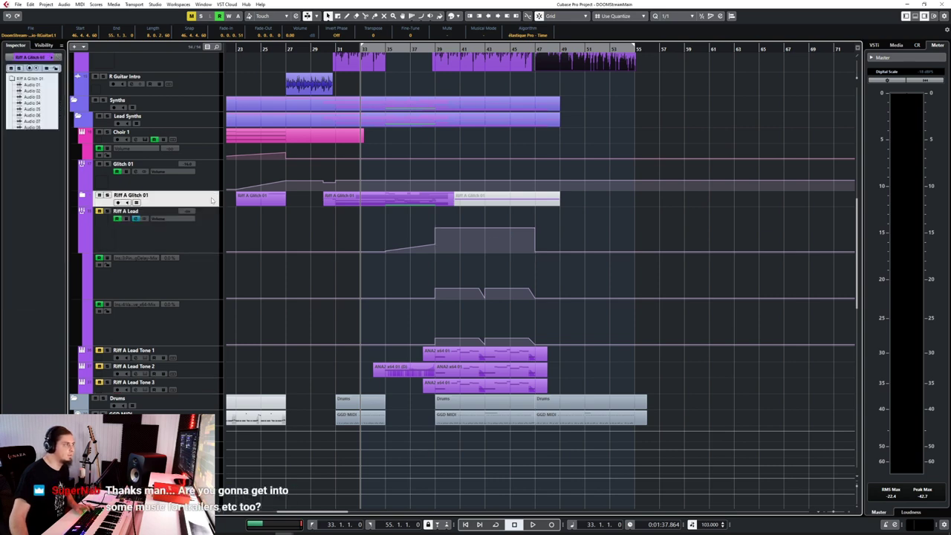
pyautogui.rightClick(213, 199)
pyautogui.moveTo(245, 203)
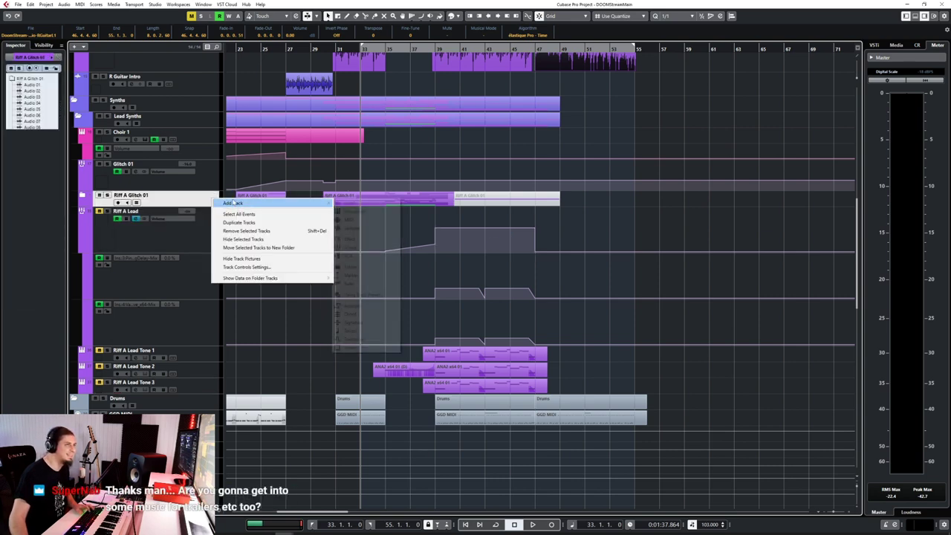
pyautogui.click(349, 205)
pyautogui.click(497, 275)
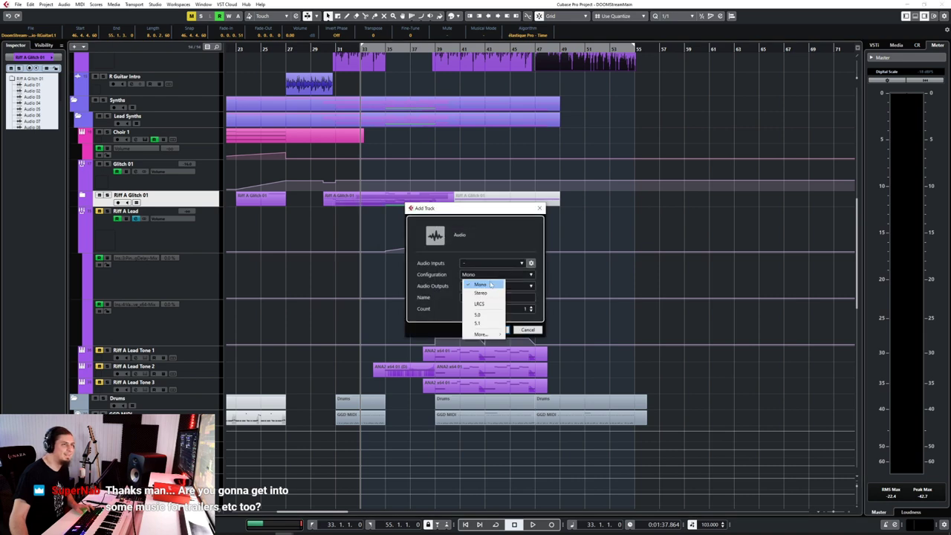
pyautogui.click(484, 287)
pyautogui.click(490, 275)
pyautogui.click(493, 298)
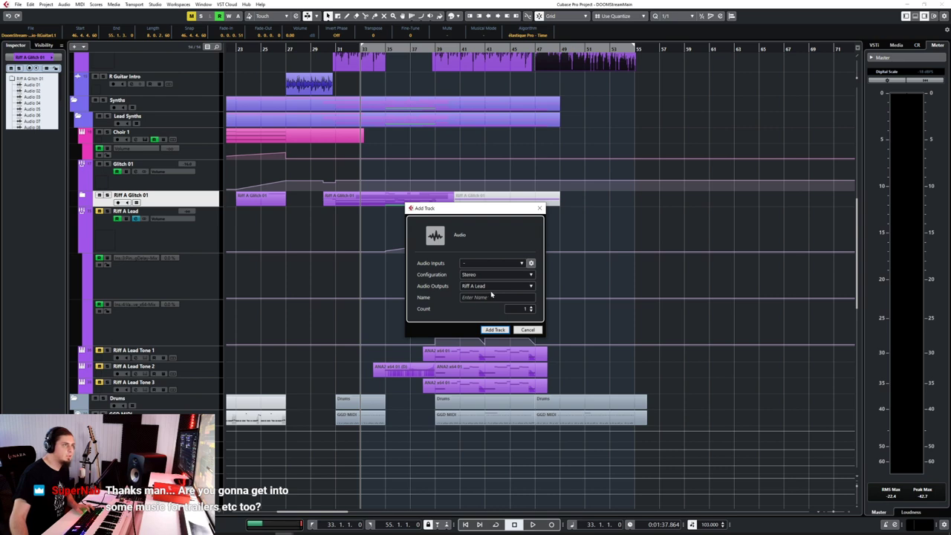
# Route the new audio track's output to GR LEAD SYNTHS, name it Riff A Bounce and add it
pyautogui.click(492, 288)
pyautogui.write('lead')
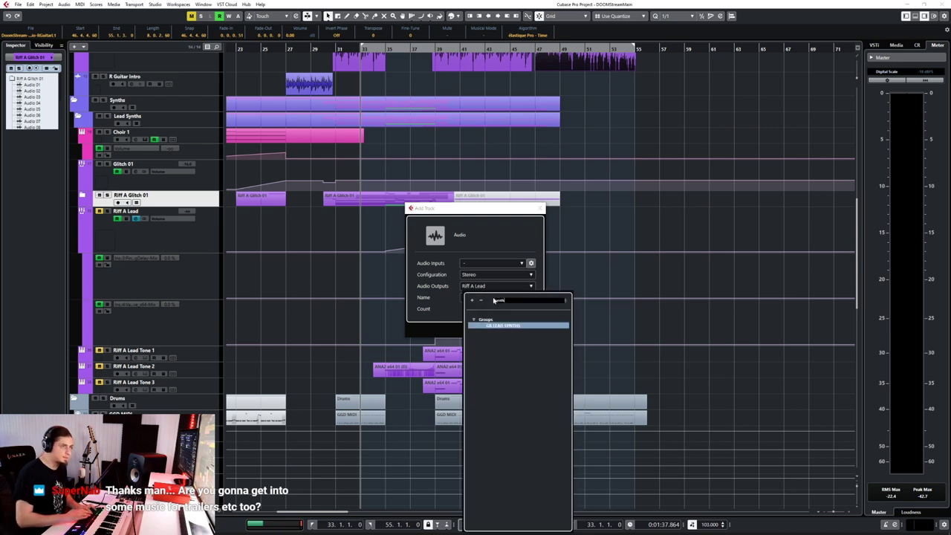
pyautogui.press('Return')
pyautogui.click(492, 297)
pyautogui.write('Riff A Bounce')
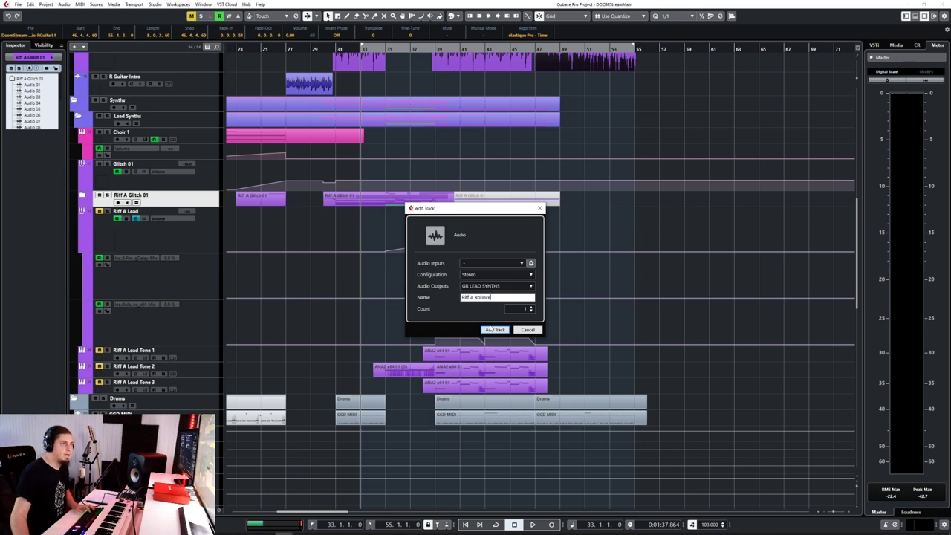
pyautogui.click(493, 329)
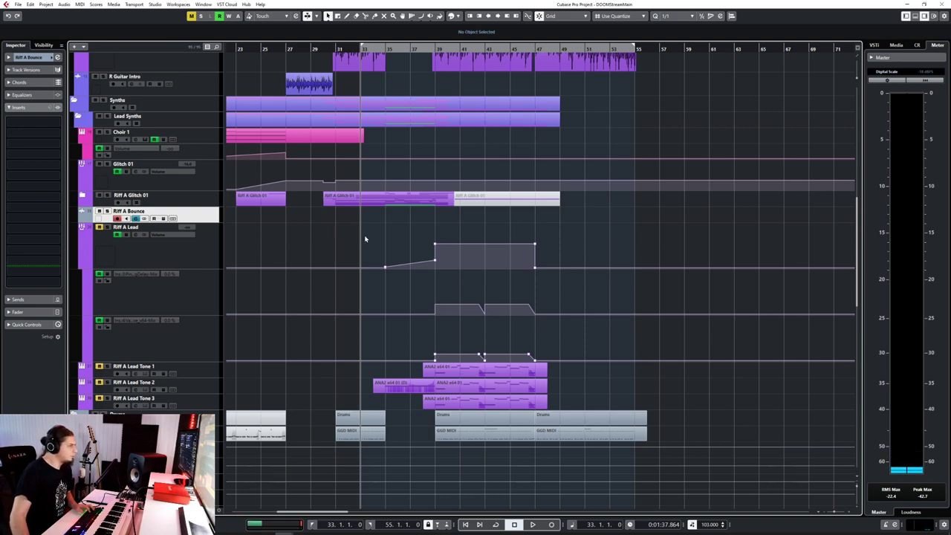
# Color the Riff A Bounce track purple to match the Riff A Lead tracks
pyautogui.scroll(3, 437, 248)
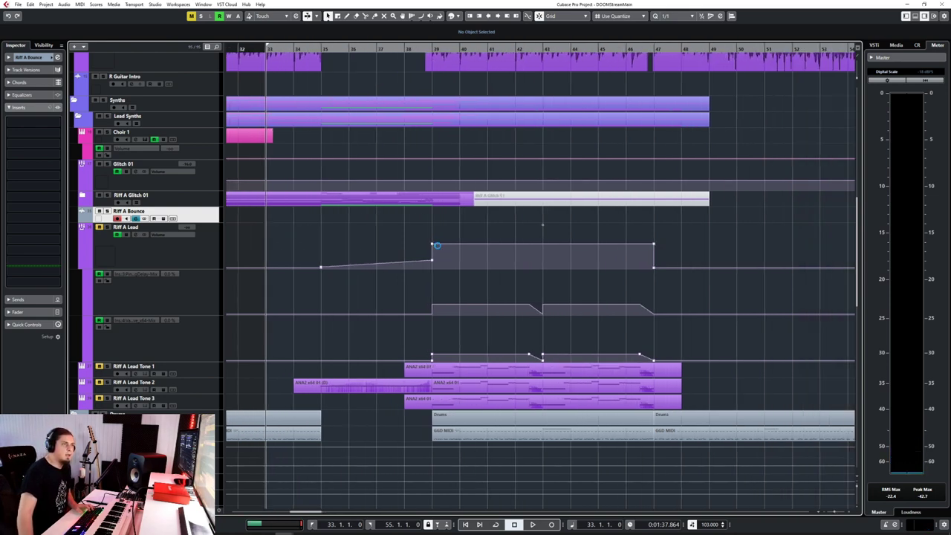
pyautogui.click(85, 218)
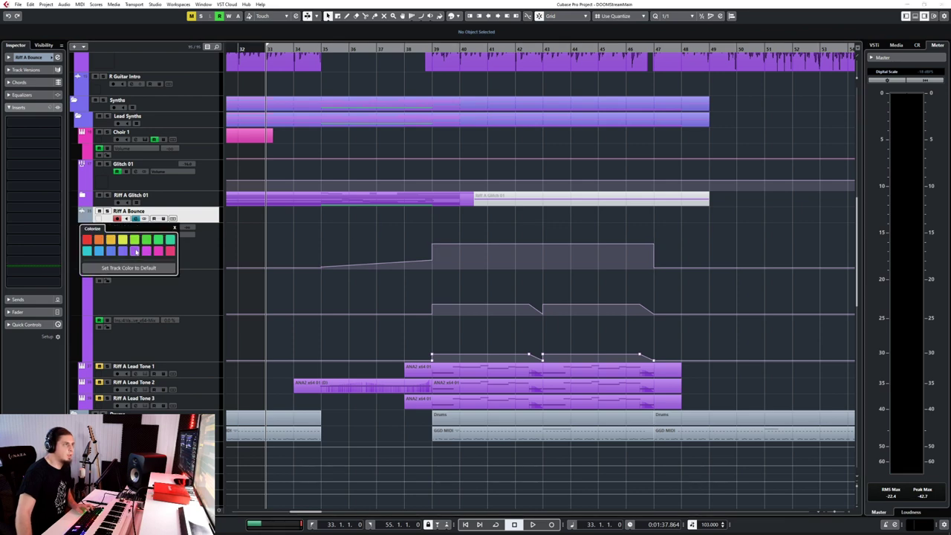
pyautogui.click(135, 251)
pyautogui.click(208, 222)
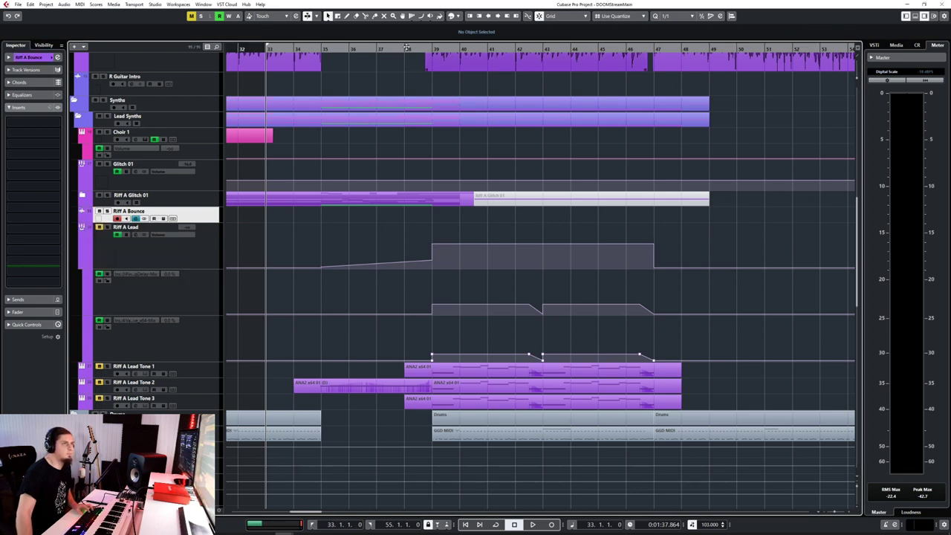
# Import the RIFF A MAIN audio file onto the Riff A Bounce track at bar 33, copying it to the working directory
pyautogui.click(296, 47)
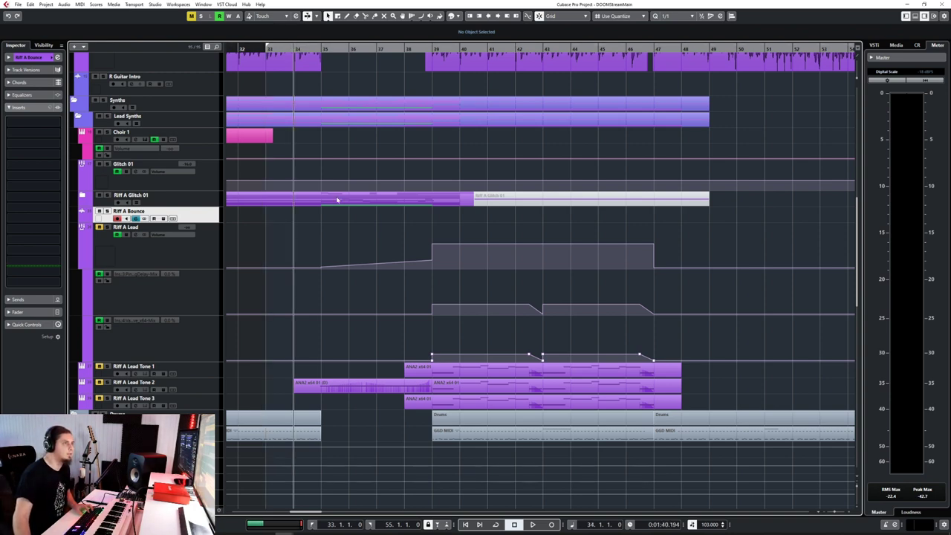
pyautogui.click(272, 49)
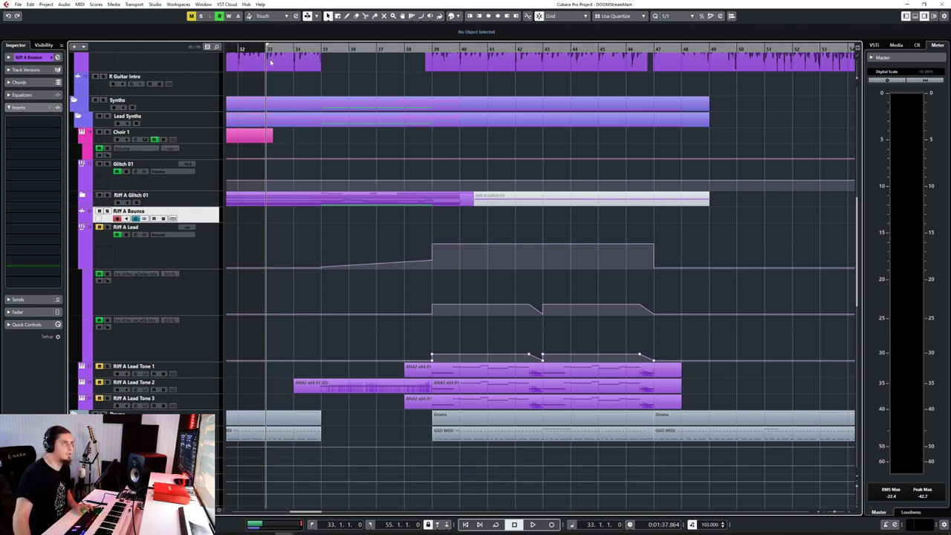
pyautogui.click(18, 5)
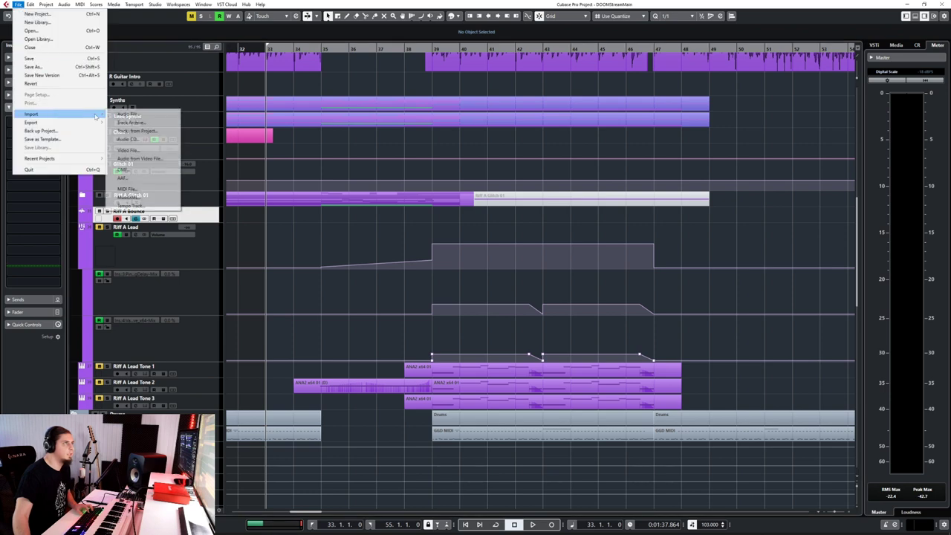
pyautogui.press('Escape')
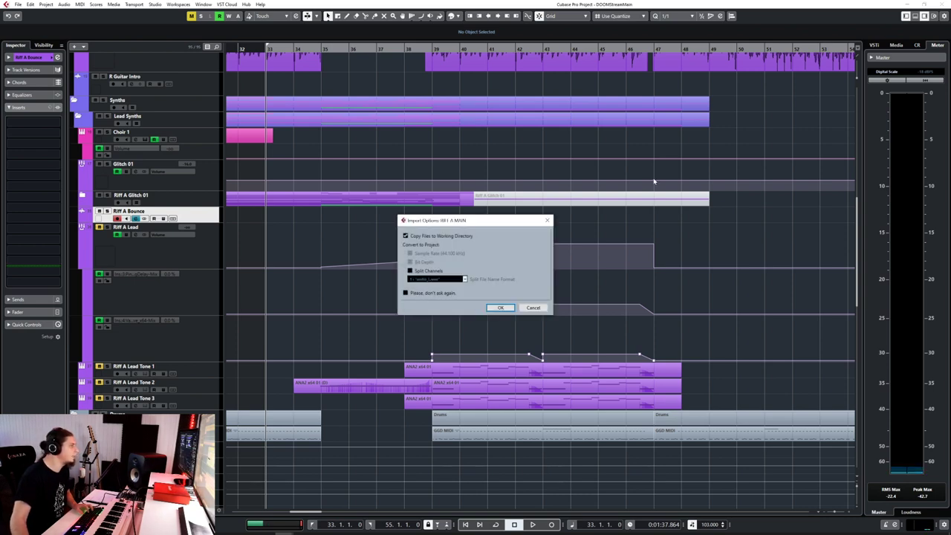
pyautogui.click(496, 306)
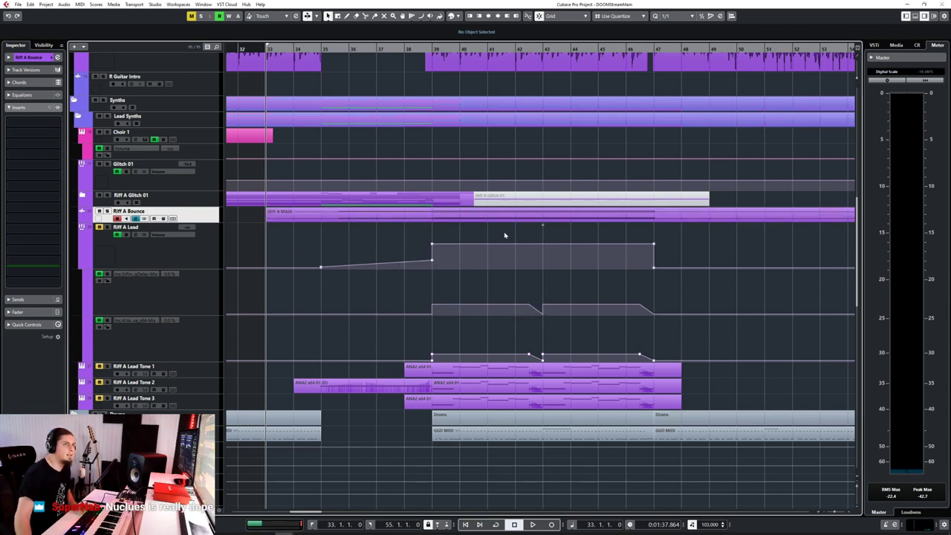
# Play the song from bar 33 to hear the imported bounce and show the Riff A Bounce track's basic settings
pyautogui.press('space')
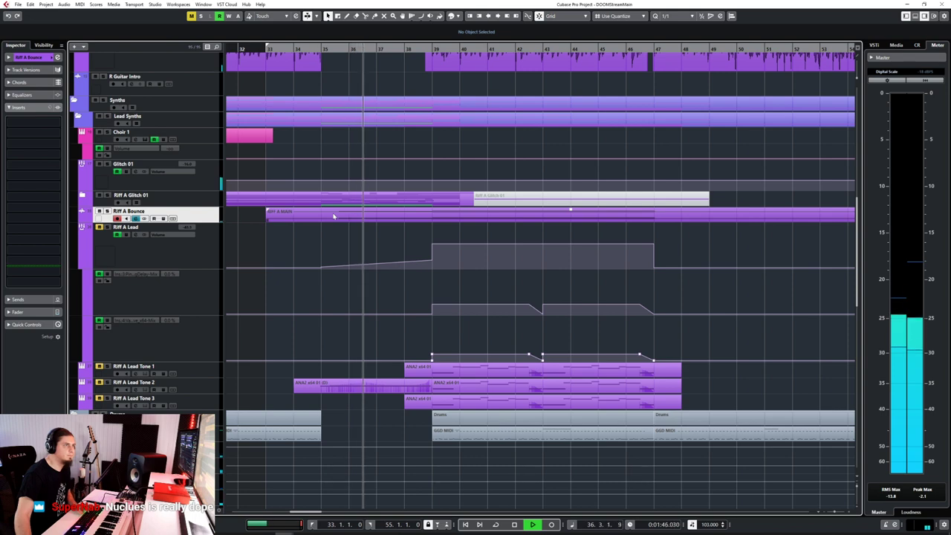
pyautogui.click(37, 57)
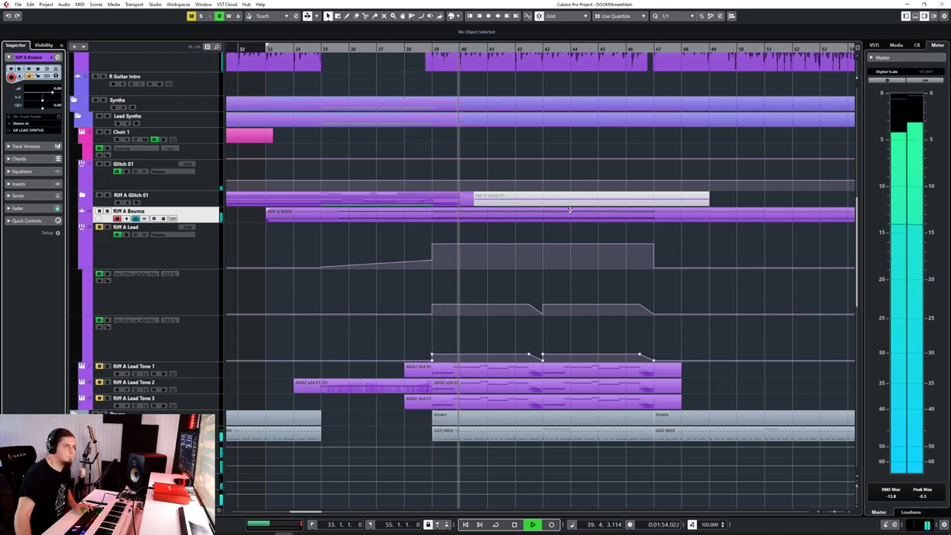
pyautogui.keyDown('ctrl'); pyautogui.scroll(-5, 668, 250); pyautogui.keyUp('ctrl')
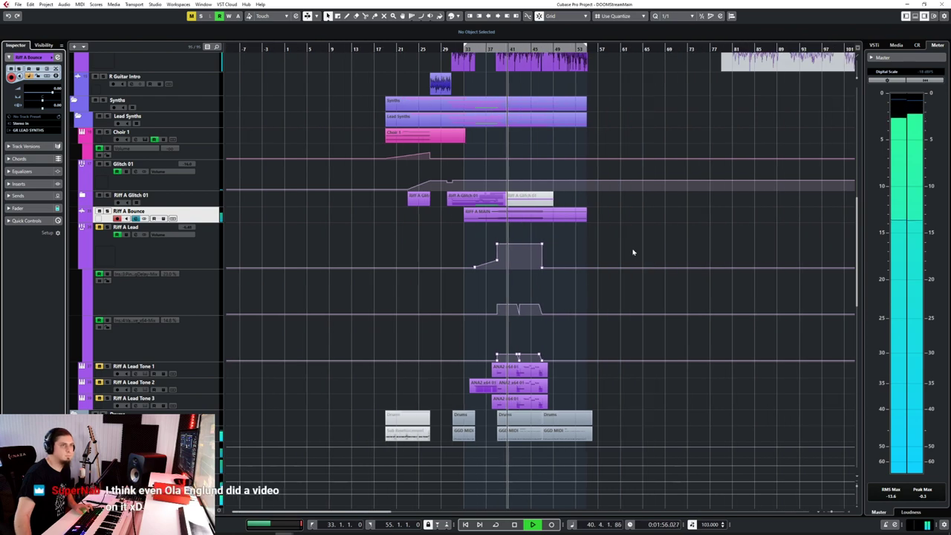
pyautogui.keyDown('ctrl'); pyautogui.scroll(6, 632, 252); pyautogui.keyUp('ctrl')
pyautogui.scroll(-6, 668, 223)
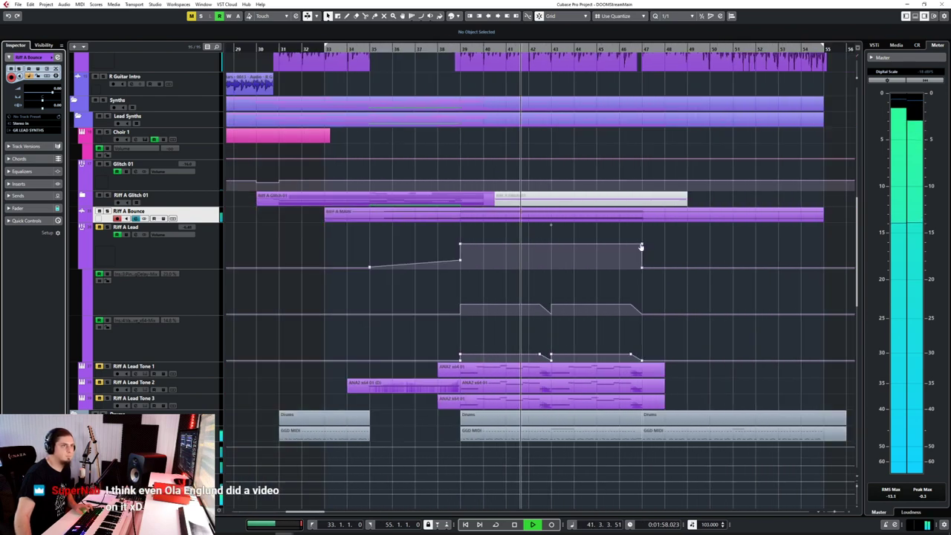
# Trim the RIFF A MAIN clip to run from bar 34 to bar 49, and stop playback
pyautogui.click(711, 220)
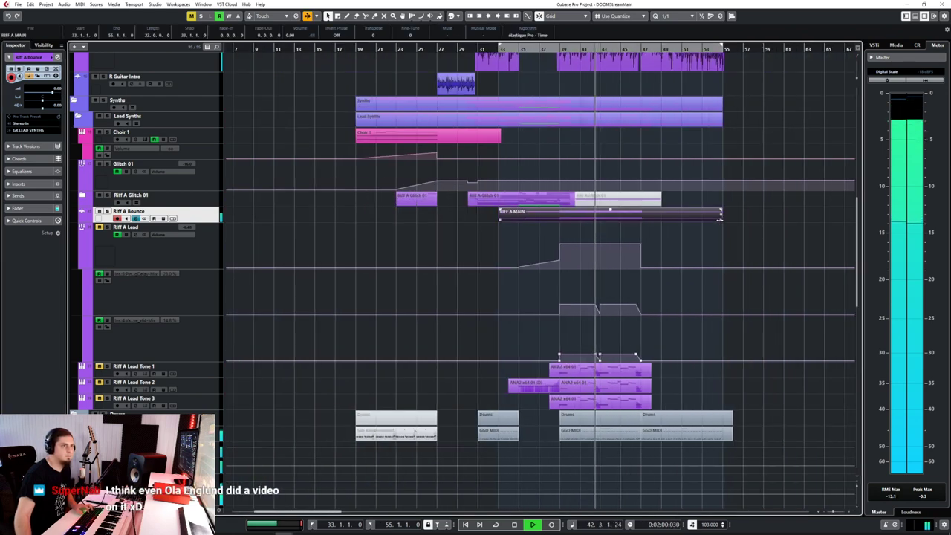
pyautogui.moveTo(710, 220); pyautogui.dragTo(655, 220)
pyautogui.moveTo(501, 219); pyautogui.dragTo(527, 220)
pyautogui.scroll(6, 527, 220)
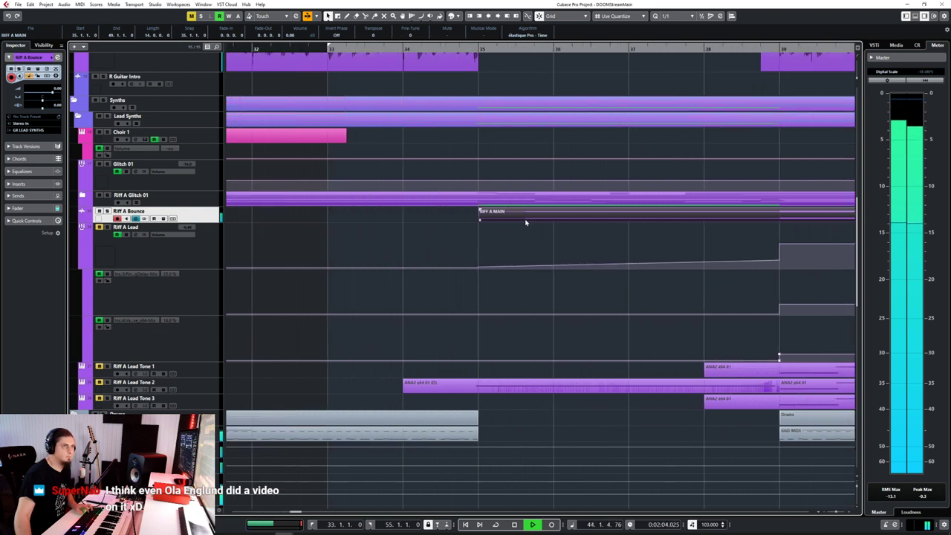
pyautogui.moveTo(469, 219); pyautogui.dragTo(378, 220)
pyautogui.scroll(-8, 603, 282)
pyautogui.hscroll(8, 603, 282)
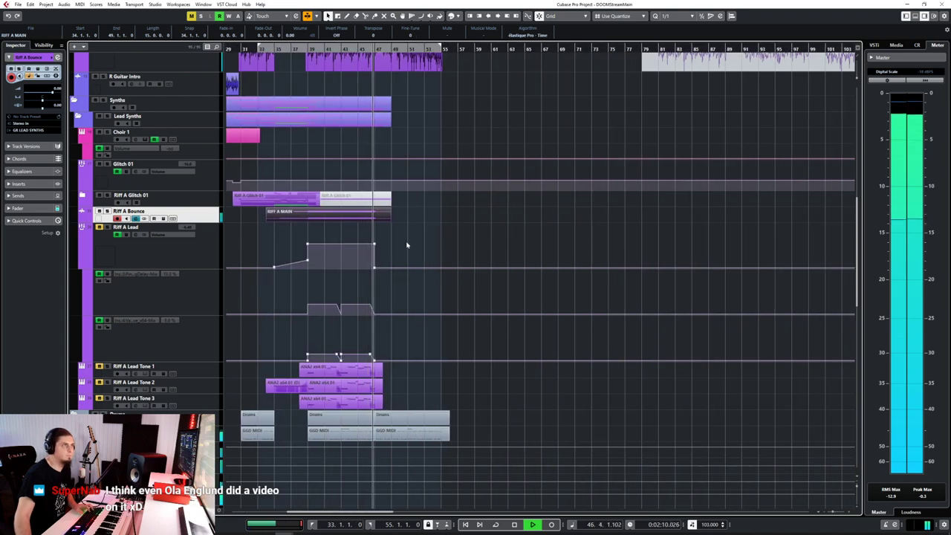
pyautogui.scroll(5, 406, 245)
pyautogui.press('space')
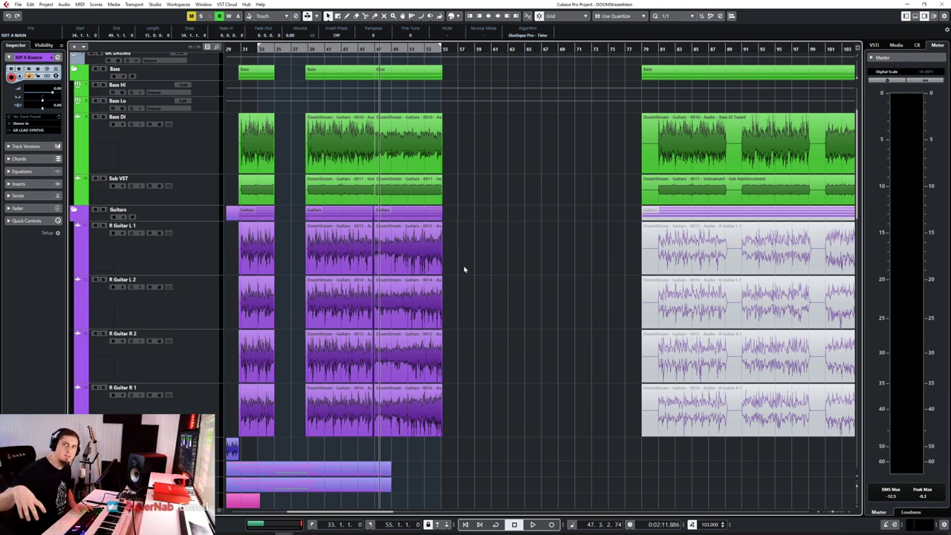
# Mute the Bass DI and Sub VST clips from bar 79 onward with the Mute tool
pyautogui.press('h')
pyautogui.press('h')
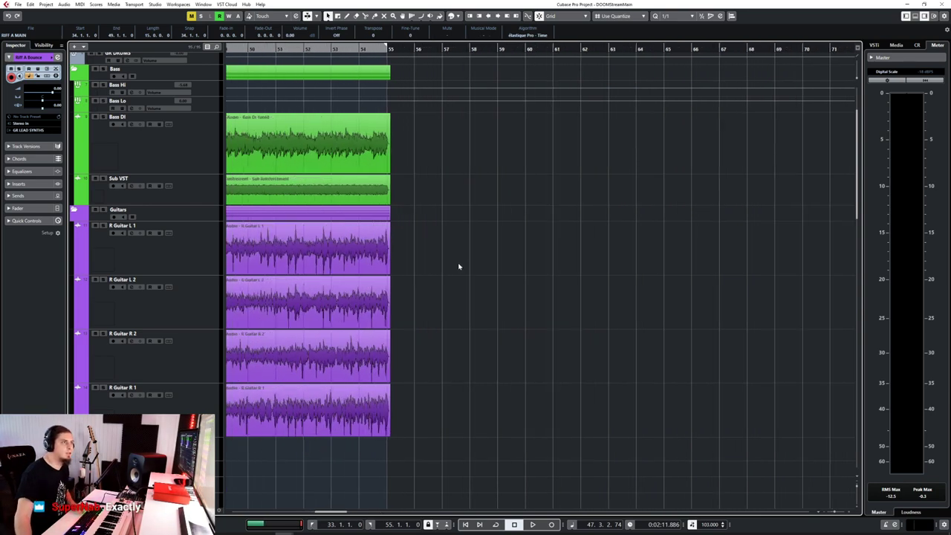
pyautogui.hscroll(-5, 458, 266)
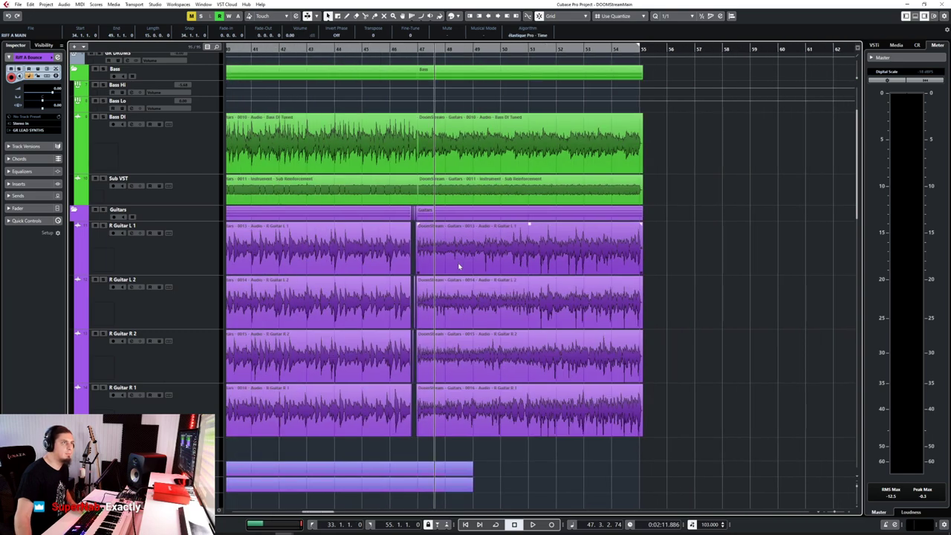
pyautogui.hscroll(15, 459, 266)
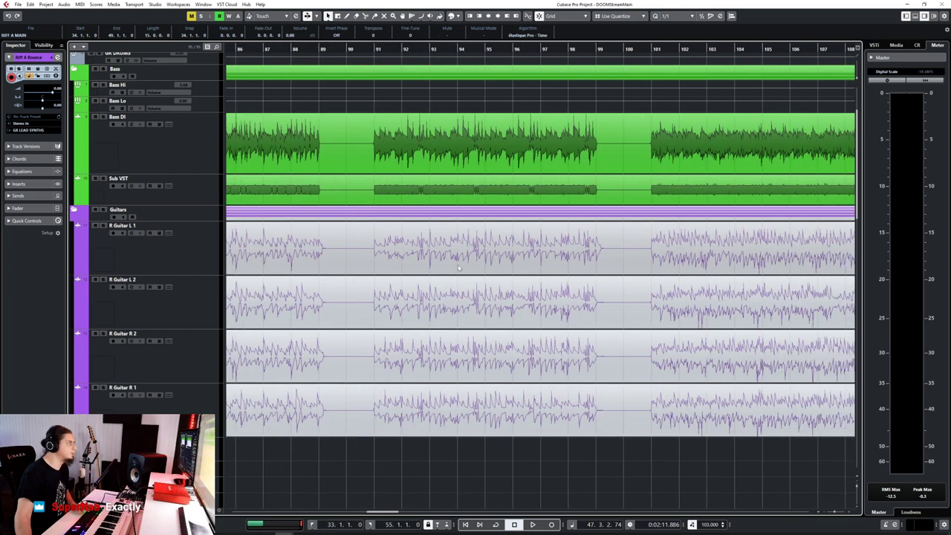
pyautogui.scroll(-4, 458, 268)
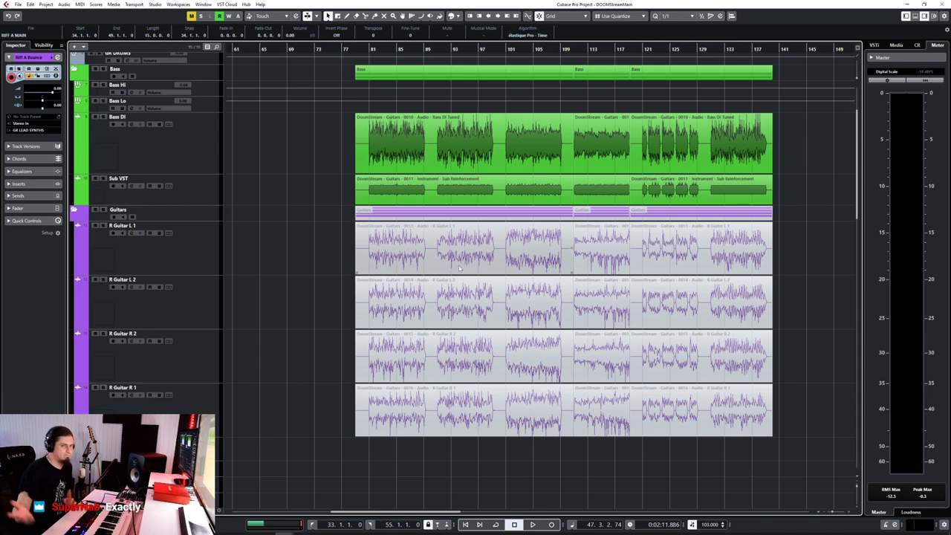
pyautogui.scroll(3, 453, 263)
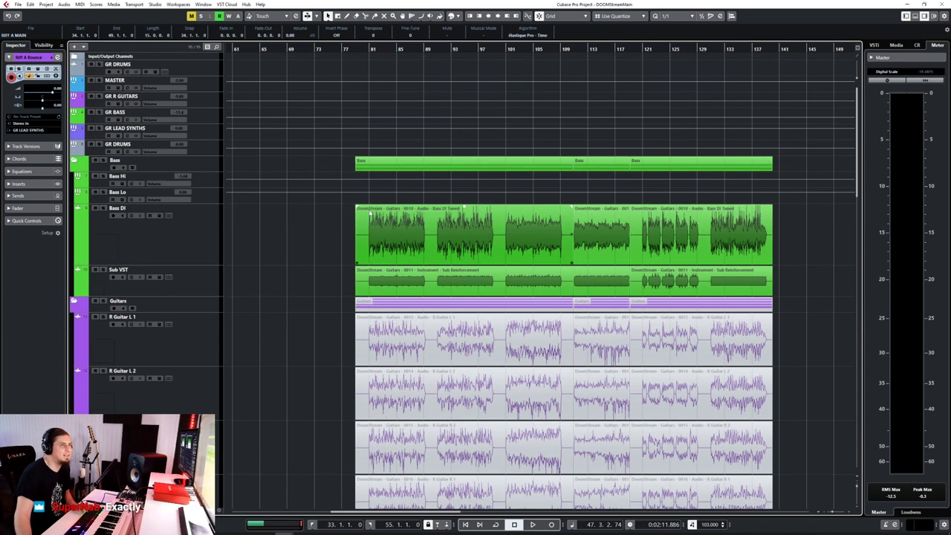
pyautogui.rightClick(371, 245)
pyautogui.click(360, 239)
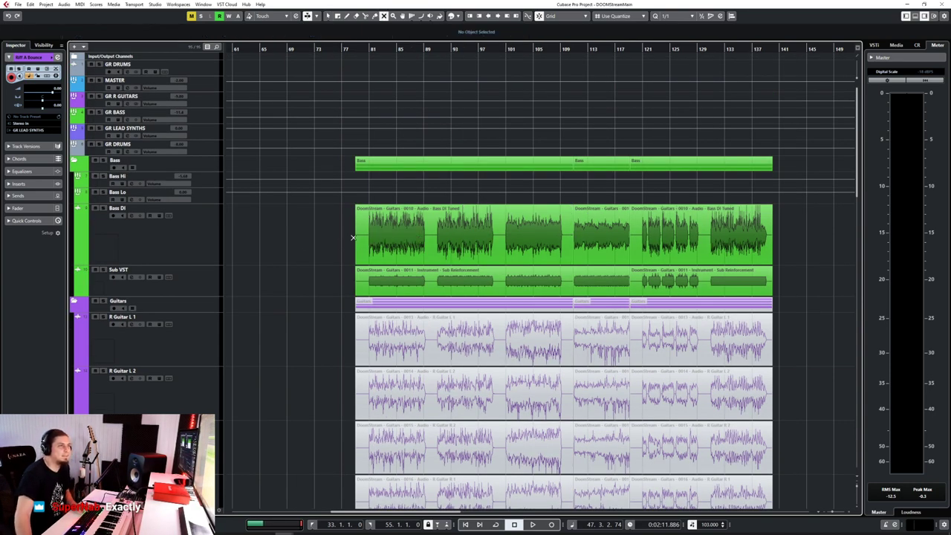
pyautogui.moveTo(340, 205); pyautogui.dragTo(780, 290)
# Select the Riff A Glitch 01 track so that Riff A Bounce is no longer record-armed
pyautogui.scroll(-10, 298, 349)
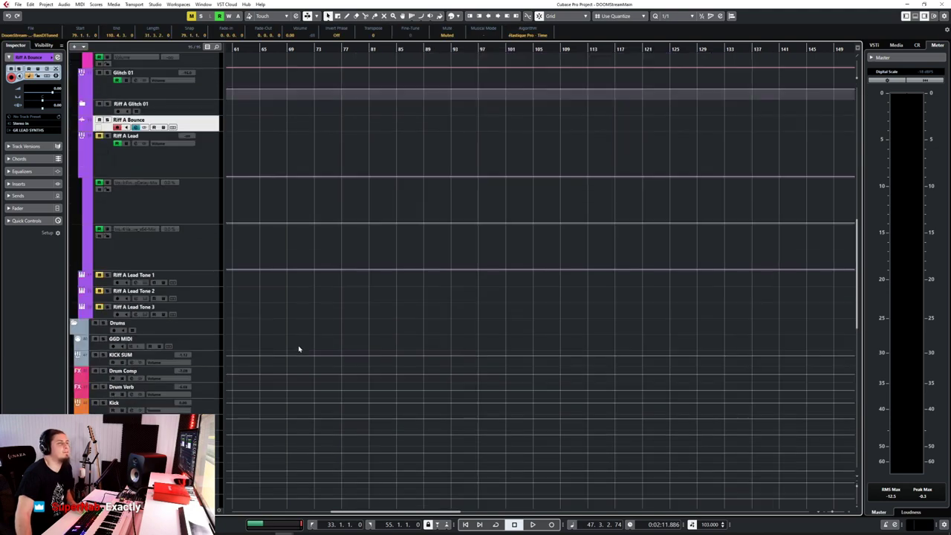
pyautogui.scroll(6, 303, 344)
pyautogui.hscroll(-10, 307, 344)
pyautogui.scroll(6, 557, 363)
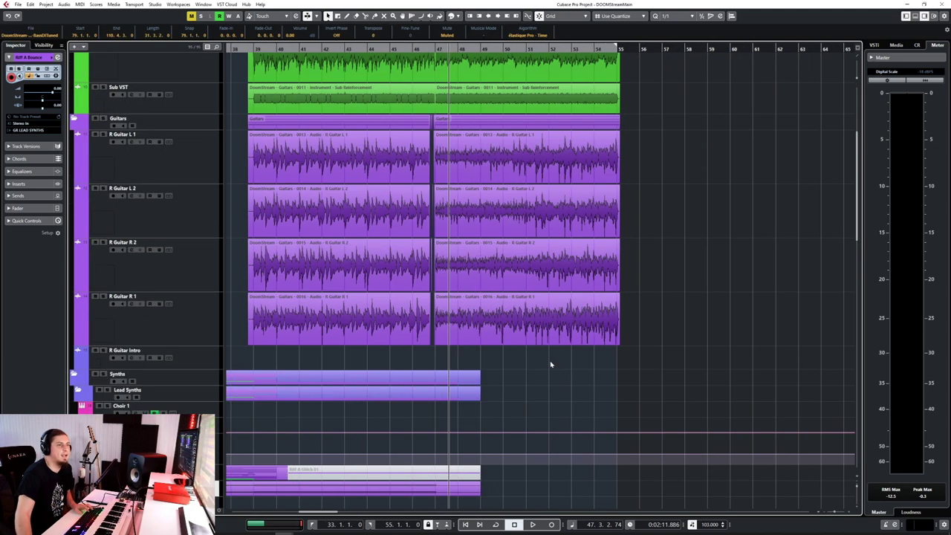
pyautogui.scroll(-6, 513, 371)
pyautogui.scroll(2, 502, 373)
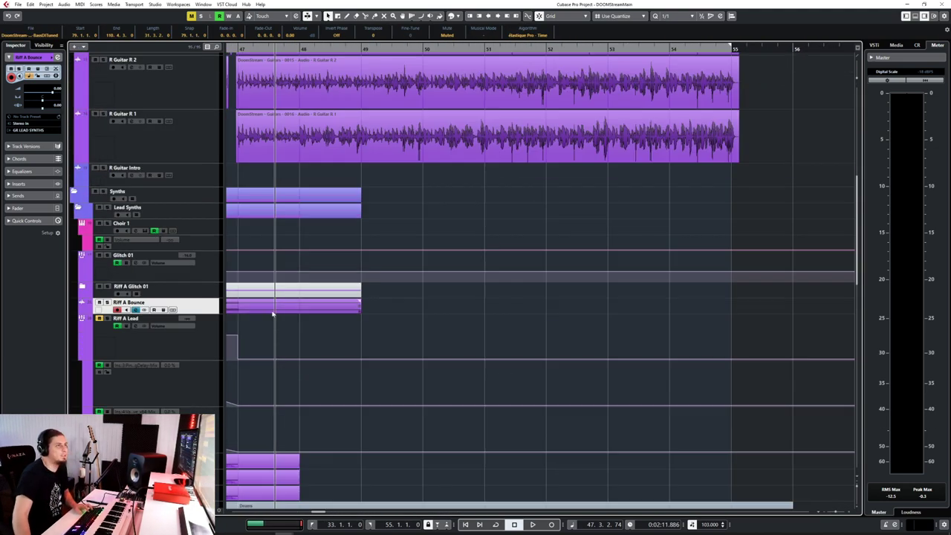
pyautogui.hscroll(-1, 450, 220)
pyautogui.hscroll(-2, 450, 220)
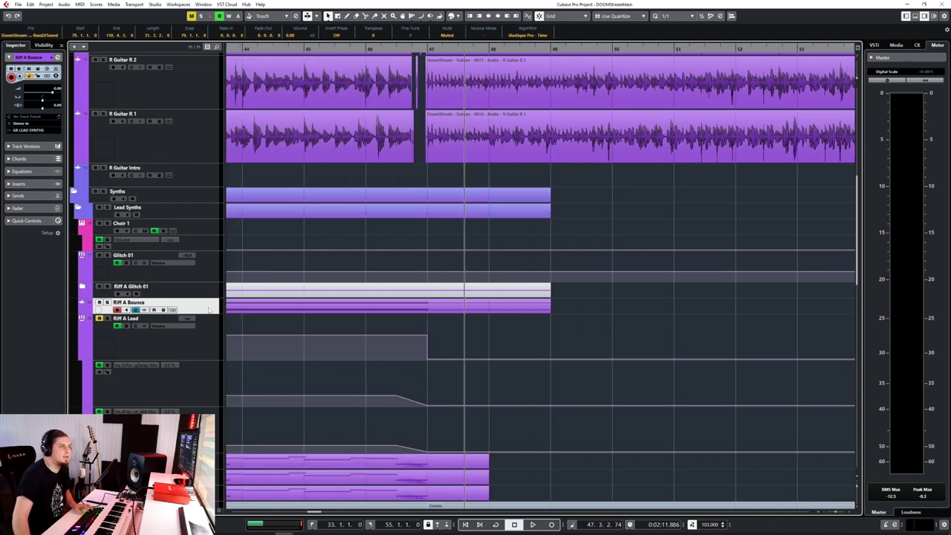
pyautogui.click(198, 290)
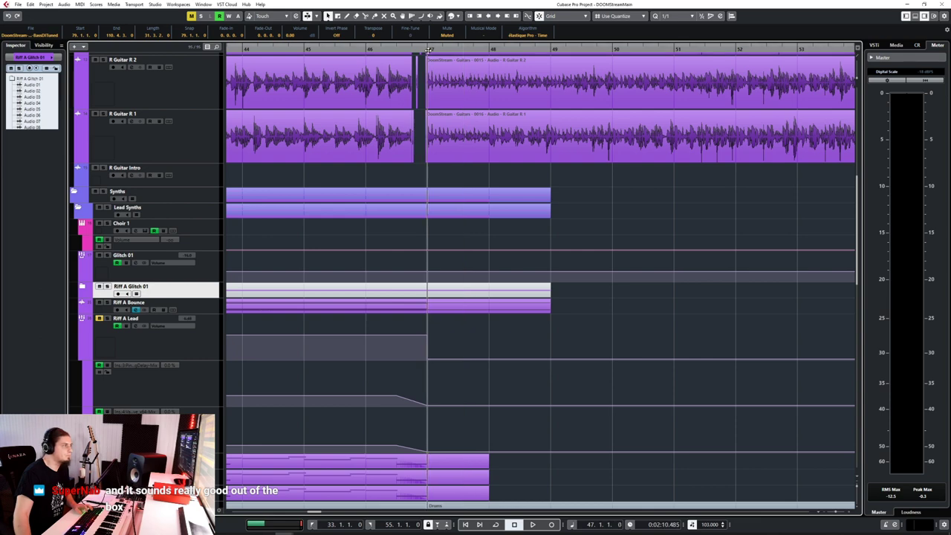
# Play the new section from bar 47 to hear how it follows the lead riff, and stop playback
pyautogui.click(458, 77)
pyautogui.press('space')
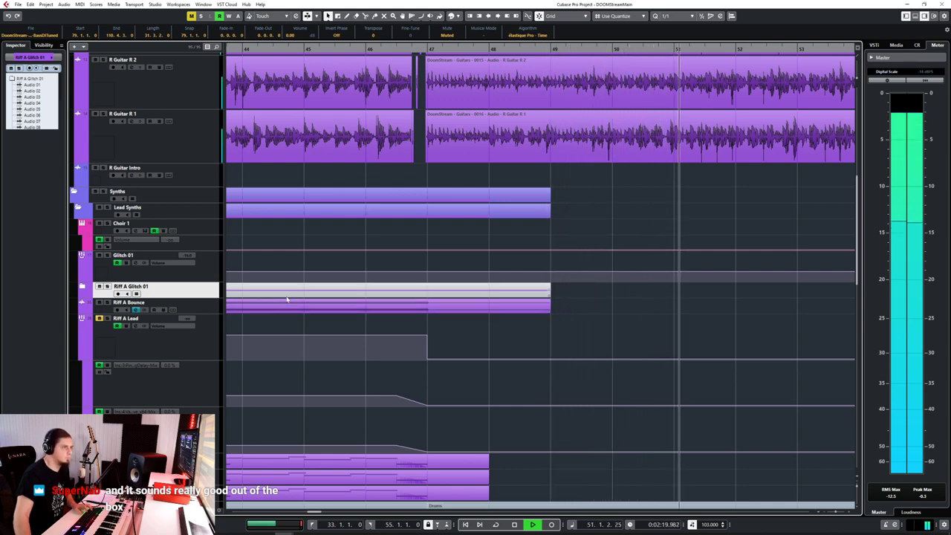
pyautogui.scroll(-5, 621, 329)
pyautogui.scroll(-10, 620, 325)
pyautogui.scroll(9, 619, 325)
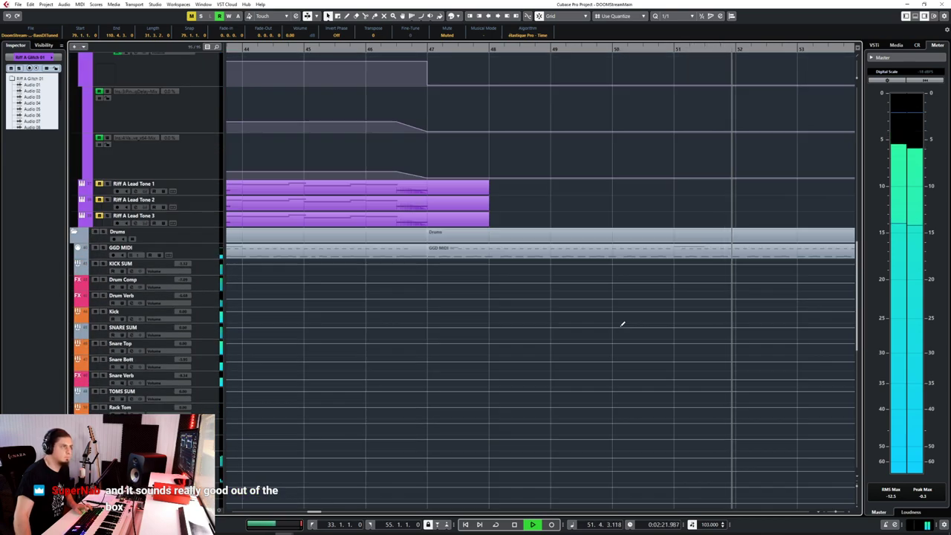
pyautogui.keyDown('ctrl'); pyautogui.scroll(-4, 621, 325); pyautogui.keyUp('ctrl')
pyautogui.scroll(10, 620, 324)
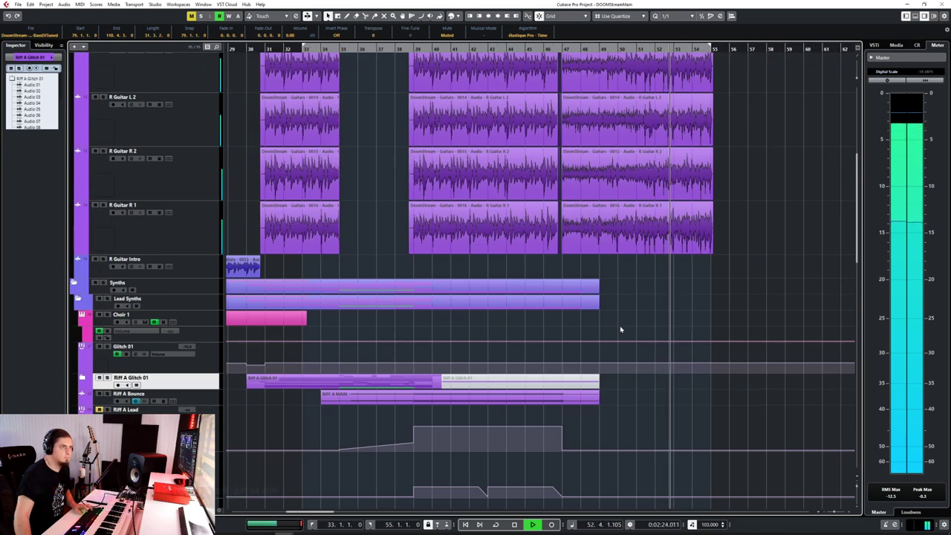
pyautogui.press('space')
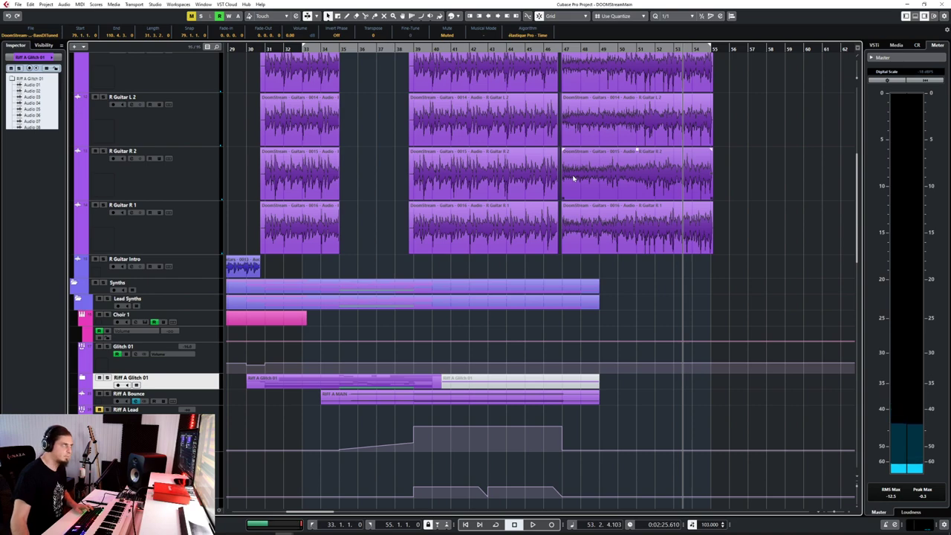
# Examine the guitar, synth and drum clips between bars 45 and 55
pyautogui.scroll(-4, 569, 310)
pyautogui.scroll(4, 568, 309)
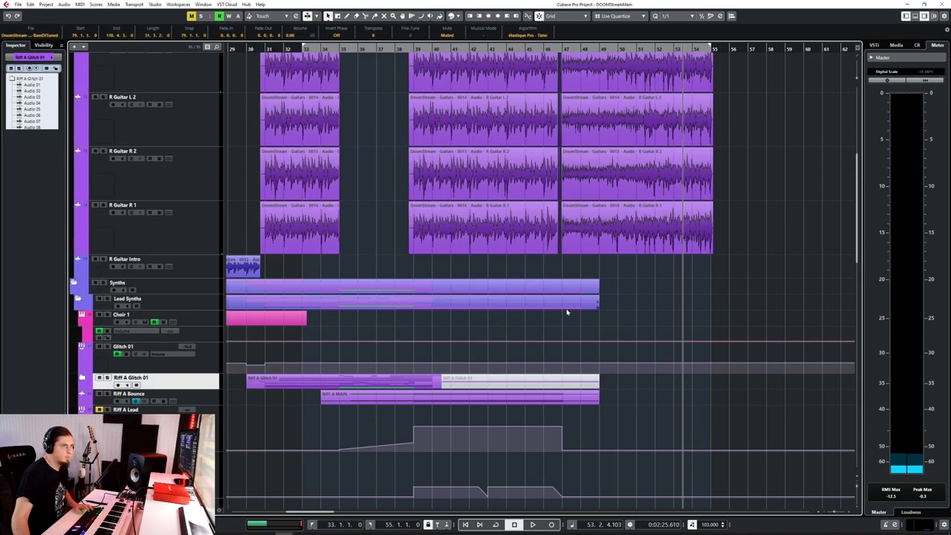
pyautogui.scroll(-3, 566, 311)
pyautogui.scroll(3, 566, 311)
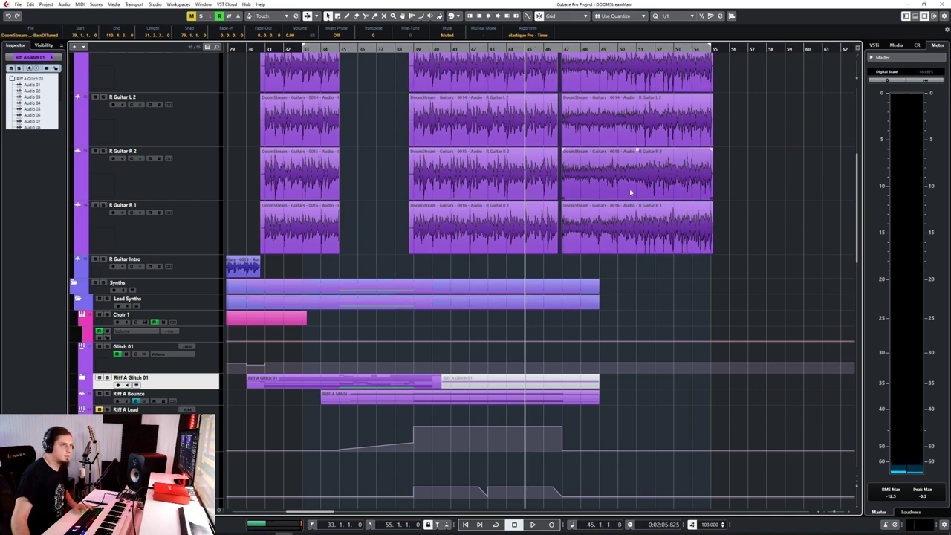
pyautogui.scroll(5, 630, 223)
pyautogui.scroll(-8, 657, 324)
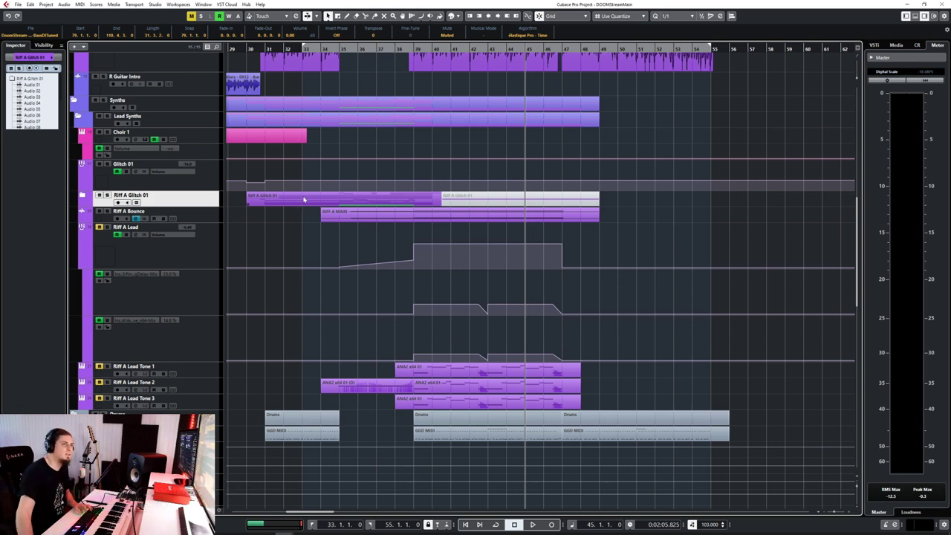
pyautogui.scroll(3, 653, 230)
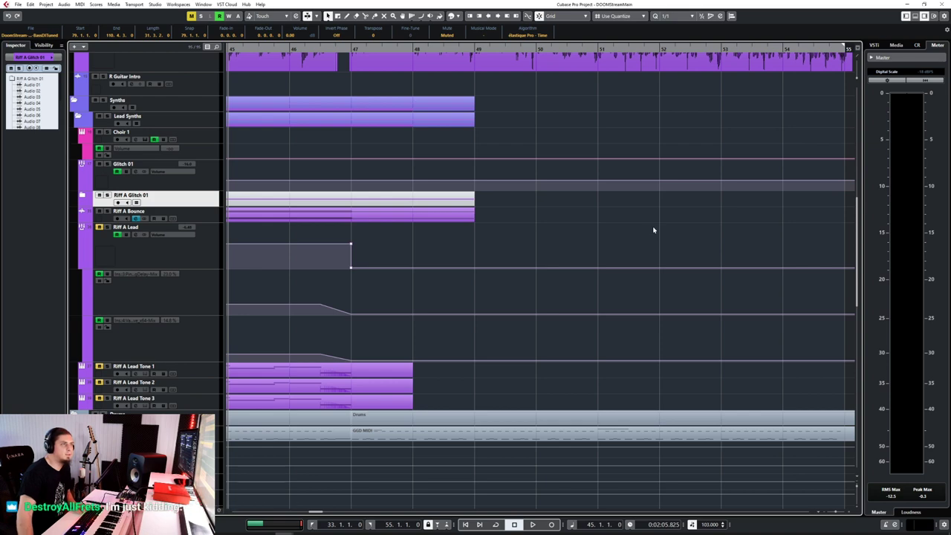
pyautogui.scroll(-4, 654, 230)
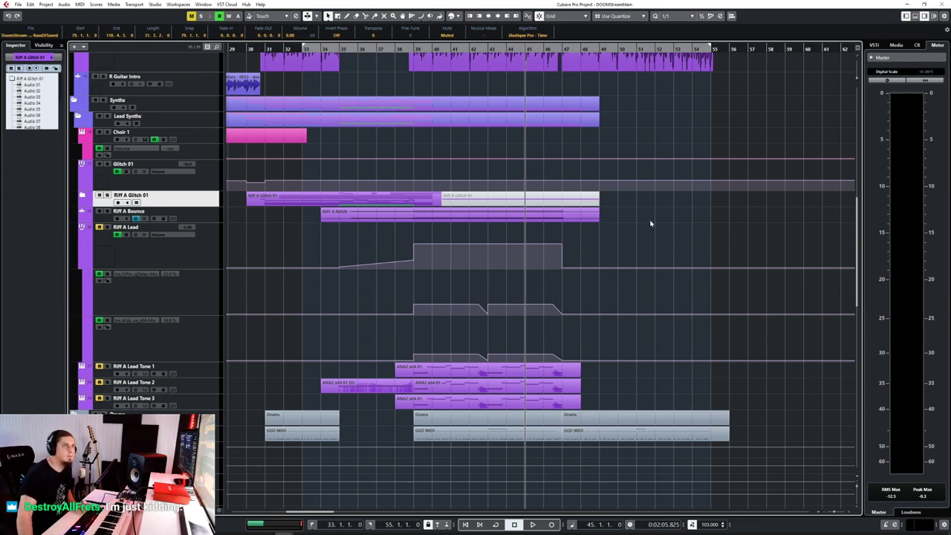
# Collapse the Synths folder track
pyautogui.scroll(3, 648, 223)
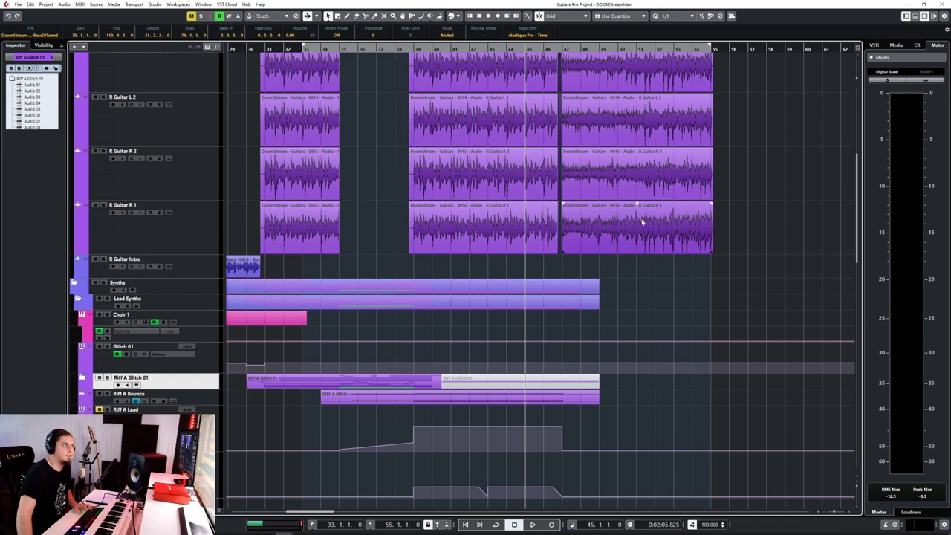
pyautogui.click(72, 282)
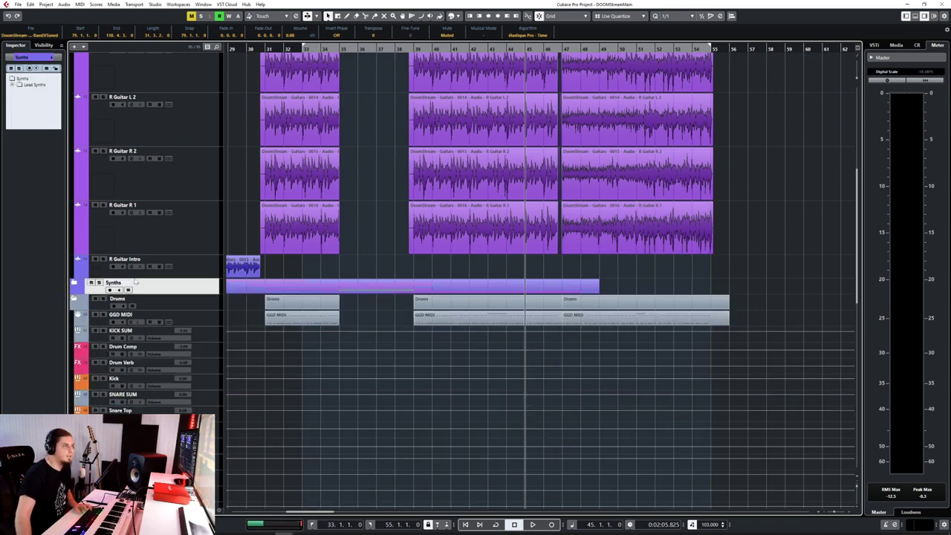
# Expand the Synths folder track to show the lead synth tracks inside it
pyautogui.scroll(3, 495, 286)
pyautogui.scroll(-3, 495, 286)
pyautogui.scroll(5, 428, 344)
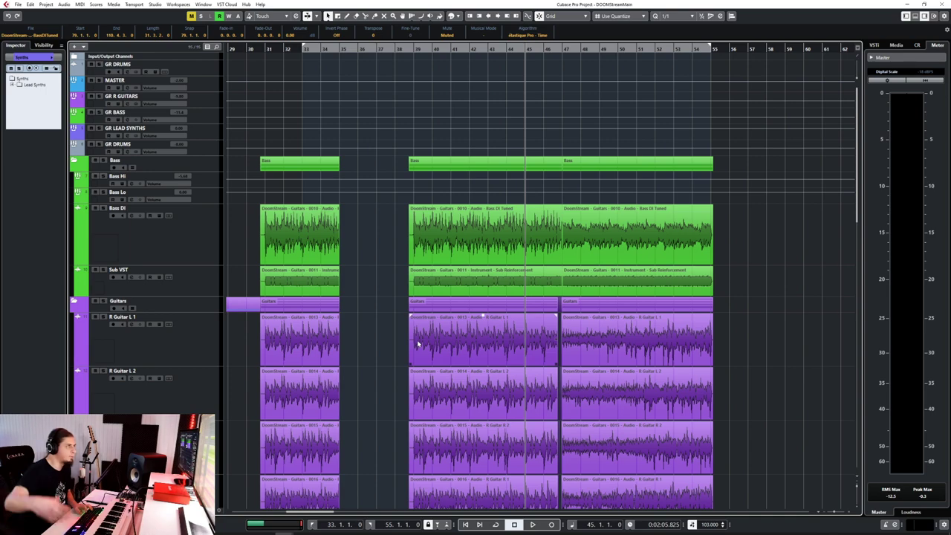
pyautogui.scroll(-5, 418, 344)
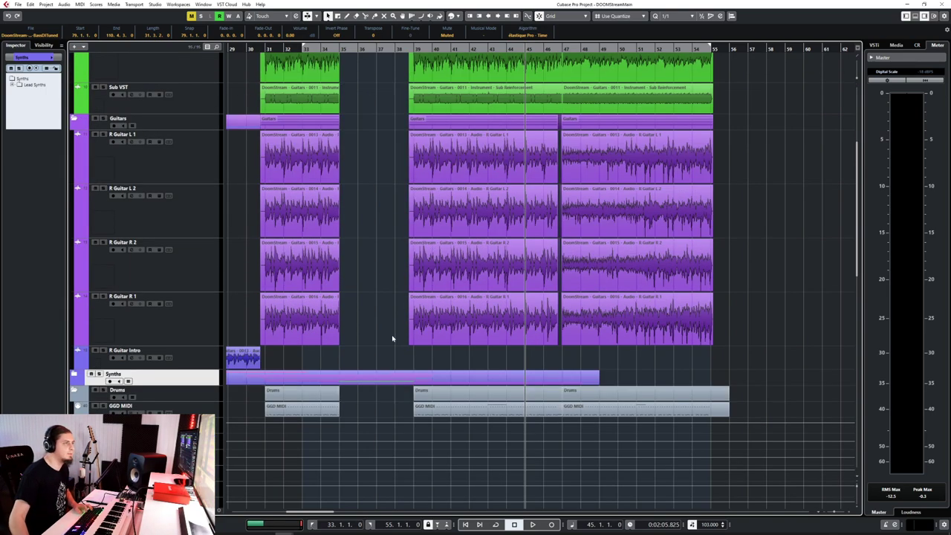
pyautogui.click(74, 375)
pyautogui.scroll(-4, 410, 348)
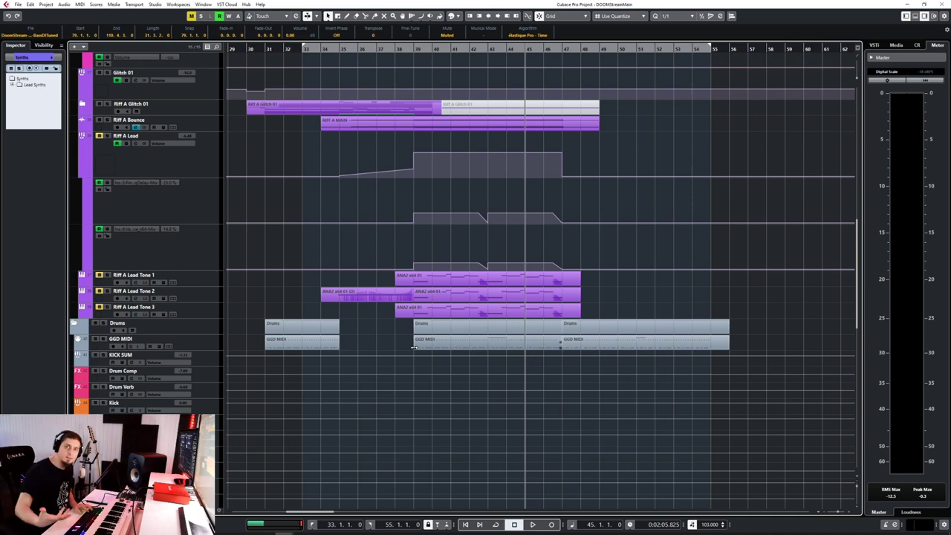
pyautogui.scroll(8, 634, 306)
pyautogui.scroll(-4, 594, 306)
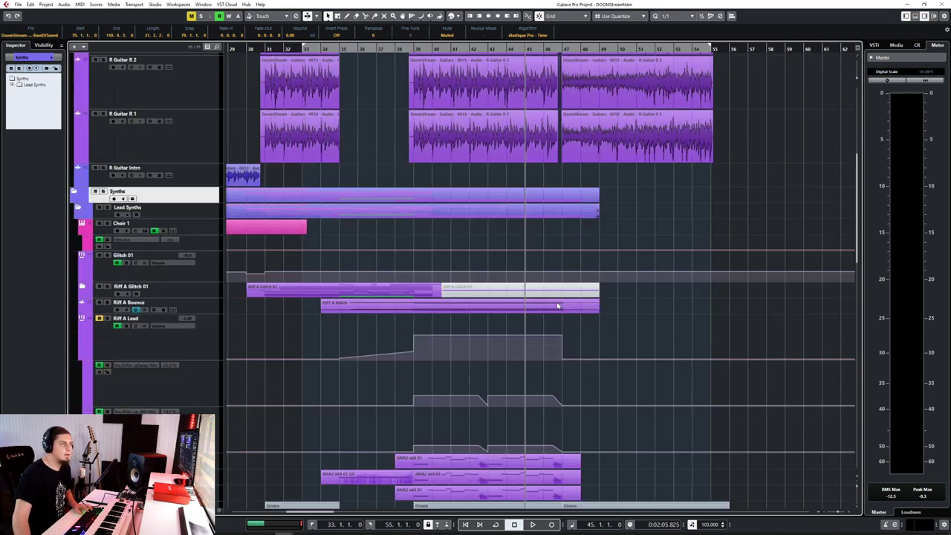
pyautogui.scroll(-2, 556, 304)
pyautogui.scroll(3, 556, 301)
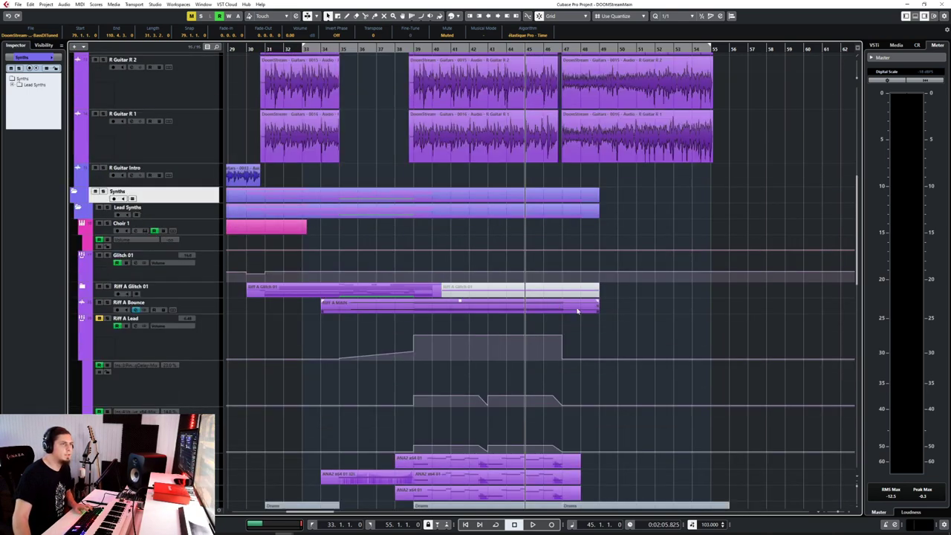
pyautogui.click(196, 307)
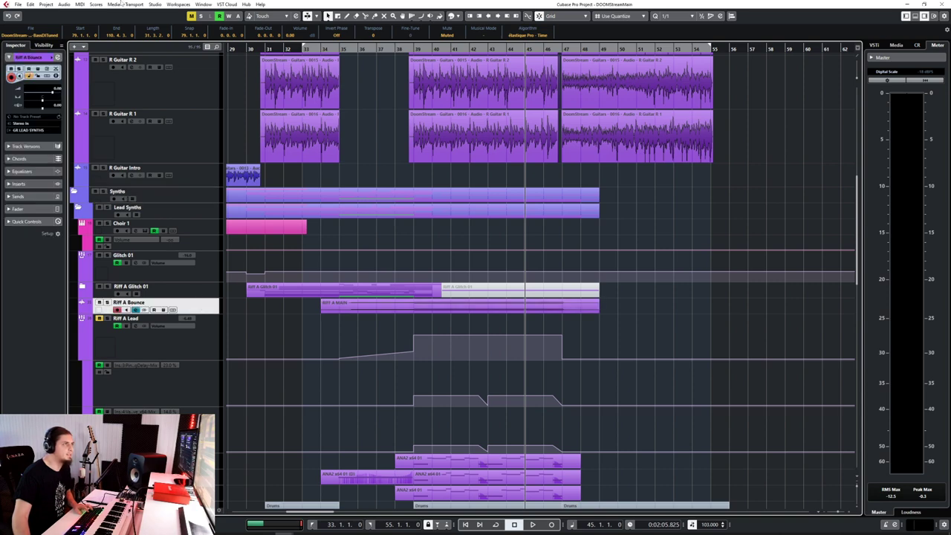
pyautogui.click(46, 4)
pyautogui.moveTo(67, 14)
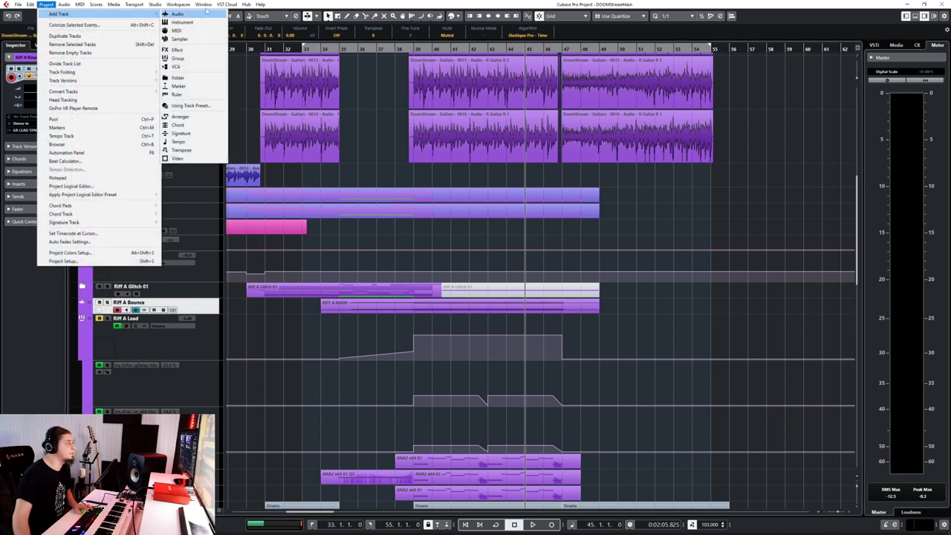
pyautogui.press('Escape')
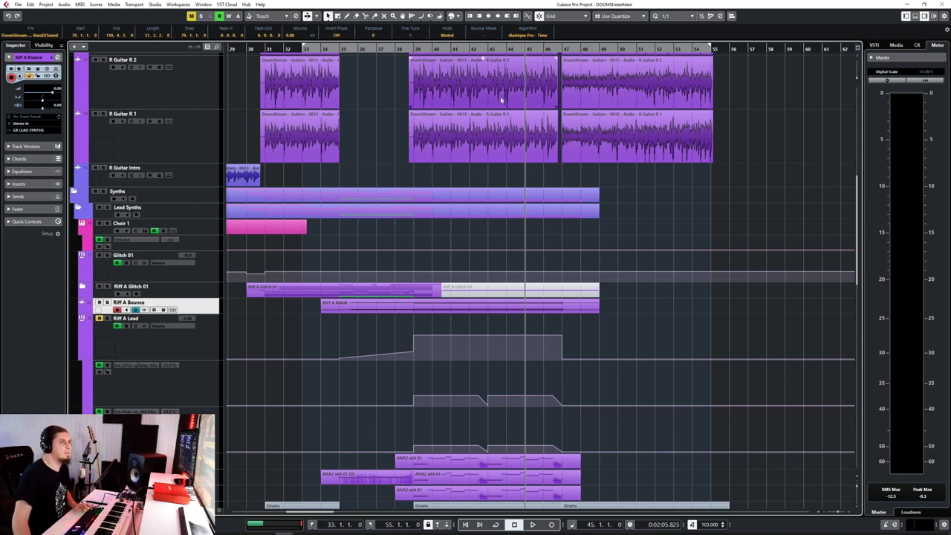
pyautogui.scroll(-8, 490, 272)
pyautogui.scroll(4, 490, 275)
pyautogui.scroll(3, 185, 195)
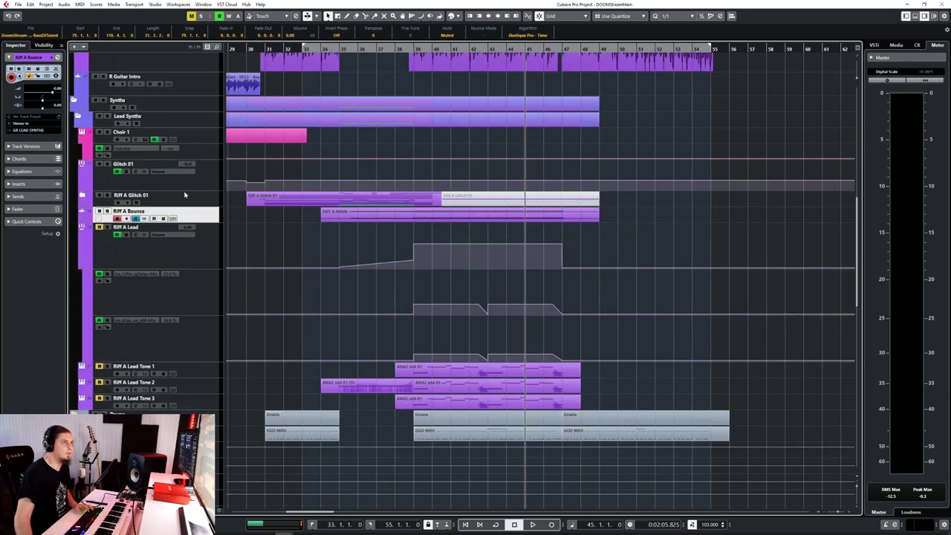
pyautogui.click(46, 4)
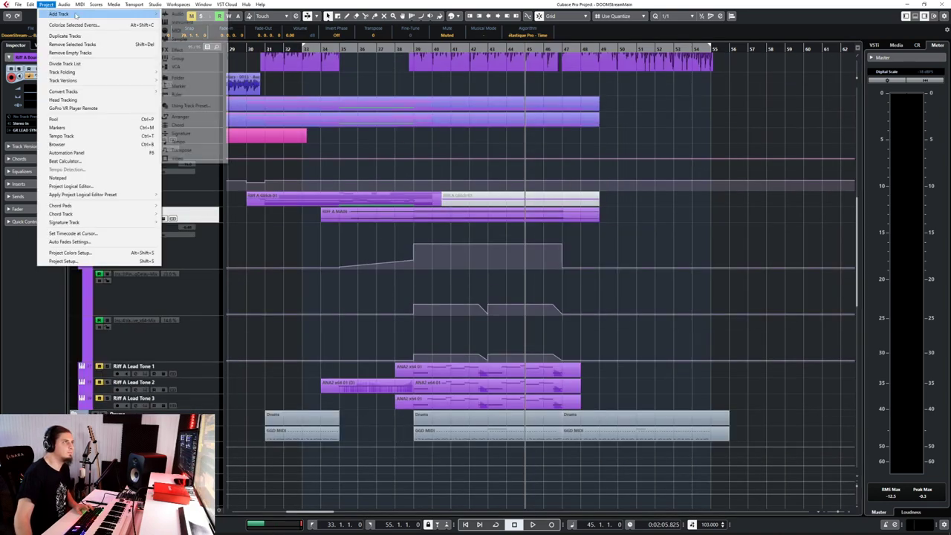
pyautogui.moveTo(59, 14)
pyautogui.click(218, 16)
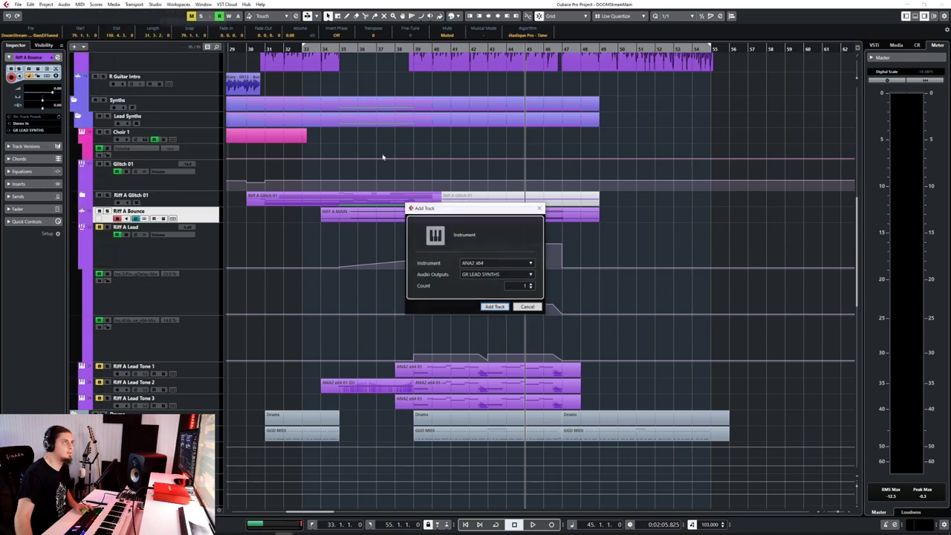
pyautogui.click(540, 307)
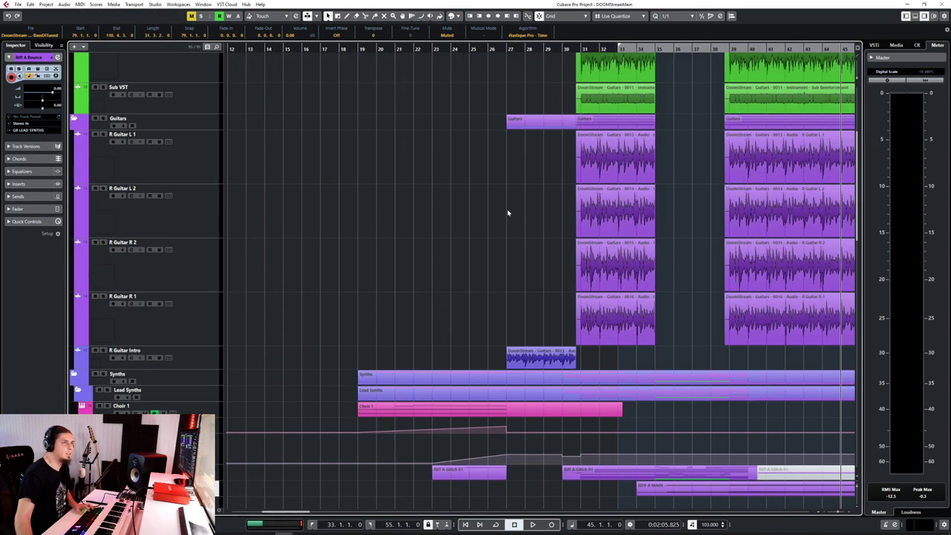
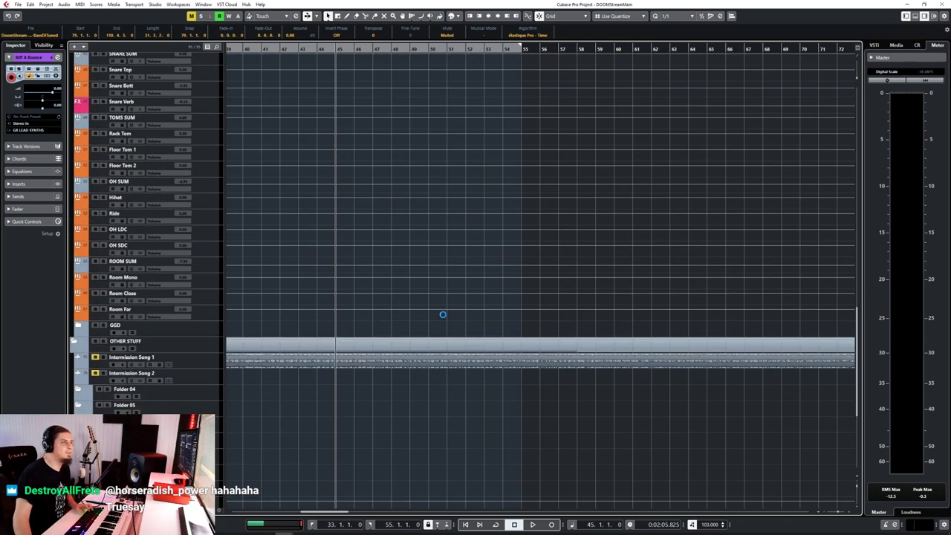
# Look through the bass, guitar, synth and drum tracks to review how the project's track list is organised
pyautogui.scroll(5, 389, 269)
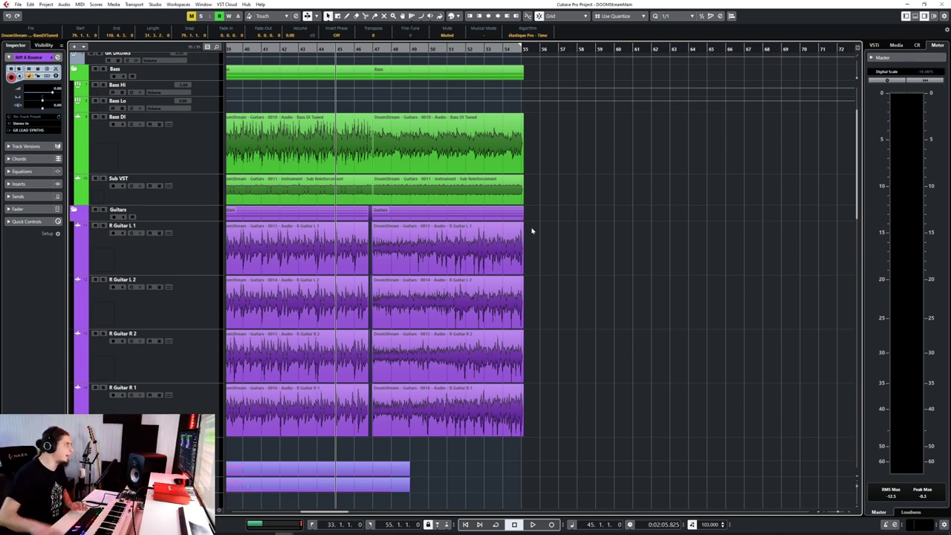
pyautogui.hscroll(-8, 529, 227)
pyautogui.scroll(-2, 424, 249)
pyautogui.scroll(-6, 425, 249)
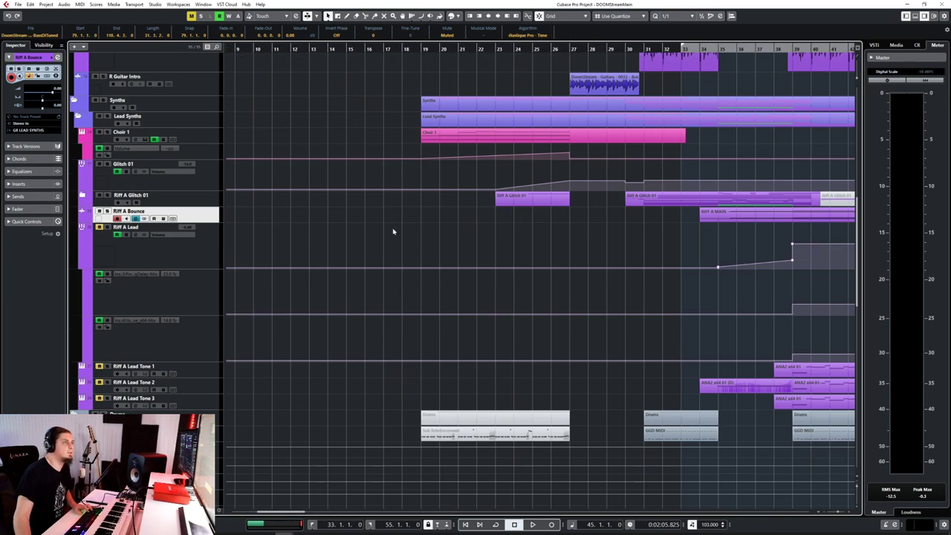
pyautogui.scroll(2, 393, 230)
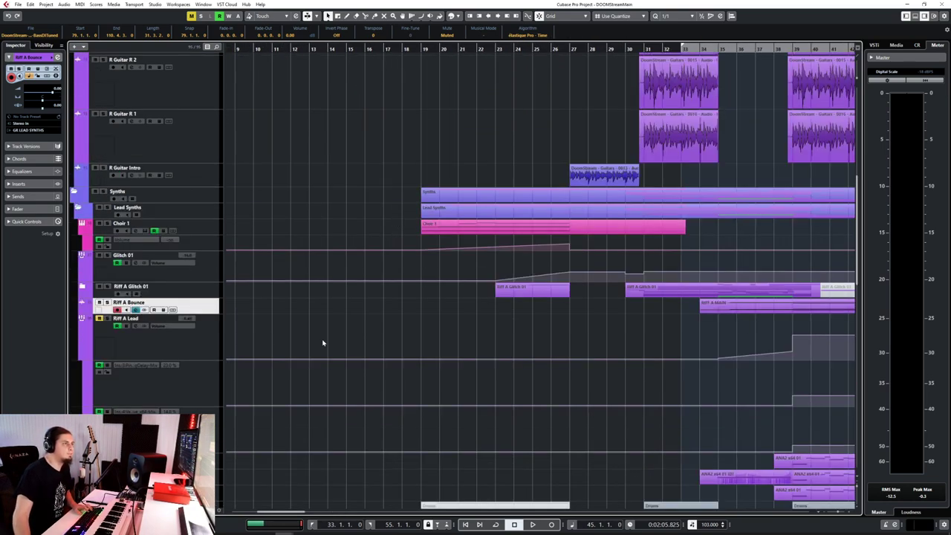
pyautogui.scroll(5, 376, 346)
pyautogui.scroll(-10, 378, 344)
pyautogui.scroll(10, 382, 337)
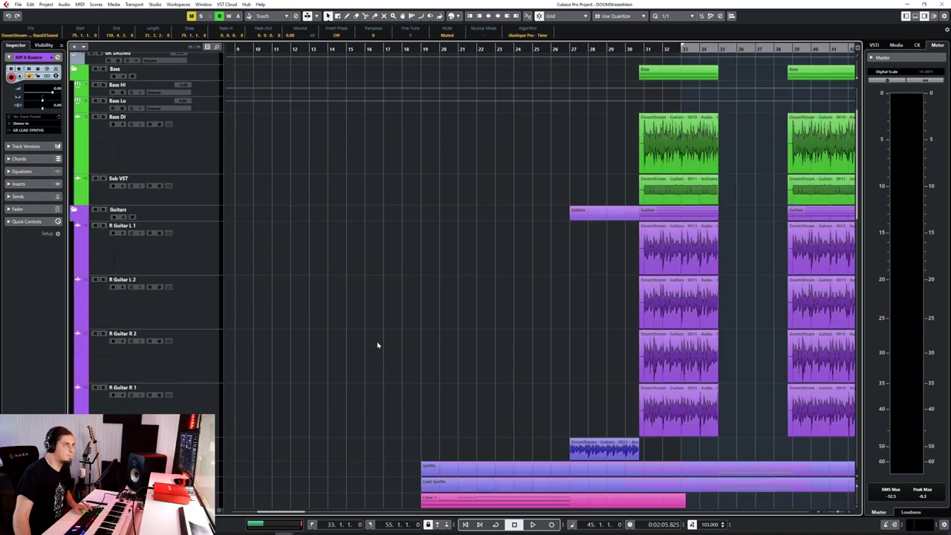
pyautogui.scroll(2, 376, 345)
pyautogui.scroll(-4, 378, 340)
pyautogui.scroll(-3, 378, 340)
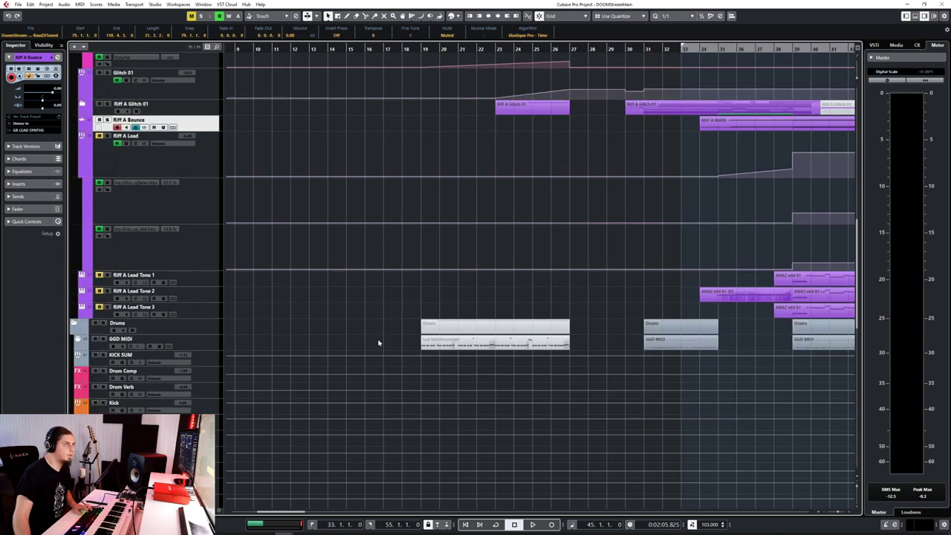
pyautogui.scroll(3, 378, 341)
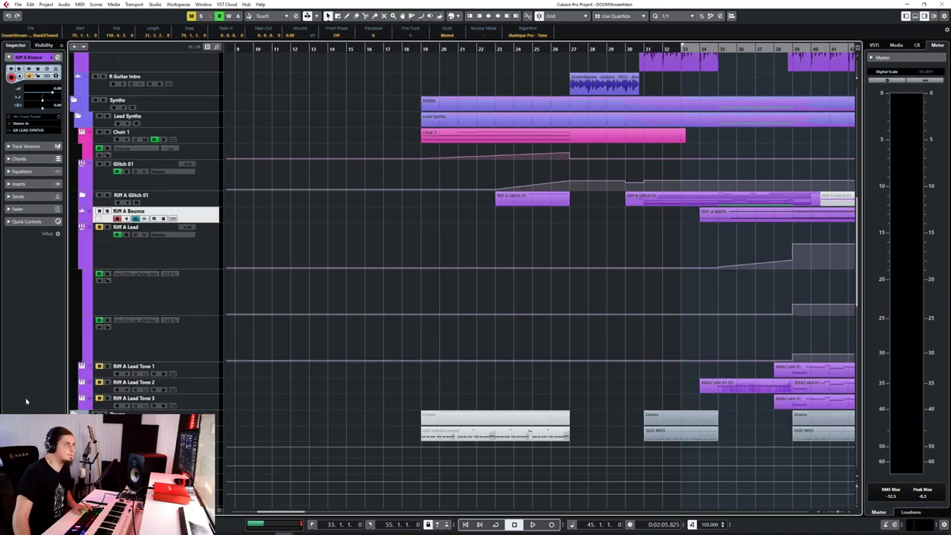
# Move Folder 04 out of the OTHER STUFF folder and place it between GGD and OTHER STUFF
pyautogui.scroll(-10, 349, 331)
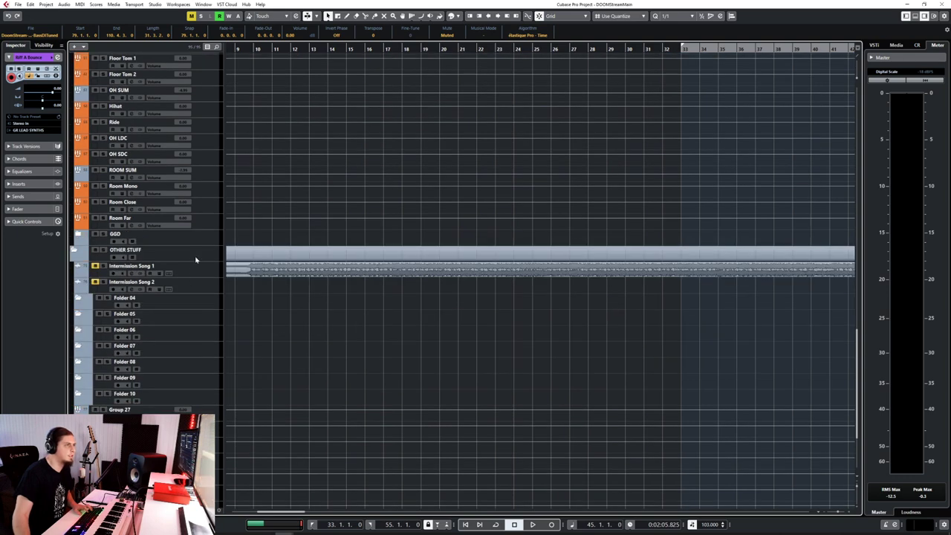
pyautogui.scroll(8, 76, 251)
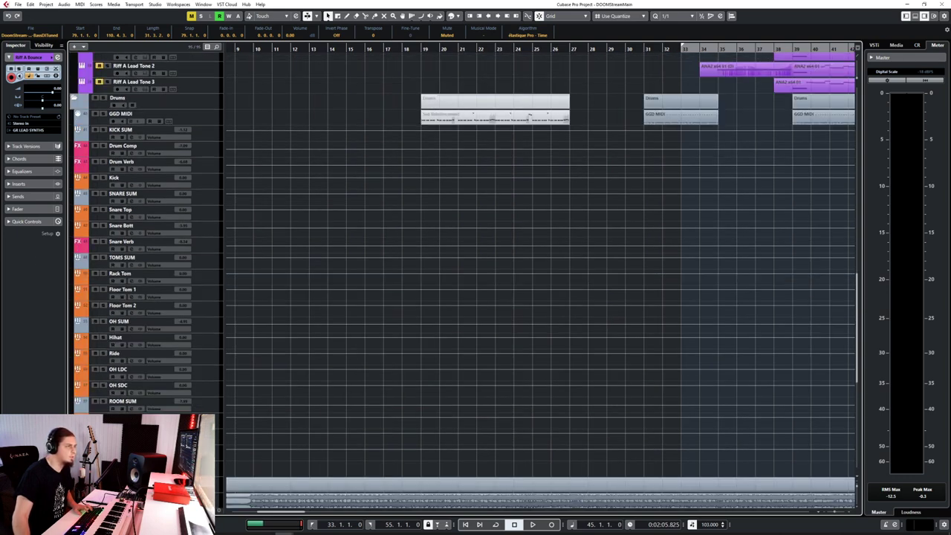
pyautogui.scroll(-9, 222, 331)
pyautogui.moveTo(185, 260); pyautogui.dragTo(149, 205)
pyautogui.scroll(8, 72, 225)
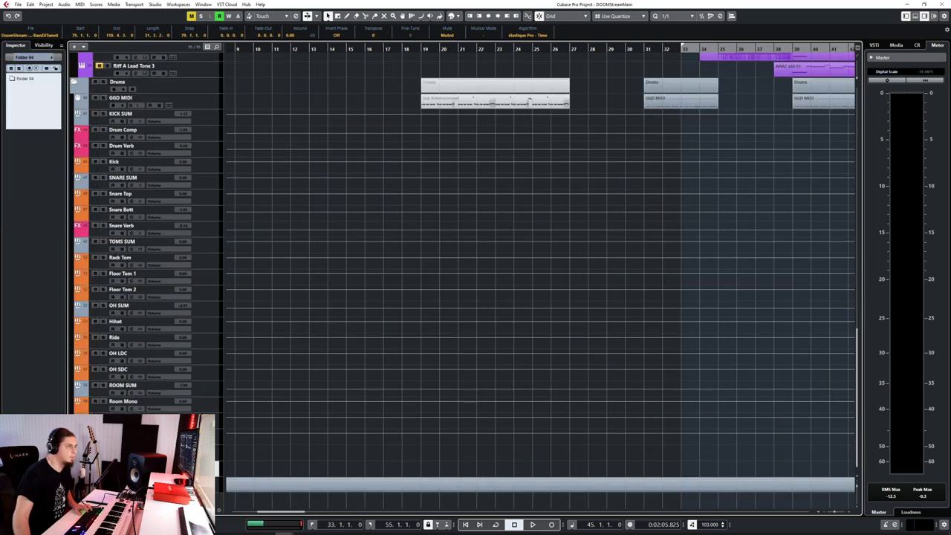
pyautogui.scroll(-10, 354, 314)
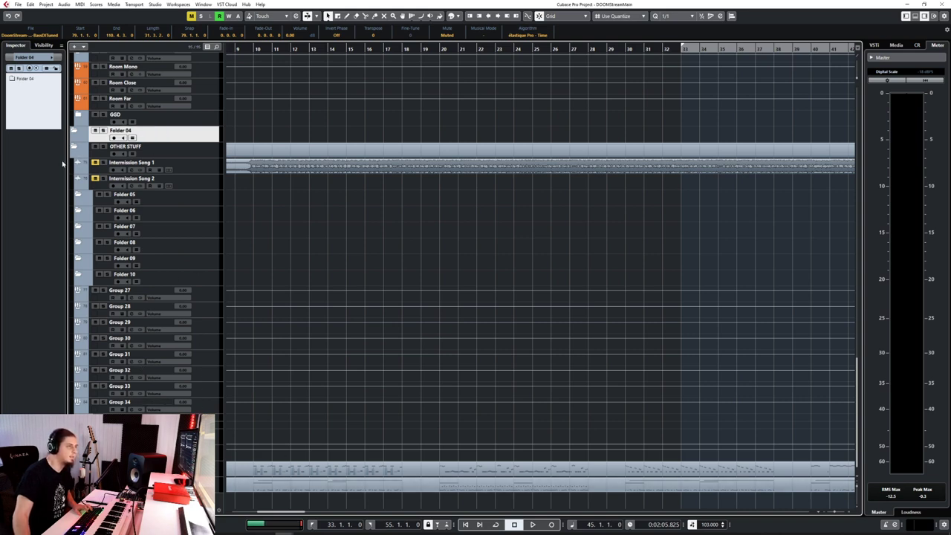
# Rename the relocated Folder 04 track as FX and colour it green
pyautogui.click(91, 155)
pyautogui.scroll(5, 75, 146)
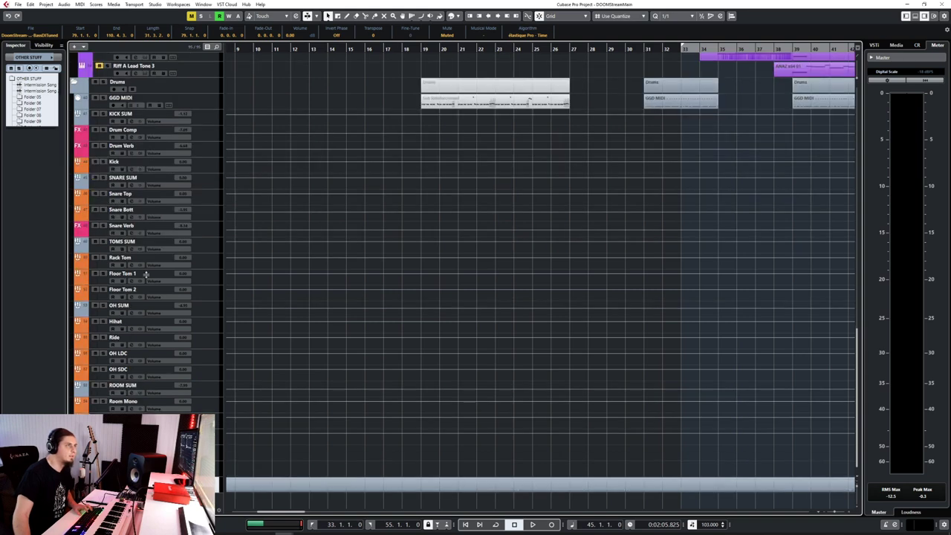
pyautogui.click(77, 97)
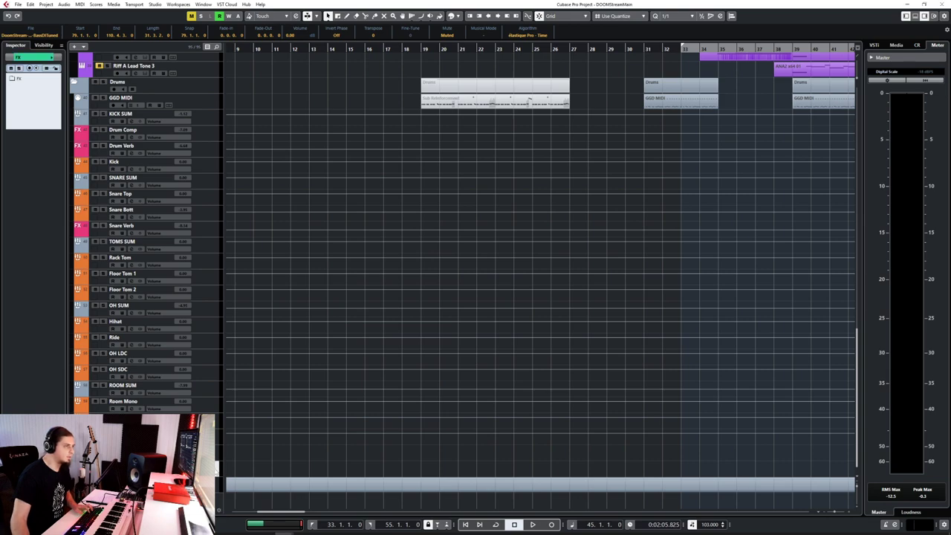
pyautogui.scroll(10, 324, 396)
pyautogui.scroll(-4, 324, 399)
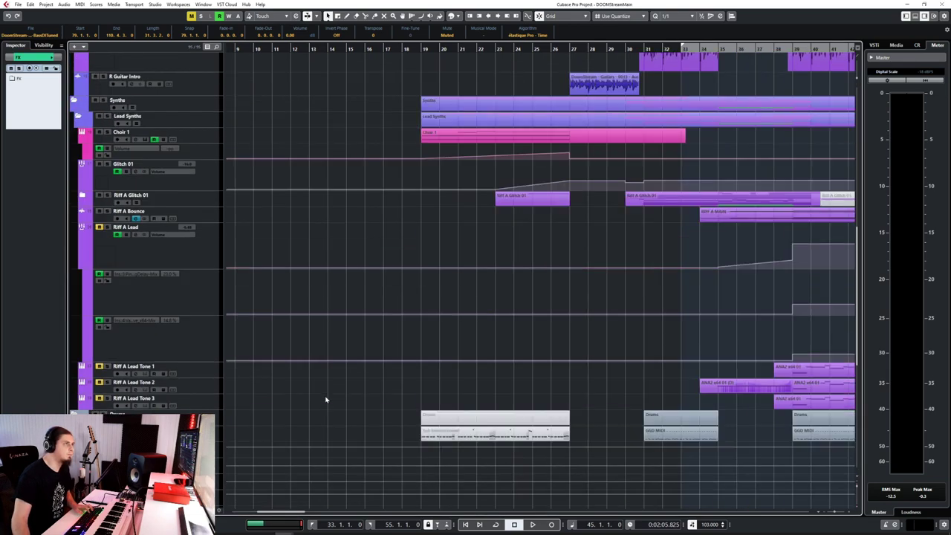
pyautogui.scroll(8, 325, 398)
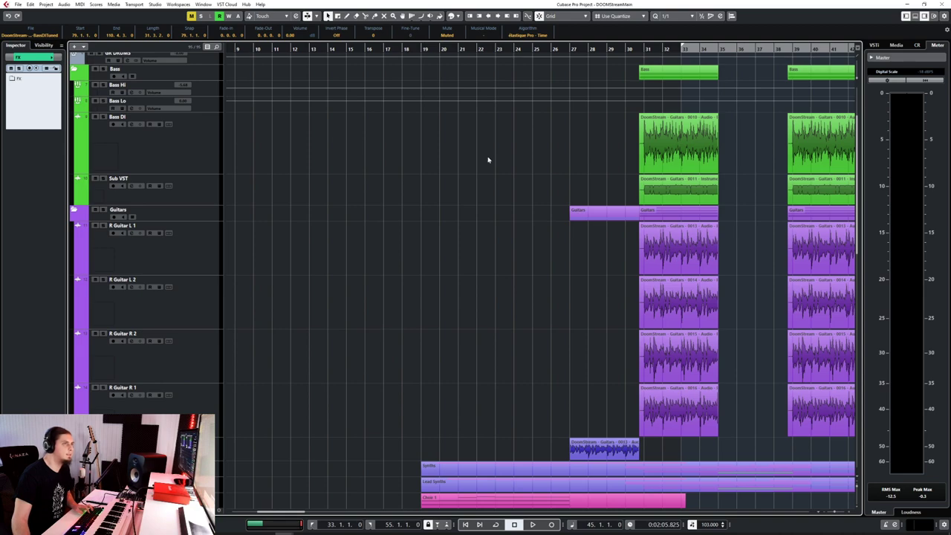
pyautogui.scroll(-12, 299, 299)
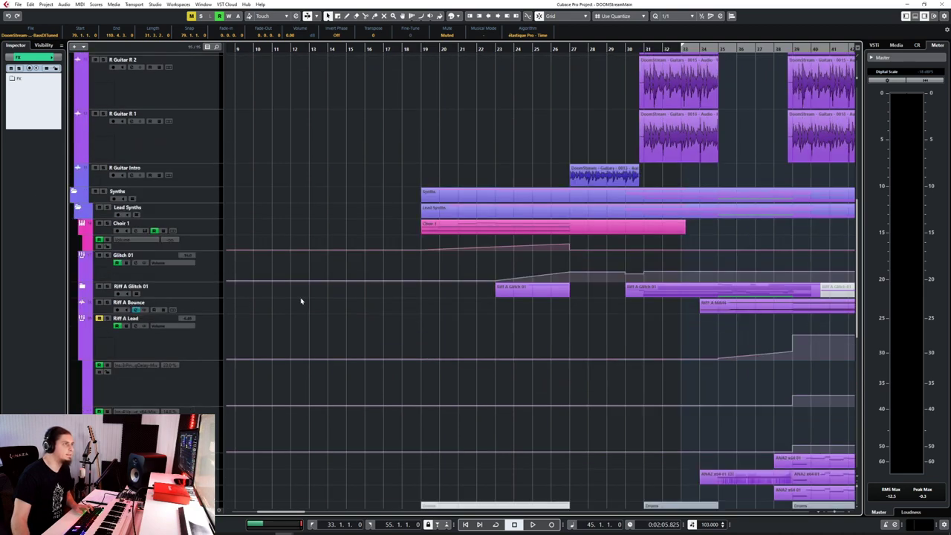
pyautogui.rightClick(198, 386)
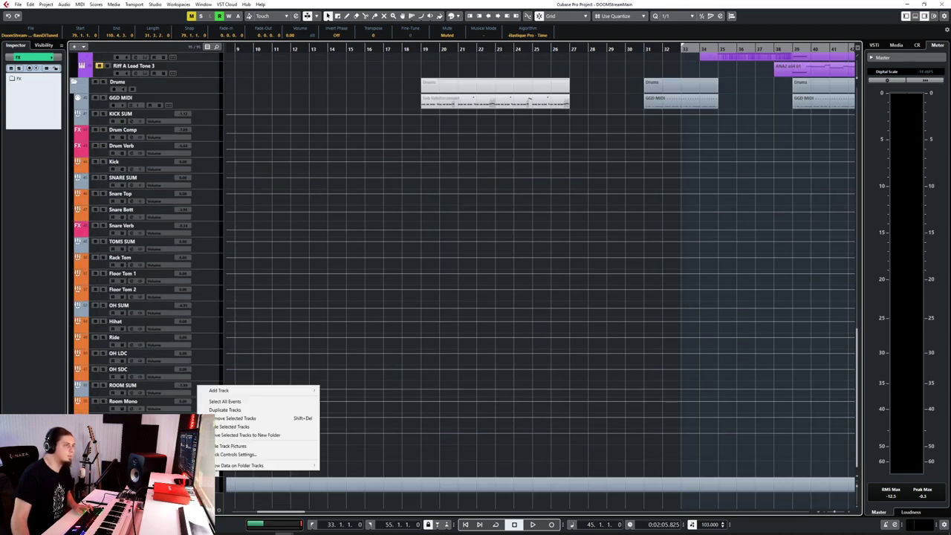
pyautogui.press('Escape')
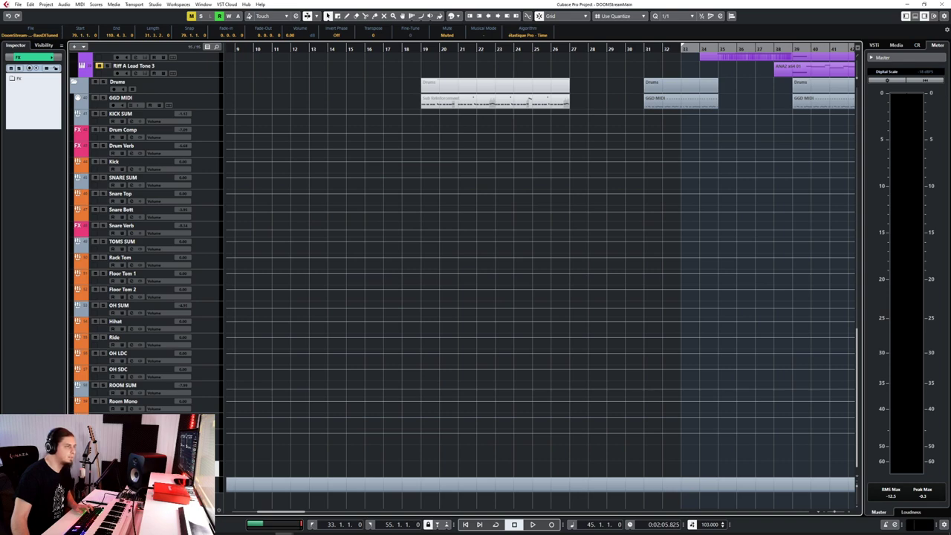
# Move the Group 27 track out of the lower group list and place it directly below GR DRUMS among the main group channels
pyautogui.scroll(-5, 190, 321)
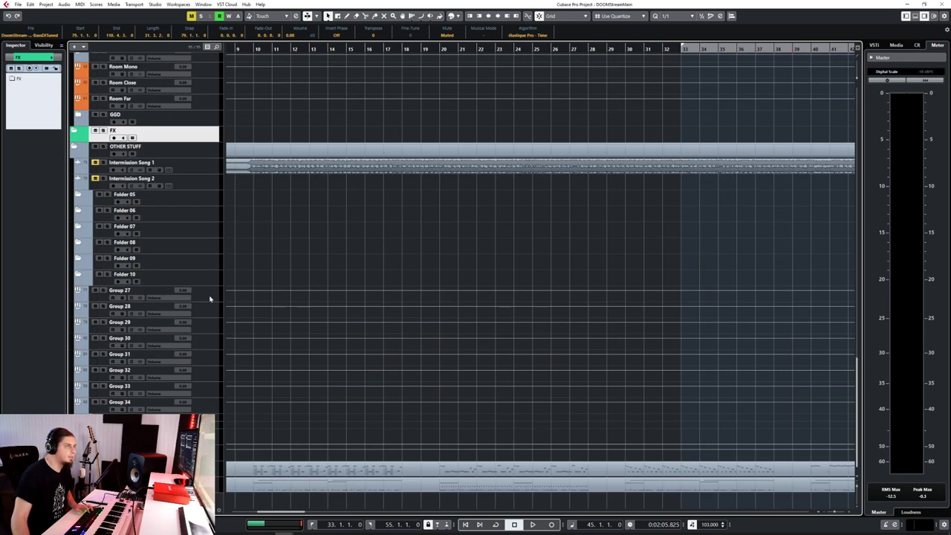
pyautogui.click(209, 299)
pyautogui.scroll(5, 173, 64)
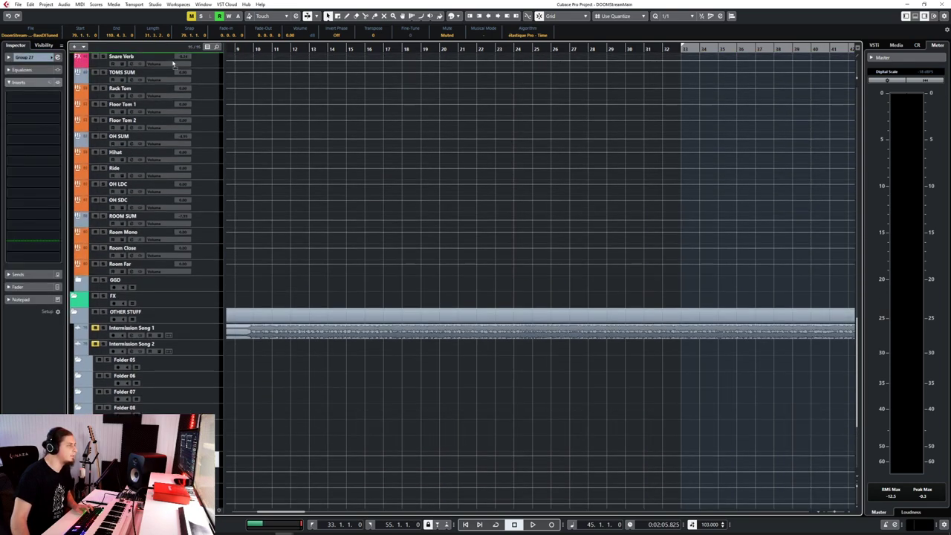
pyautogui.scroll(5, 173, 63)
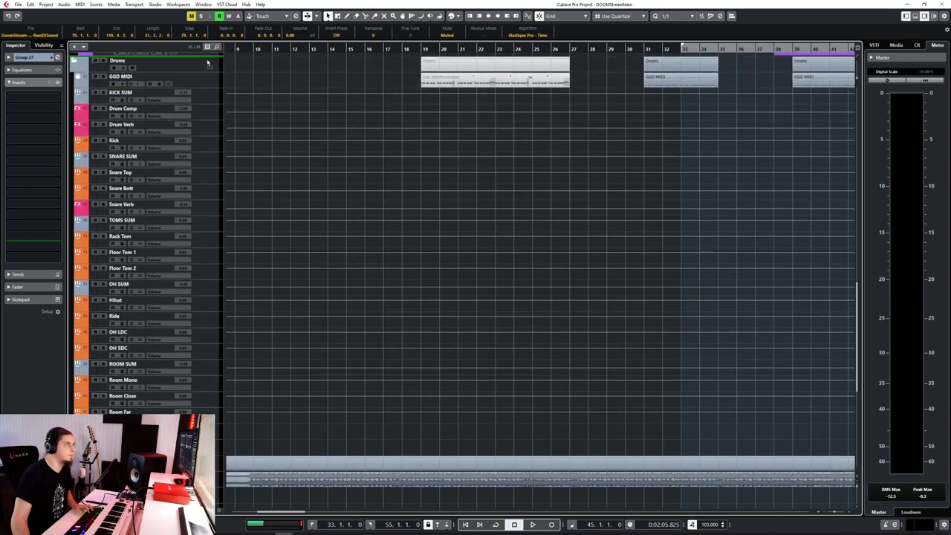
pyautogui.scroll(5, 205, 64)
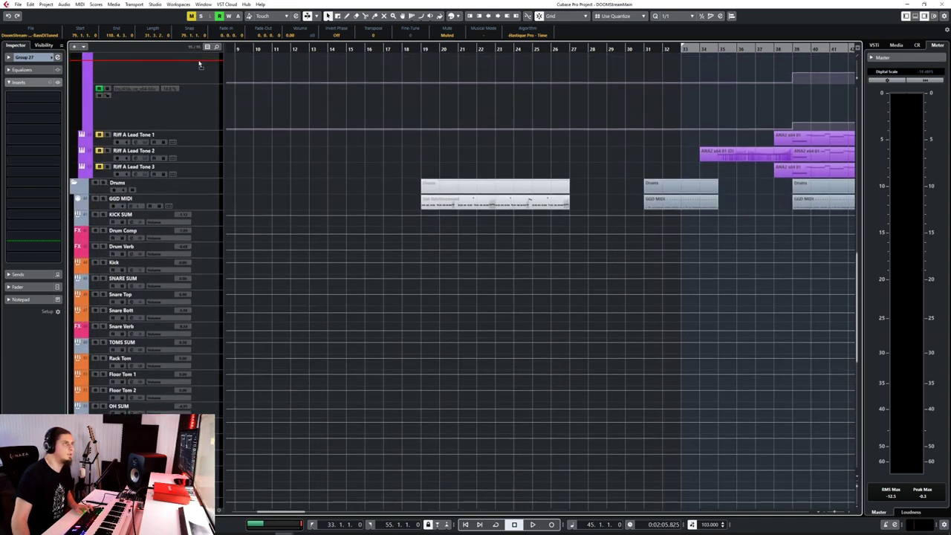
pyautogui.scroll(7, 199, 64)
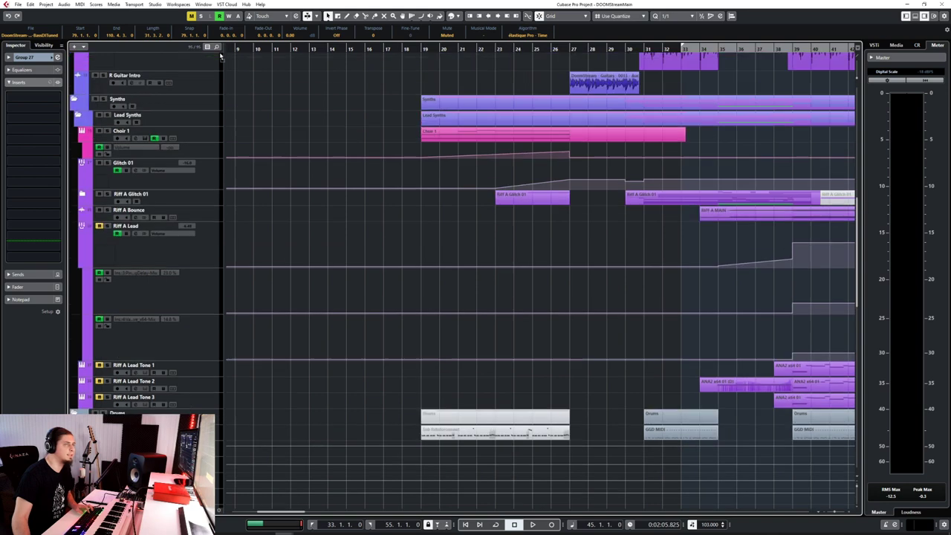
pyautogui.scroll(5, 205, 63)
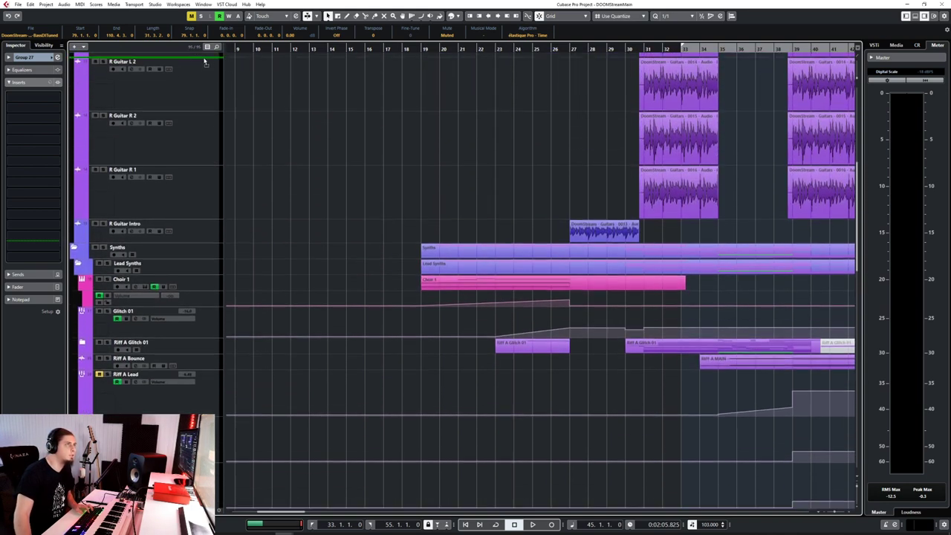
pyautogui.scroll(4, 204, 64)
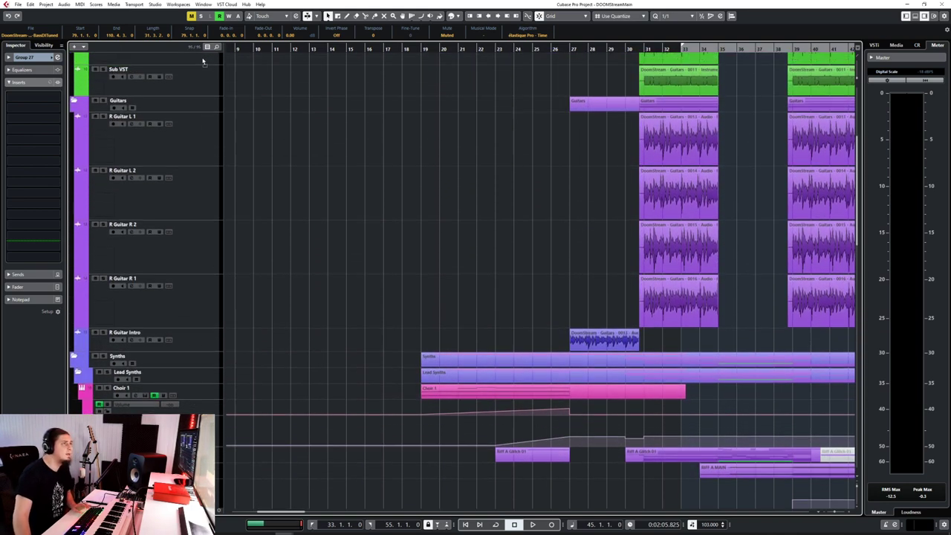
pyautogui.scroll(4, 203, 62)
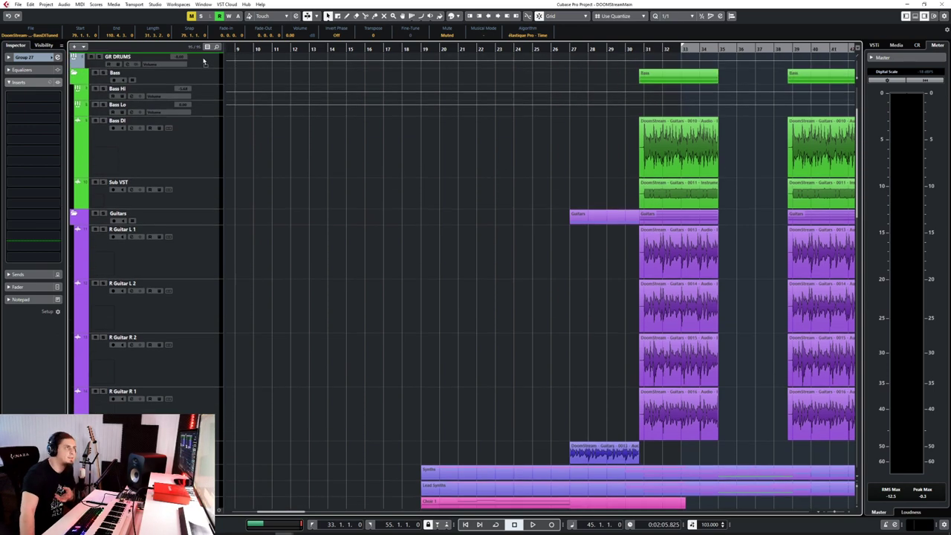
pyautogui.scroll(4, 205, 62)
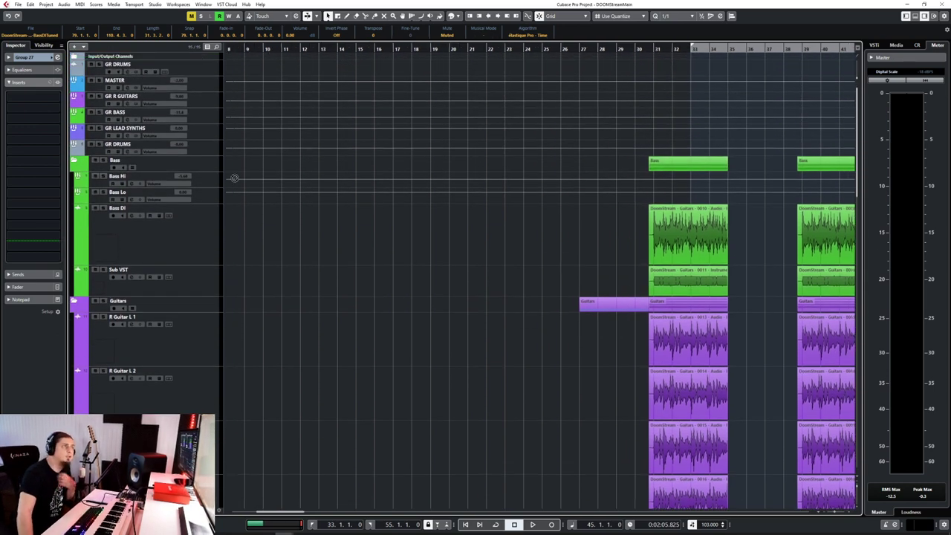
pyautogui.moveTo(234, 179); pyautogui.dragTo(208, 152)
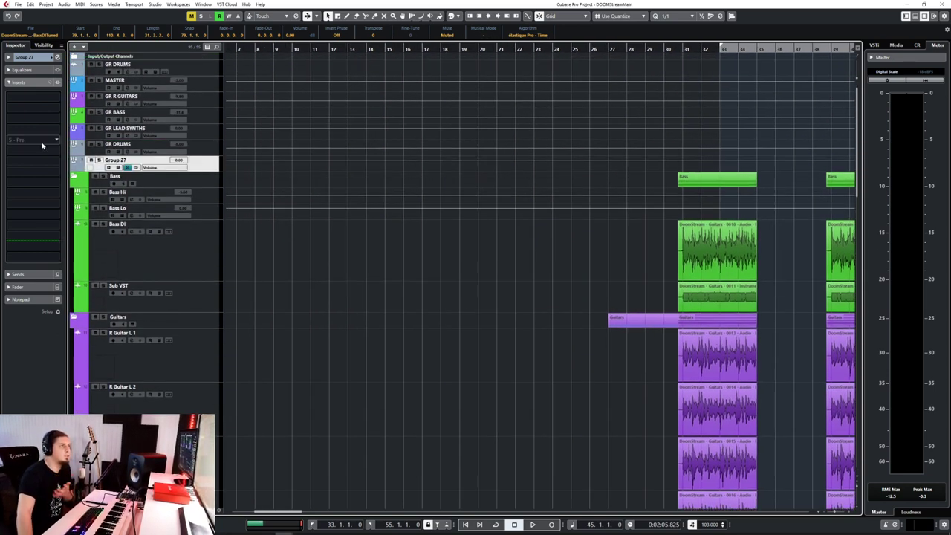
# Colour the Group 27 track the same green as the FX folder and rename it GR FX
pyautogui.click(74, 166)
pyautogui.click(163, 192)
pyautogui.doubleClick(116, 160)
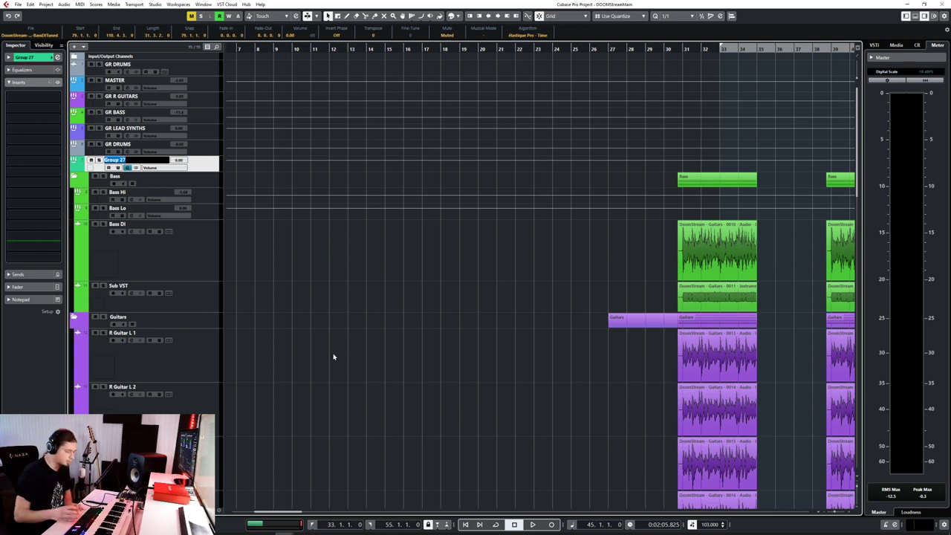
pyautogui.press('BackSpace')
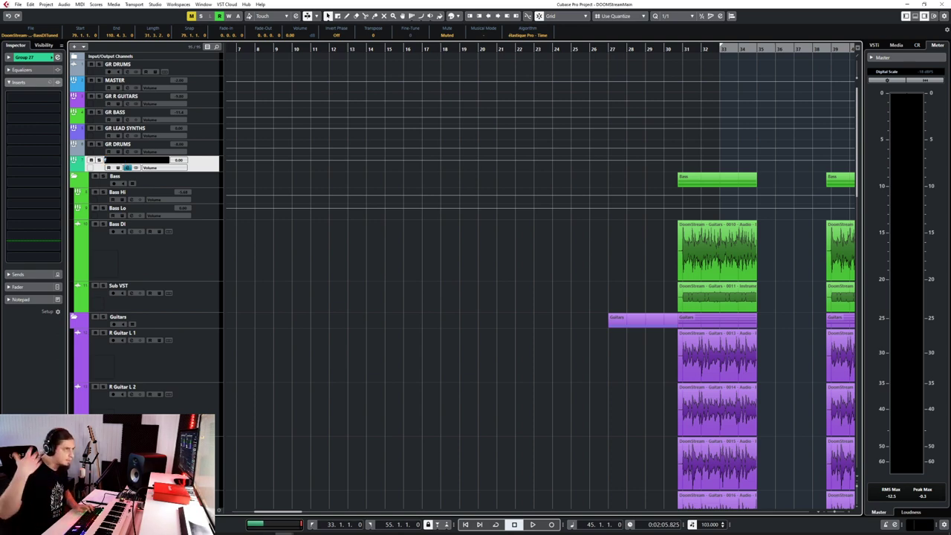
pyautogui.write('GR FX')
pyautogui.press('Return')
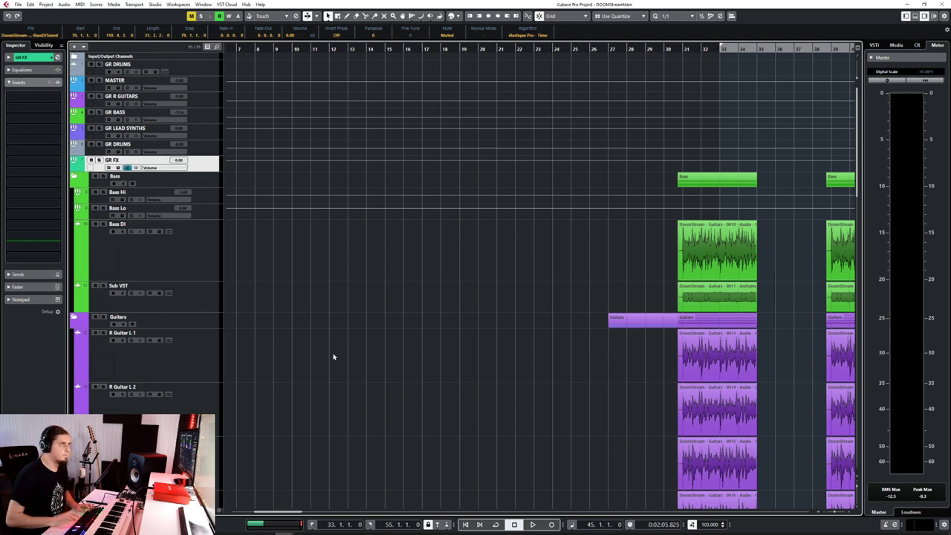
# Add five stereo audio tracks below the FX folder with their audio output routed to GR FX
pyautogui.scroll(-10, 321, 321)
pyautogui.scroll(-10, 321, 322)
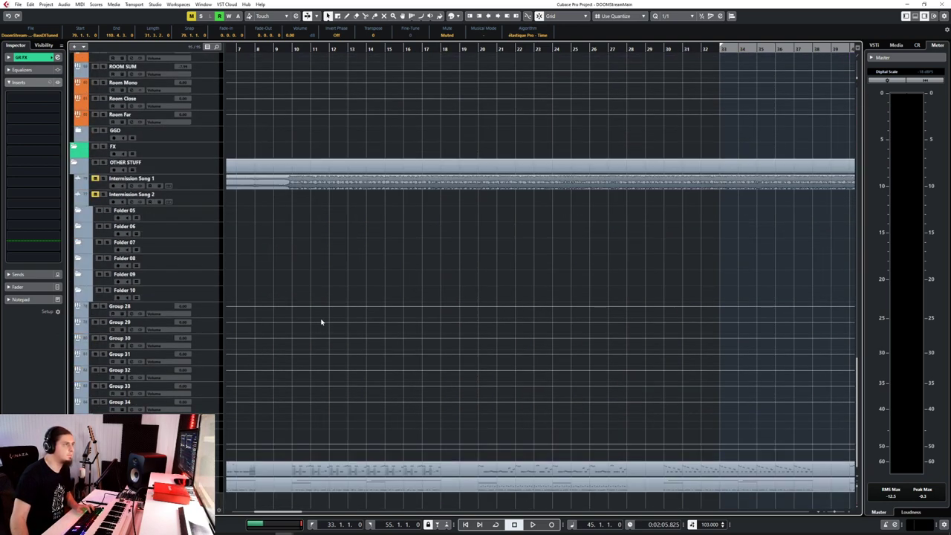
pyautogui.rightClick(196, 157)
pyautogui.moveTo(196, 158)
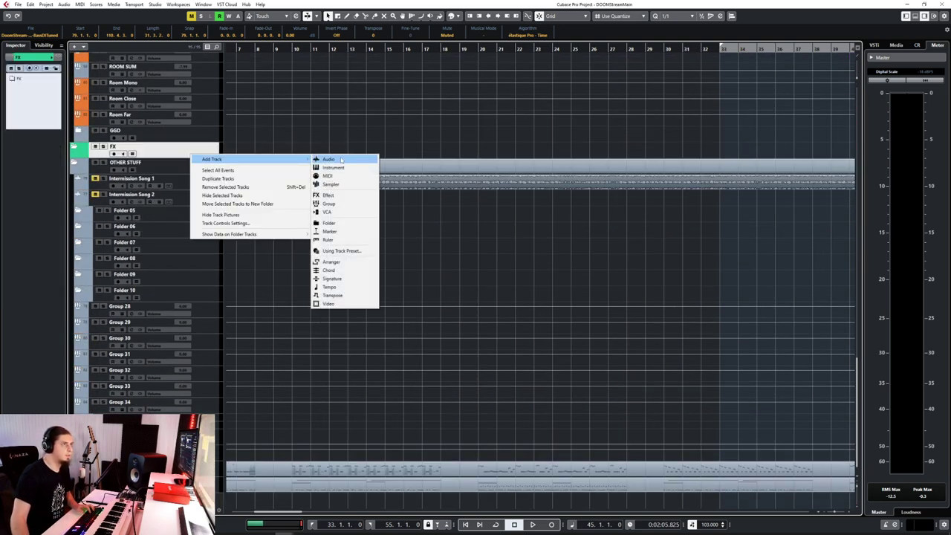
pyautogui.click(386, 159)
pyautogui.click(487, 274)
pyautogui.click(480, 292)
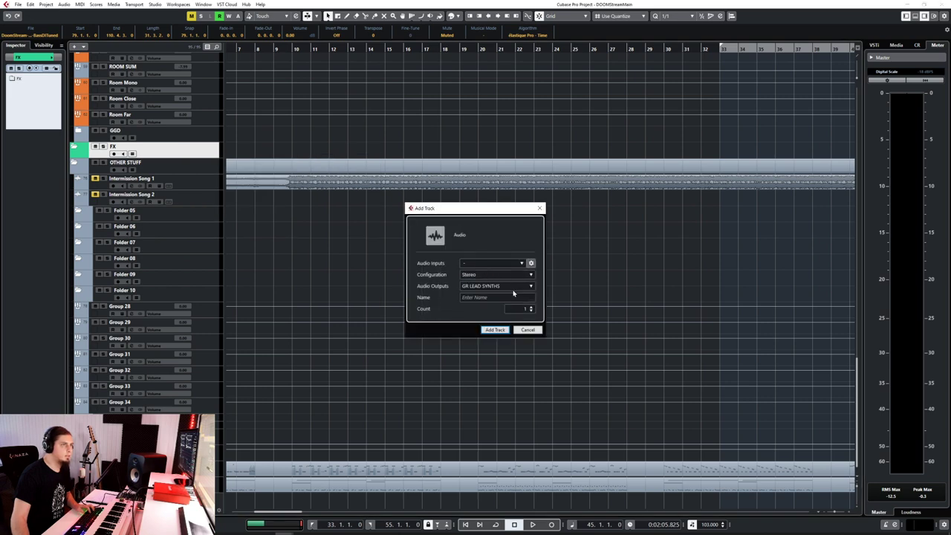
pyautogui.click(496, 286)
pyautogui.write('gr fx')
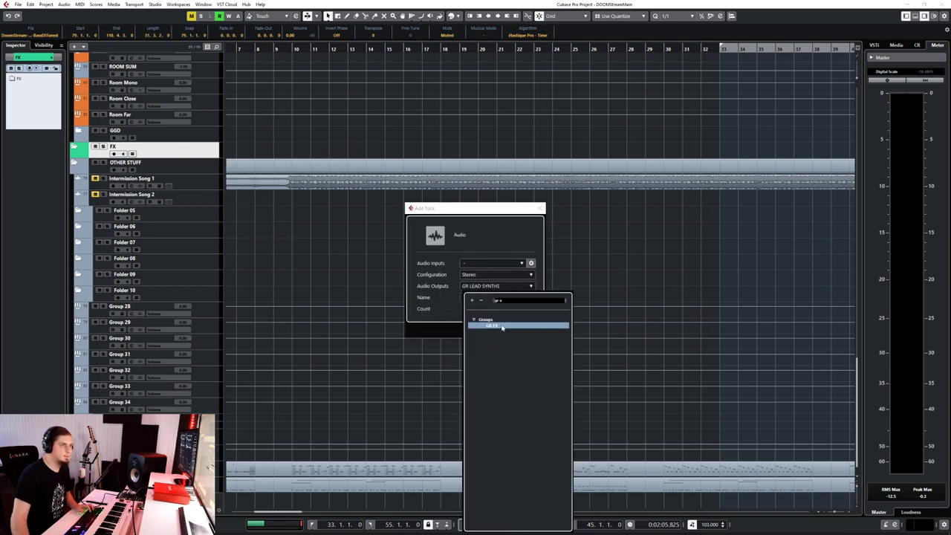
pyautogui.click(499, 326)
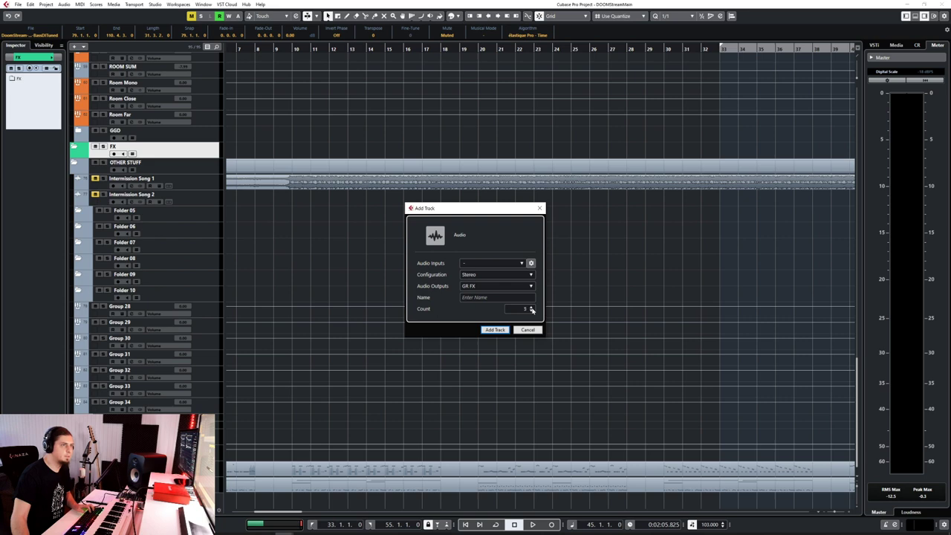
pyautogui.click(495, 329)
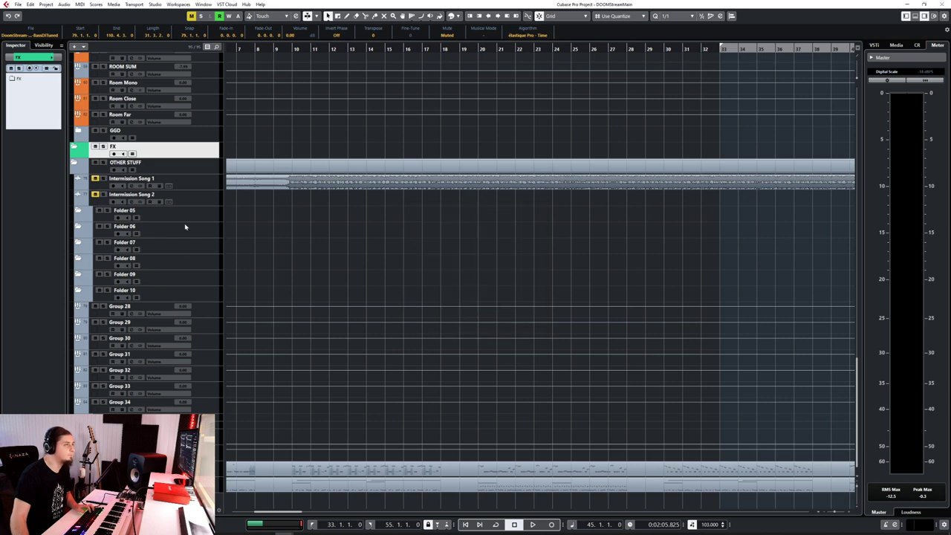
# Colour the Audio 17 track below the FX folder the same green as that folder
pyautogui.scroll(5, 218, 192)
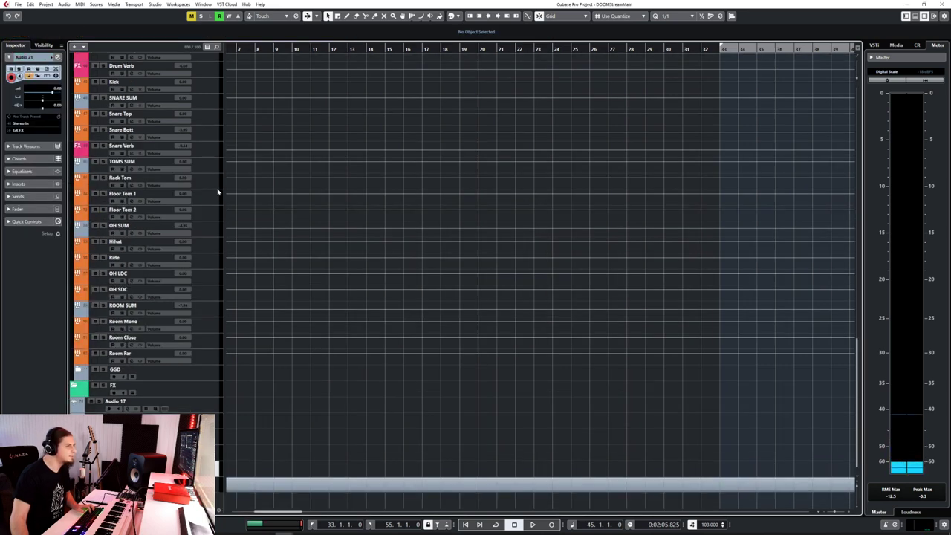
pyautogui.click(191, 407)
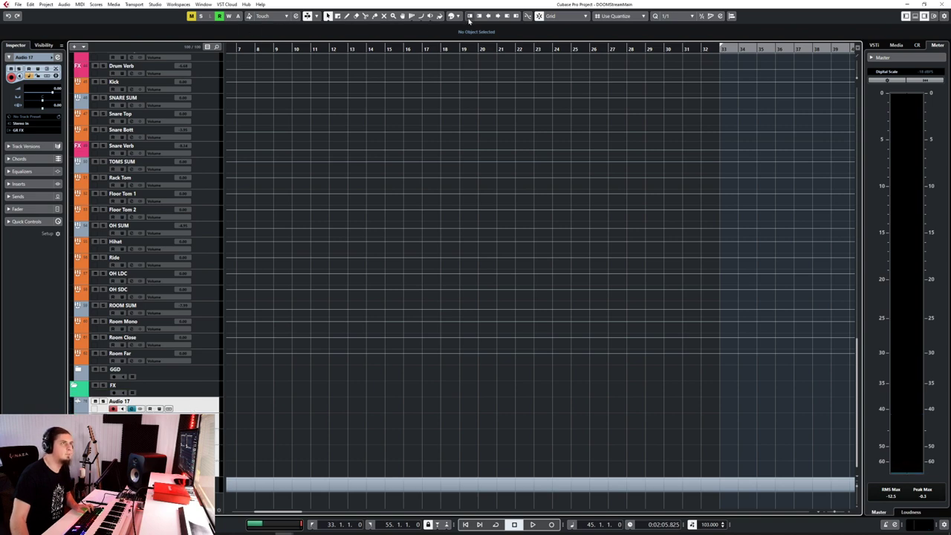
pyautogui.click(457, 17)
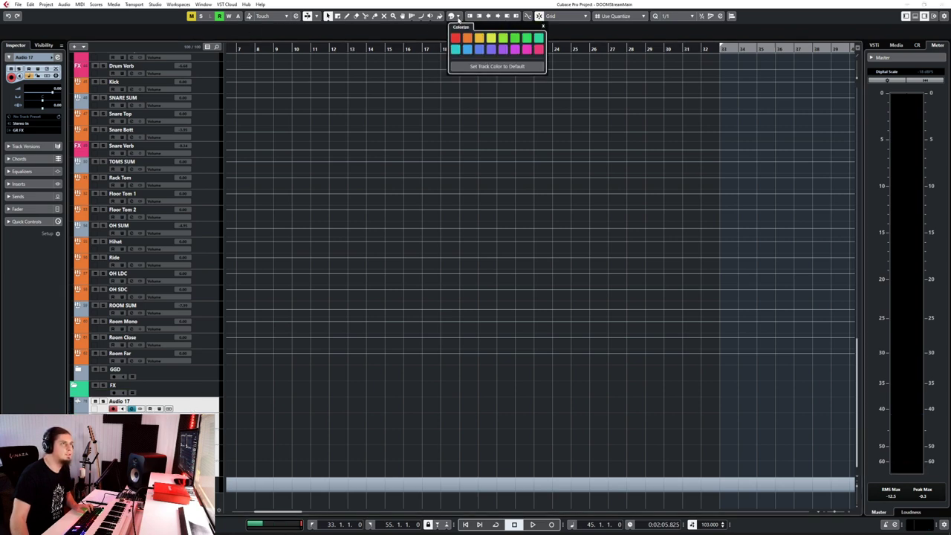
pyautogui.click(538, 38)
# Rename the Audio 17 track as BOOM 1
pyautogui.doubleClick(119, 401)
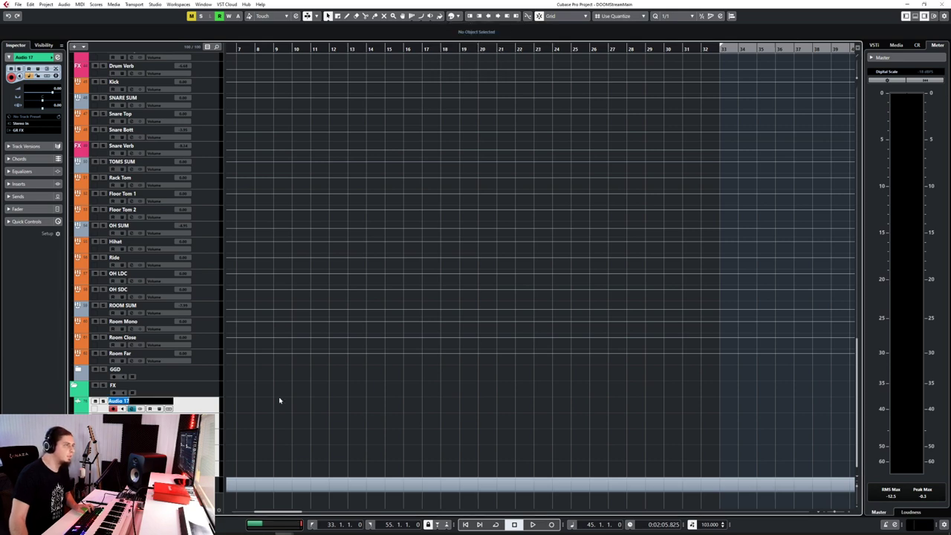
pyautogui.write('Imp')
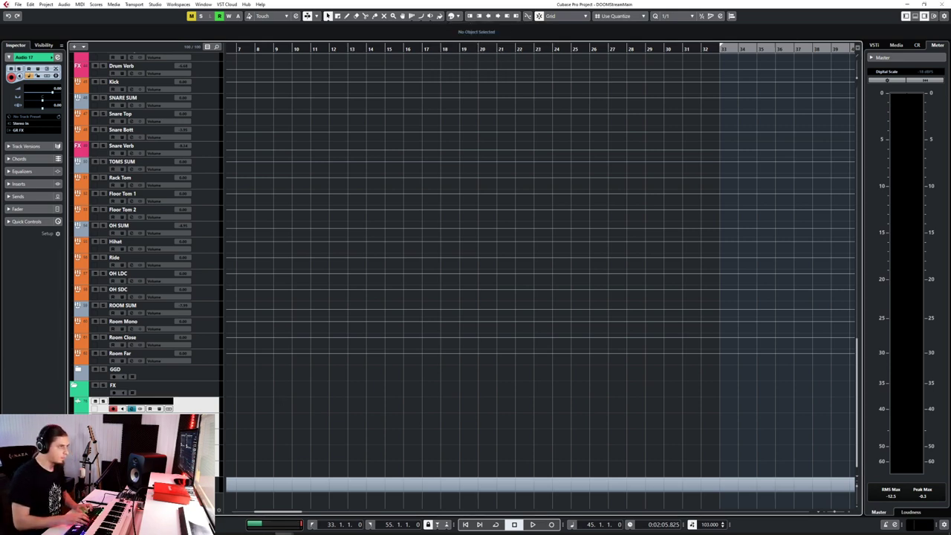
pyautogui.write('M 1')
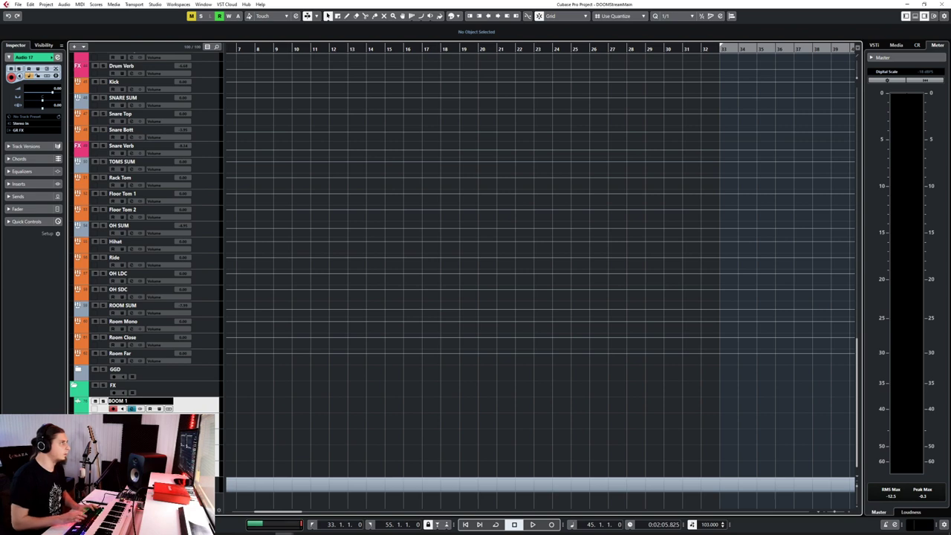
pyautogui.press('Return')
# Rename the first audio track in the FX folder as Impact 01
pyautogui.doubleClick(119, 401)
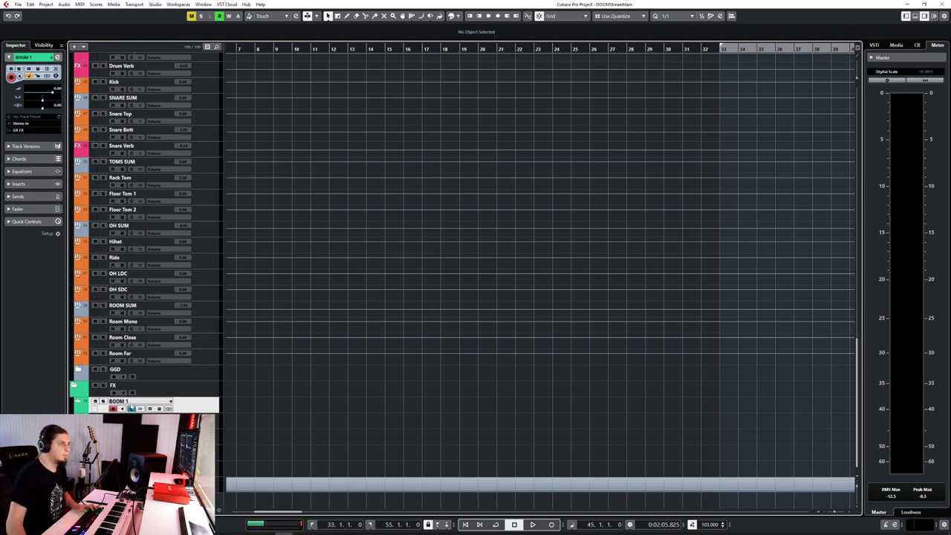
pyautogui.write('Impact 0')
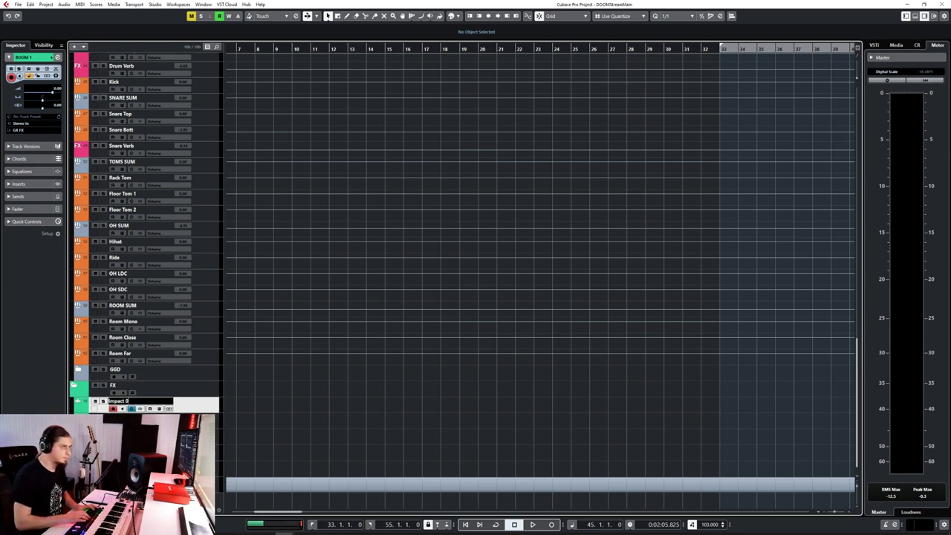
pyautogui.write('1')
pyautogui.press('Return')
# Import the Crunchy String audio sample onto the Impact 01 track at bar 19, where the choir part starts
pyautogui.scroll(5, 383, 366)
pyautogui.scroll(5, 383, 366)
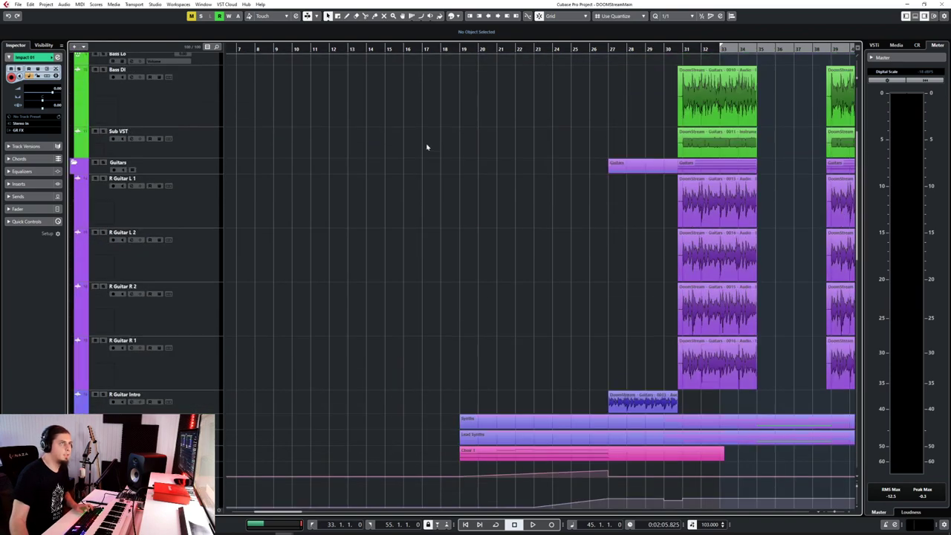
pyautogui.click(461, 49)
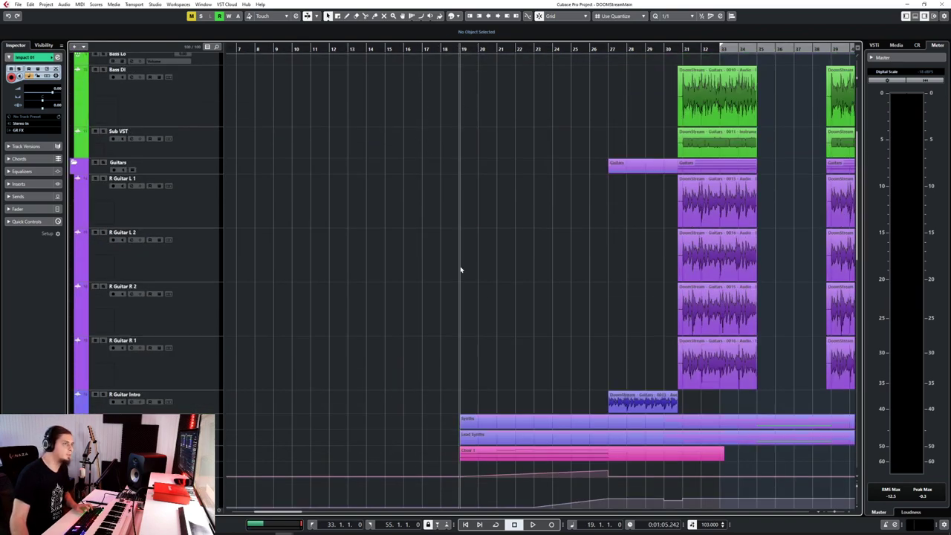
pyautogui.scroll(-10, 459, 271)
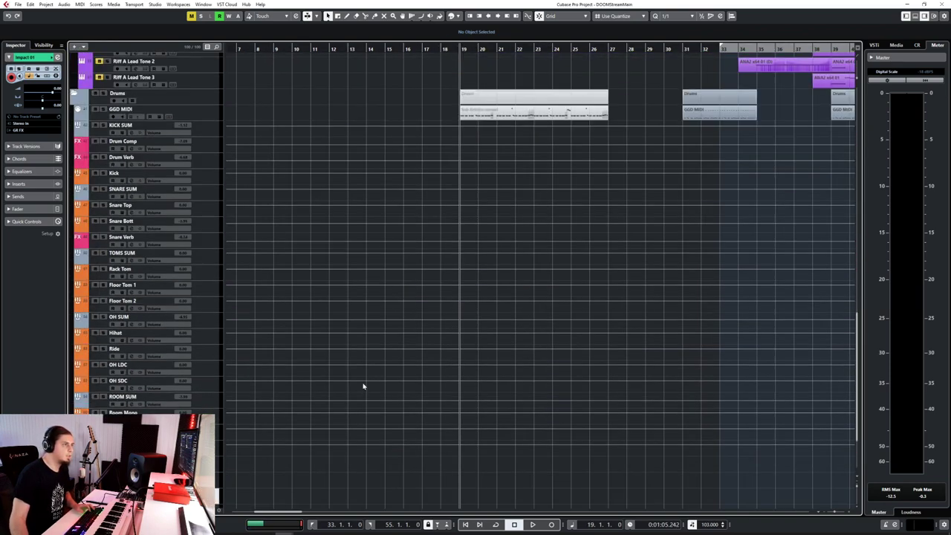
pyautogui.scroll(-3, 171, 399)
pyautogui.click(18, 4)
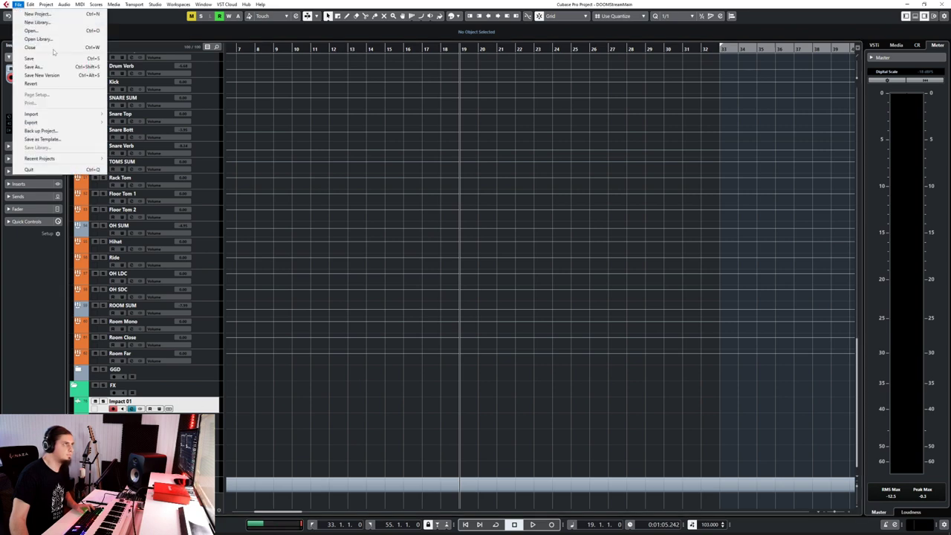
pyautogui.click(508, 203)
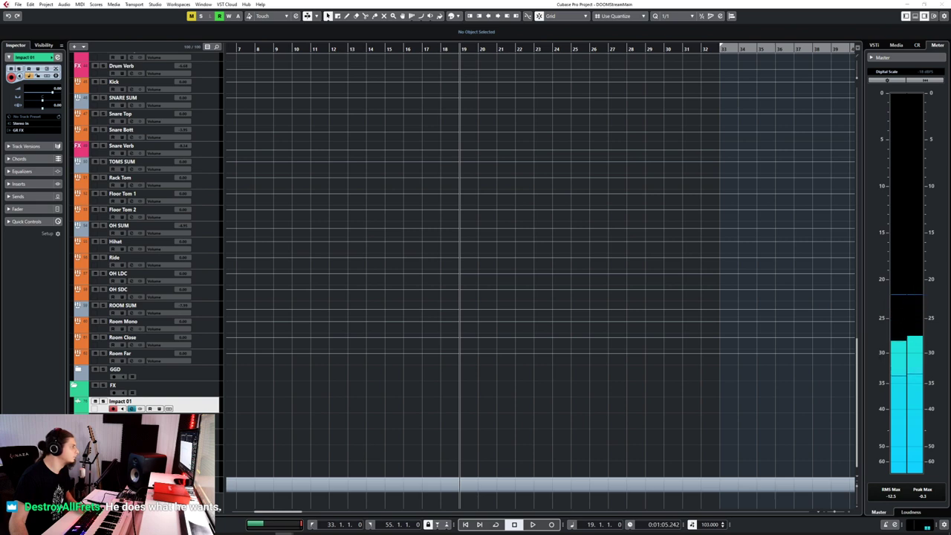
pyautogui.click(501, 308)
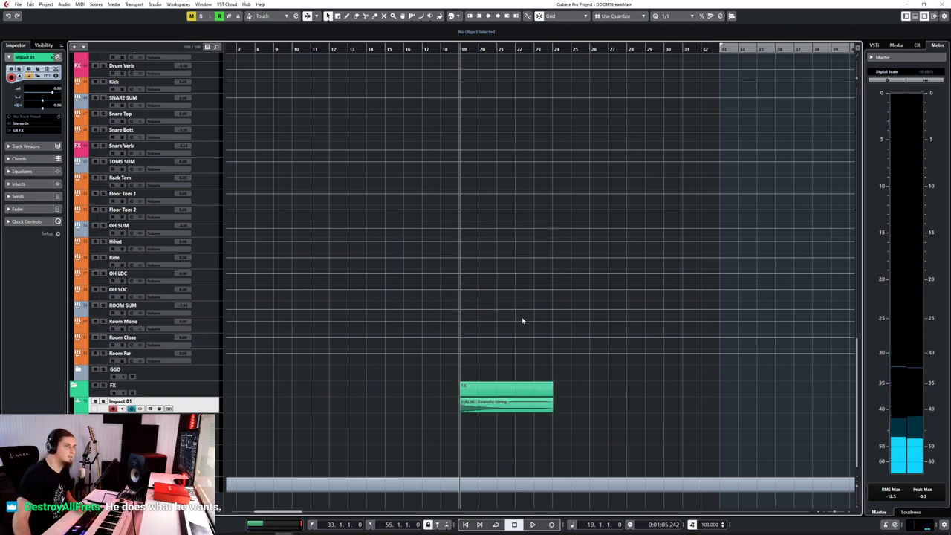
# Nudge the HALVIE - Crunchy String clip on the Impact 01 track slightly earlier with snapping off, so it starts at 18.4.4.114
pyautogui.scroll(5, 496, 414)
pyautogui.scroll(-6, 496, 413)
pyautogui.scroll(5, 496, 414)
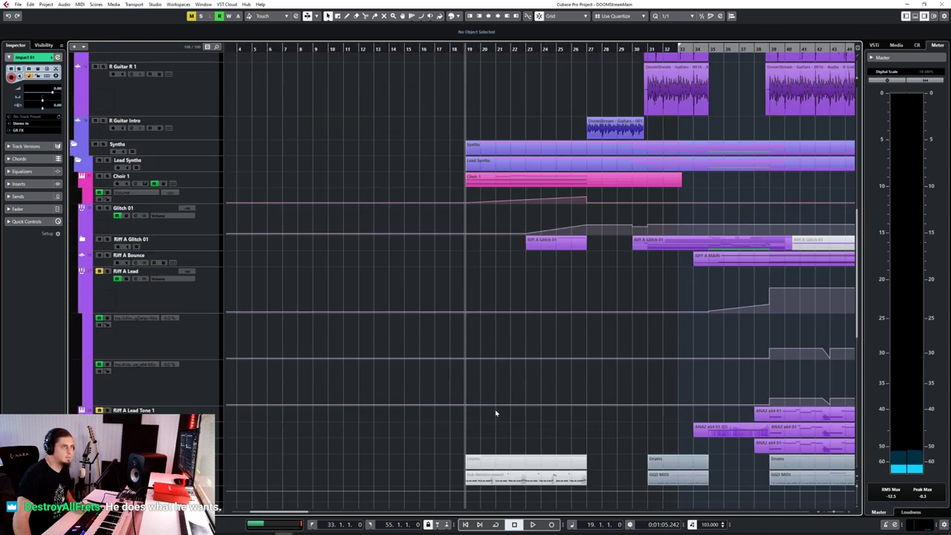
pyautogui.scroll(-5, 496, 414)
pyautogui.scroll(6, 493, 409)
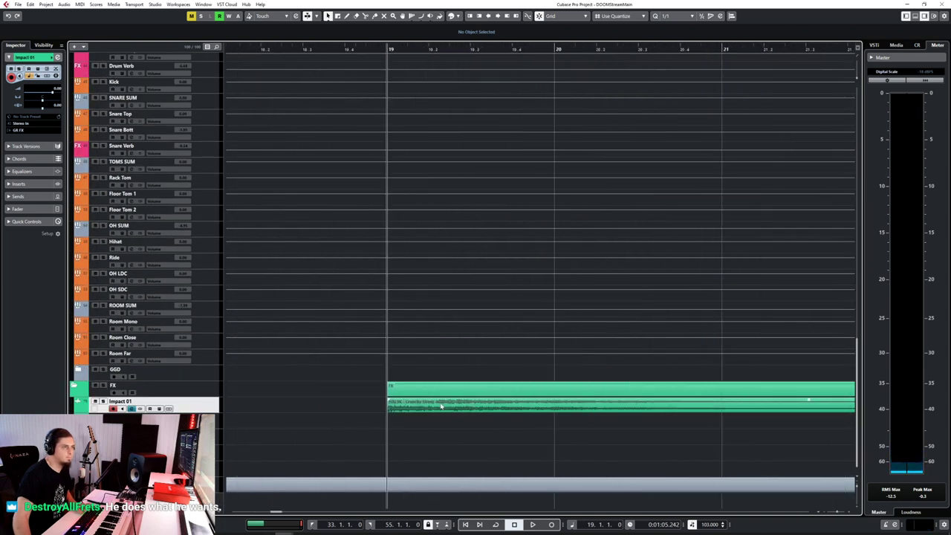
pyautogui.scroll(4, 441, 406)
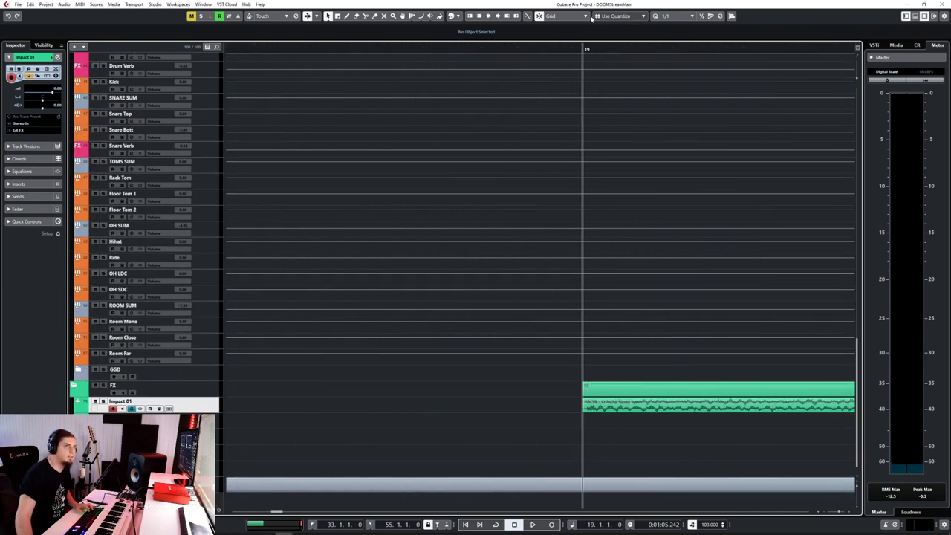
pyautogui.scroll(2, 609, 395)
pyautogui.scroll(2, 609, 394)
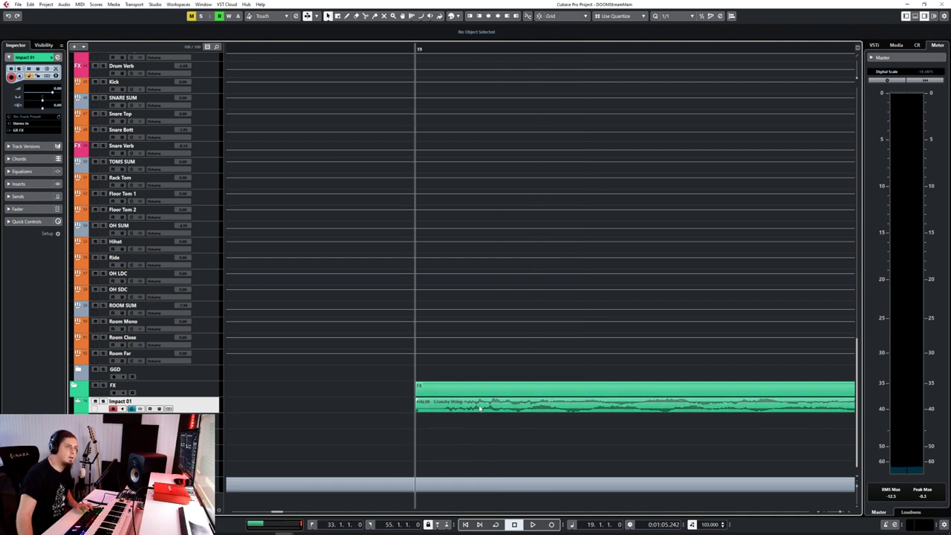
pyautogui.moveTo(466, 411); pyautogui.dragTo(438, 412)
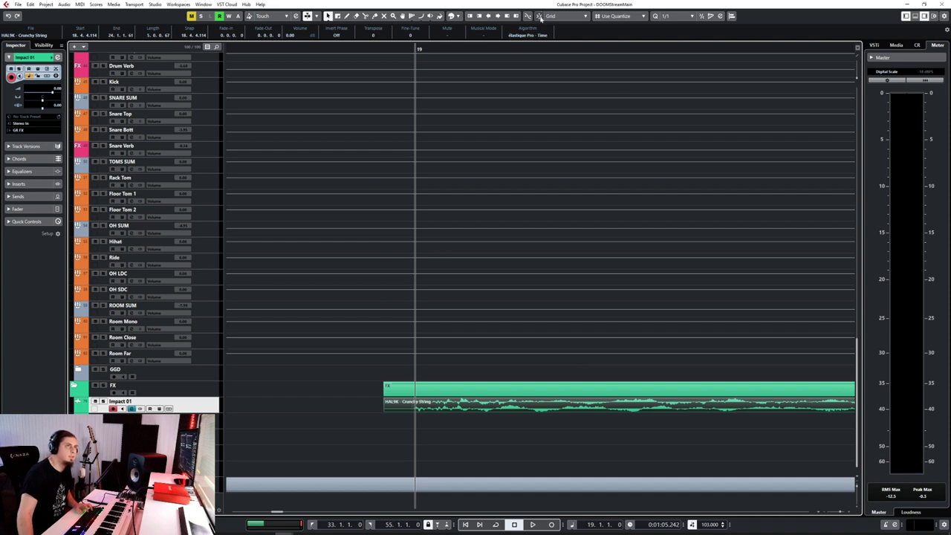
pyautogui.scroll(-3, 533, 402)
pyautogui.scroll(-3, 533, 402)
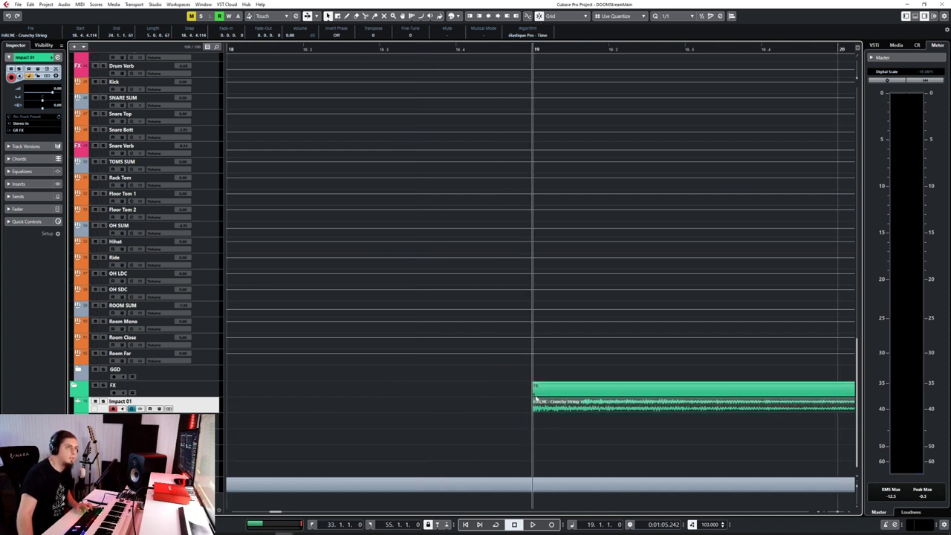
pyautogui.scroll(-2, 570, 421)
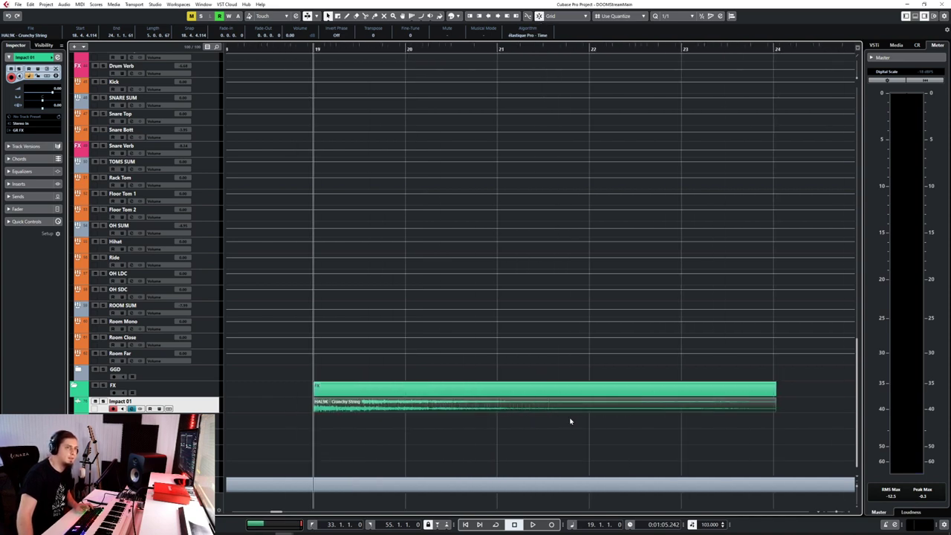
# Set the quantize grid to 1/4 and draw an empty one-beat part at 18.3 on the Impact 01 track
pyautogui.hscroll(-4, 568, 420)
pyautogui.click(676, 15)
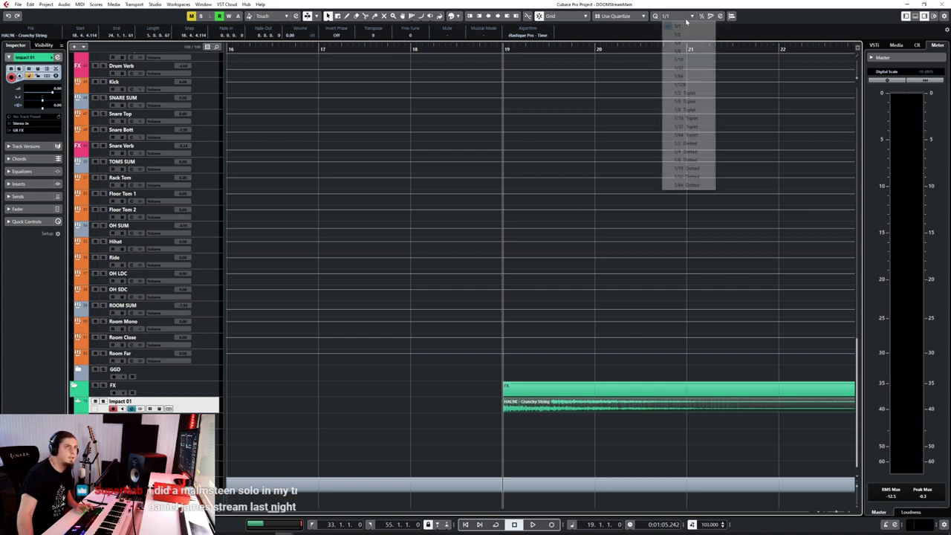
pyautogui.click(677, 51)
pyautogui.scroll(3, 512, 401)
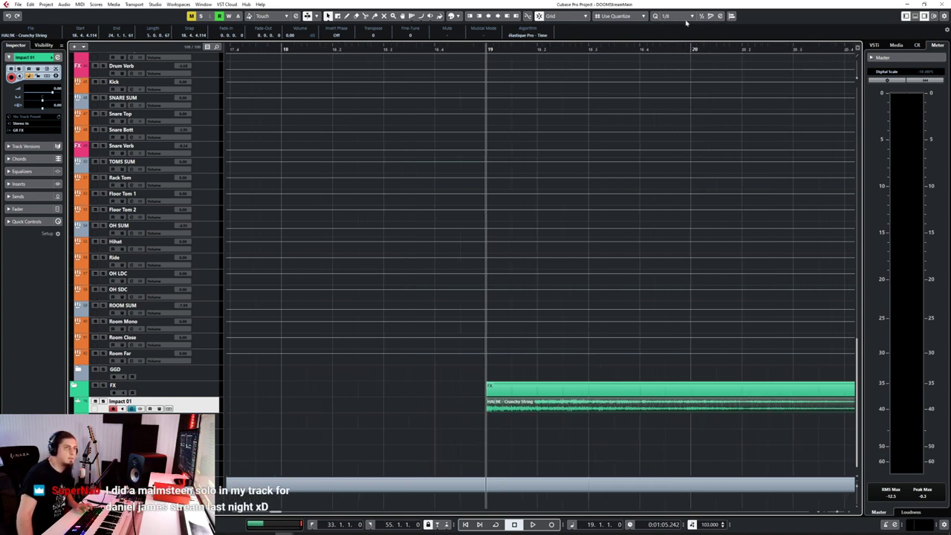
pyautogui.click(676, 16)
pyautogui.click(677, 42)
pyautogui.rightClick(434, 393)
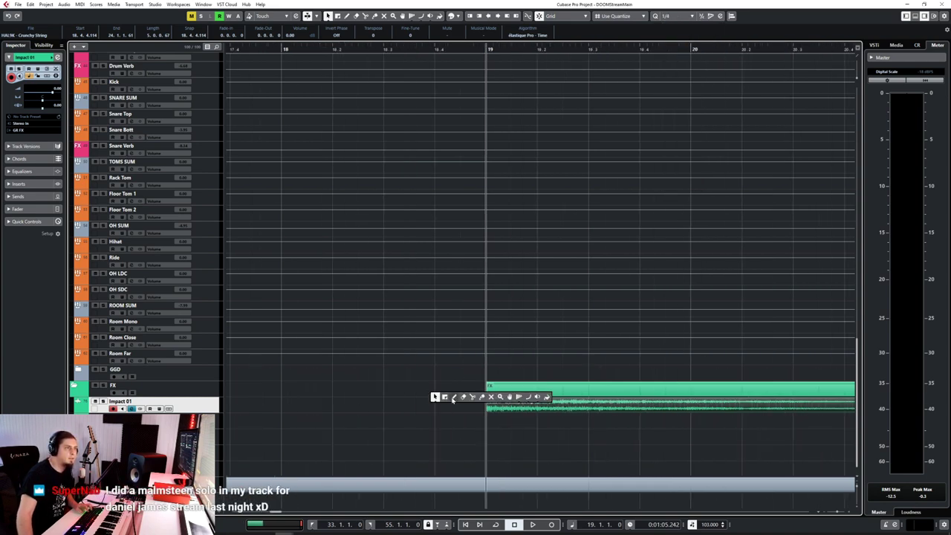
pyautogui.click(450, 398)
pyautogui.click(396, 403)
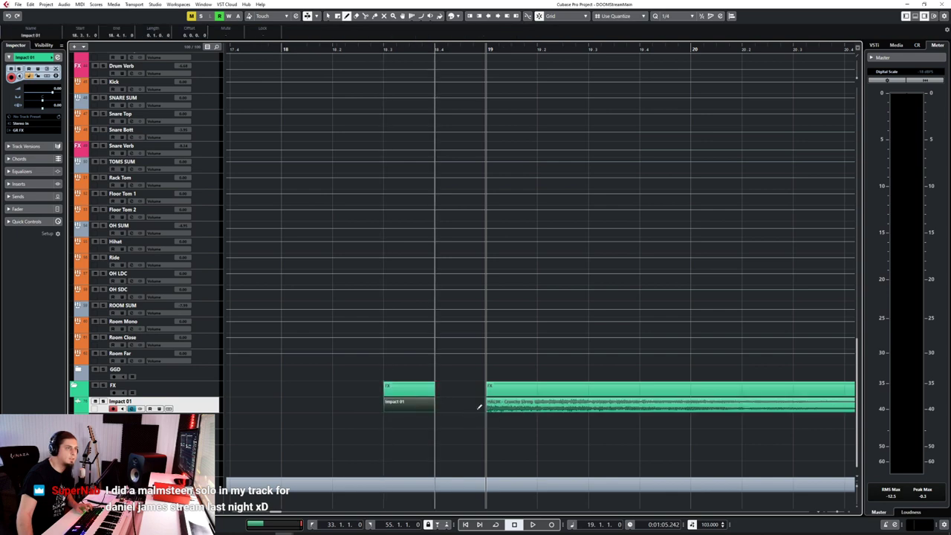
# Play the impact from bar 18 and lower the Impact 01 track's volume to -20
pyautogui.scroll(-3, 446, 410)
pyautogui.scroll(-3, 462, 413)
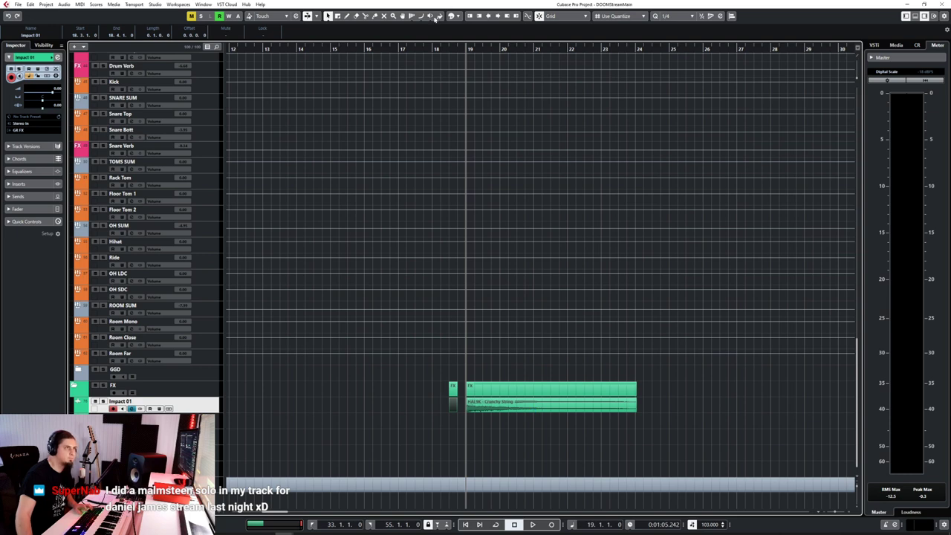
pyautogui.click(430, 51)
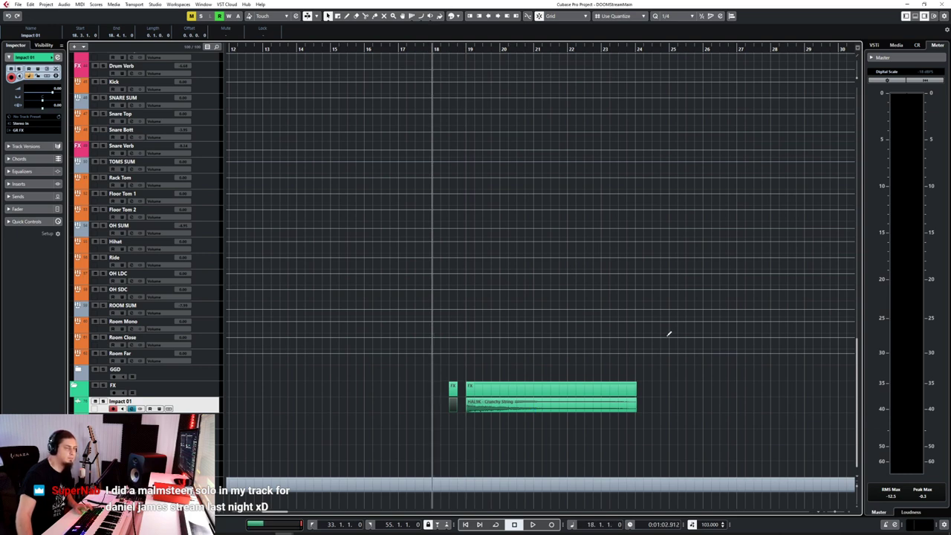
pyautogui.press('space')
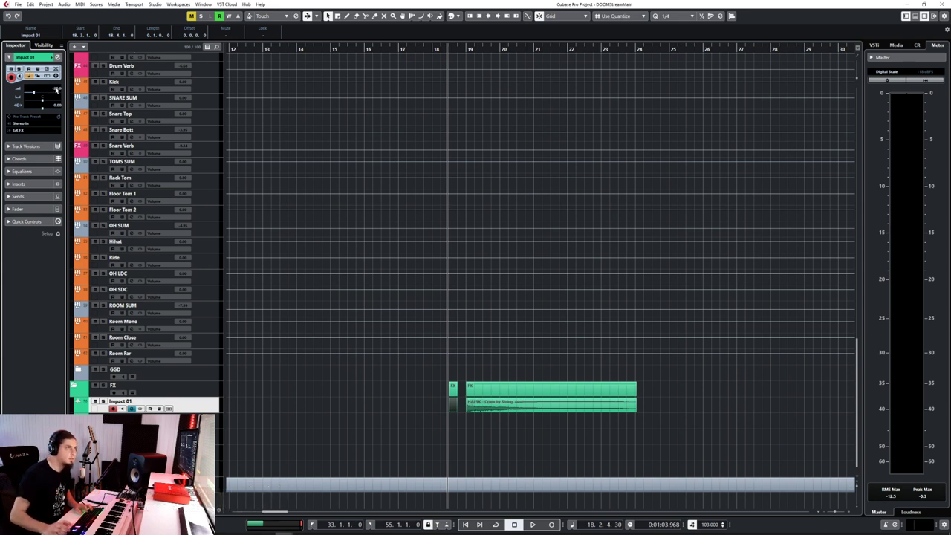
pyautogui.press('space')
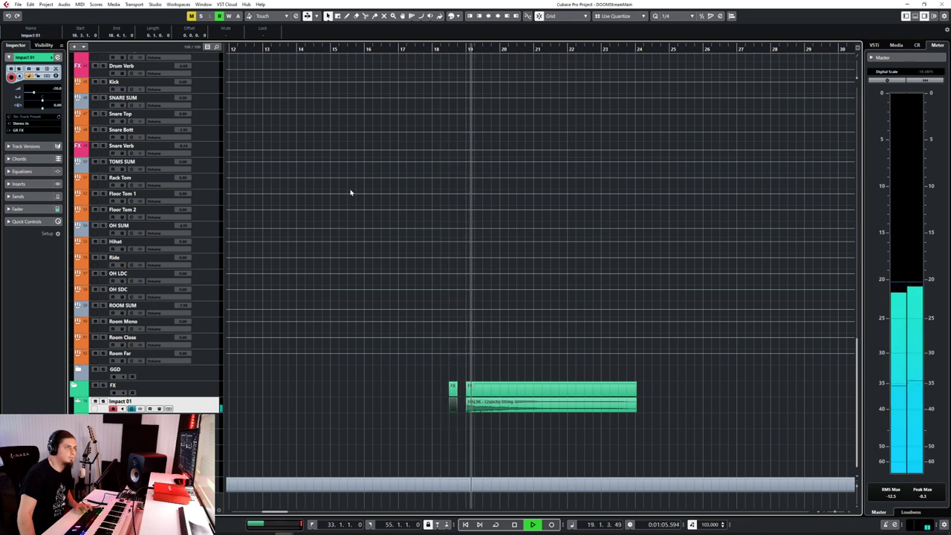
# Shorten the Crunchy String clip to end around bar 21 with a fade-out, and replay it from before bar 18
pyautogui.click(588, 410)
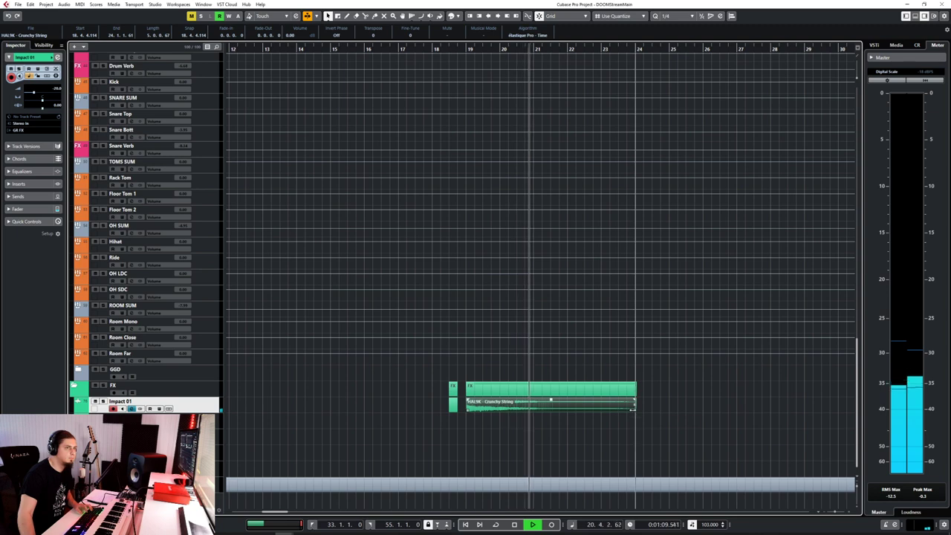
pyautogui.moveTo(634, 408); pyautogui.dragTo(495, 401)
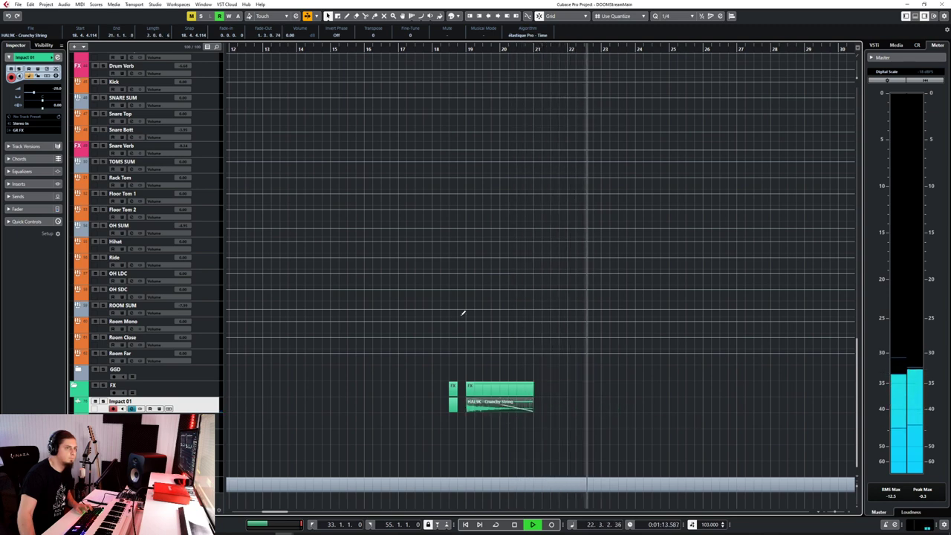
pyautogui.click(422, 48)
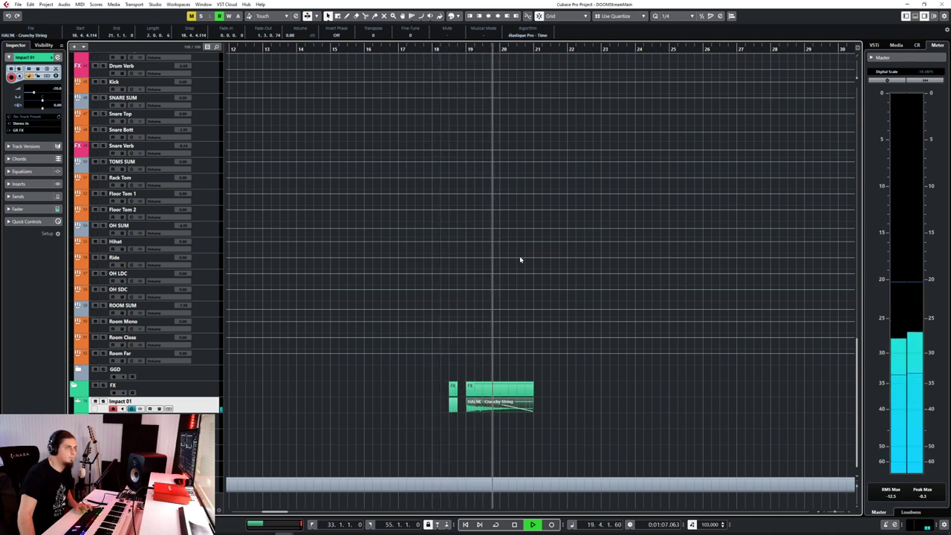
# Copy the empty part and the Crunchy String clip and paste them on the Impact 01 track at 22.3
pyautogui.click(491, 390)
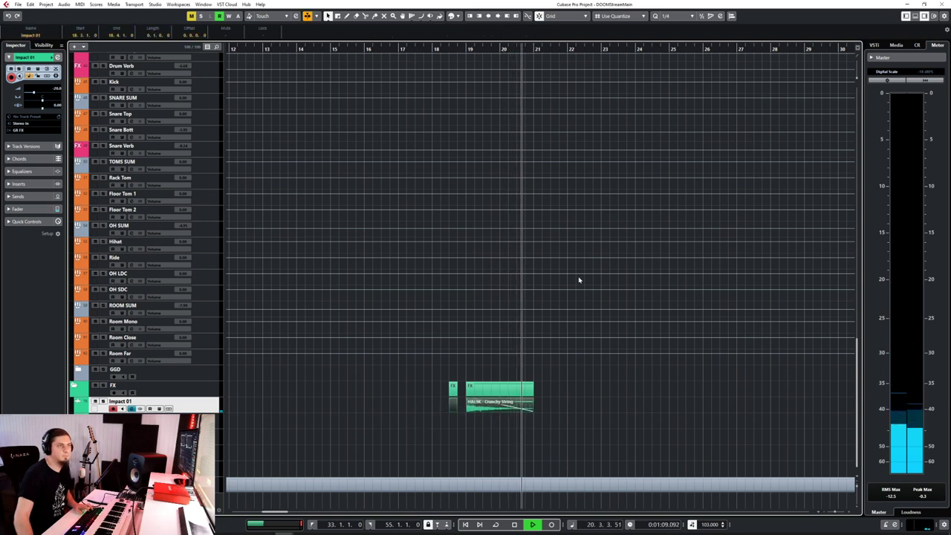
pyautogui.press('space')
pyautogui.click(585, 48)
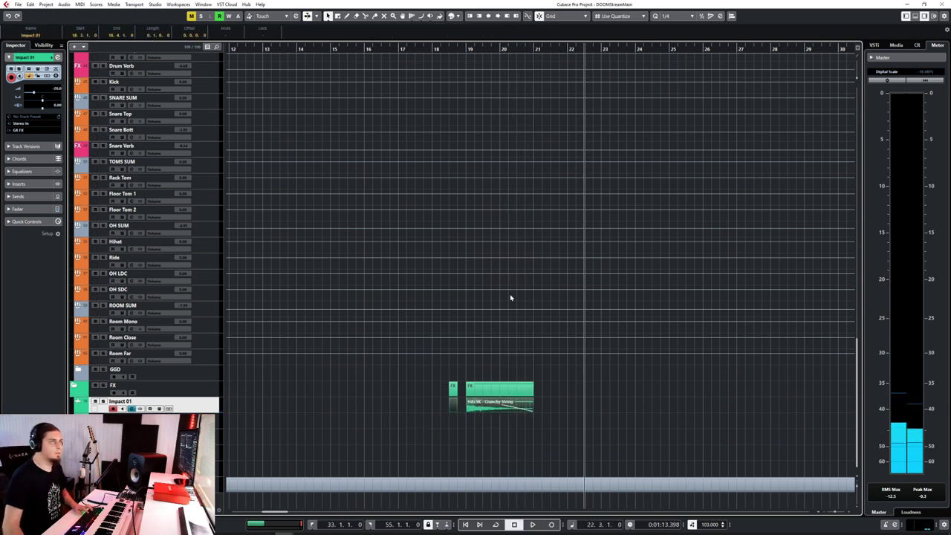
pyautogui.hotkey('ctrl', 'v')
pyautogui.hscroll(5, 688, 360)
pyautogui.scroll(5, 501, 361)
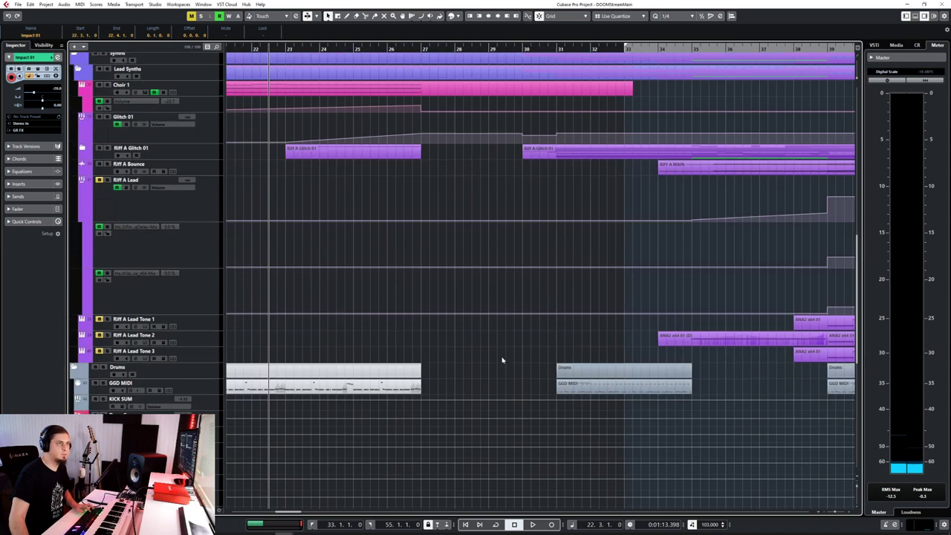
pyautogui.scroll(3, 501, 360)
pyautogui.scroll(-10, 501, 360)
pyautogui.hscroll(-5, 498, 360)
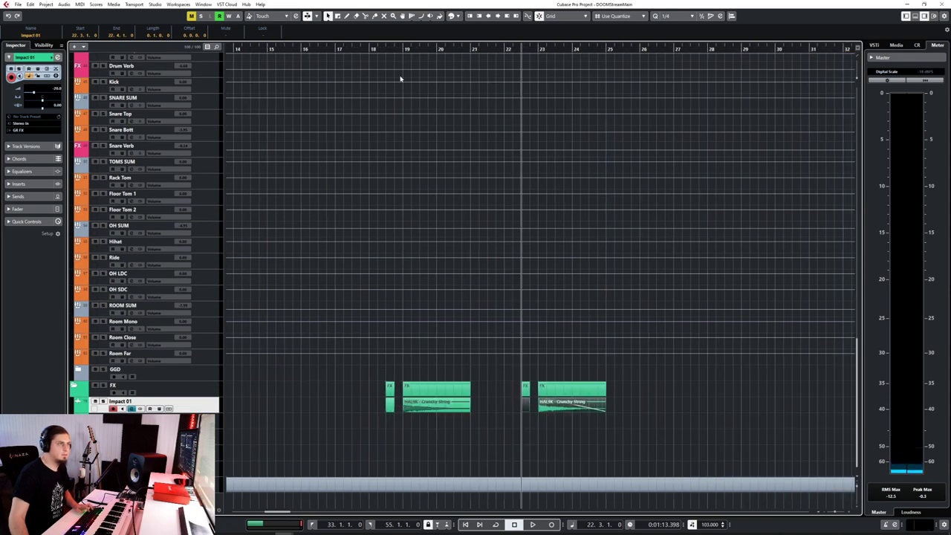
# Add an audio track named BOOM below Impact 01 and import the REV-TSOR1 Sub Drops 01 sample onto it at bar 18
pyautogui.click(370, 49)
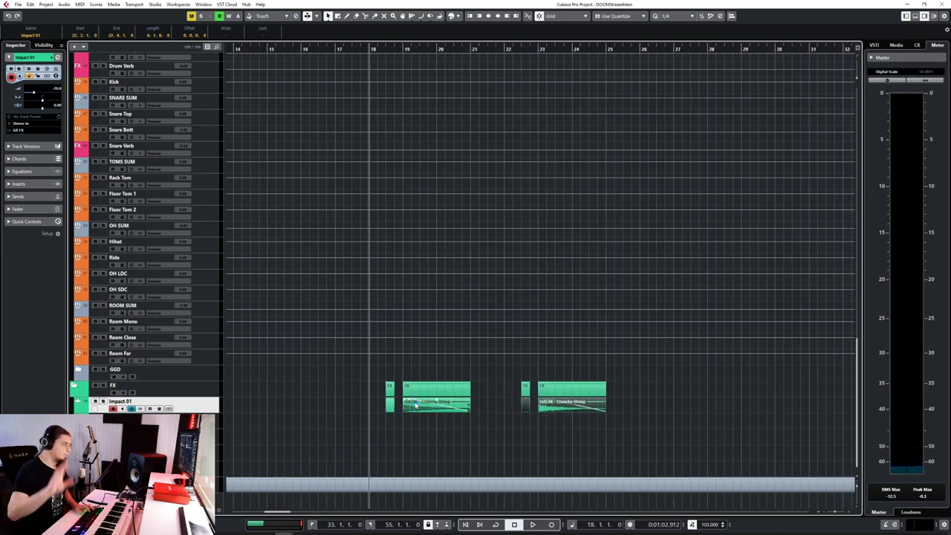
pyautogui.click(227, 435)
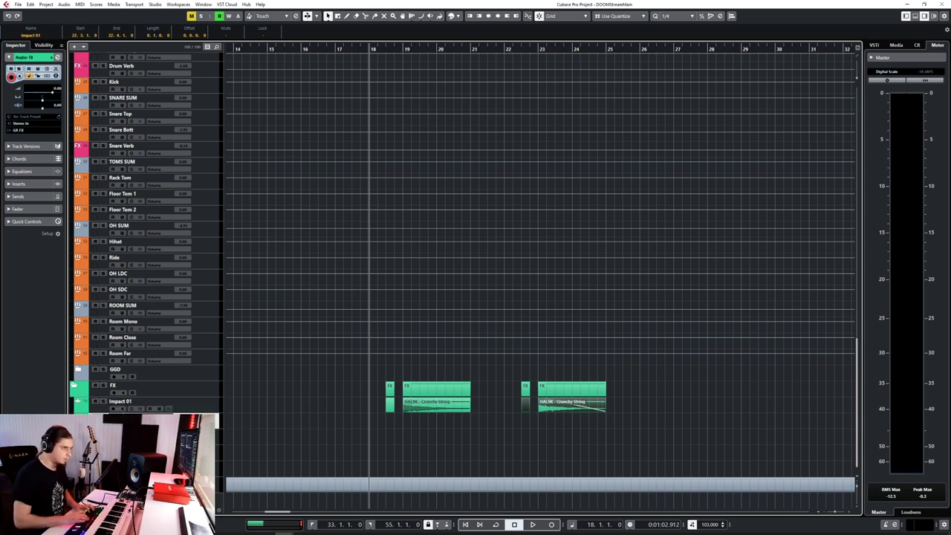
pyautogui.click(17, 4)
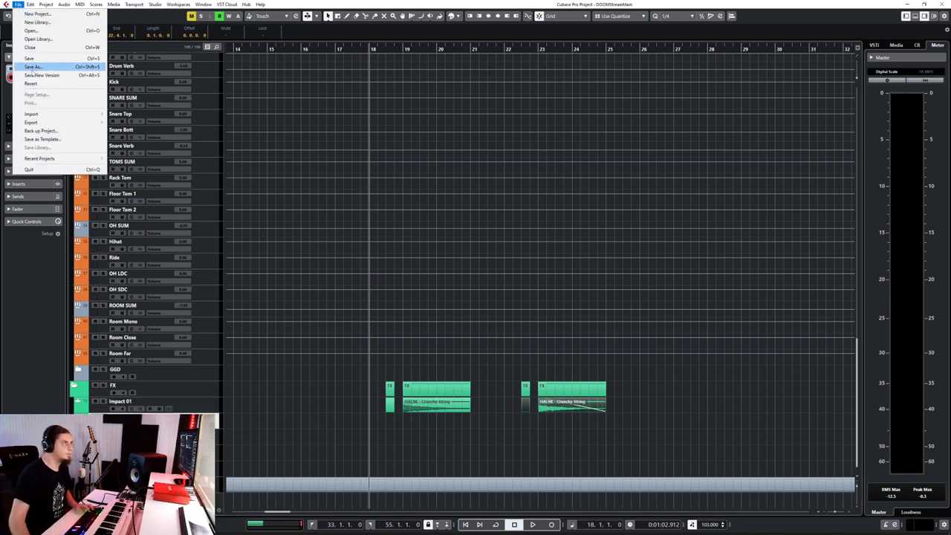
pyautogui.click(134, 114)
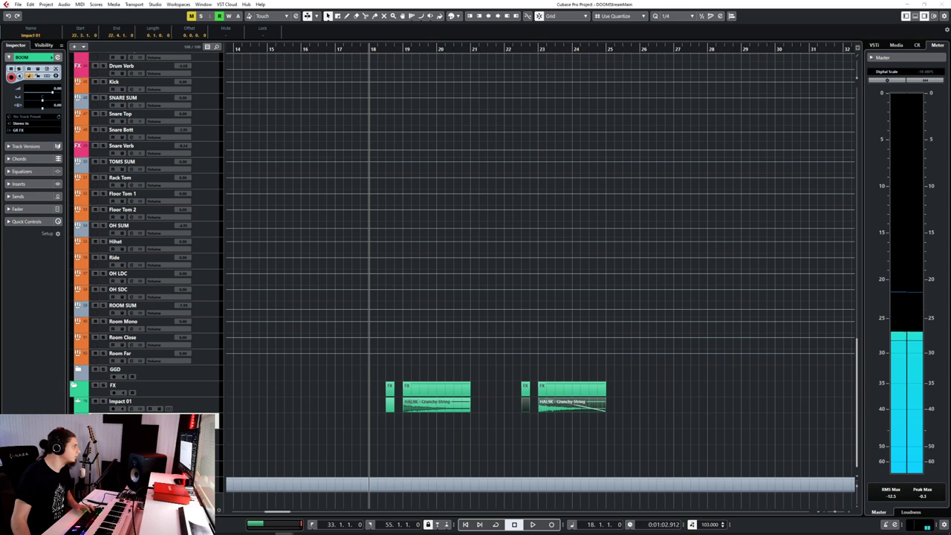
pyautogui.moveTo(950, 305); pyautogui.dragTo(456, 305)
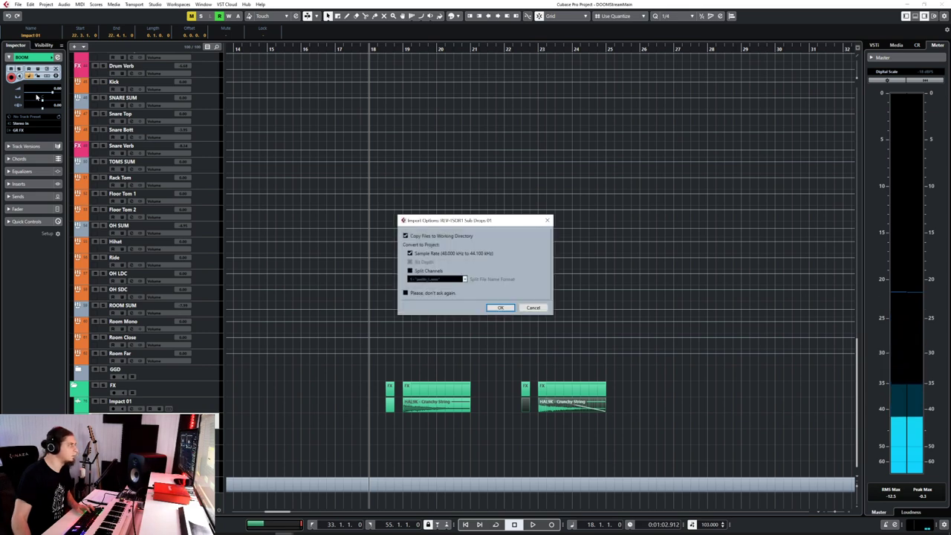
pyautogui.click(500, 307)
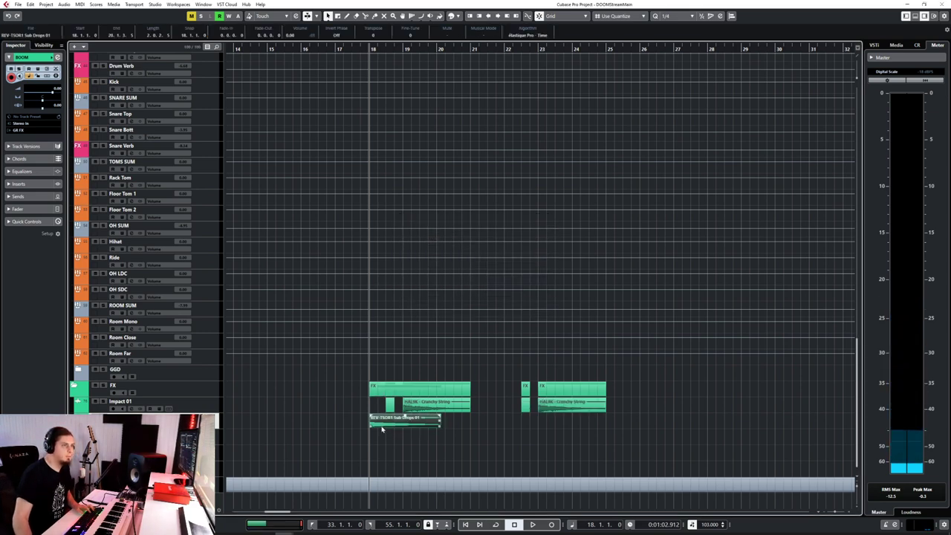
# Move the Sub Drops clip to bar 19 and lower the BOOM track's volume to -10
pyautogui.moveTo(382, 425); pyautogui.dragTo(416, 430)
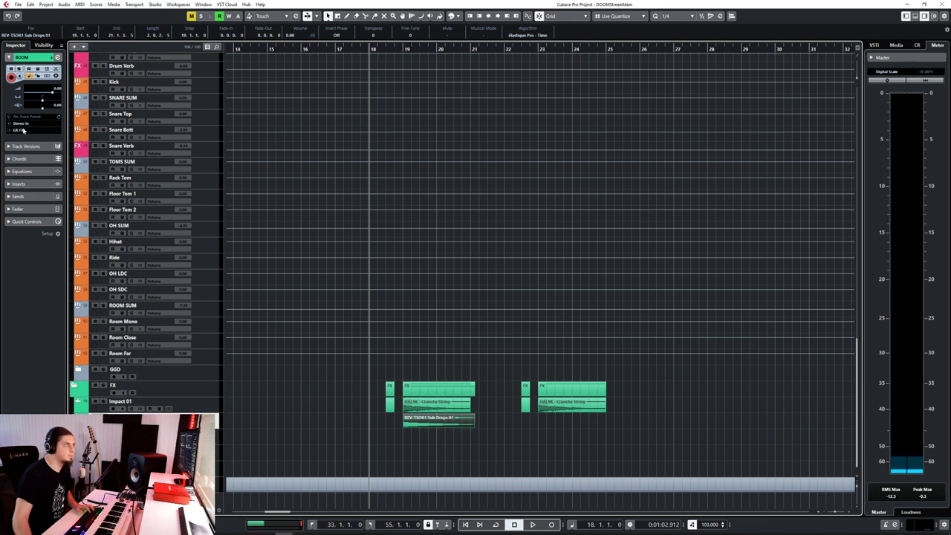
pyautogui.keyDown('ctrl'); pyautogui.scroll(3, 409, 432); pyautogui.keyUp('ctrl')
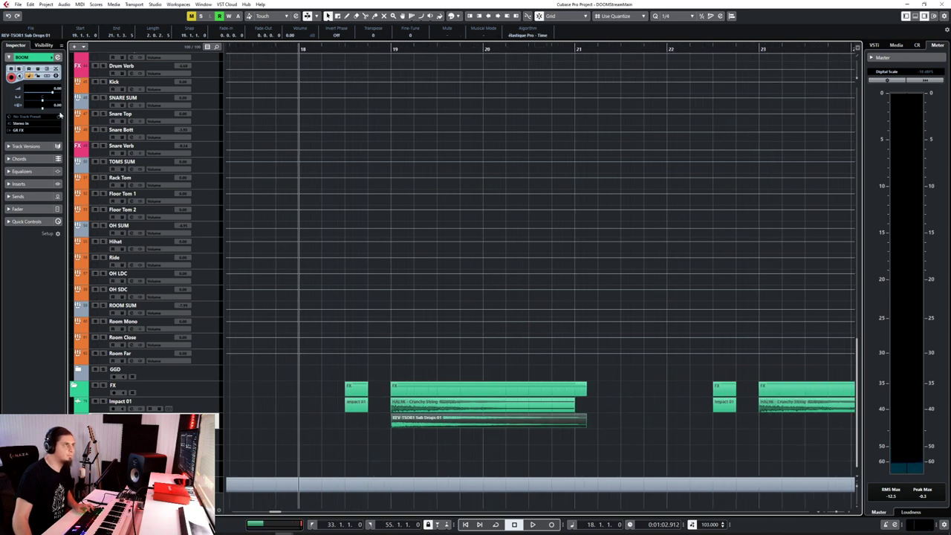
pyautogui.scroll(-5, 61, 90)
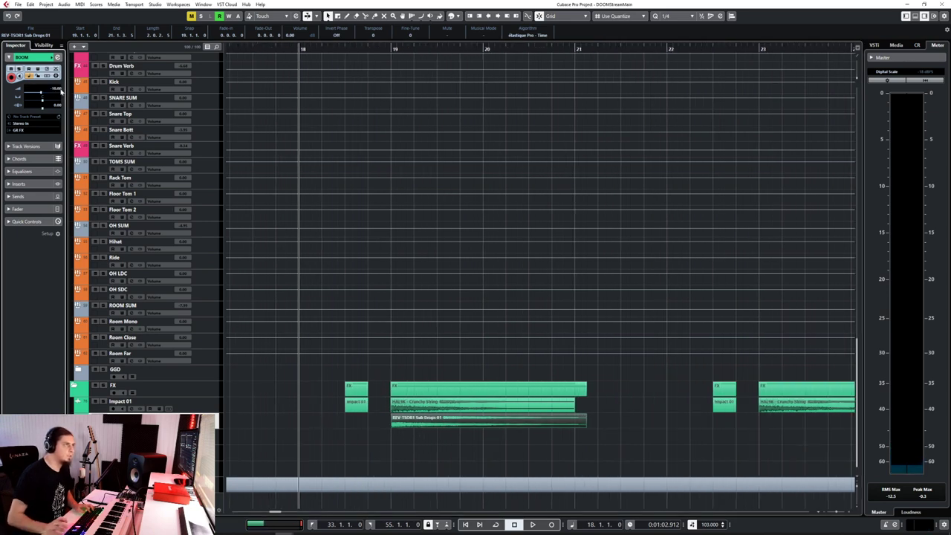
# Nudge the Sub Drops clip slightly earlier with snapping off, so it starts at 18.4.4.118
pyautogui.keyDown('ctrl'); pyautogui.scroll(6, 392, 432); pyautogui.keyUp('ctrl')
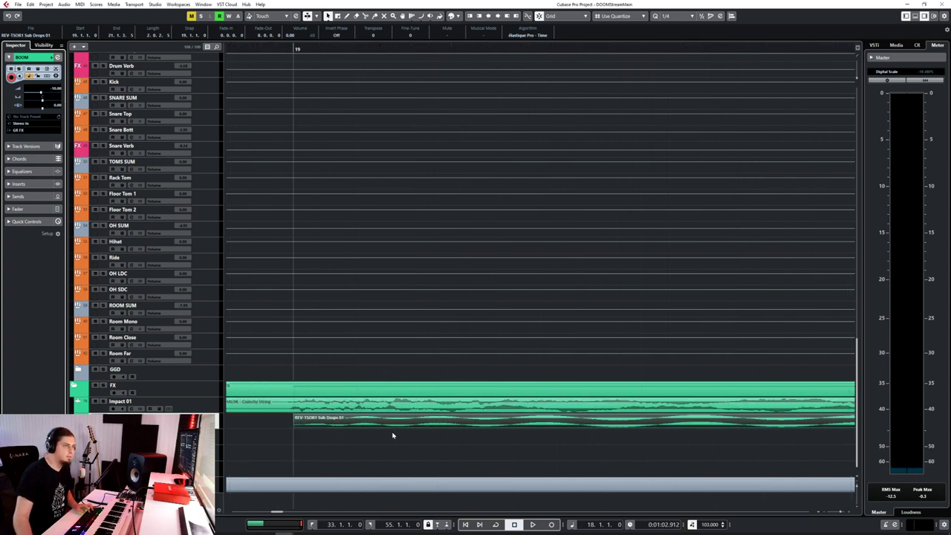
pyautogui.keyDown('ctrl'); pyautogui.scroll(-2, 393, 435); pyautogui.keyUp('ctrl')
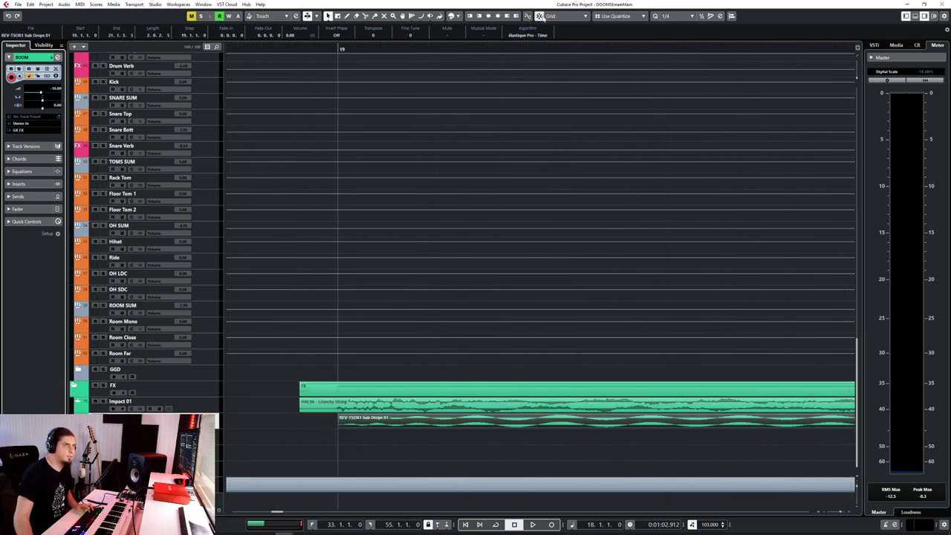
pyautogui.click(357, 421)
pyautogui.moveTo(354, 426); pyautogui.dragTo(347, 433)
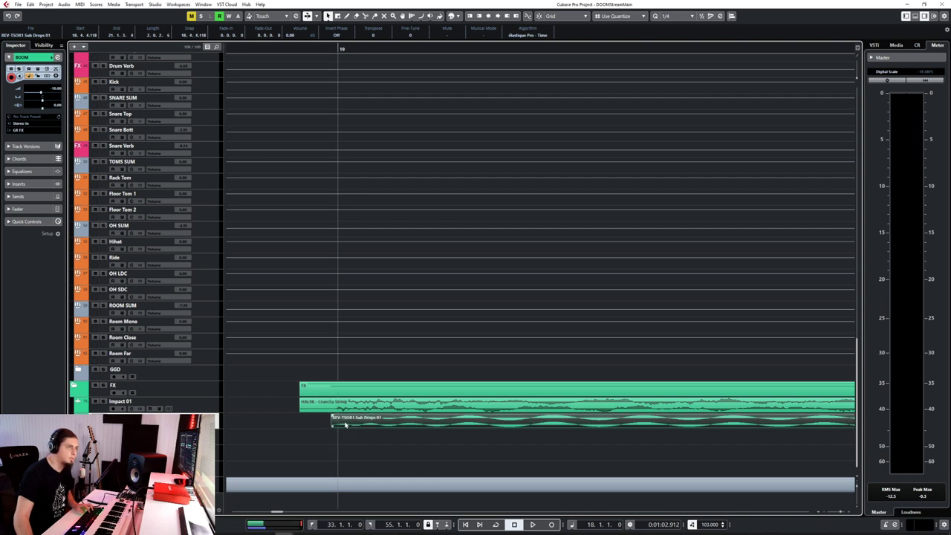
pyautogui.keyDown('ctrl'); pyautogui.scroll(3, 345, 423); pyautogui.keyUp('ctrl')
pyautogui.keyDown('ctrl'); pyautogui.scroll(-3, 346, 423); pyautogui.keyUp('ctrl')
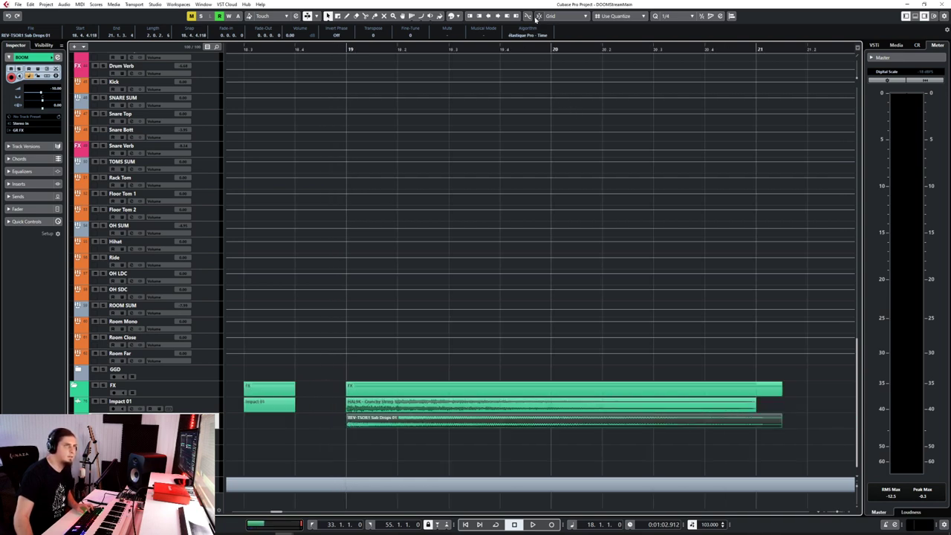
# Turn snapping back on and draw an empty part on the BOOM track from 18.3 to 18.4
pyautogui.rightClick(328, 332)
pyautogui.click(345, 332)
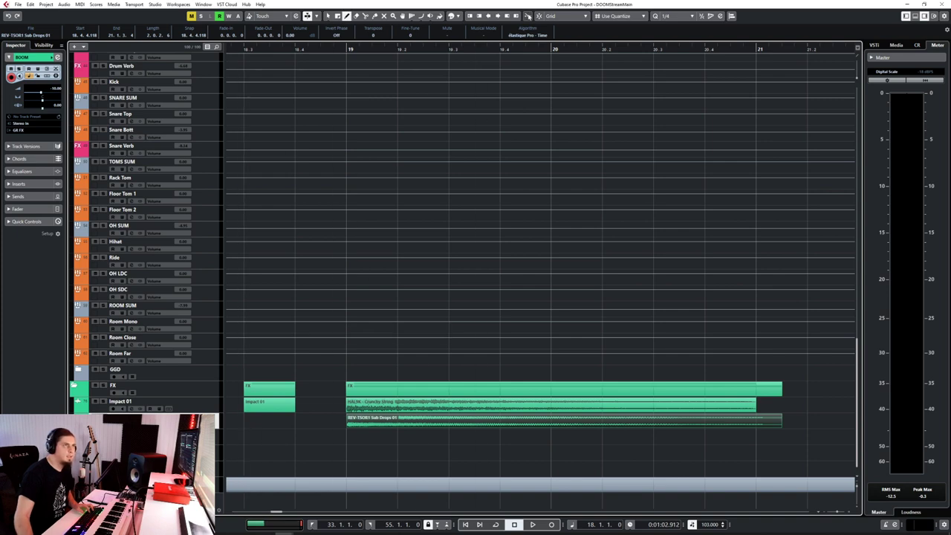
pyautogui.click(538, 17)
pyautogui.moveTo(256, 430); pyautogui.dragTo(296, 427)
pyautogui.press('1')
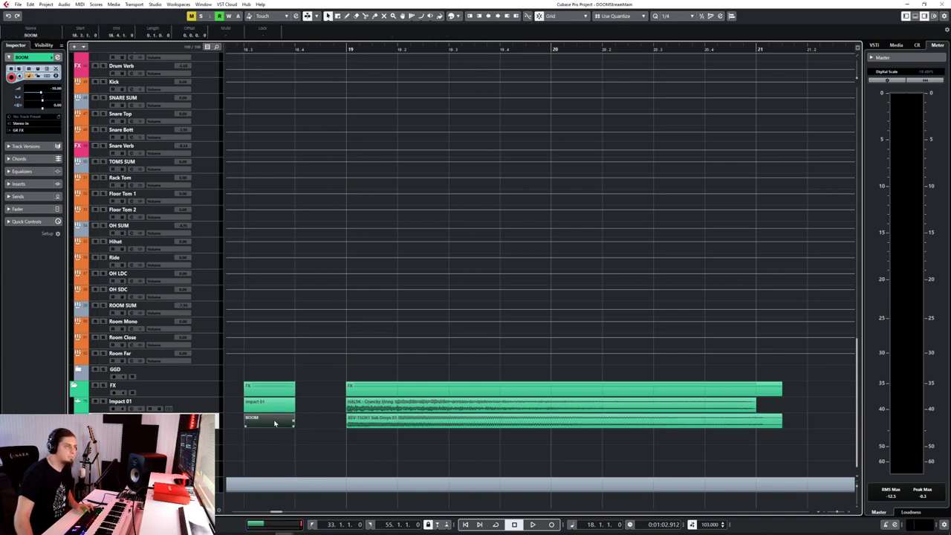
# Insert the GTune tuner on the BOOM track and play the sub drop to check its pitch
pyautogui.click(26, 184)
pyautogui.click(22, 121)
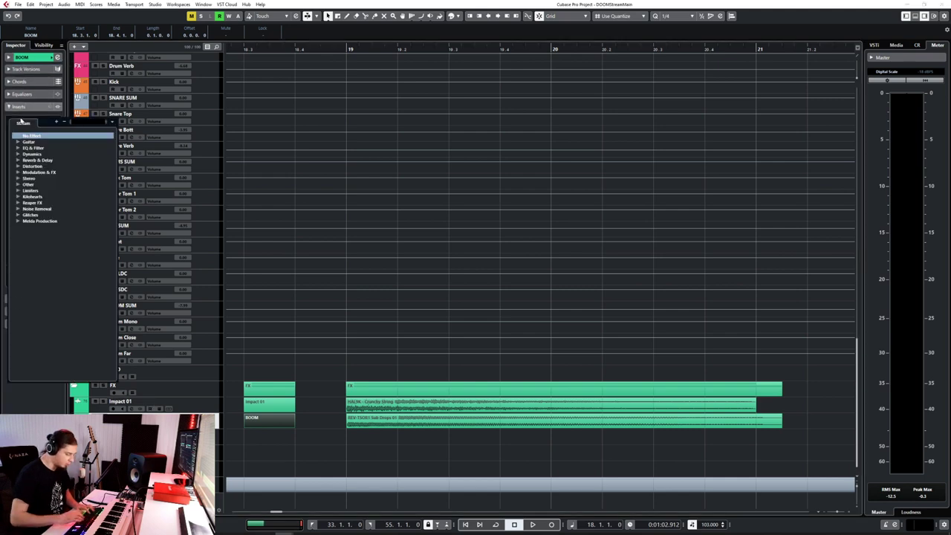
pyautogui.write('gtune')
pyautogui.press('Return')
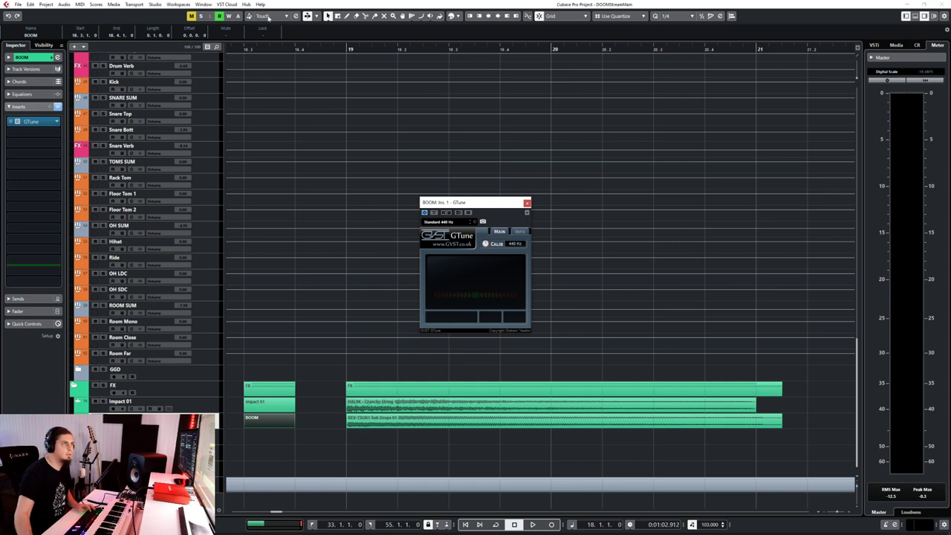
pyautogui.press('space')
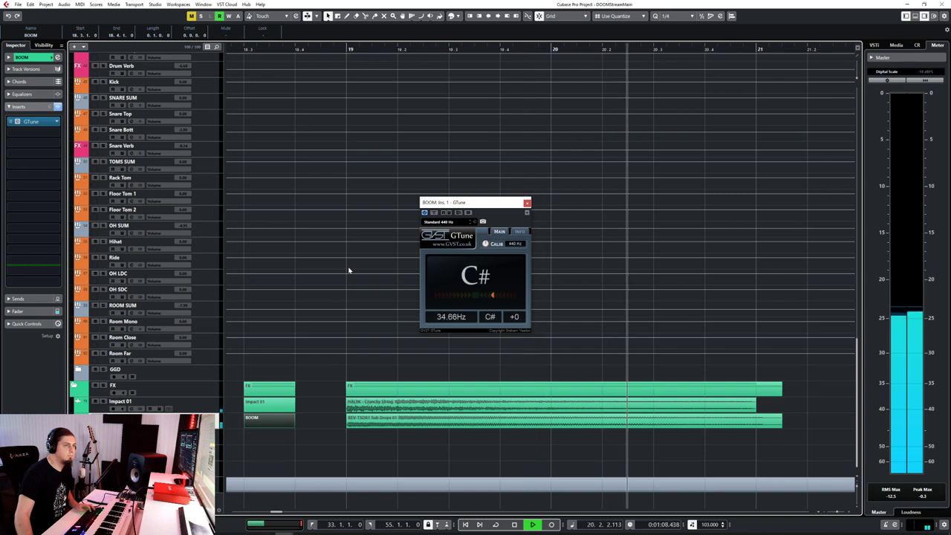
pyautogui.press('space')
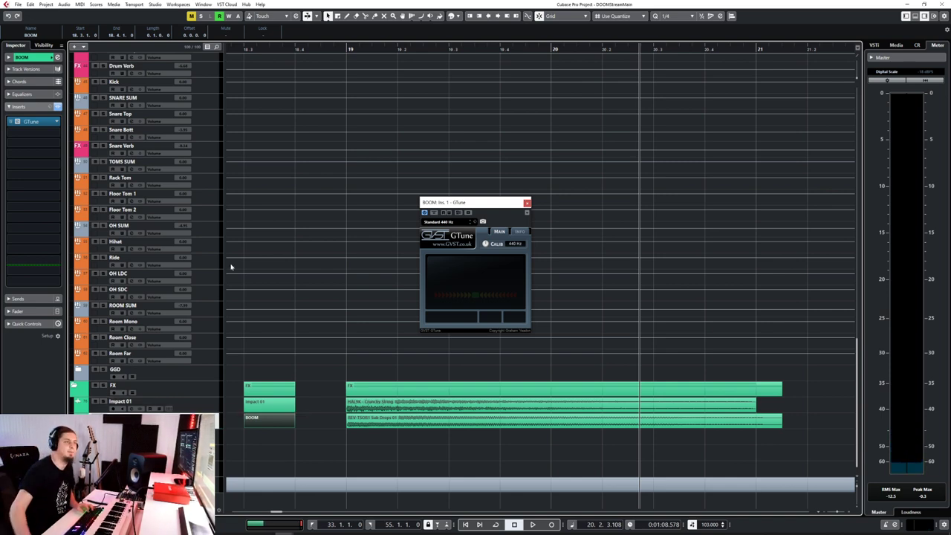
# Reset the BOOM track's volume to 0.00 and lower the Sub Drops clip's own volume to -10.54
pyautogui.click(30, 57)
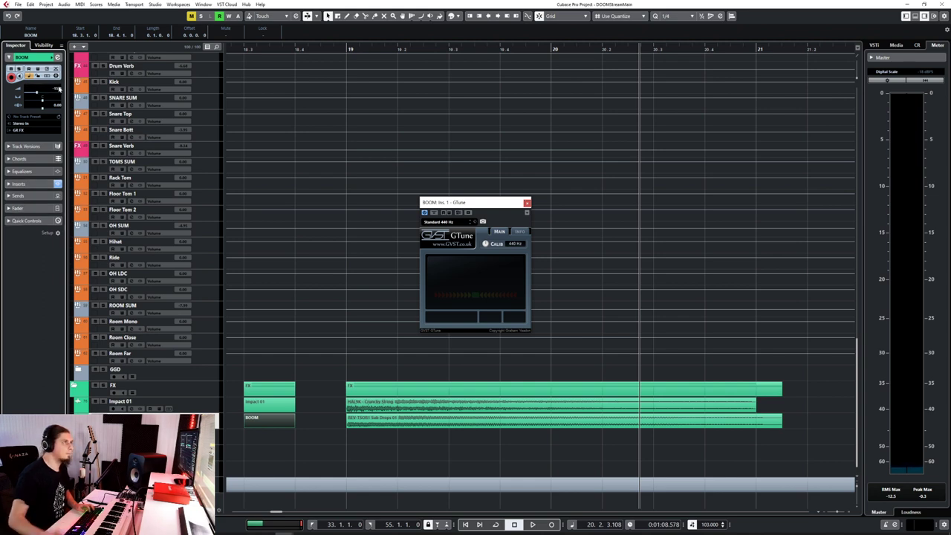
pyautogui.click(242, 48)
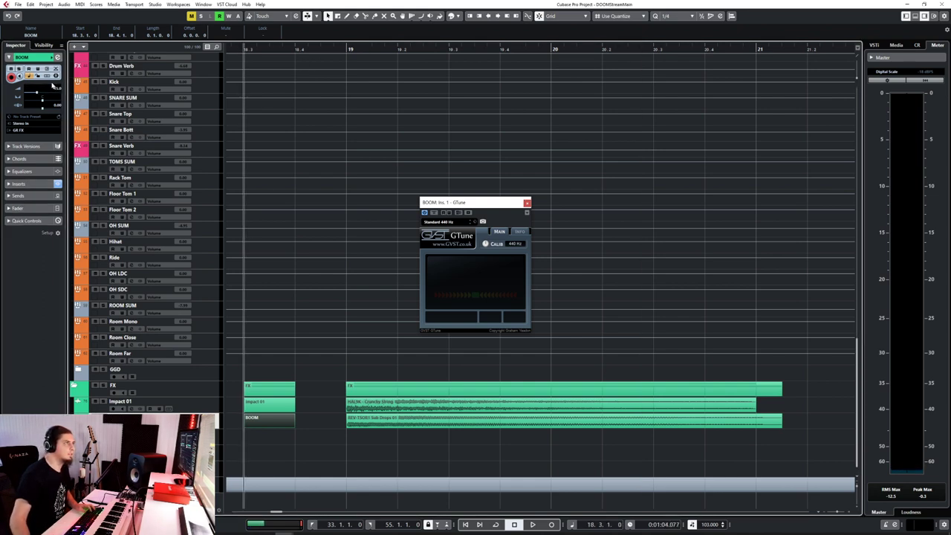
pyautogui.click(55, 88)
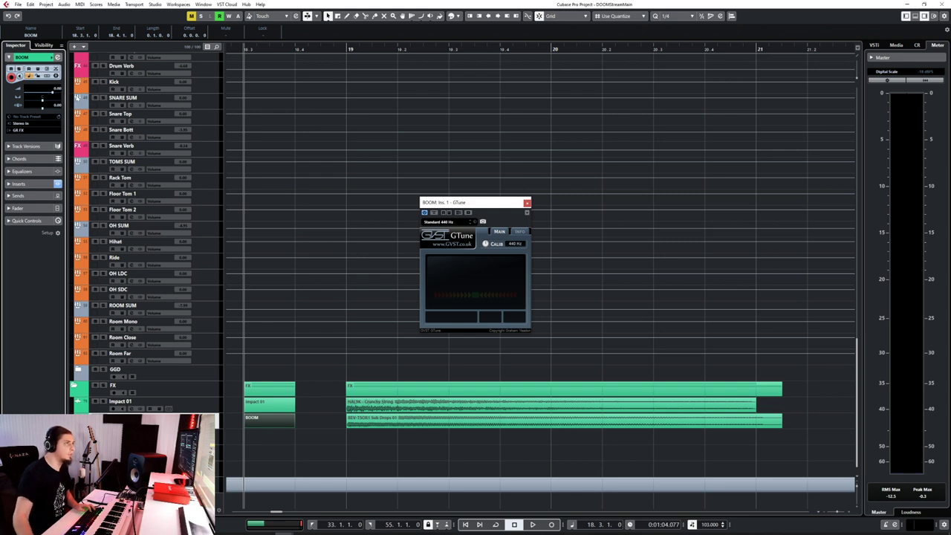
pyautogui.click(400, 423)
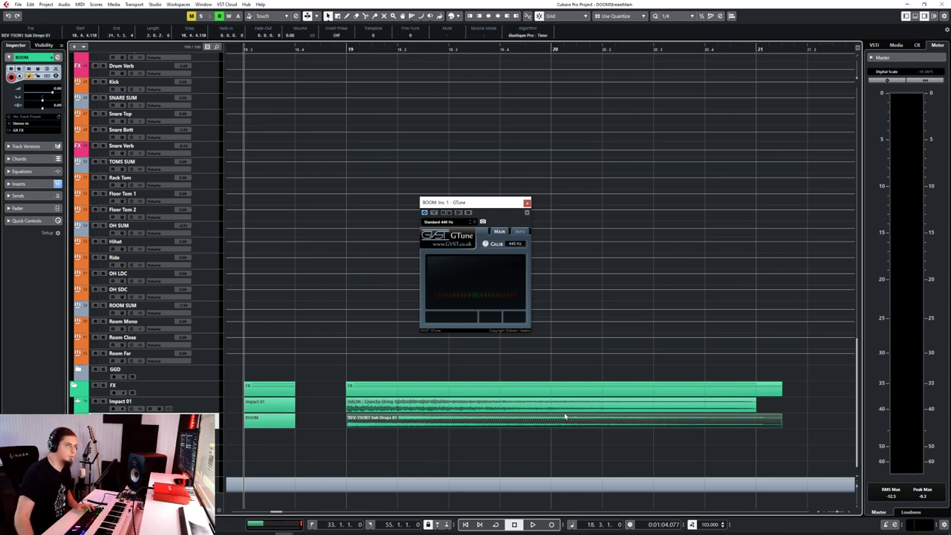
pyautogui.moveTo(564, 417); pyautogui.dragTo(565, 433)
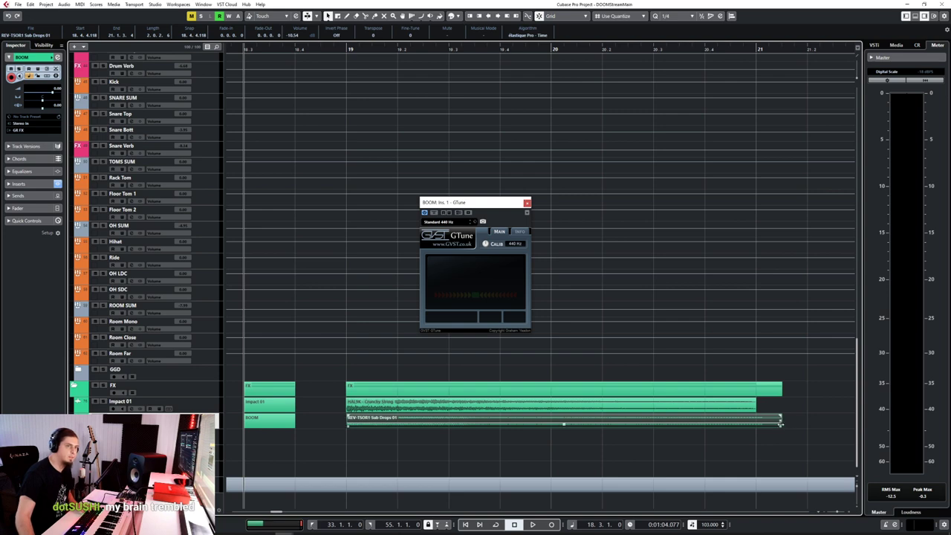
# Trim the Sub Drops clip to end at bar 21, fade it out from about 19.2, and play back the result
pyautogui.moveTo(780, 423); pyautogui.dragTo(758, 422)
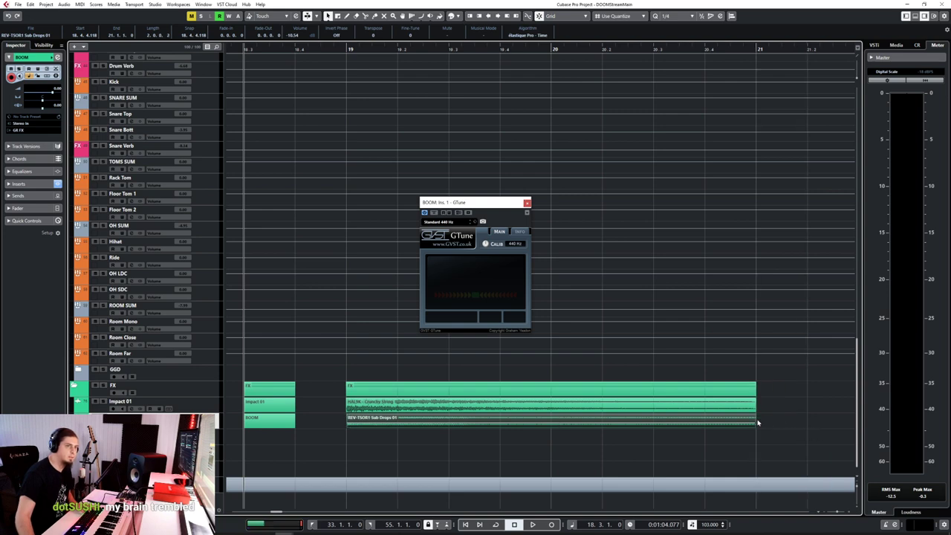
pyautogui.click(467, 431)
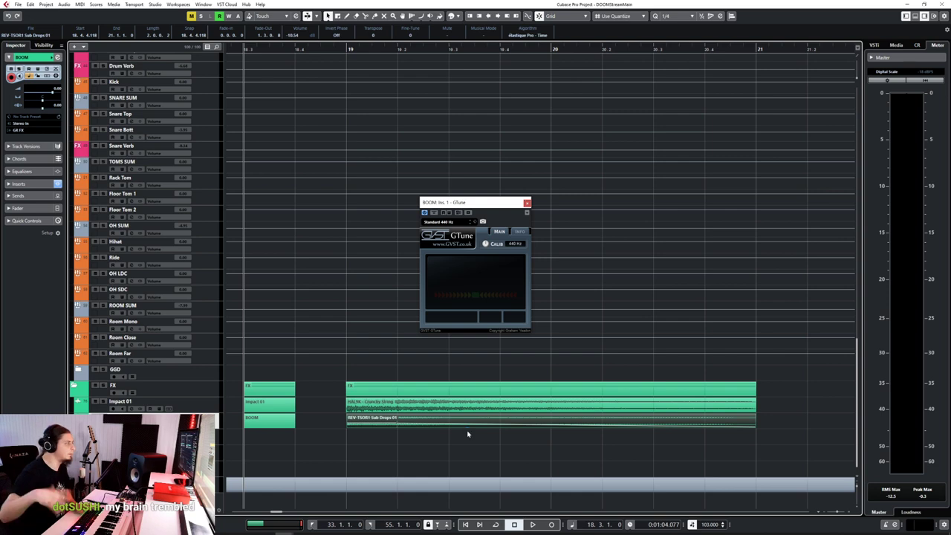
pyautogui.scroll(-4, 470, 435)
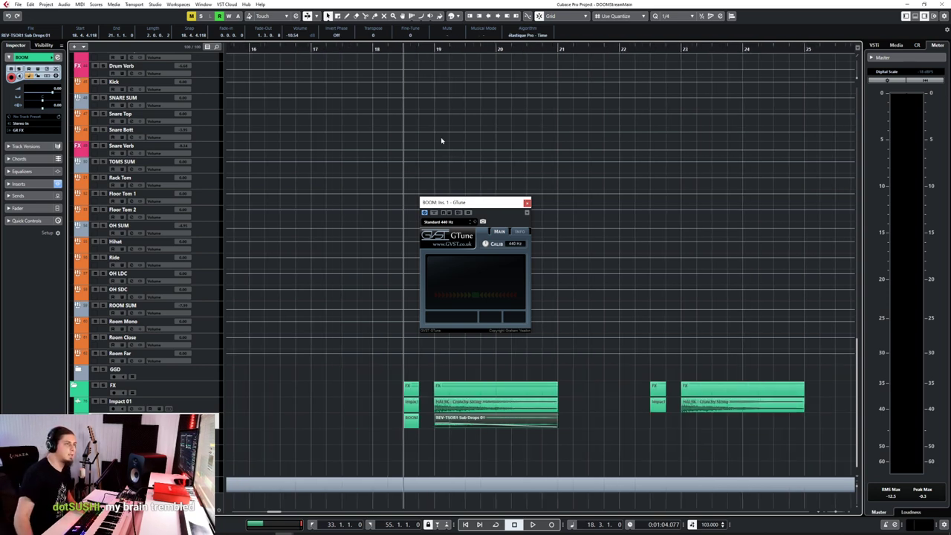
pyautogui.click(389, 48)
pyautogui.press('space')
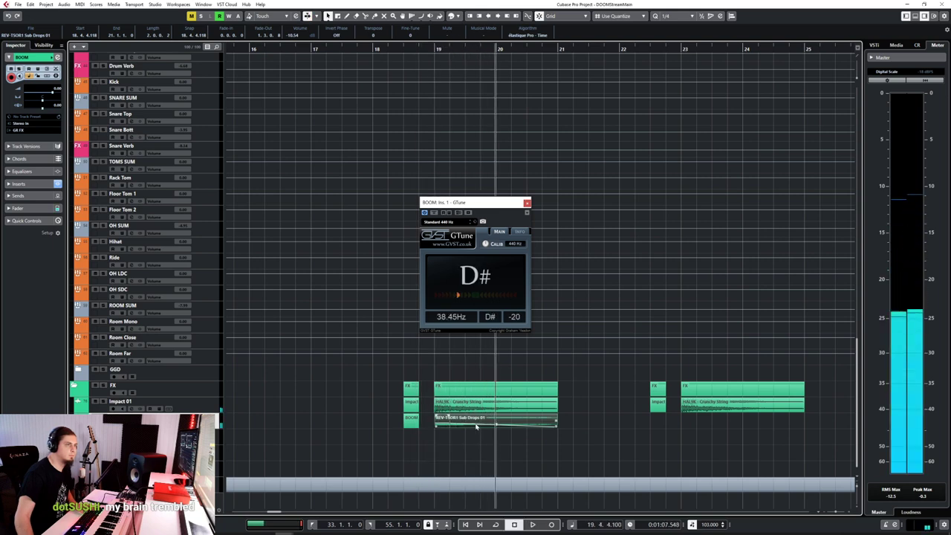
pyautogui.press('space')
# Copy the empty BOOM part and the Sub Drops clip and paste them on the BOOM track at 22.3
pyautogui.click(425, 422)
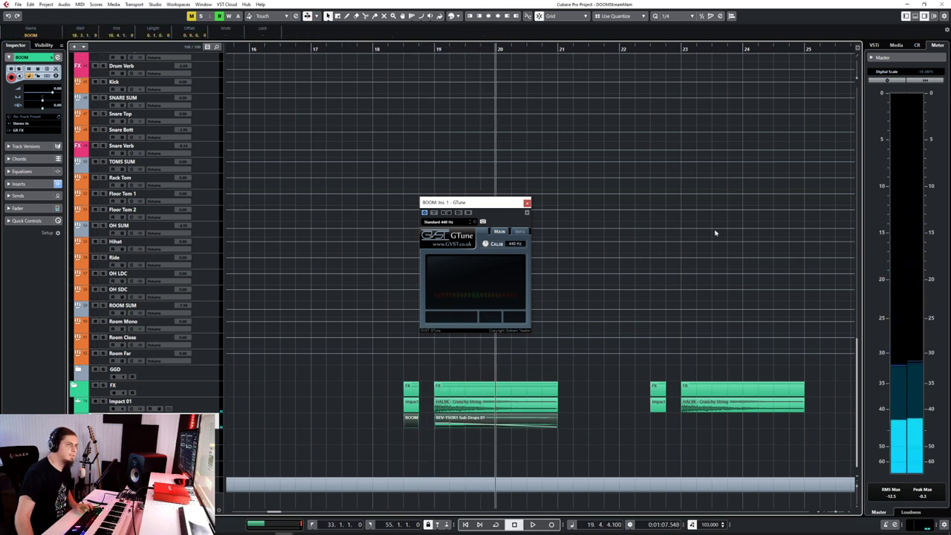
pyautogui.click(653, 48)
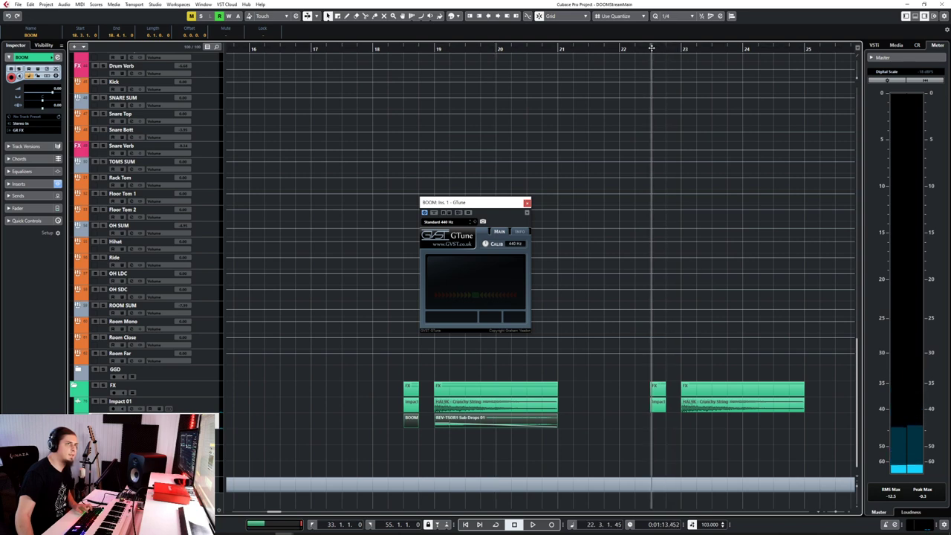
pyautogui.hotkey('ctrl', 'v')
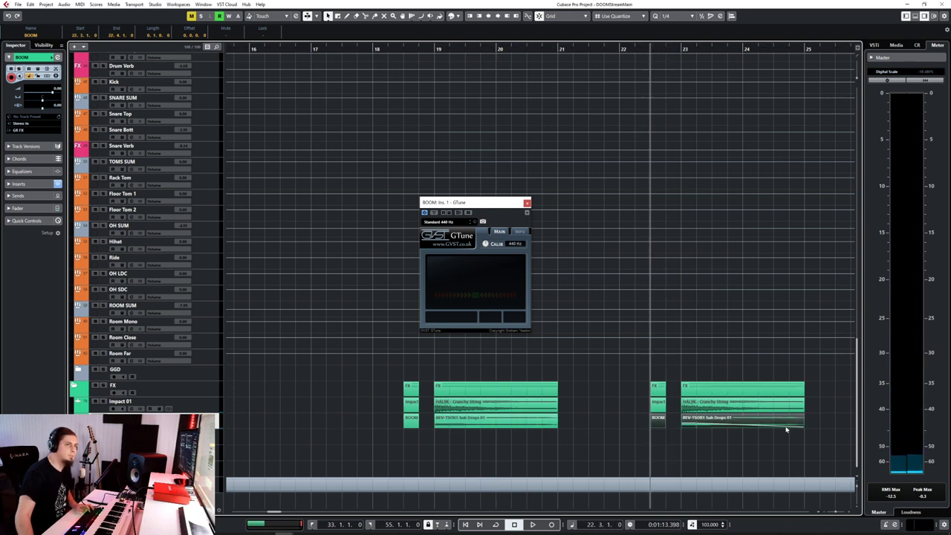
# Paste the empty BOOM part and Sub Drops clip at 30.4, then shift them one beat earlier to 30.3
pyautogui.hscroll(10, 727, 439)
pyautogui.scroll(10, 705, 424)
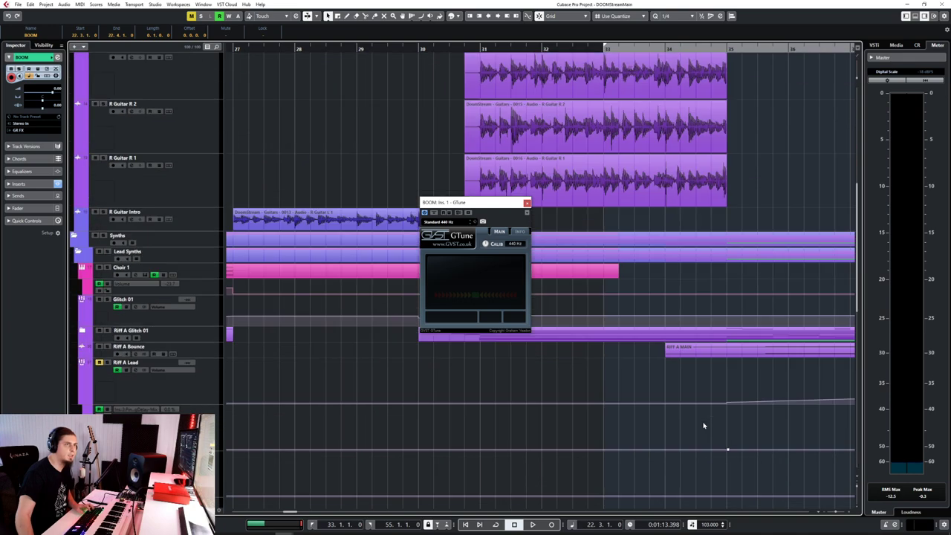
pyautogui.click(474, 88)
pyautogui.press('l')
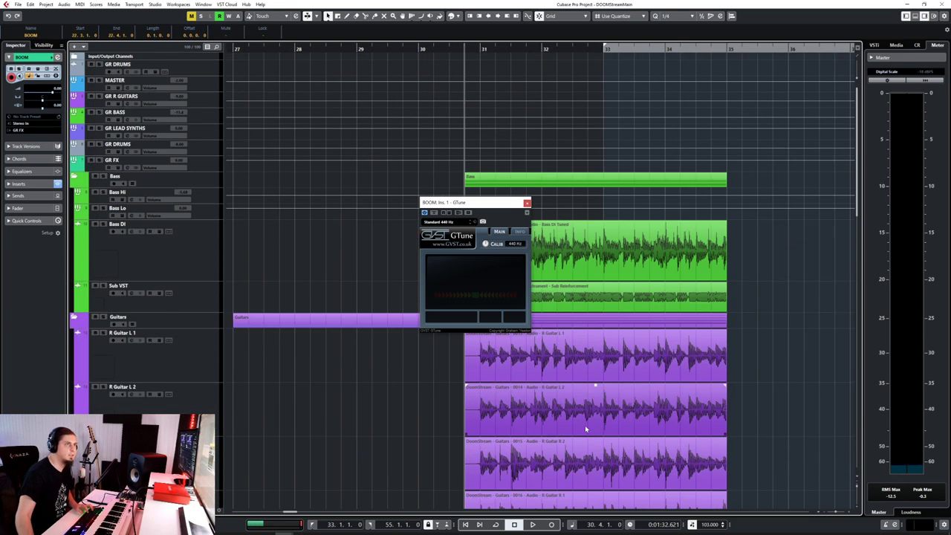
pyautogui.scroll(6, 585, 424)
pyautogui.scroll(-10, 585, 425)
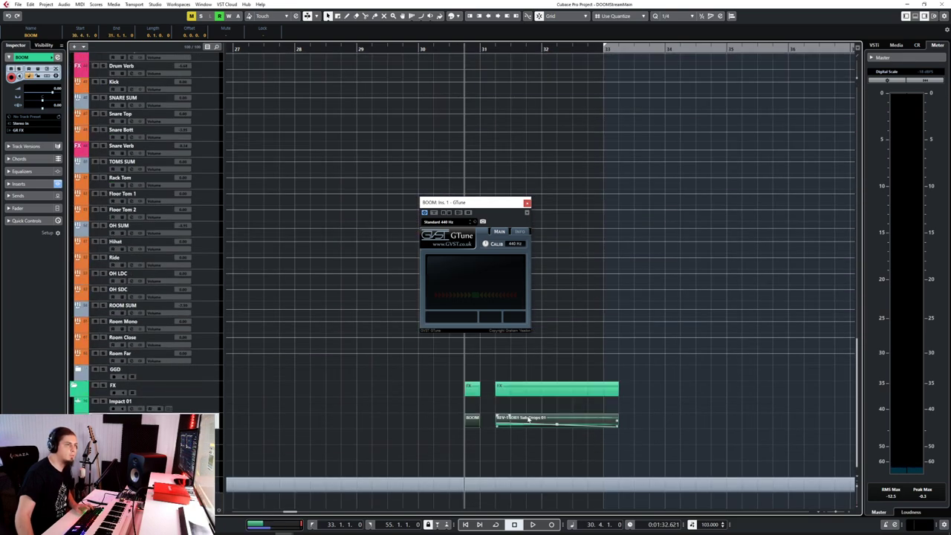
pyautogui.keyDown('ctrl'); pyautogui.scroll(3, 503, 425); pyautogui.keyUp('ctrl')
pyautogui.keyDown('ctrl'); pyautogui.scroll(4, 502, 425); pyautogui.keyUp('ctrl')
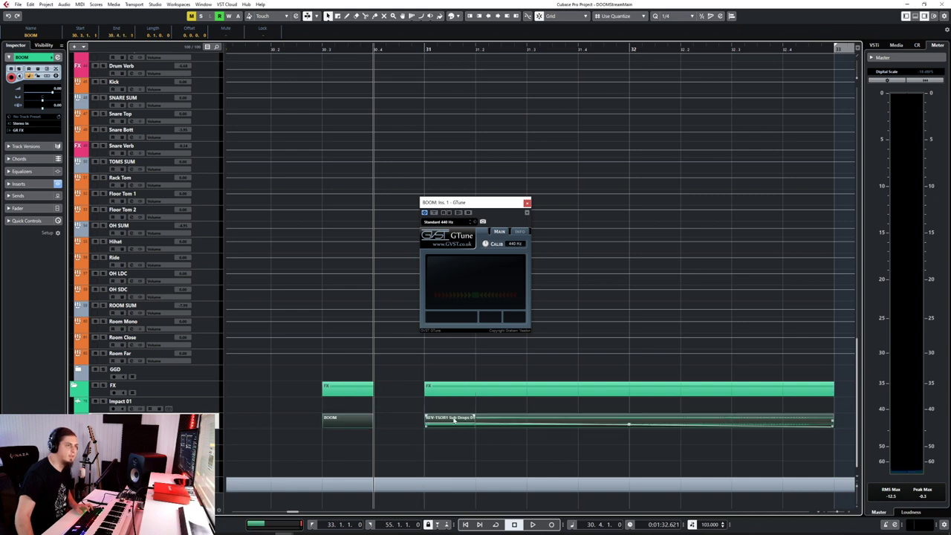
# Compare how the Sub Drops clip starts line up with the bar lines at 19, 23 and 31
pyautogui.keyDown('ctrl'); pyautogui.scroll(4, 427, 428); pyautogui.keyUp('ctrl')
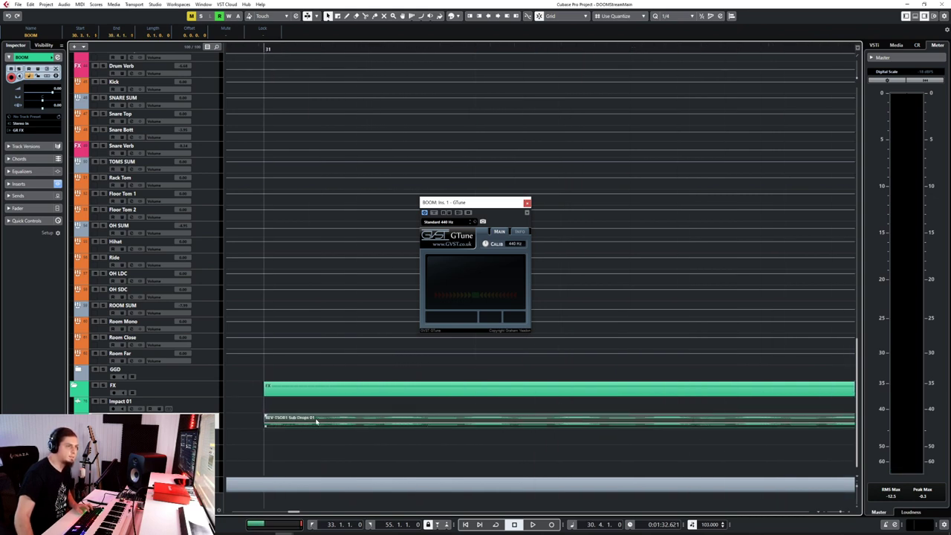
pyautogui.keyDown('ctrl'); pyautogui.scroll(2, 246, 420); pyautogui.keyUp('ctrl')
pyautogui.keyDown('ctrl'); pyautogui.scroll(2, 290, 433); pyautogui.keyUp('ctrl')
pyautogui.keyDown('ctrl'); pyautogui.scroll(-8, 332, 430); pyautogui.keyUp('ctrl')
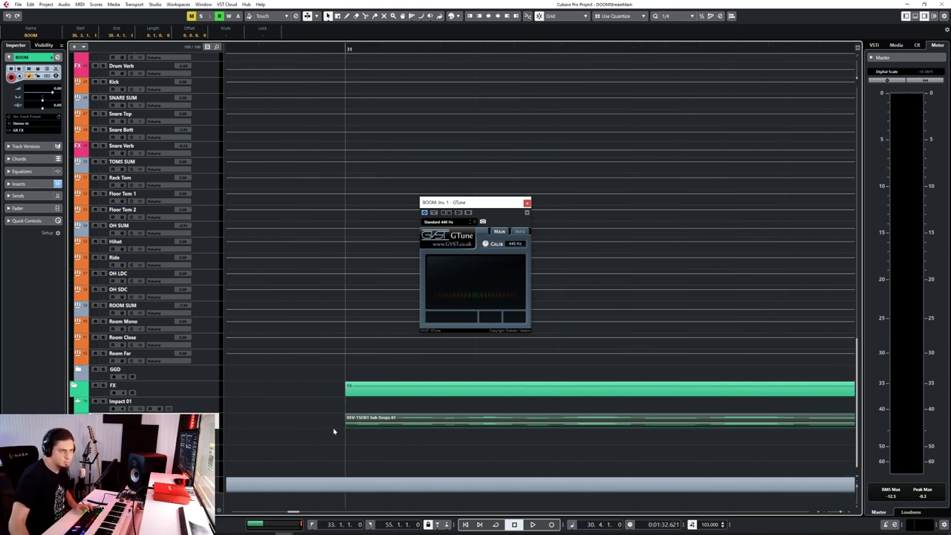
pyautogui.hscroll(-10, 334, 431)
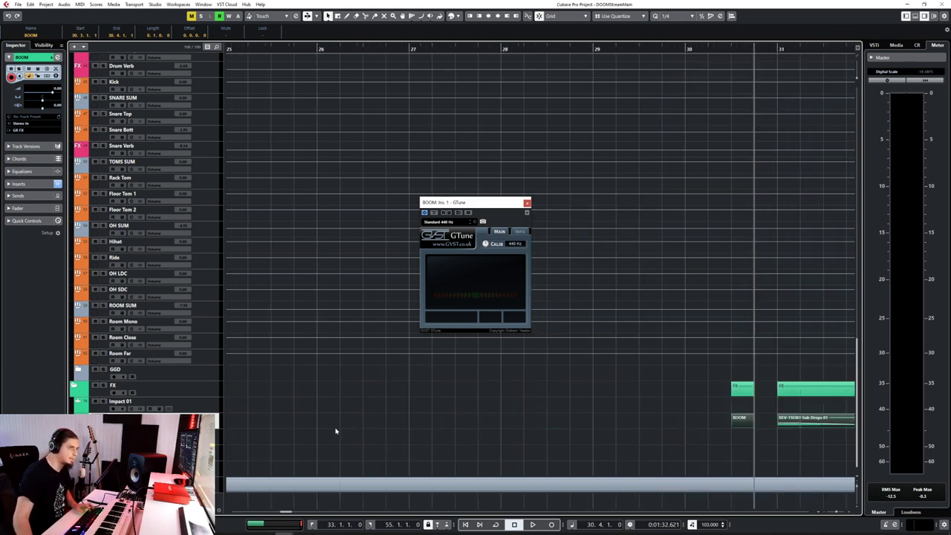
pyautogui.keyDown('ctrl'); pyautogui.scroll(5, 335, 431); pyautogui.keyUp('ctrl')
pyautogui.hscroll(-4, 554, 439)
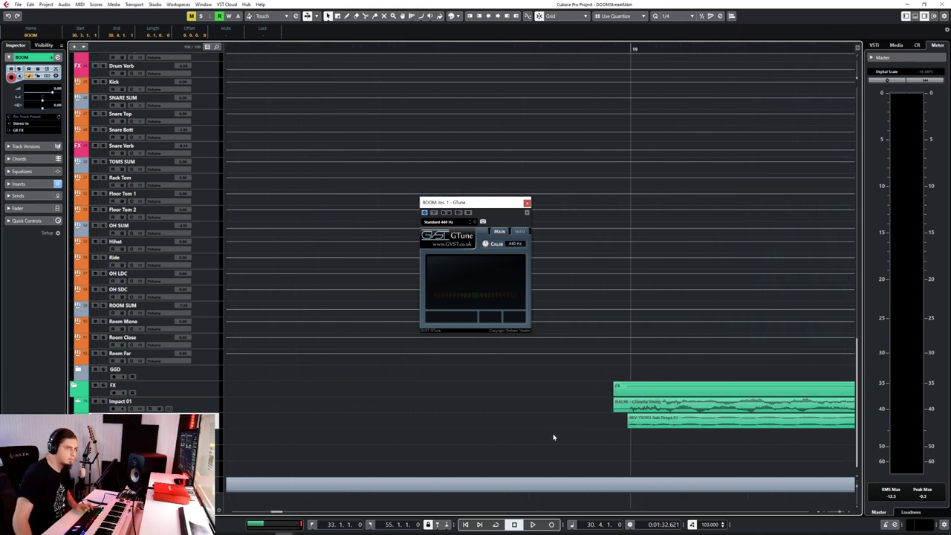
pyautogui.keyDown('ctrl'); pyautogui.scroll(-3, 566, 438); pyautogui.keyUp('ctrl')
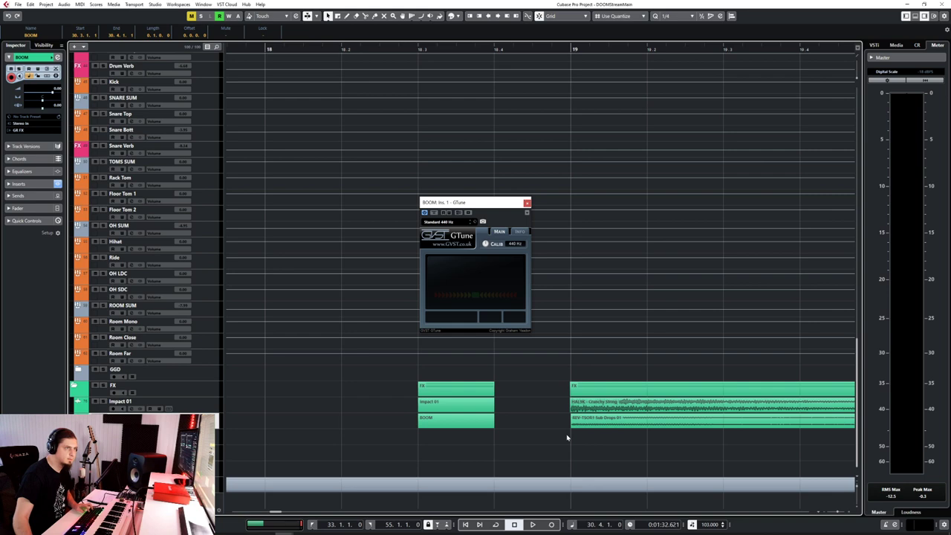
pyautogui.hscroll(5, 567, 437)
pyautogui.hscroll(-7, 567, 435)
pyautogui.hscroll(5, 396, 431)
pyautogui.keyDown('ctrl'); pyautogui.scroll(3, 343, 425); pyautogui.keyUp('ctrl')
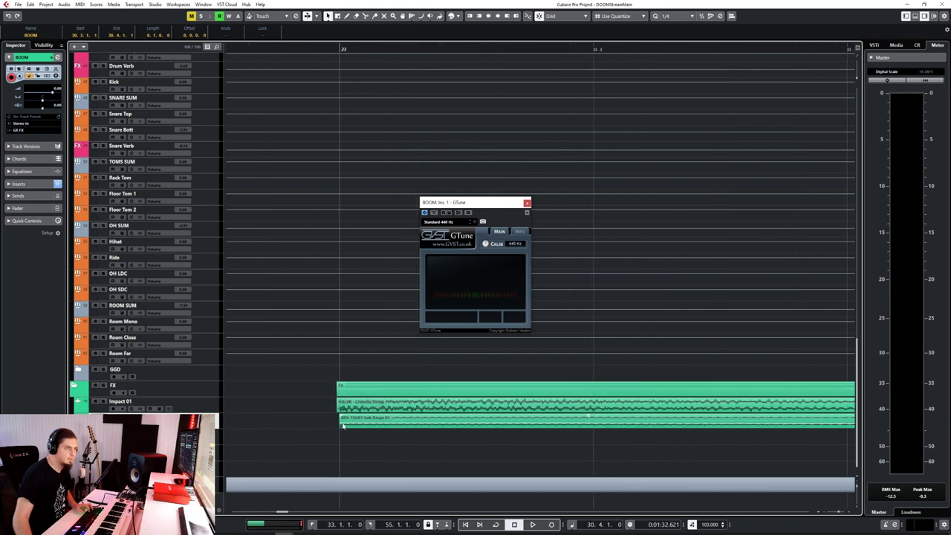
pyautogui.keyDown('ctrl'); pyautogui.scroll(-4, 342, 425); pyautogui.keyUp('ctrl')
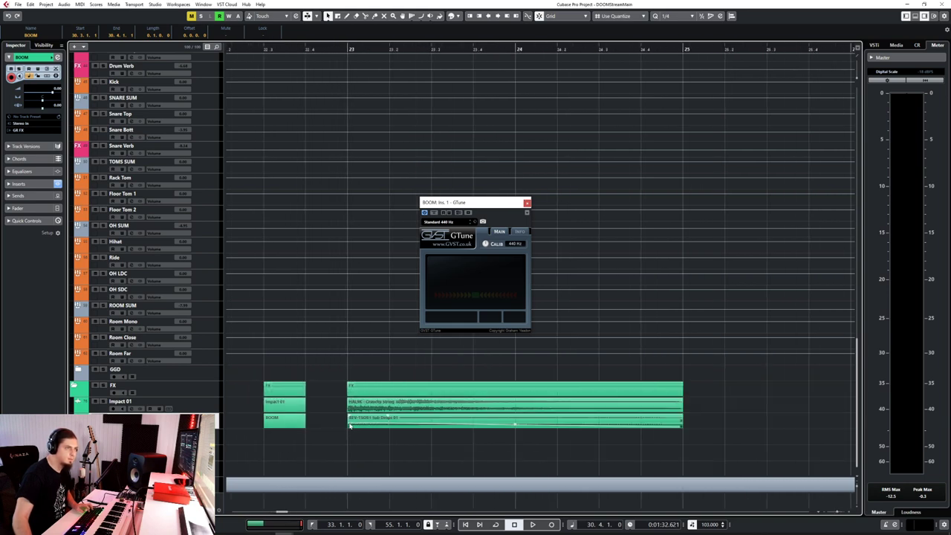
pyautogui.hscroll(4, 352, 424)
pyautogui.hscroll(-7, 352, 424)
pyautogui.hscroll(3, 351, 429)
pyautogui.keyDown('ctrl'); pyautogui.scroll(3, 355, 434); pyautogui.keyUp('ctrl')
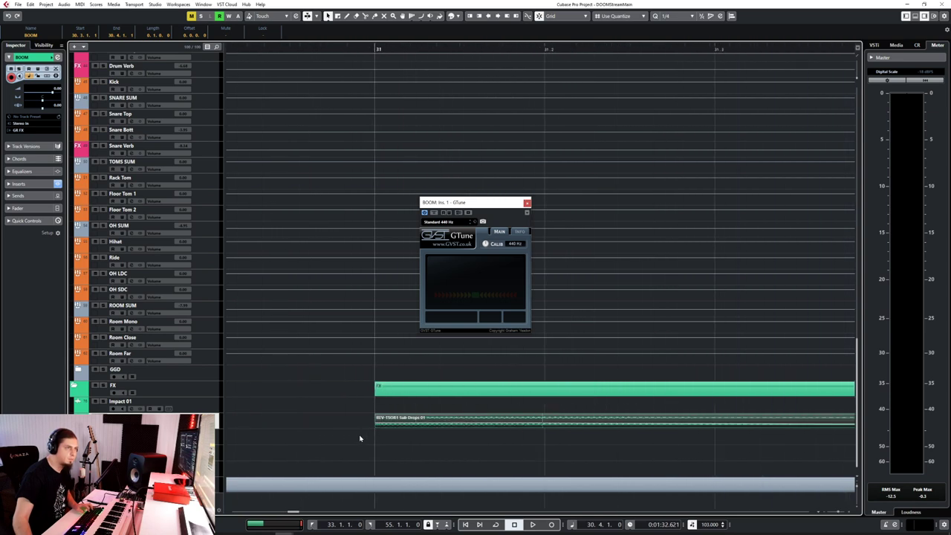
pyautogui.hscroll(-1, 409, 431)
pyautogui.hscroll(5, 409, 433)
pyautogui.hscroll(-5, 408, 430)
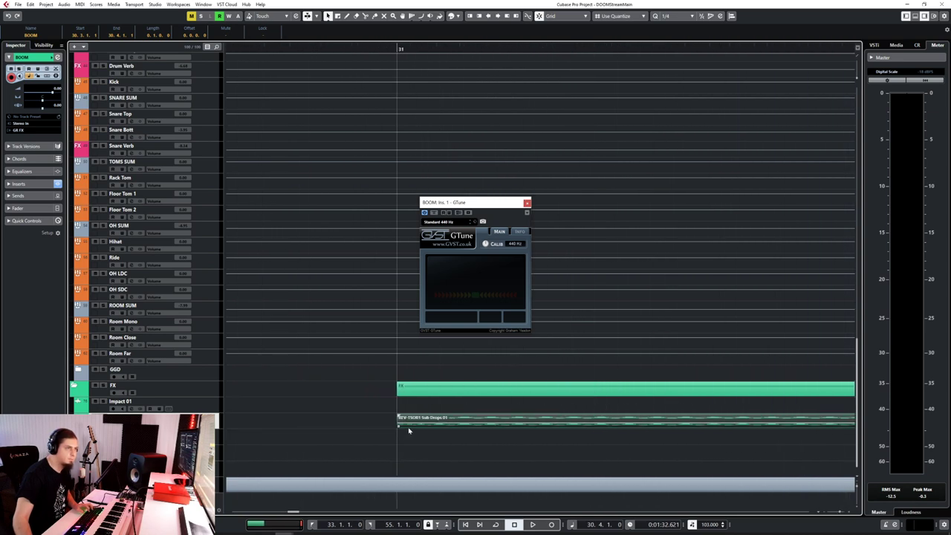
pyautogui.keyDown('ctrl'); pyautogui.scroll(-4, 408, 430); pyautogui.keyUp('ctrl')
# Delete the BOOM part and Sub Drops clip near bar 31 and paste the copied pair again at 30.3
pyautogui.hotkey('ctrl', 'Right')
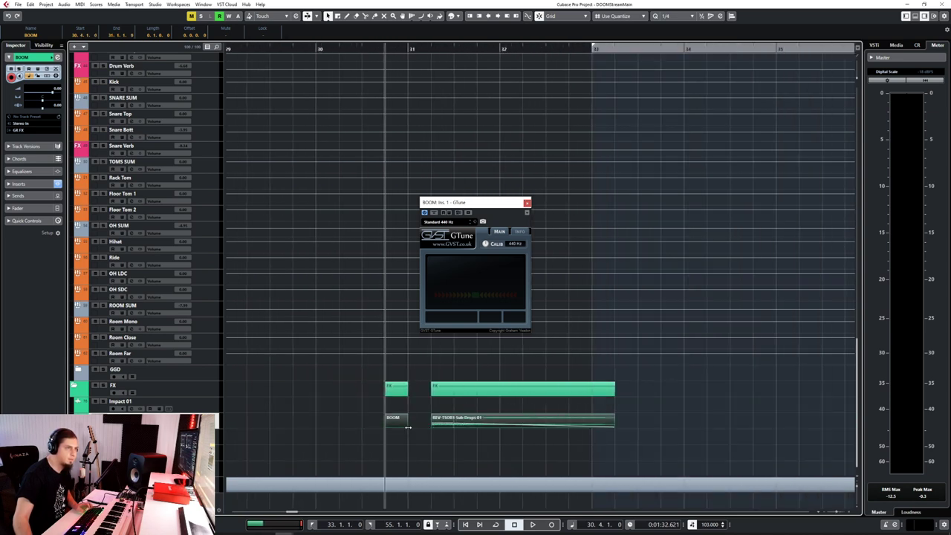
pyautogui.press('Delete')
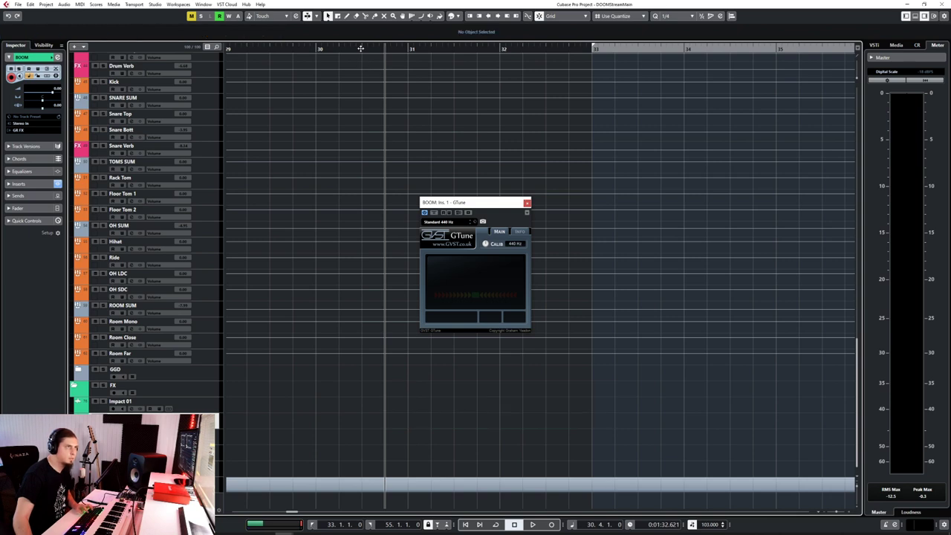
pyautogui.click(360, 48)
pyautogui.hotkey('ctrl', 'v')
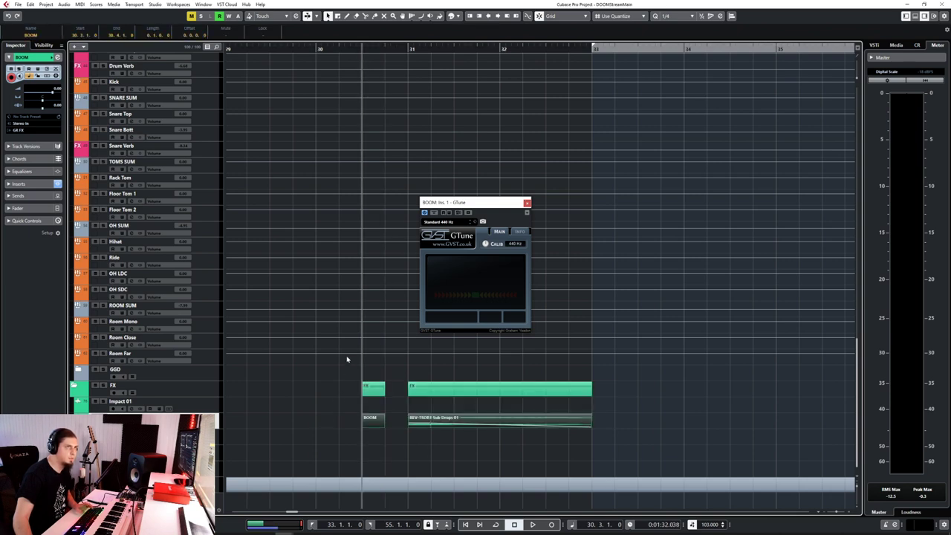
pyautogui.scroll(5, 406, 423)
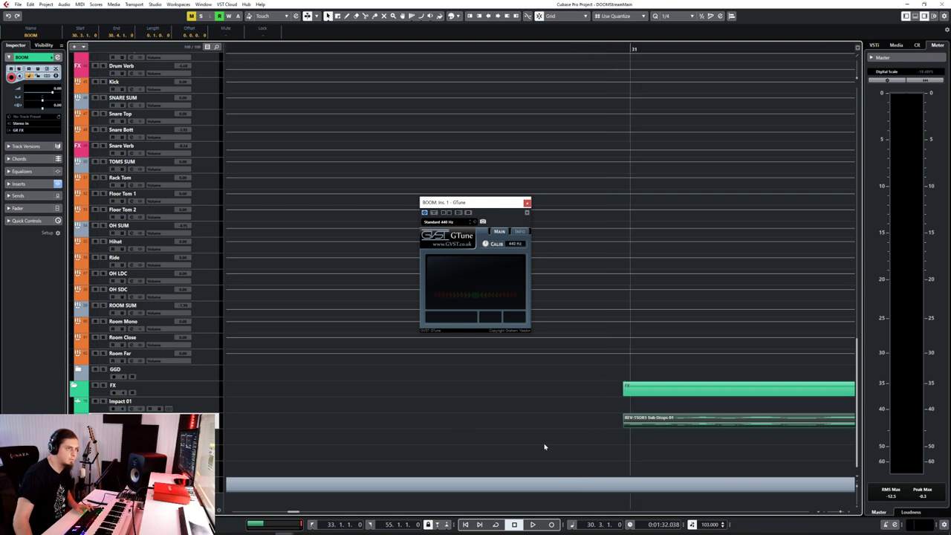
# Close the GTune plug-in window, select the Sub VST track and open the MixConsole at the bass channels
pyautogui.scroll(-6, 544, 446)
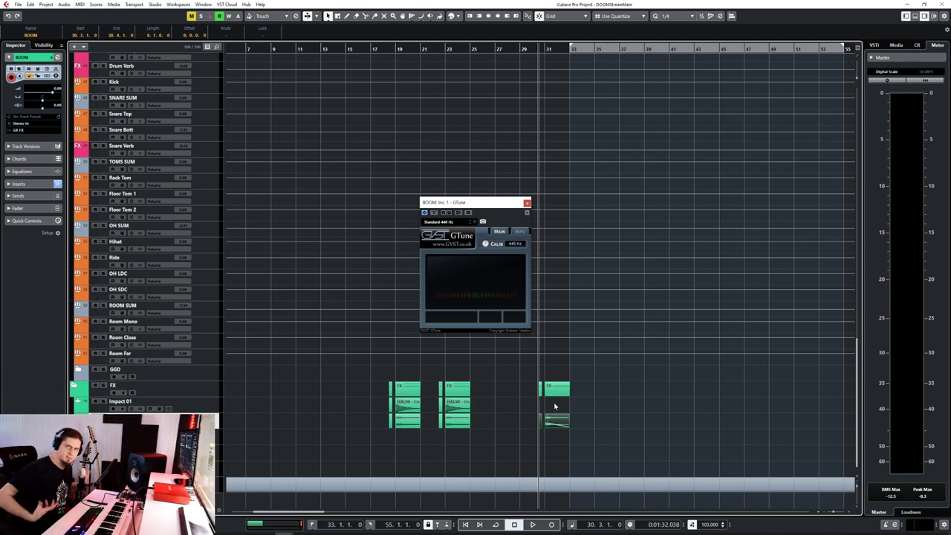
pyautogui.click(525, 203)
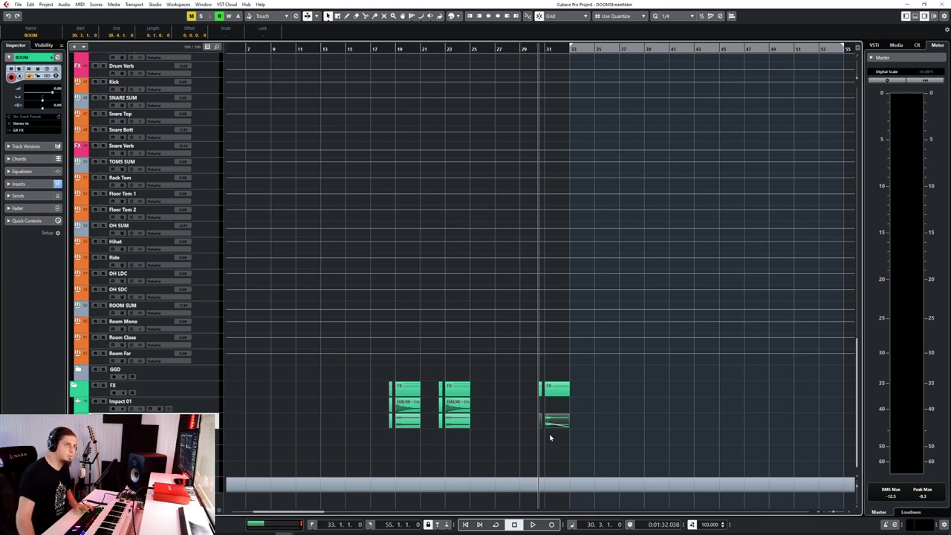
pyautogui.scroll(10, 396, 225)
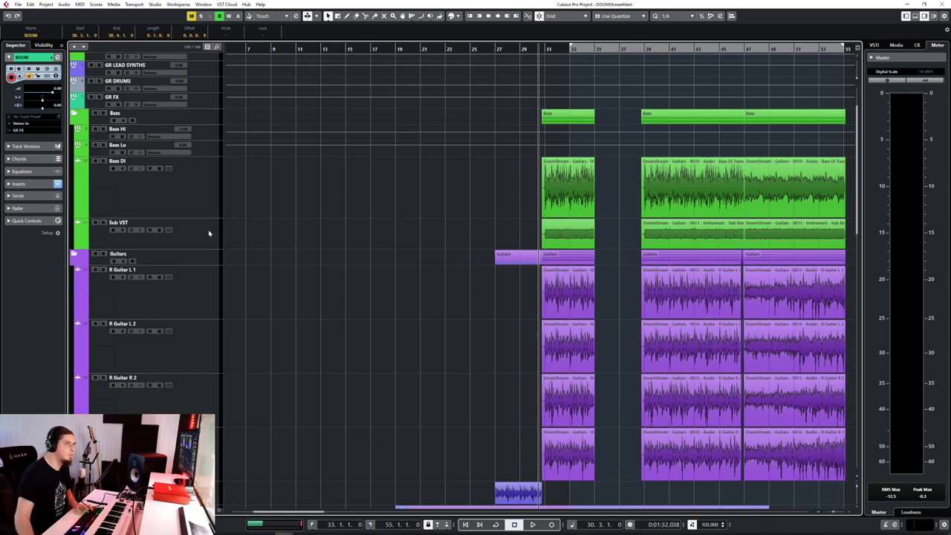
pyautogui.click(209, 234)
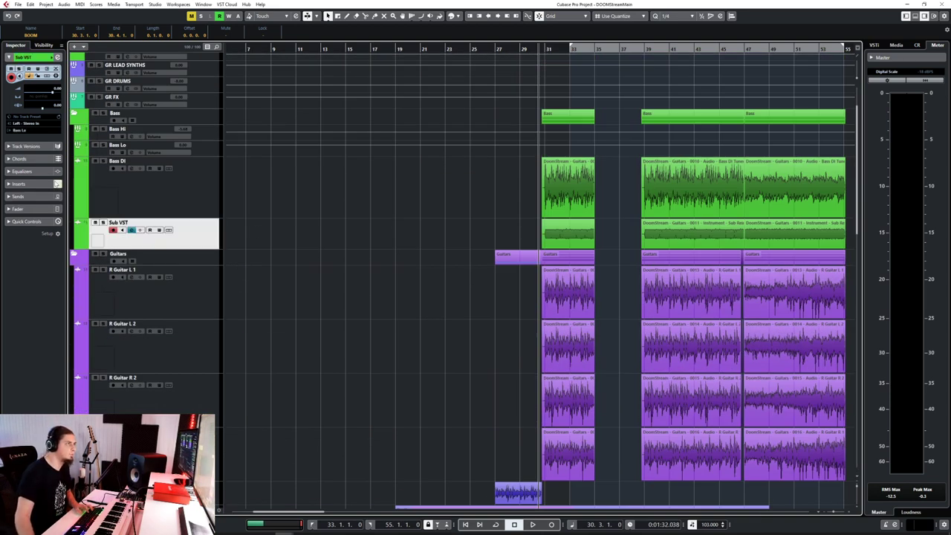
pyautogui.click(29, 183)
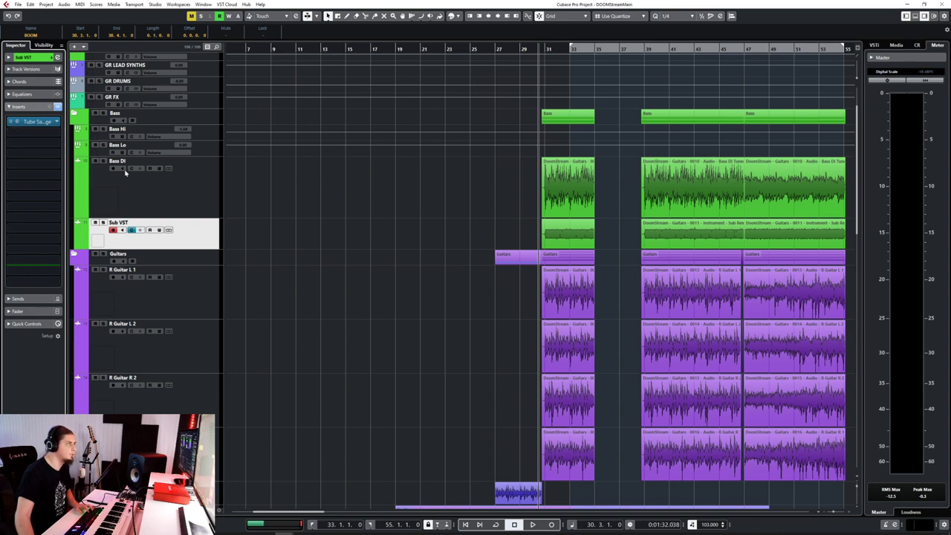
pyautogui.press('F3')
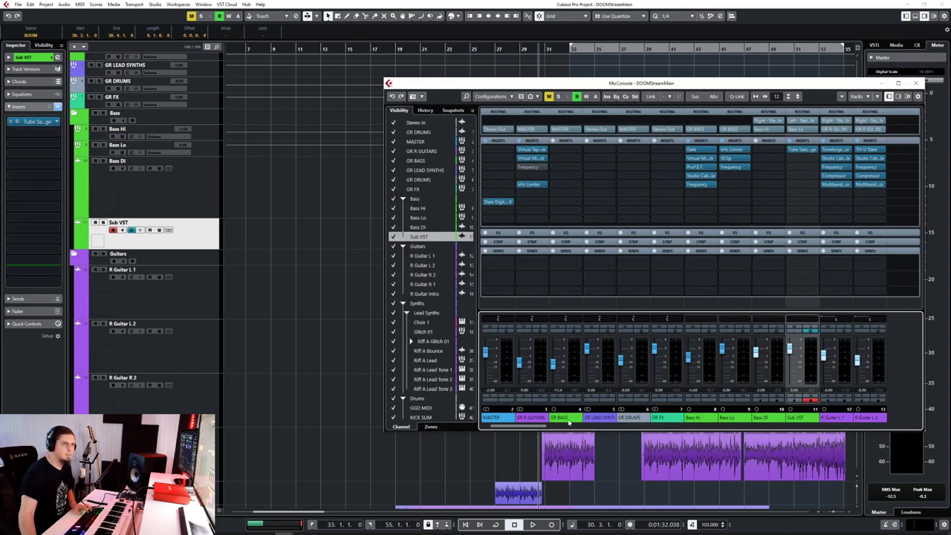
pyautogui.moveTo(529, 428)
pyautogui.mouseDown()
pyautogui.moveTo(671, 431)
pyautogui.moveTo(543, 438)
pyautogui.mouseUp()
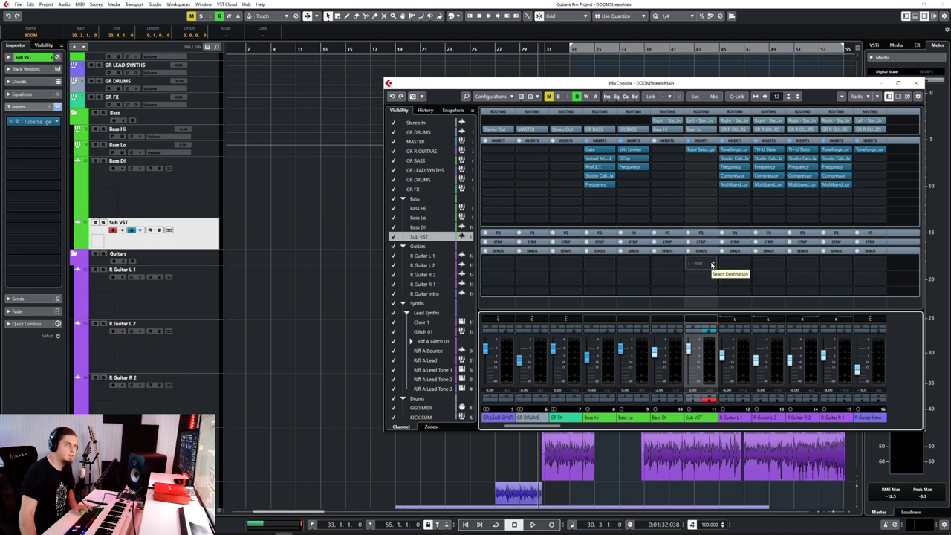
pyautogui.click(712, 265)
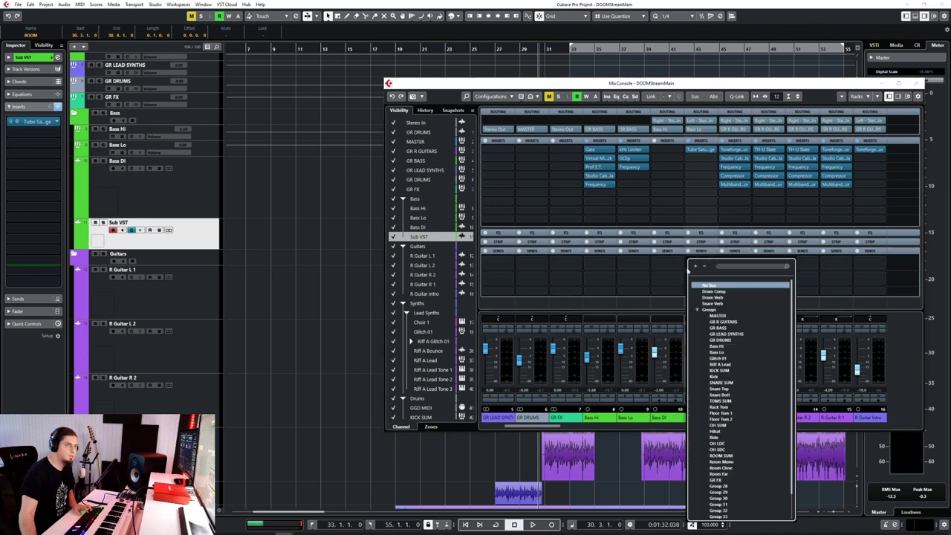
pyautogui.click(693, 267)
pyautogui.click(699, 269)
pyautogui.write('comp')
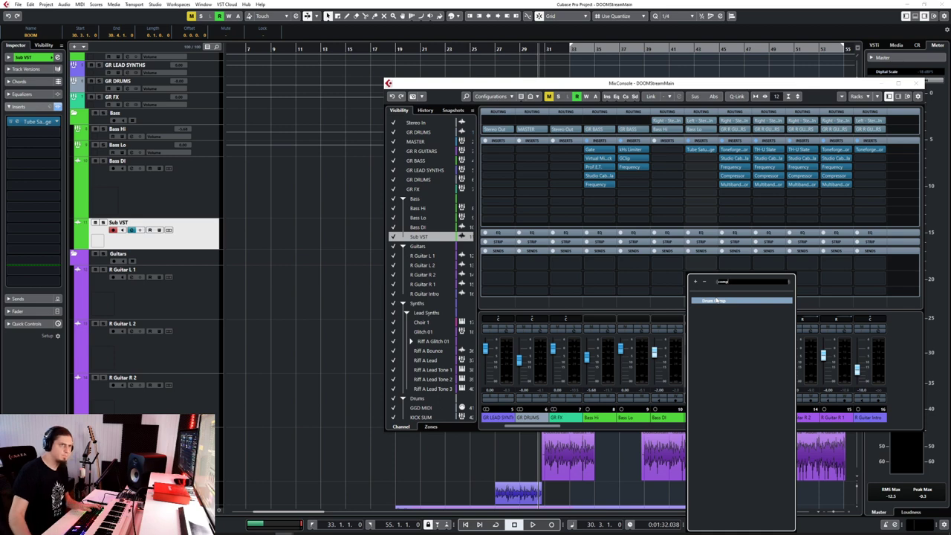
pyautogui.click(714, 300)
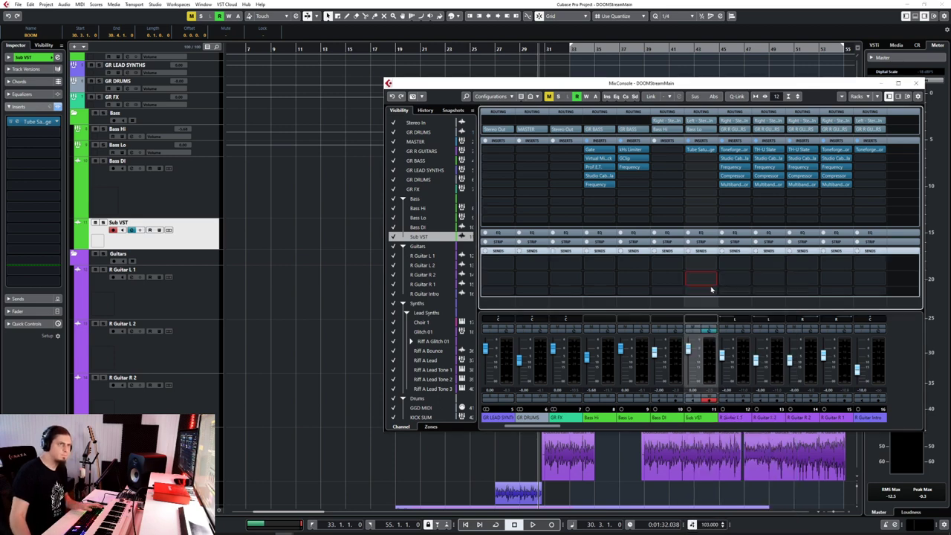
# Insert the Steinberg Compressor in the fifth insert slot of the Bass Lo channel
pyautogui.moveTo(707, 174); pyautogui.dragTo(612, 318)
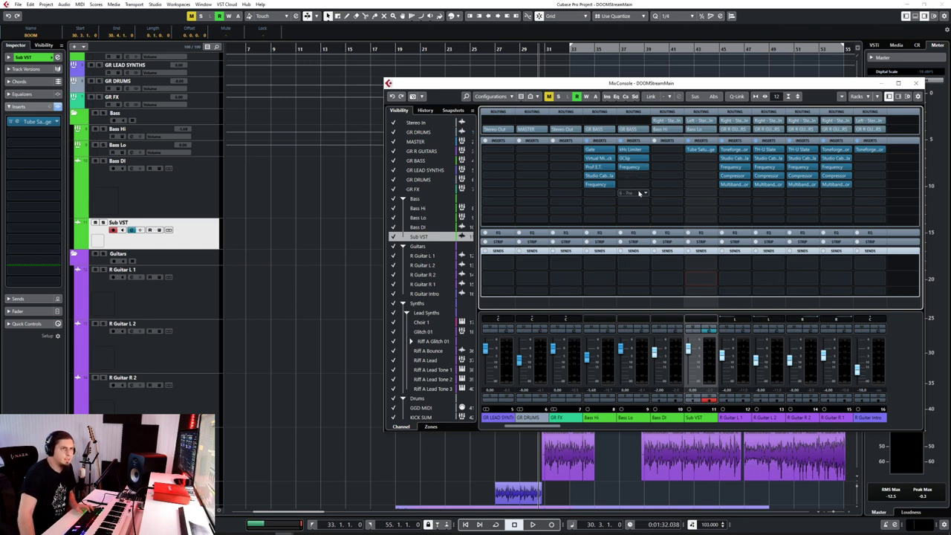
pyautogui.click(641, 188)
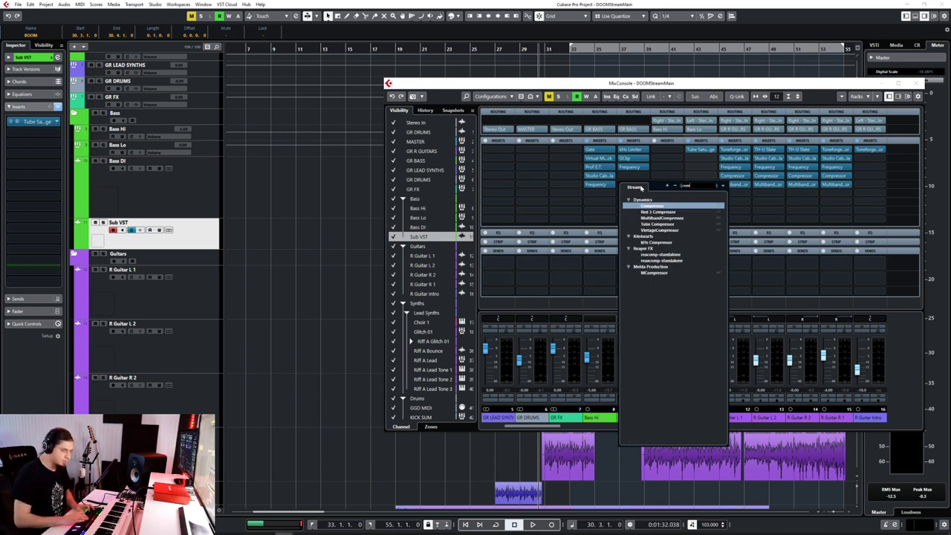
pyautogui.click(641, 188)
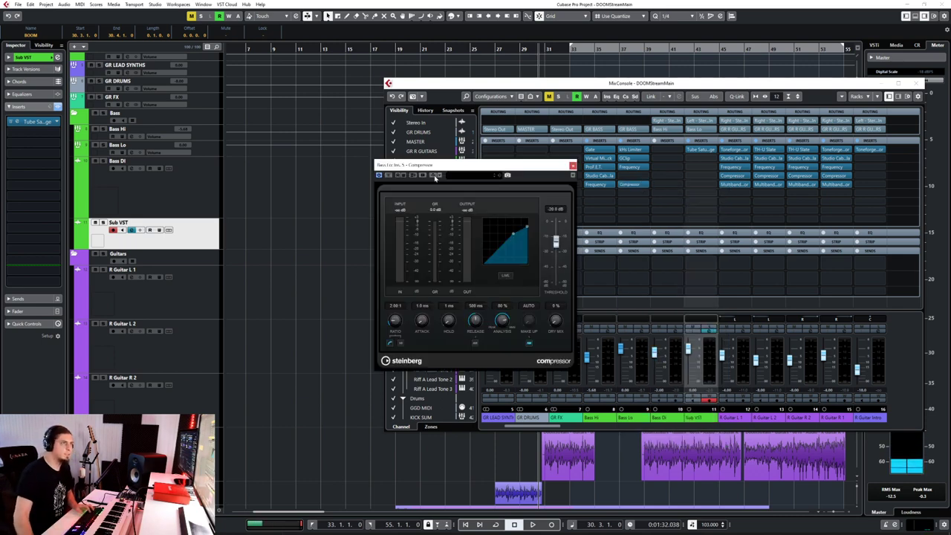
# Configure the Bass Lo compressor with side-chain on, automatic make-up off, 0.1 ms attack, 110 ms release and a lower threshold
pyautogui.click(528, 342)
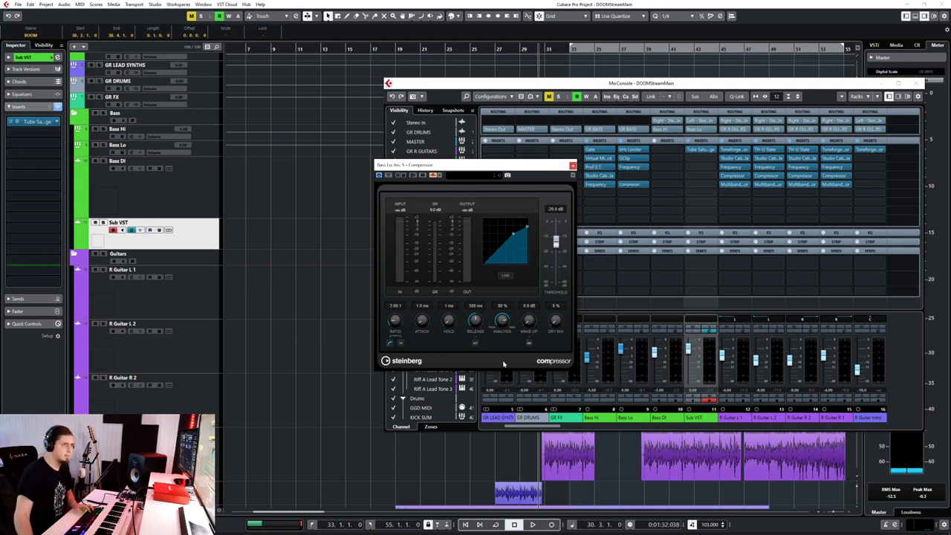
pyautogui.moveTo(421, 324); pyautogui.dragTo(404, 335)
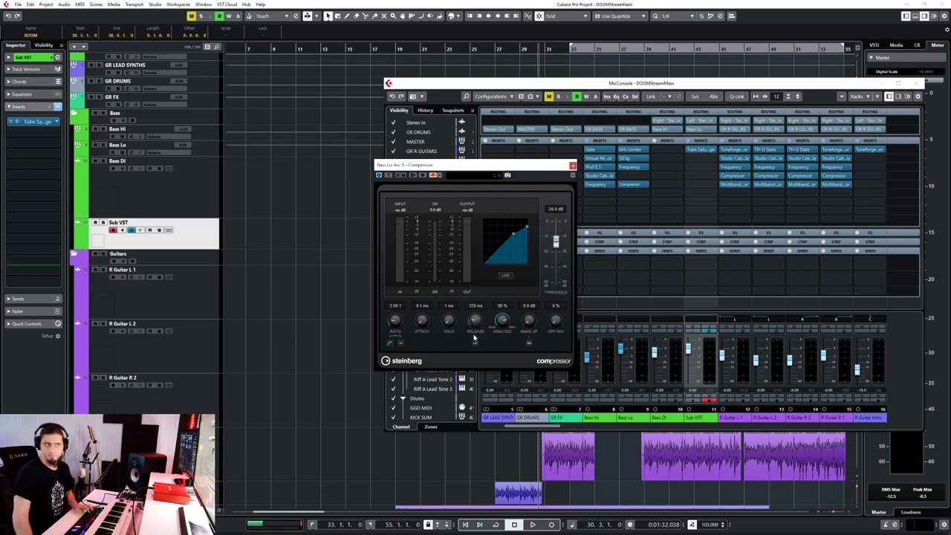
pyautogui.moveTo(474, 321); pyautogui.dragTo(464, 337)
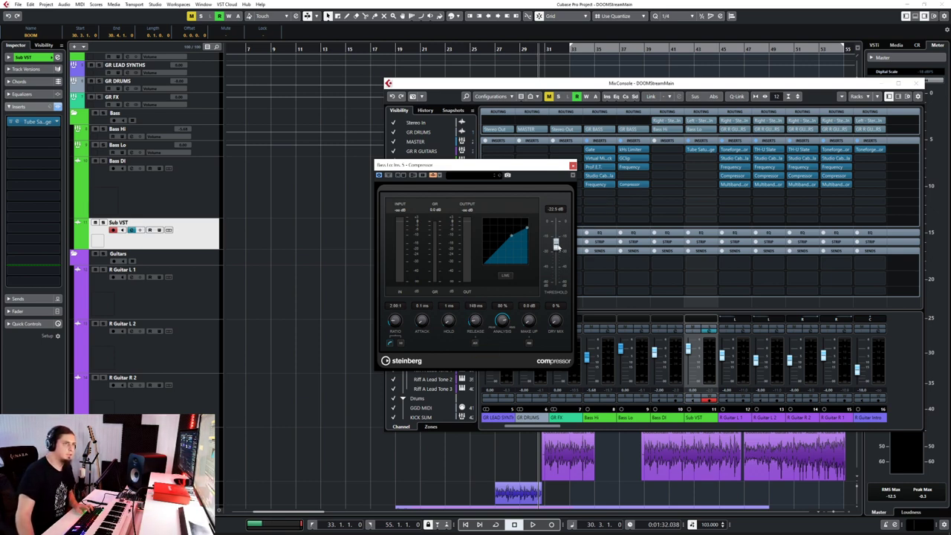
pyautogui.moveTo(555, 245); pyautogui.dragTo(556, 254)
pyautogui.click(572, 166)
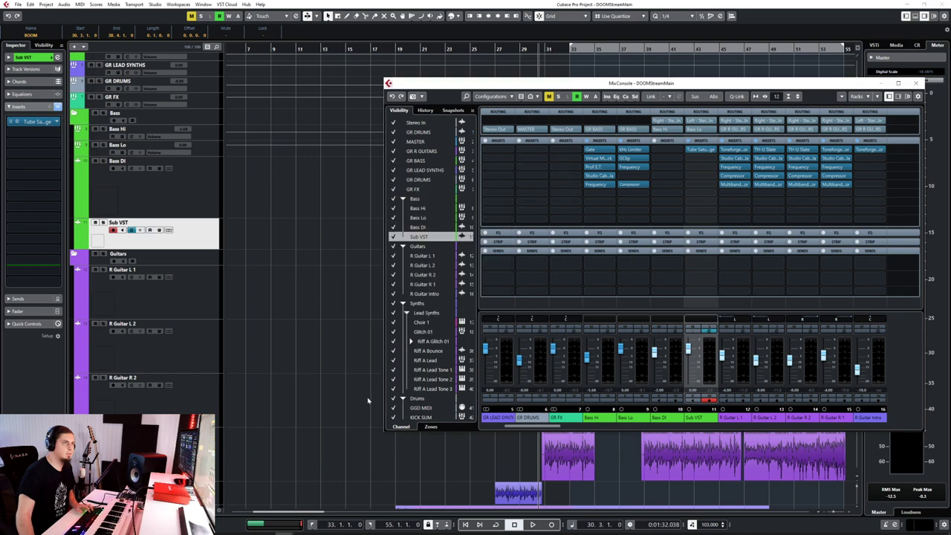
# Add a send from the BOOM track to the side-chain of the Bass Lo compressor and activate it
pyautogui.scroll(-10, 365, 266)
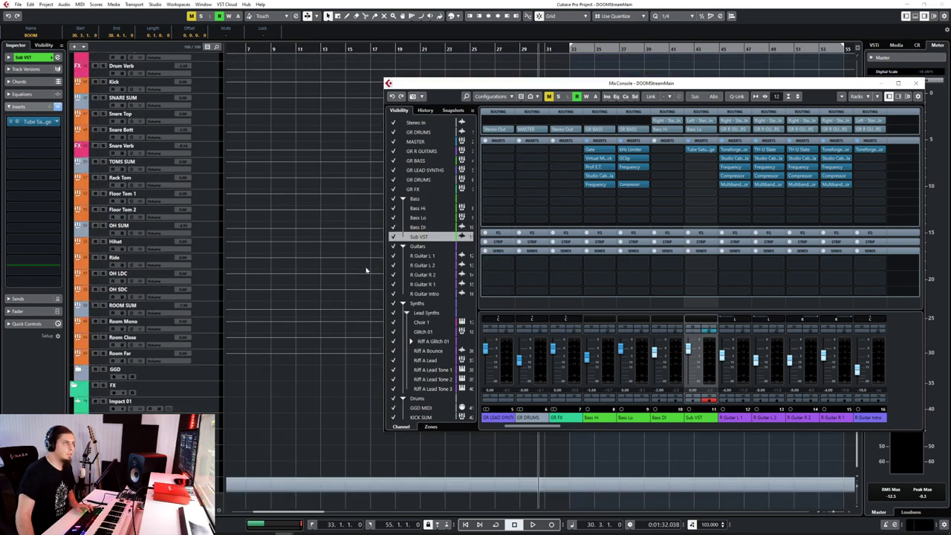
pyautogui.press('F3')
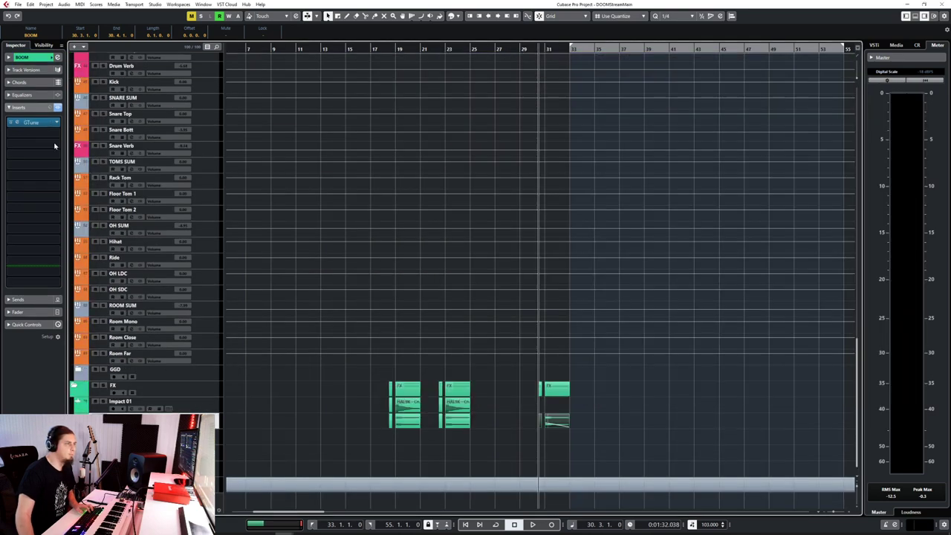
pyautogui.click(45, 300)
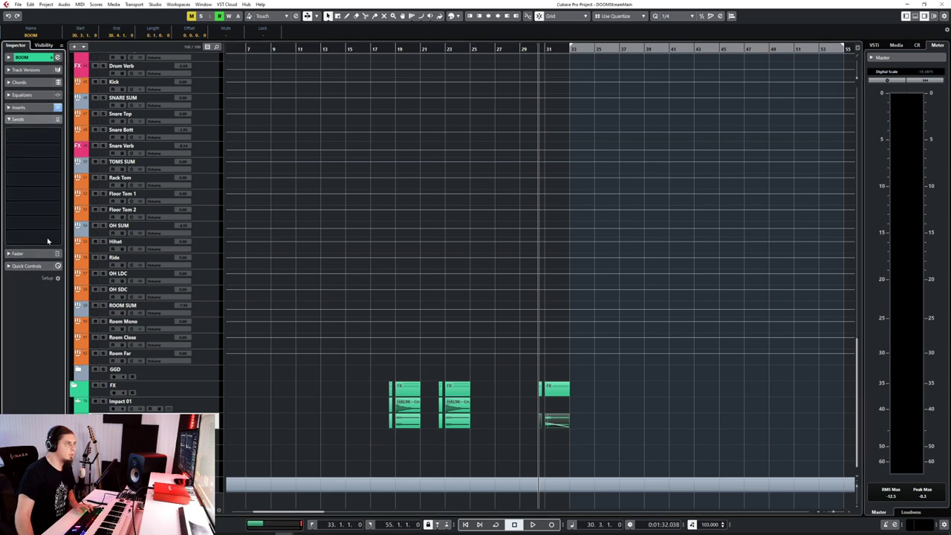
pyautogui.click(46, 137)
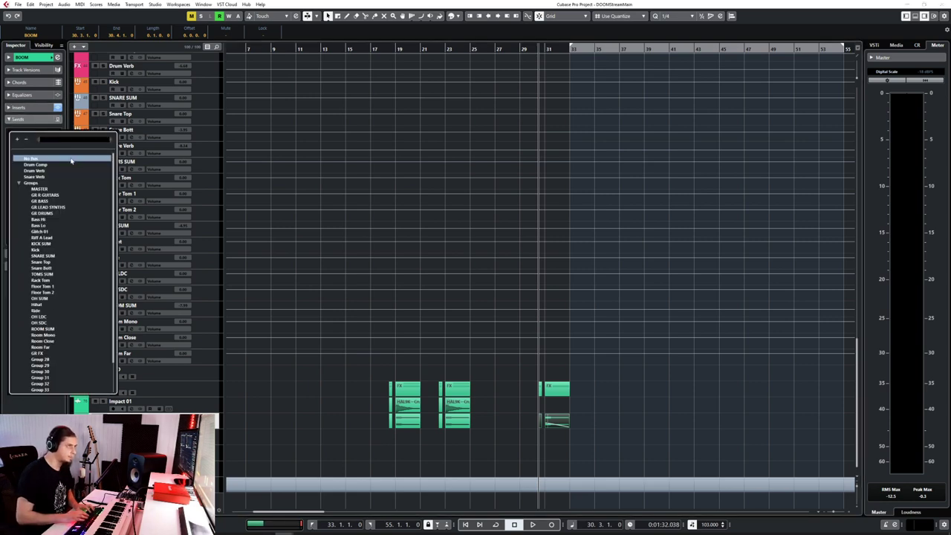
pyautogui.scroll(-3, 31, 251)
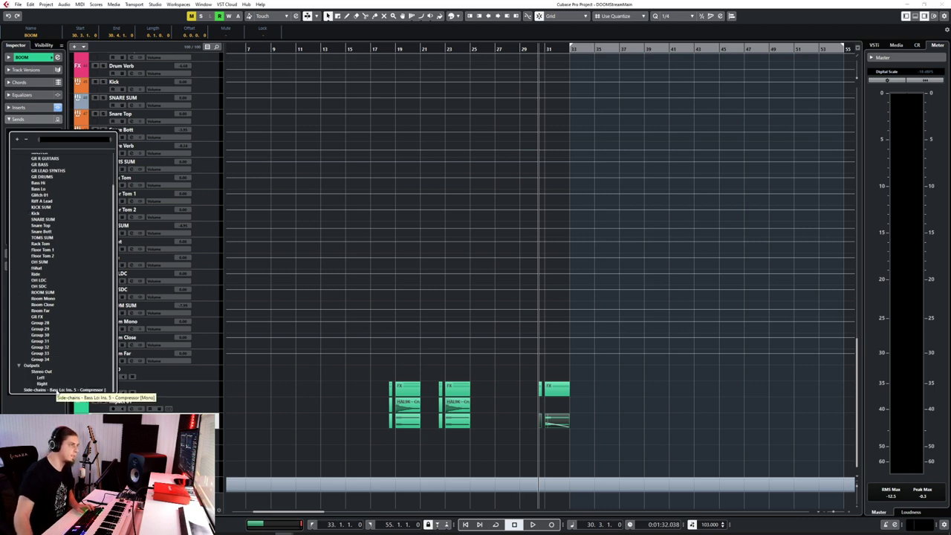
pyautogui.click(61, 389)
pyautogui.click(8, 139)
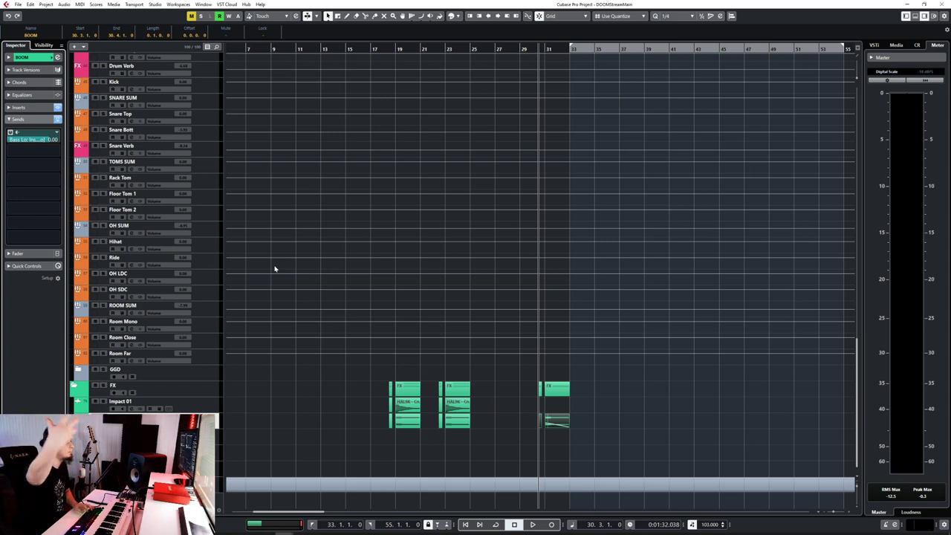
# Play the song from bar 28 to hear how the sub drop and bass work together after bar 31
pyautogui.scroll(15, 354, 263)
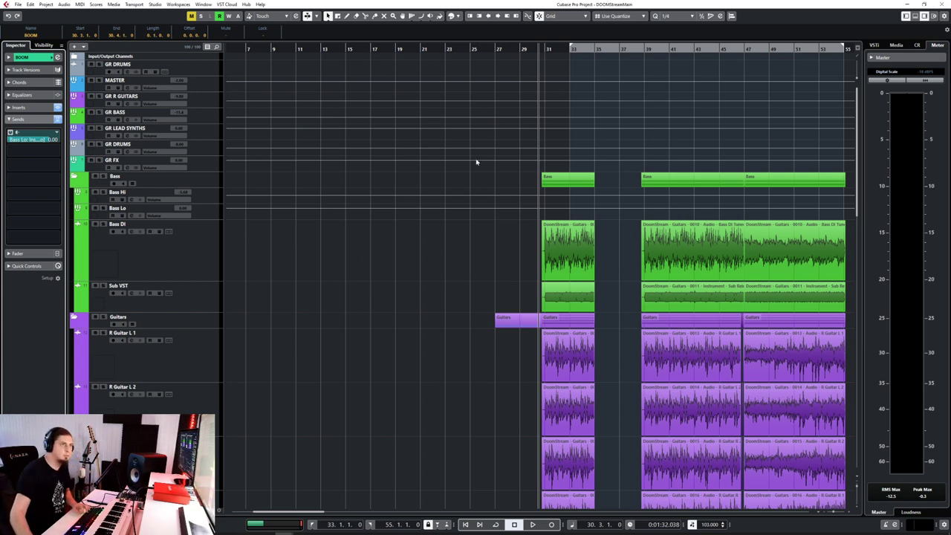
pyautogui.click(507, 50)
pyautogui.scroll(-5, 501, 132)
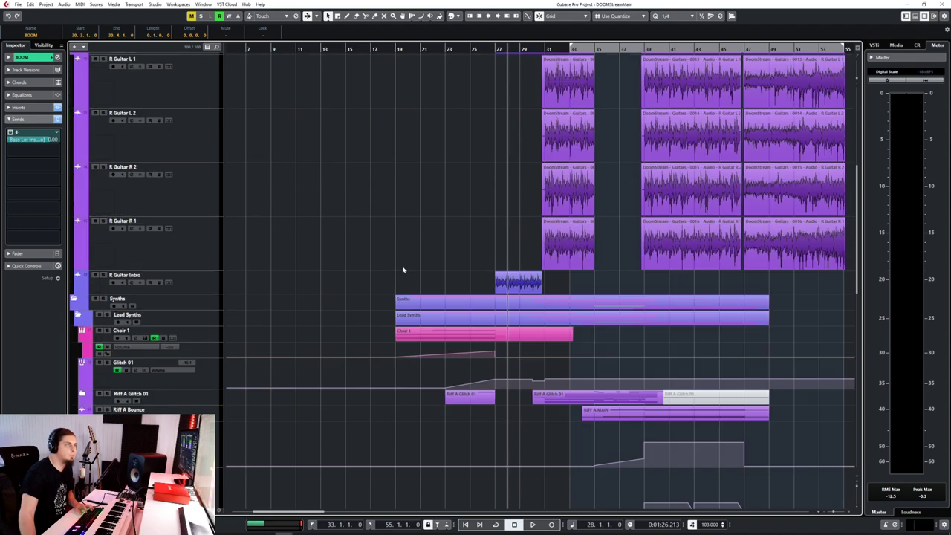
pyautogui.press('space')
pyautogui.scroll(5, 403, 269)
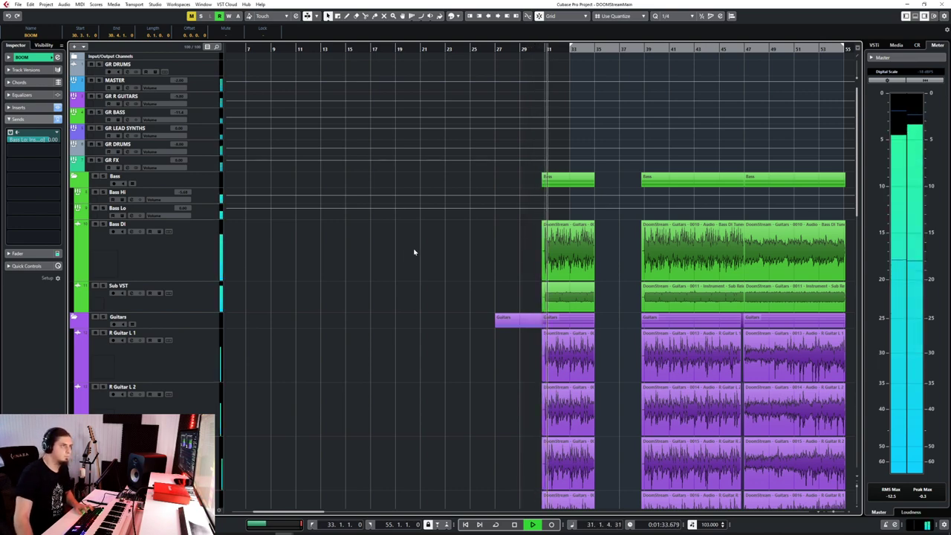
pyautogui.scroll(-5, 414, 252)
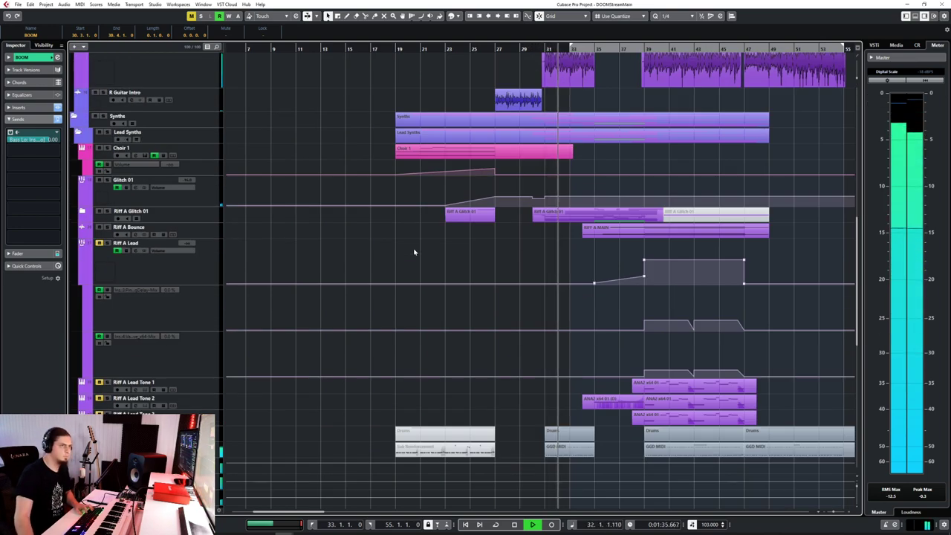
pyautogui.scroll(-10, 414, 252)
pyautogui.scroll(5, 414, 252)
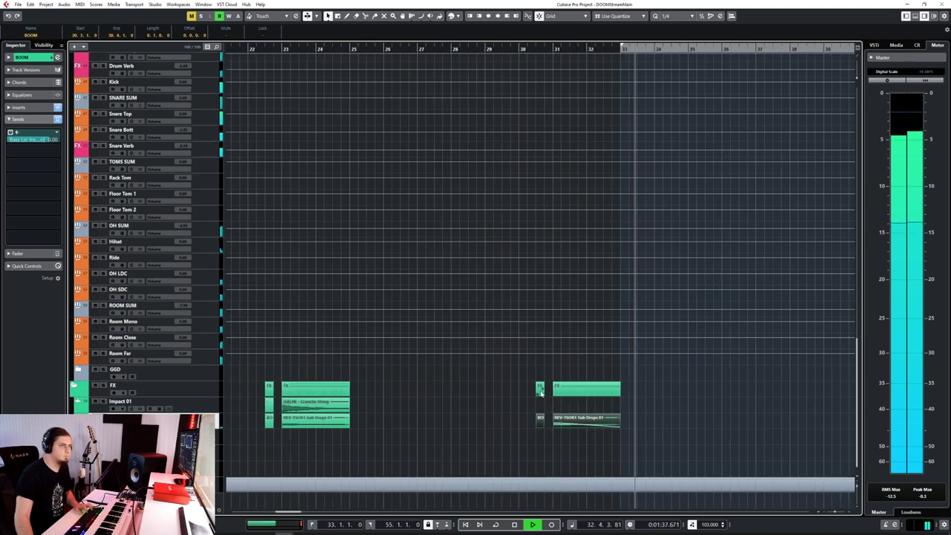
pyautogui.press('space')
# Trim the end of the Sub Drops clip at bar 31 back to 31.2
pyautogui.click(459, 416)
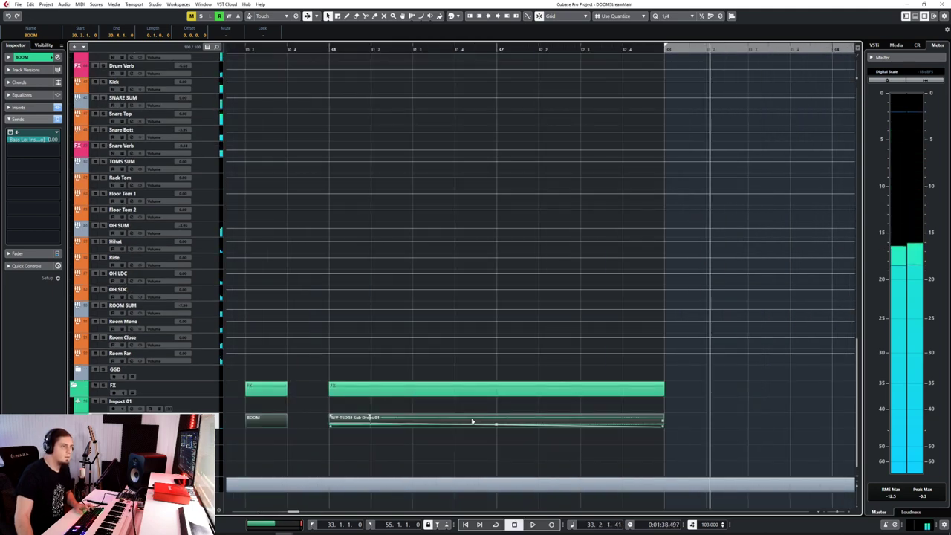
pyautogui.press('Left')
pyautogui.click(669, 16)
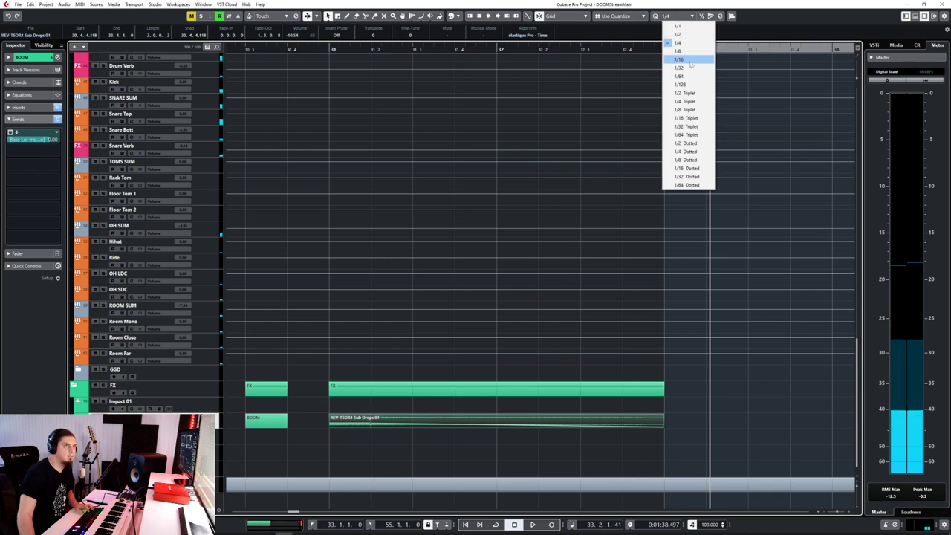
pyautogui.click(676, 47)
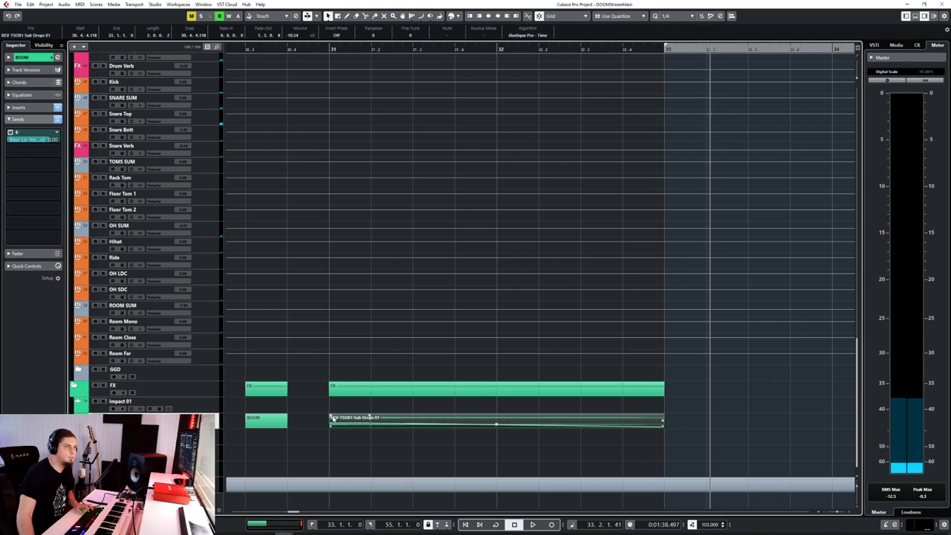
pyautogui.click(562, 424)
pyautogui.moveTo(664, 425); pyautogui.dragTo(340, 418)
# Audition the shortened Sub Drops clip from bar 30, raise its clip volume to -4.92 dB and play the passage again
pyautogui.scroll(5, 351, 427)
pyautogui.scroll(-2, 395, 425)
pyautogui.scroll(-4, 395, 376)
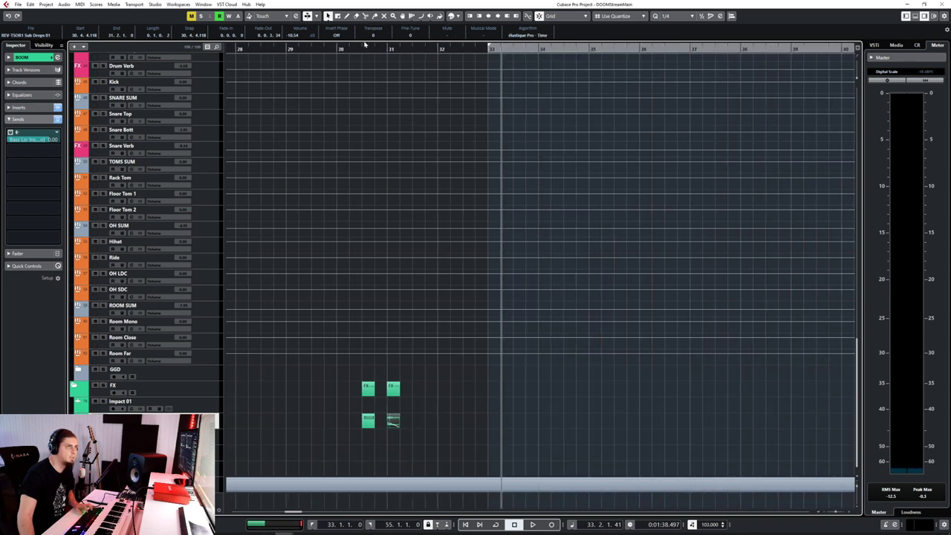
pyautogui.click(337, 49)
pyautogui.press('space')
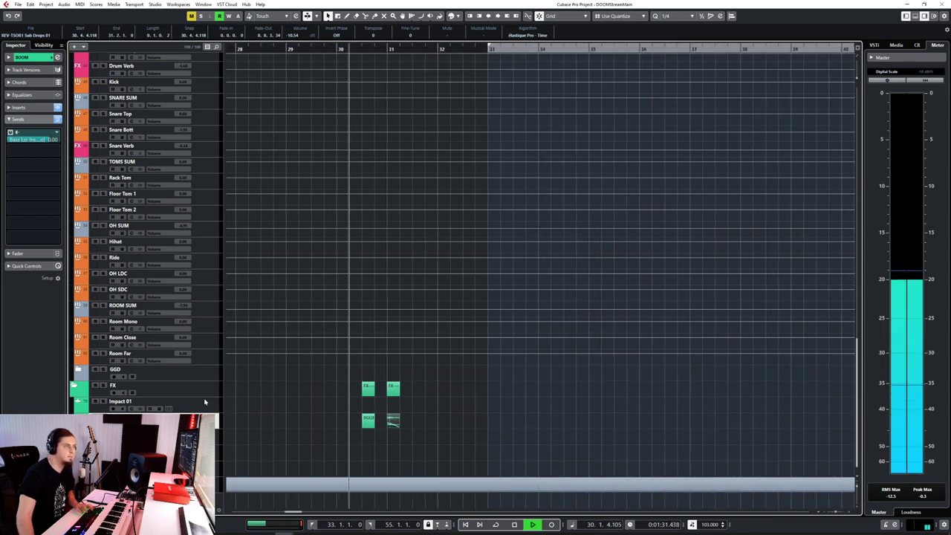
pyautogui.moveTo(394, 416); pyautogui.dragTo(391, 418)
pyautogui.click(339, 48)
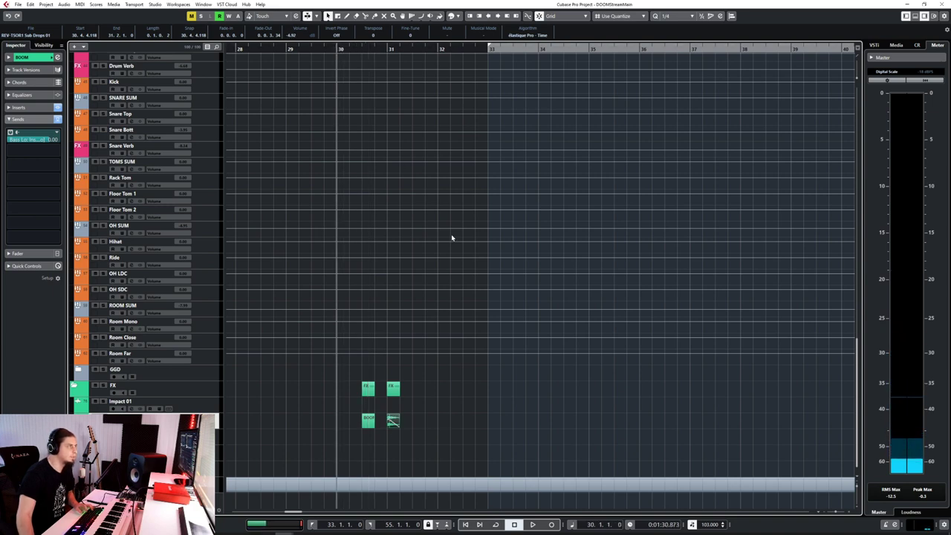
pyautogui.press('space')
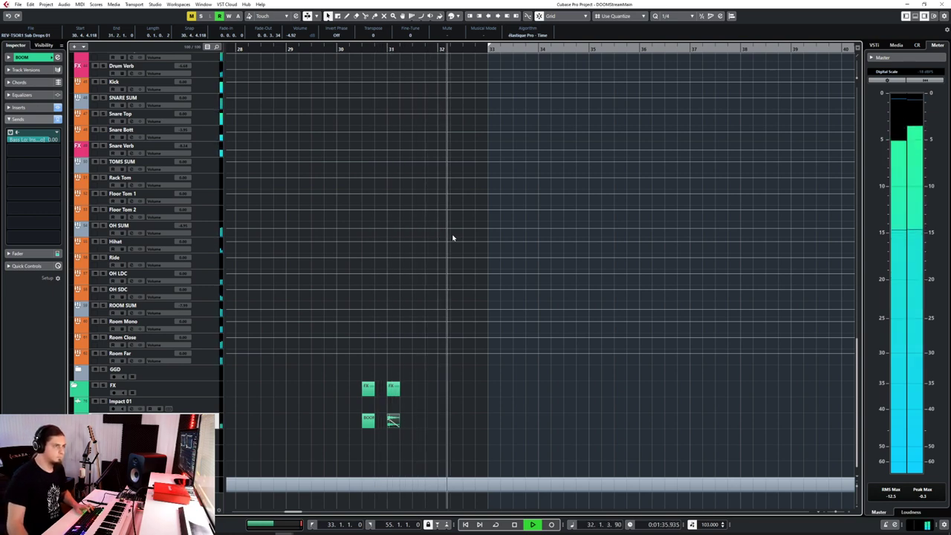
# Copy the BOOM and Sub Drops clips around bars 30 and 31 to bar 46.3 and play that passage
pyautogui.click(418, 436)
pyautogui.hotkey('ctrl', 'a')
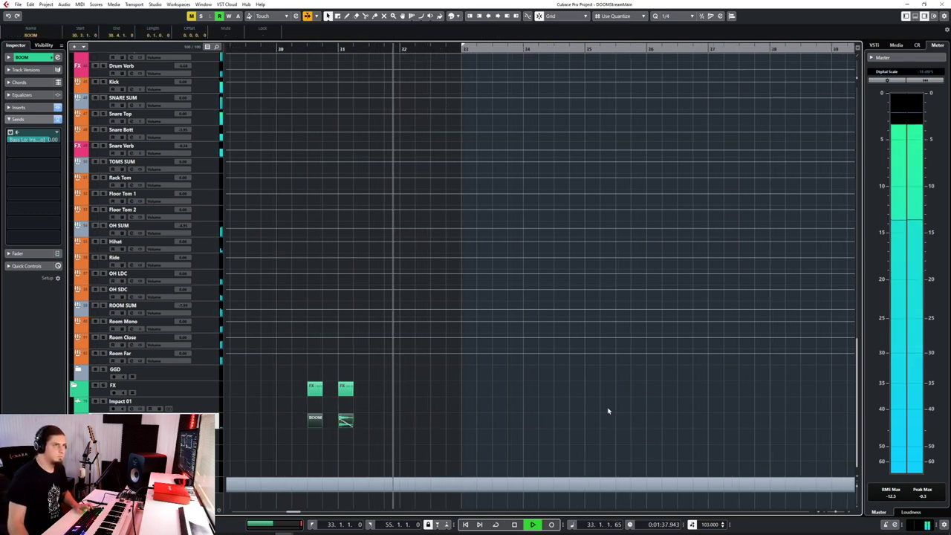
pyautogui.press('space')
pyautogui.scroll(10, 608, 410)
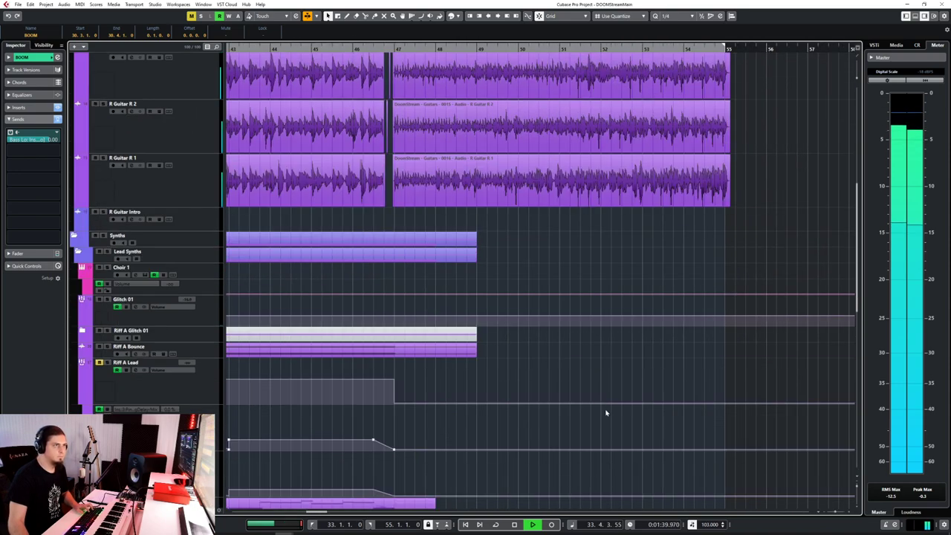
pyautogui.click(384, 49)
pyautogui.scroll(-10, 478, 403)
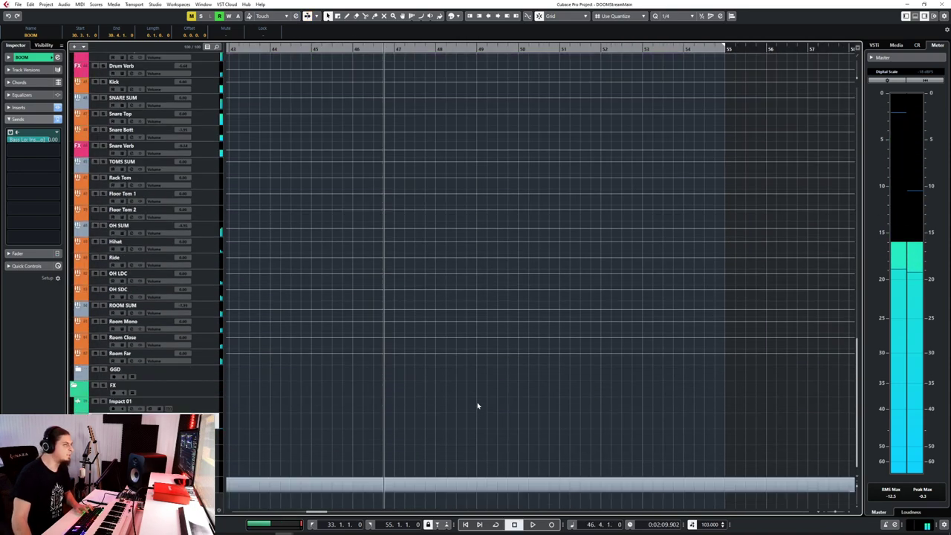
pyautogui.press('Delete')
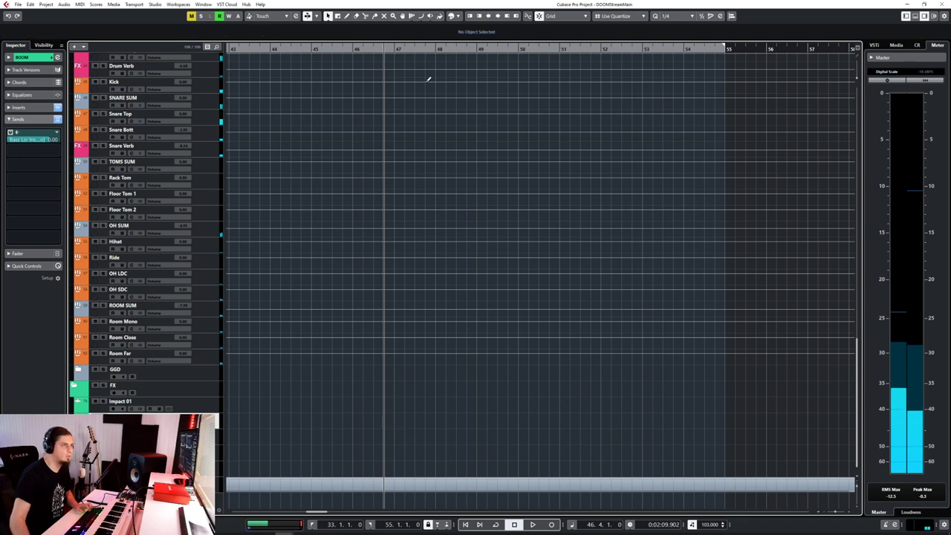
pyautogui.click(372, 49)
pyautogui.hotkey('ctrl', 'z')
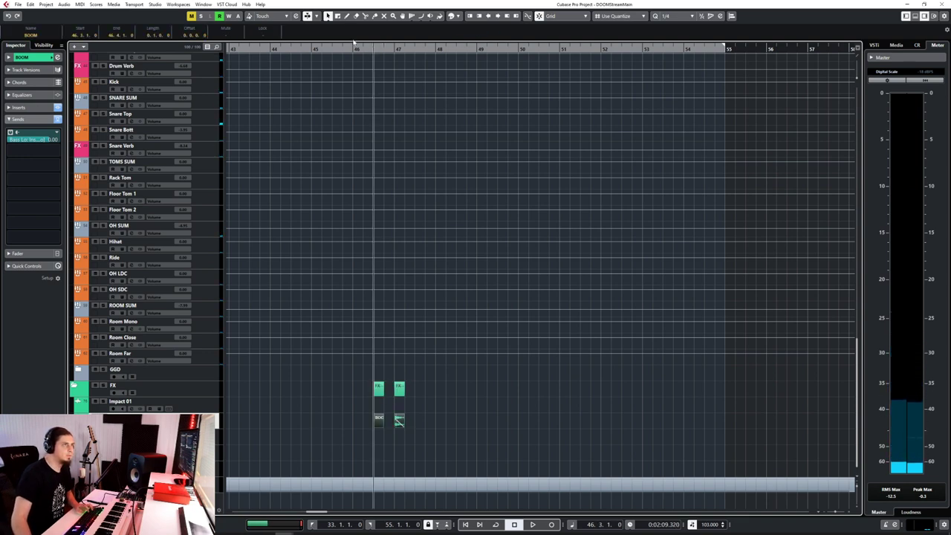
pyautogui.press('space')
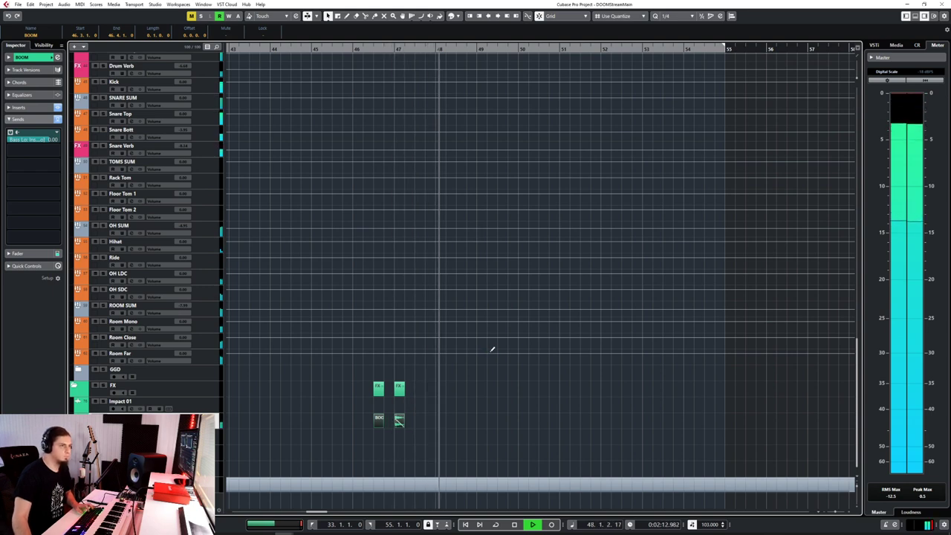
pyautogui.press('space')
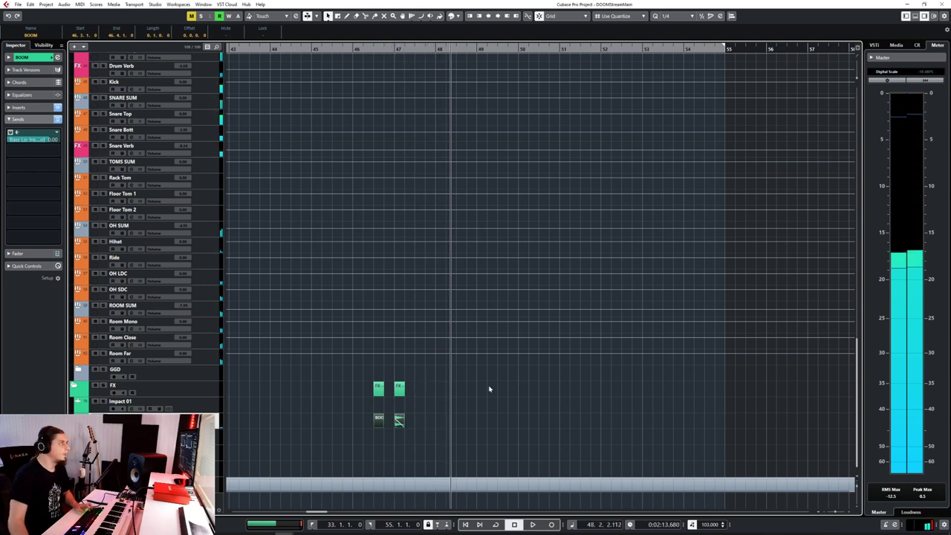
# Compare the passage from bar 30 with the Bass Lo compressor bypassed and with it active
pyautogui.hscroll(-10, 489, 389)
pyautogui.scroll(10, 488, 389)
pyautogui.scroll(10, 489, 389)
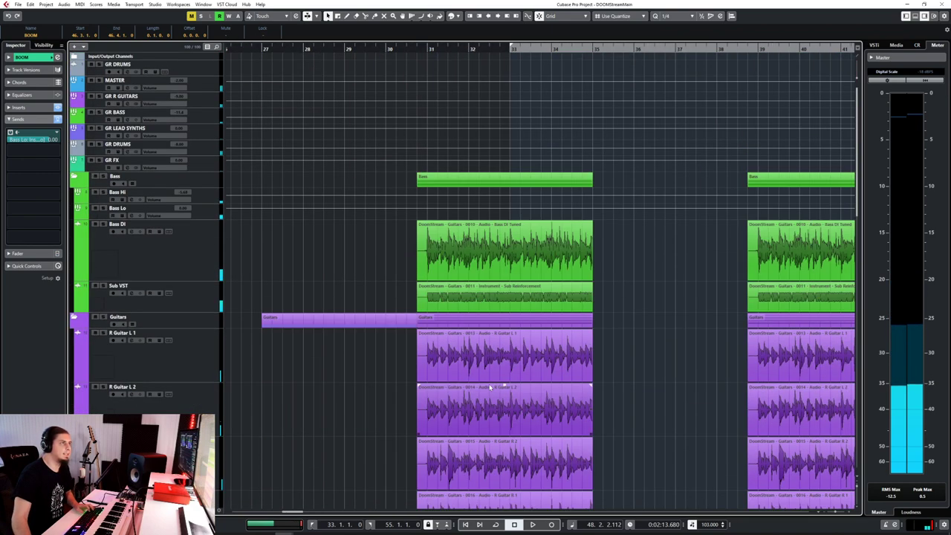
pyautogui.click(163, 211)
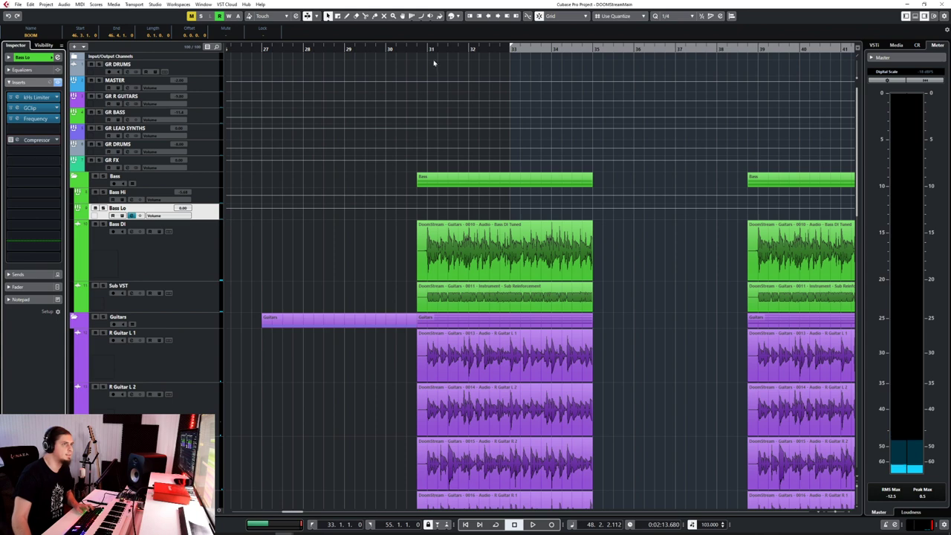
pyautogui.click(386, 49)
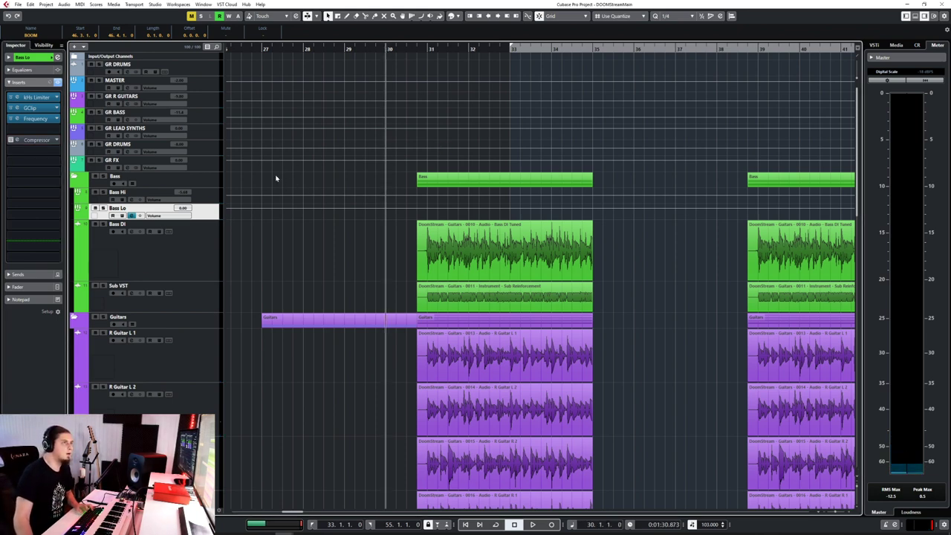
pyautogui.press('space')
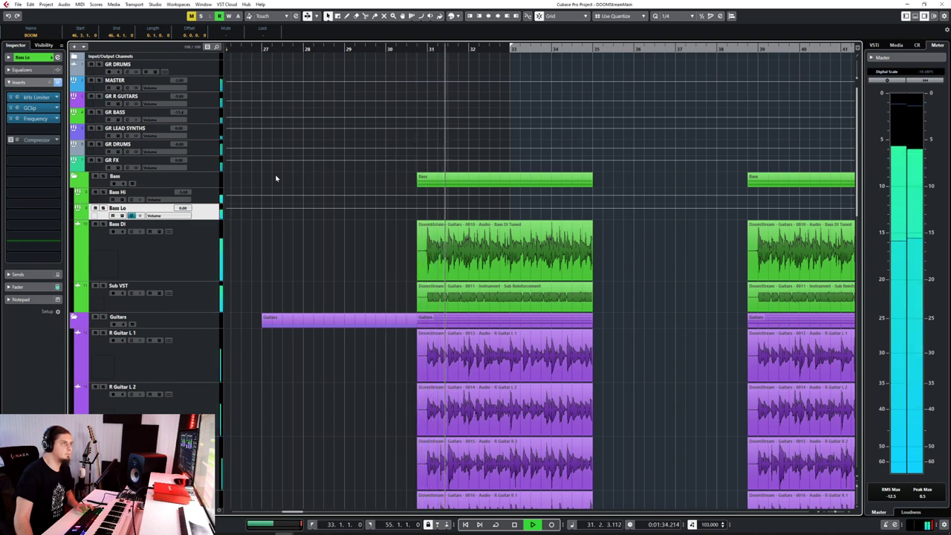
pyautogui.press('space')
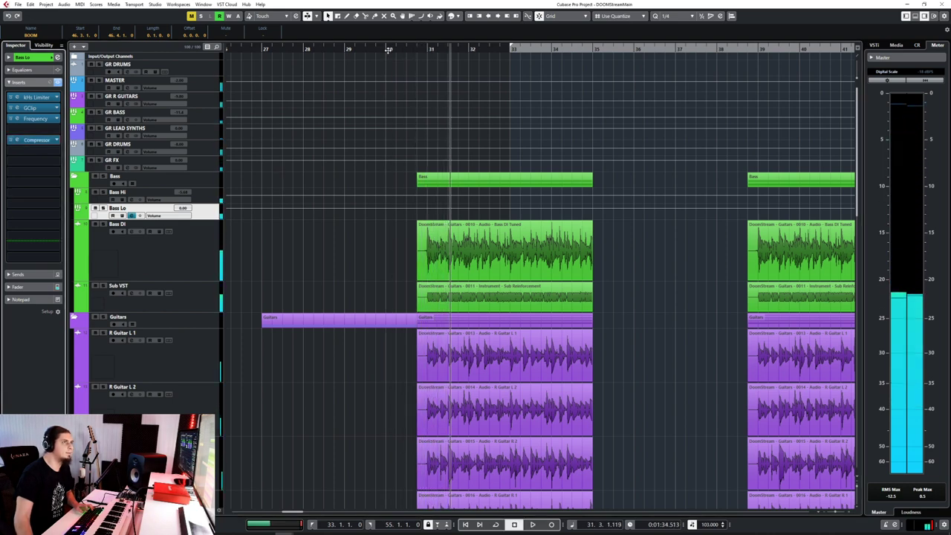
pyautogui.click(387, 49)
pyautogui.press('space')
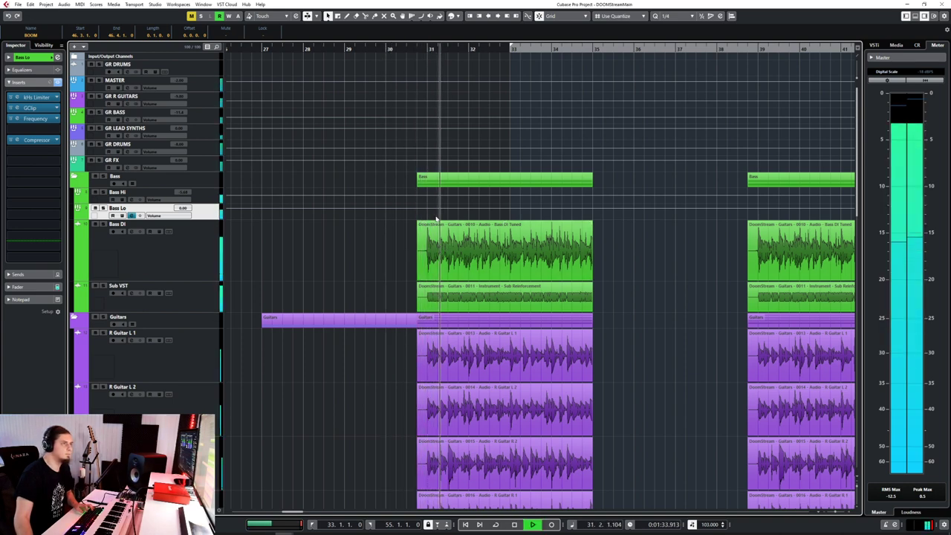
pyautogui.press('space')
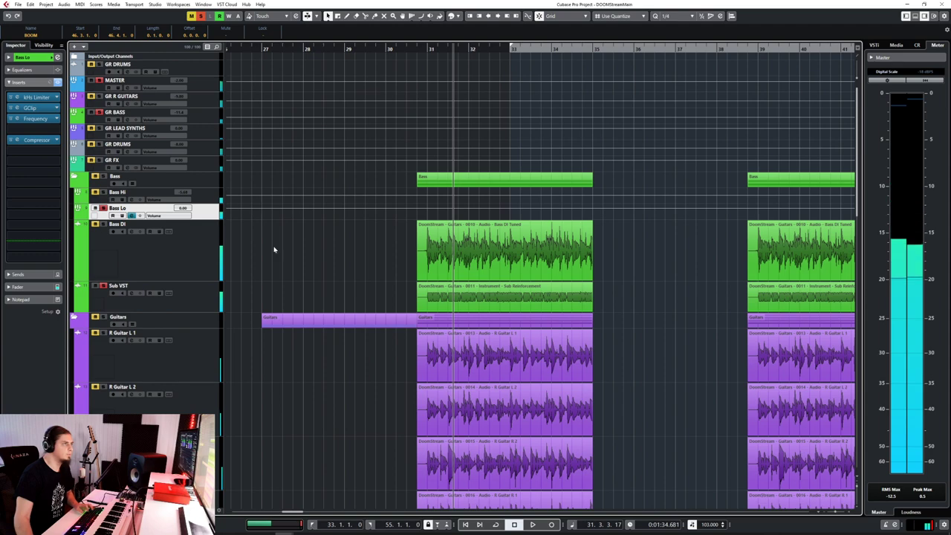
# Play the passage from bar 30 with only the Bass Lo and Sub VST tracks soloed
pyautogui.scroll(-10, 273, 250)
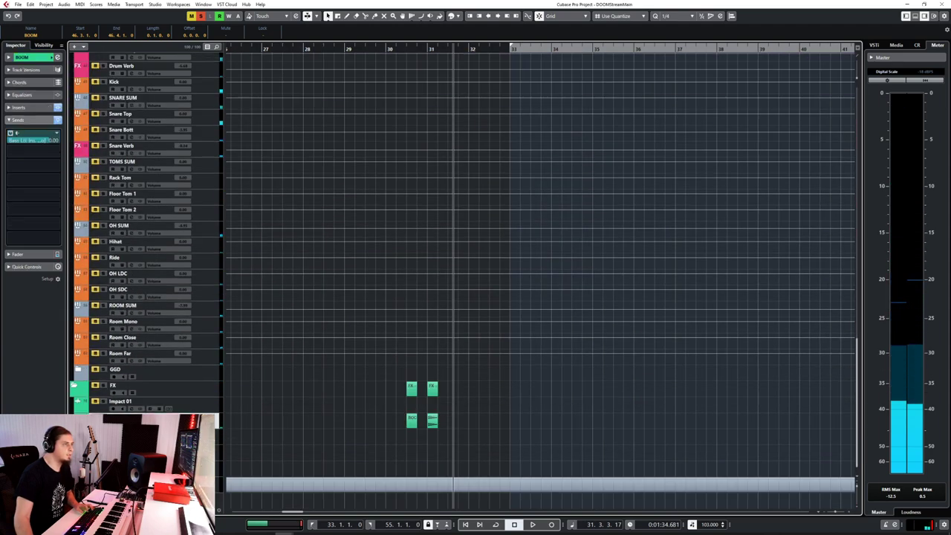
pyautogui.scroll(8, 373, 286)
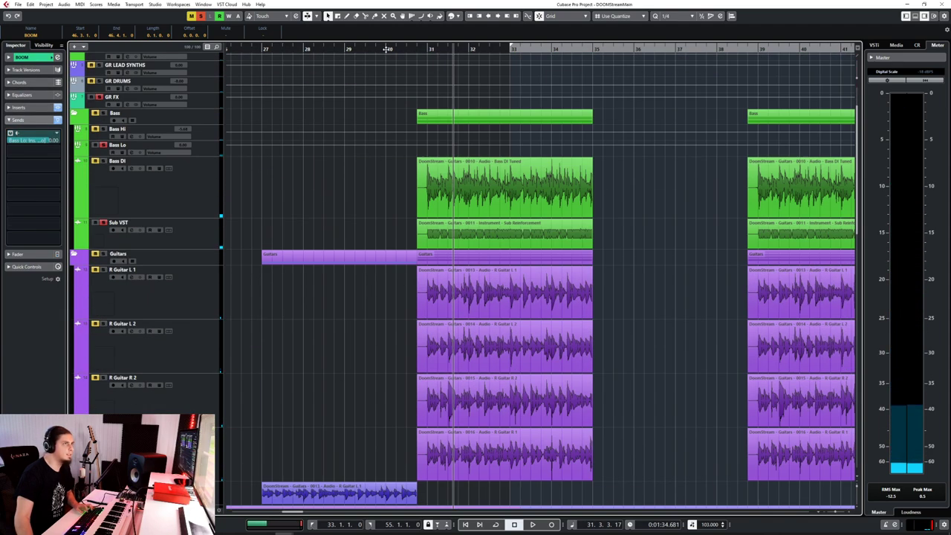
pyautogui.click(387, 49)
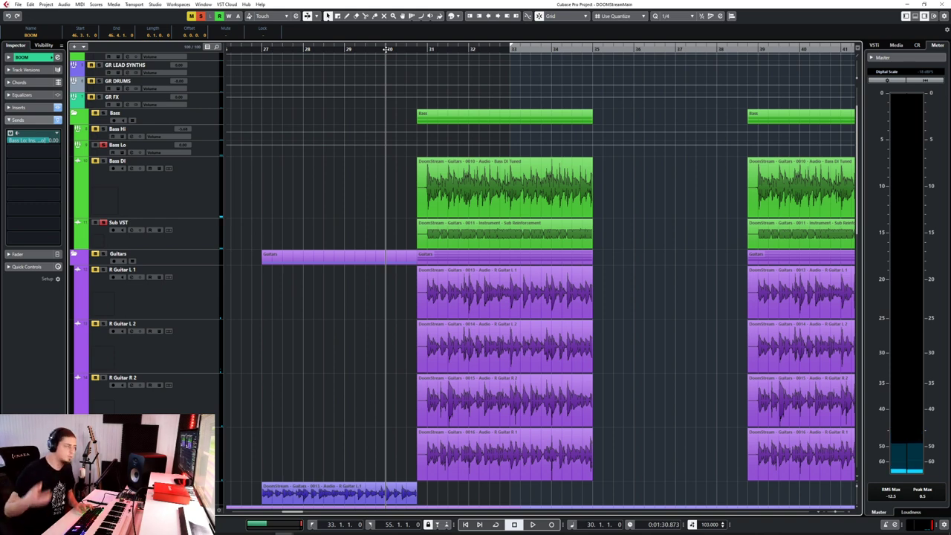
pyautogui.press('space')
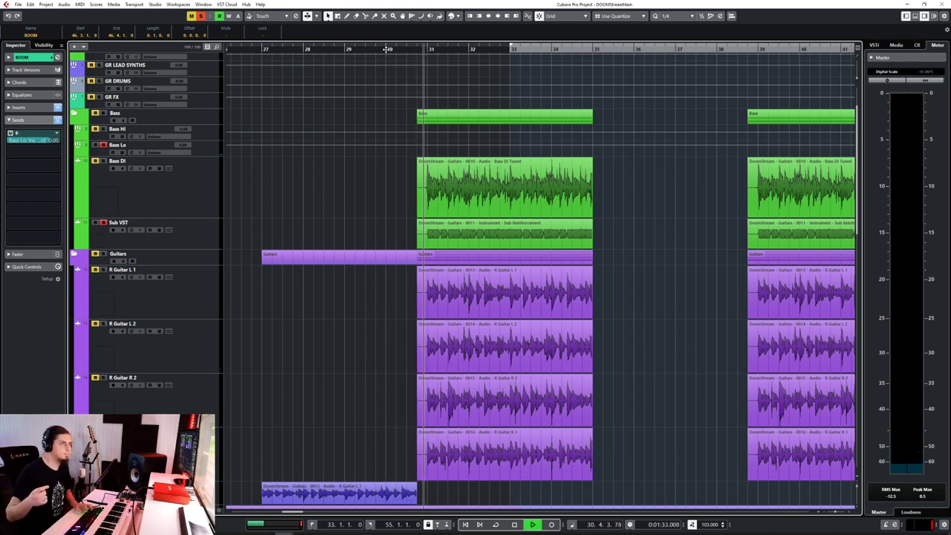
pyautogui.press('space')
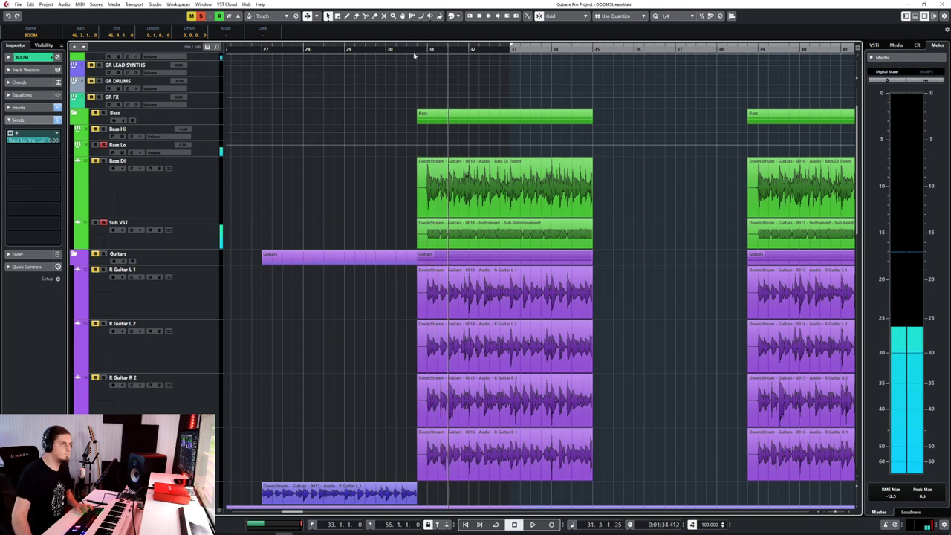
# Add the BOOM effect track to the solo, play from the middle of bar 30, and clear all solos
pyautogui.scroll(-15, 532, 298)
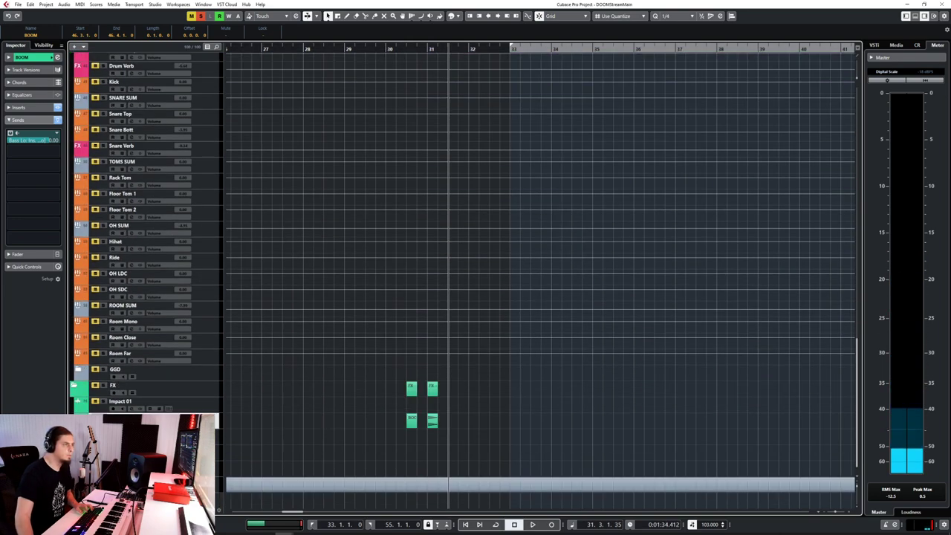
pyautogui.scroll(15, 466, 255)
pyautogui.click(407, 49)
pyautogui.press('space')
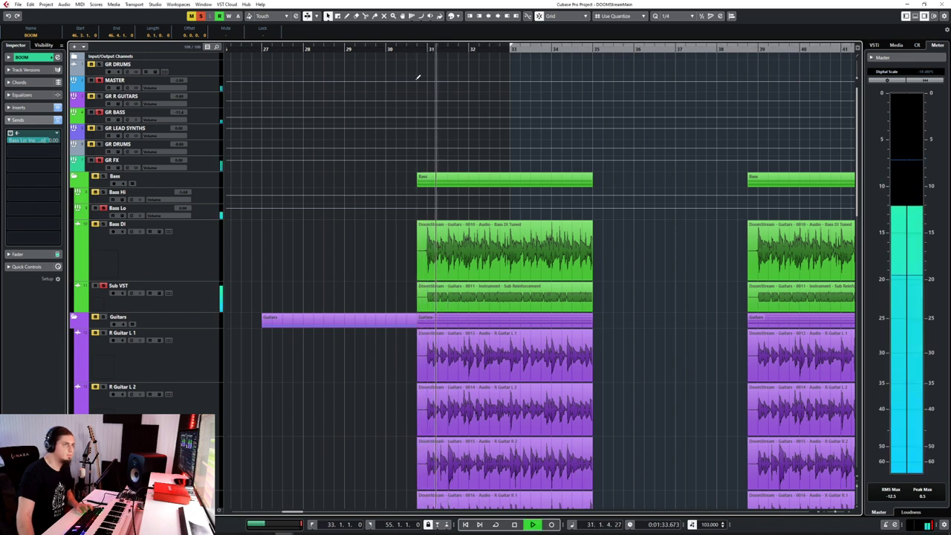
pyautogui.press('space')
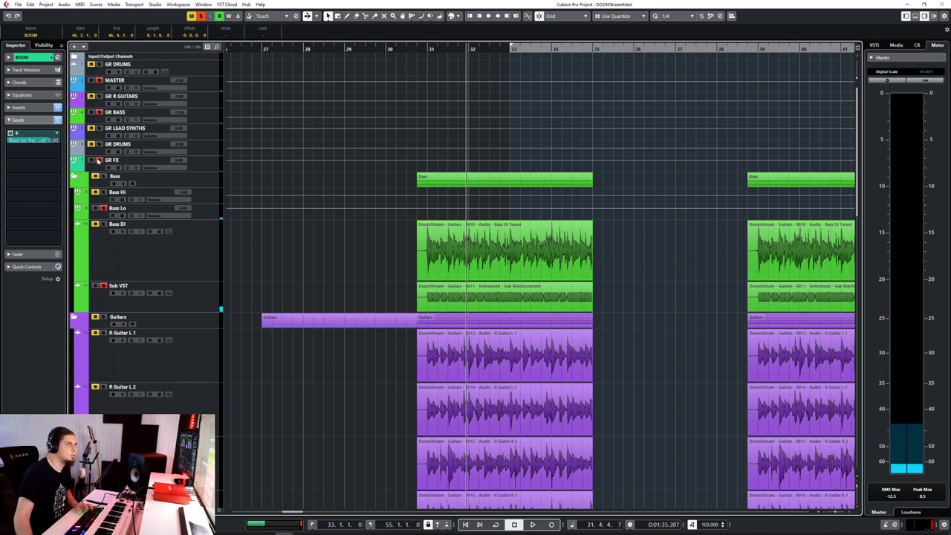
pyautogui.click(103, 87)
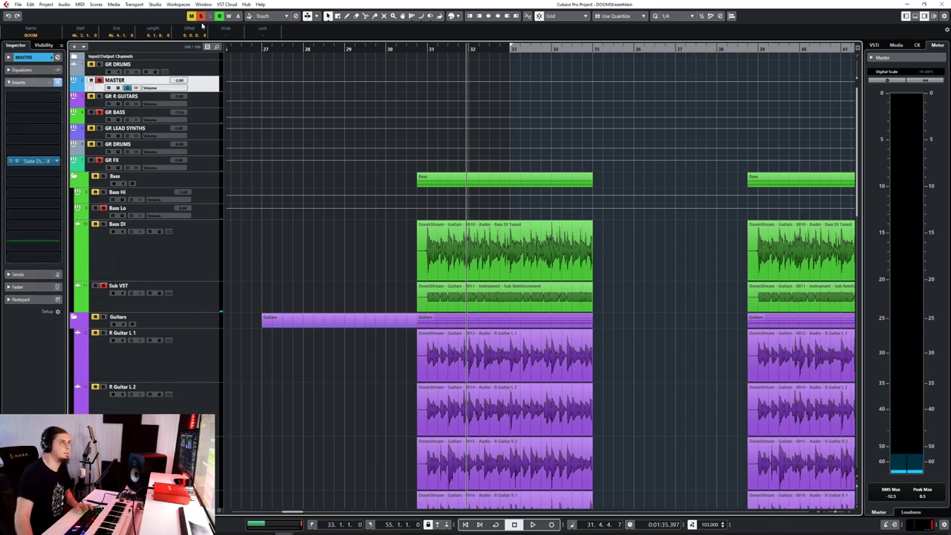
# Play the song from bar 18.3 to hear the impact and sub-drop effects leading into bar 19
pyautogui.scroll(-20, 319, 365)
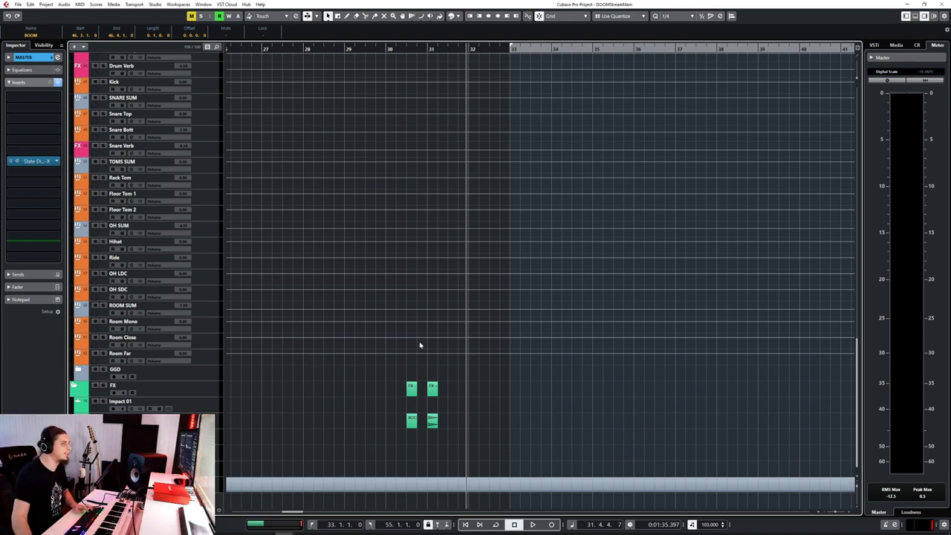
pyautogui.scroll(10, 494, 380)
pyautogui.scroll(-5, 496, 405)
pyautogui.hscroll(-5, 497, 409)
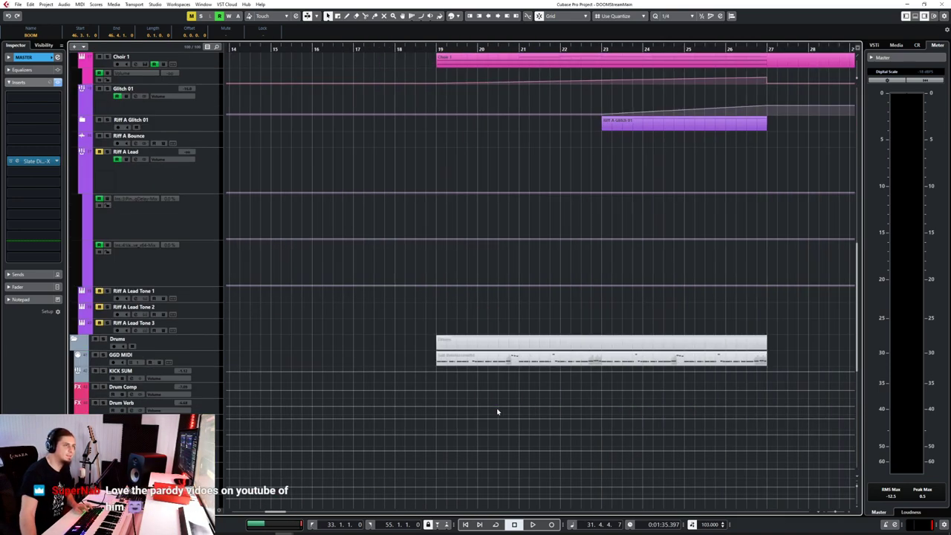
pyautogui.scroll(-5, 497, 409)
pyautogui.click(416, 48)
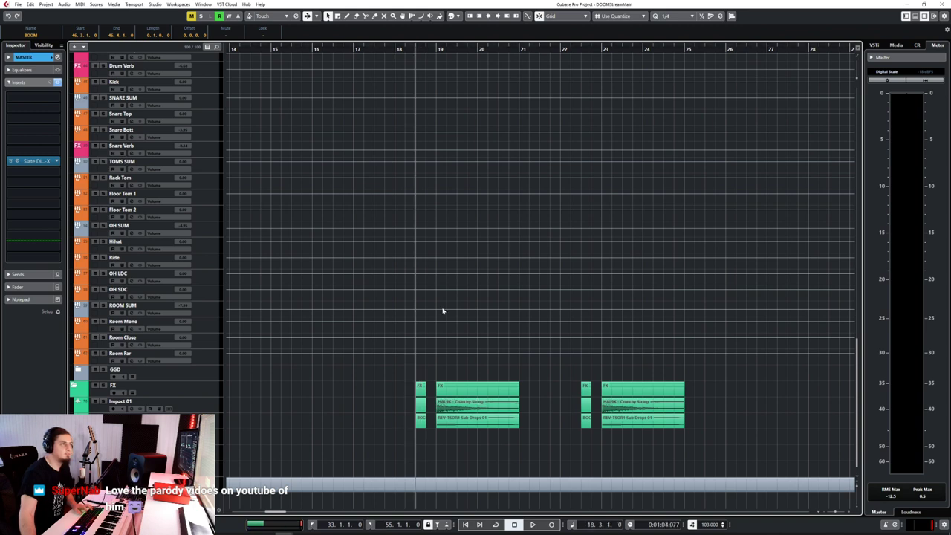
pyautogui.press('space')
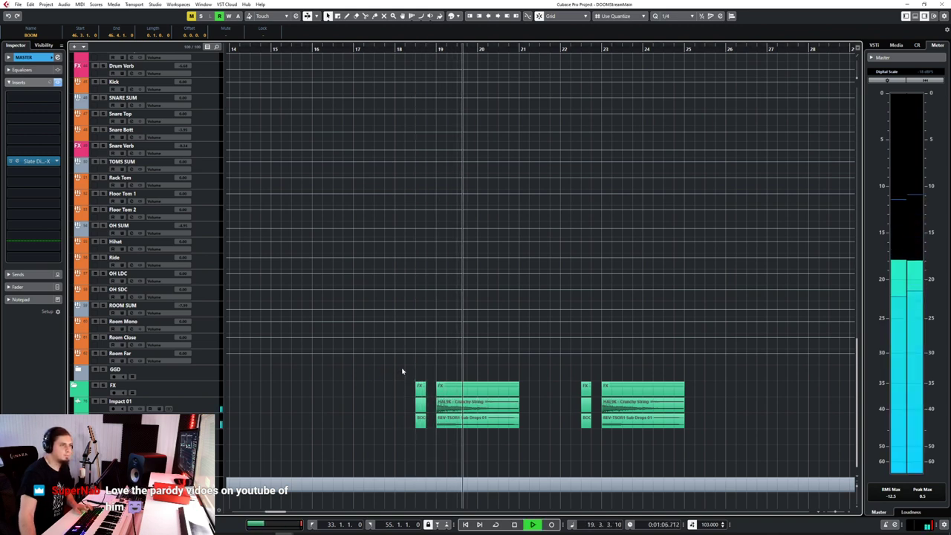
# Review the guitar, synth, drum and FX clips across the arrangement and place the playhead at bar 33
pyautogui.scroll(5, 401, 371)
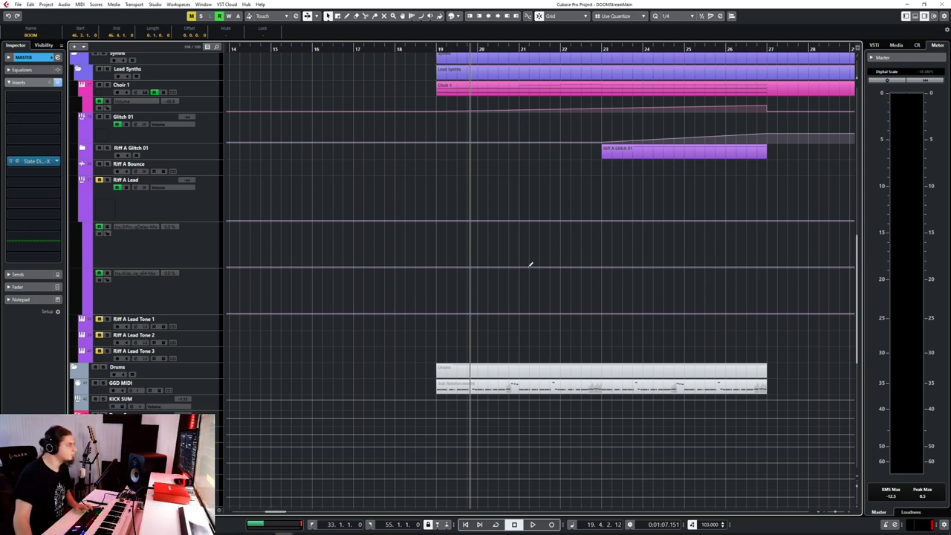
pyautogui.scroll(-5, 541, 332)
pyautogui.hscroll(5, 541, 333)
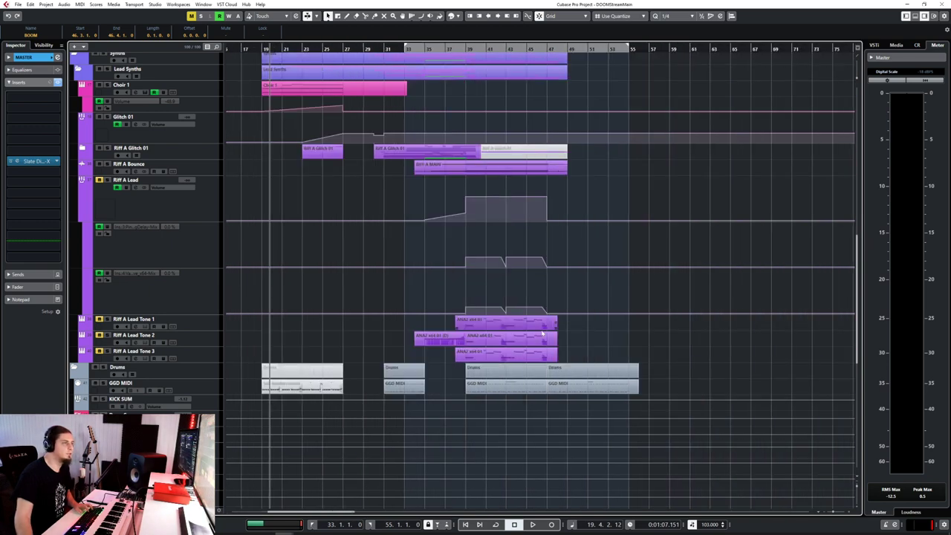
pyautogui.hscroll(-3, 541, 333)
pyautogui.scroll(-3, 542, 333)
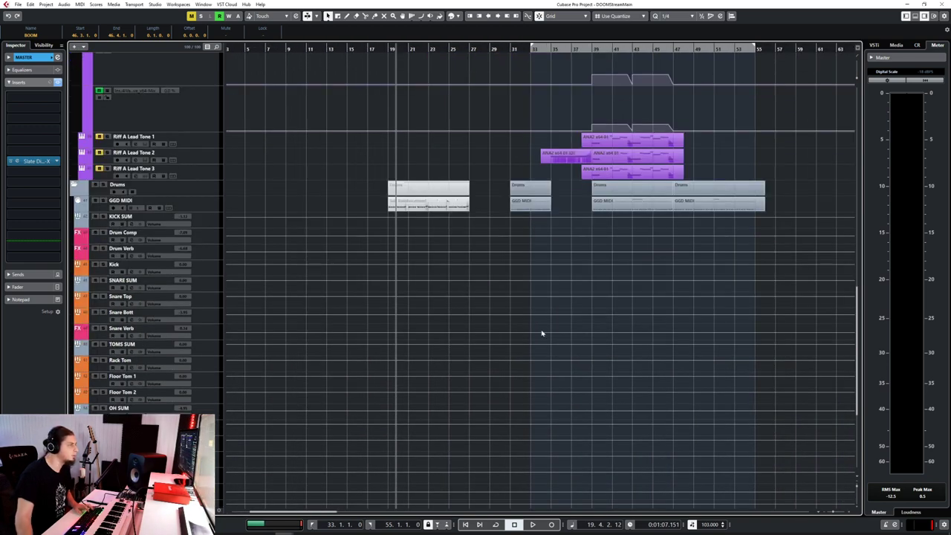
pyautogui.scroll(8, 439, 321)
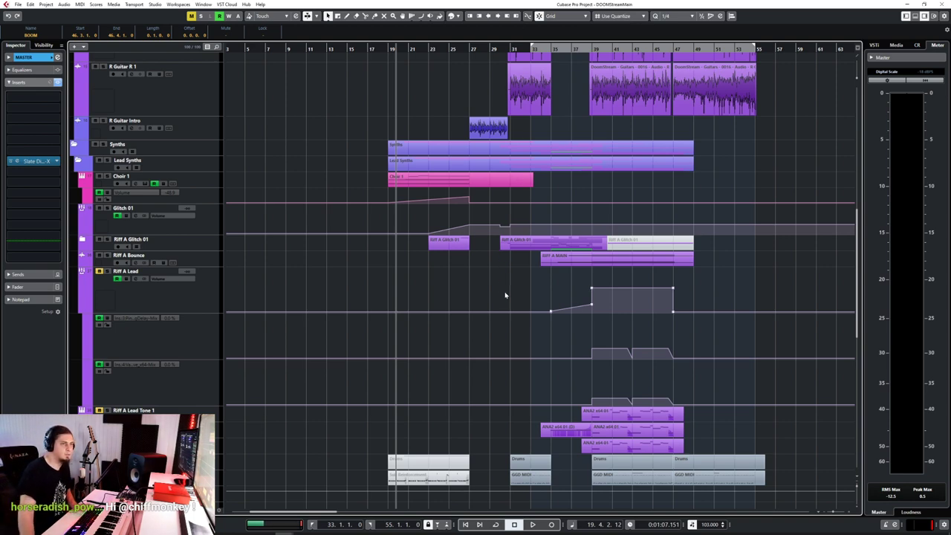
pyautogui.scroll(-10, 504, 289)
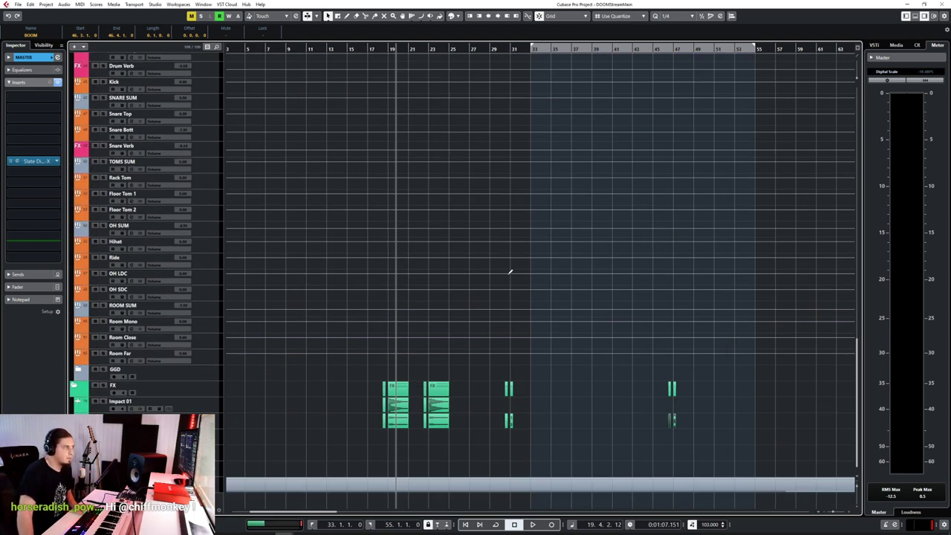
pyautogui.scroll(10, 509, 269)
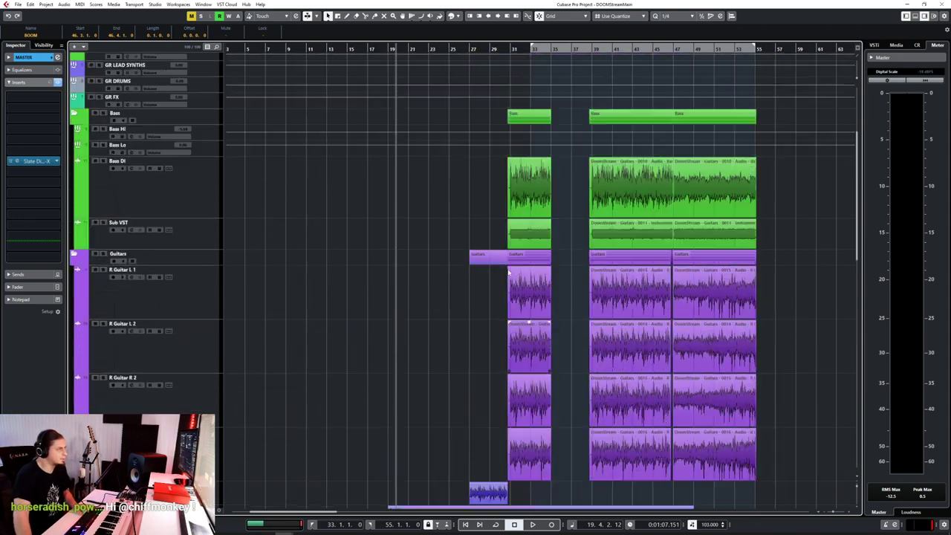
pyautogui.scroll(-5, 508, 271)
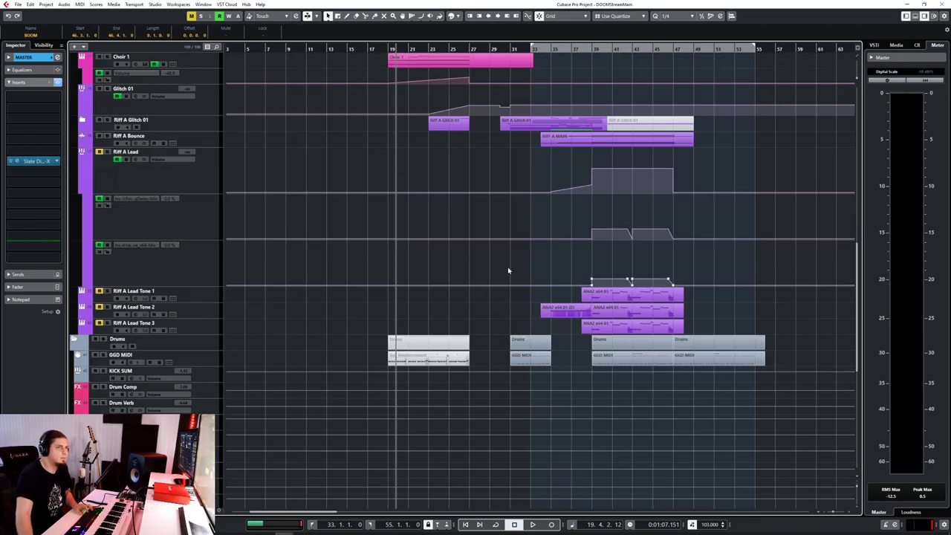
pyautogui.click(530, 46)
pyautogui.scroll(-4, 344, 304)
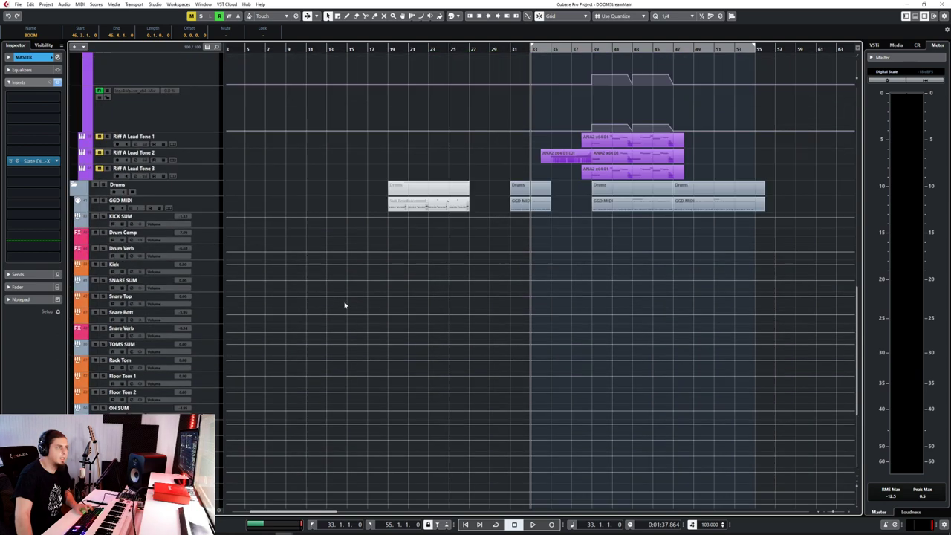
# Look over the bass, guitar, synth, drum and FX tracks to find a spot for an additional intro synth
pyautogui.scroll(5, 344, 304)
pyautogui.scroll(-5, 438, 340)
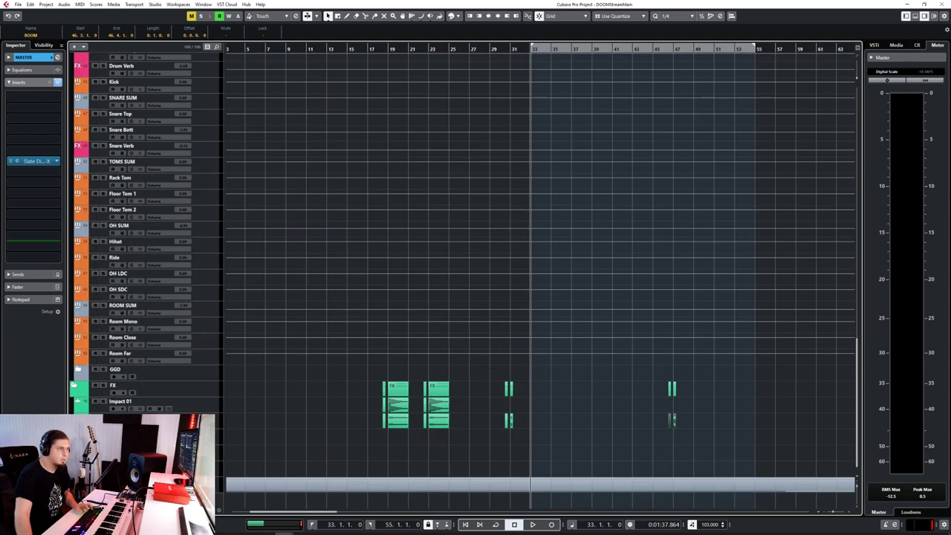
pyautogui.click(231, 440)
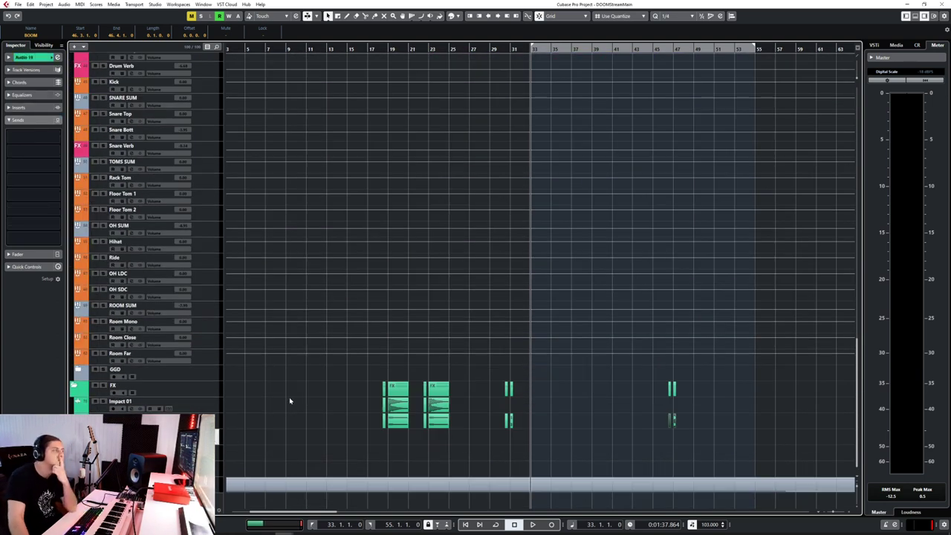
pyautogui.scroll(5, 342, 329)
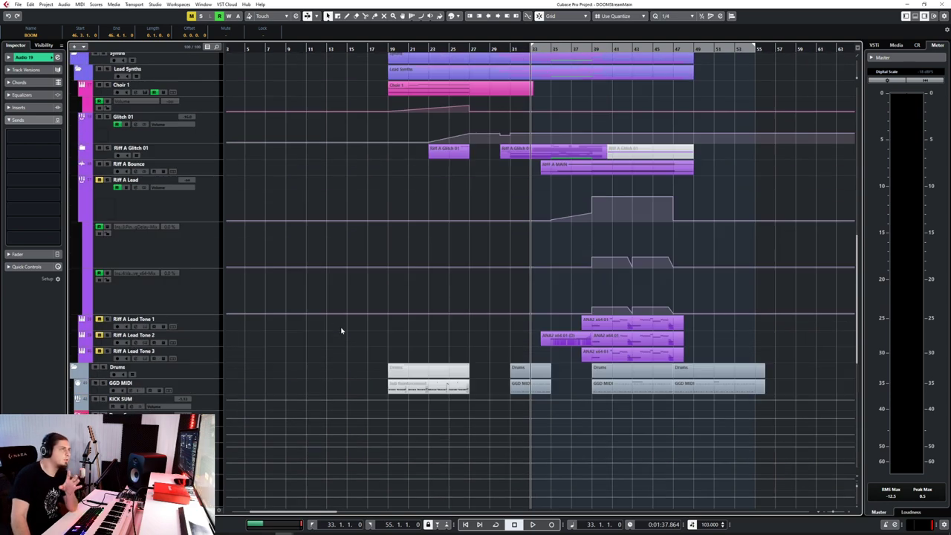
pyautogui.scroll(3, 341, 330)
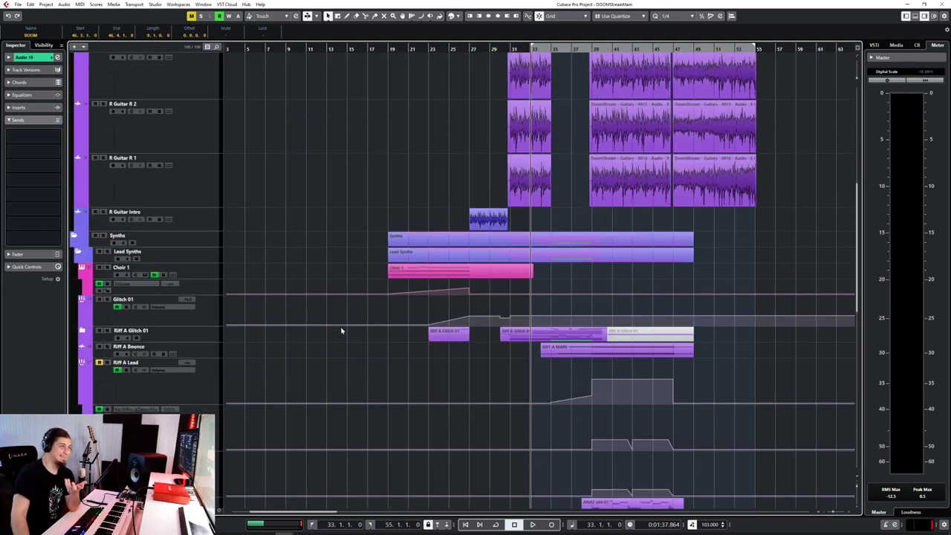
pyautogui.scroll(3, 361, 346)
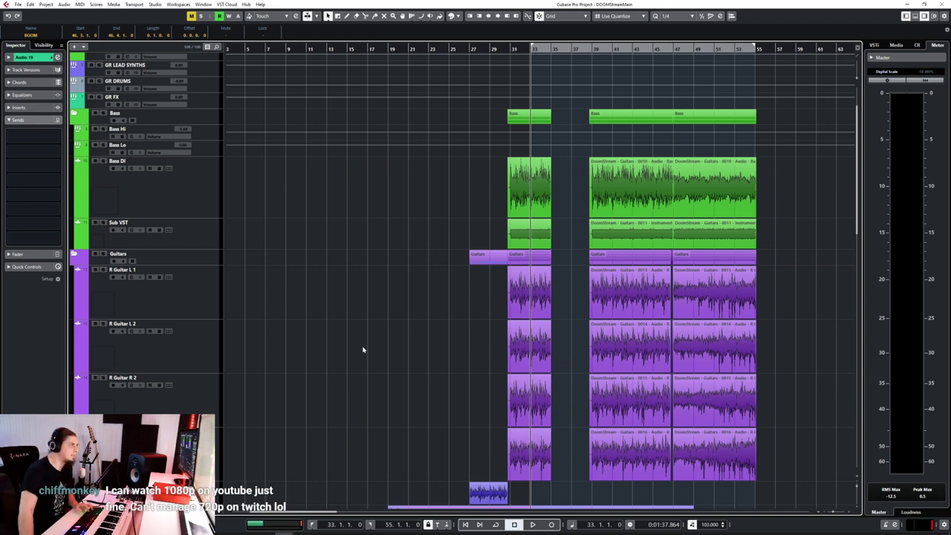
pyautogui.scroll(-10, 265, 275)
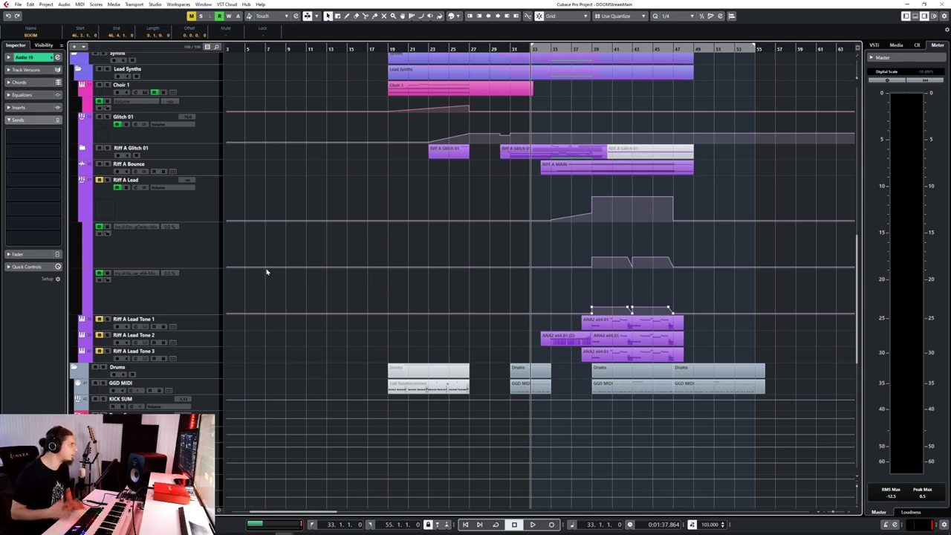
pyautogui.click(517, 244)
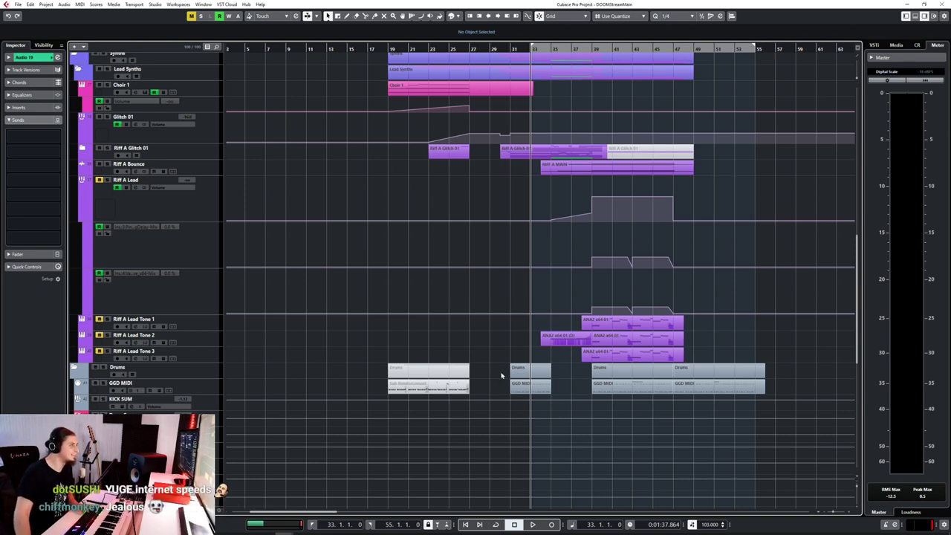
pyautogui.scroll(3, 430, 309)
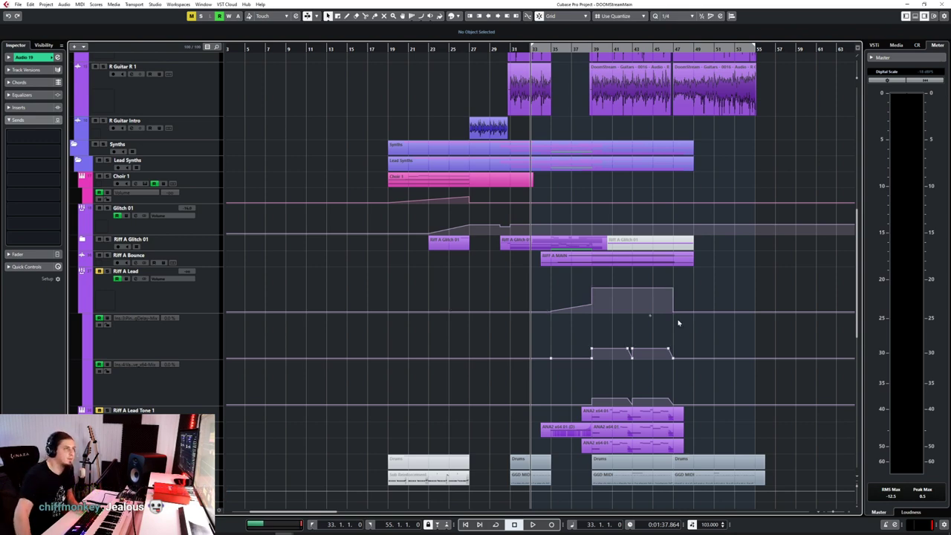
pyautogui.scroll(-10, 261, 274)
pyautogui.scroll(6, 222, 297)
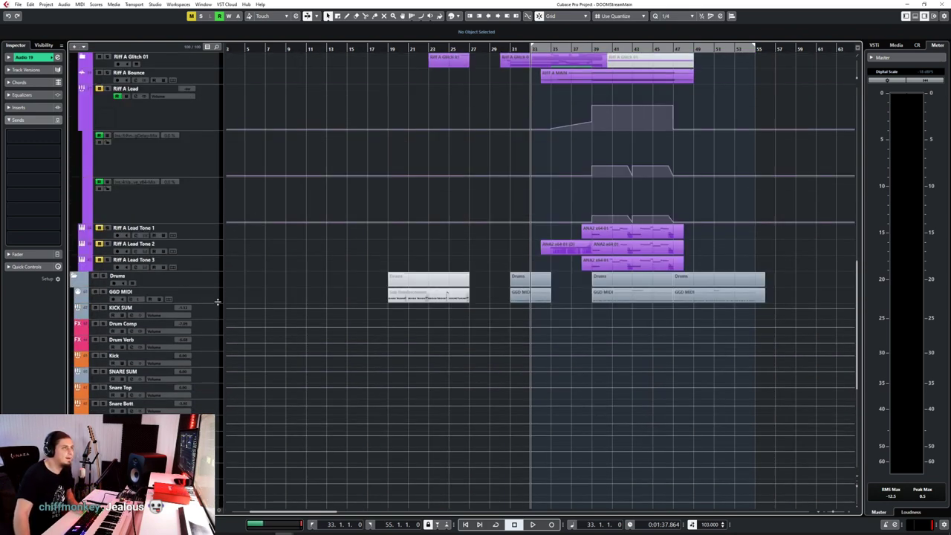
pyautogui.scroll(10, 415, 342)
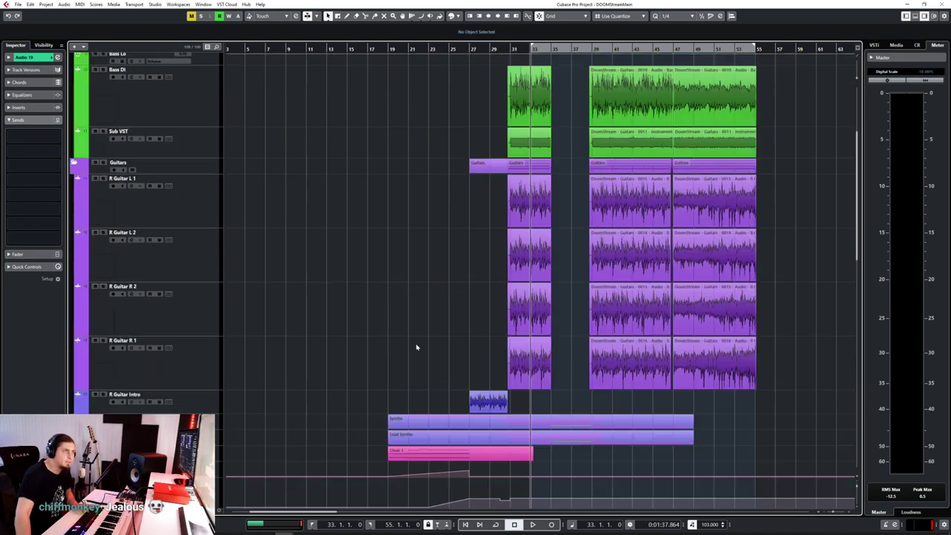
pyautogui.scroll(-10, 415, 343)
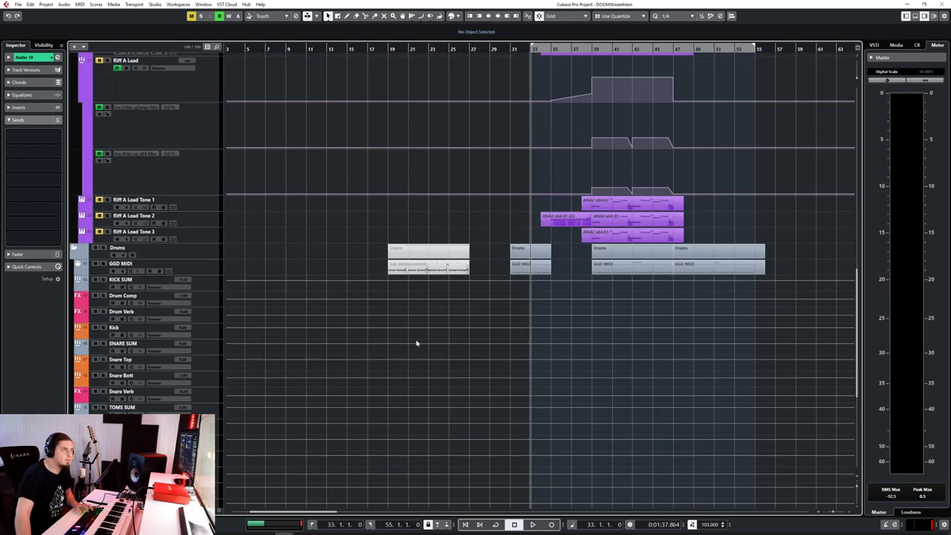
pyautogui.scroll(5, 415, 342)
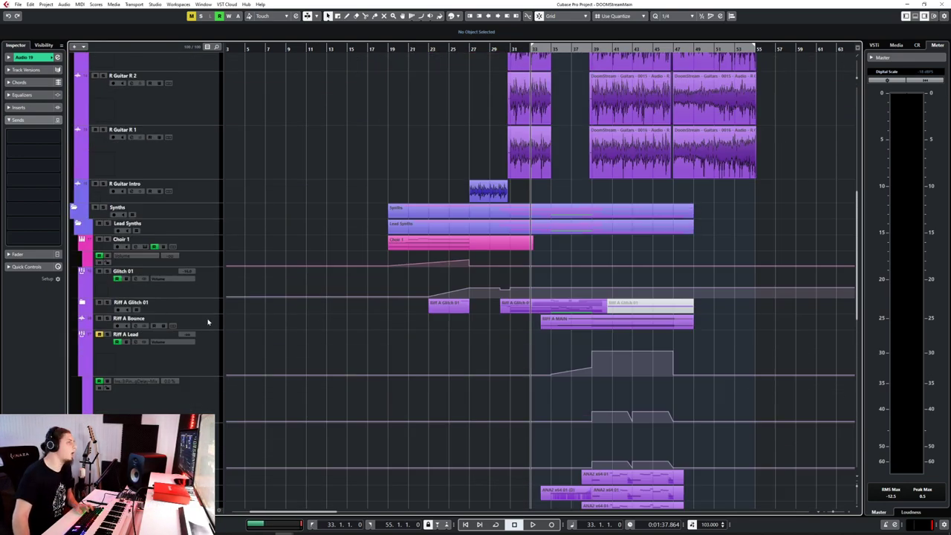
# Start adding an instrument track below Riff A Bounce with ANA2 x64 as its instrument
pyautogui.click(204, 324)
pyautogui.rightClick(197, 327)
pyautogui.moveTo(201, 329)
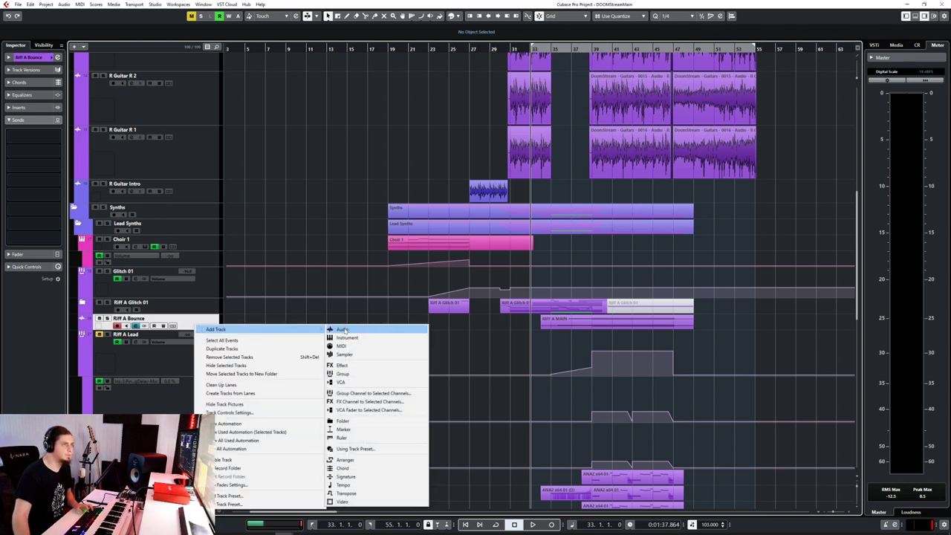
pyautogui.click(347, 338)
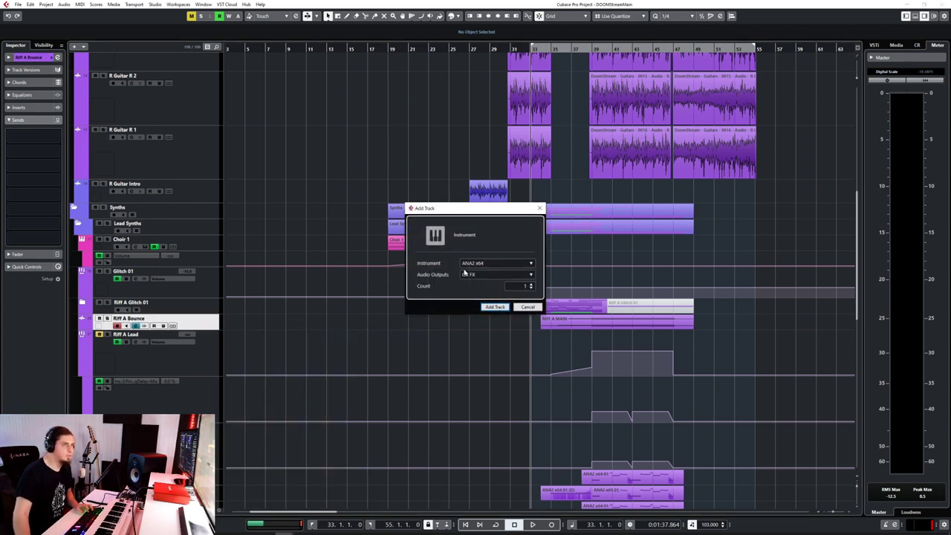
pyautogui.click(495, 263)
pyautogui.click(442, 333)
# Route the new instrument track's audio output to the GR LEAD SYNTHS group and create the track
pyautogui.click(481, 275)
pyautogui.click(480, 275)
pyautogui.click(480, 275)
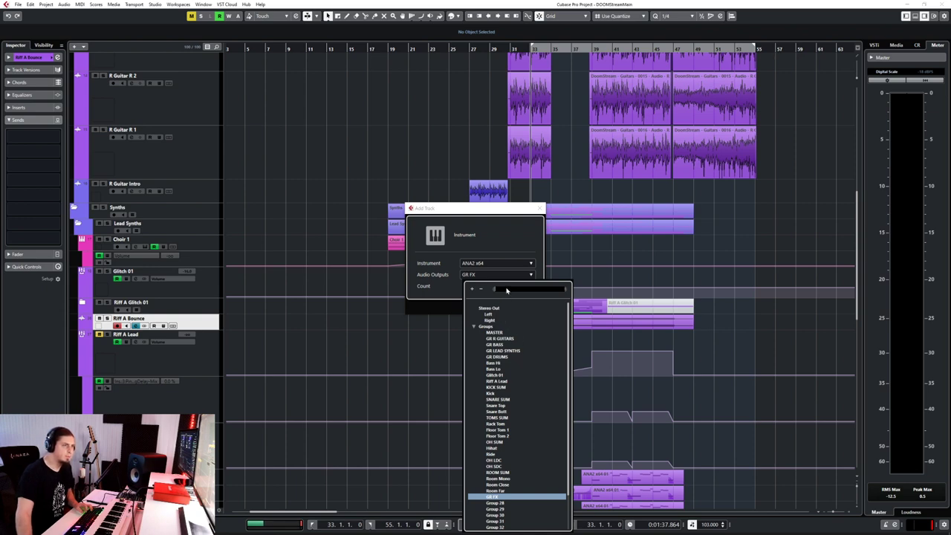
pyautogui.scroll(-1, 504, 307)
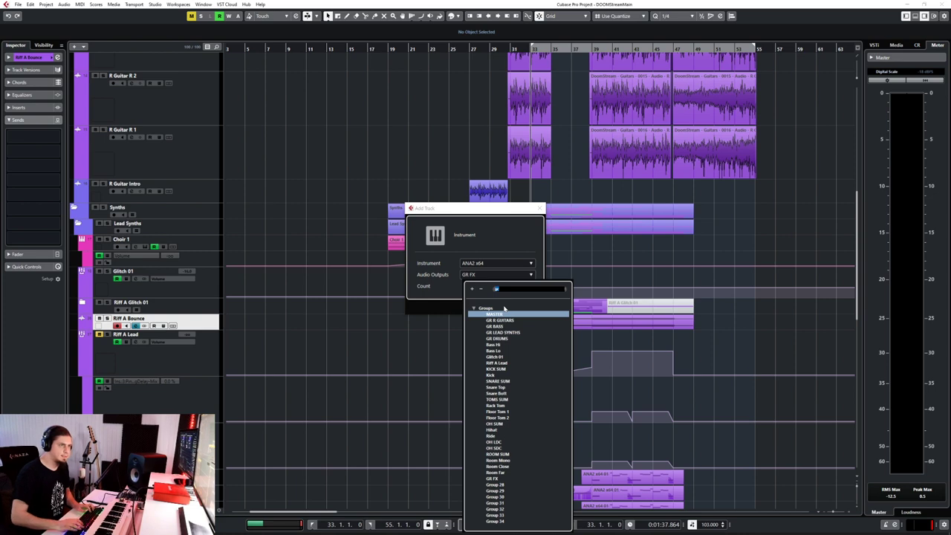
pyautogui.write('lead')
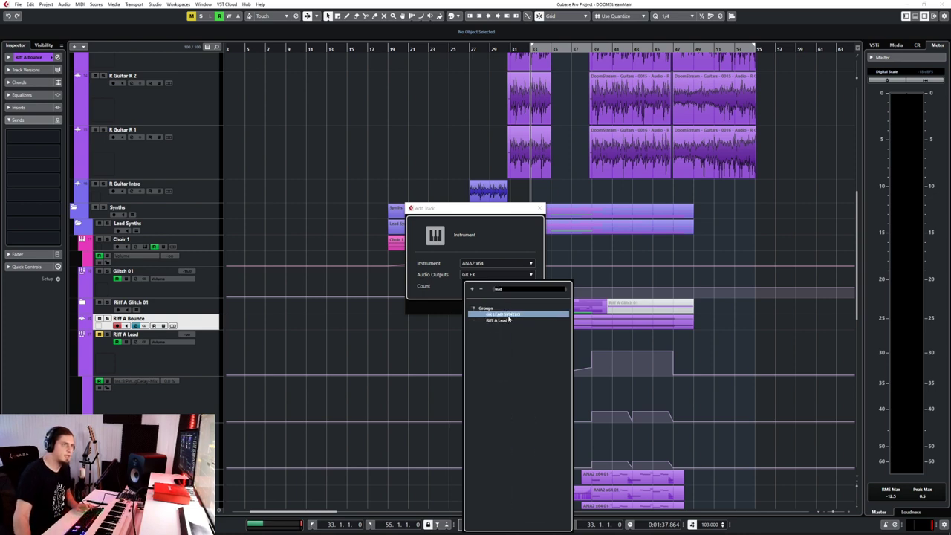
pyautogui.click(512, 313)
pyautogui.click(495, 309)
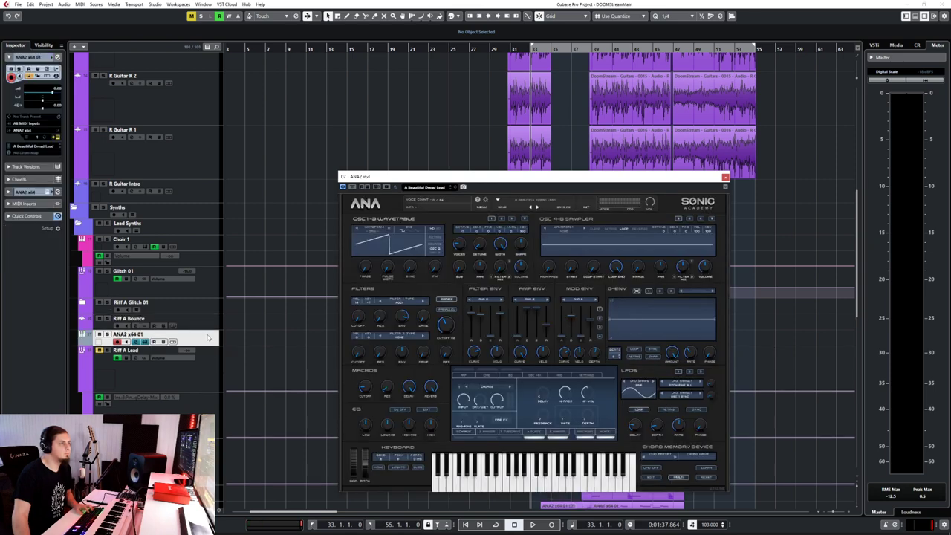
# Move the new ANA2 track directly below Choir 1 and rename it "BWAAAAM Synth"
pyautogui.moveTo(217, 420); pyautogui.dragTo(197, 280)
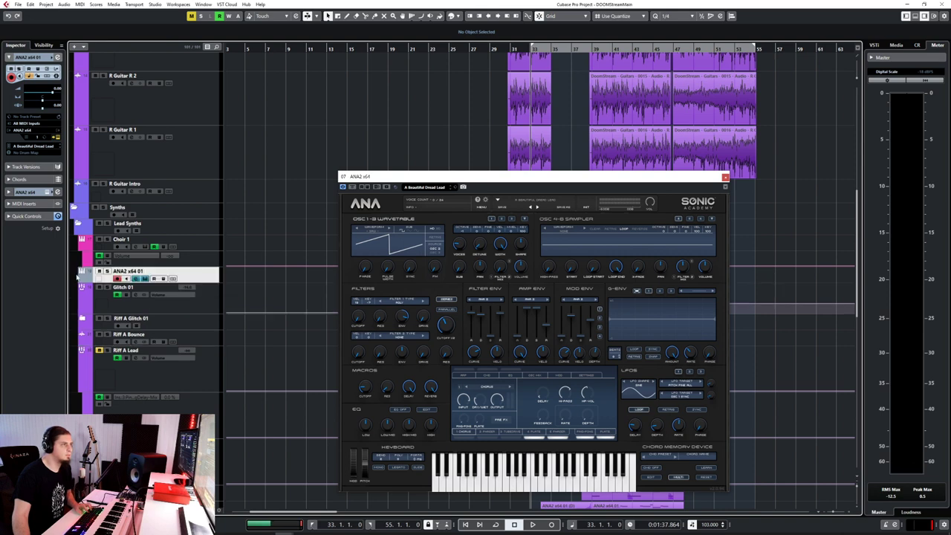
pyautogui.doubleClick(173, 271)
pyautogui.write('BWA')
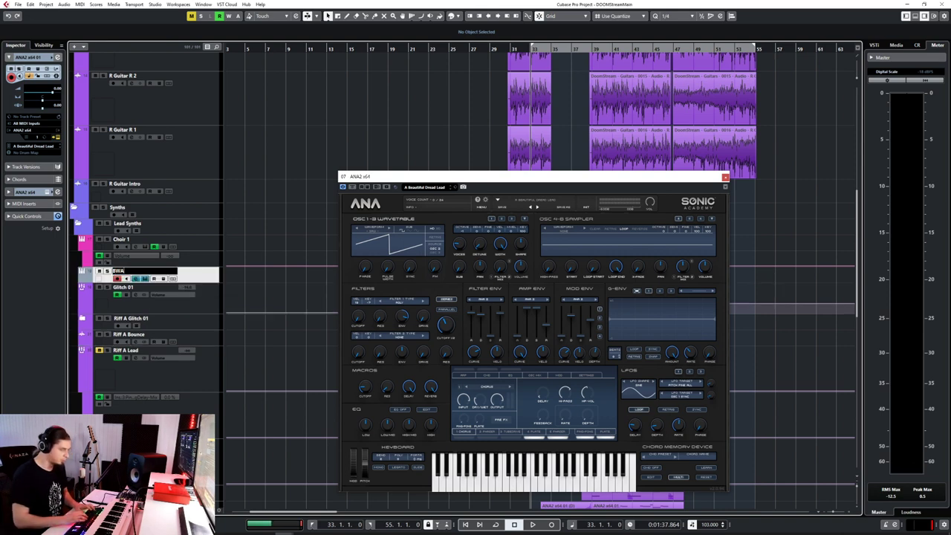
pyautogui.write('AAAM Synth')
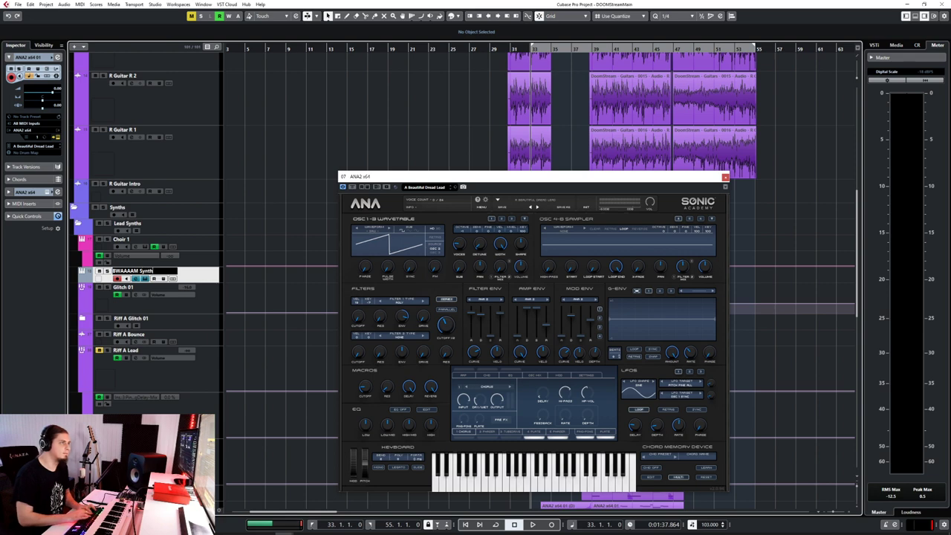
pyautogui.press('Return')
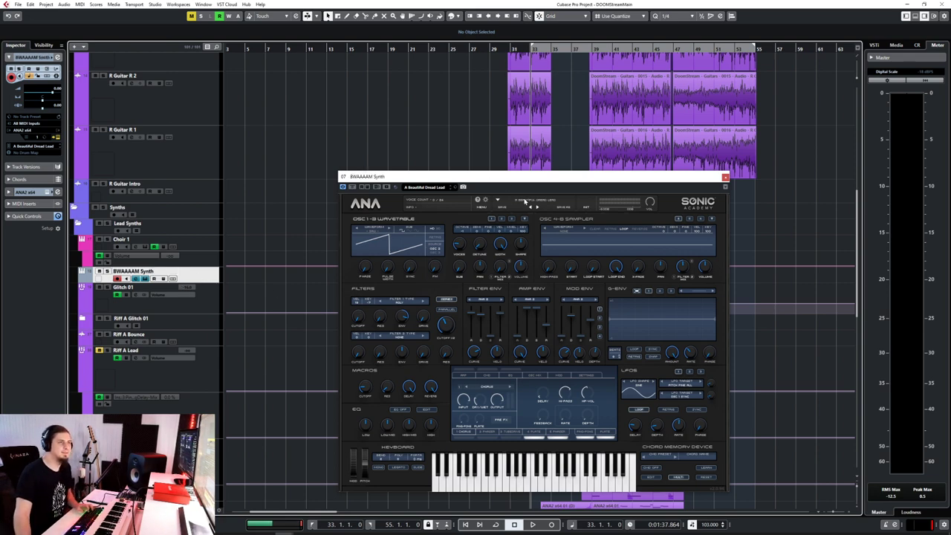
# Initialize the ANA2 patch, load the factory ANA Legacy Sine waveform into oscillator 1, and close the synth window
pyautogui.click(586, 206)
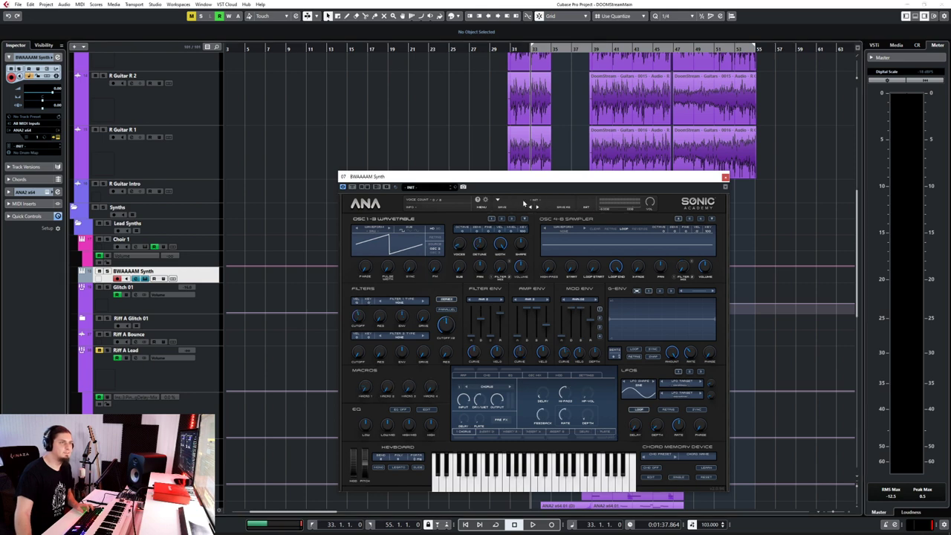
pyautogui.click(371, 233)
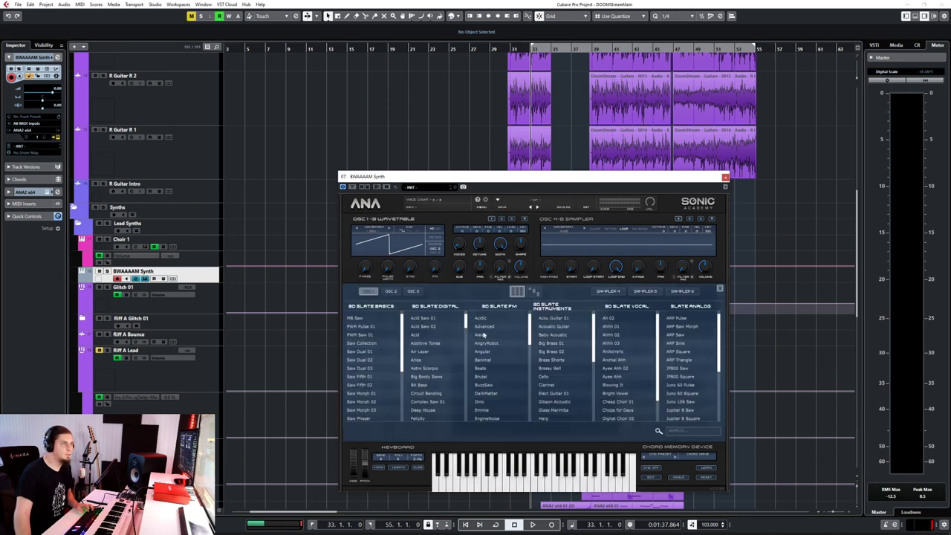
pyautogui.click(532, 292)
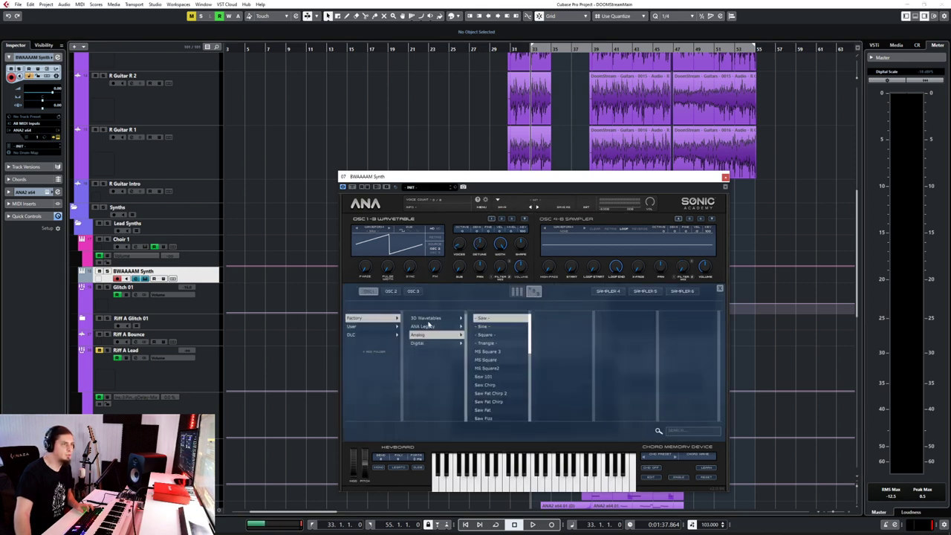
pyautogui.click(426, 326)
pyautogui.scroll(-8, 482, 377)
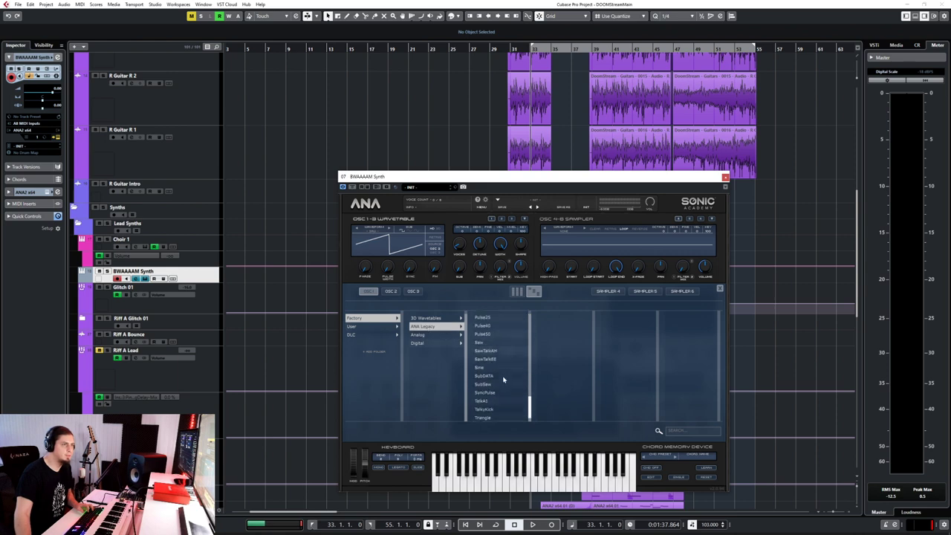
pyautogui.doubleClick(479, 367)
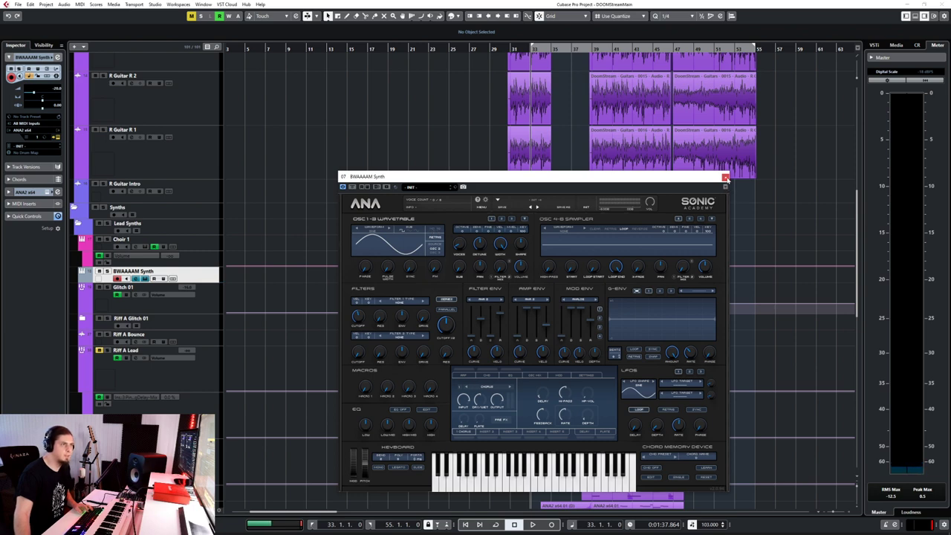
pyautogui.click(725, 178)
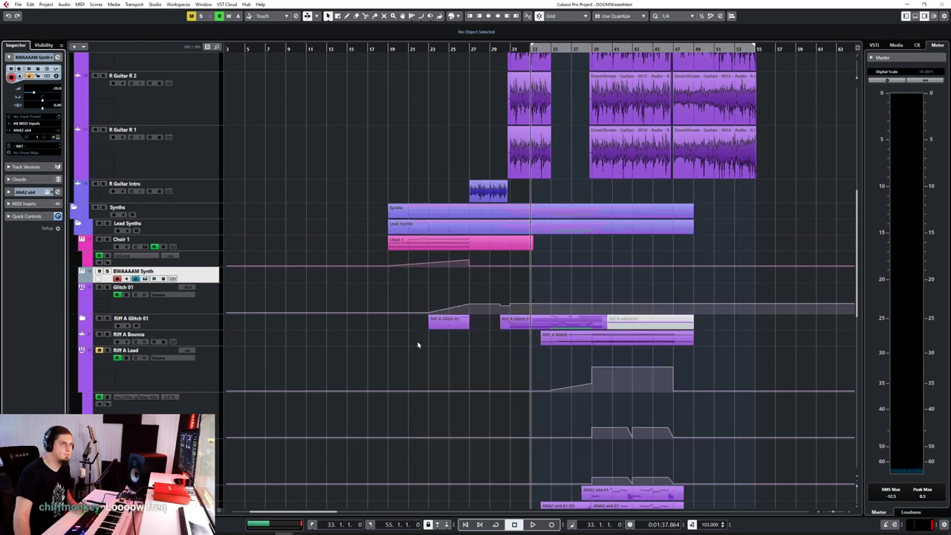
# Draw an empty MIDI part from bar 19 to bar 23 on the BWAAAAM Synth track
pyautogui.rightClick(464, 290)
pyautogui.click(473, 291)
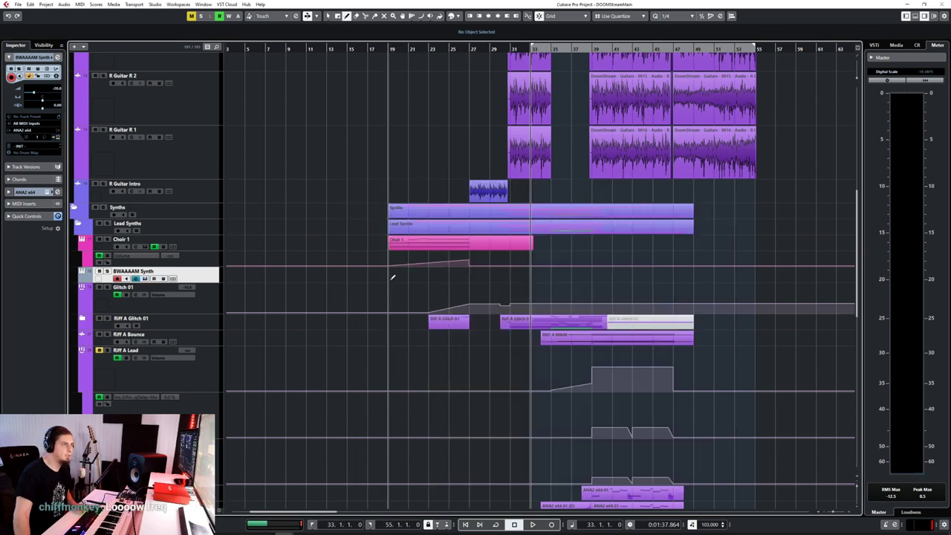
pyautogui.moveTo(392, 277); pyautogui.dragTo(429, 277)
pyautogui.press('1')
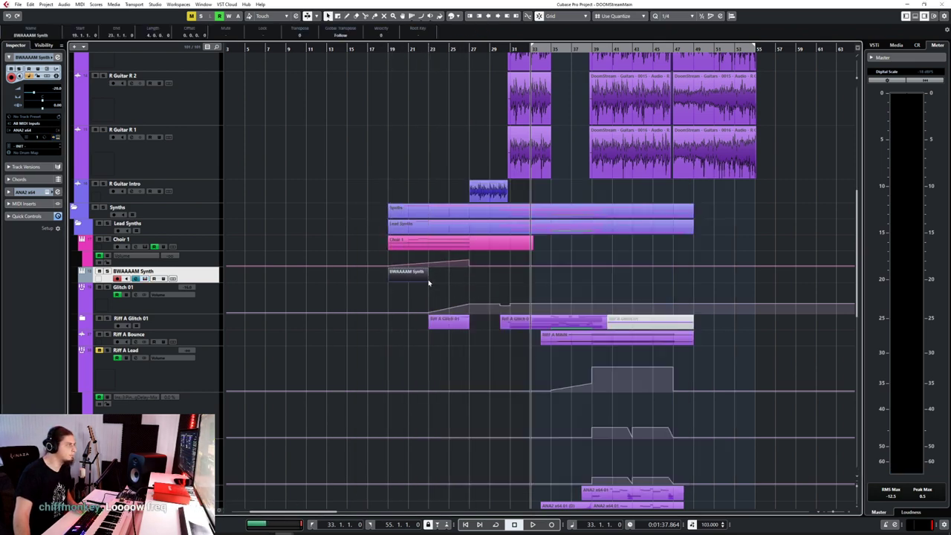
# Open the new MIDI part in the key editor, set the quantize value to 1/1, and close the editor
pyautogui.scroll(6, 429, 278)
pyautogui.hscroll(-4, 420, 277)
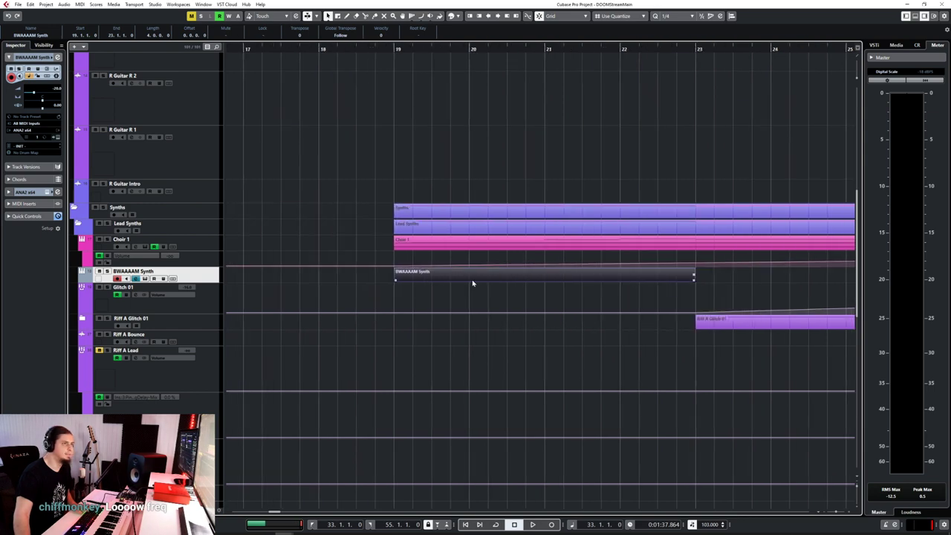
pyautogui.doubleClick(468, 278)
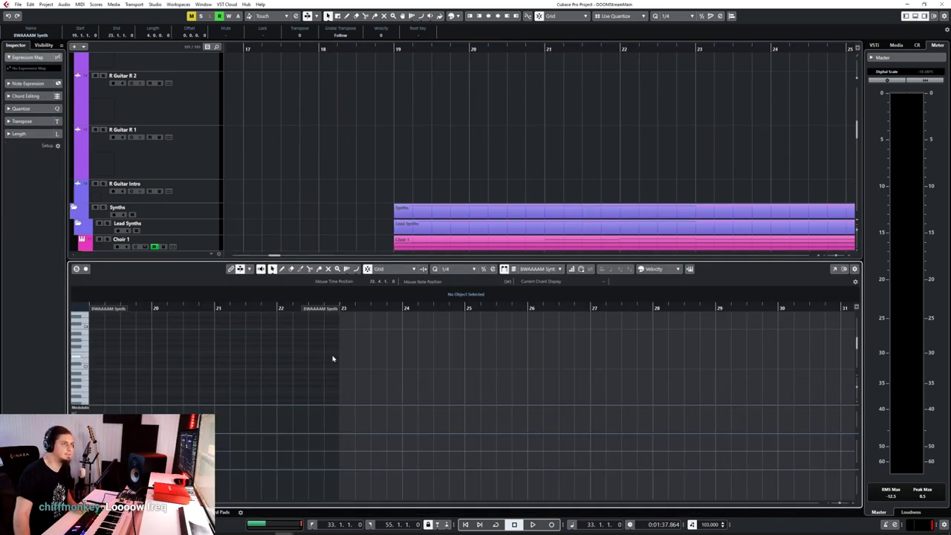
pyautogui.click(459, 269)
pyautogui.click(458, 278)
pyautogui.hotkey('ctrl', 'e')
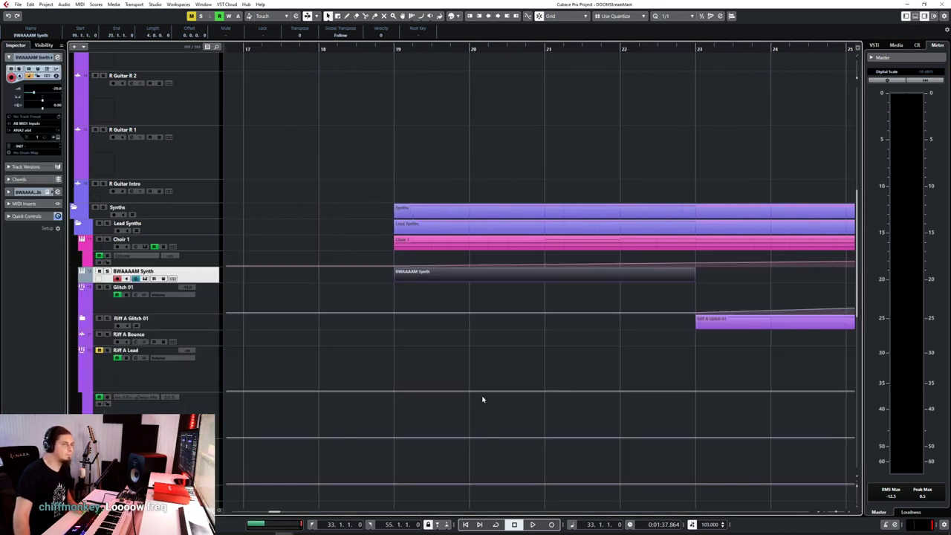
# Shorten the BWAAAAM Synth part to end at bar 21 and open it for note editing
pyautogui.scroll(-5, 572, 394)
pyautogui.scroll(6, 619, 333)
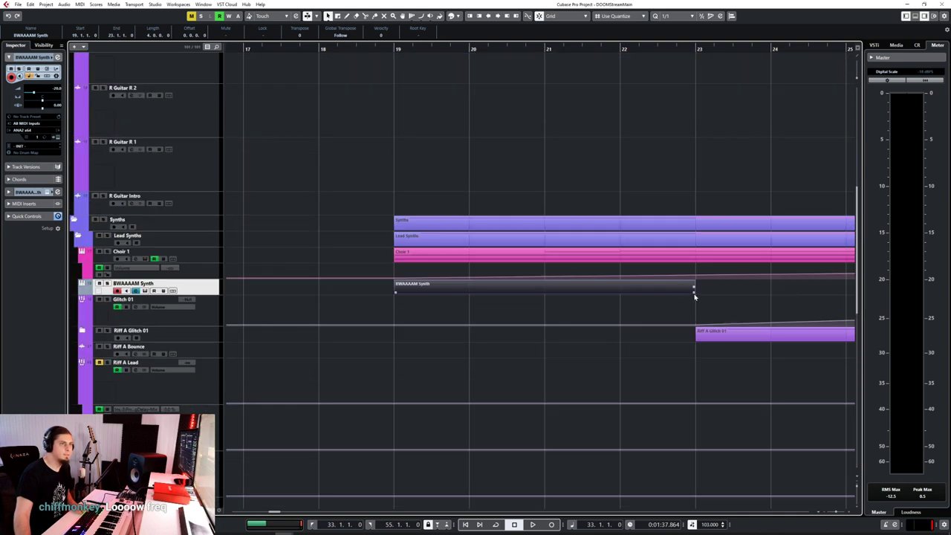
pyautogui.moveTo(695, 296); pyautogui.dragTo(545, 291)
pyautogui.doubleClick(501, 289)
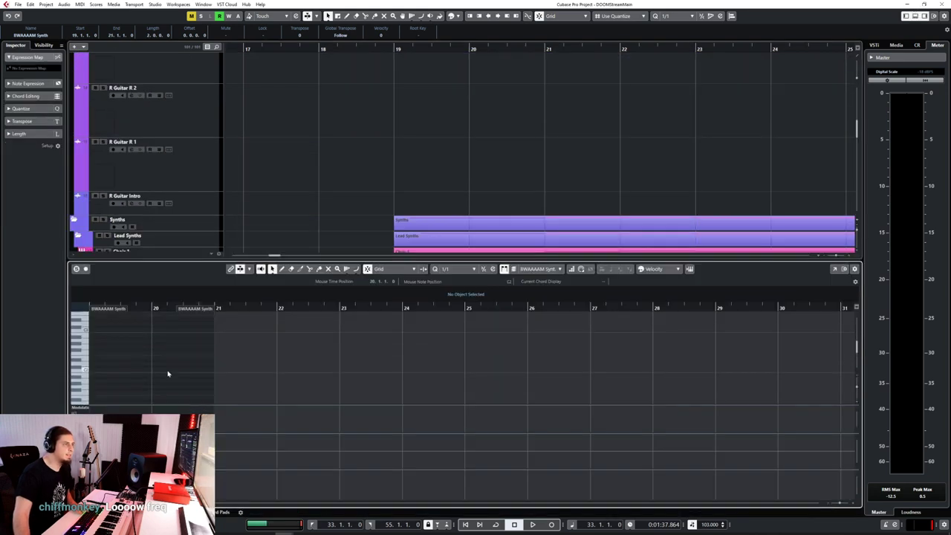
# Draw a two-bar F1 note from bar 19 to bar 21 in the BWAAAAM Synth part and close the editor
pyautogui.press('8')
pyautogui.click(82, 354)
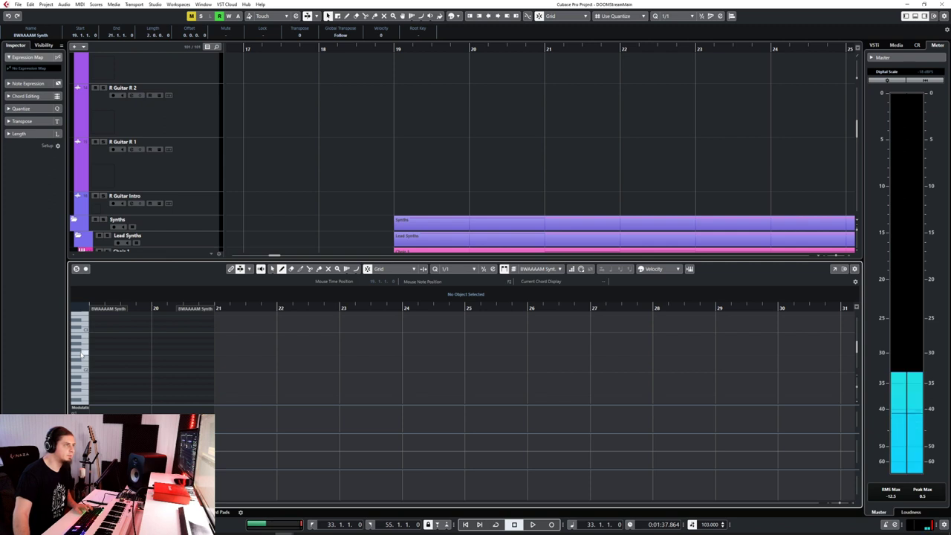
pyautogui.click(84, 394)
pyautogui.moveTo(94, 388)
pyautogui.mouseDown()
pyautogui.moveTo(186, 387)
pyautogui.moveTo(176, 392)
pyautogui.mouseUp()
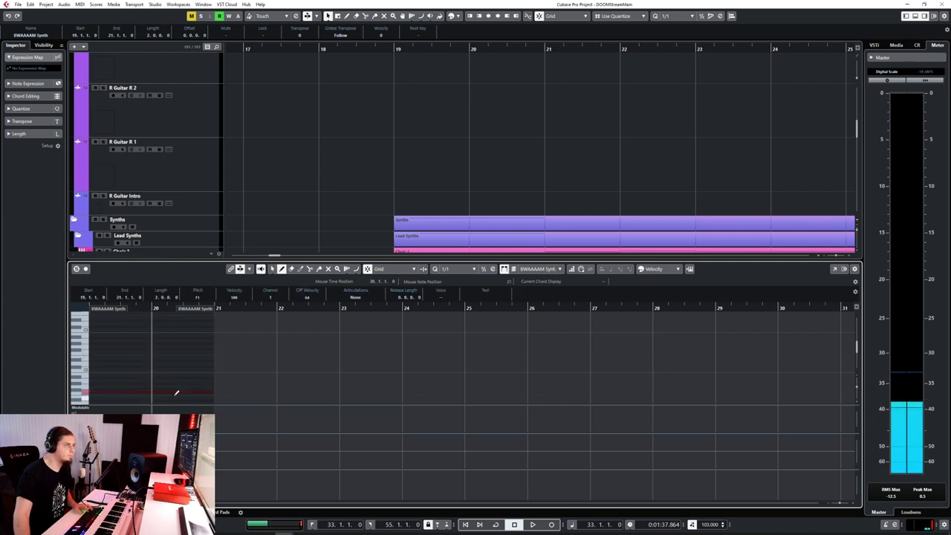
pyautogui.hotkey('ctrl', 'e')
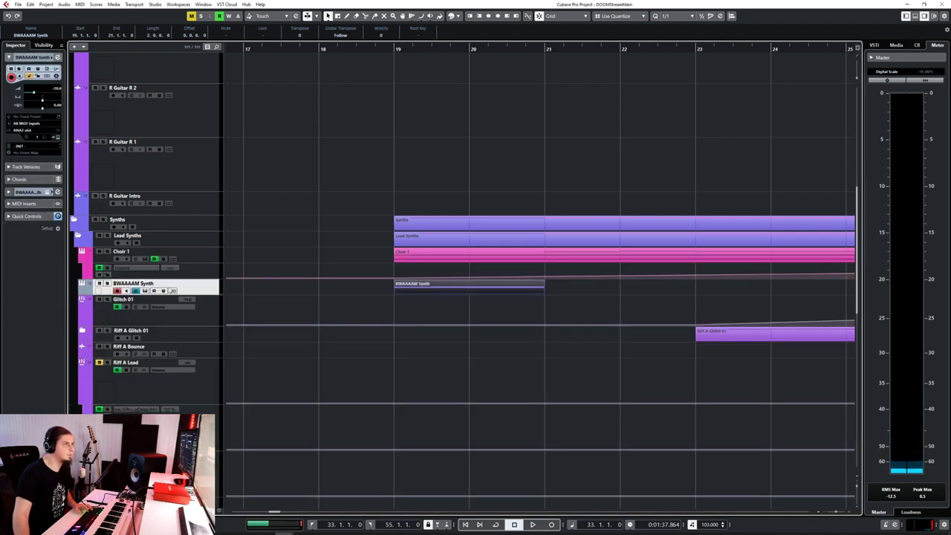
# Color the BWAAAAM Synth track green
pyautogui.click(91, 291)
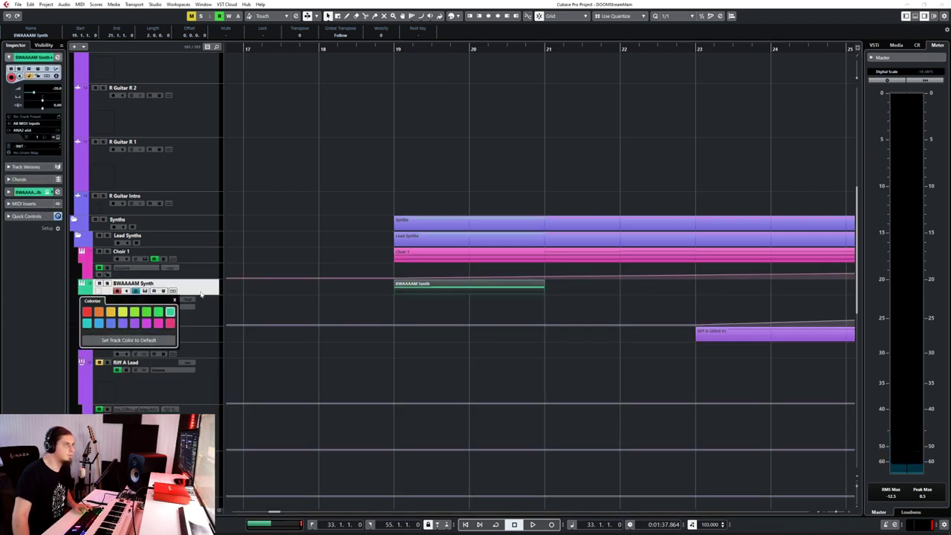
pyautogui.click(170, 312)
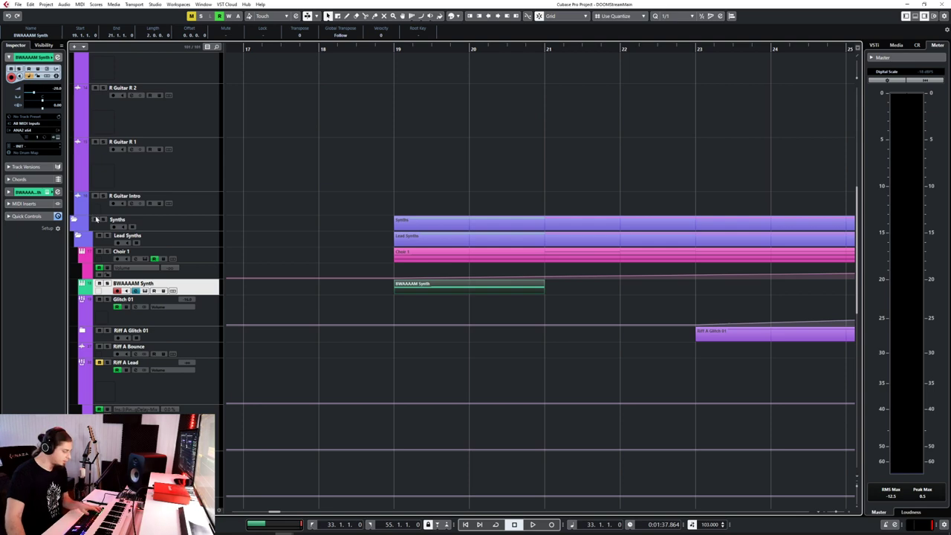
pyautogui.press('F3')
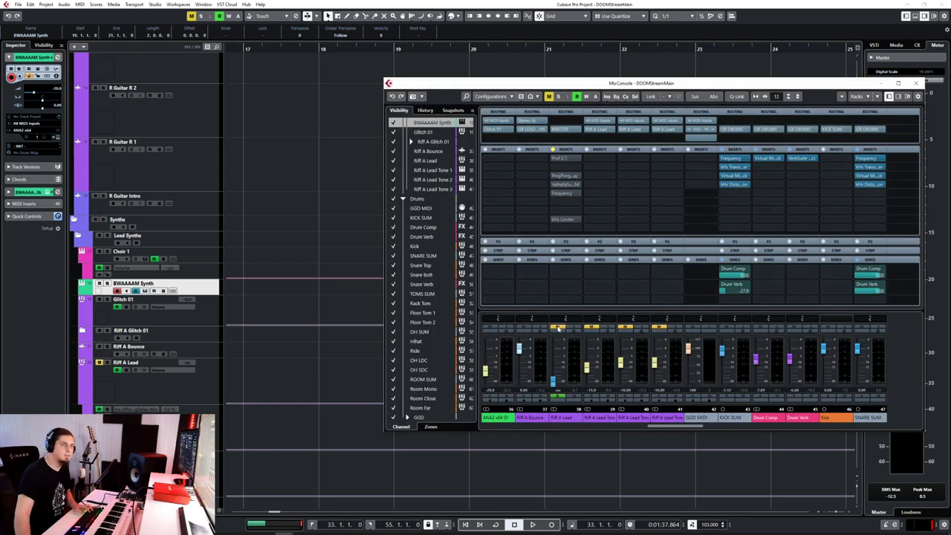
pyautogui.click(498, 159)
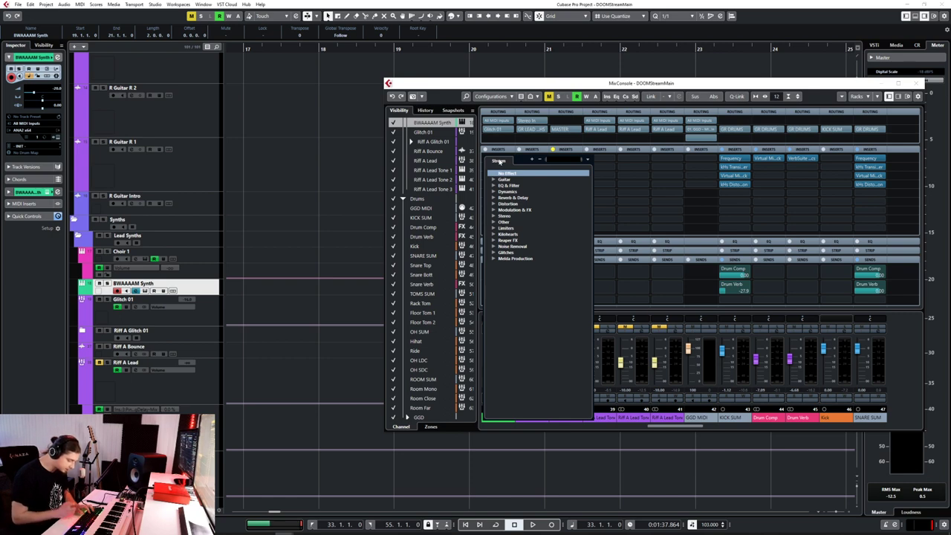
pyautogui.click(493, 235)
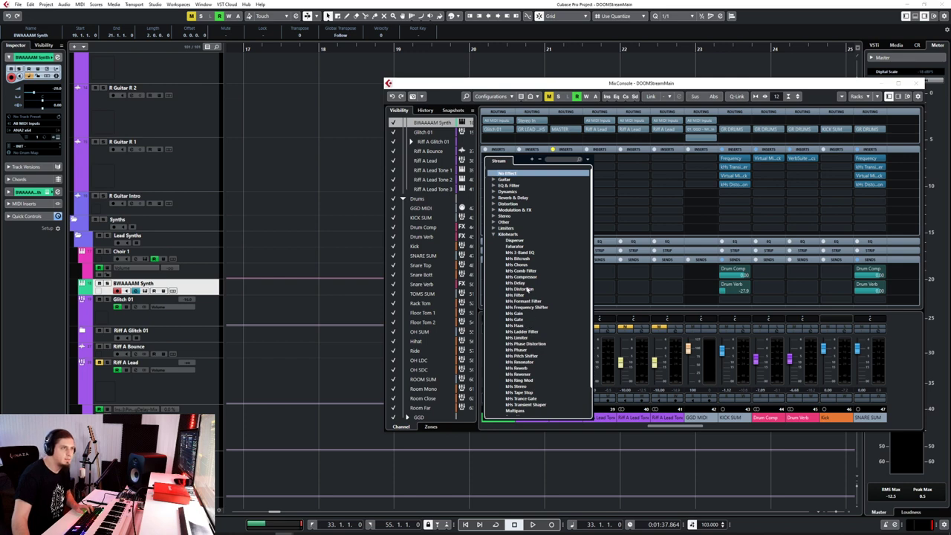
pyautogui.click(568, 231)
pyautogui.doubleClick(553, 209)
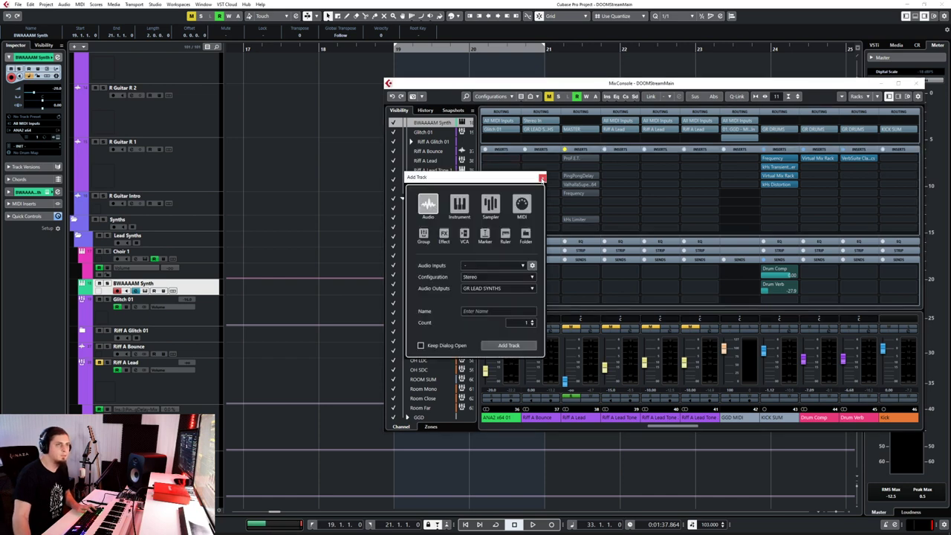
pyautogui.click(542, 178)
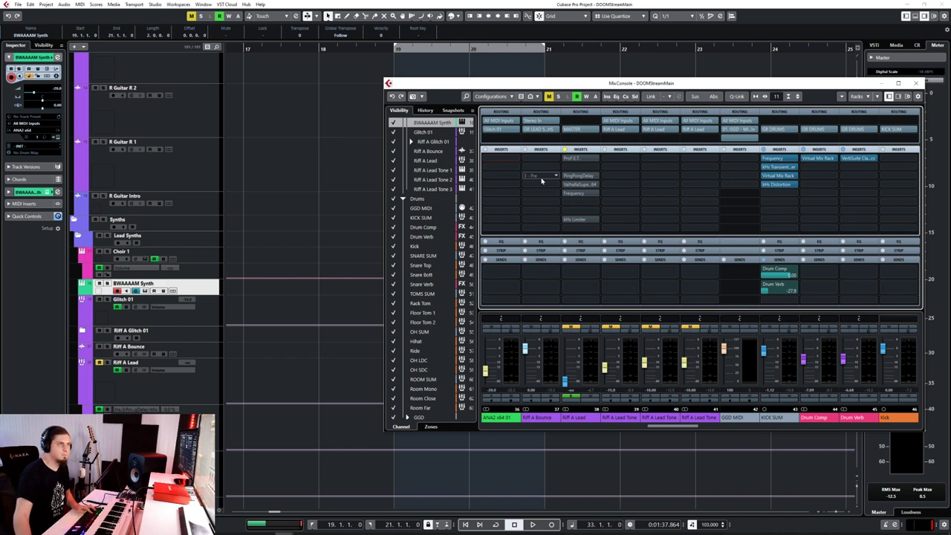
# Insert kHs Pitch Shifter in the ANA2 channel's first insert slot and close the mixer
pyautogui.moveTo(541, 177); pyautogui.dragTo(292, 229)
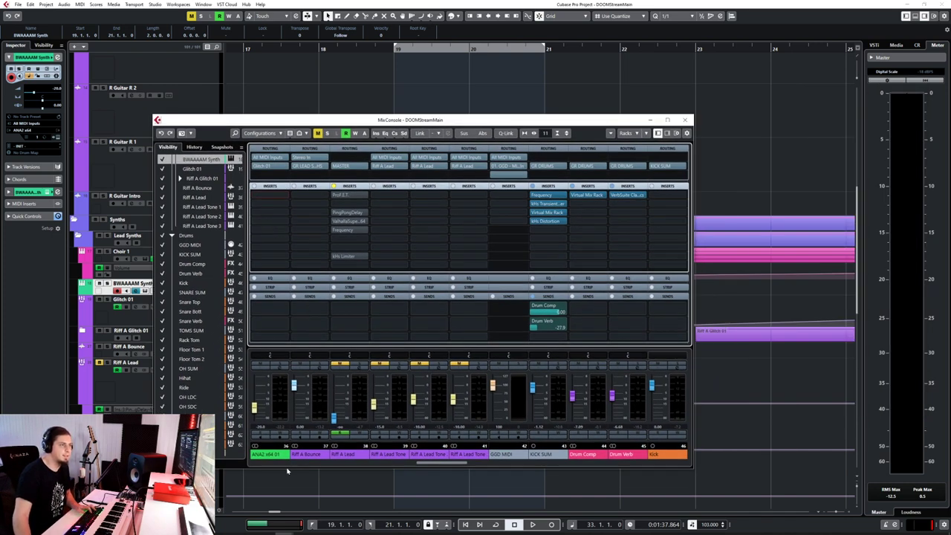
pyautogui.click(283, 199)
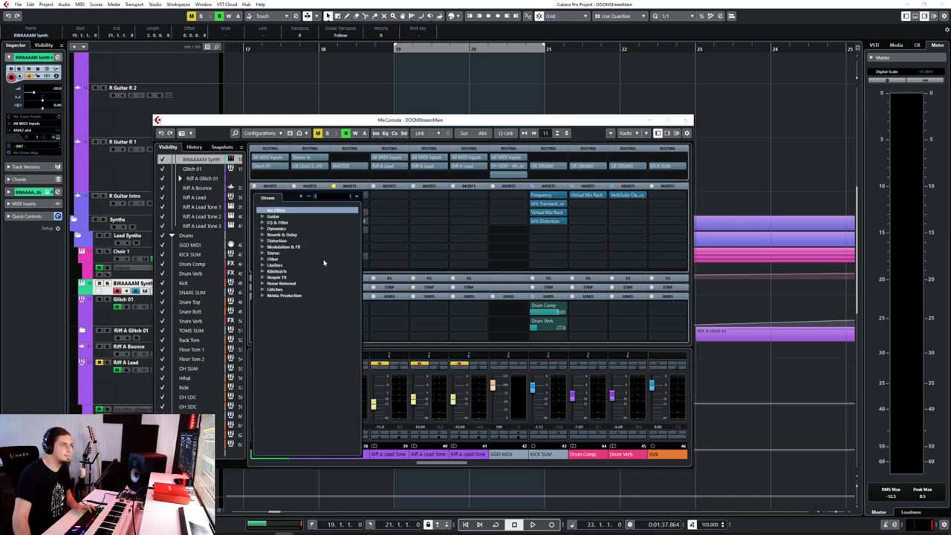
pyautogui.write('pitch')
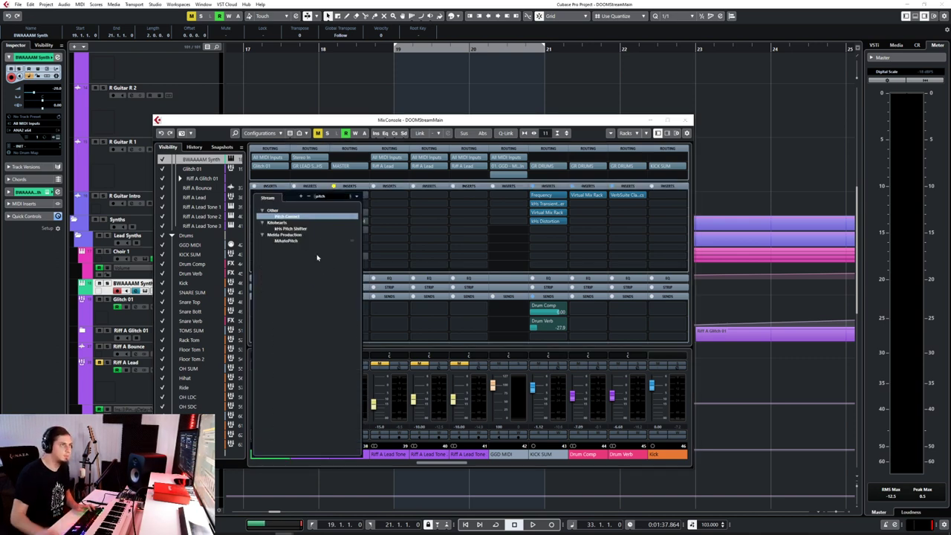
pyautogui.click(292, 229)
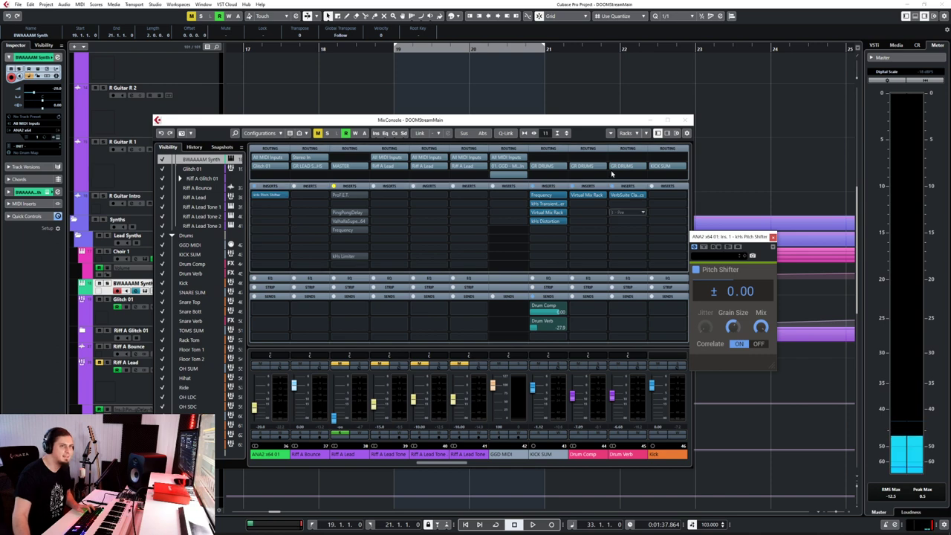
pyautogui.click(685, 120)
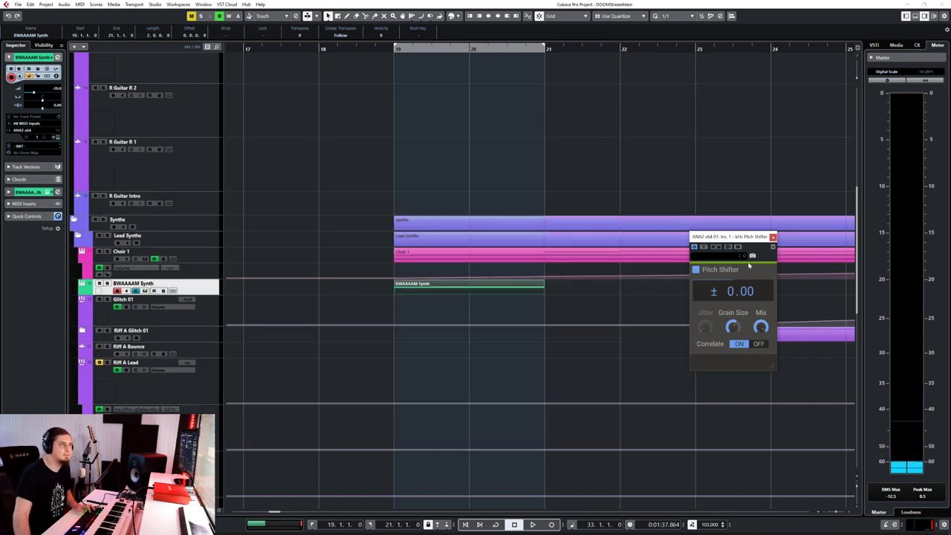
# Show the BWAAAAM Synth track's automation lane and check its available parameters and its mixer channel
pyautogui.click(73, 291)
pyautogui.click(132, 306)
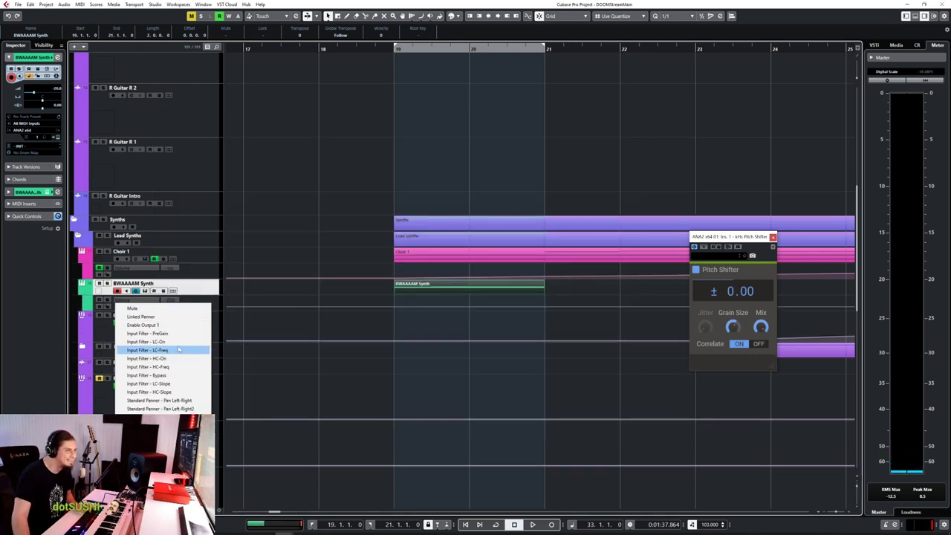
pyautogui.click(163, 429)
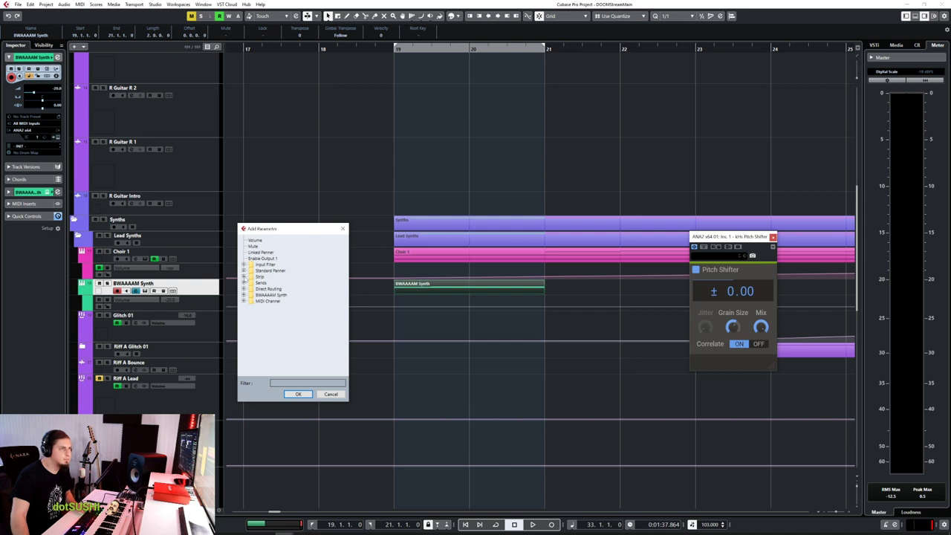
pyautogui.click(242, 295)
pyautogui.click(243, 295)
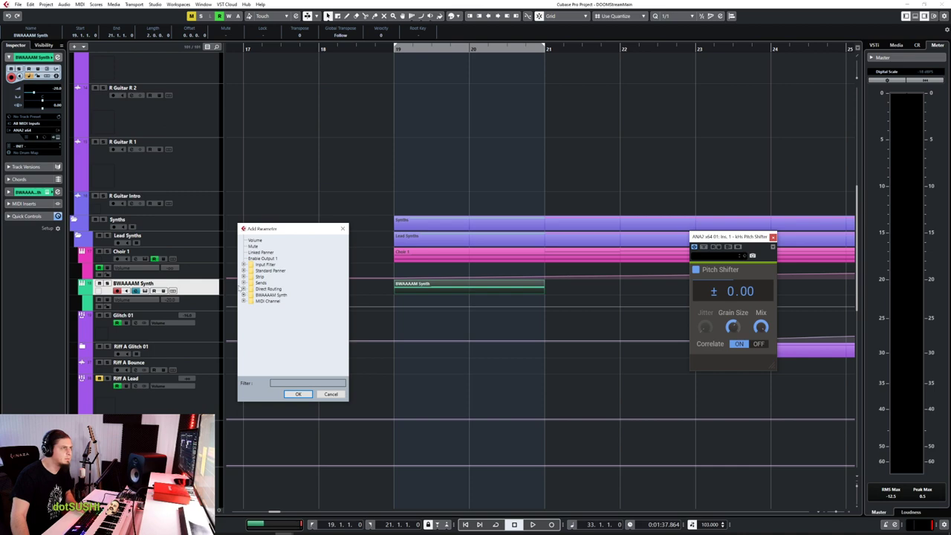
pyautogui.click(341, 230)
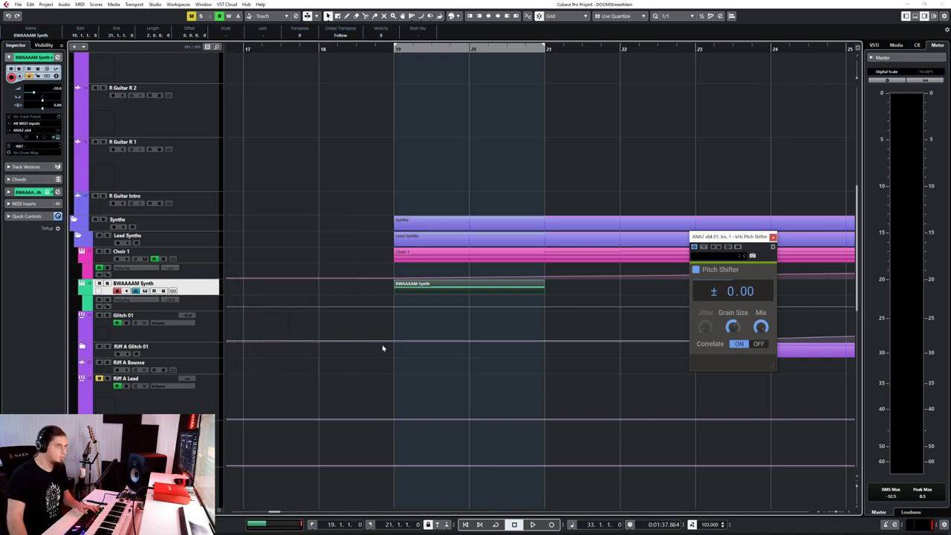
pyautogui.press('F3')
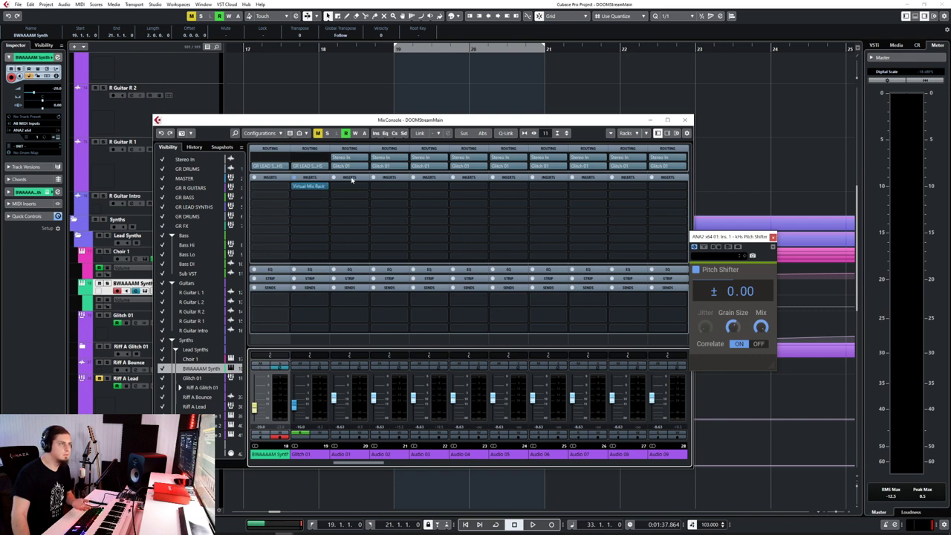
pyautogui.click(684, 121)
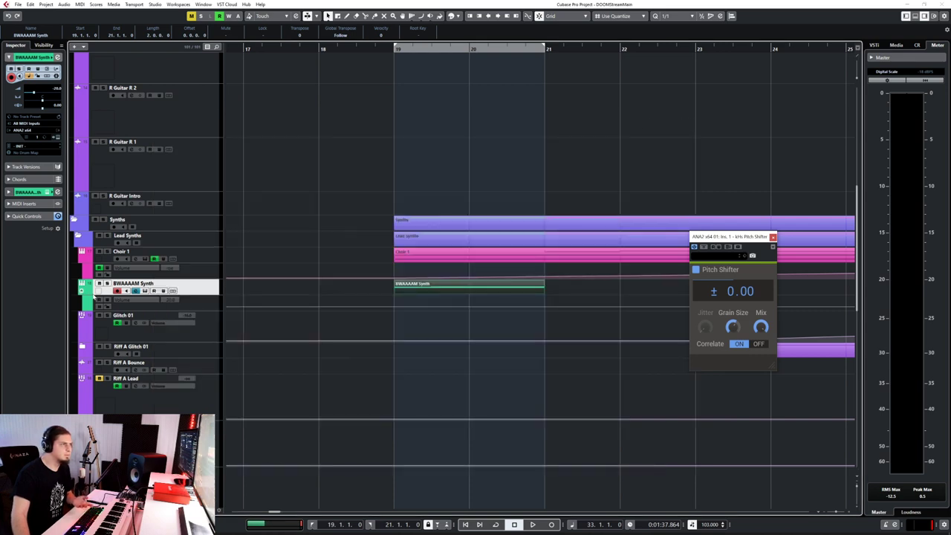
# Look through the BWAAAAM Synth instrument's full list of automation parameters and leave it without adding any
pyautogui.click(143, 301)
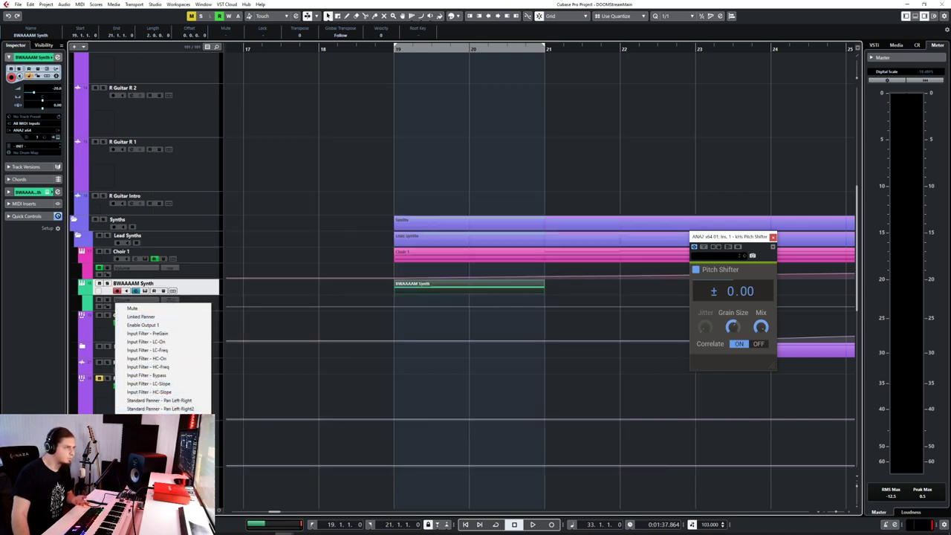
pyautogui.click(153, 417)
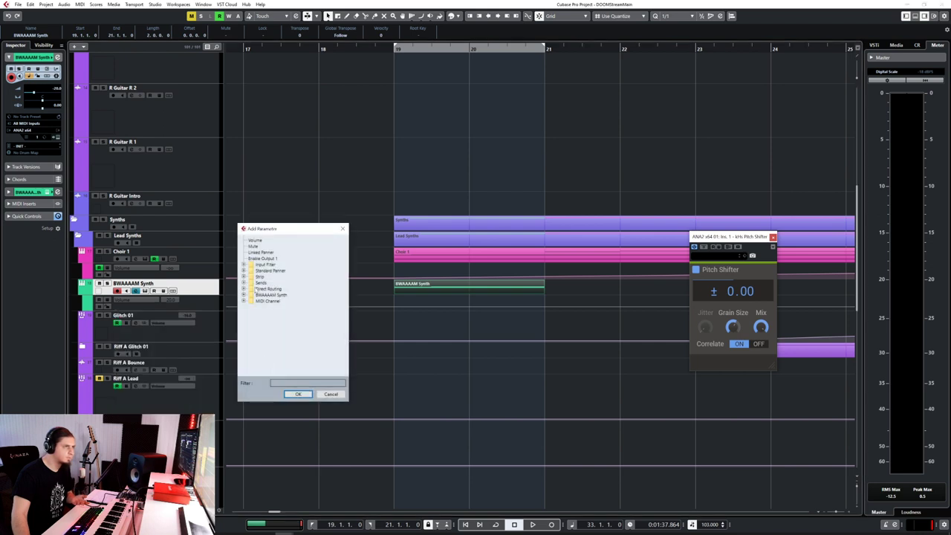
pyautogui.click(243, 295)
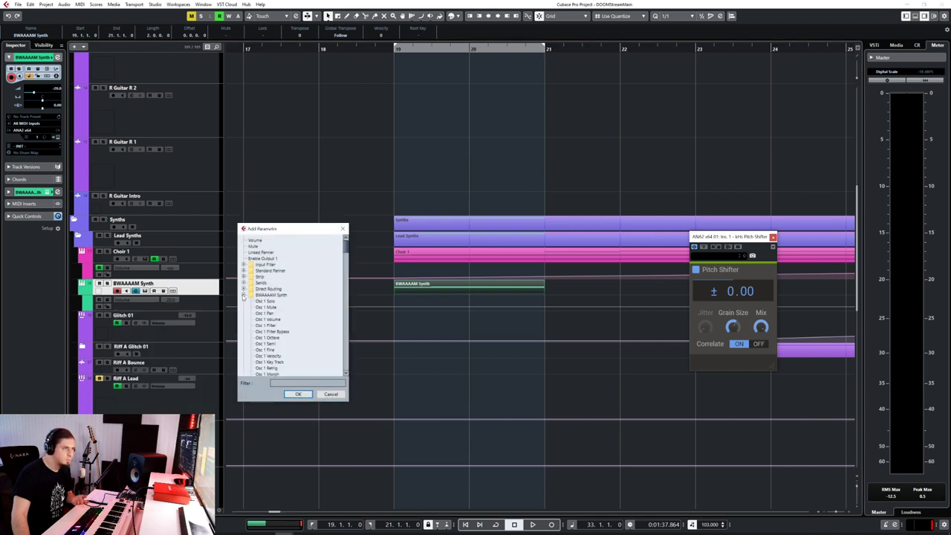
pyautogui.scroll(-15, 290, 321)
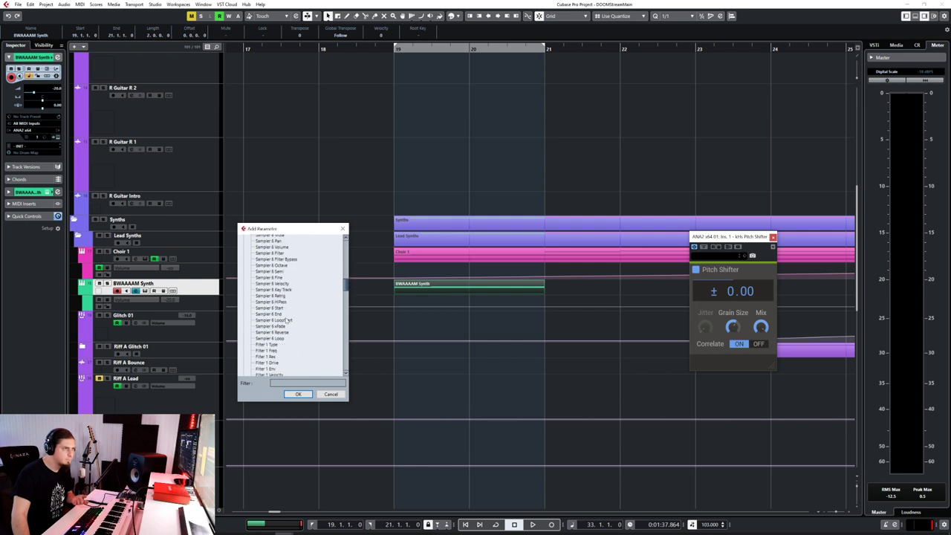
pyautogui.scroll(-15, 289, 321)
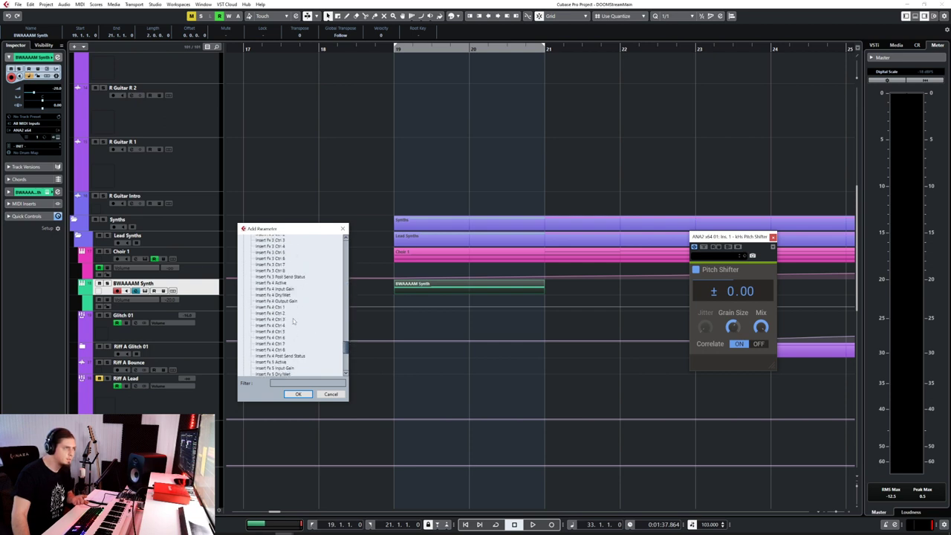
pyautogui.scroll(10, 293, 318)
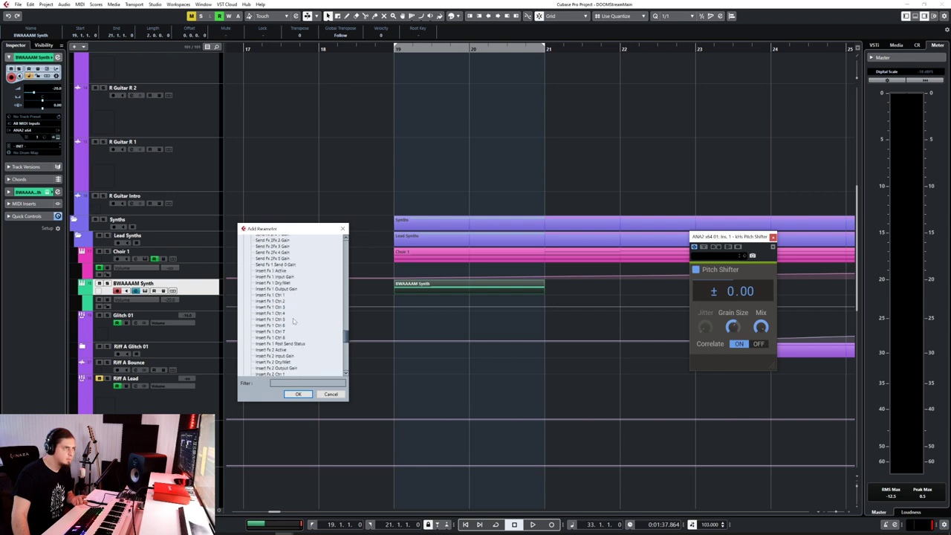
pyautogui.click(331, 394)
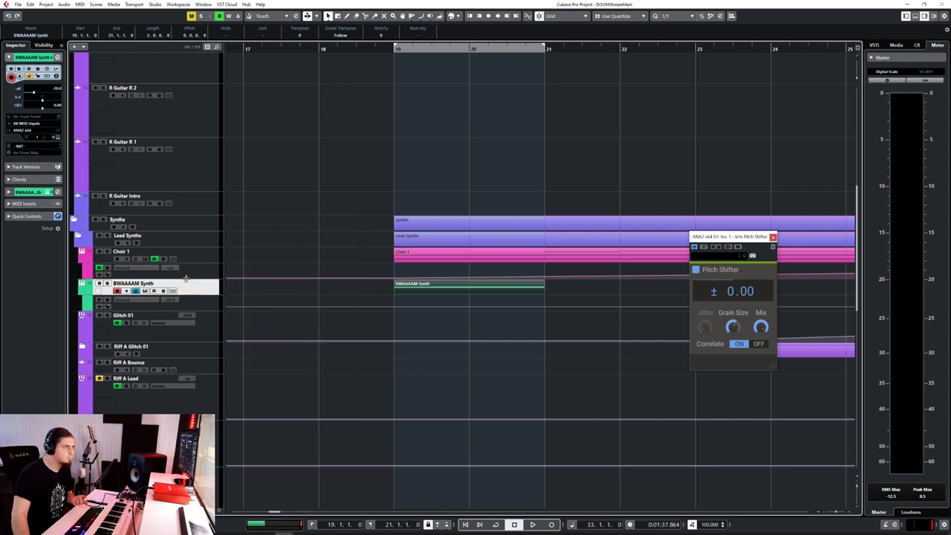
# Remove the BWAAAAM Synth track, close its Pitch Shifter window and check the remaining synth channels in the mixer
pyautogui.rightClick(205, 289)
pyautogui.click(242, 321)
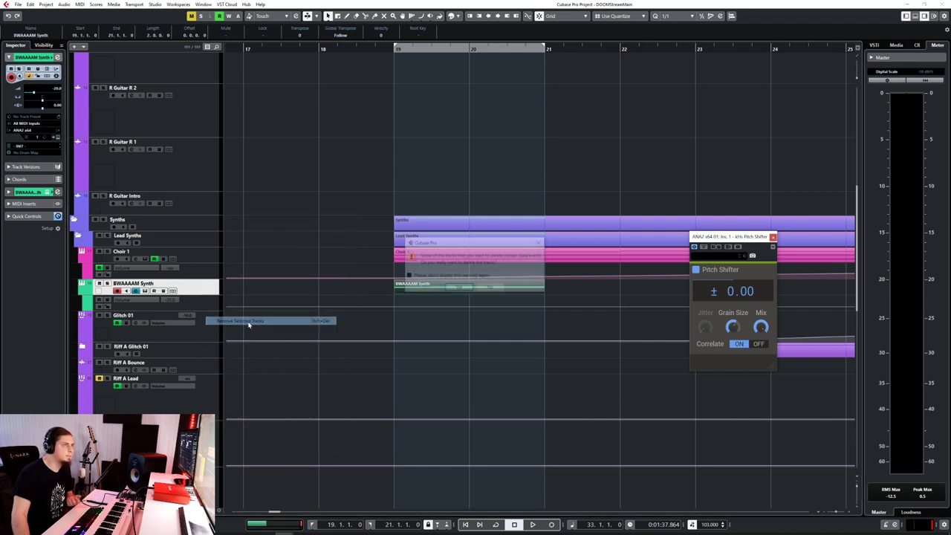
pyautogui.click(456, 289)
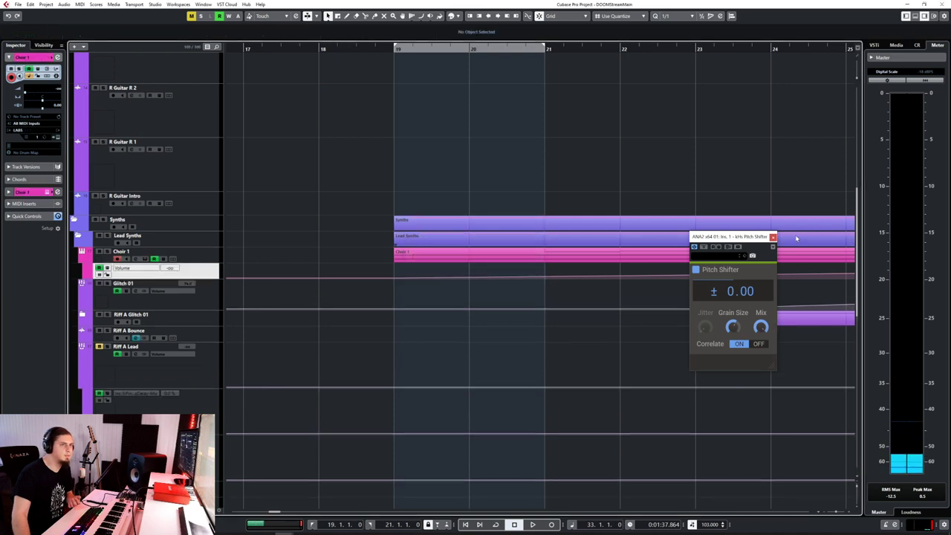
pyautogui.click(773, 237)
pyautogui.press('F3')
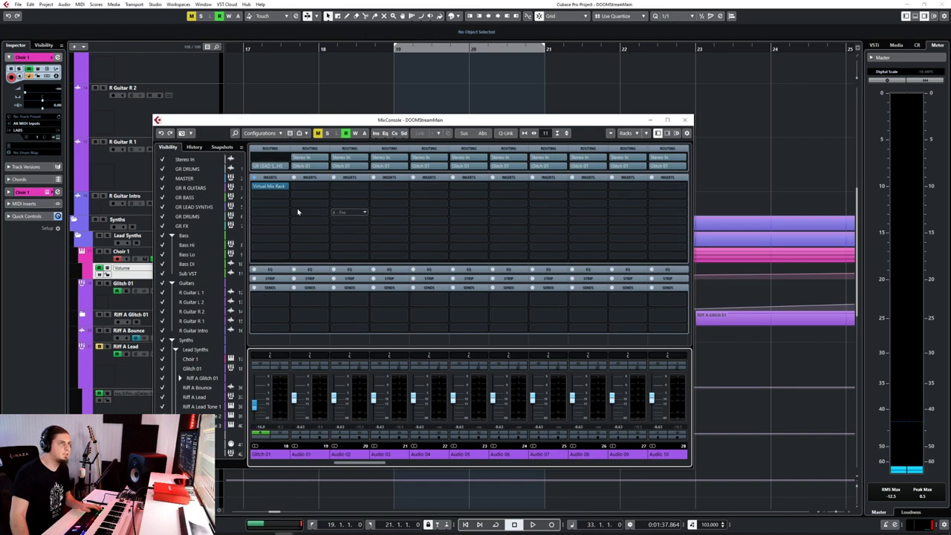
pyautogui.moveTo(383, 461); pyautogui.dragTo(340, 462)
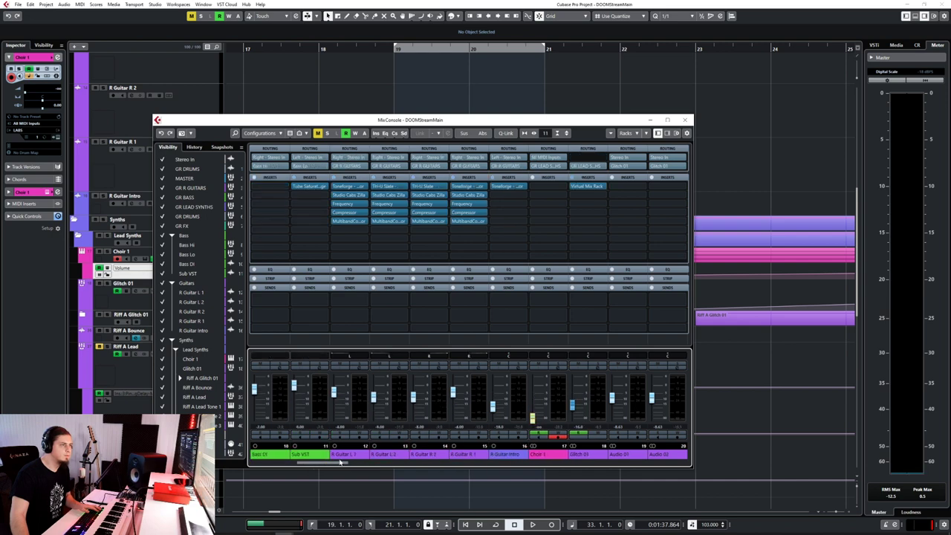
pyautogui.click(685, 119)
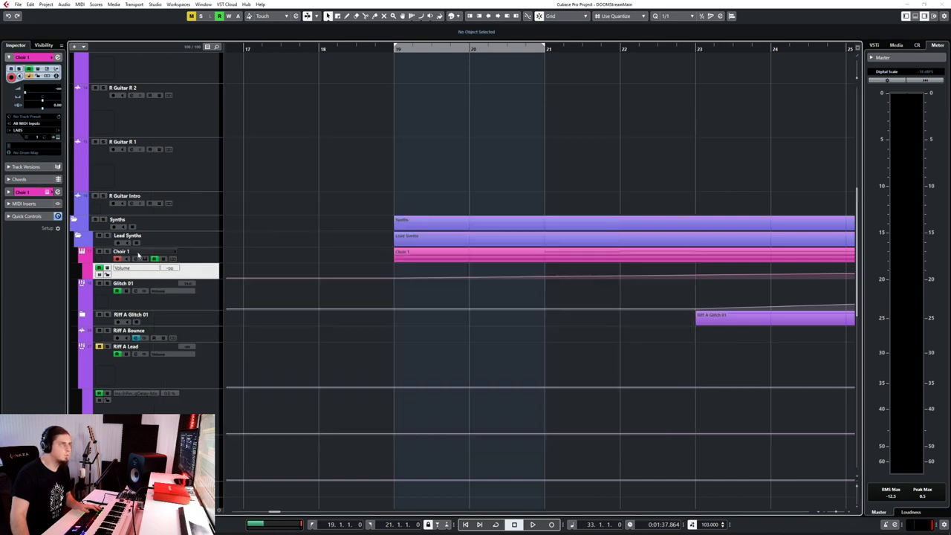
# Add an ANA2 x64 instrument track below Choir 1, routed to GR LEAD SYNTHS
pyautogui.click(211, 243)
pyautogui.click(207, 258)
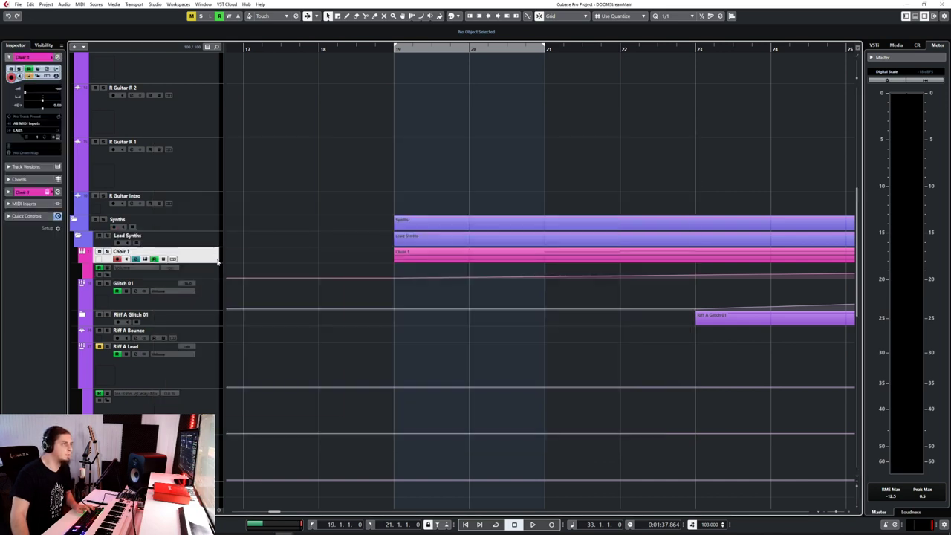
pyautogui.rightClick(209, 258)
pyautogui.moveTo(215, 257)
pyautogui.click(385, 274)
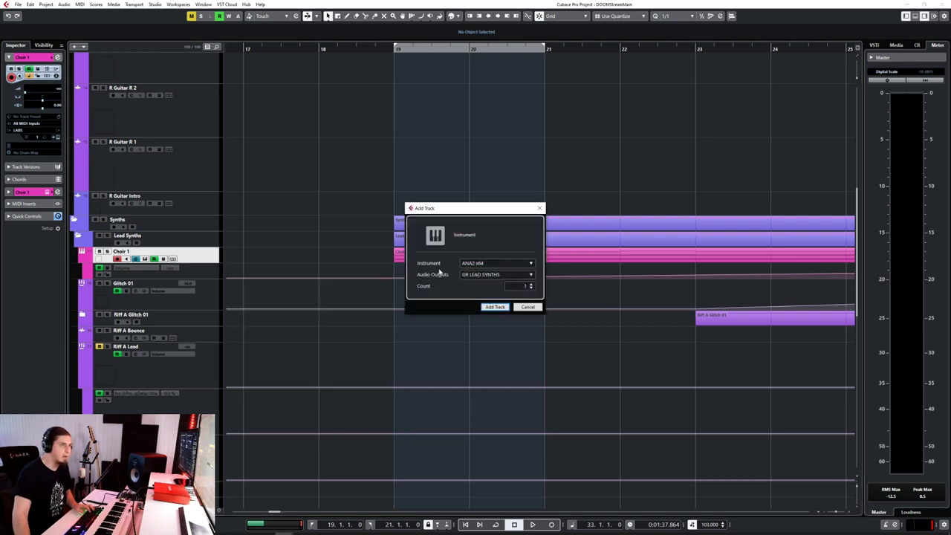
pyautogui.click(495, 307)
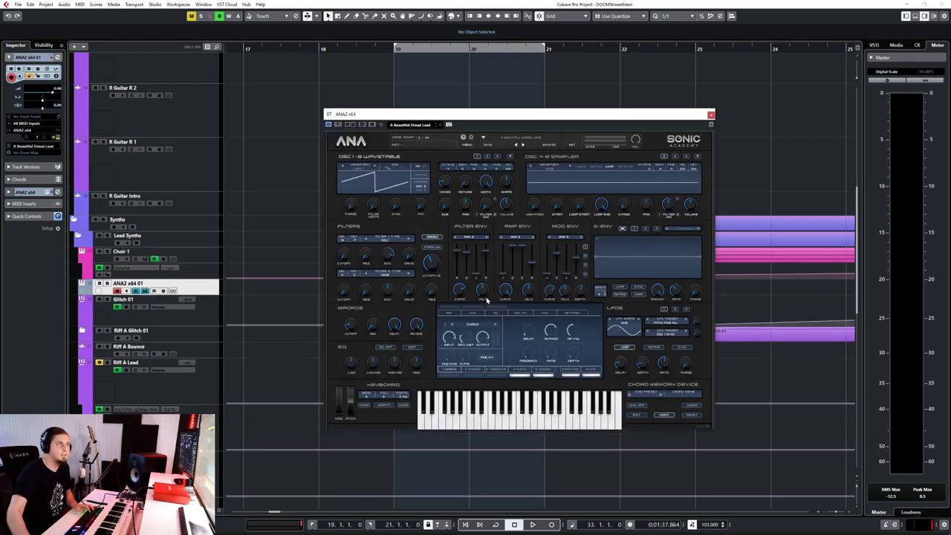
# Initialize the ANA2 patch, set oscillator 1's waveform to the analog Sine and close the synth window
pyautogui.click(549, 145)
pyautogui.click(519, 229)
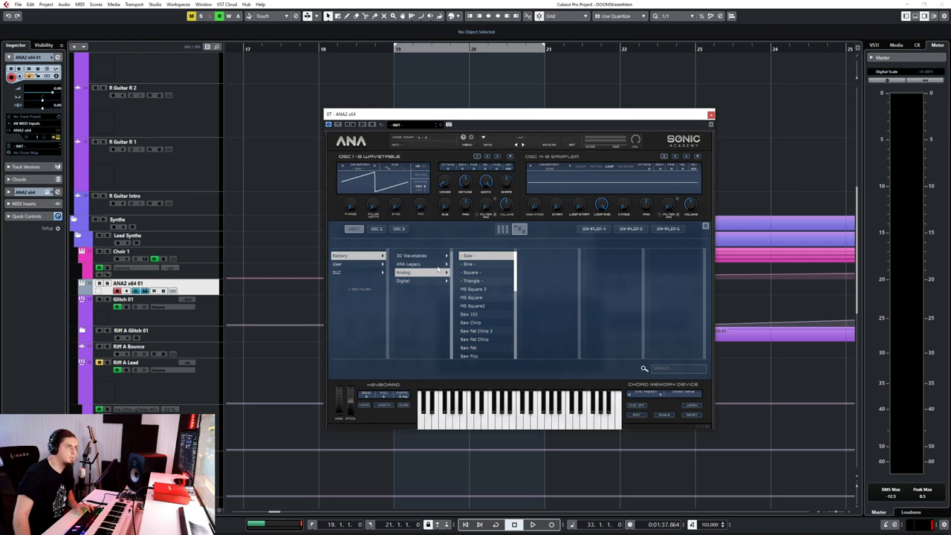
pyautogui.click(479, 265)
pyautogui.click(404, 173)
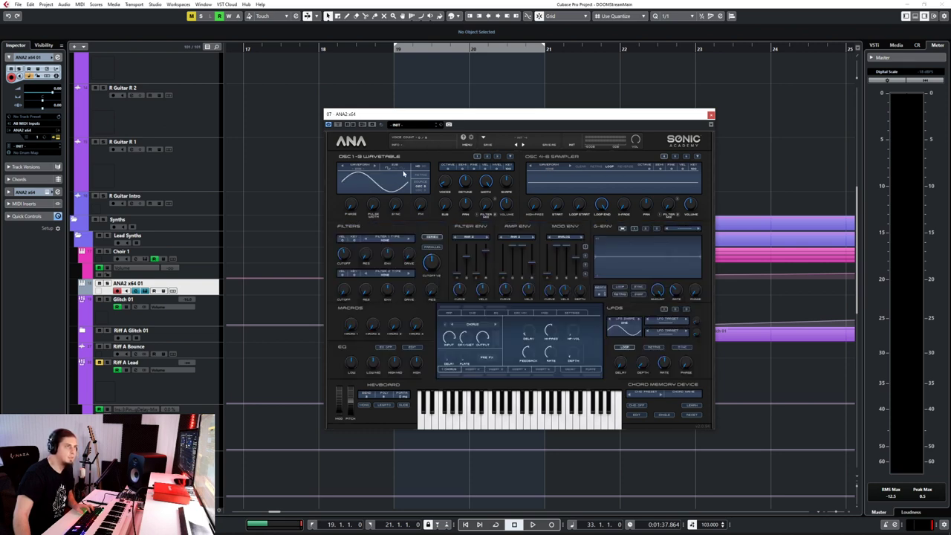
pyautogui.click(711, 116)
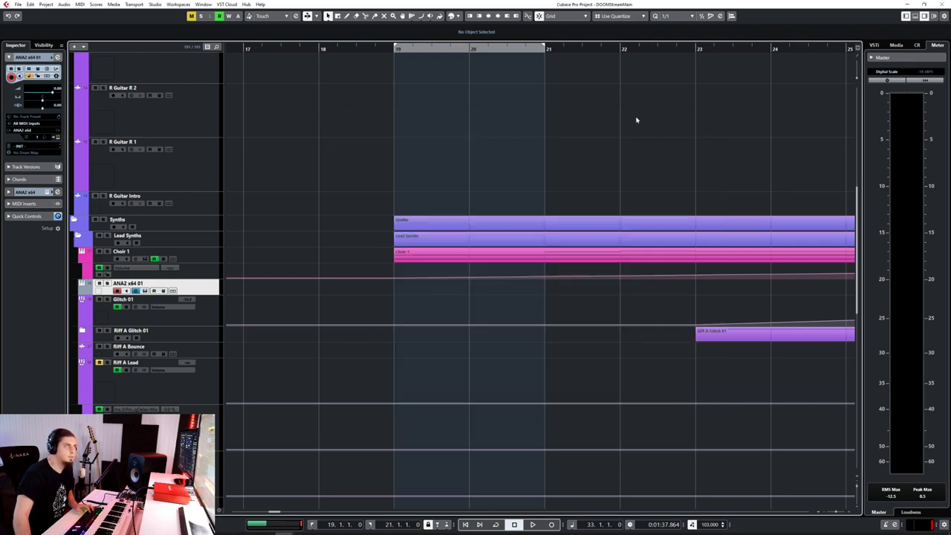
pyautogui.click(56, 229)
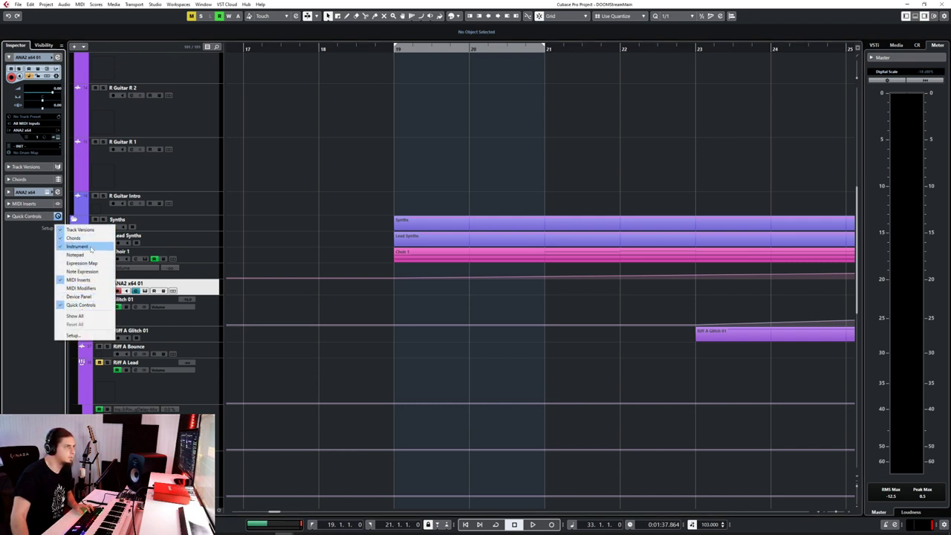
pyautogui.click(276, 253)
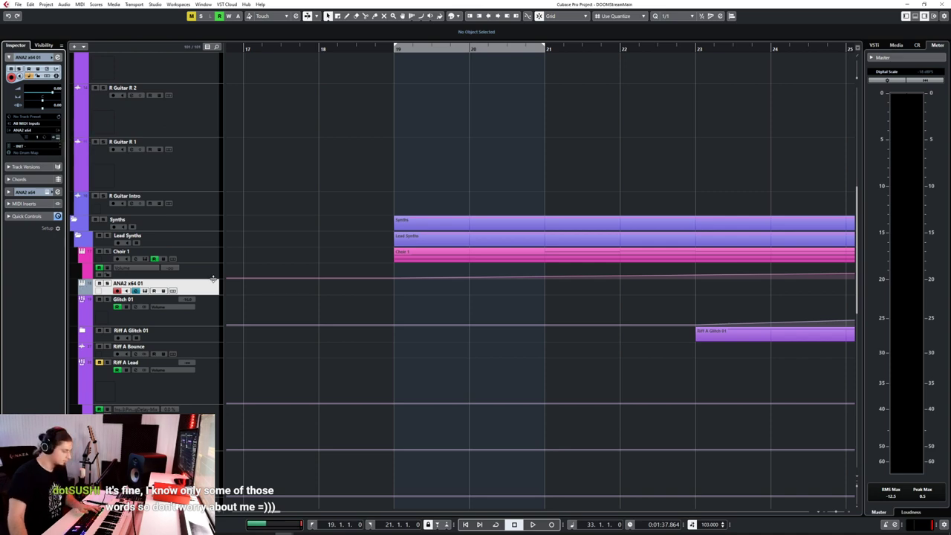
# Insert kHs Pitch Shifter in the ANA2 x64 01 channel's first insert slot and close the plug-in and mixer windows
pyautogui.press('F3')
pyautogui.click(588, 187)
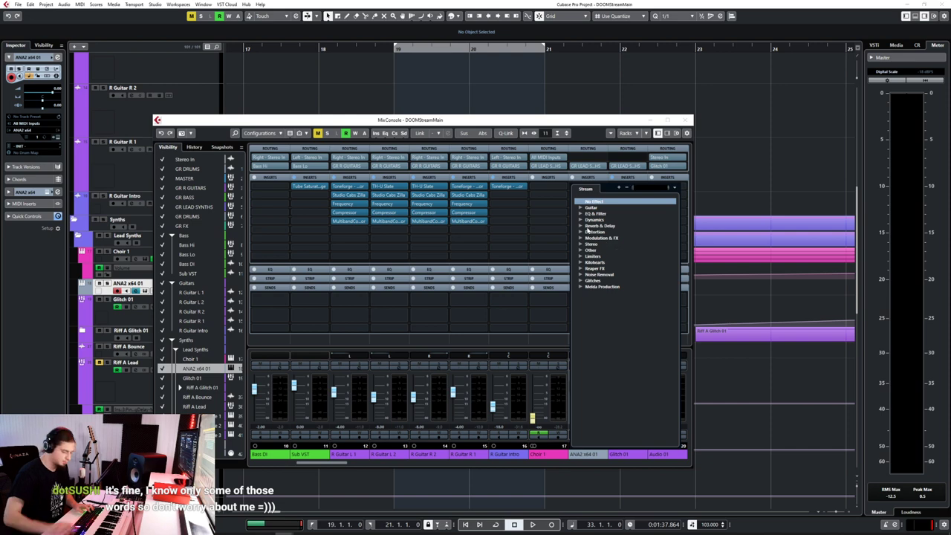
pyautogui.write('pitch')
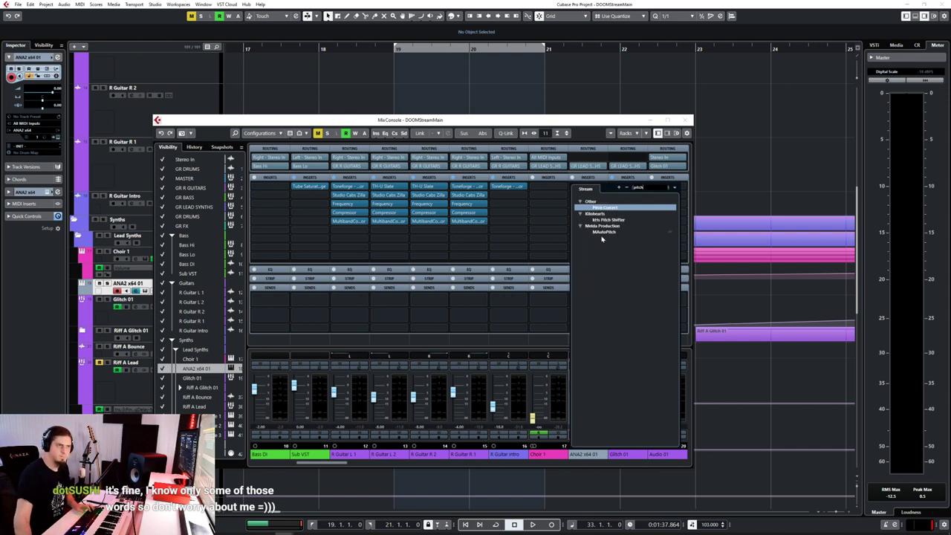
pyautogui.click(606, 220)
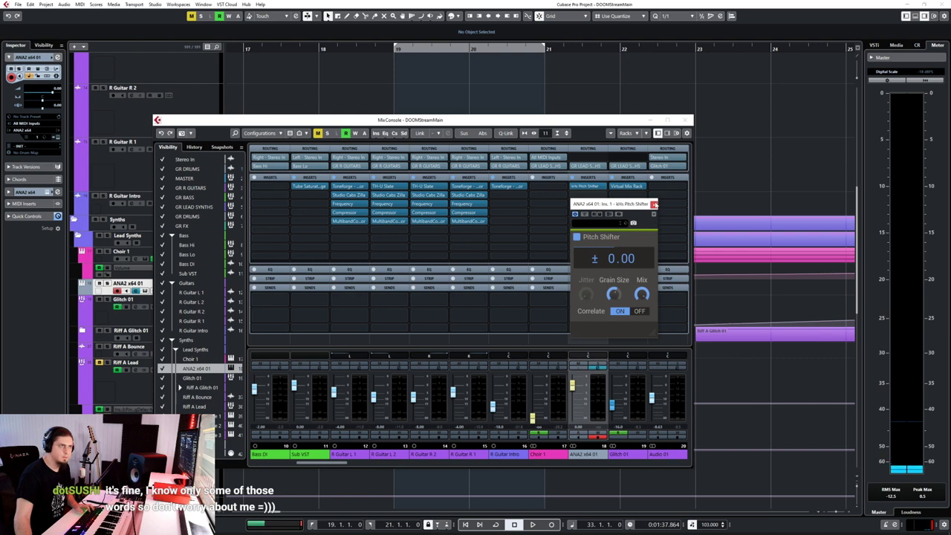
pyautogui.click(653, 203)
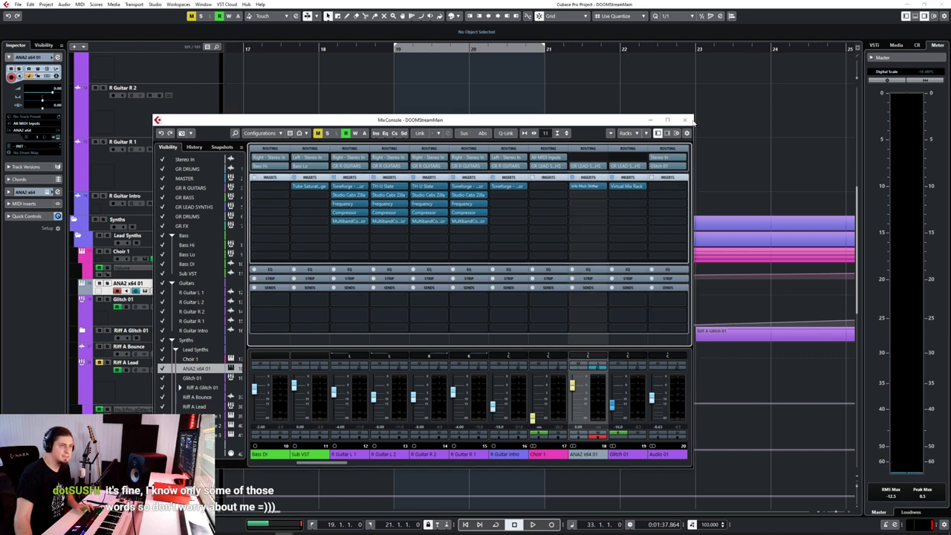
pyautogui.click(685, 120)
# Show an automation lane for the ANA2 x64 01 track, assign it to the kHs Pitch Shifter's Pitch and make it taller
pyautogui.rightClick(209, 291)
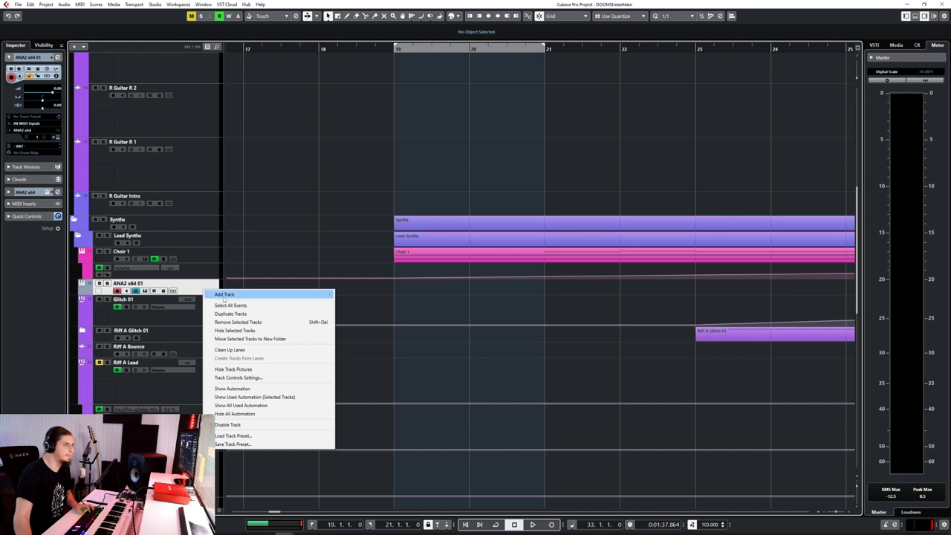
pyautogui.click(82, 293)
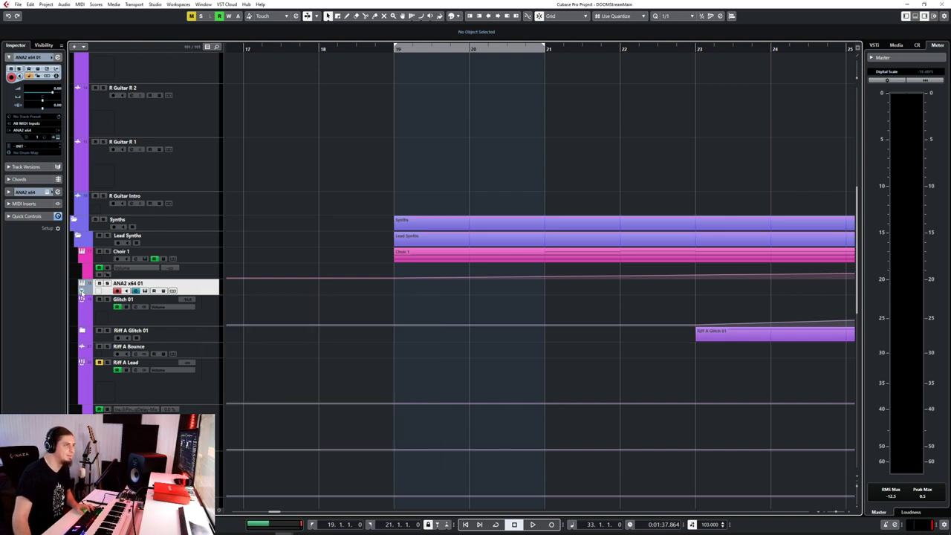
pyautogui.click(82, 293)
pyautogui.click(154, 300)
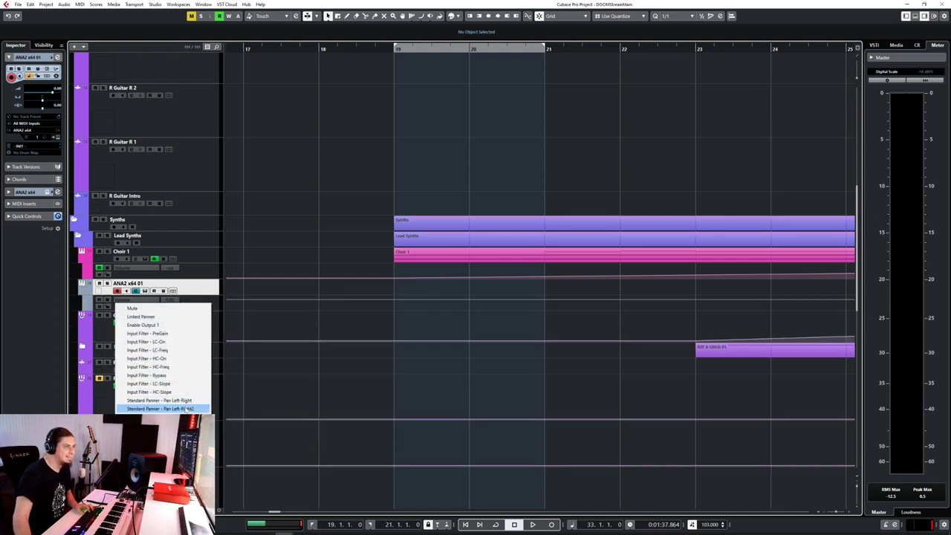
pyautogui.click(163, 409)
pyautogui.click(242, 277)
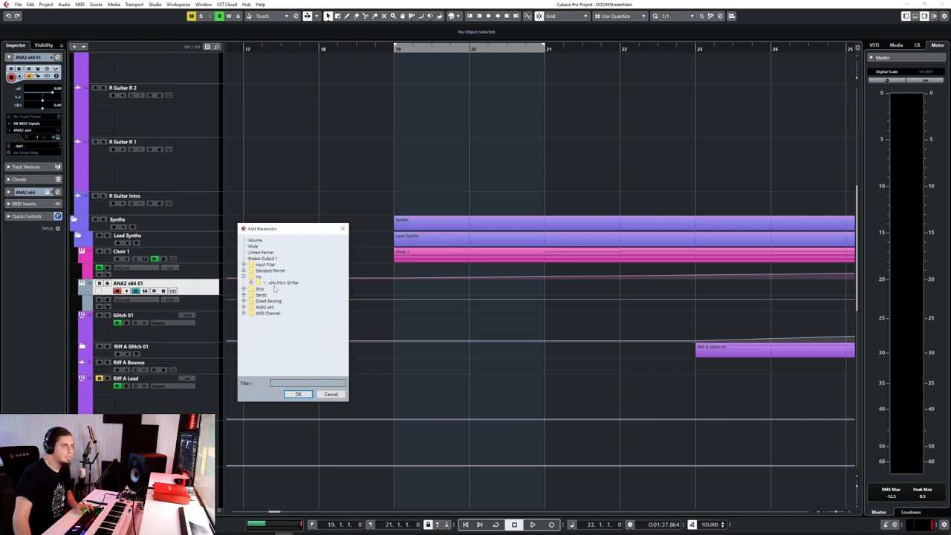
pyautogui.click(251, 284)
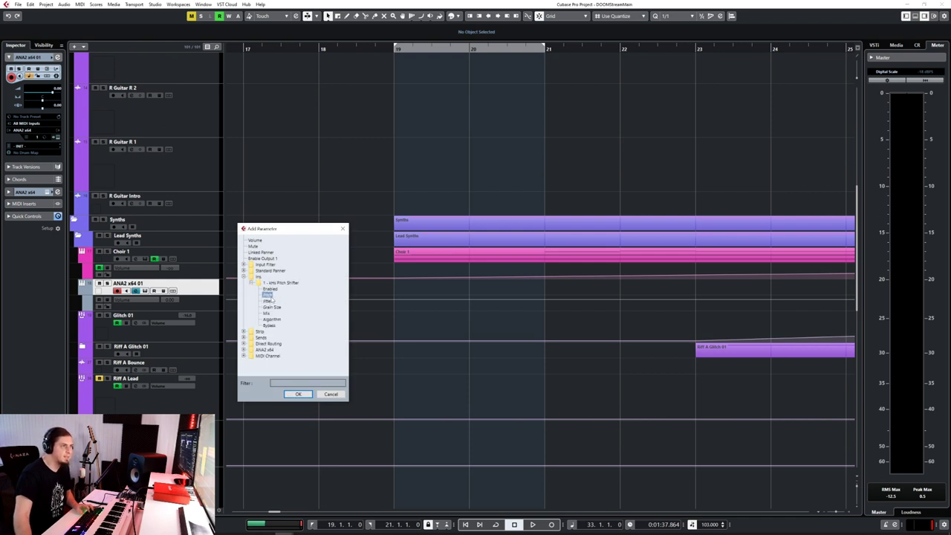
pyautogui.doubleClick(268, 296)
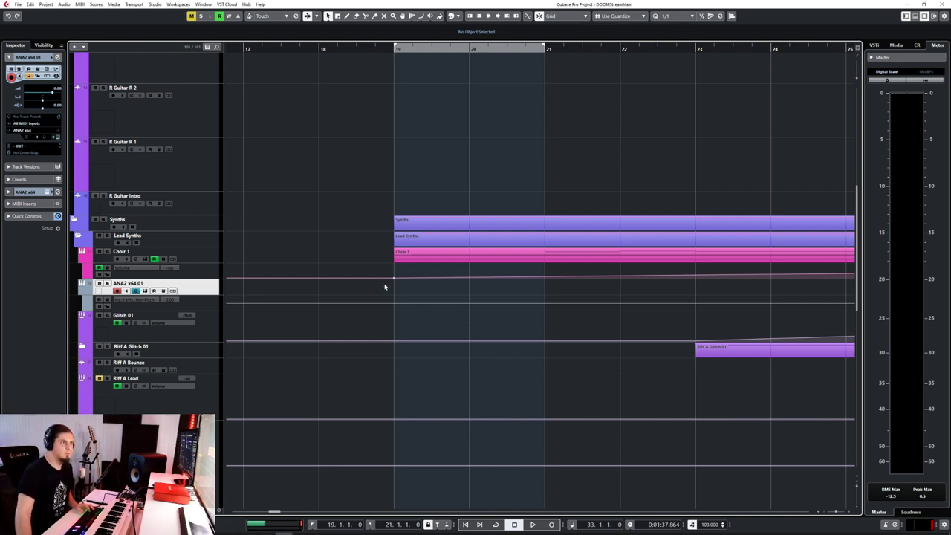
pyautogui.moveTo(199, 307); pyautogui.dragTo(282, 355)
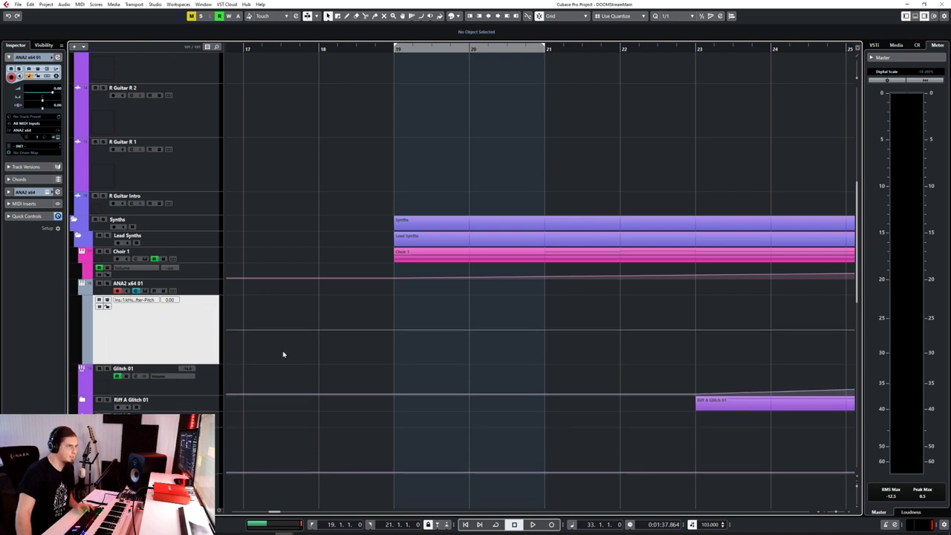
# Draw pitch automation starting at 50.00 at bar 19 and curving down to the lane's minimum at bar 21
pyautogui.click(394, 334)
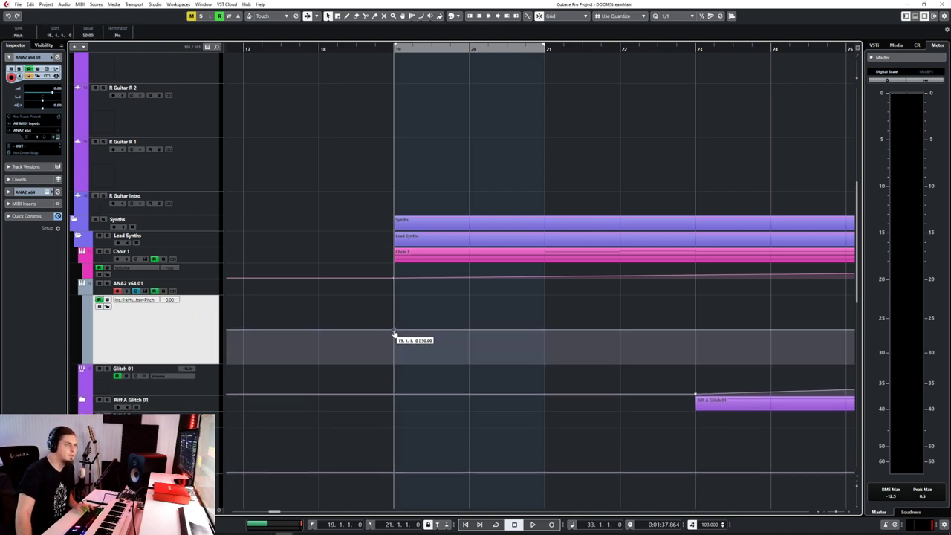
pyautogui.moveTo(507, 327); pyautogui.dragTo(502, 371)
pyautogui.moveTo(465, 346); pyautogui.dragTo(456, 306)
# Create a MIDI part from bar 19 to bar 21 on the ANA2 x64 01 track and open it for editing
pyautogui.click(193, 291)
pyautogui.rightClick(423, 288)
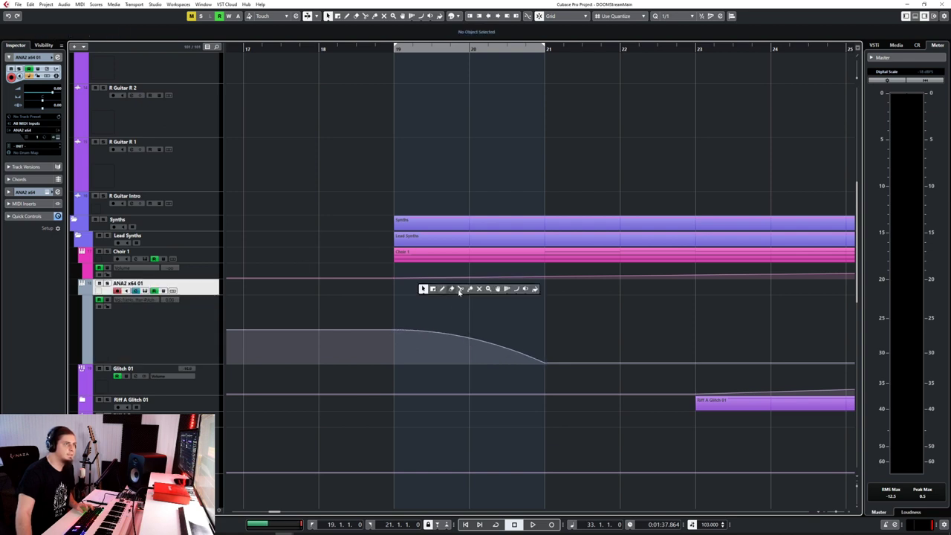
pyautogui.click(455, 288)
pyautogui.rightClick(396, 288)
pyautogui.click(399, 290)
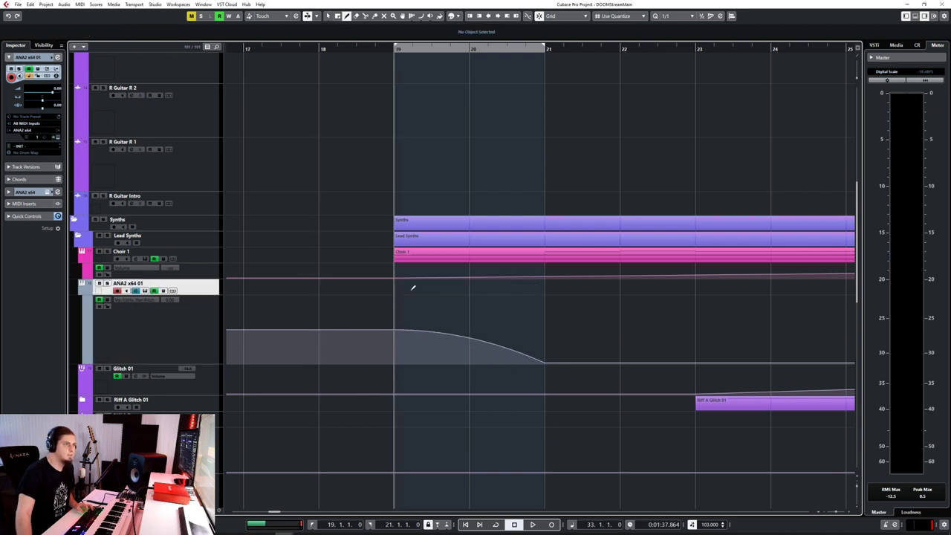
pyautogui.doubleClick(519, 289)
pyautogui.doubleClick(527, 289)
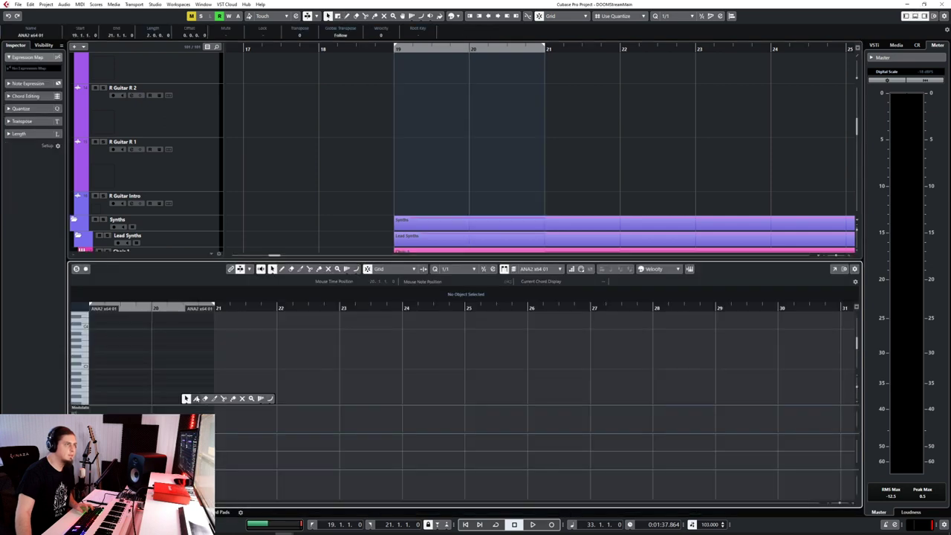
# Enter an F1 note starting at bar 19, close the key editor, audition the pitch drop and return the playhead to bar 19
pyautogui.scroll(-1, 116, 360)
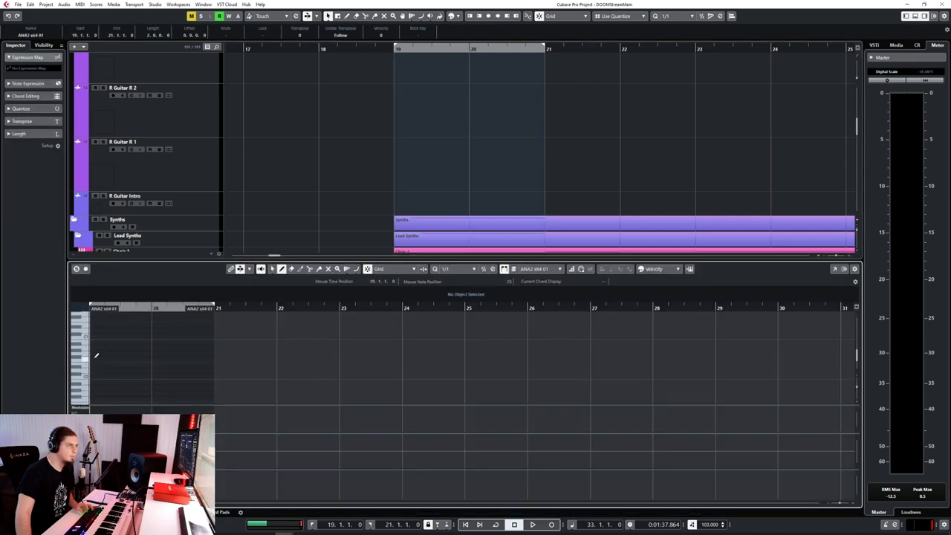
pyautogui.click(104, 318)
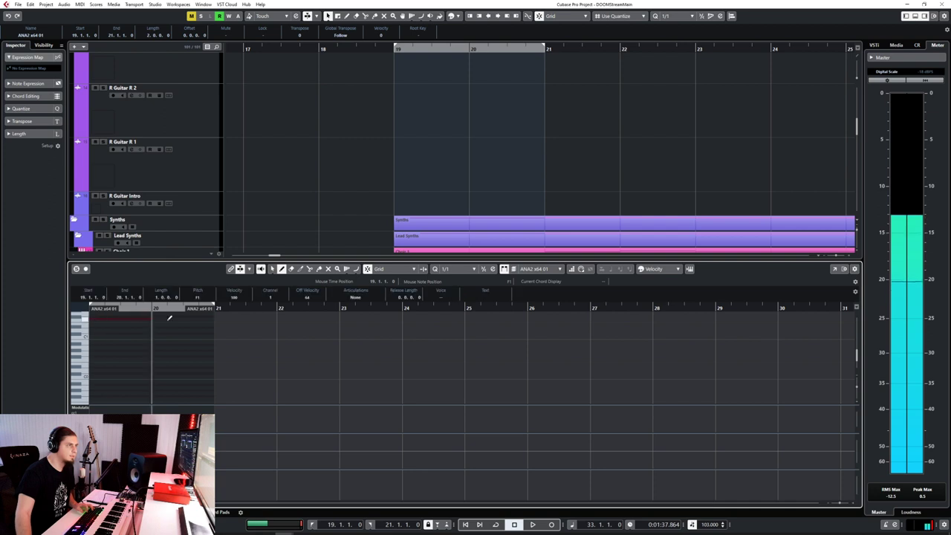
pyautogui.hotkey('ctrl', 'e')
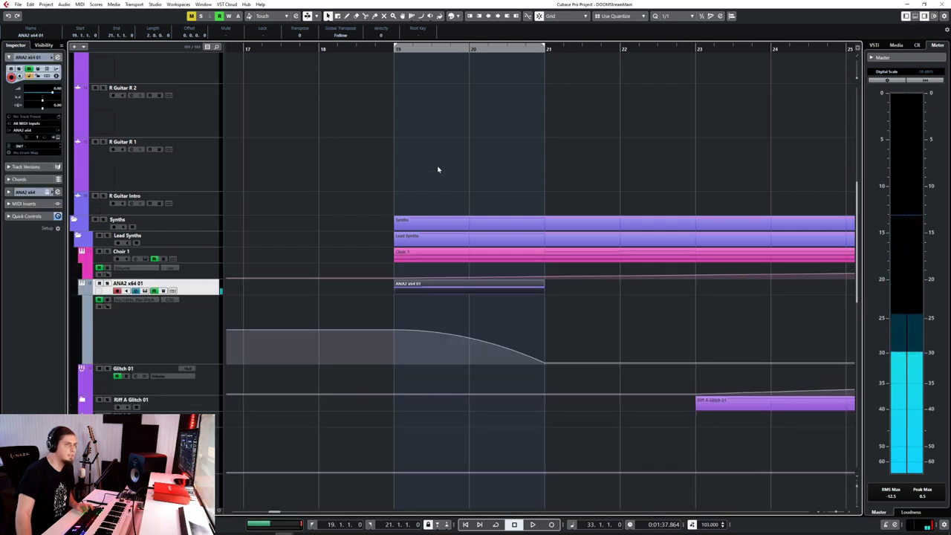
pyautogui.press('space')
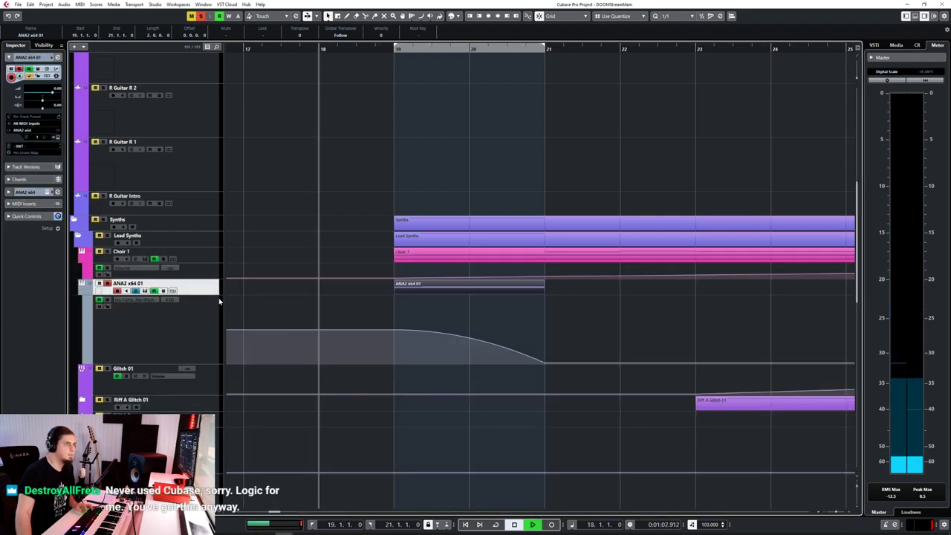
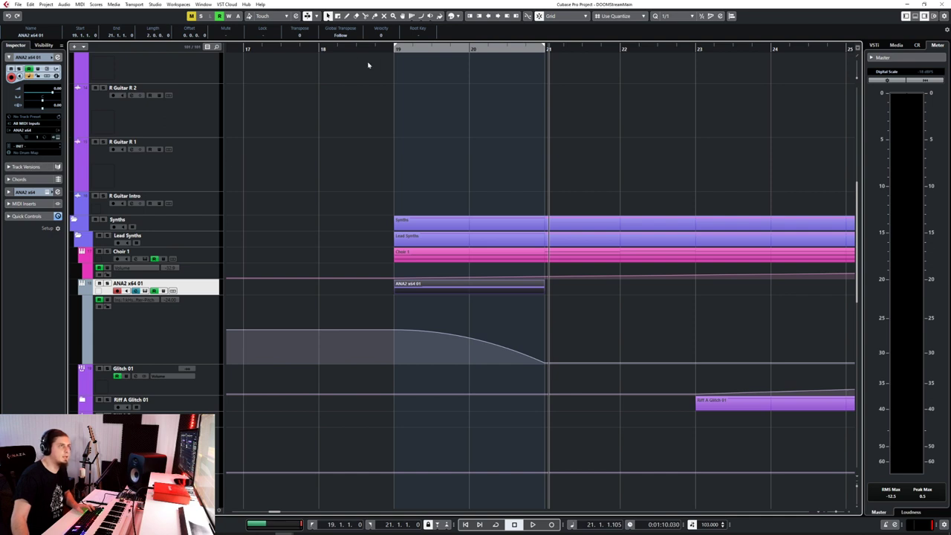
pyautogui.click(396, 55)
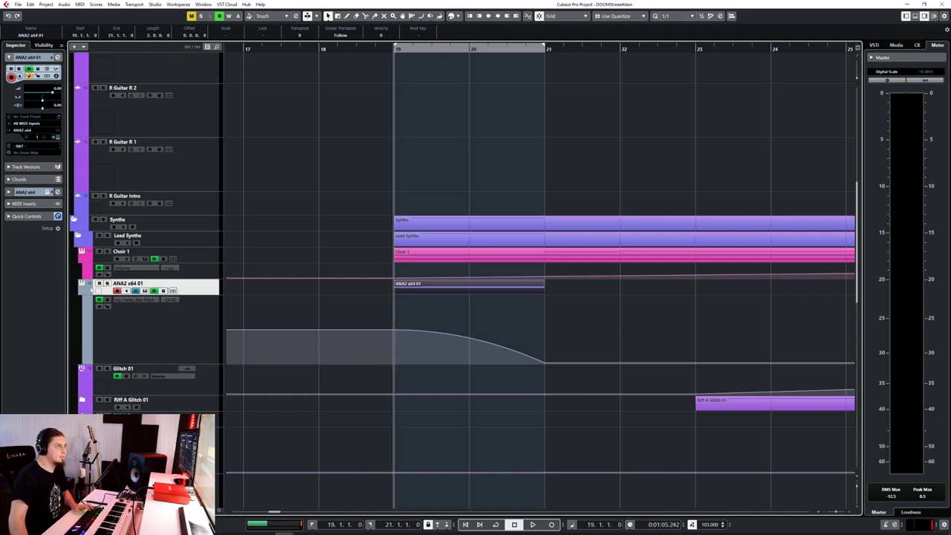
# Color the ANA2 x64 01 track turquoise green and rename it BWAAAM SYNTH
pyautogui.click(90, 290)
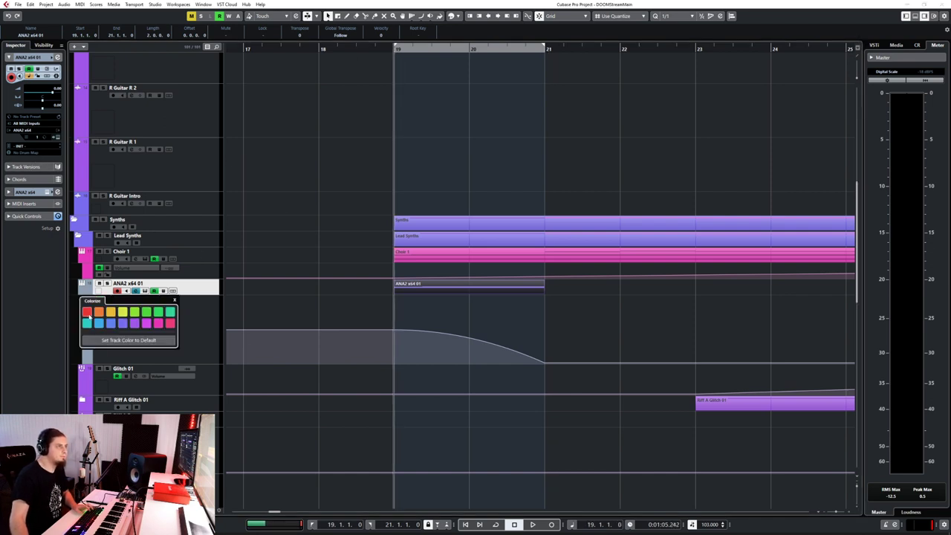
pyautogui.click(170, 313)
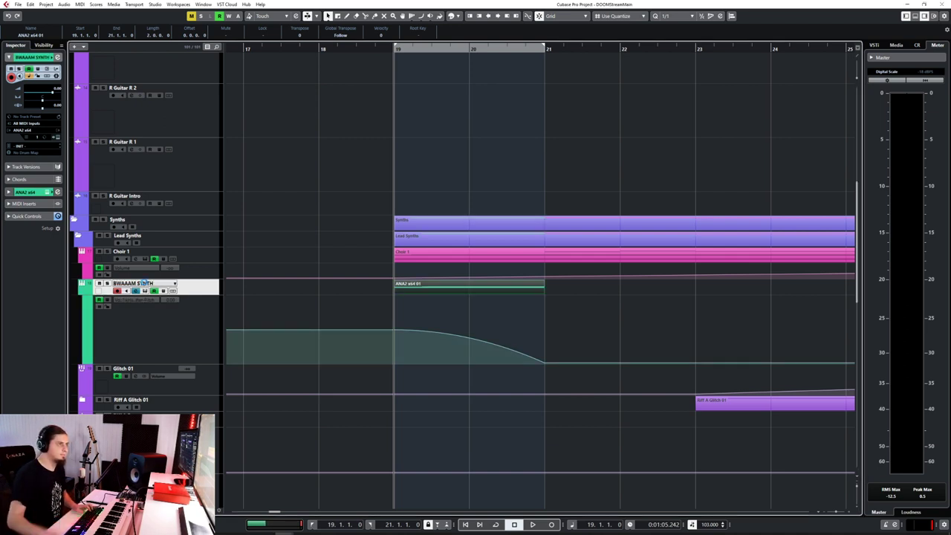
pyautogui.press('Return')
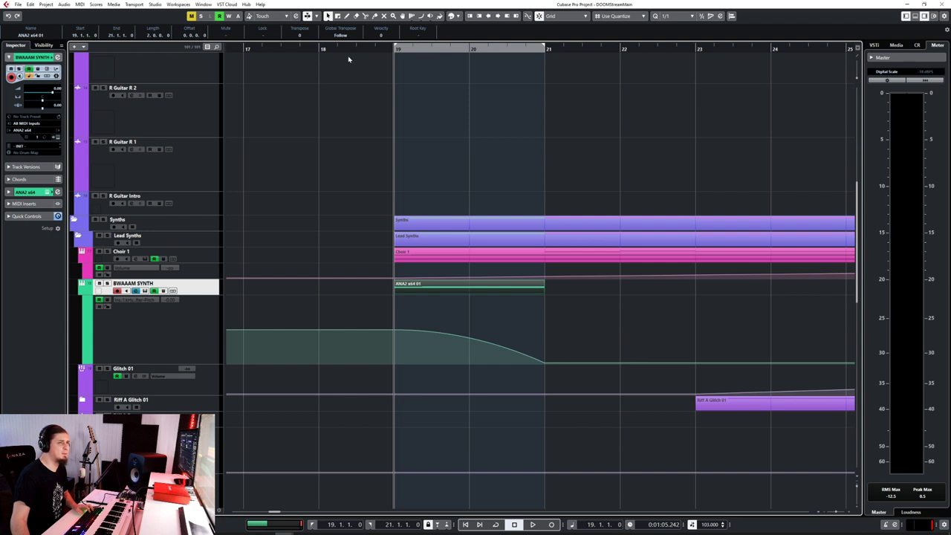
pyautogui.click(46, 5)
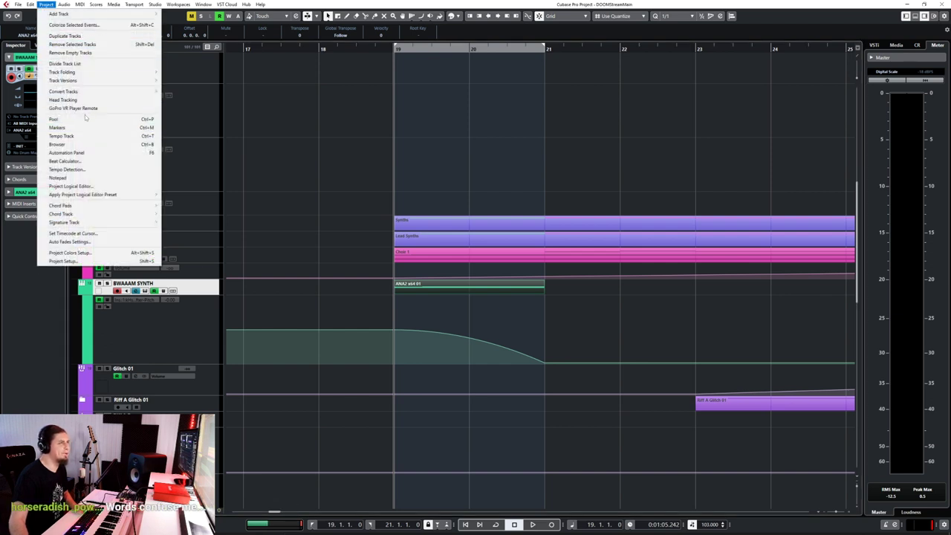
pyautogui.click(503, 3)
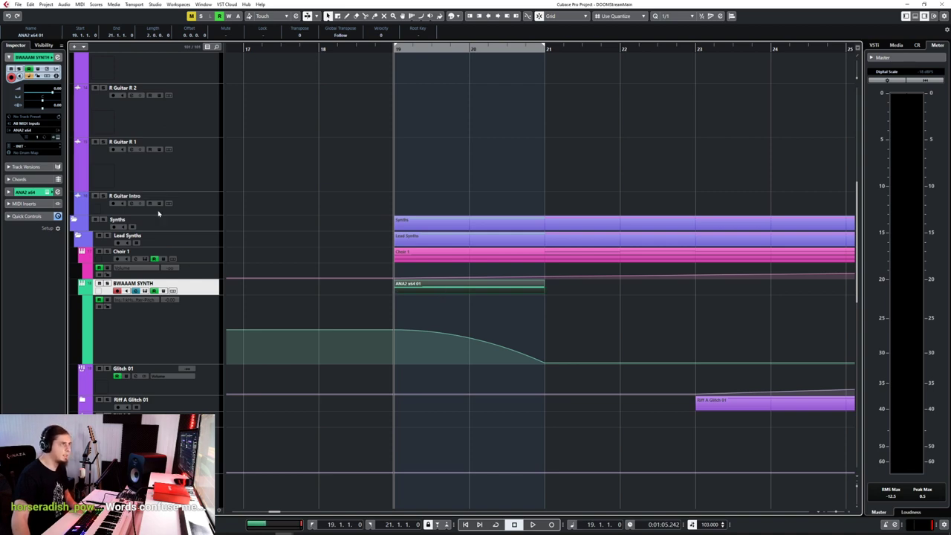
# Insert Bitcrusher in slot 2 and ProF.E.T. in slot 3 of the BWAAAM SYNTH channel
pyautogui.press('F3')
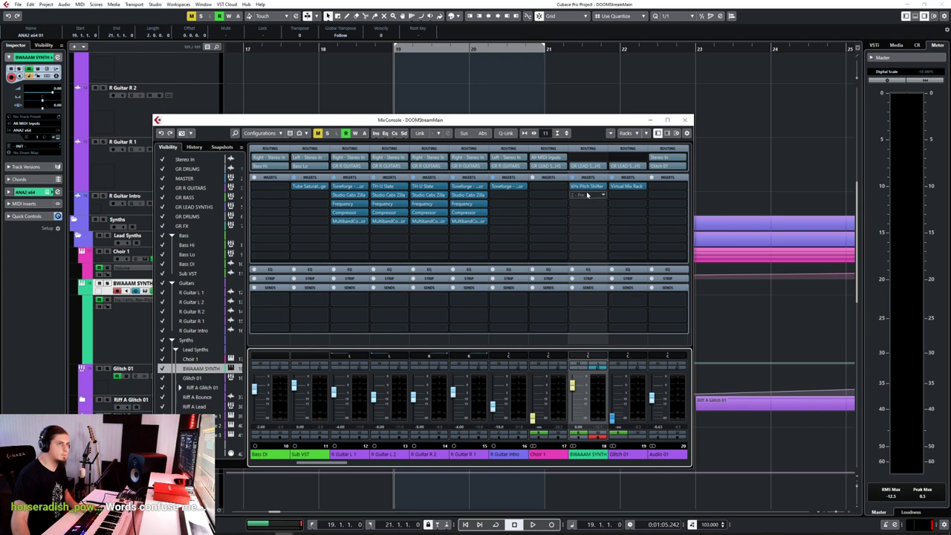
pyautogui.click(591, 196)
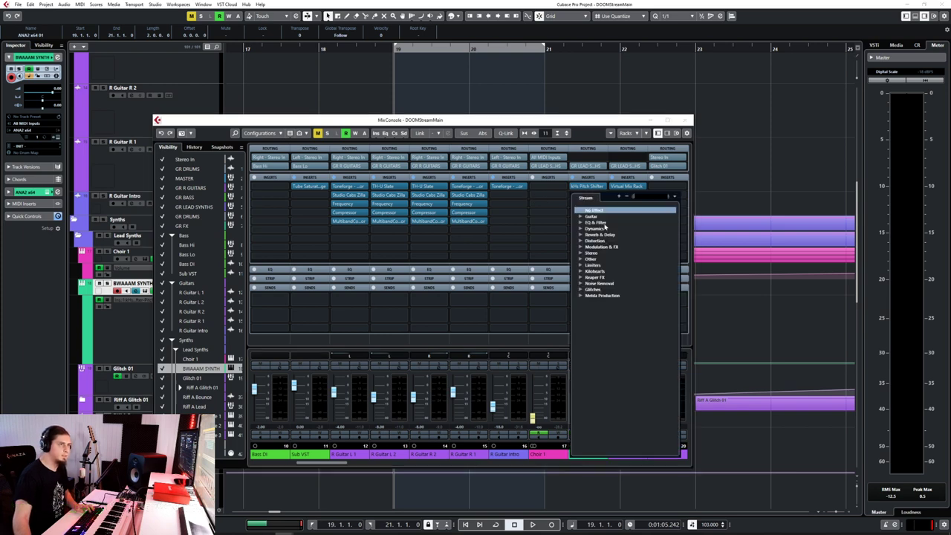
pyautogui.write('bit')
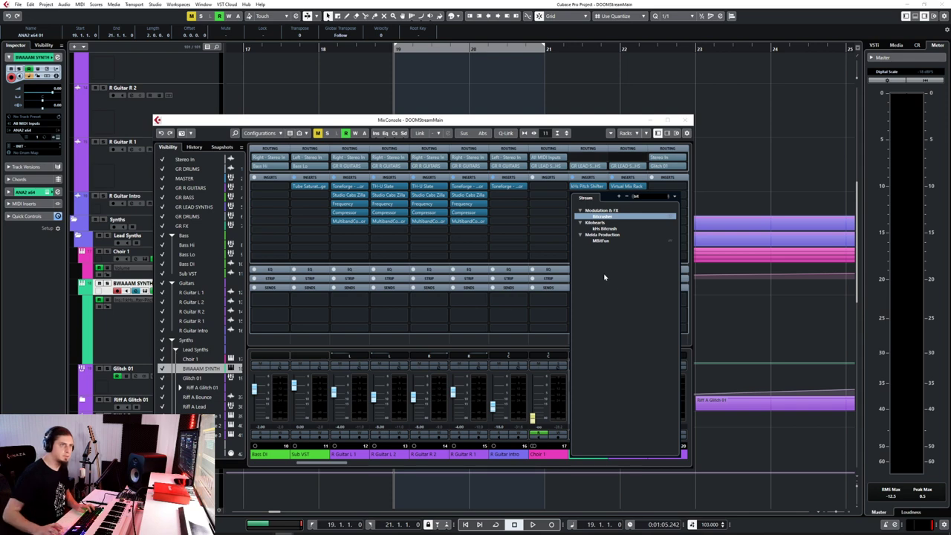
pyautogui.press('Return')
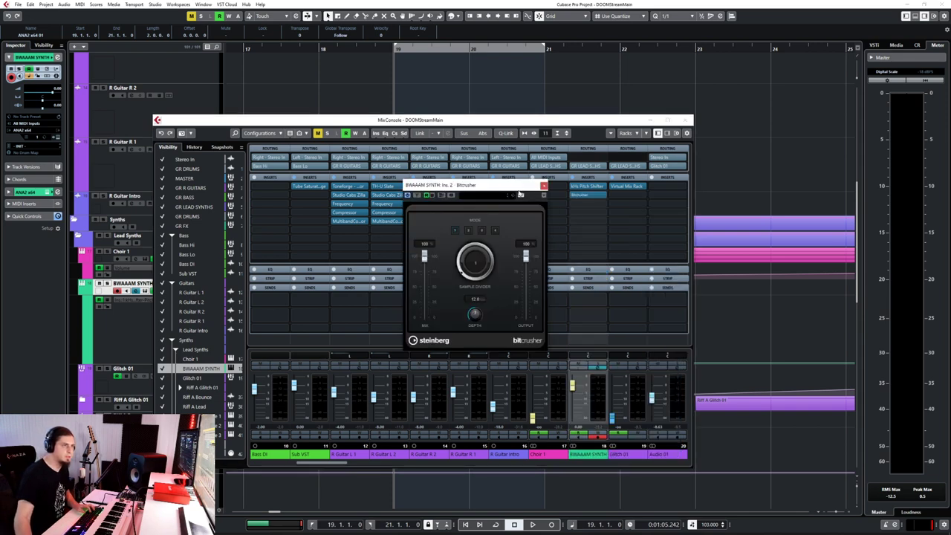
pyautogui.click(602, 206)
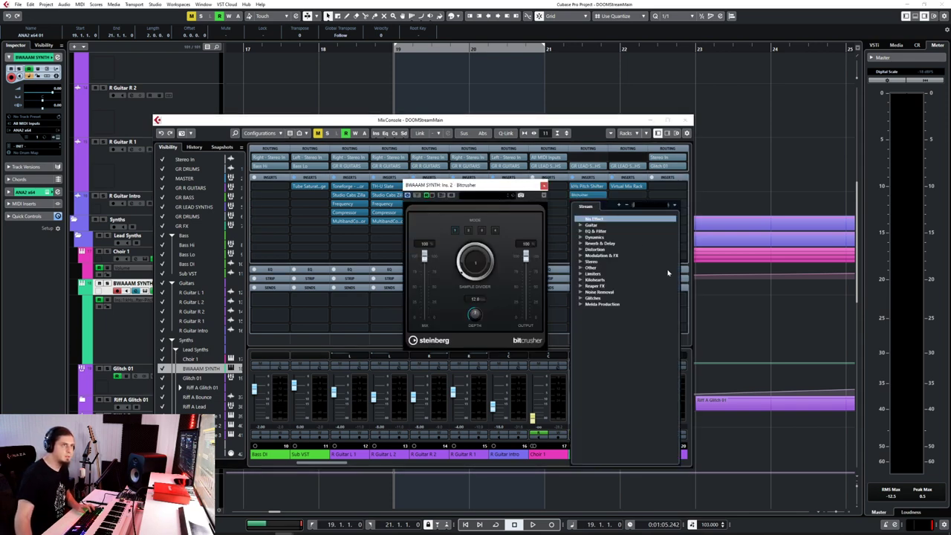
pyautogui.write('pro')
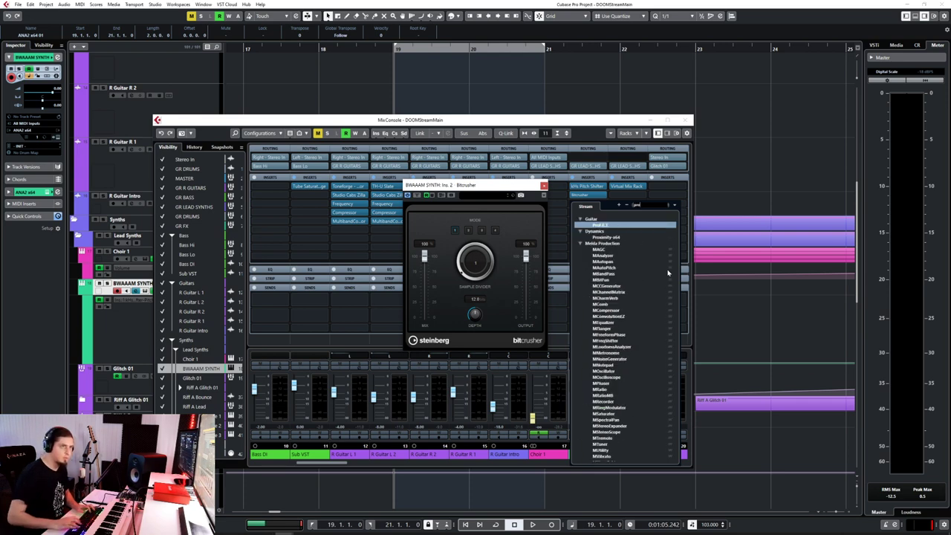
pyautogui.press('Return')
# Solo BWAAAM SYNTH, audition bars 19 to 21 in a loop, and close the ProF.E.T. and Bitcrusher windows with the MixConsole open
pyautogui.click(91, 276)
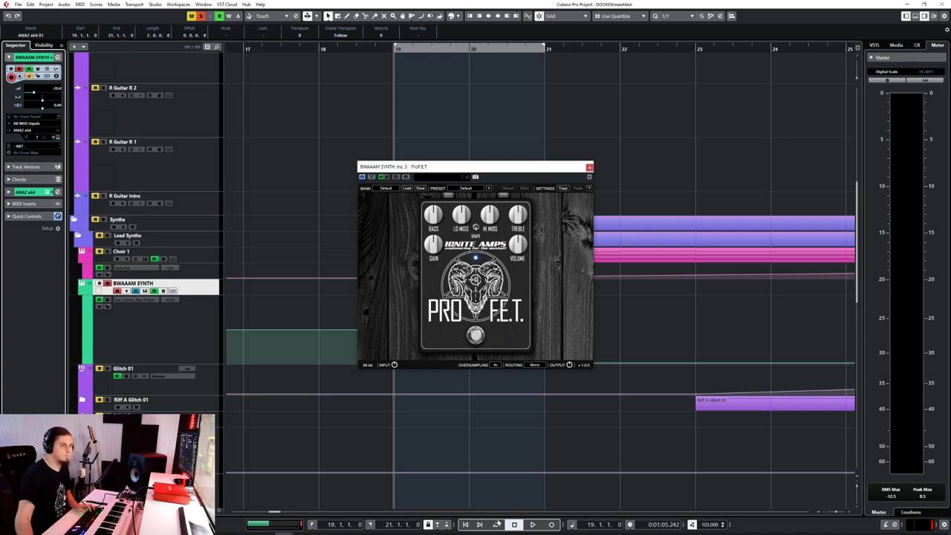
pyautogui.click(496, 524)
pyautogui.click(532, 525)
pyautogui.moveTo(484, 168); pyautogui.dragTo(330, 260)
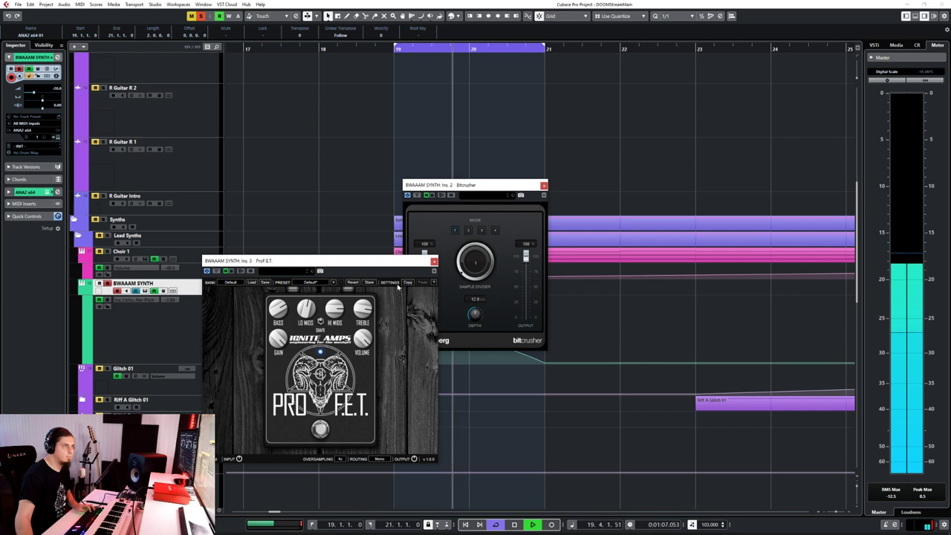
pyautogui.click(434, 261)
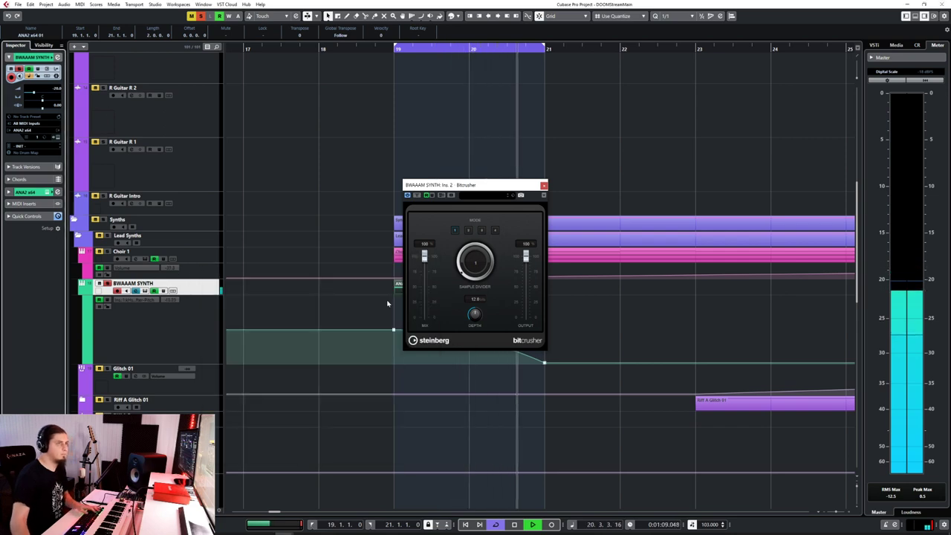
pyautogui.press('F3')
pyautogui.click(544, 184)
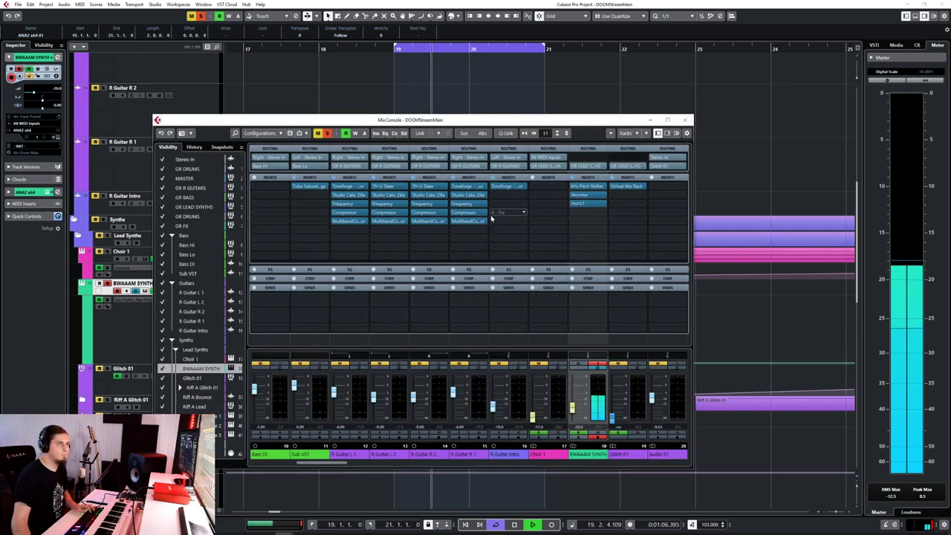
# Add JST Clip to the BWAAAM SYNTH inserts and move it ahead of ProF.E.T. into slot 3
pyautogui.click(587, 213)
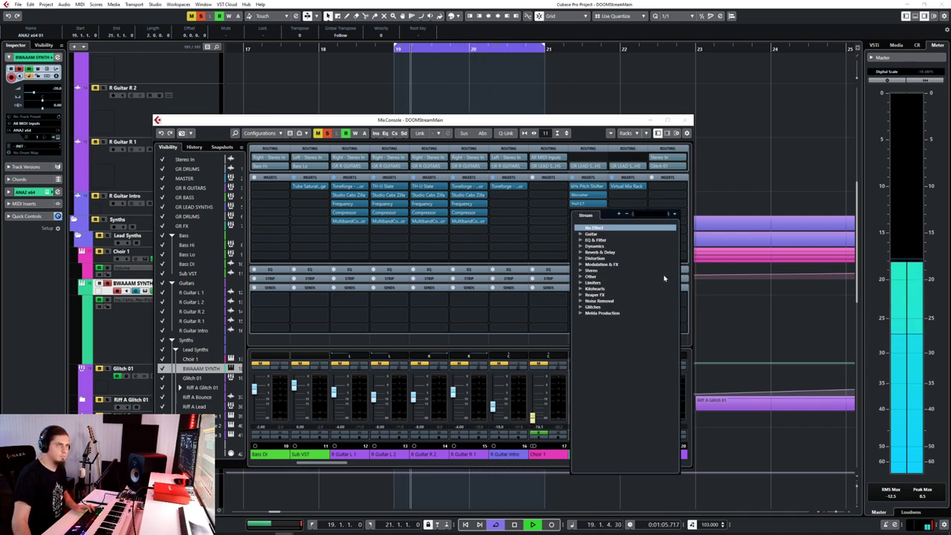
pyautogui.write('s')
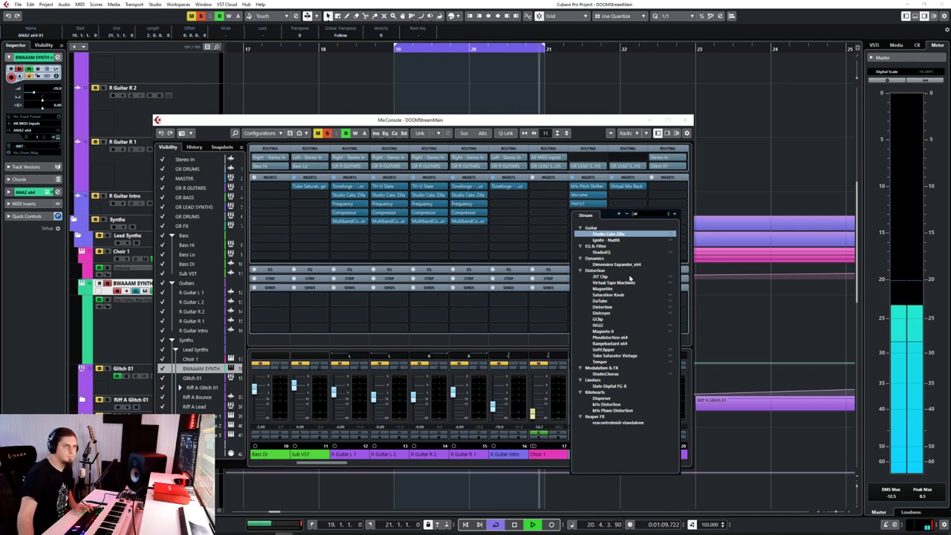
pyautogui.click(630, 277)
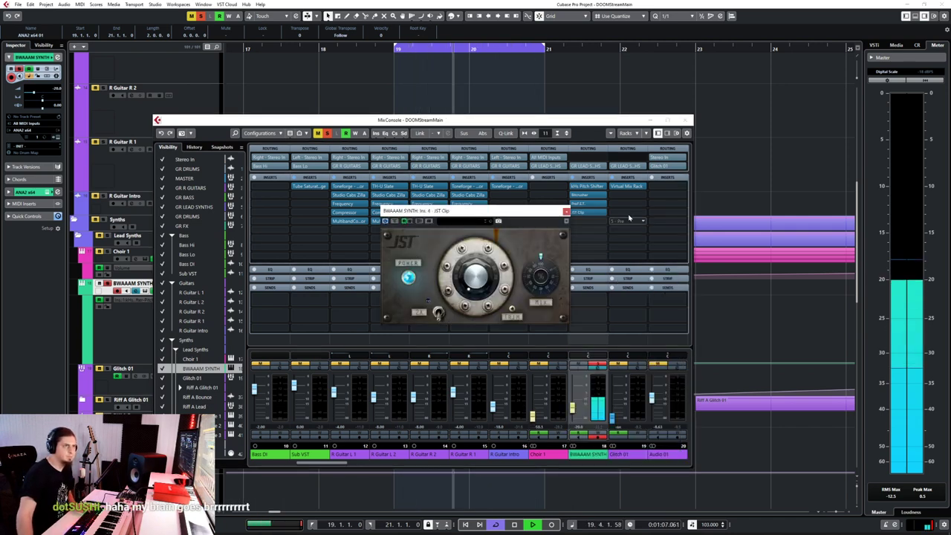
pyautogui.moveTo(587, 211); pyautogui.dragTo(587, 202)
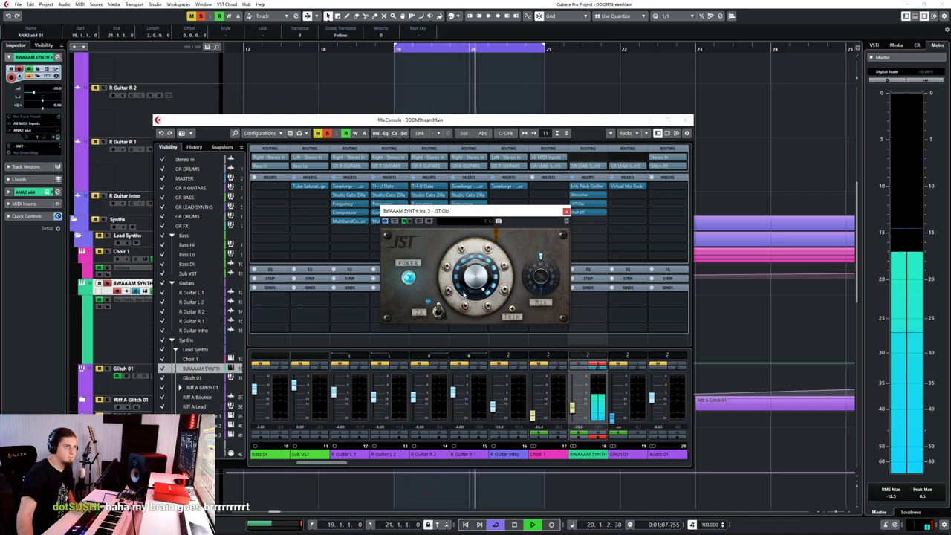
# Compare the synth with Bitcrusher bypassed and re-enabled, close the MixConsole and stop playback
pyautogui.click(574, 195)
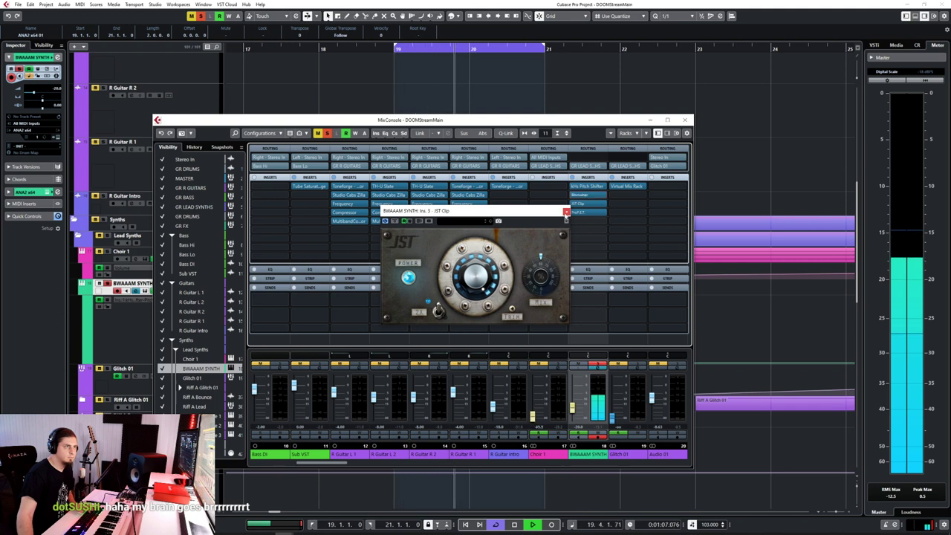
pyautogui.click(574, 195)
pyautogui.click(685, 120)
pyautogui.press('space')
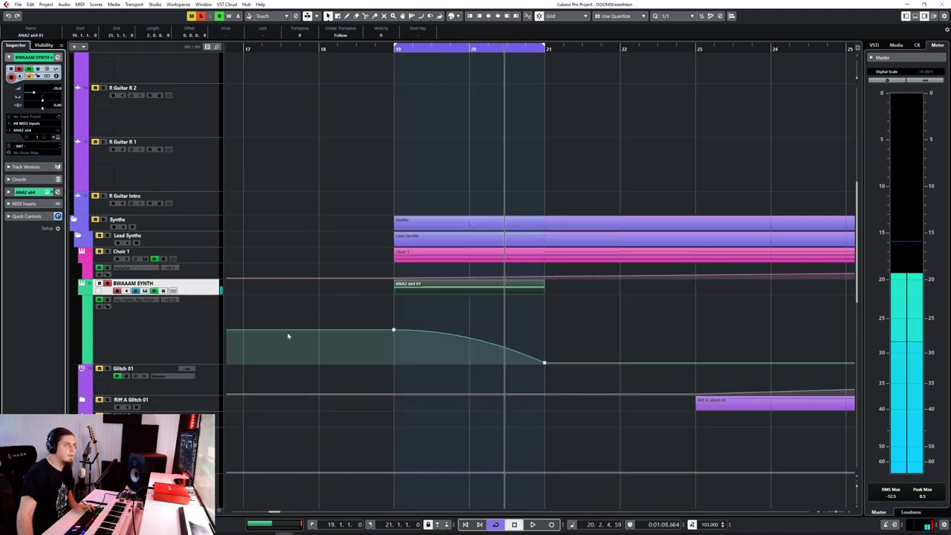
# Load the Rhodes Noise - C sample into ANA's Sampler 4 oscillator, restart playback and close the synth window
pyautogui.doubleClick(528, 282)
pyautogui.moveTo(445, 116); pyautogui.dragTo(191, 166)
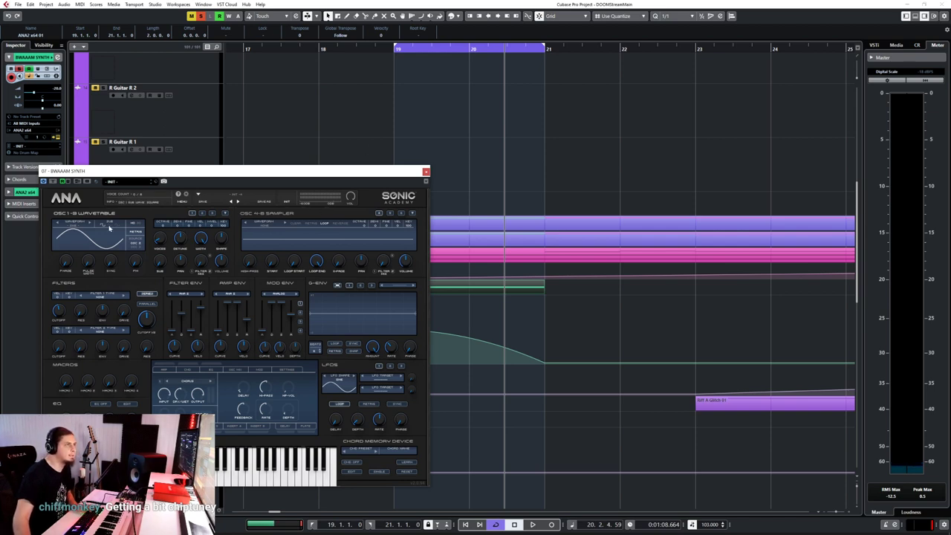
pyautogui.click(269, 230)
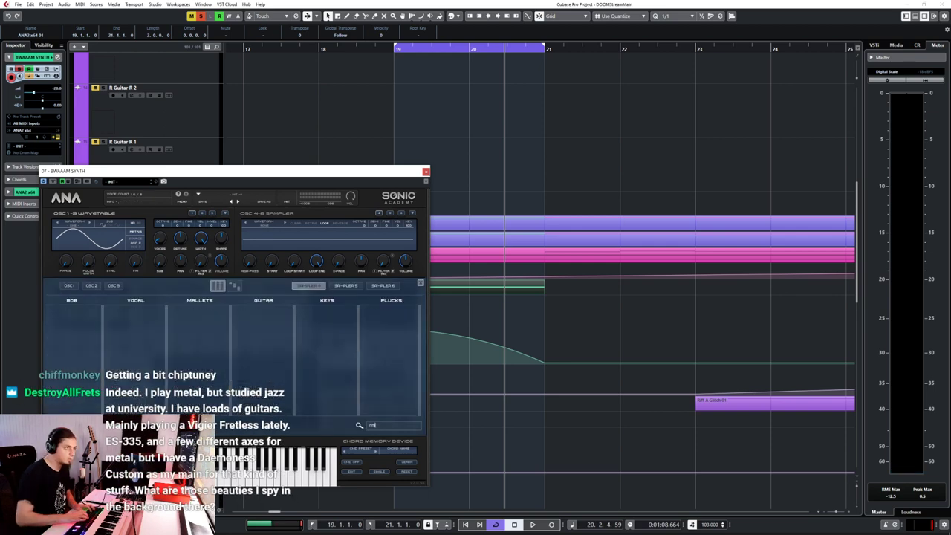
pyautogui.write('rho')
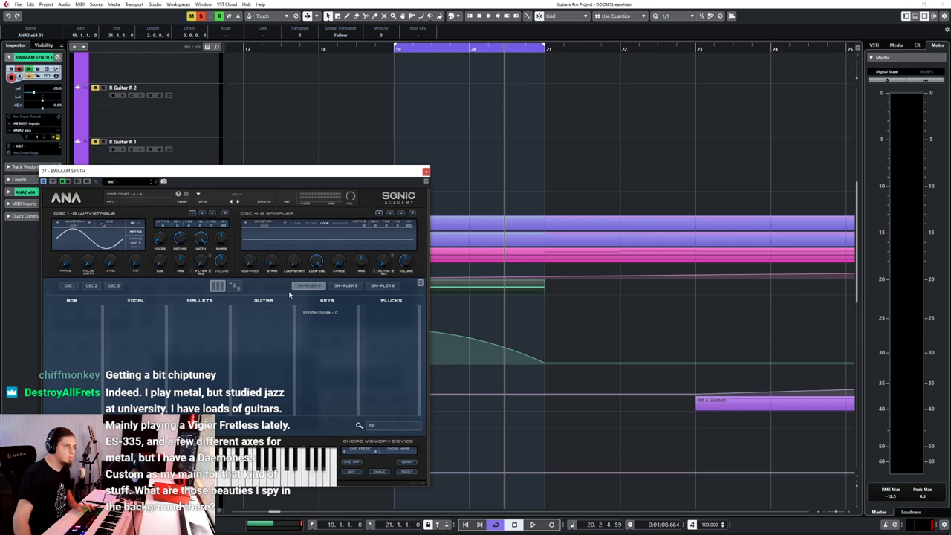
pyautogui.click(310, 313)
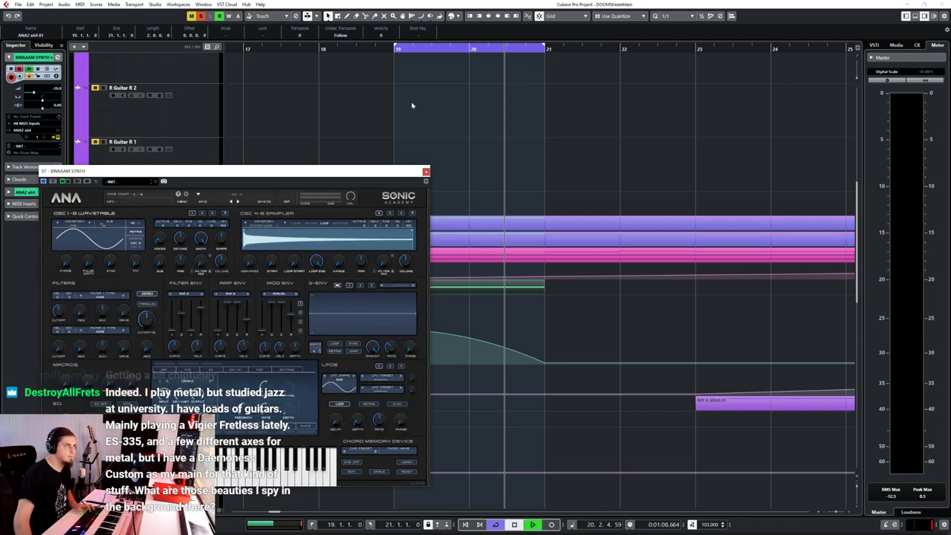
pyautogui.press('space')
pyautogui.click(425, 172)
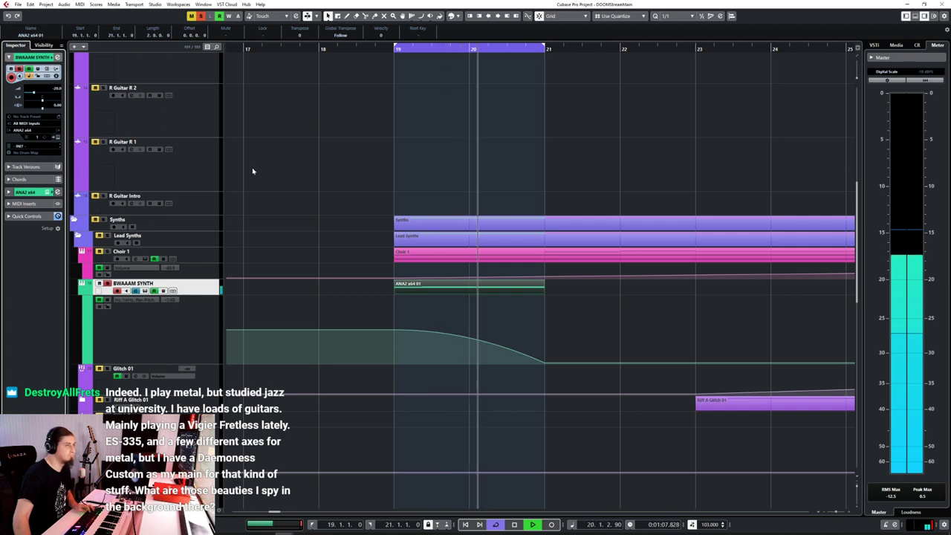
# Insert a second JST Clip in slot 5 of BWAAAM SYNTH, after ProF.E.T., and close its window
pyautogui.press('F3')
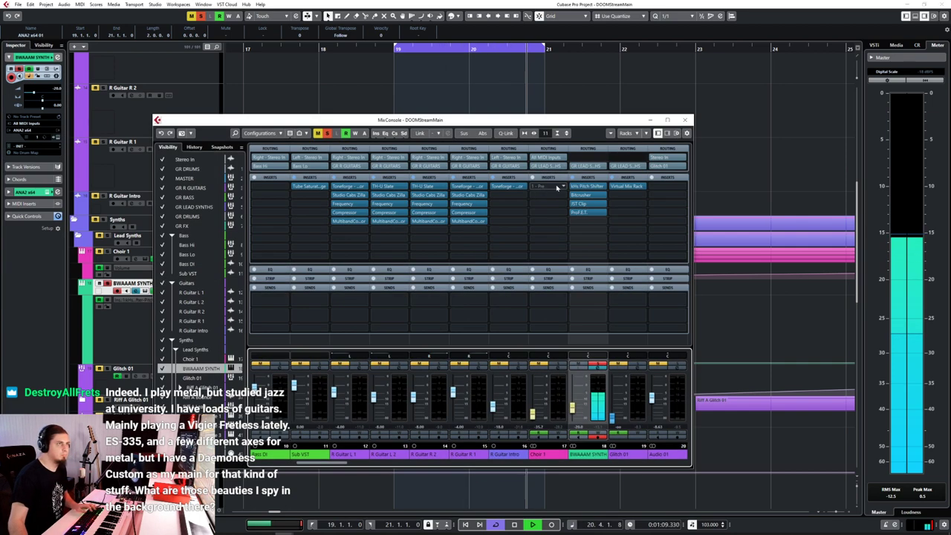
pyautogui.click(591, 221)
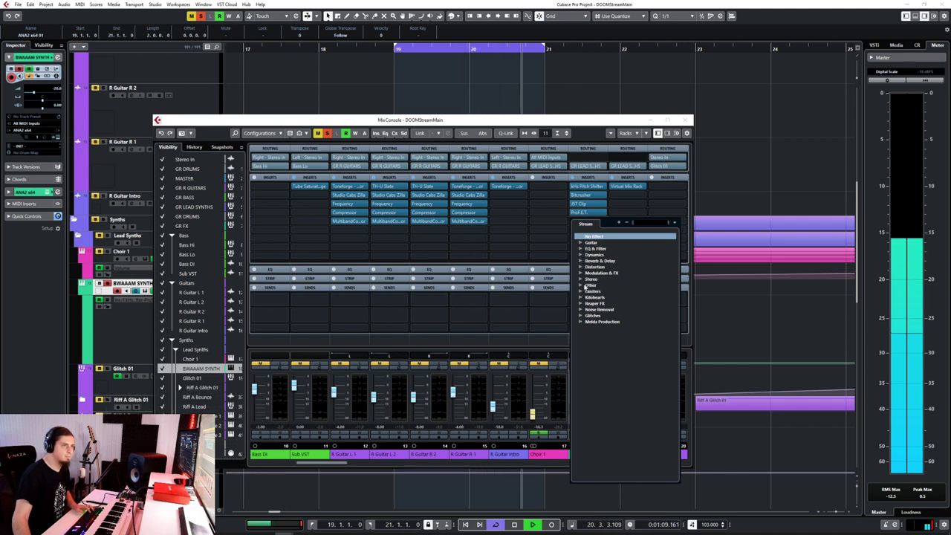
pyautogui.write('clip')
pyautogui.click(577, 240)
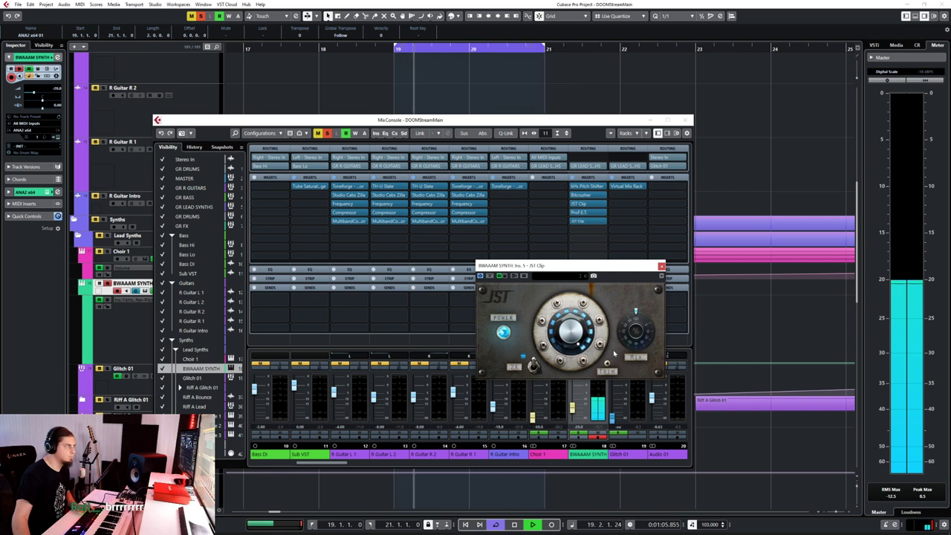
pyautogui.click(661, 265)
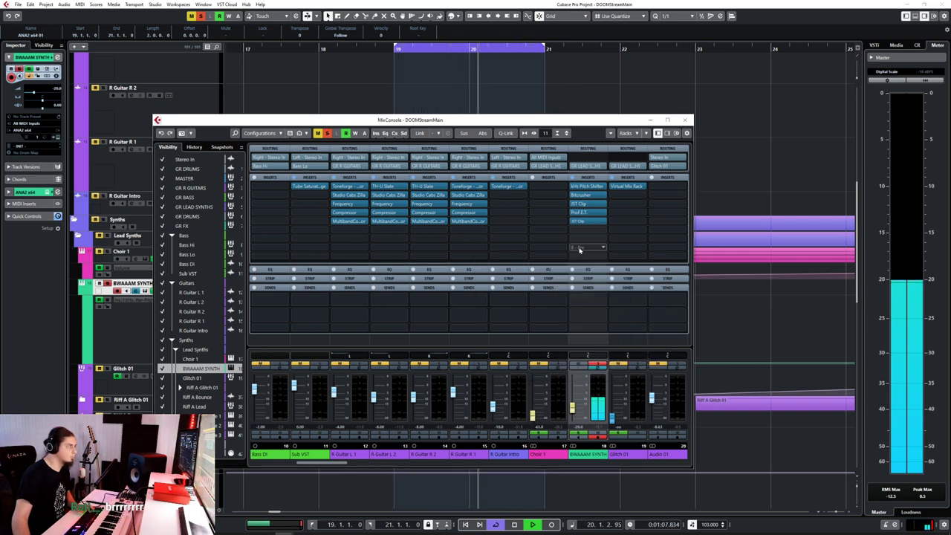
# Add Virtual Tape Machines to BWAAAM SYNTH, adjust its output level and move it to insert slot 8
pyautogui.click(596, 233)
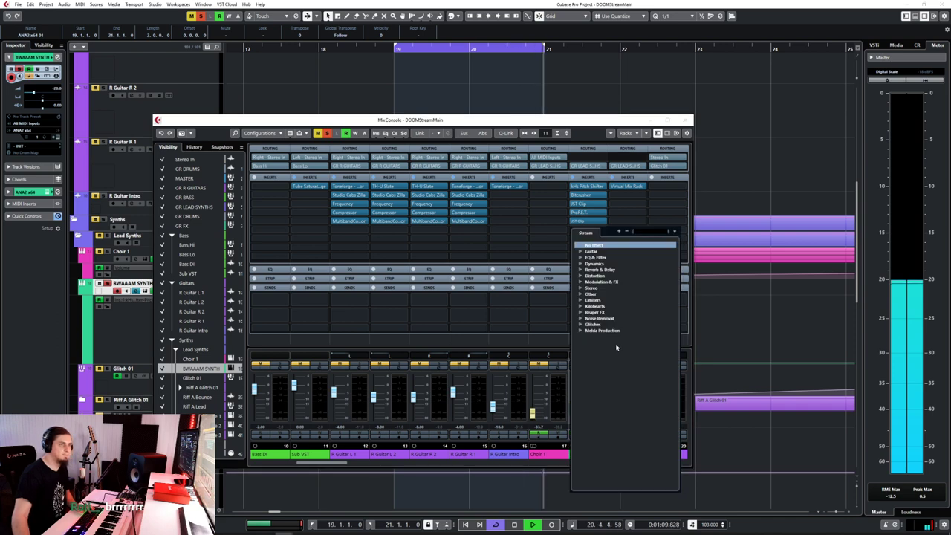
pyautogui.click(581, 276)
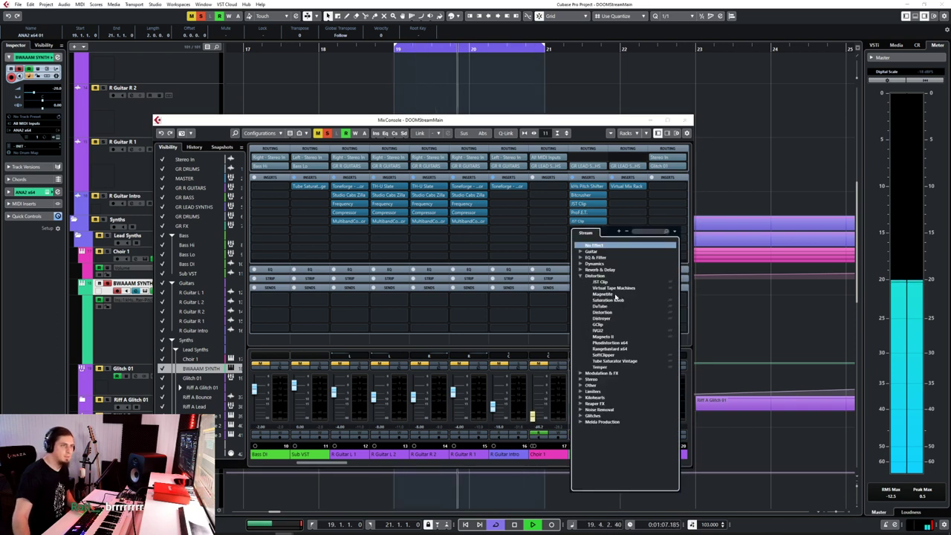
pyautogui.click(613, 289)
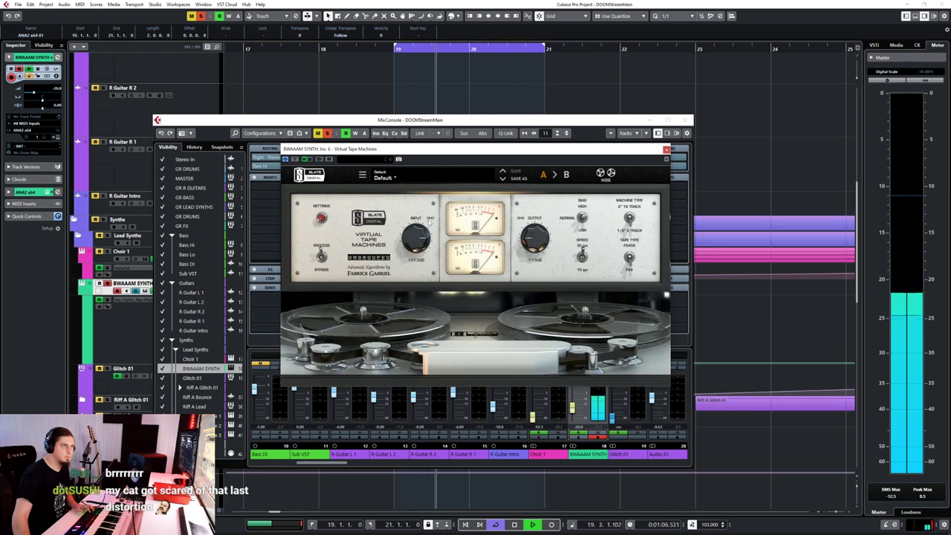
pyautogui.moveTo(541, 244); pyautogui.dragTo(541, 251)
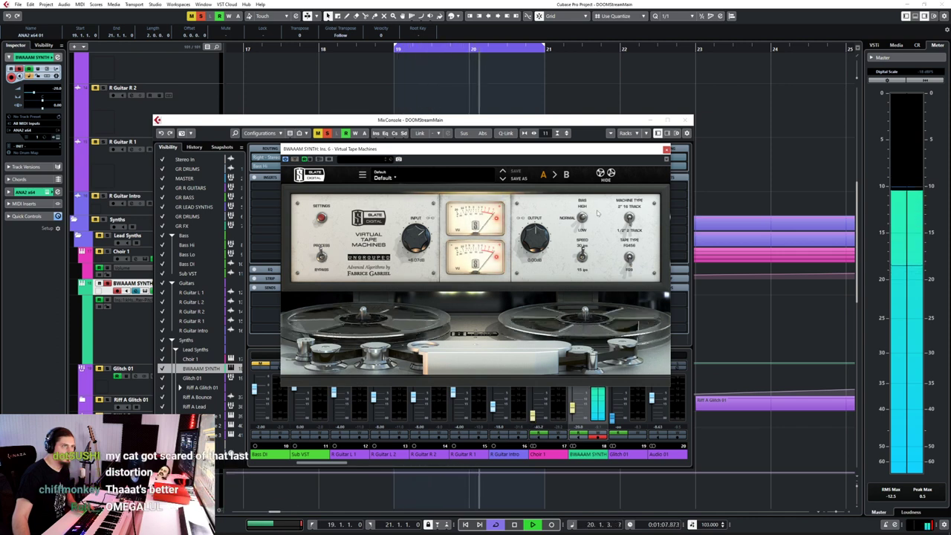
pyautogui.click(666, 150)
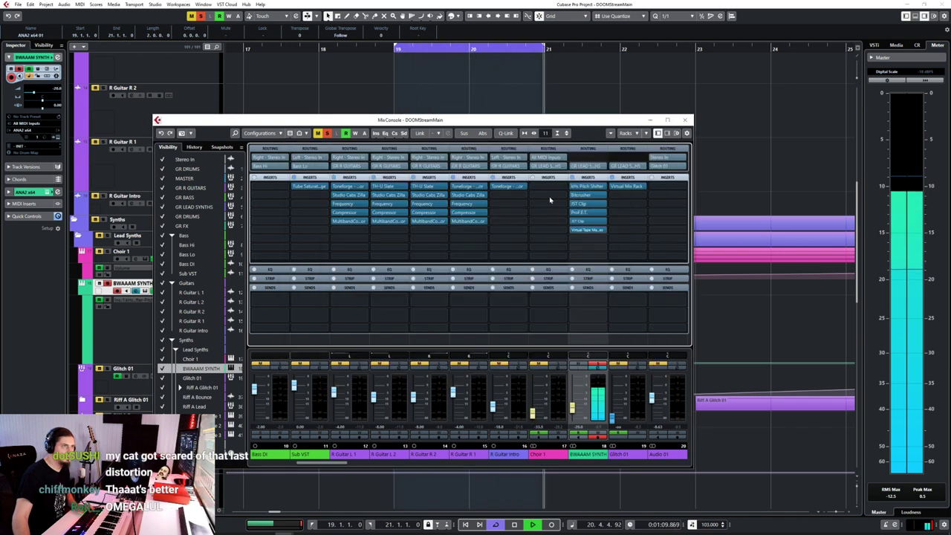
pyautogui.moveTo(587, 230); pyautogui.dragTo(592, 247)
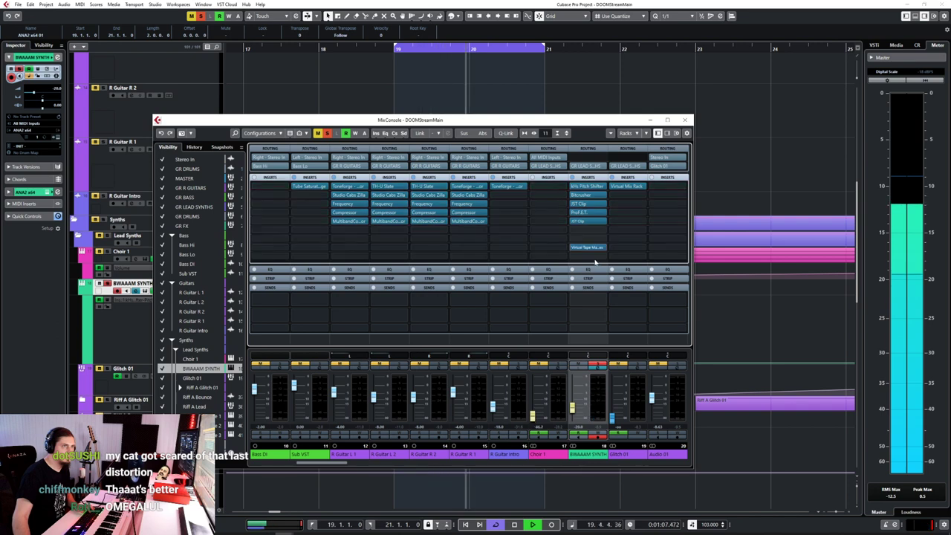
# Insert the Steinberg Compressor in slot 9 of BWAAAM SYNTH and set a 20.0 ms attack and 10 ms release
pyautogui.click(591, 256)
pyautogui.write('com')
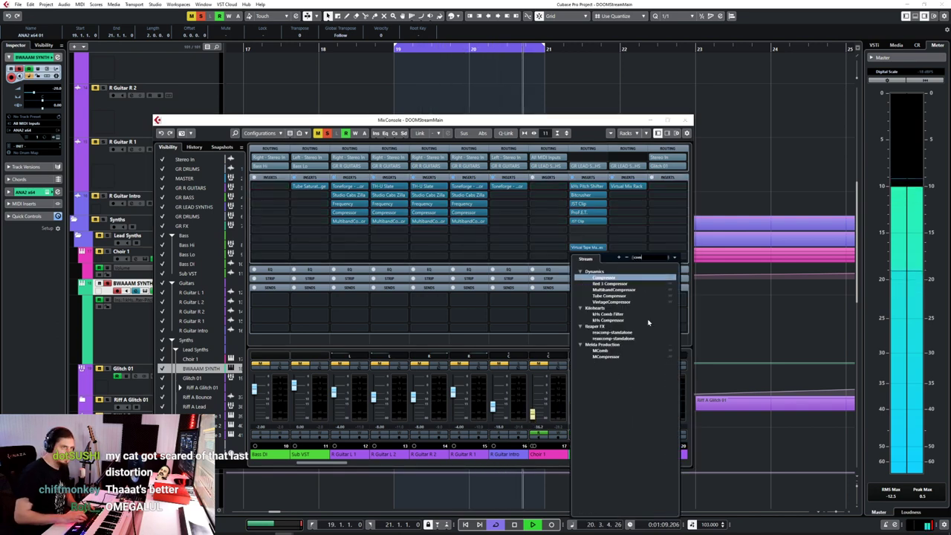
pyautogui.press('BackSpace')
pyautogui.press('BackSpace')
pyautogui.press('BackSpace')
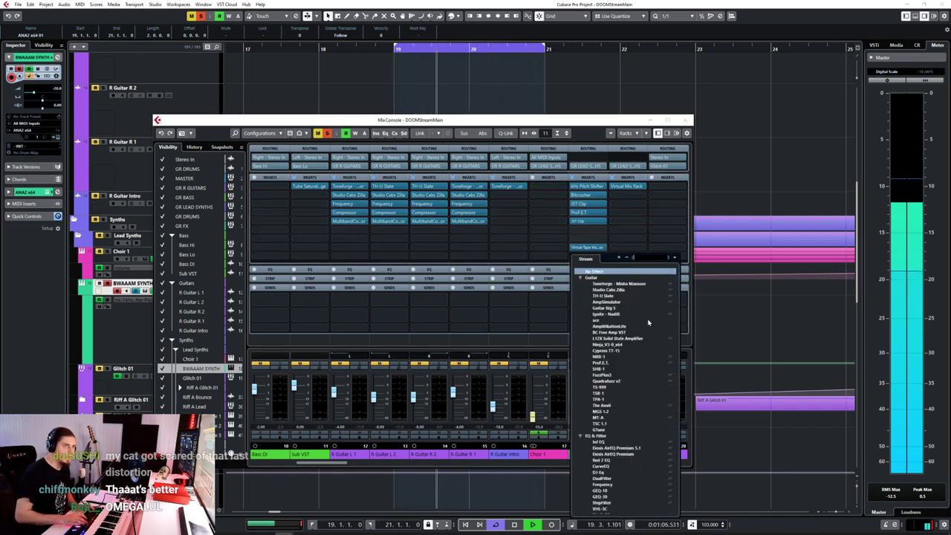
pyautogui.write('comp')
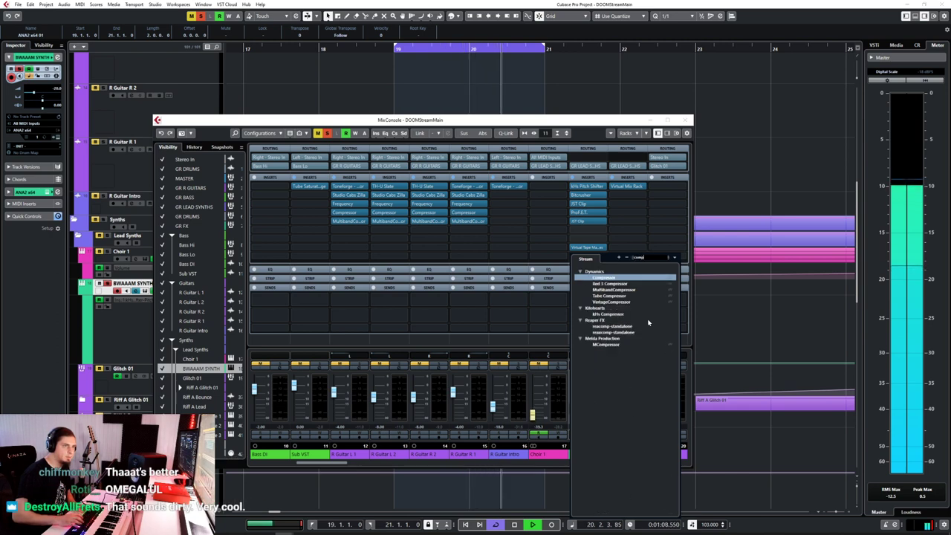
pyautogui.press('Return')
pyautogui.moveTo(430, 326); pyautogui.dragTo(480, 375)
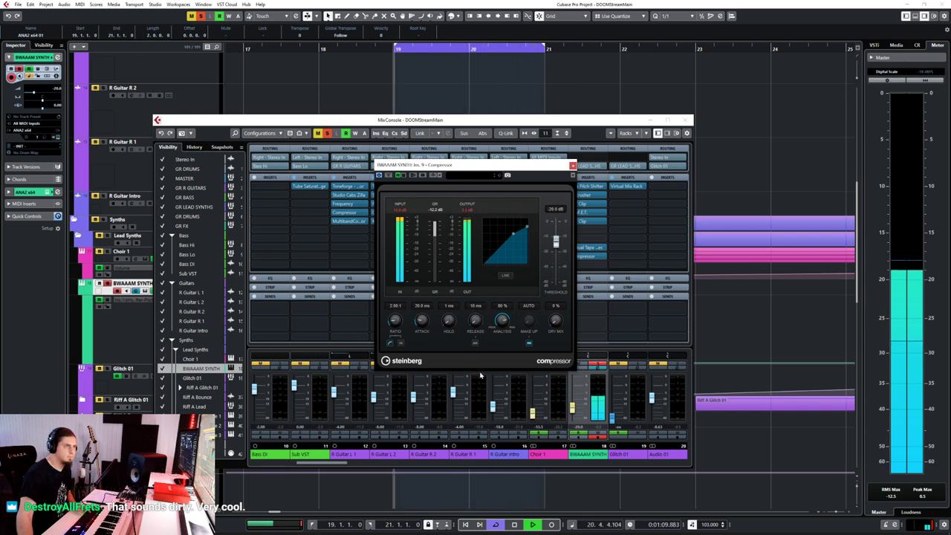
# Turn off the compressor's automatic make-up, set make-up gain to about 11 dB and threshold to -24.0 dB, and audition the loop
pyautogui.click(528, 341)
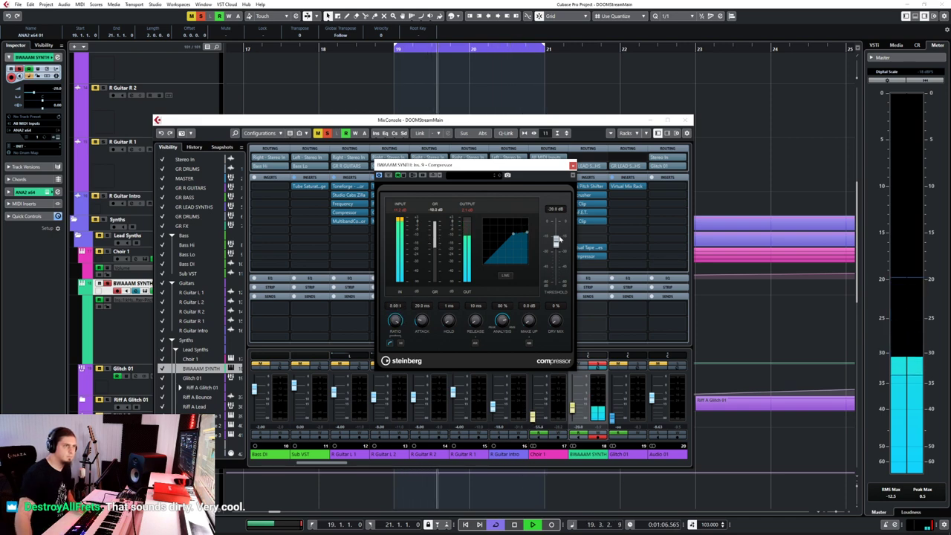
pyautogui.moveTo(529, 325); pyautogui.dragTo(538, 298)
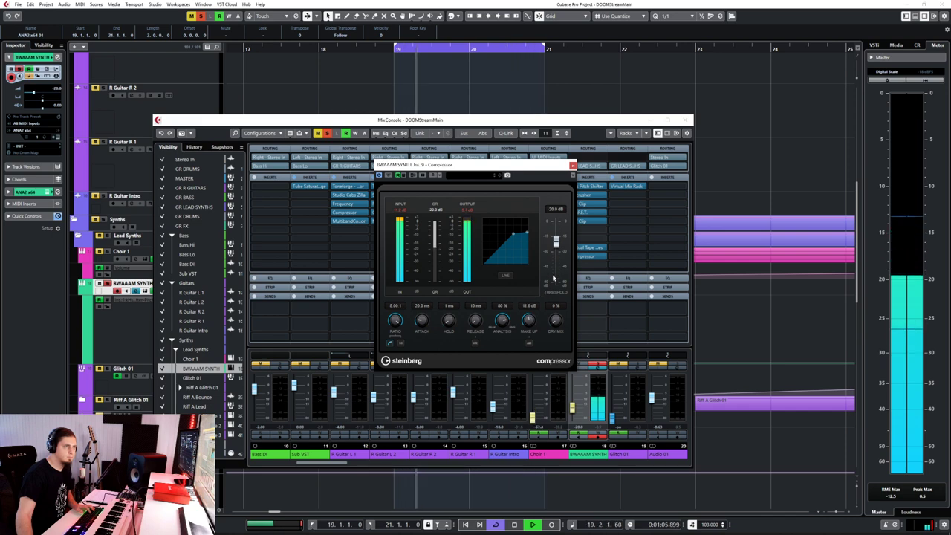
pyautogui.moveTo(555, 241); pyautogui.dragTo(556, 244)
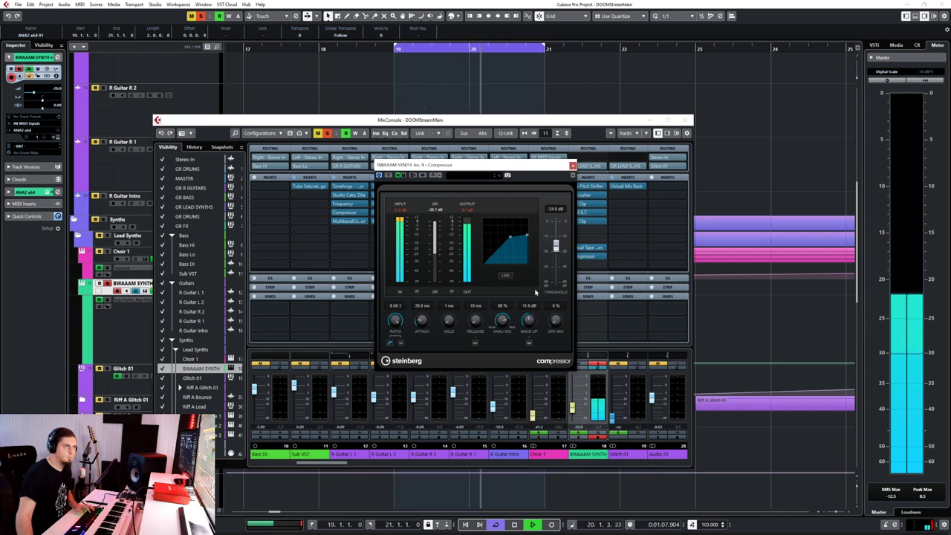
pyautogui.click(572, 165)
pyautogui.press('space')
pyautogui.press('F3')
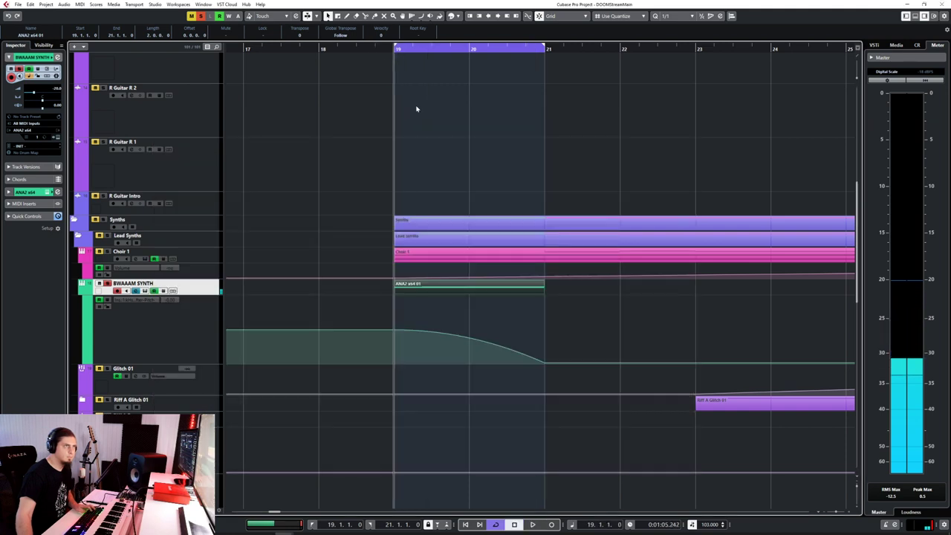
pyautogui.press('space')
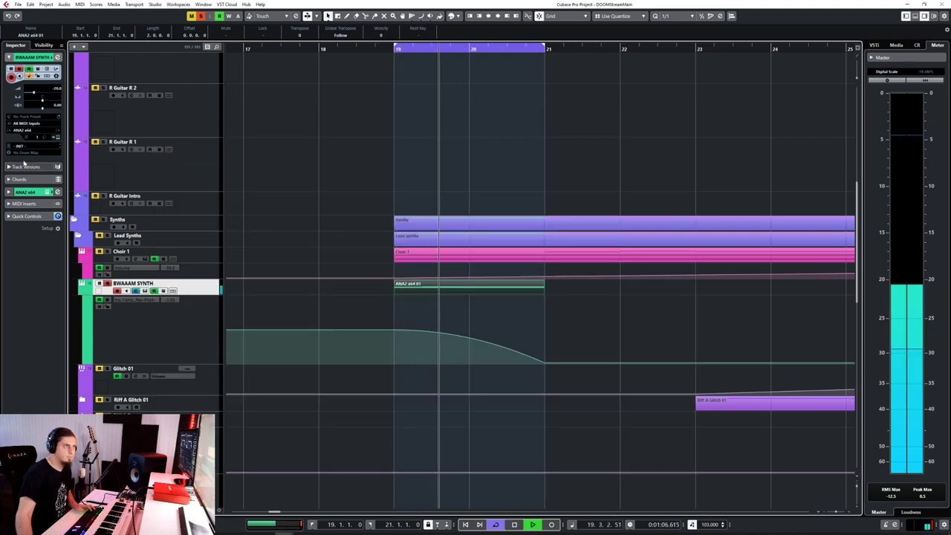
pyautogui.press('space')
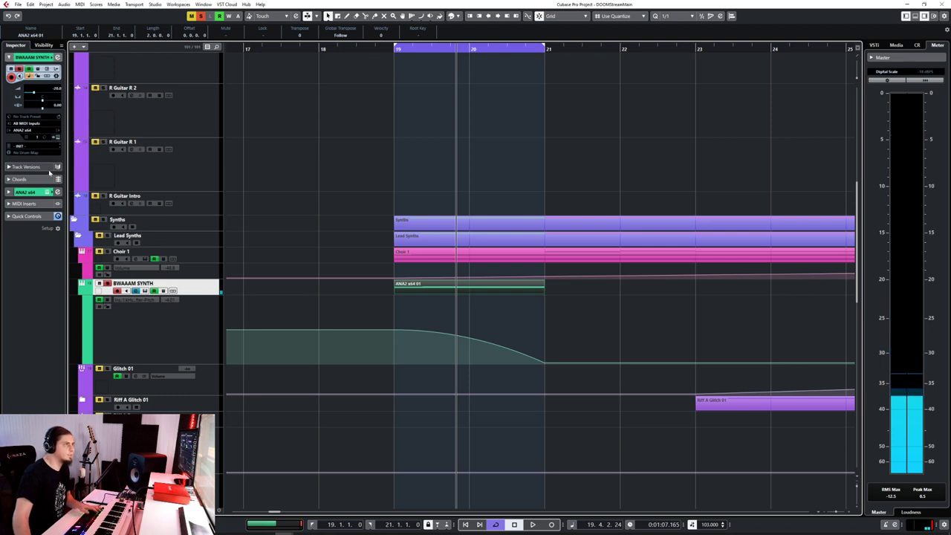
# Reopen the BWAAAM SYNTH compressor, raise its threshold to -17.6 dB, start playback and close its window
pyautogui.press('F3')
pyautogui.click(583, 256)
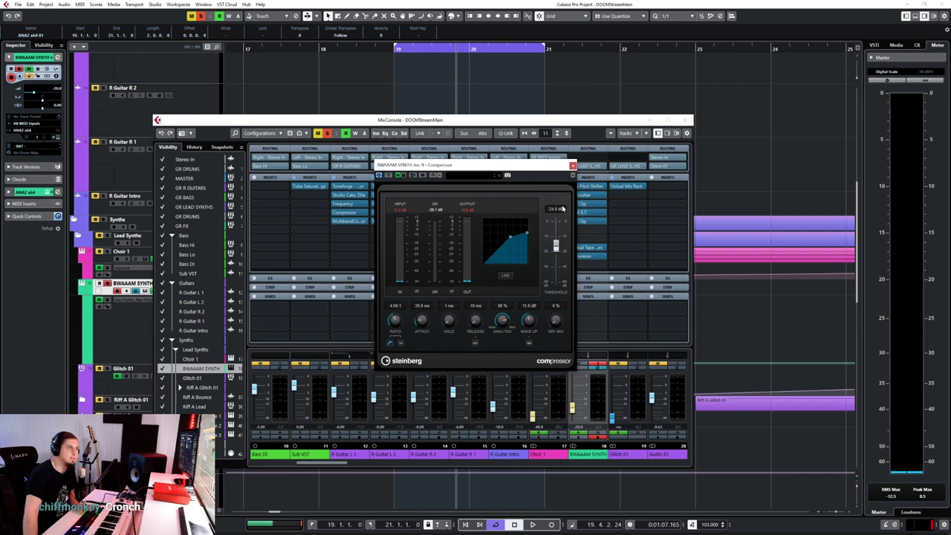
pyautogui.moveTo(497, 166); pyautogui.dragTo(497, 215)
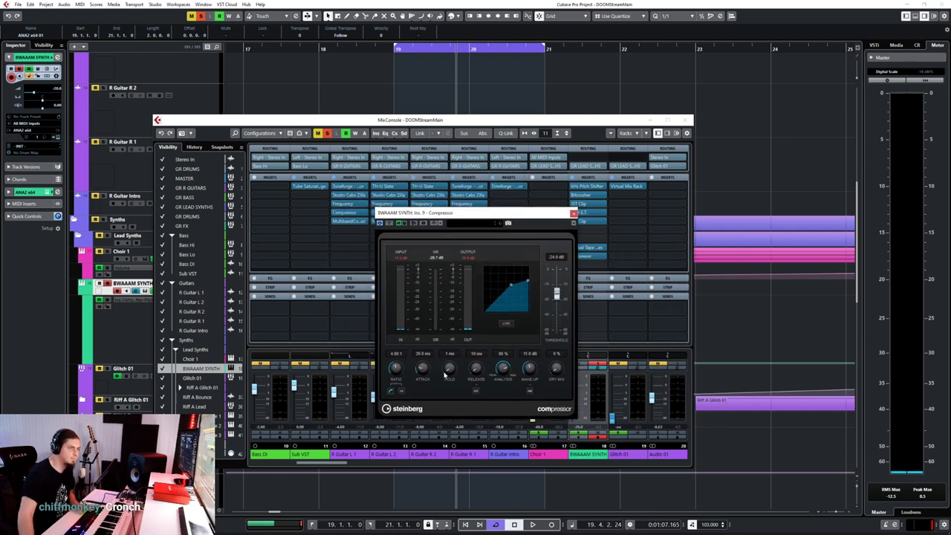
pyautogui.press('F3')
pyautogui.press('space')
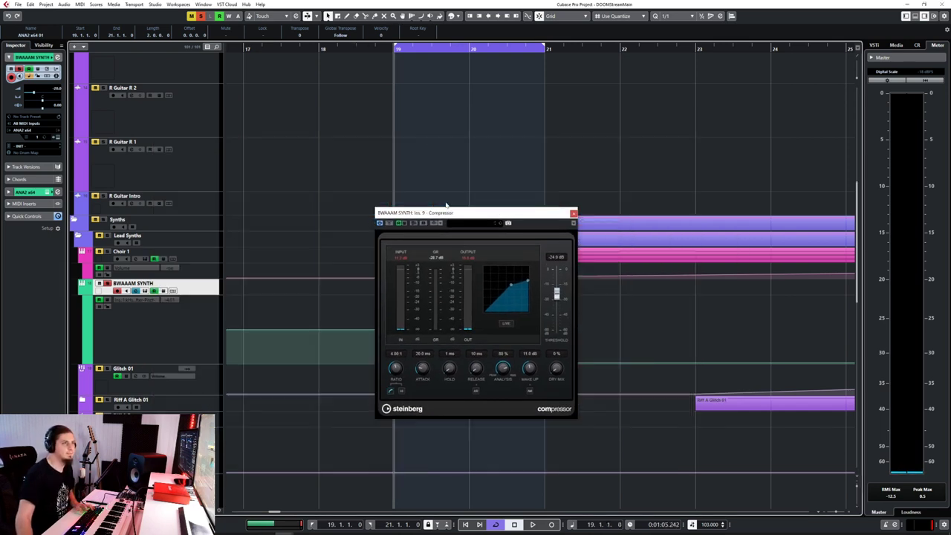
pyautogui.moveTo(560, 295); pyautogui.dragTo(557, 288)
pyautogui.press('space')
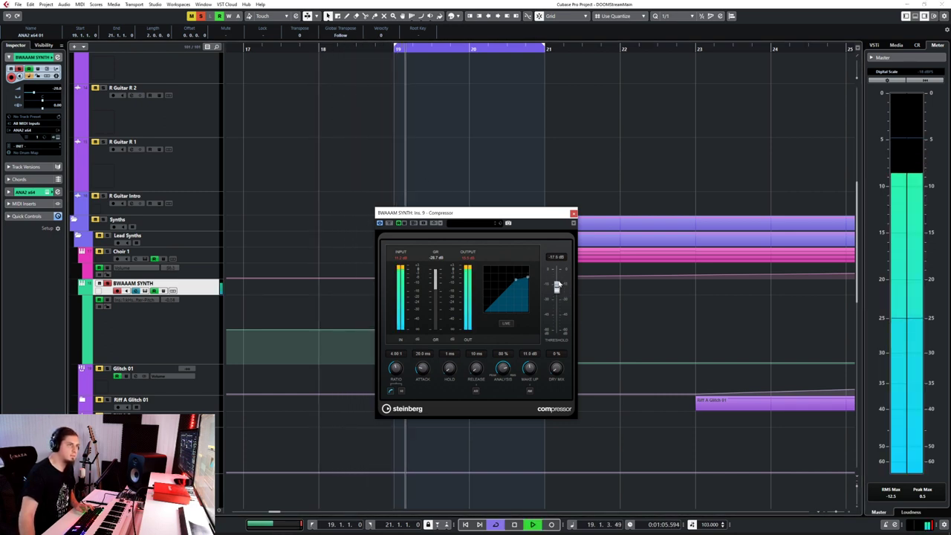
pyautogui.click(574, 214)
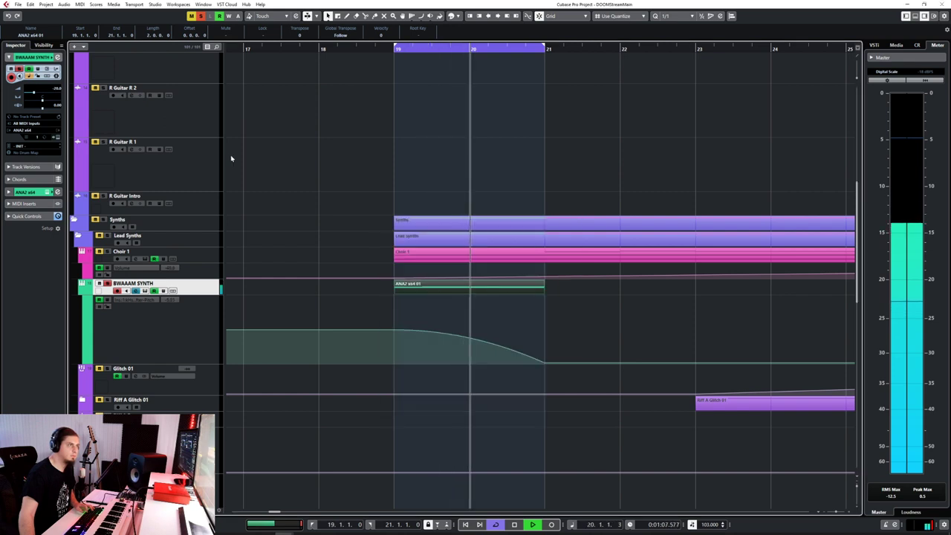
# Review the ANA synth and the Virtual Tape Machines insert on BWAAAM SYNTH while the loop plays
pyautogui.click(55, 135)
pyautogui.click(55, 135)
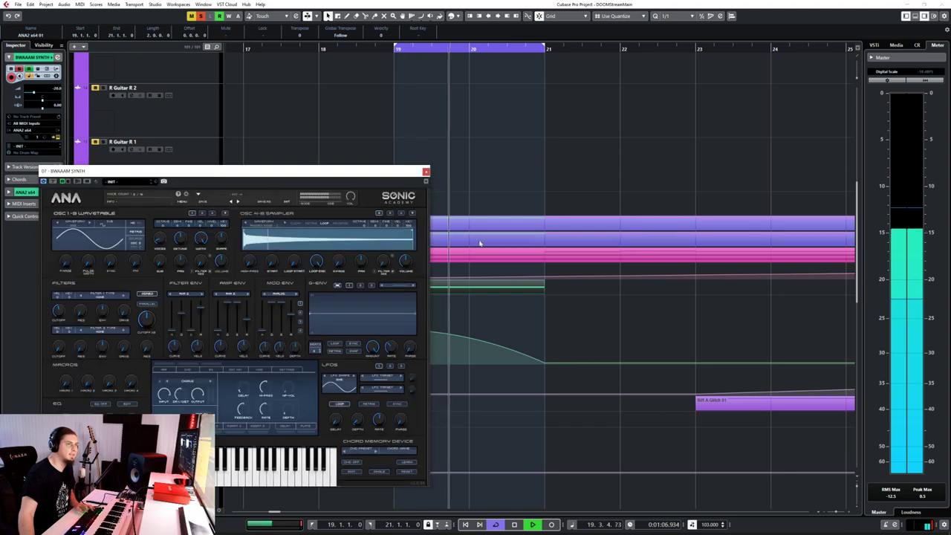
pyautogui.click(425, 170)
pyautogui.press('F3')
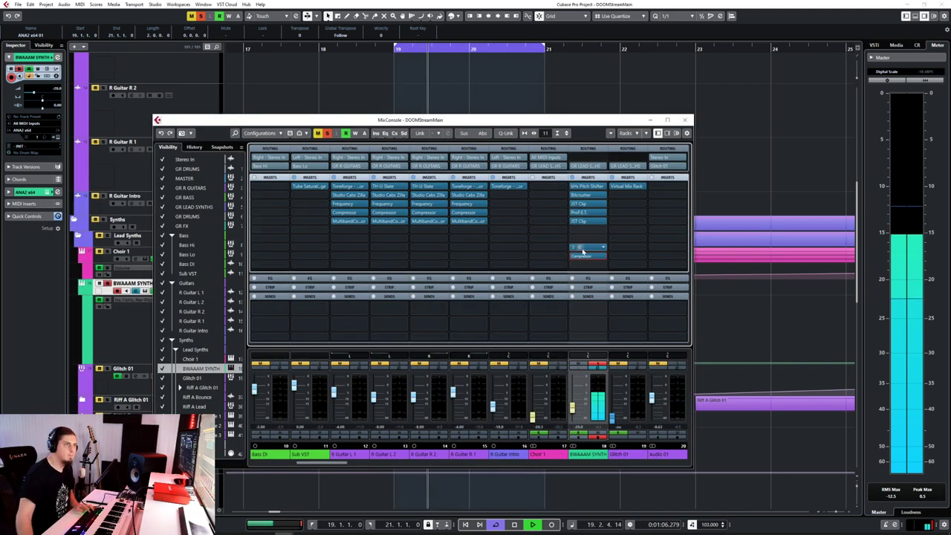
pyautogui.click(580, 251)
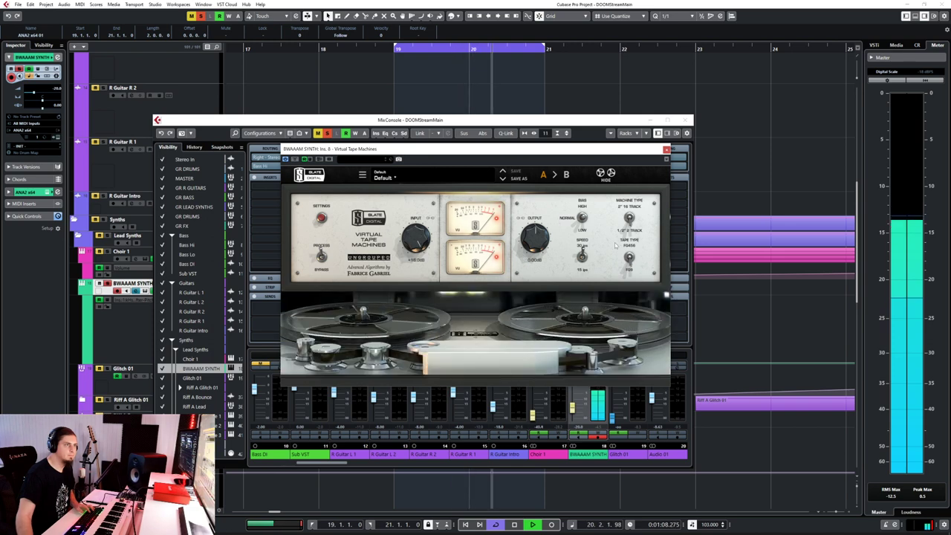
pyautogui.click(666, 149)
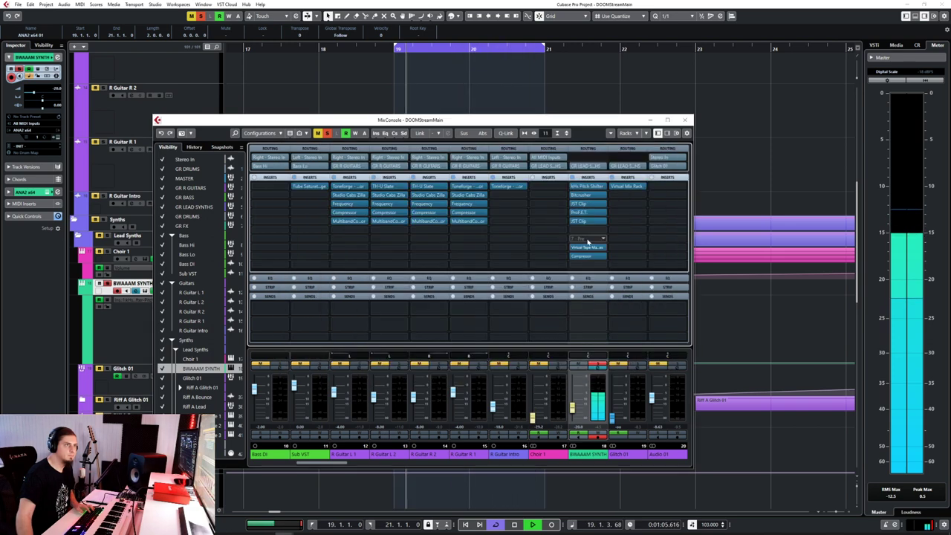
# Insert Quadrafuzz v2 in slot 6 of BWAAAM SYNTH, then close its window and the MixConsole
pyautogui.click(587, 229)
pyautogui.write('fuzz')
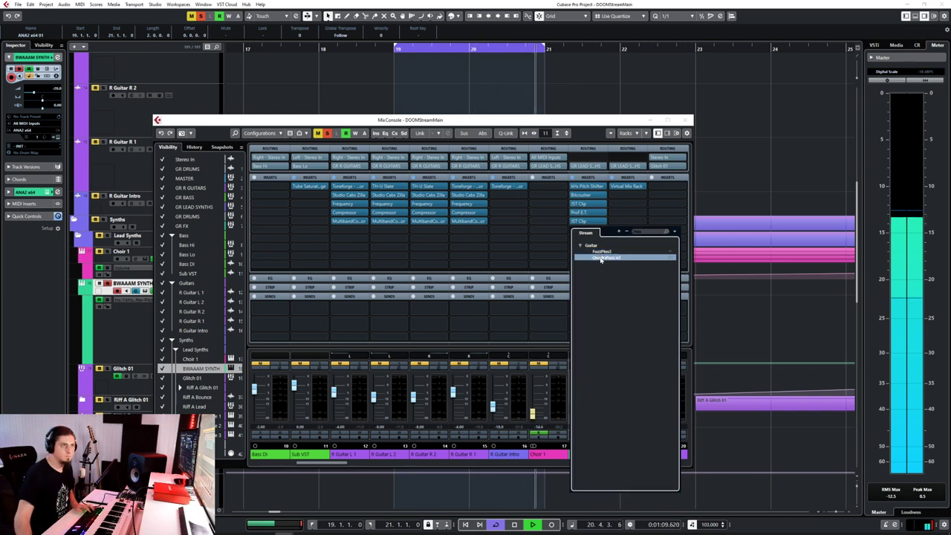
pyautogui.click(605, 257)
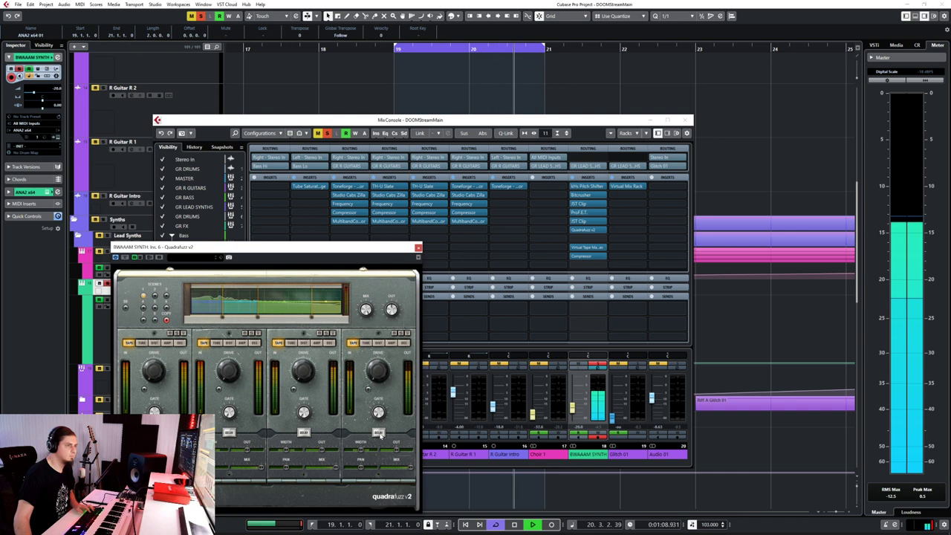
pyautogui.click(417, 247)
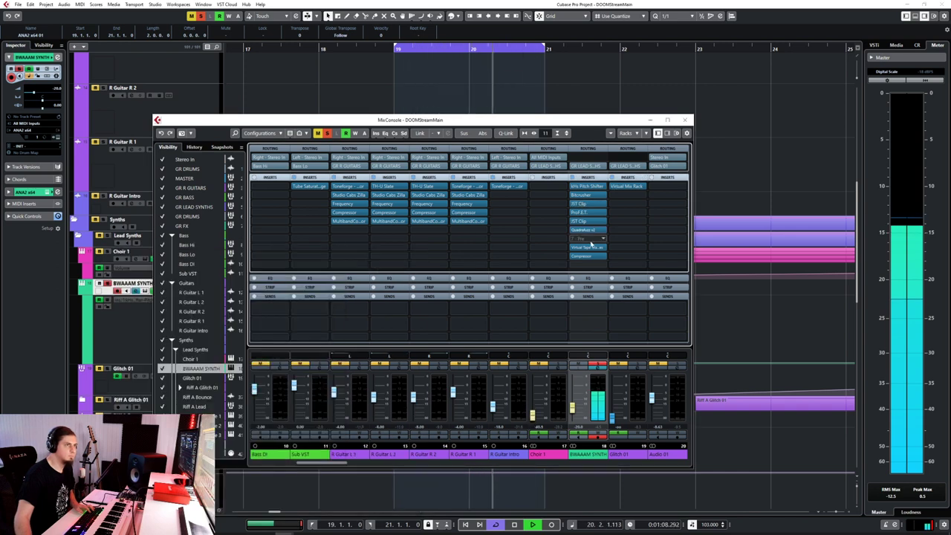
pyautogui.click(685, 120)
# Open BWAAAM SYNTH's ANA instrument, try lowering the wavetable oscillator's detune and close the synth window
pyautogui.doubleClick(441, 290)
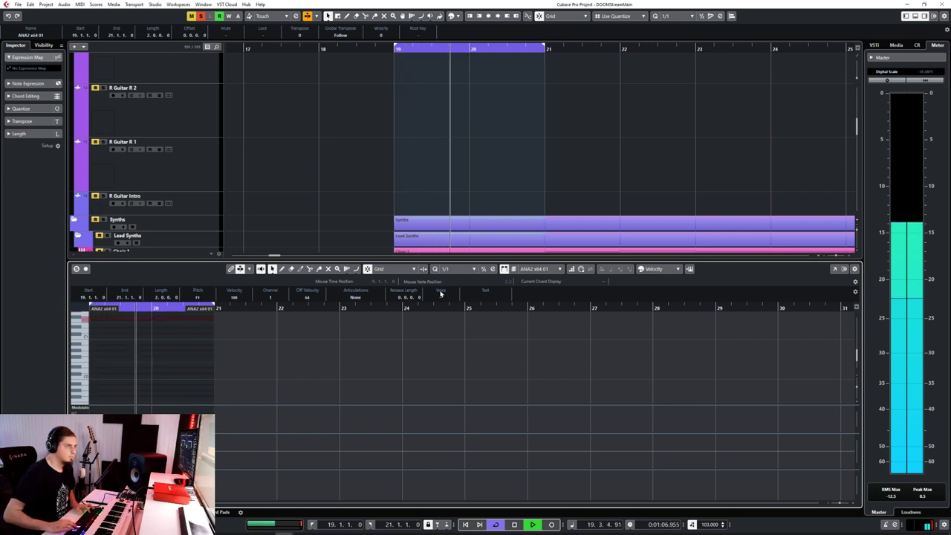
pyautogui.hotkey('ctrl', 'e')
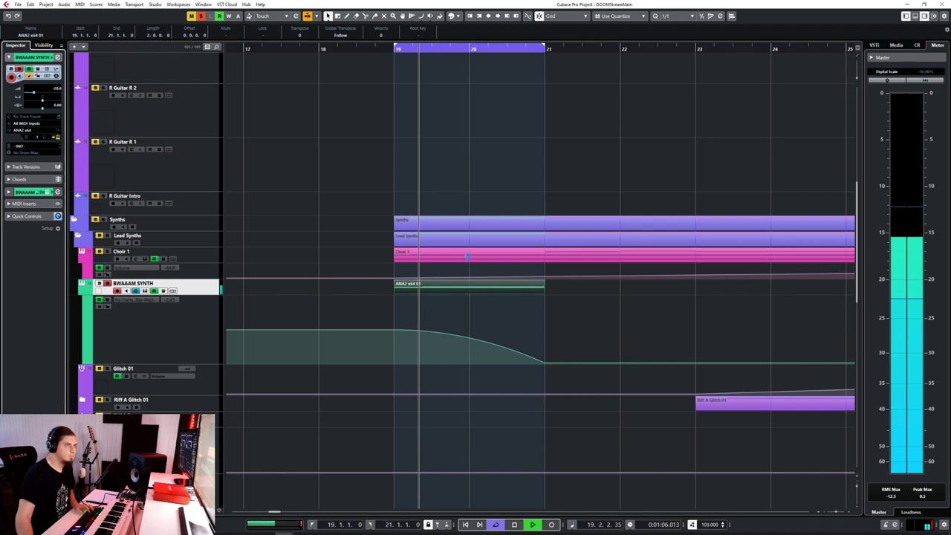
pyautogui.hotkey('ctrl', 'e')
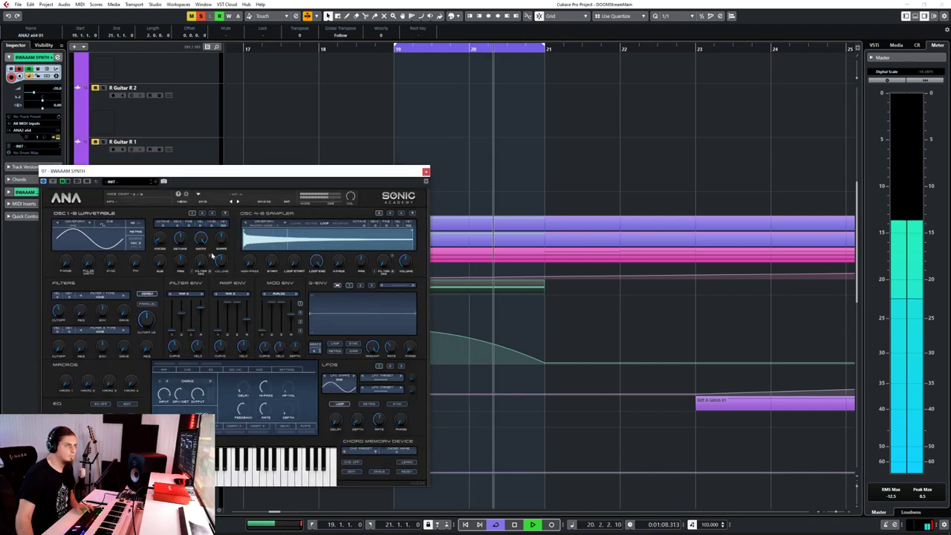
pyautogui.moveTo(185, 238); pyautogui.dragTo(187, 293)
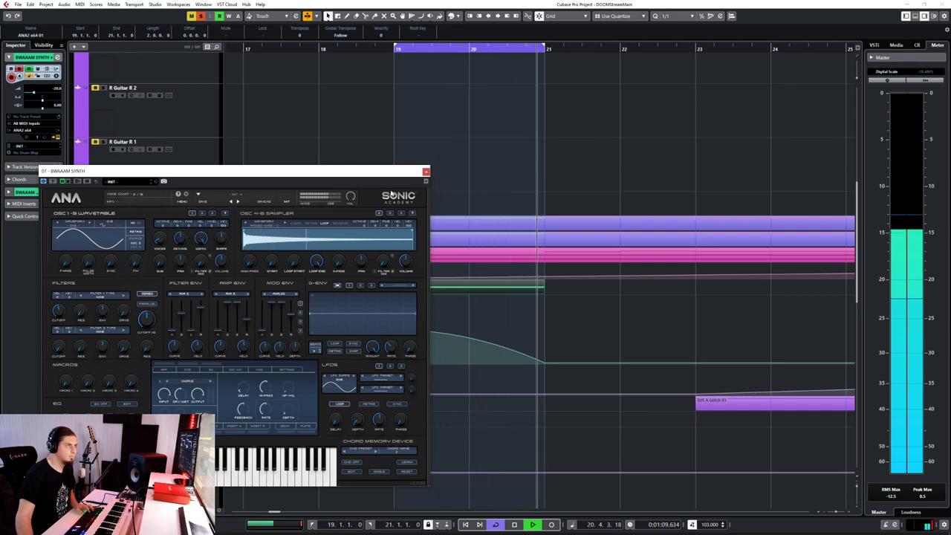
pyautogui.click(425, 172)
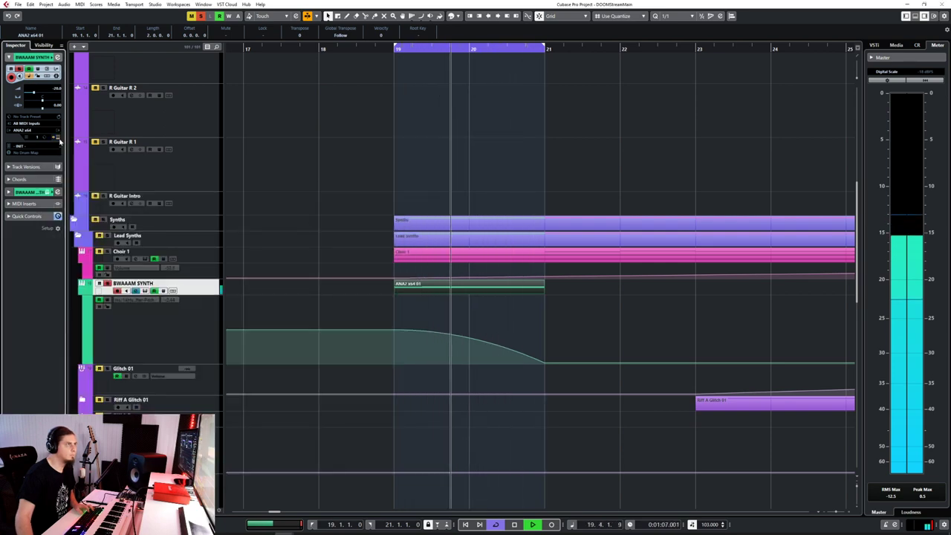
pyautogui.click(700, 245)
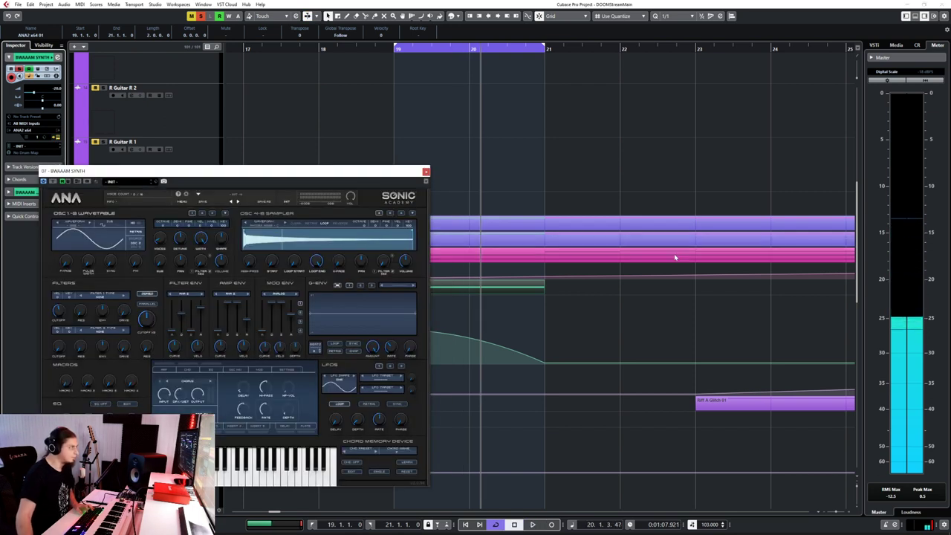
pyautogui.click(425, 172)
# Transpose the note in the BWAAAM SYNTH part up one octave to F2 and play the loop
pyautogui.doubleClick(450, 283)
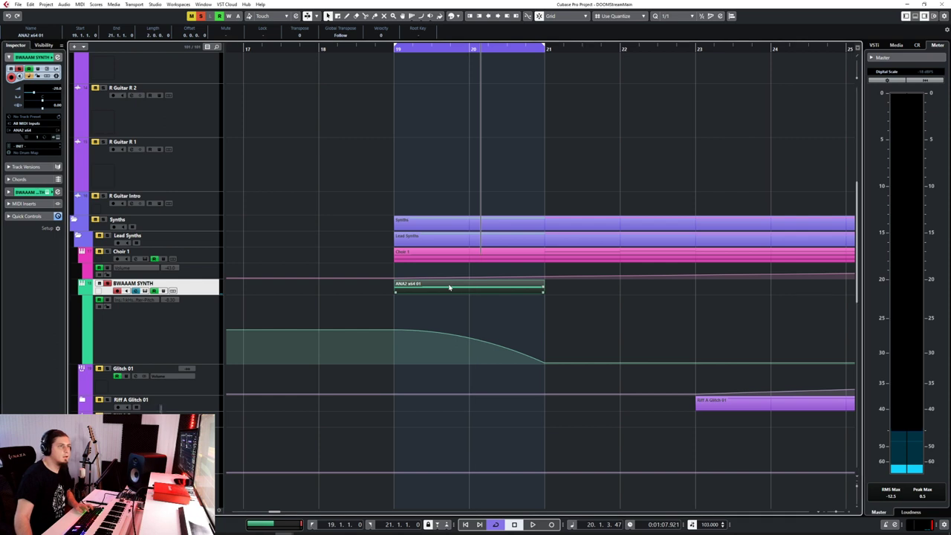
pyautogui.hotkey('ctrl', 'a')
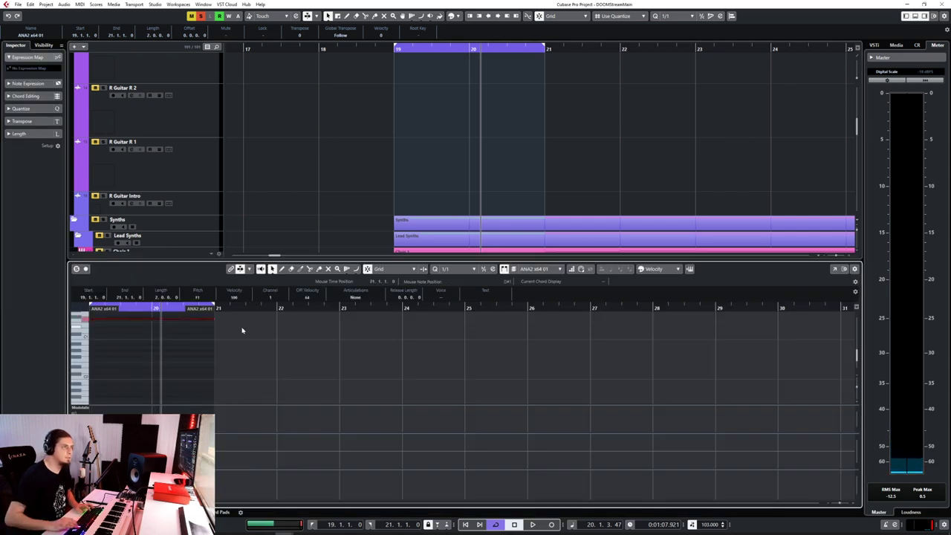
pyautogui.hotkey('shift', 'Up')
pyautogui.click(409, 74)
pyautogui.press('space')
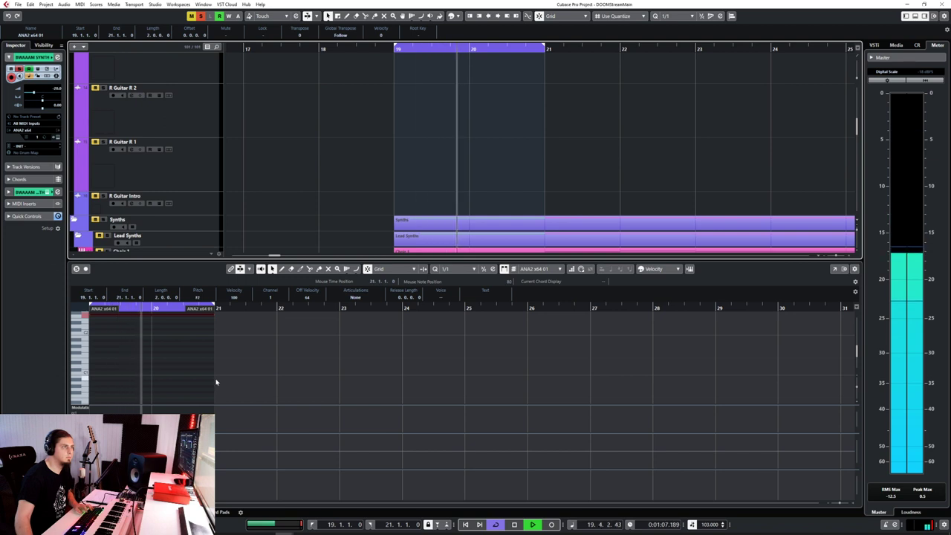
# Shorten the note in the BWAAAM SYNTH clip to one bar so it ends at bar 20
pyautogui.press('space')
pyautogui.press('Return')
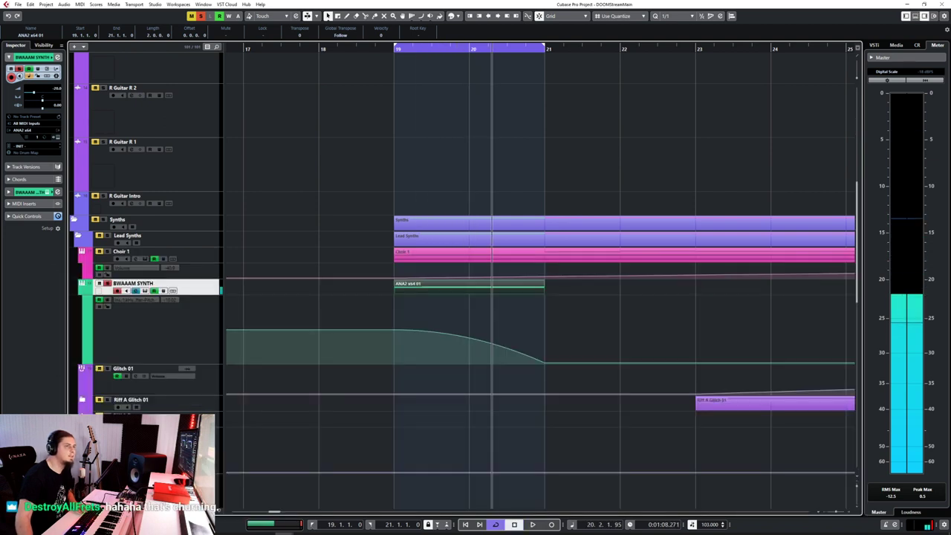
pyautogui.press('Return')
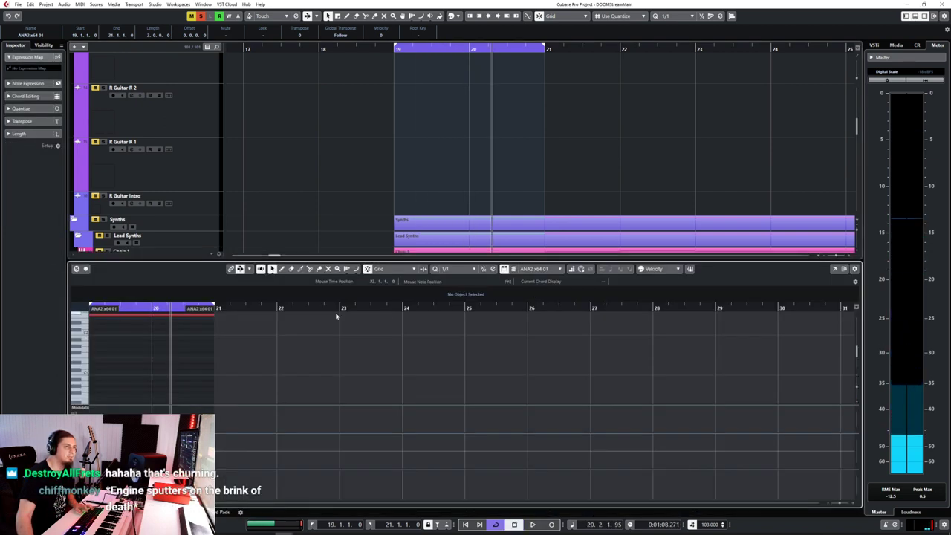
pyautogui.hotkey('ctrl', 'a')
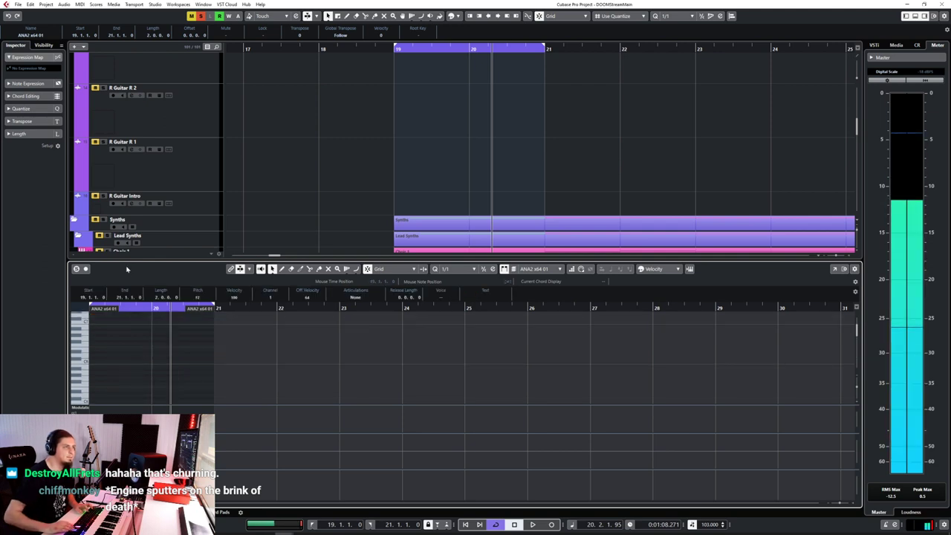
pyautogui.scroll(10, 158, 365)
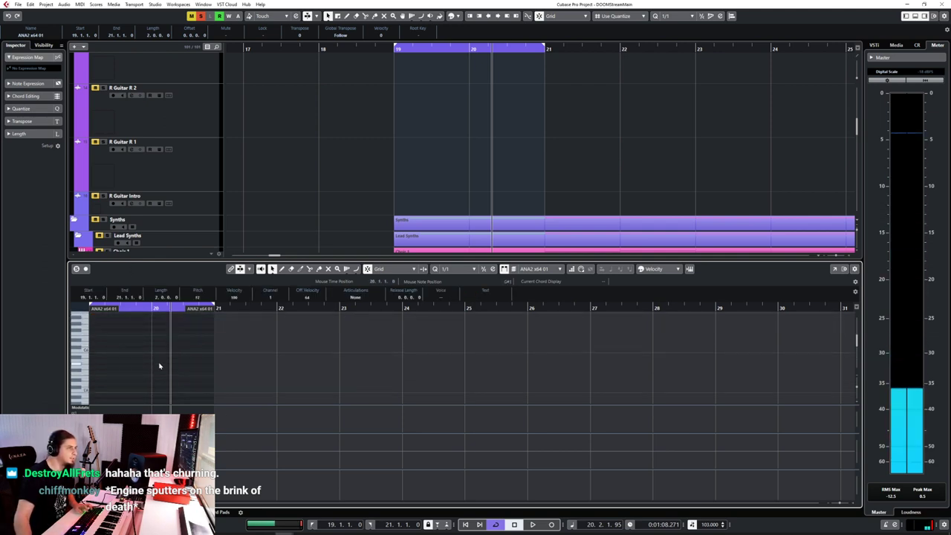
pyautogui.moveTo(213, 320); pyautogui.dragTo(152, 324)
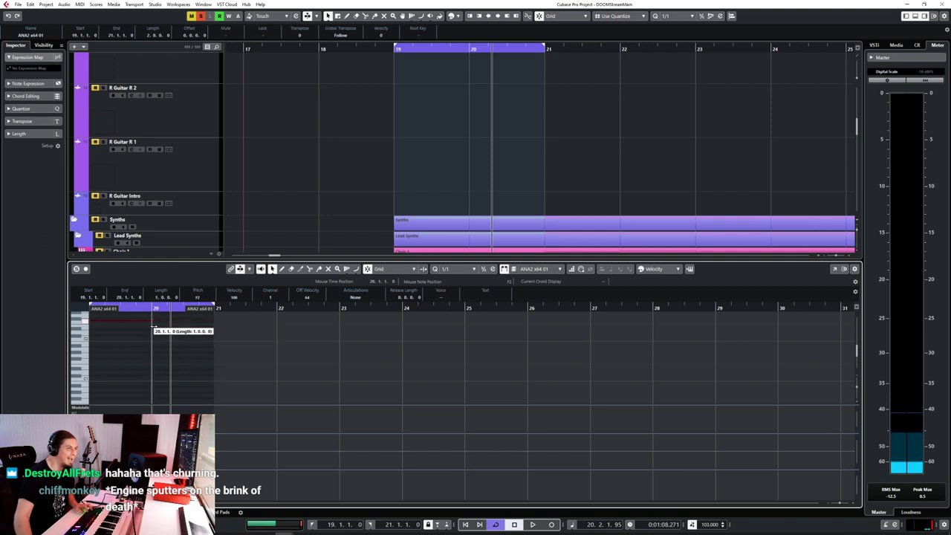
pyautogui.hotkey('ctrl', 'e')
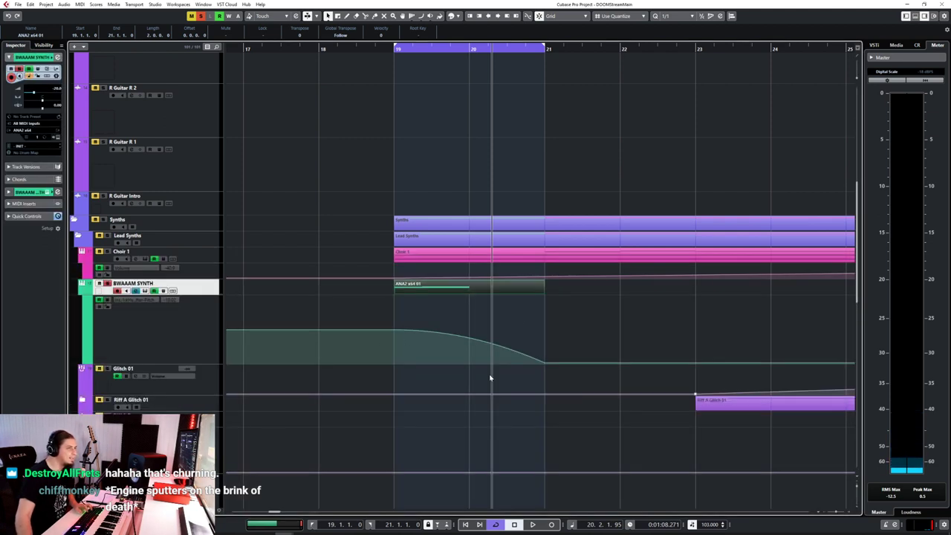
# Move the end point of the BWAAAM SYNTH pitch automation curve to bar 20 and audition it from bar 18
pyautogui.moveTo(545, 365); pyautogui.dragTo(472, 387)
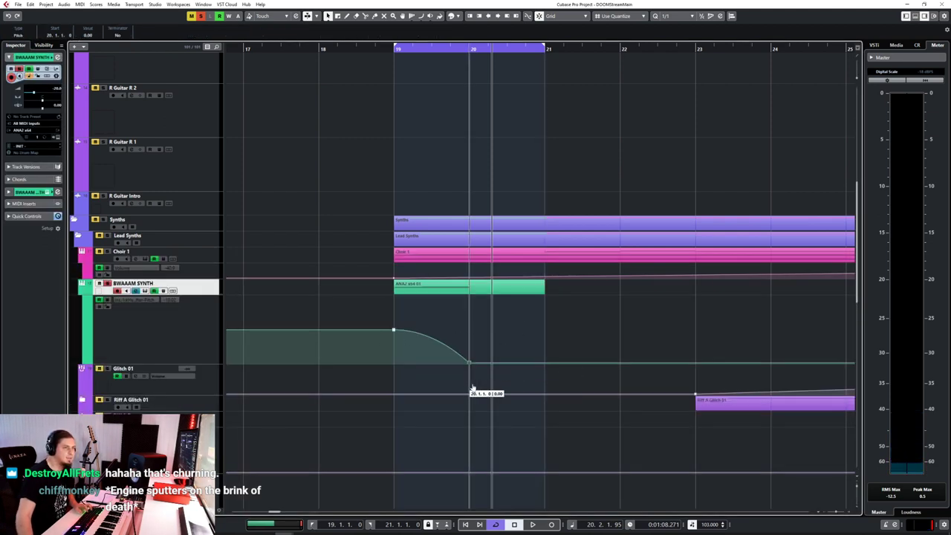
pyautogui.click(317, 47)
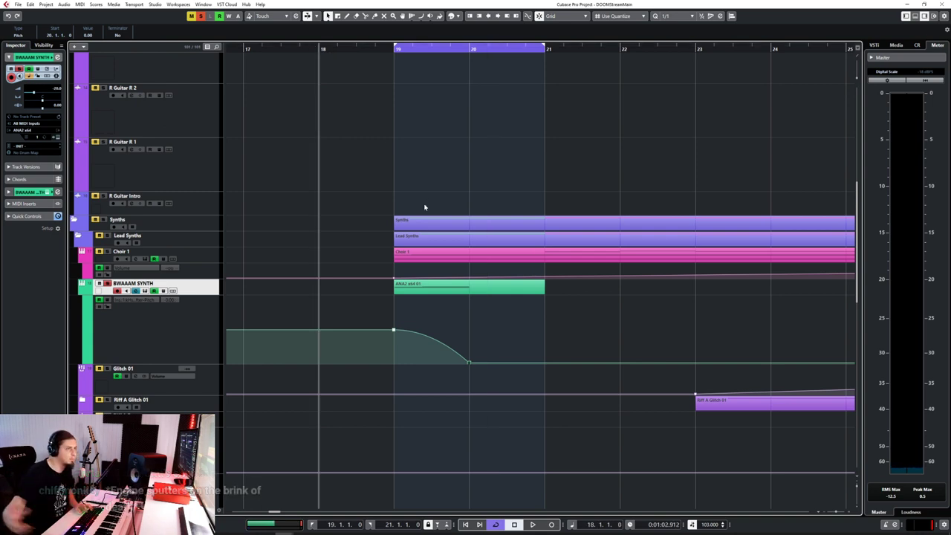
pyautogui.press('space')
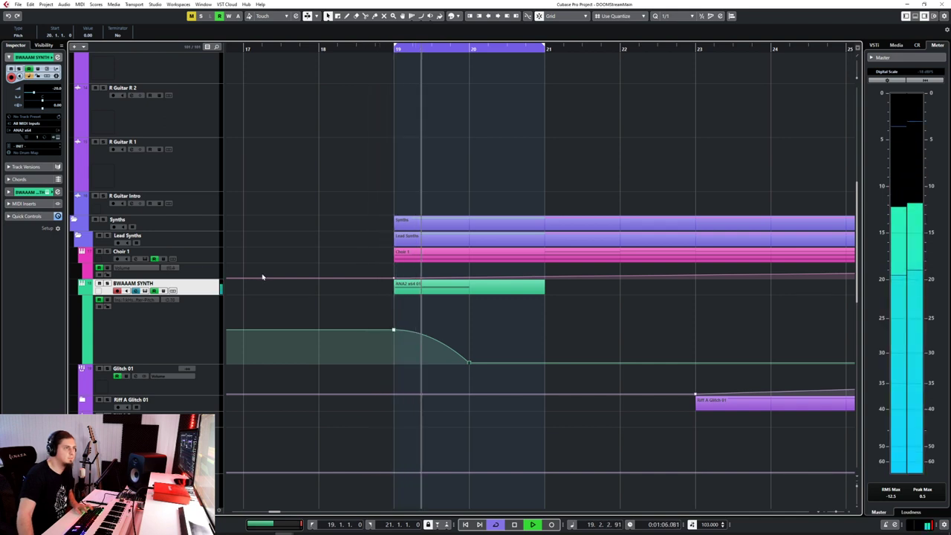
# Transpose the BWAAAM SYNTH note down one octave to F1 and audition the clip
pyautogui.doubleClick(402, 289)
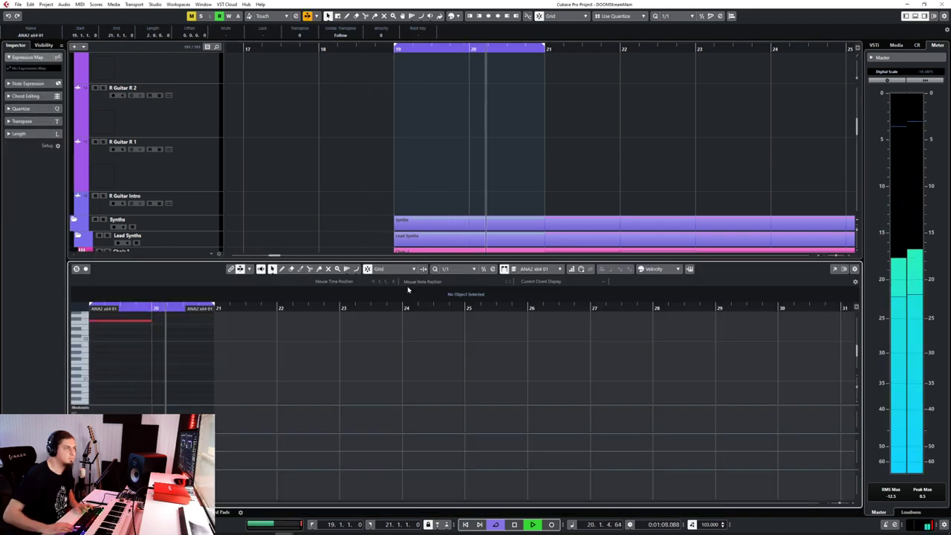
pyautogui.click(113, 320)
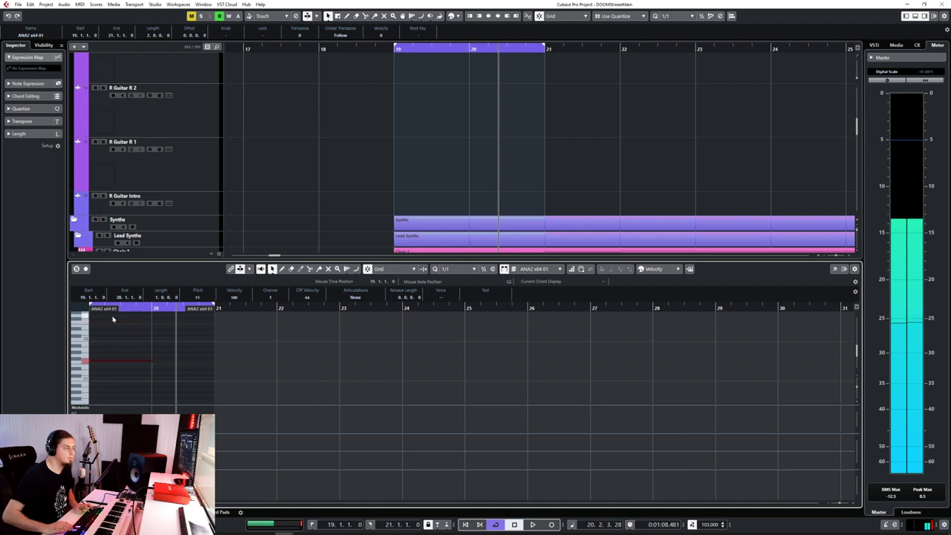
pyautogui.press('Return')
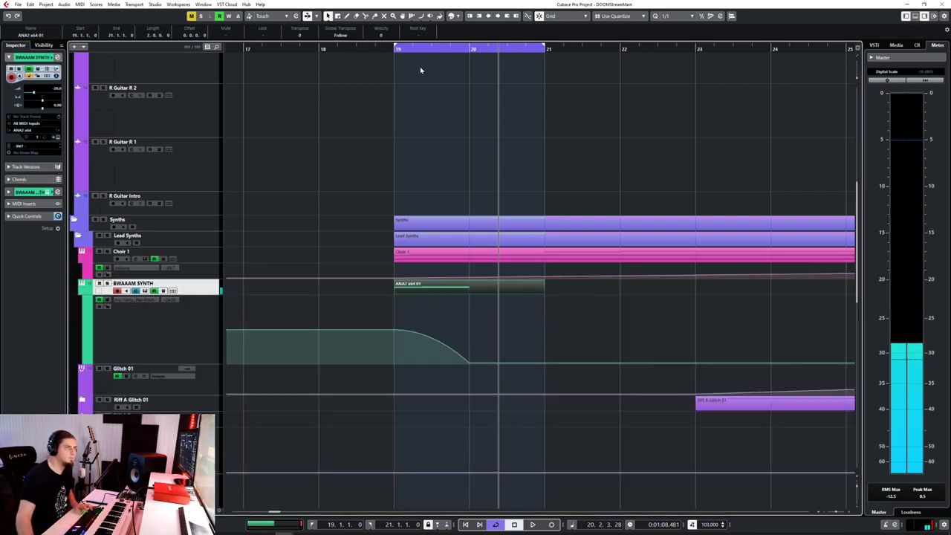
pyautogui.press('space')
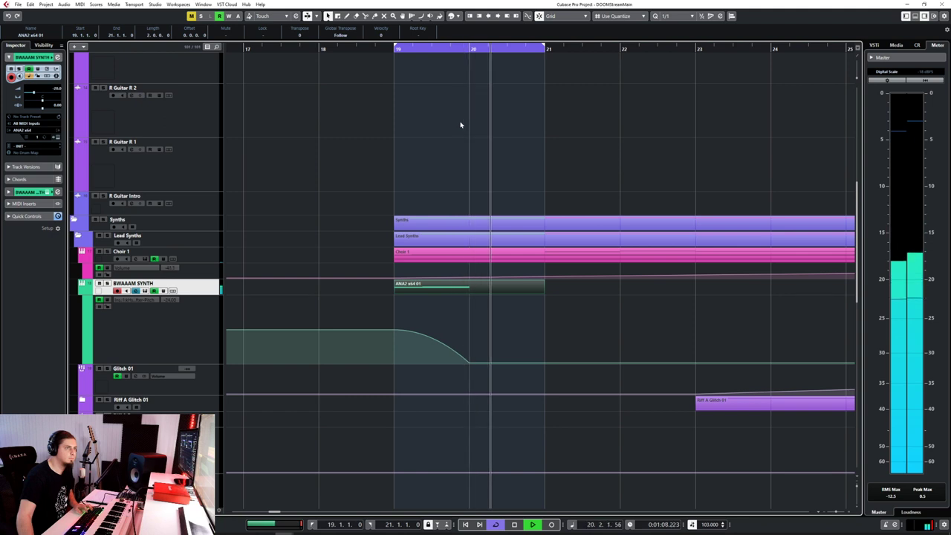
# Copy the two-bar BWAAAM SYNTH clip to bar 23 and listen to the passage from bar 18
pyautogui.hscroll(4, 706, 276)
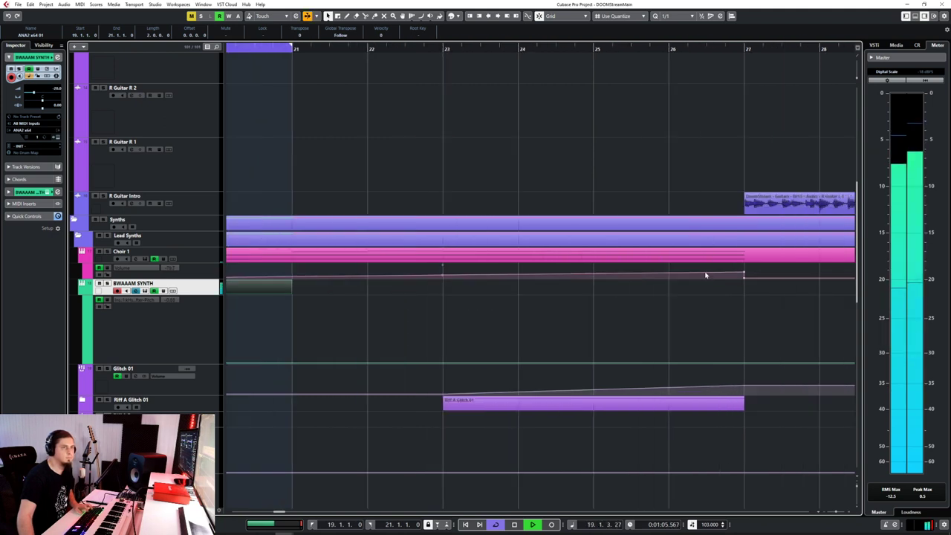
pyautogui.click(443, 48)
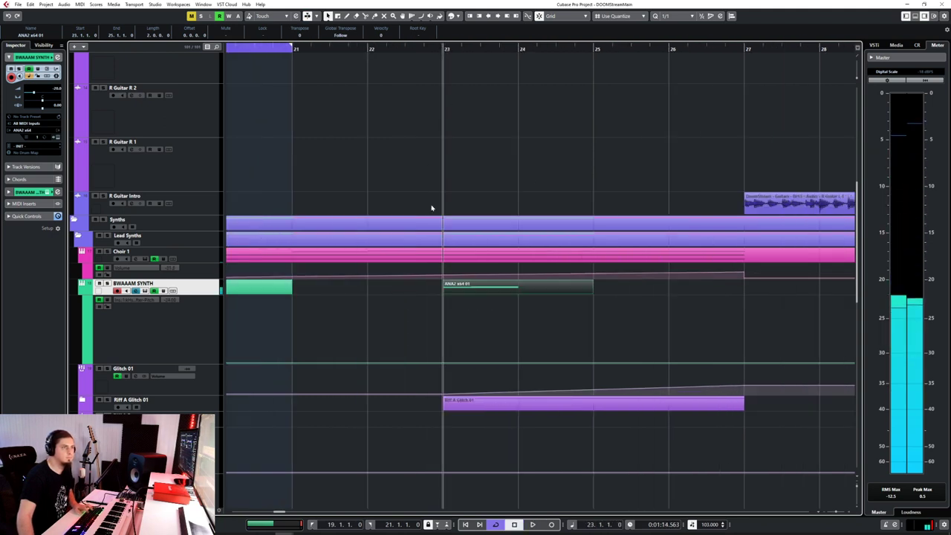
pyautogui.hscroll(-6, 414, 209)
pyautogui.click(460, 49)
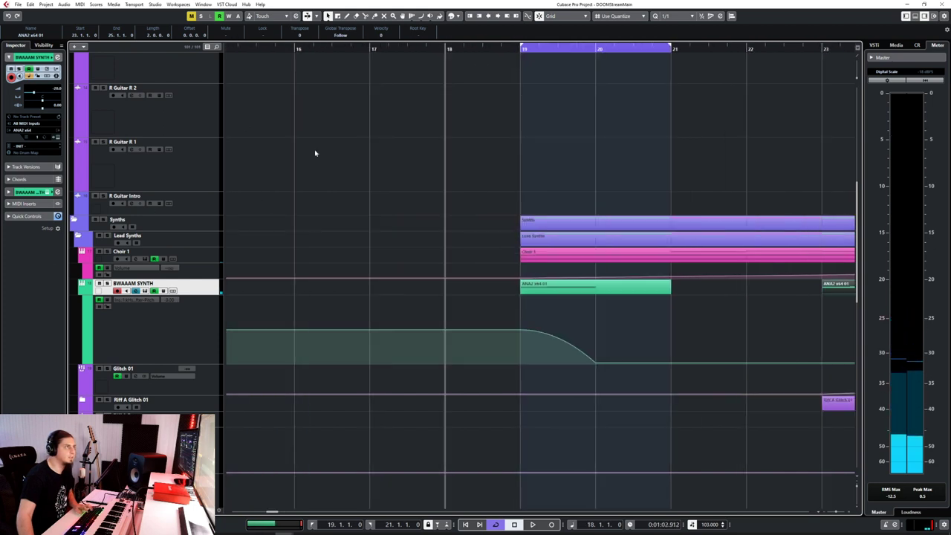
pyautogui.press('space')
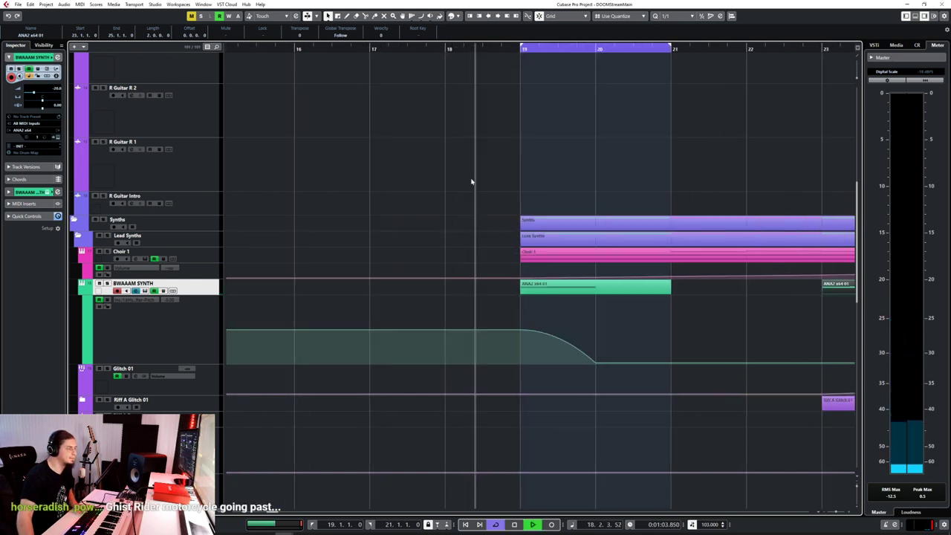
pyautogui.press('f')
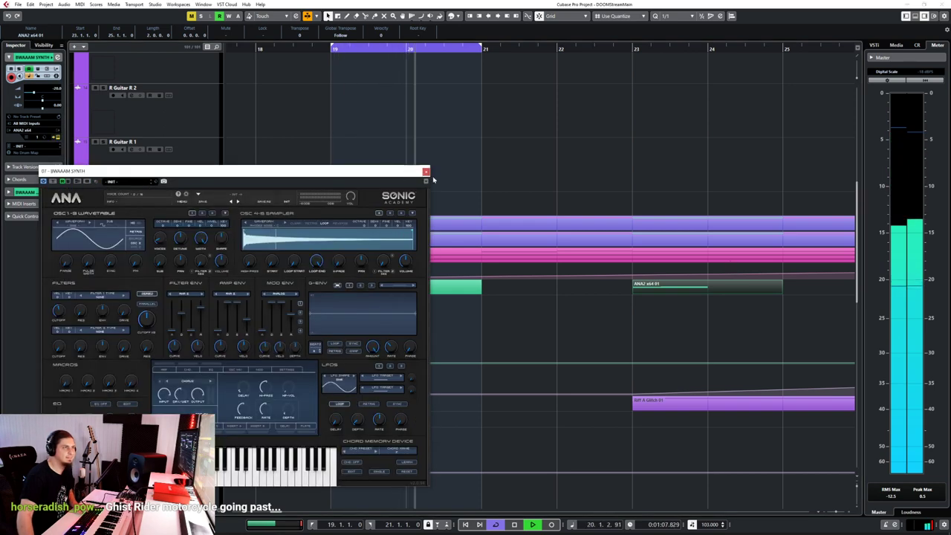
pyautogui.click(425, 173)
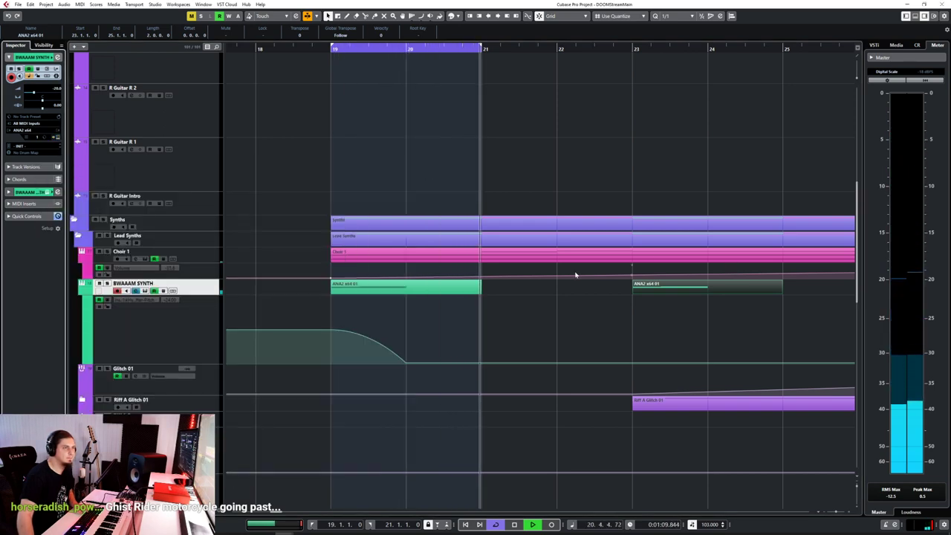
# Turn off cycle playback and play from bar 22 into the copied synth clip
pyautogui.press('space')
pyautogui.press('KP_Divide')
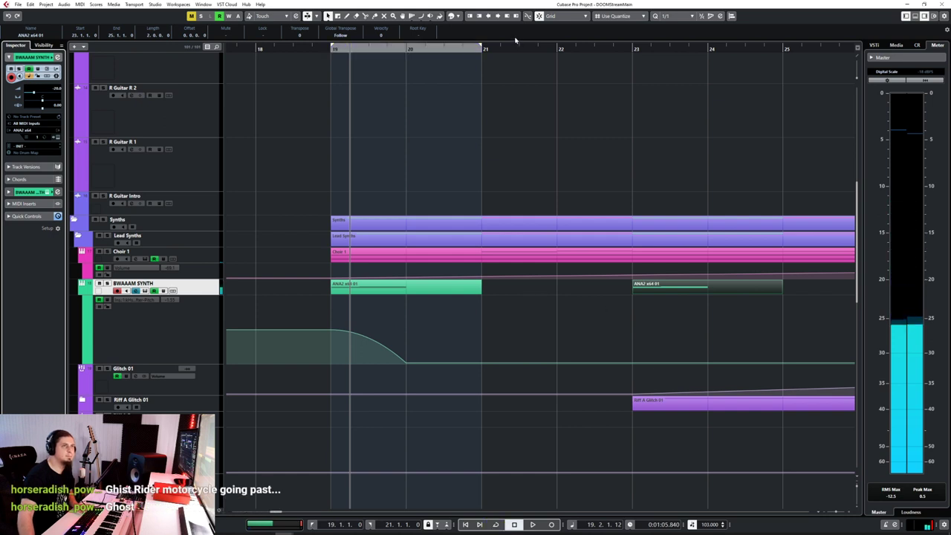
pyautogui.click(560, 49)
pyautogui.press('space')
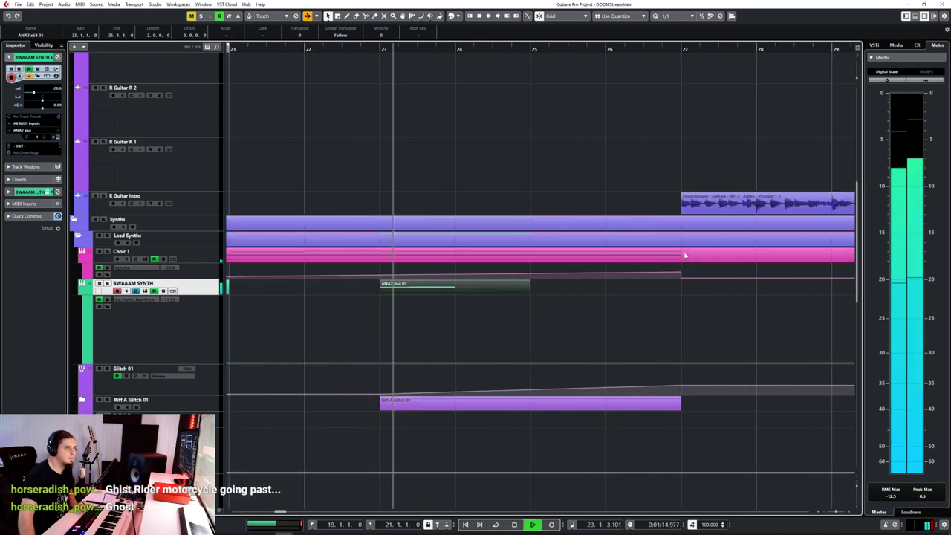
pyautogui.press('space')
pyautogui.hscroll(-5, 343, 361)
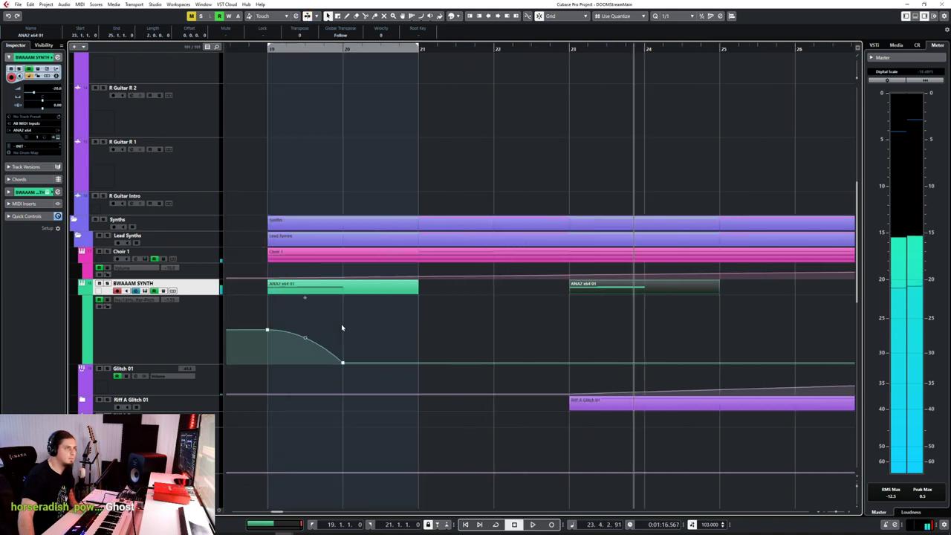
pyautogui.moveTo(314, 318); pyautogui.dragTo(465, 379)
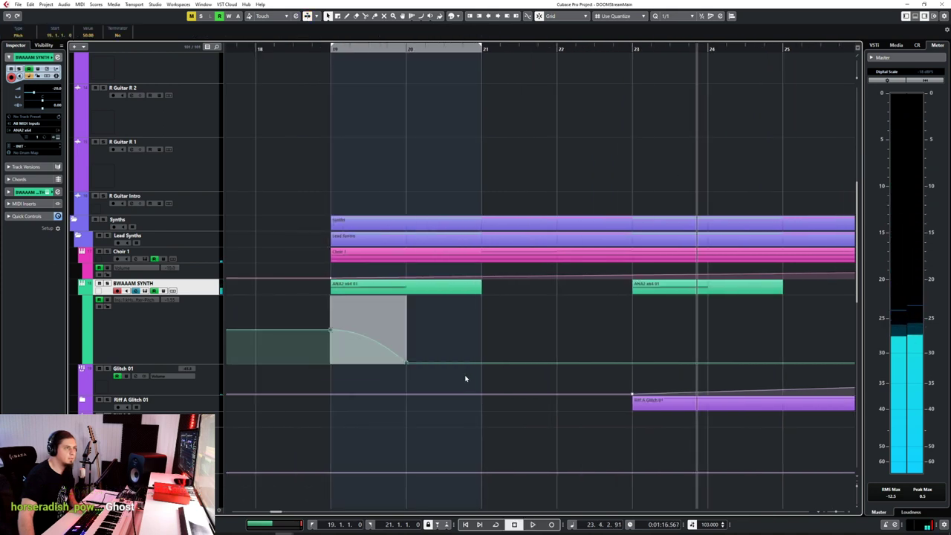
pyautogui.click(631, 47)
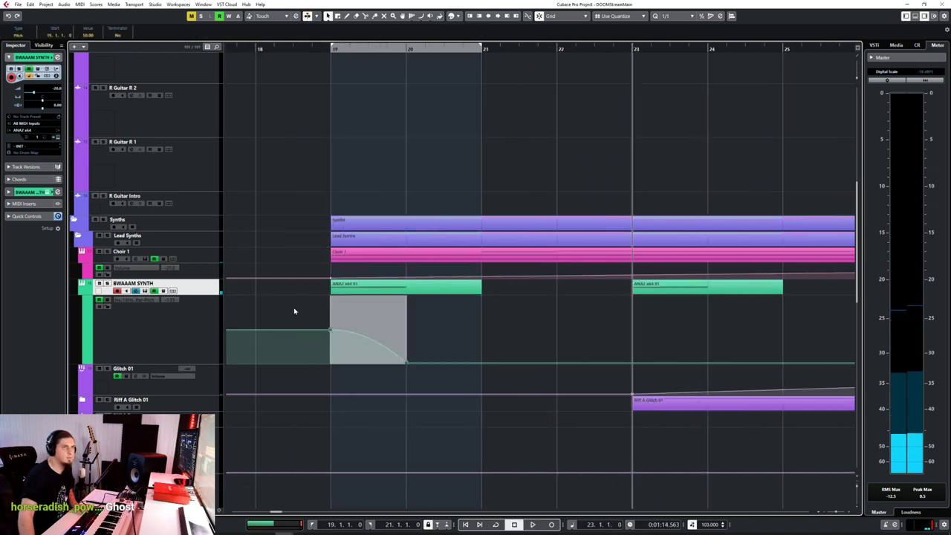
pyautogui.click(440, 324)
# Raise the pitch automation point at bar 20 to 32.18 and audition the passage around bar 19
pyautogui.moveTo(405, 362); pyautogui.dragTo(405, 341)
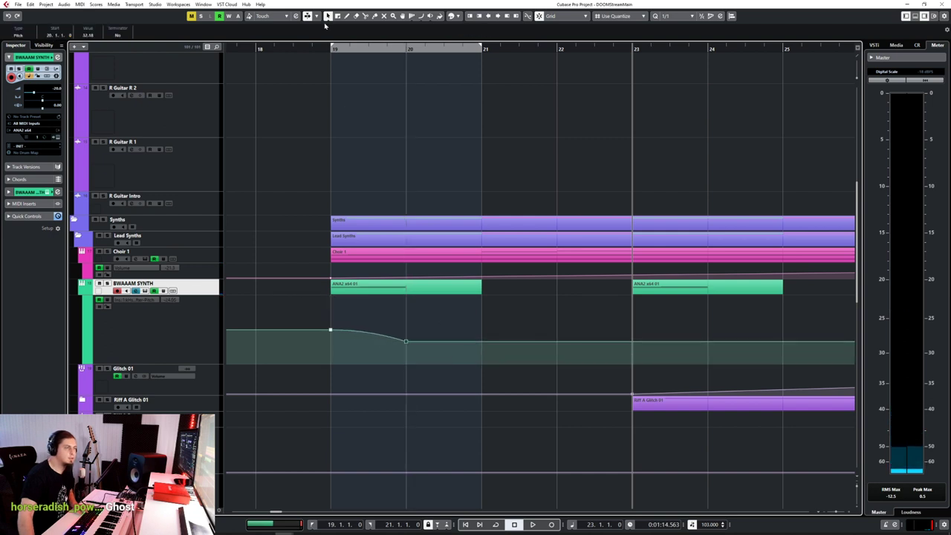
pyautogui.click(332, 47)
pyautogui.press('space')
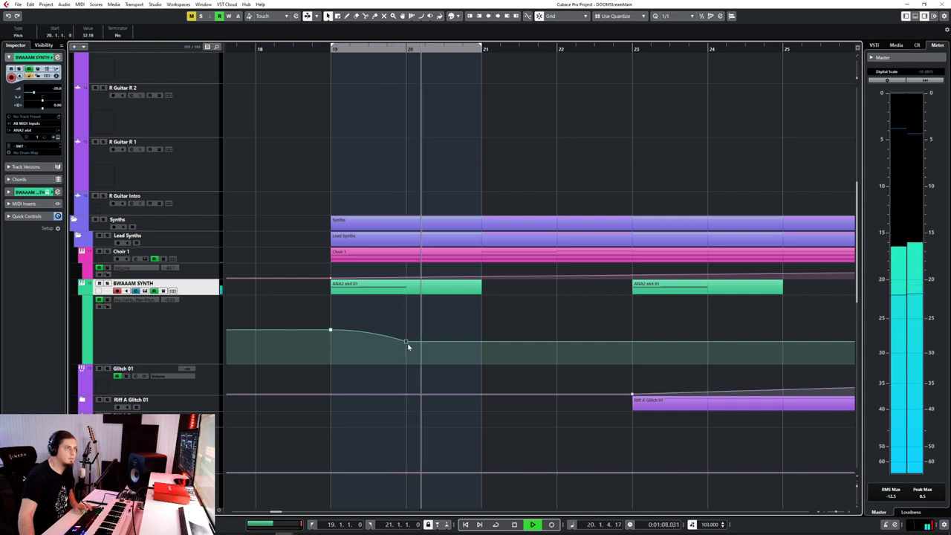
pyautogui.press('space')
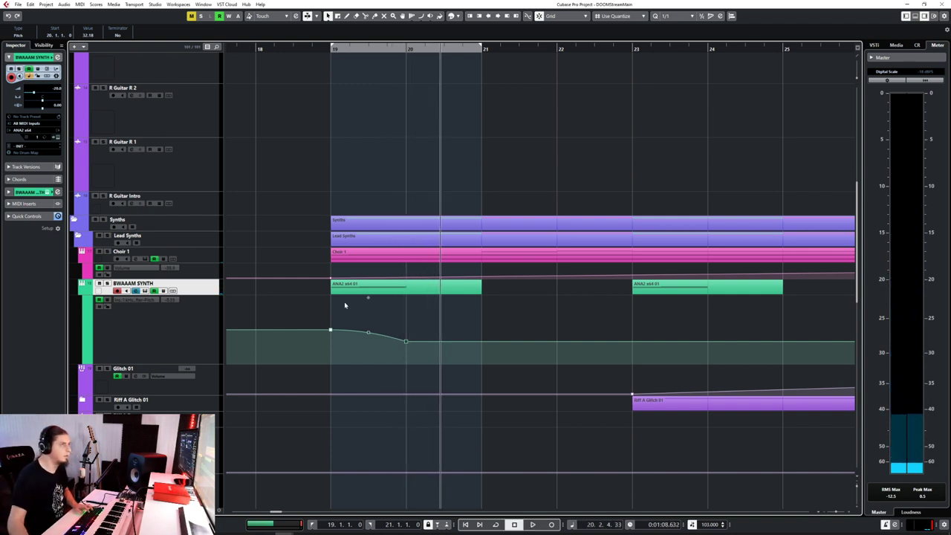
pyautogui.click(258, 47)
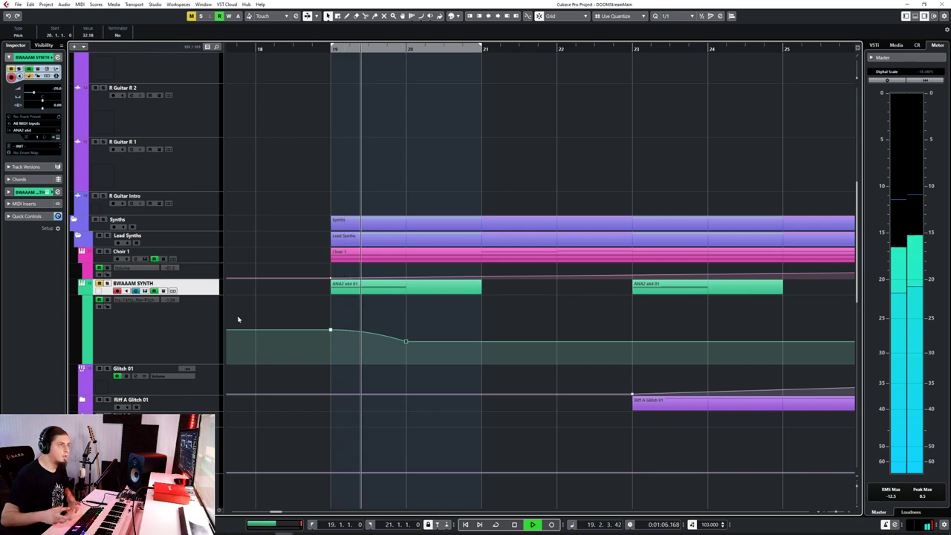
pyautogui.press('space')
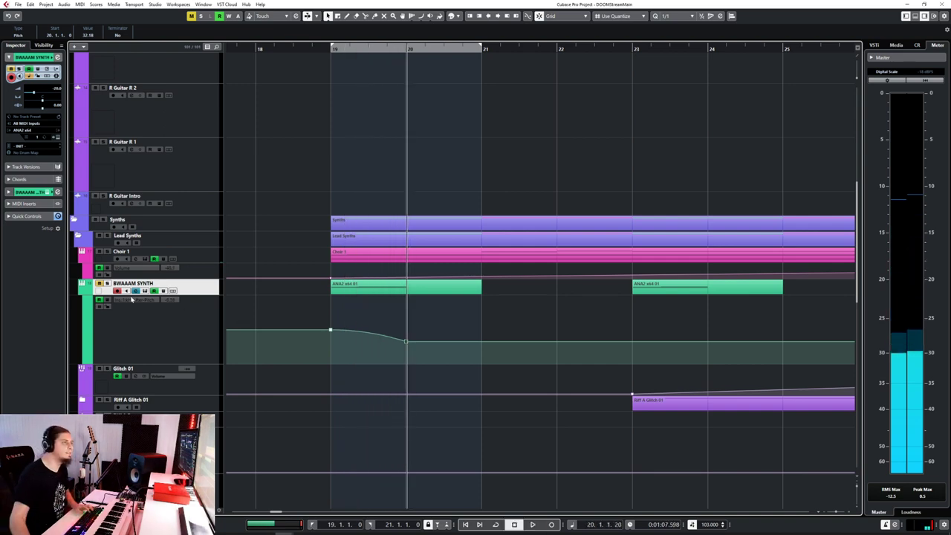
# Set the grid quantize to 1/2 and shorten the note in the bar 19 synth clip to half a bar
pyautogui.doubleClick(413, 283)
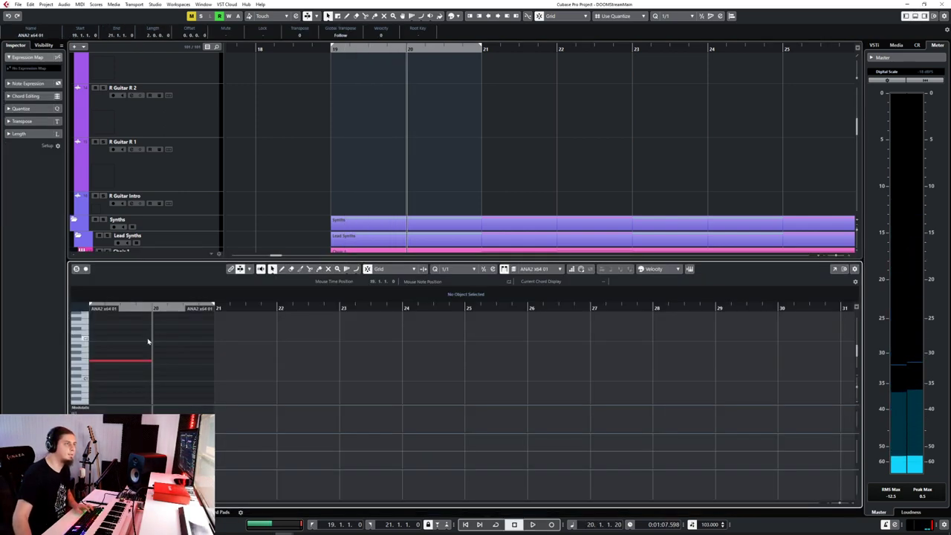
pyautogui.click(459, 269)
pyautogui.click(470, 287)
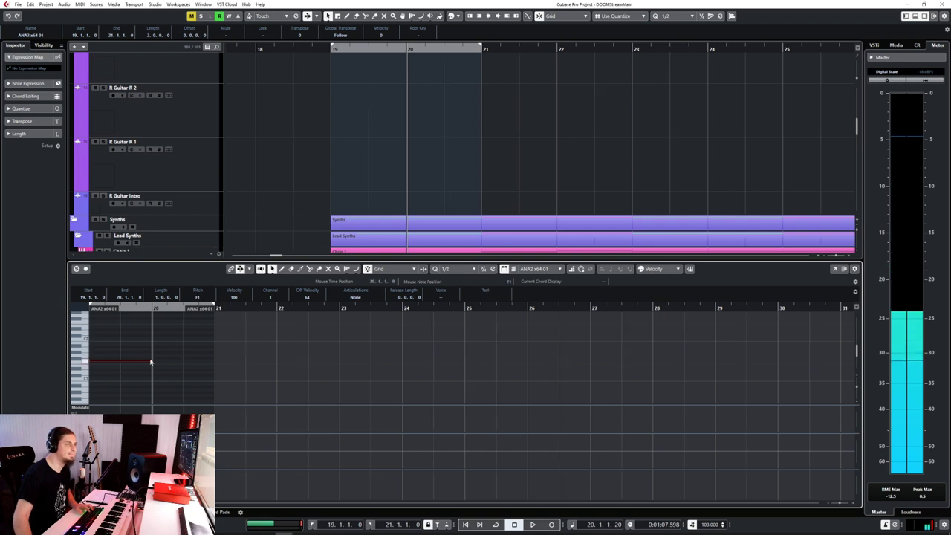
pyautogui.hotkey('ctrl', 'e')
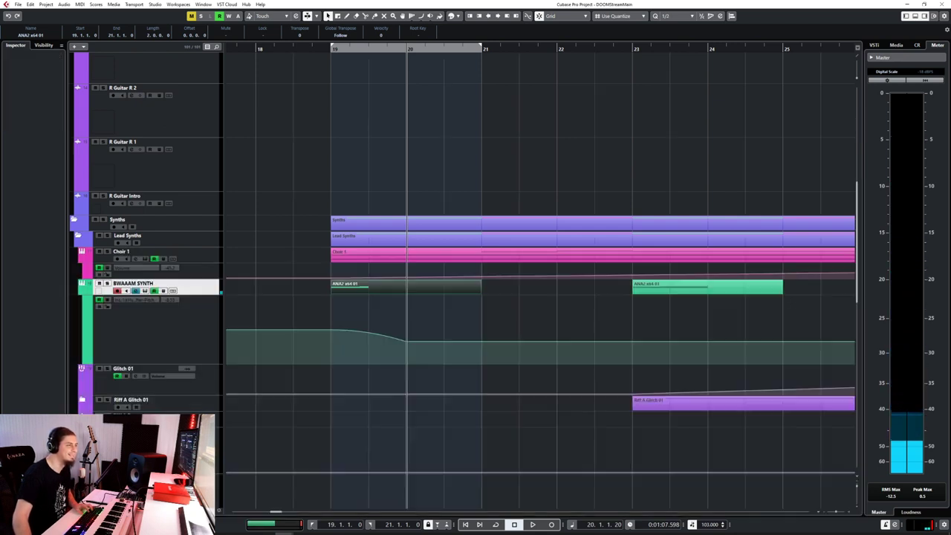
# Move the pitch drop's end point from bar 20 to mid-bar 19 at 27.01, audition it, and try lowering it to 10.34
pyautogui.moveTo(407, 343); pyautogui.dragTo(371, 343)
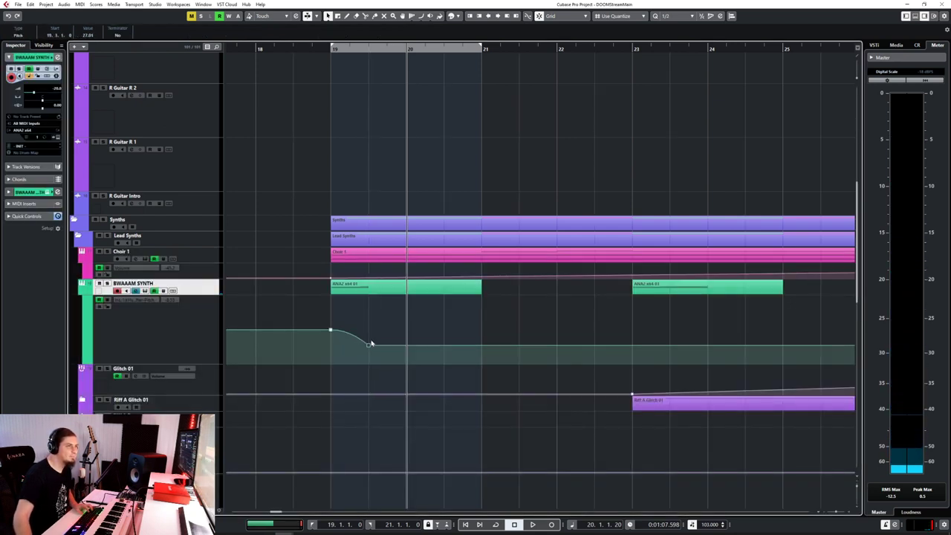
pyautogui.click(292, 48)
pyautogui.press('space')
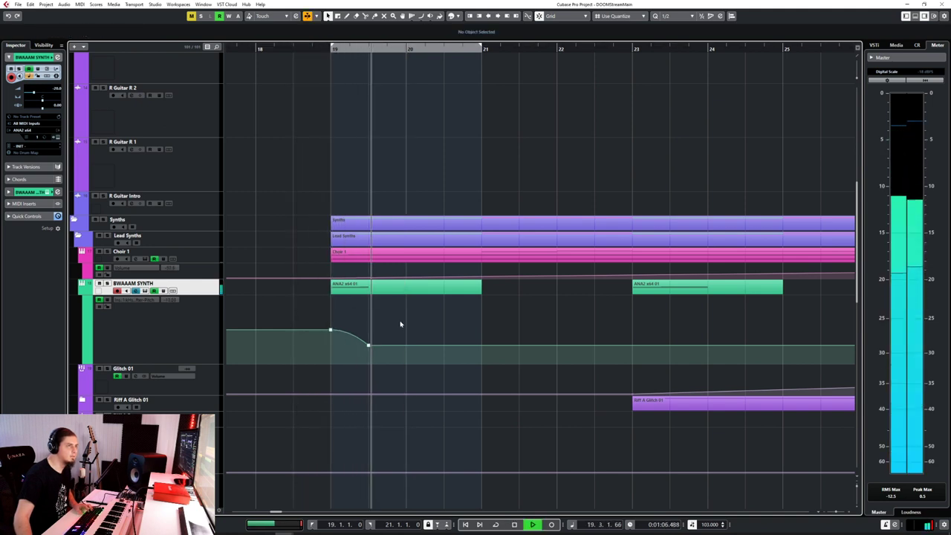
pyautogui.click(369, 345)
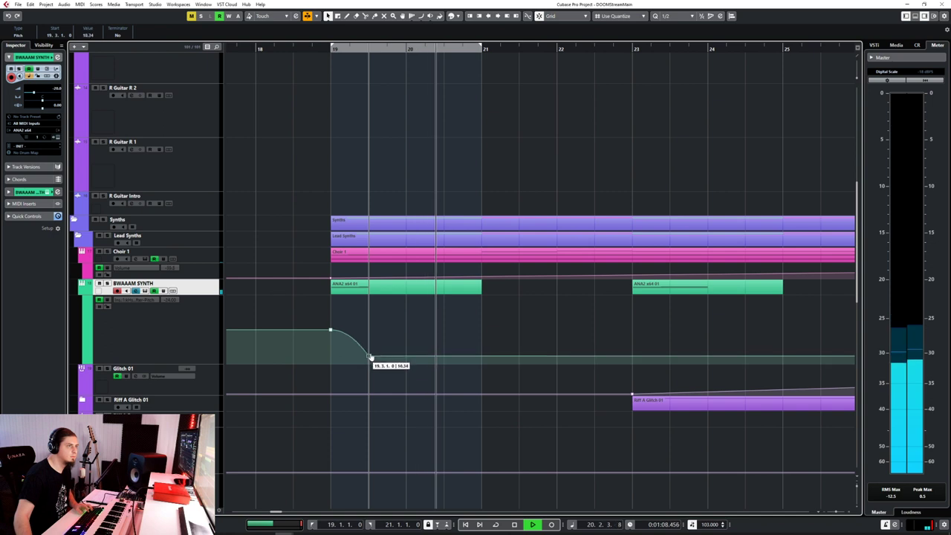
pyautogui.press('space')
# Replace the synth clip at bar 23 with a copy of the shortened bar 19 clip
pyautogui.press('Right')
pyautogui.press('Right')
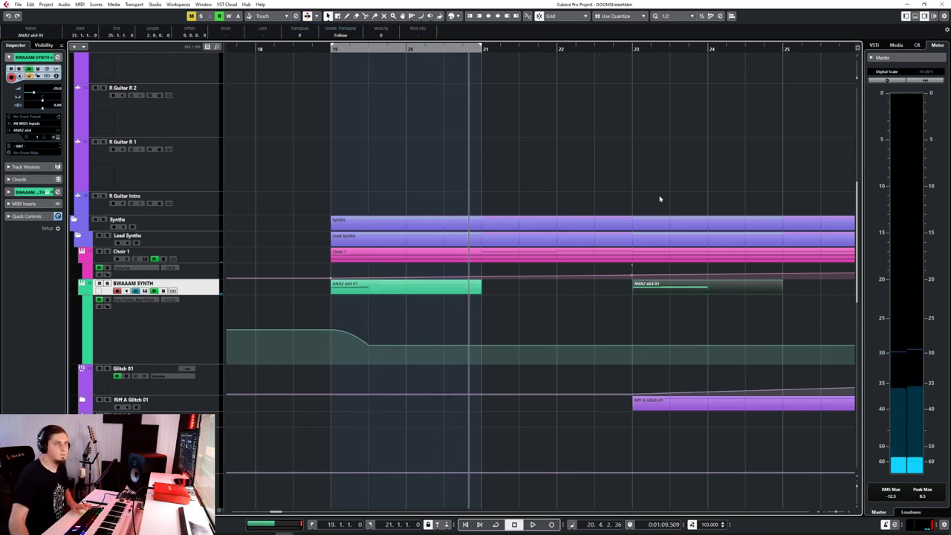
pyautogui.press('Delete')
pyautogui.click(633, 48)
pyautogui.hotkey('ctrl', 'v')
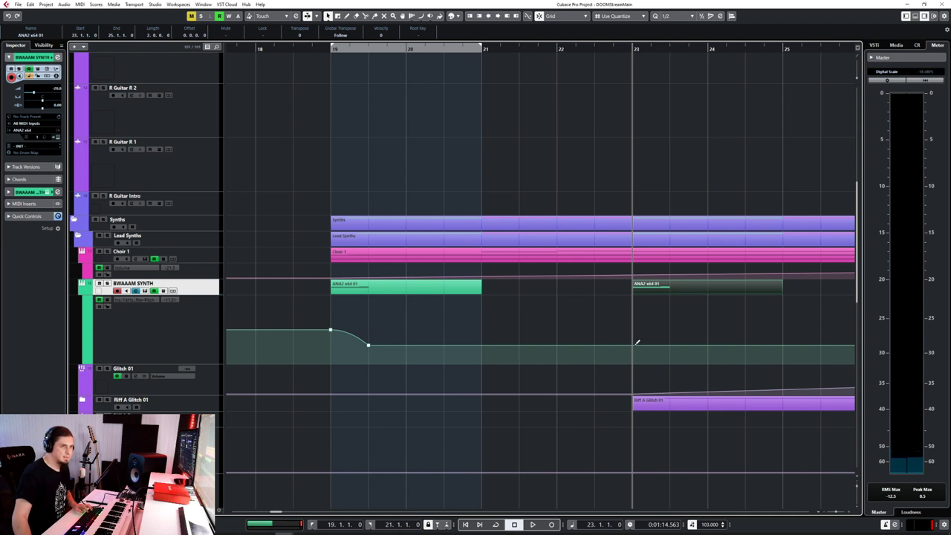
# Copy the bar 19 pitch-drop automation to bar 23 and audition the passage from just before bar 19
pyautogui.moveTo(316, 324); pyautogui.dragTo(375, 350)
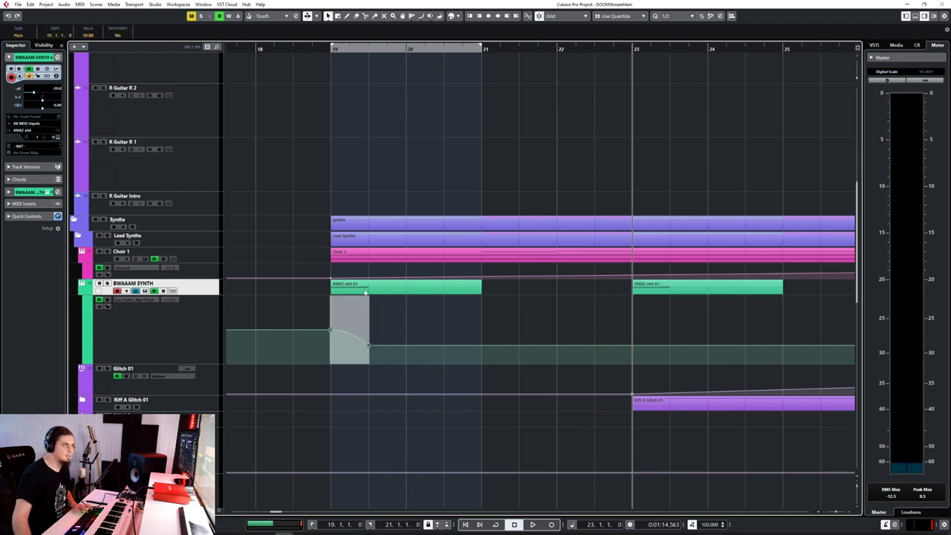
pyautogui.hotkey('ctrl', 'v')
pyautogui.doubleClick(315, 46)
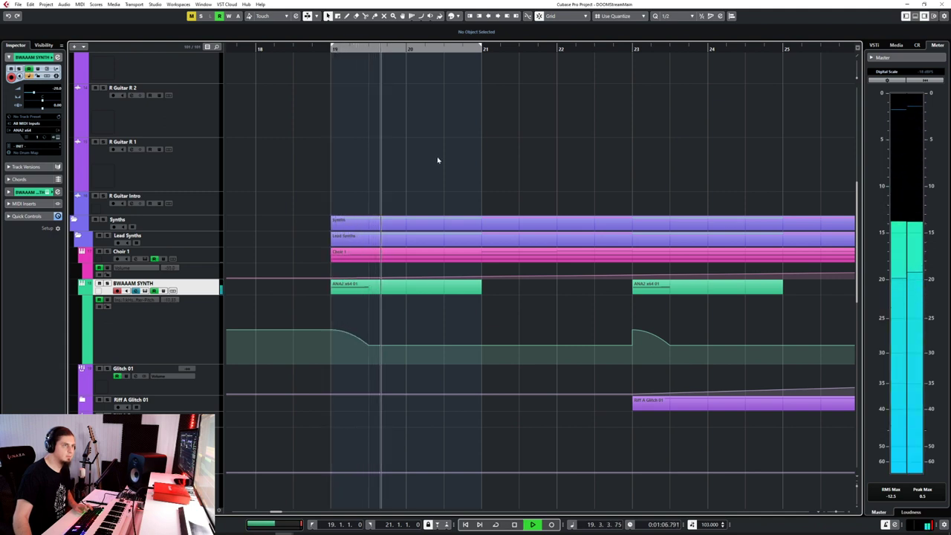
pyautogui.press('space')
pyautogui.press('s')
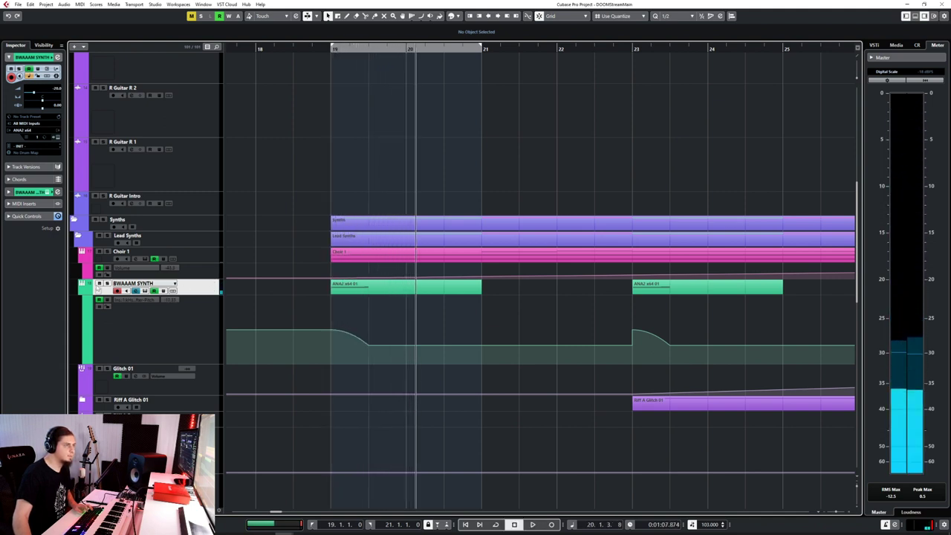
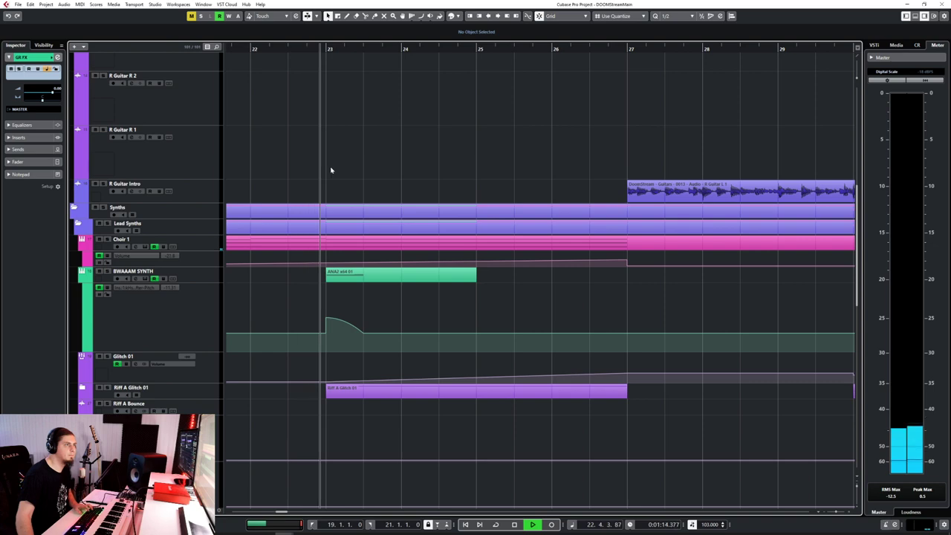
# Listen to the passage into the bar 23 synth clip and compare its placement with the FX clips
pyautogui.press('f')
pyautogui.press('space')
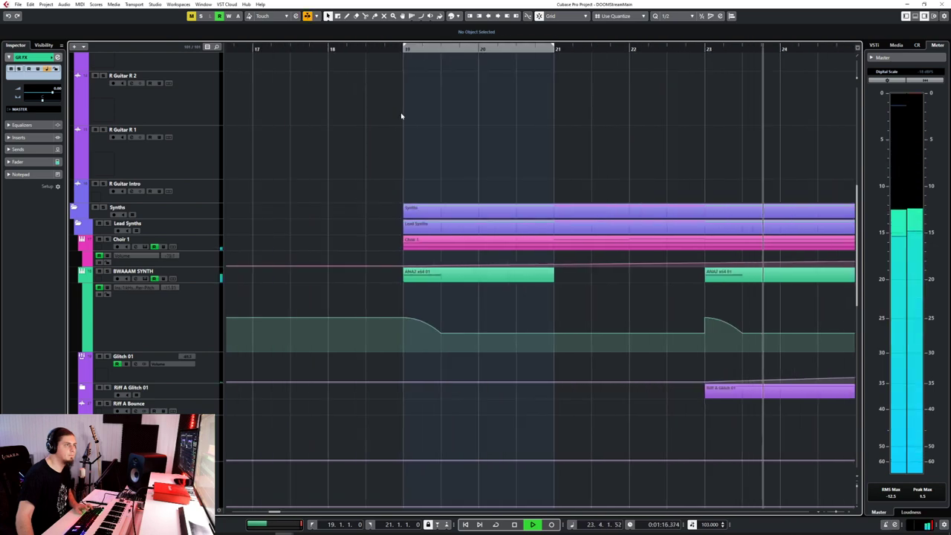
pyautogui.click(229, 272)
pyautogui.hscroll(5, 524, 354)
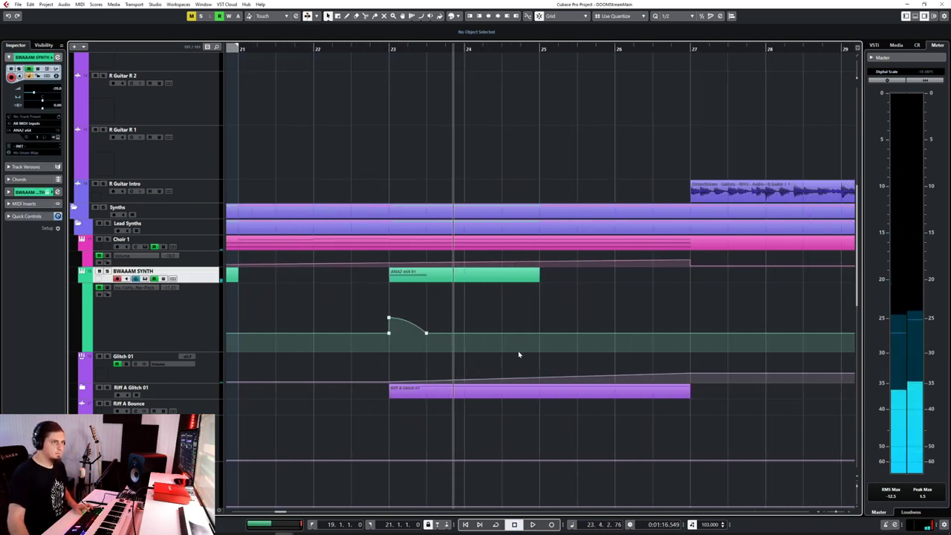
pyautogui.scroll(-15, 523, 355)
pyautogui.hscroll(-3, 494, 375)
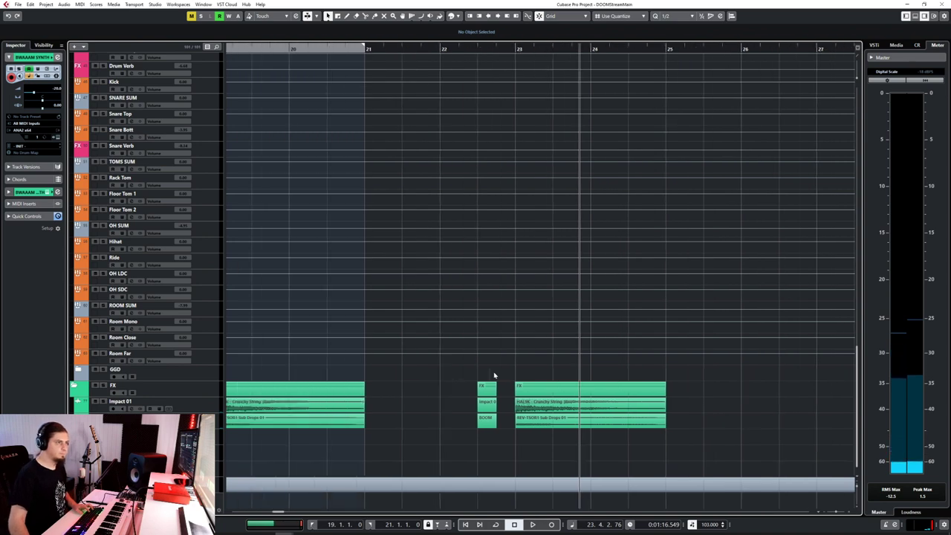
pyautogui.scroll(15, 494, 375)
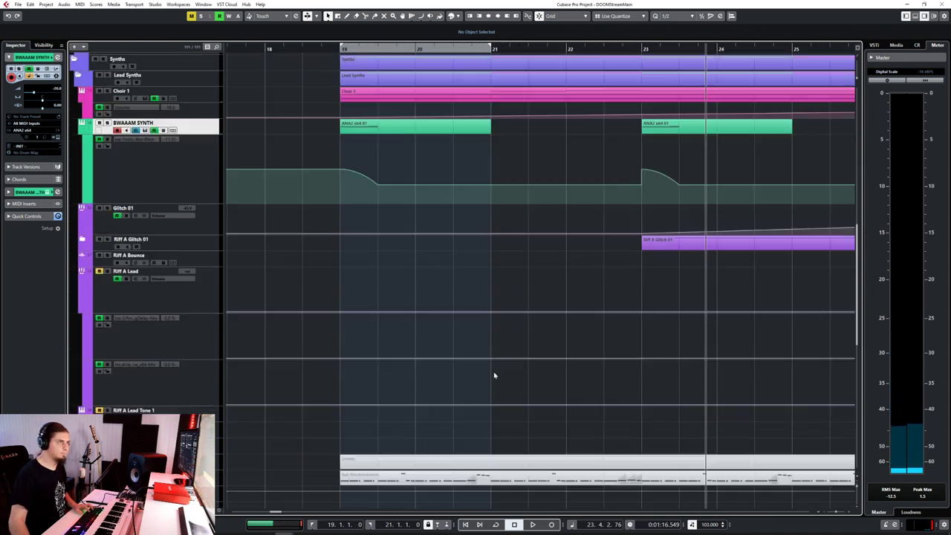
# Play the intro from bar 19 past bar 24 while checking the synth, drum and FX tracks
pyautogui.click(334, 50)
pyautogui.press('space')
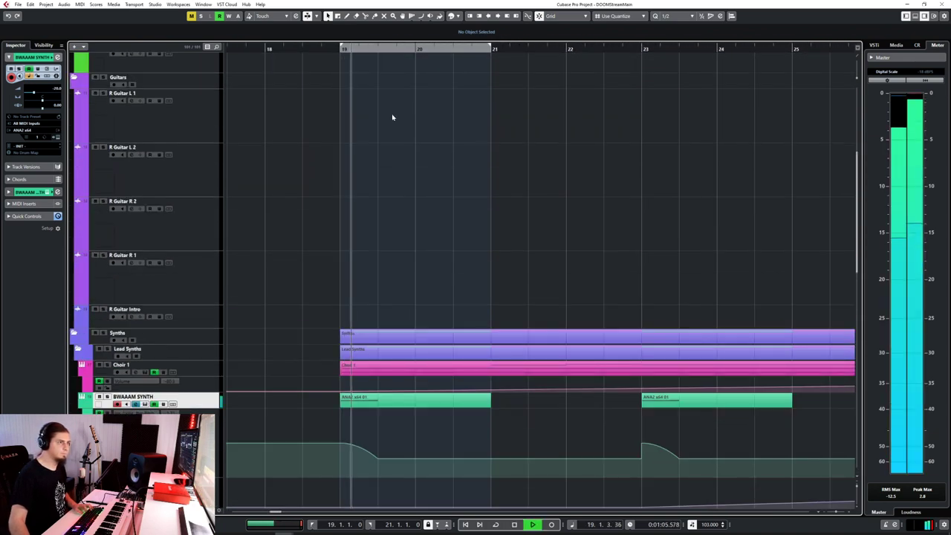
pyautogui.scroll(-5, 461, 194)
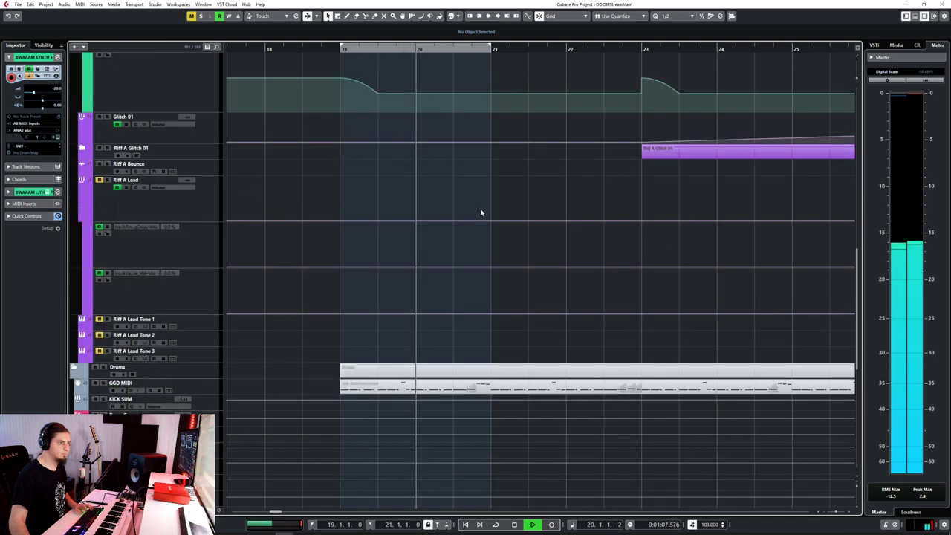
pyautogui.scroll(-4, 482, 213)
pyautogui.scroll(7, 481, 213)
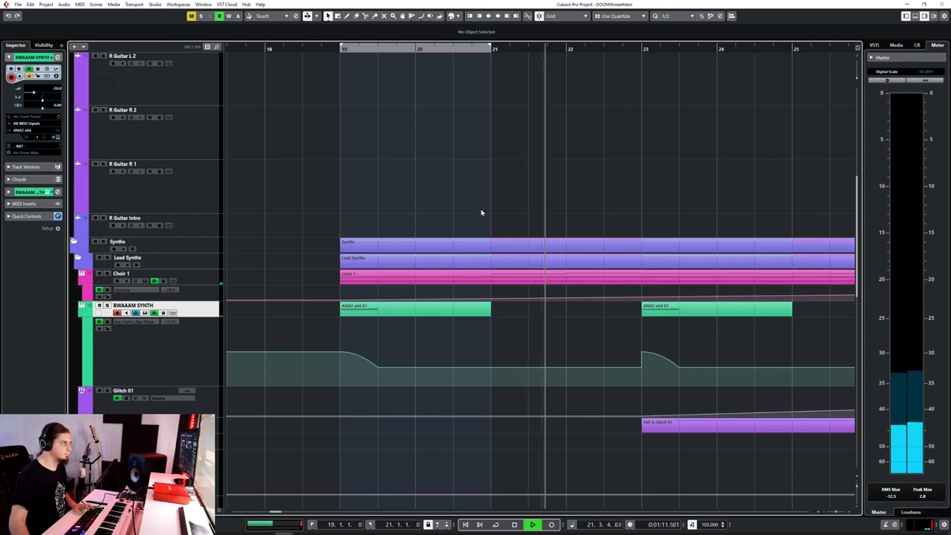
pyautogui.scroll(-6, 671, 328)
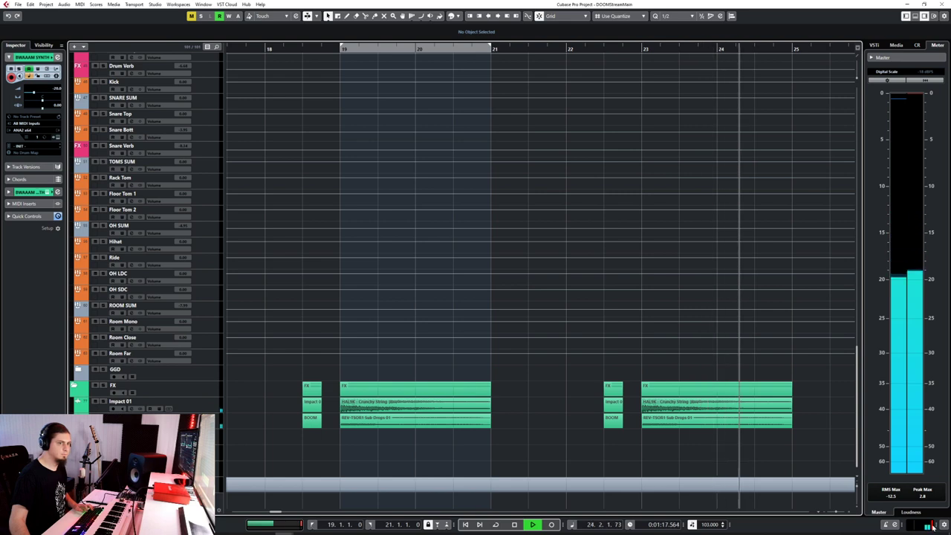
pyautogui.press('space')
# Play from around bar 22 into bar 23 and review the tracks from the drums up to the guitars
pyautogui.scroll(3, 480, 266)
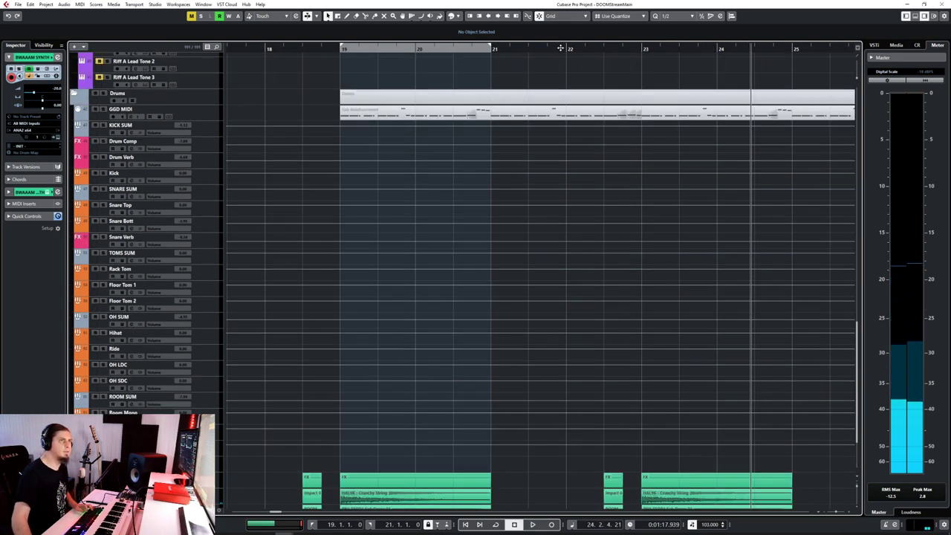
pyautogui.click(565, 222)
pyautogui.press('space')
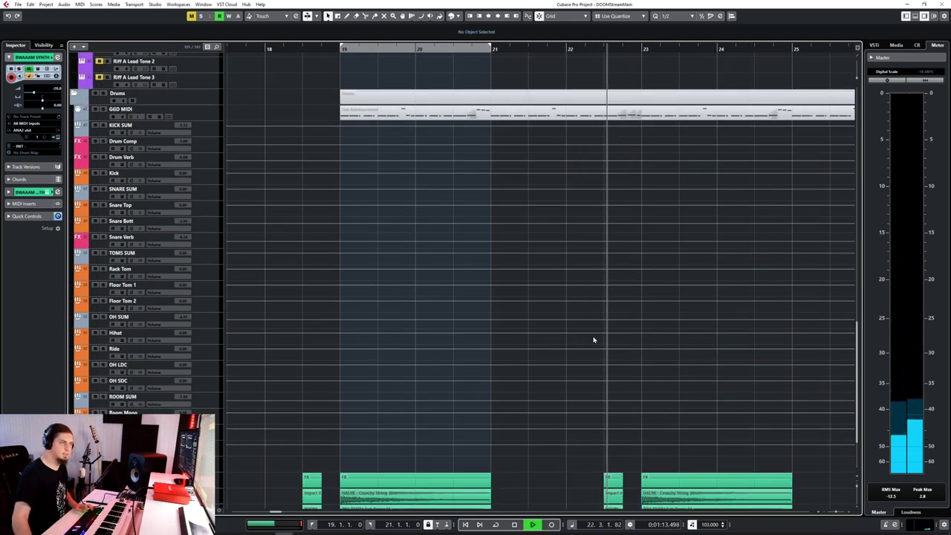
pyautogui.press('space')
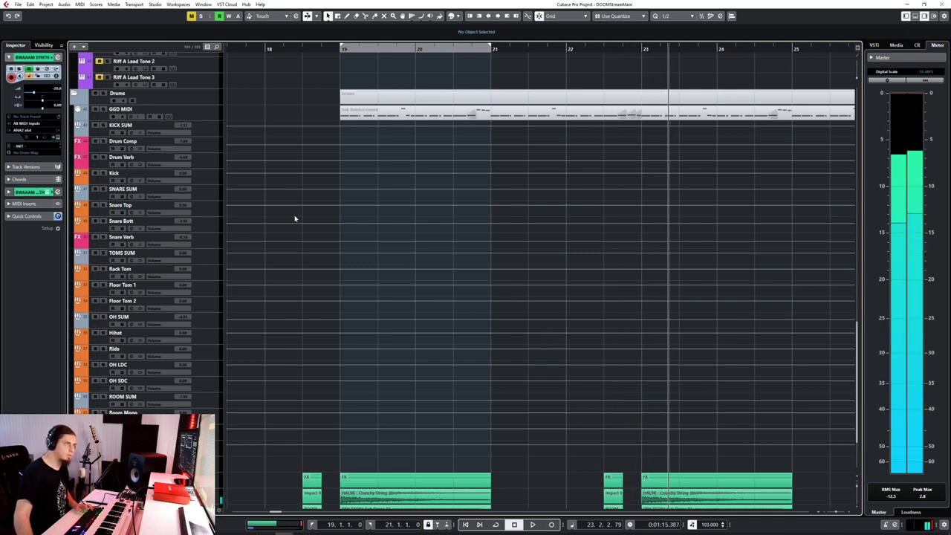
pyautogui.scroll(5, 296, 219)
pyautogui.scroll(2, 655, 335)
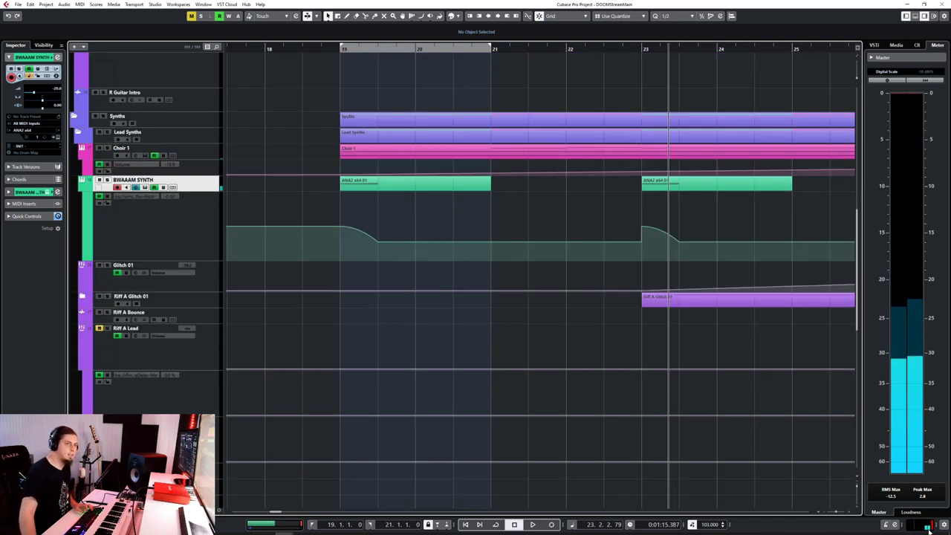
pyautogui.scroll(4, 420, 347)
pyautogui.scroll(2, 421, 347)
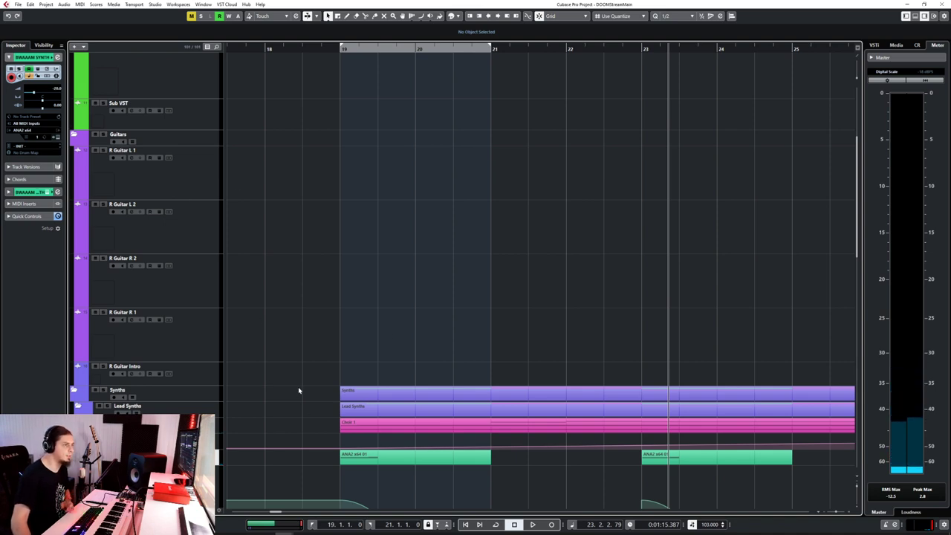
pyautogui.scroll(-4, 299, 394)
# Find the extra GR DRUMS channel beside Stereo In in the MixConsole and remove its track from the project
pyautogui.press('F3')
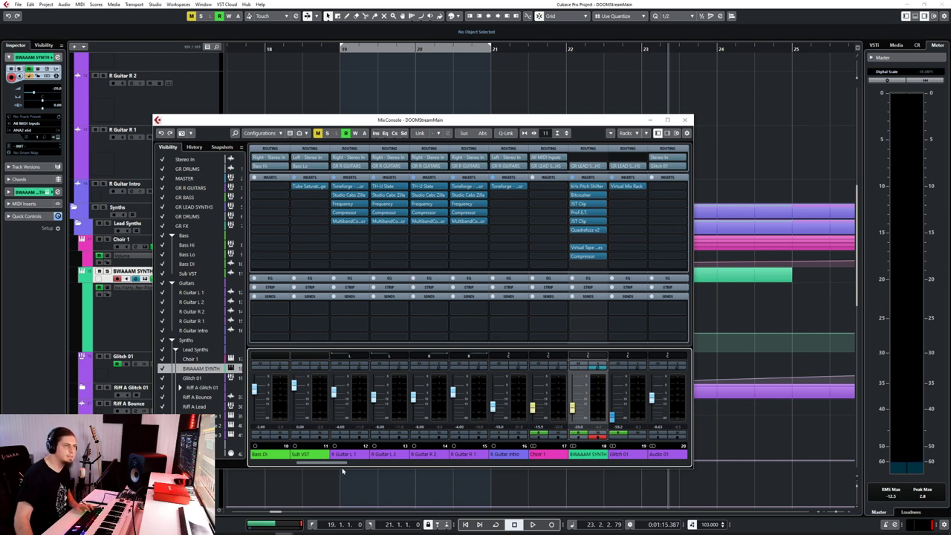
pyautogui.moveTo(334, 464); pyautogui.dragTo(290, 464)
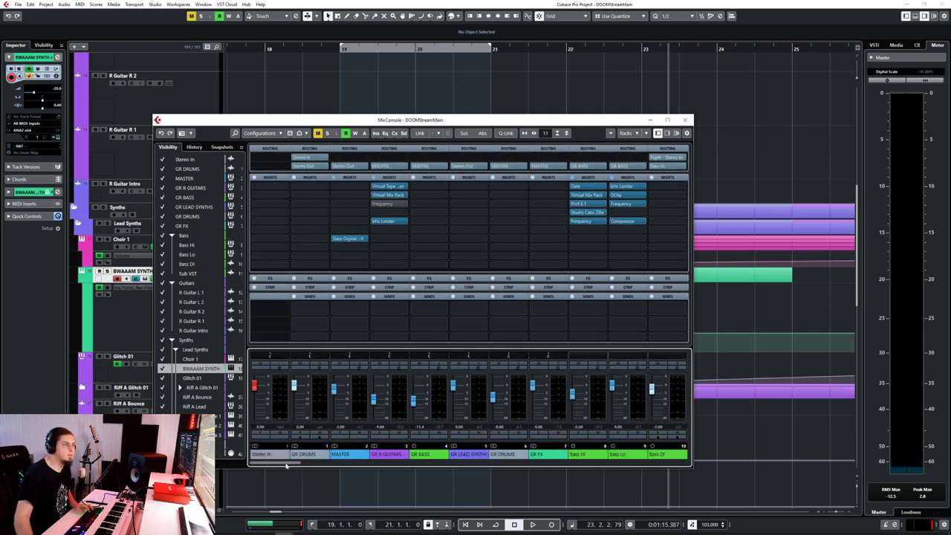
pyautogui.click(303, 456)
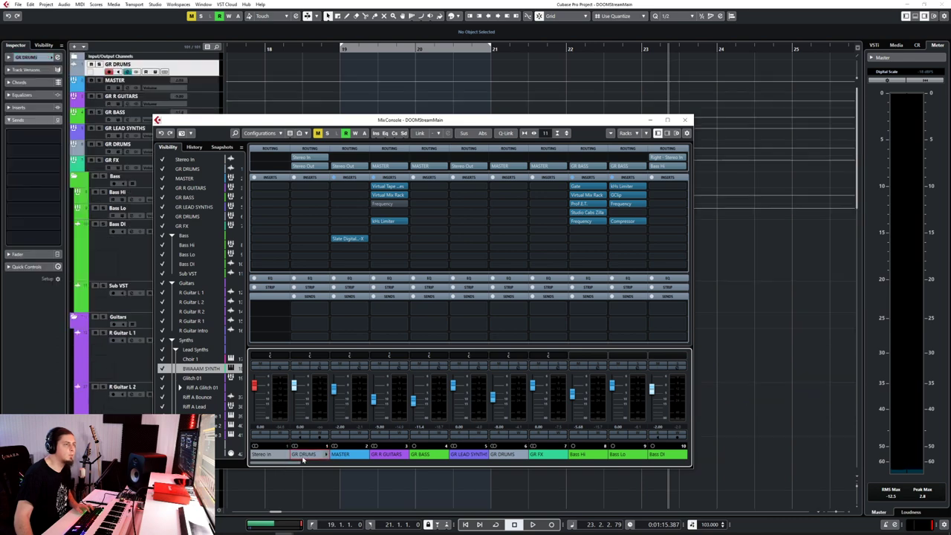
pyautogui.press('F3')
pyautogui.rightClick(191, 68)
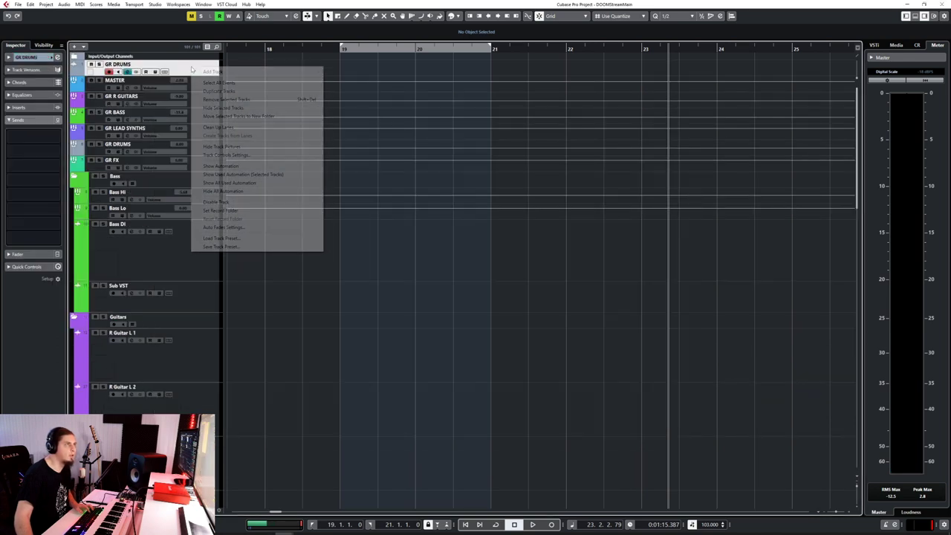
pyautogui.click(220, 100)
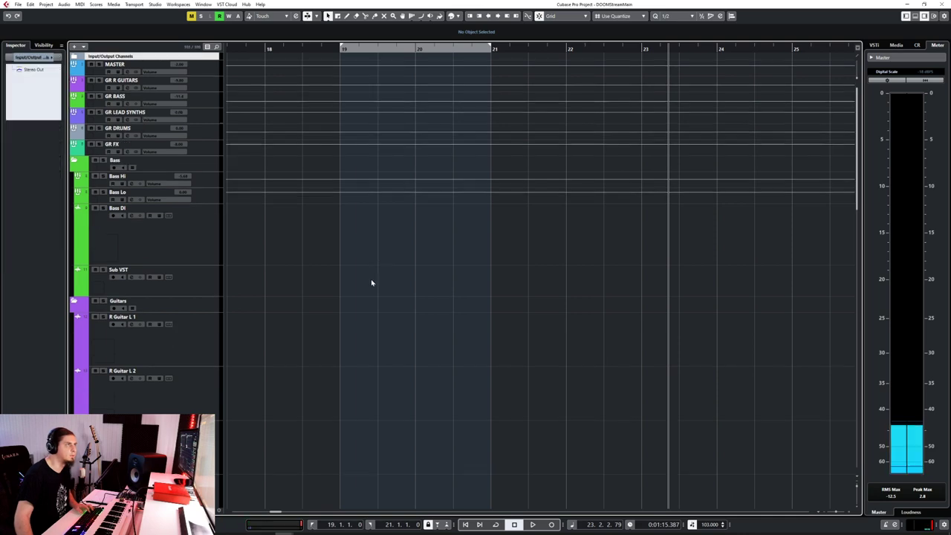
# Play from around bar 26, then from around bar 30, to check the mix without the removed track
pyautogui.scroll(-5, 373, 278)
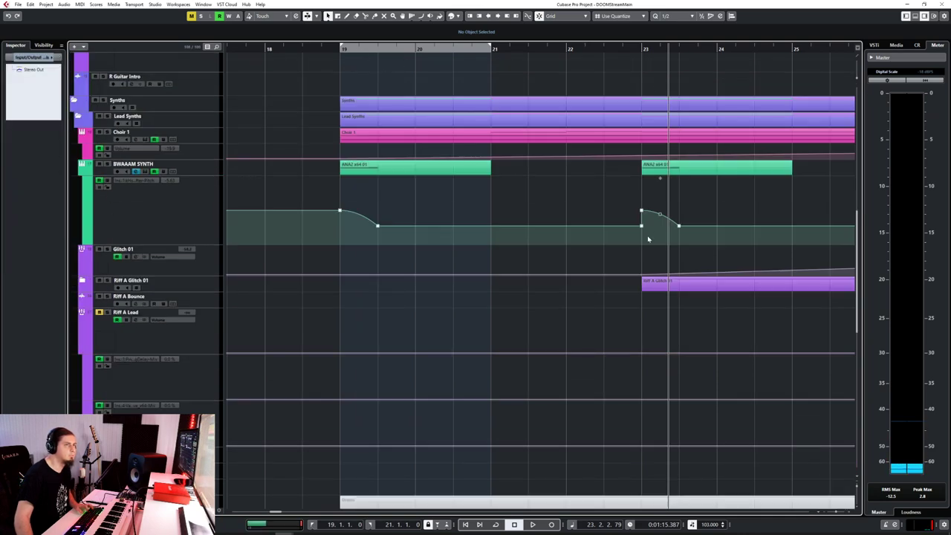
pyautogui.hscroll(5, 647, 239)
pyautogui.click(541, 49)
pyautogui.press('space')
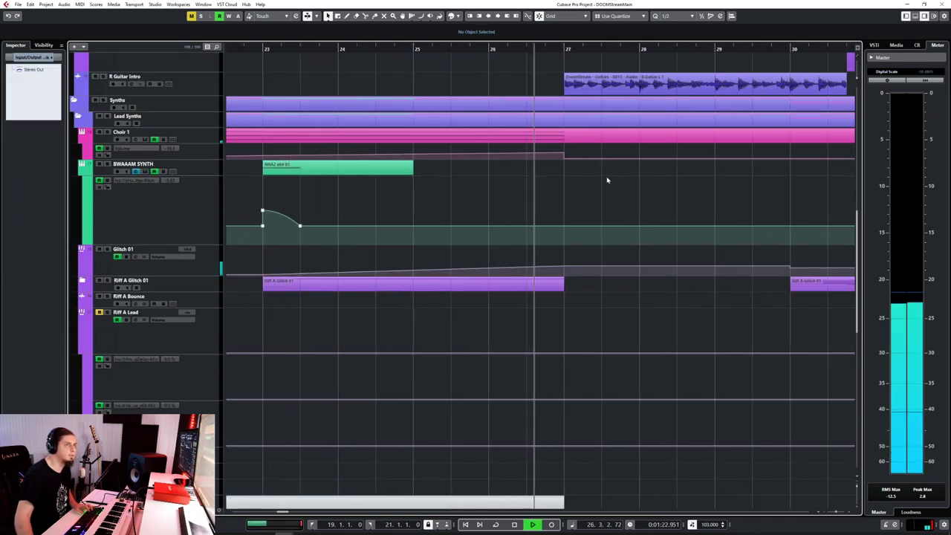
pyautogui.click(820, 49)
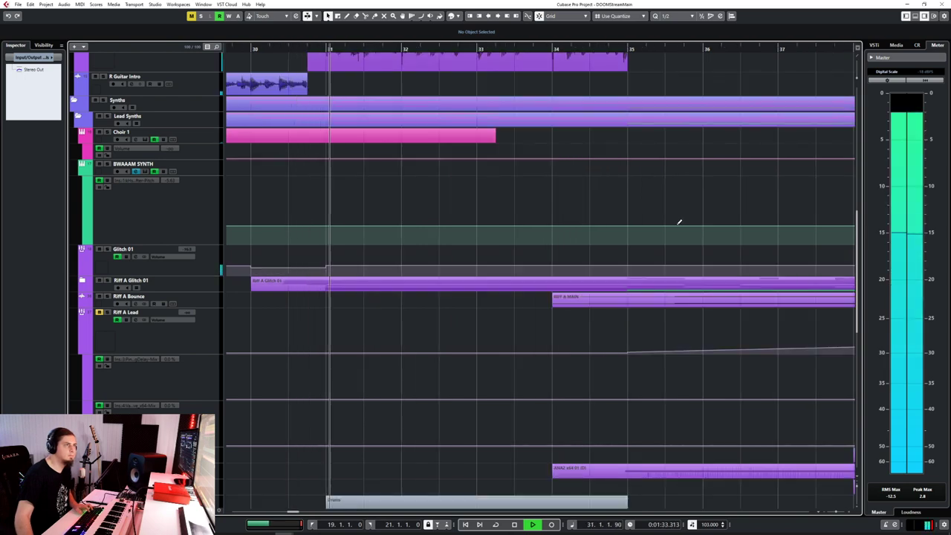
pyautogui.press('space')
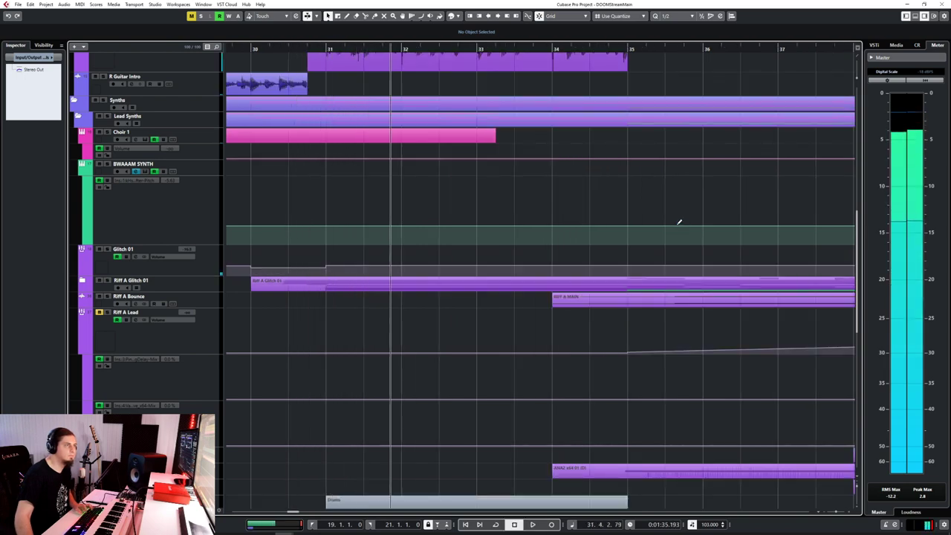
# Select the BOOM track, then Impact 01, and review the FX clips and drum tracks around bars 19 to 25
pyautogui.hscroll(-2, 670, 220)
pyautogui.hscroll(-10, 669, 220)
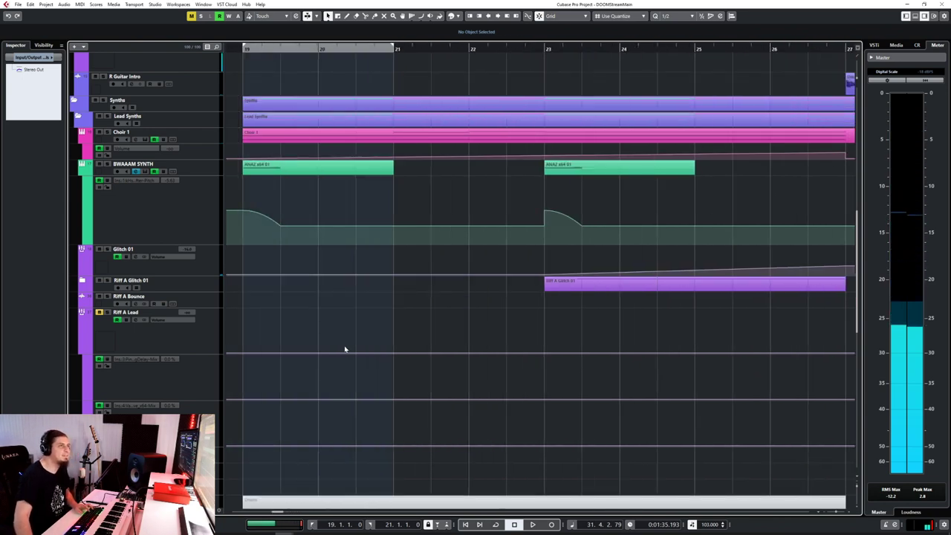
pyautogui.scroll(-8, 347, 345)
pyautogui.click(32, 57)
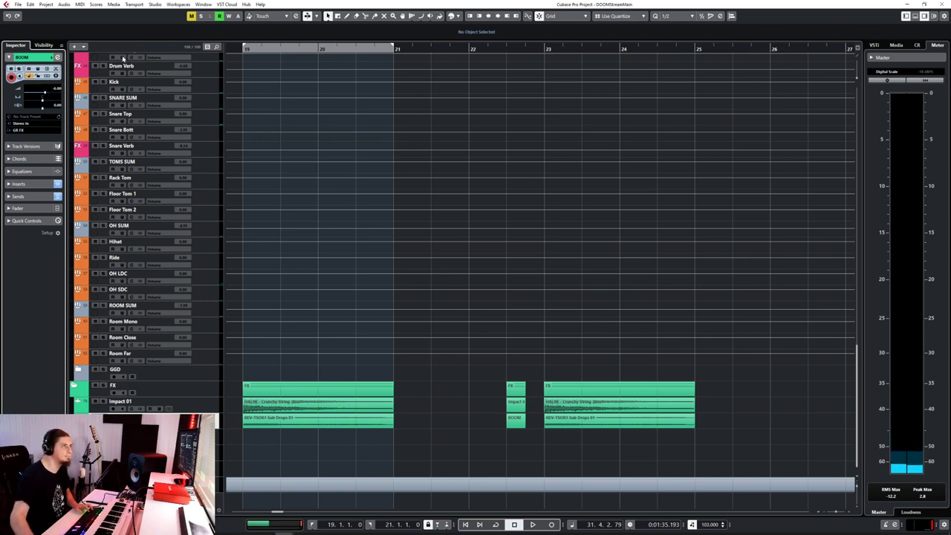
pyautogui.click(210, 407)
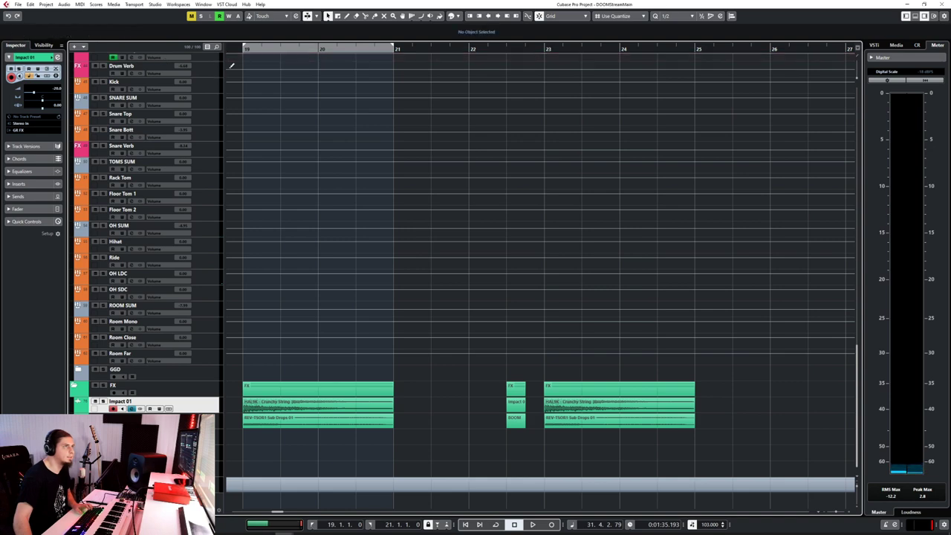
pyautogui.scroll(5, 262, 116)
pyautogui.hscroll(-3, 310, 244)
pyautogui.scroll(-5, 313, 373)
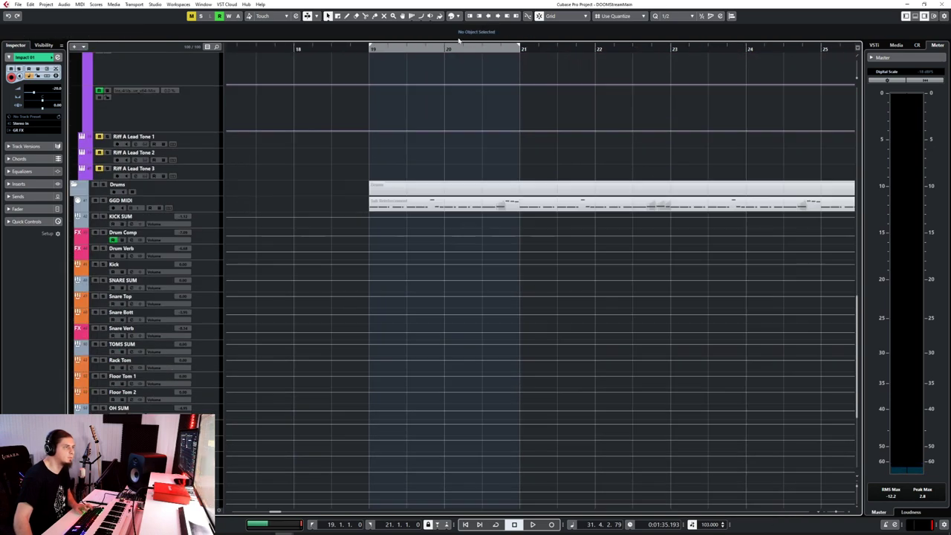
# Play from bar 19, then from around bar 30, to compare the intro hit with the full guitar and bass section
pyautogui.click(357, 52)
pyautogui.press('space')
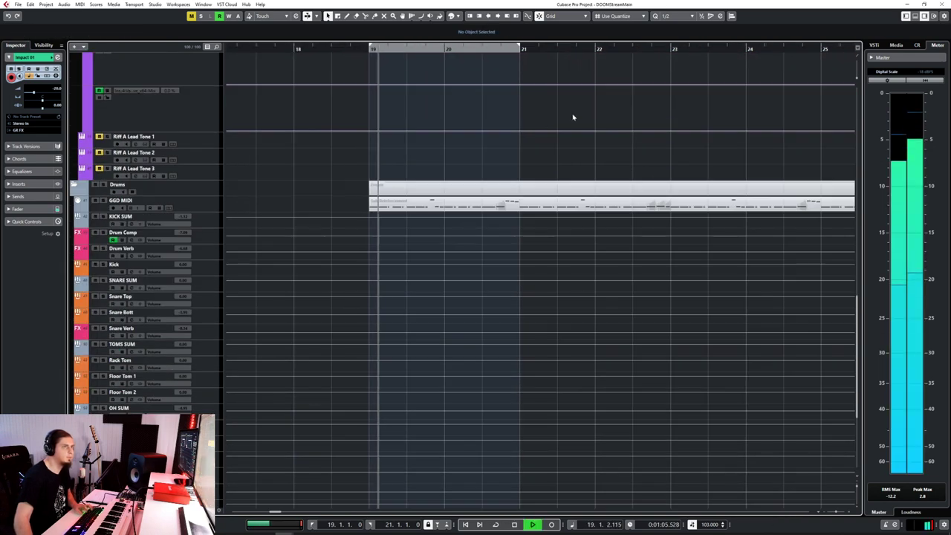
pyautogui.scroll(10, 573, 117)
pyautogui.hscroll(12, 701, 221)
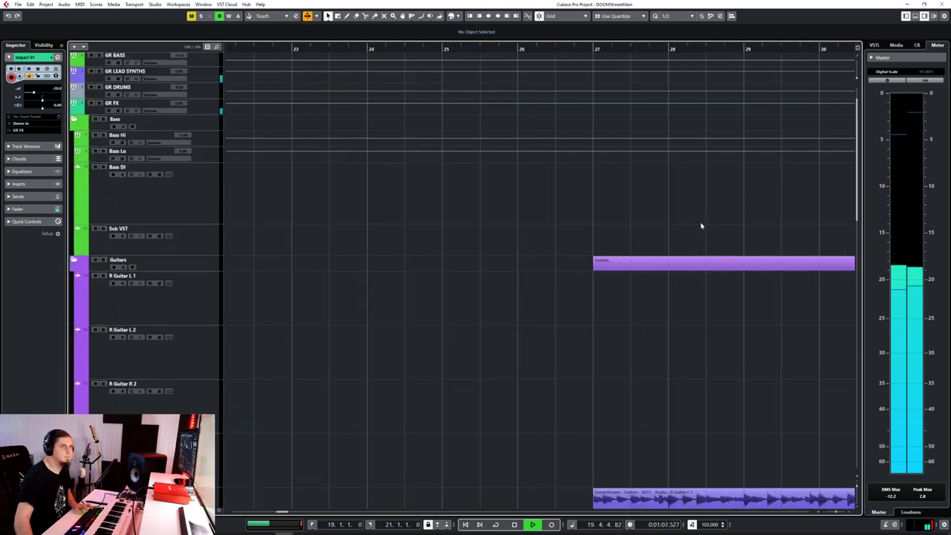
pyautogui.click(551, 49)
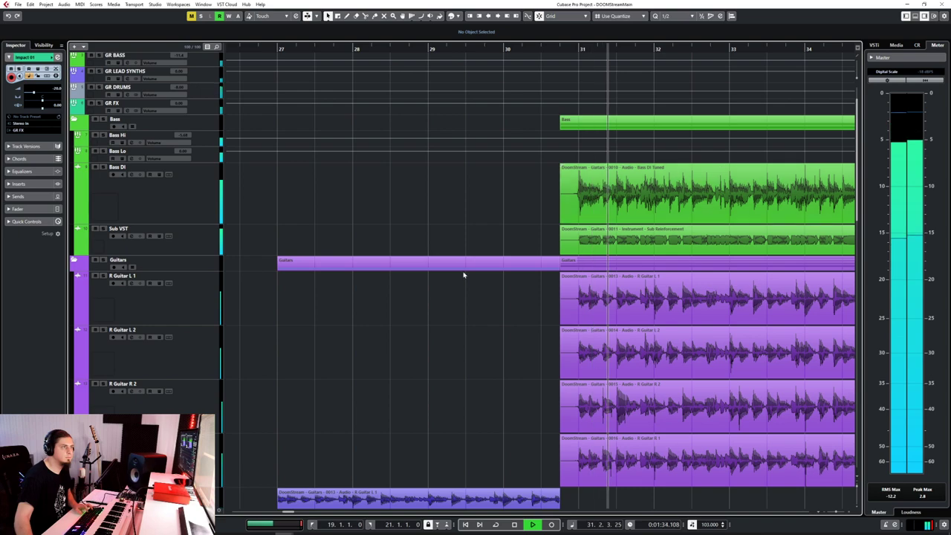
pyautogui.hscroll(-8, 464, 272)
pyautogui.hscroll(-5, 462, 273)
pyautogui.press('space')
# Render the BWAAAM SYNTH clip at bars 19 to 21 in place as audio
pyautogui.scroll(-6, 461, 274)
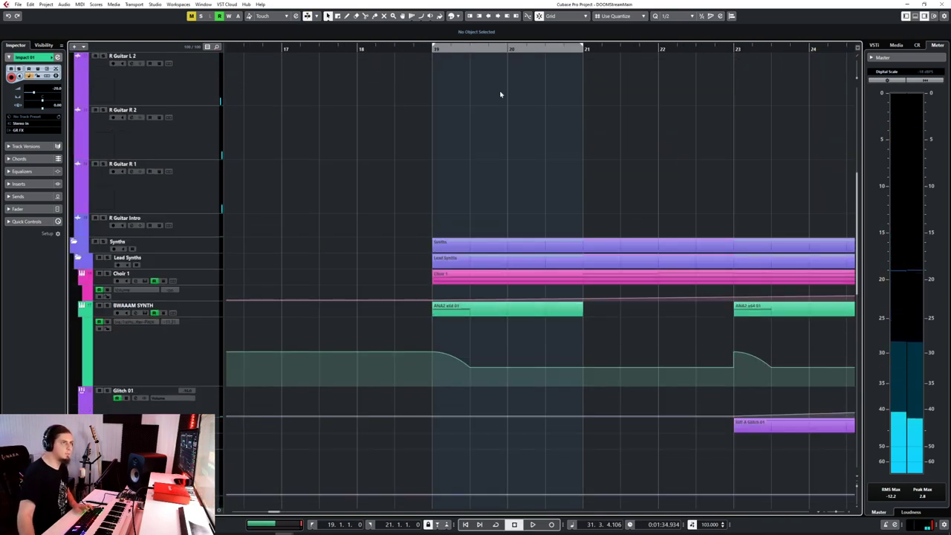
pyautogui.click(499, 310)
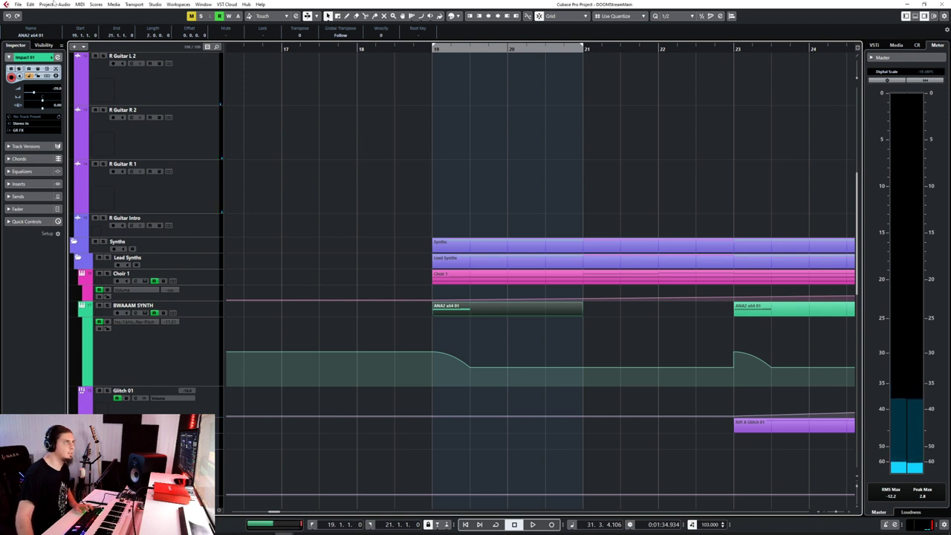
pyautogui.click(30, 5)
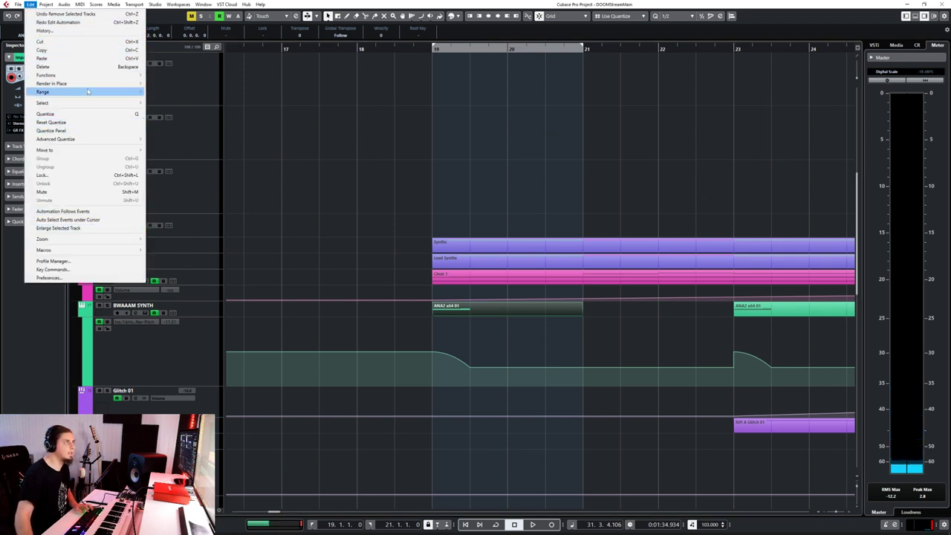
pyautogui.click(159, 85)
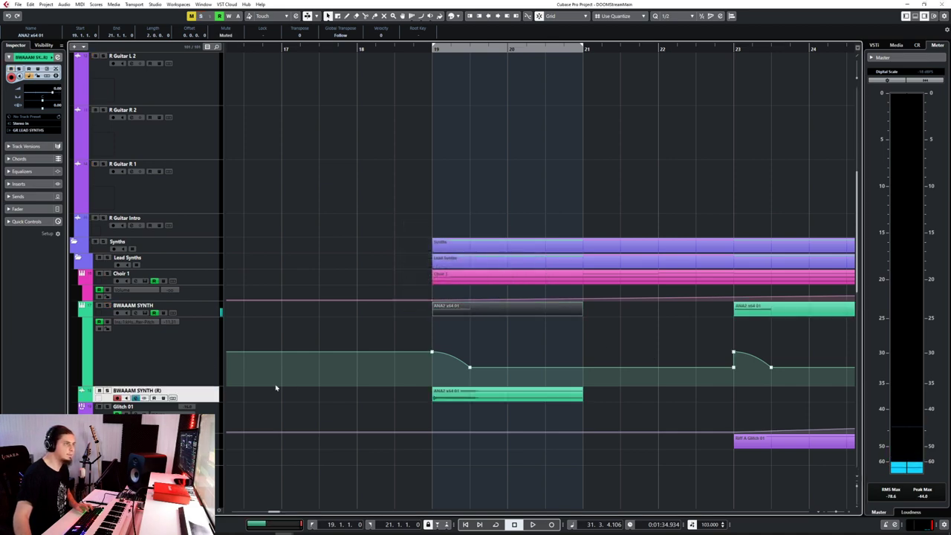
# Select the Riff A Glitch 01 track, then Riff A Bounce, and check the output routing beside the rendered synth track
pyautogui.scroll(-5, 301, 404)
pyautogui.scroll(-10, 302, 402)
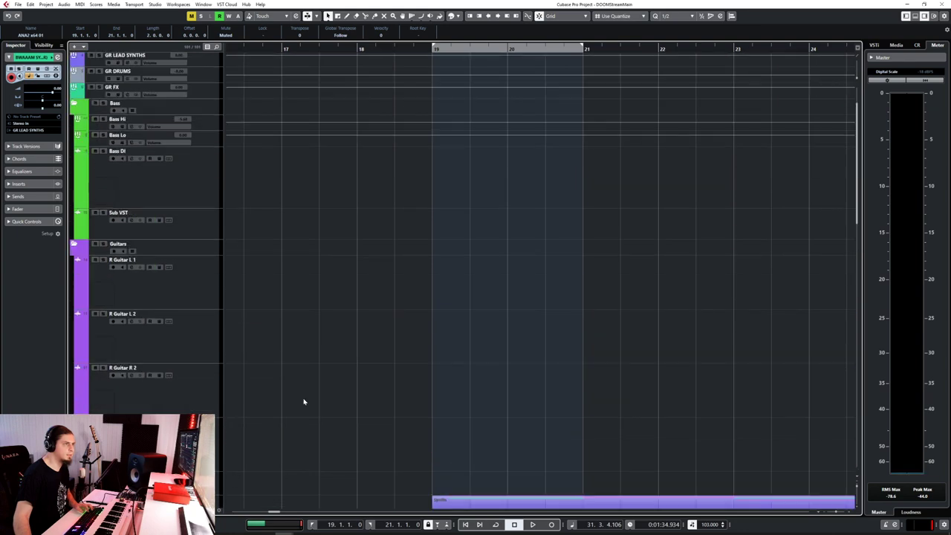
pyautogui.scroll(10, 303, 400)
pyautogui.click(187, 241)
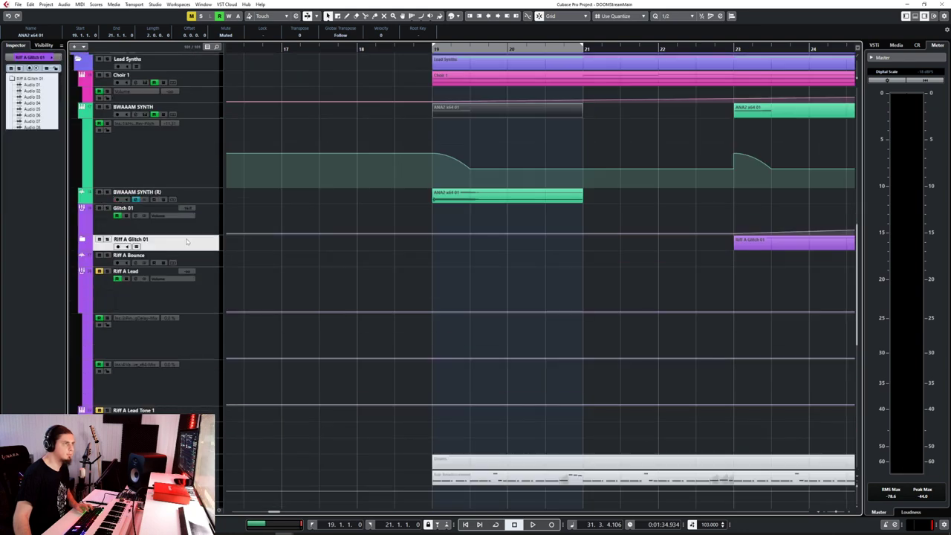
pyautogui.click(193, 258)
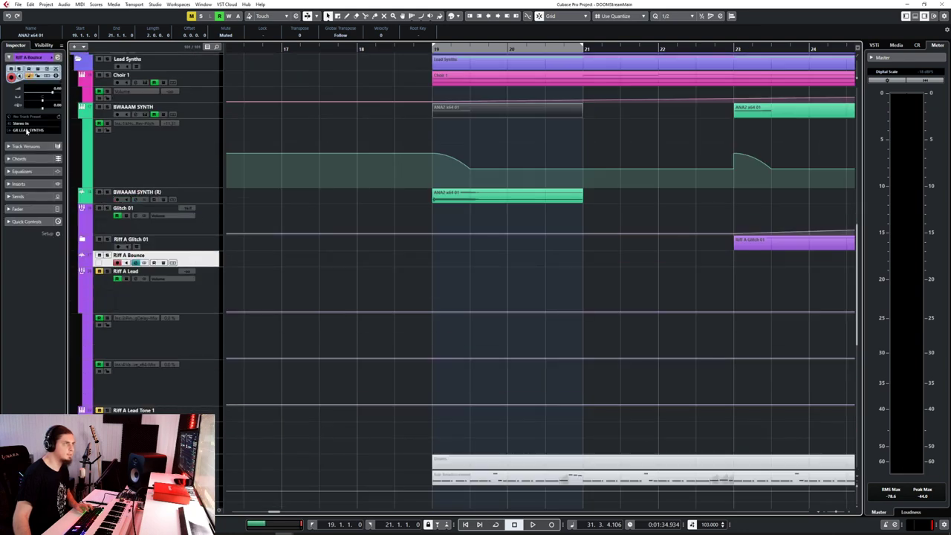
pyautogui.scroll(2, 287, 273)
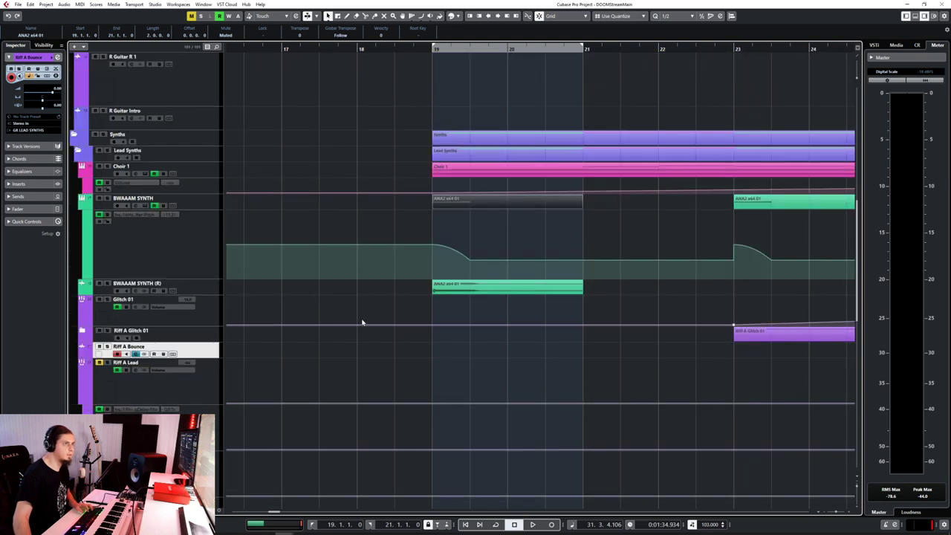
# Select the Audio 21 track in the FX group and review the tracks from there up to the guitars
pyautogui.scroll(-10, 361, 321)
pyautogui.click(199, 405)
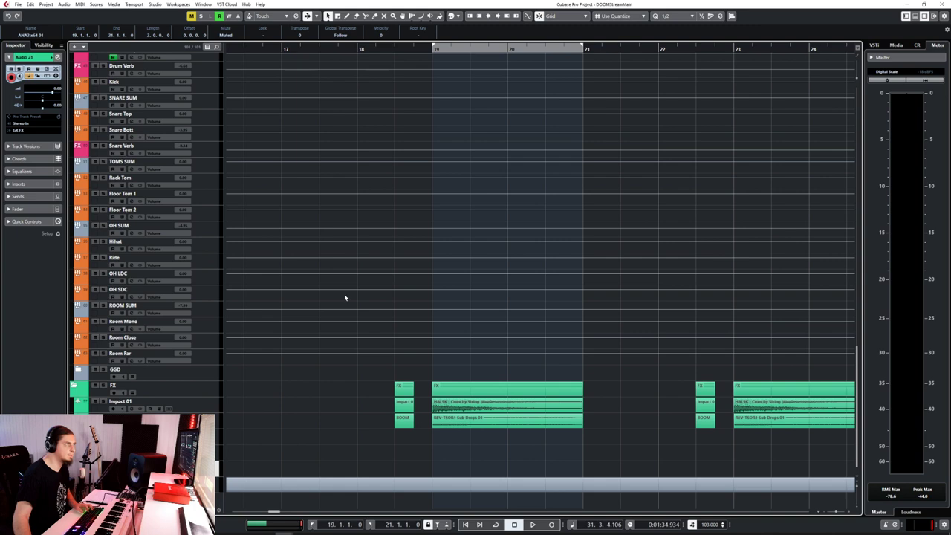
pyautogui.scroll(15, 358, 287)
pyautogui.scroll(-12, 383, 287)
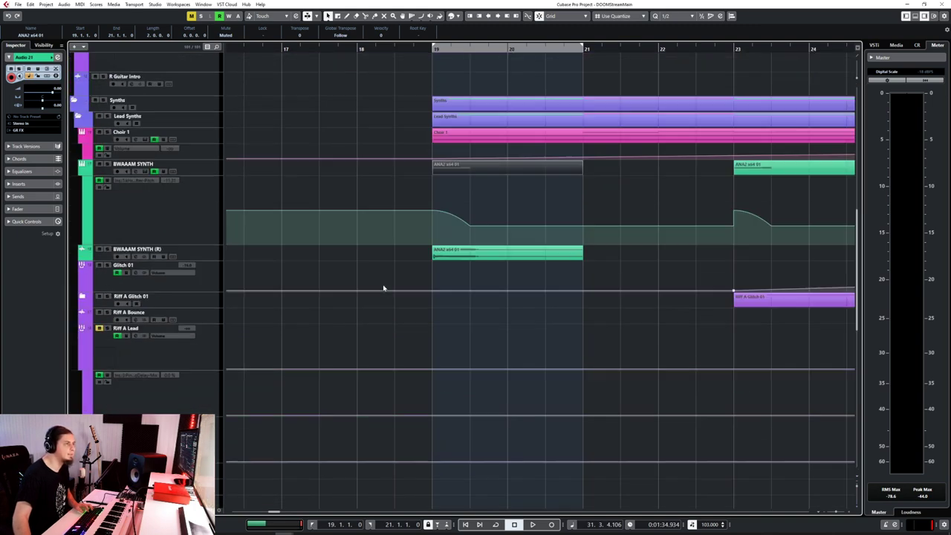
pyautogui.scroll(4, 384, 288)
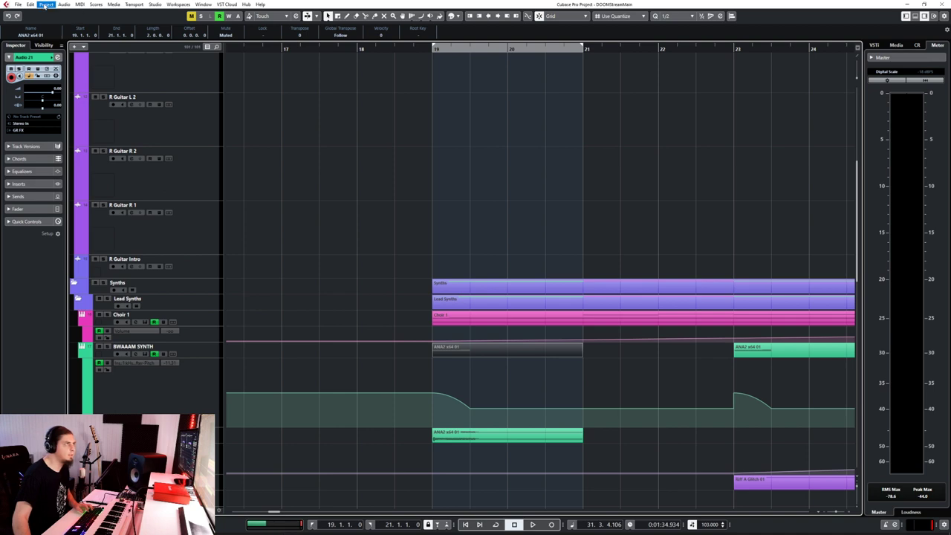
pyautogui.click(46, 4)
pyautogui.click(316, 3)
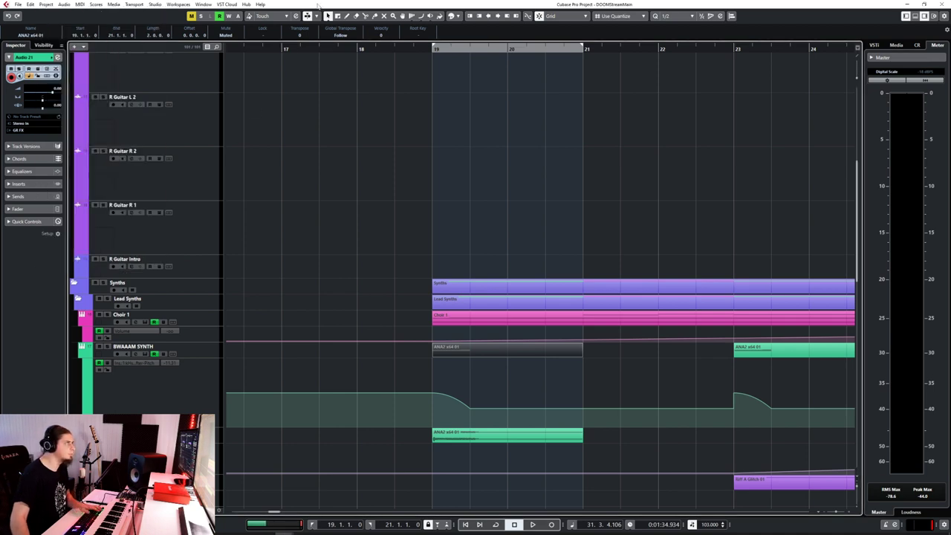
# Look through the MixConsole channels from the FX tracks back to Riff A Lead and on to Stereo Out, then close it
pyautogui.press('F3')
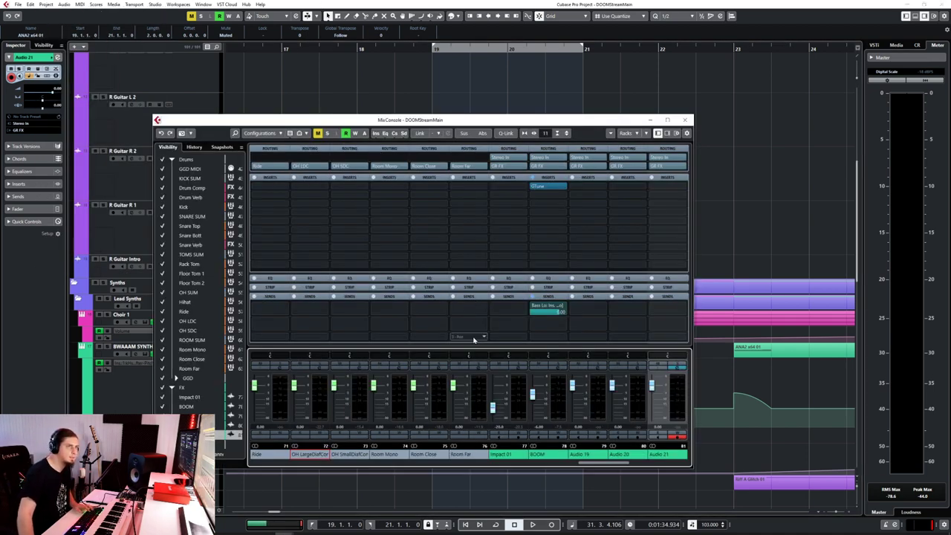
pyautogui.moveTo(585, 465); pyautogui.dragTo(417, 462)
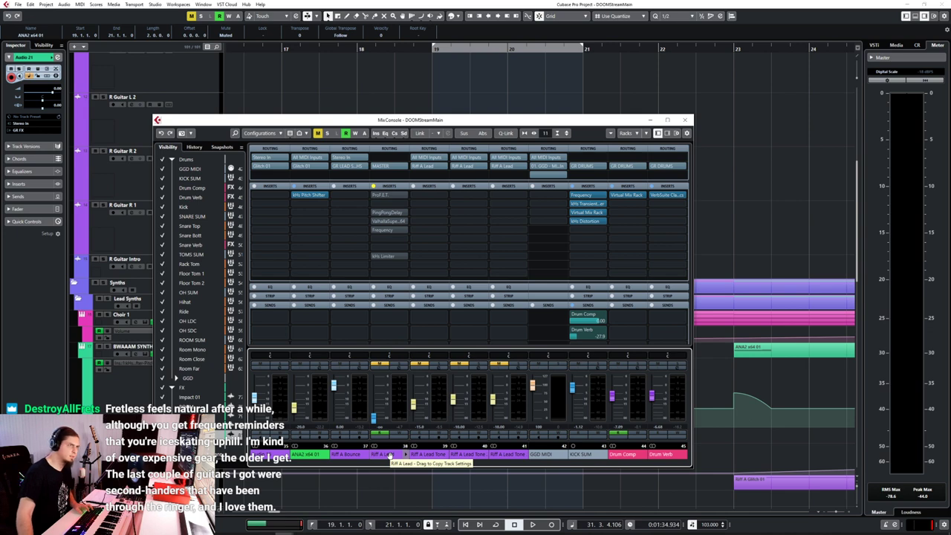
pyautogui.moveTo(429, 465); pyautogui.dragTo(657, 466)
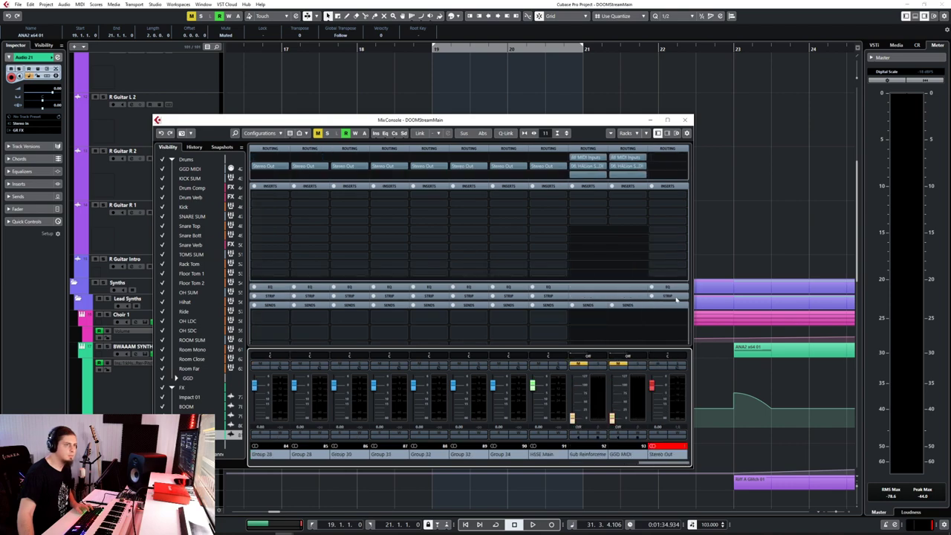
pyautogui.click(687, 120)
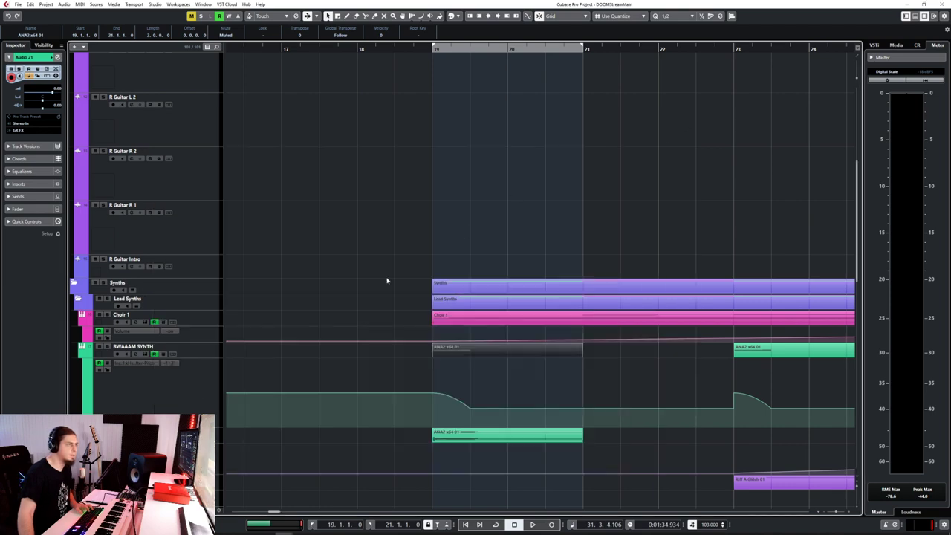
# Review the drum, FX and OTHER STUFF tracks around bars 19 to 24
pyautogui.scroll(-10, 387, 277)
pyautogui.scroll(5, 386, 278)
pyautogui.scroll(-8, 391, 395)
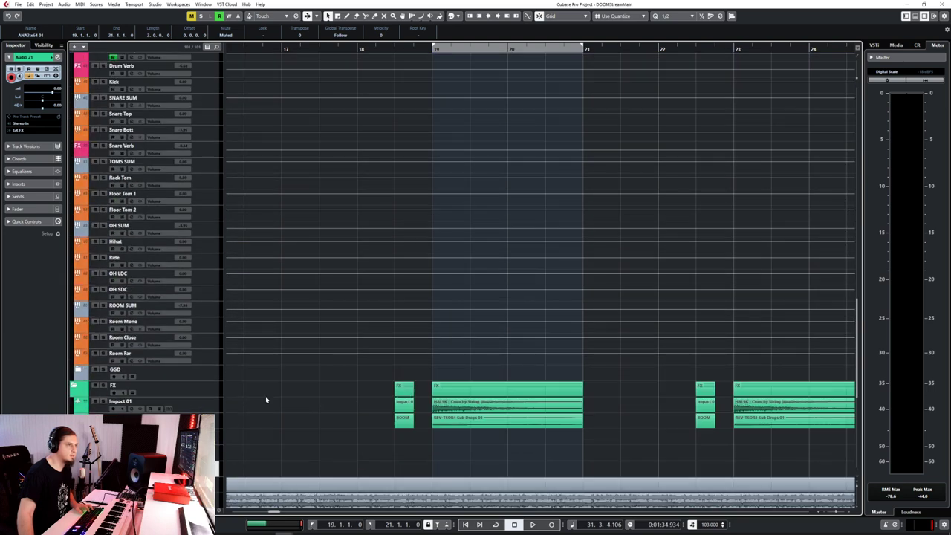
pyautogui.scroll(-5, 282, 382)
pyautogui.scroll(5, 157, 343)
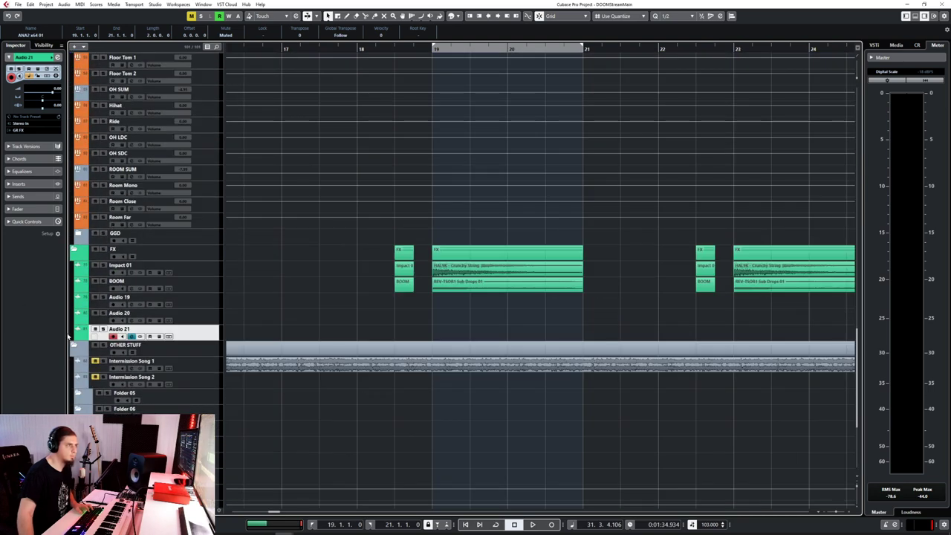
pyautogui.scroll(10, 386, 404)
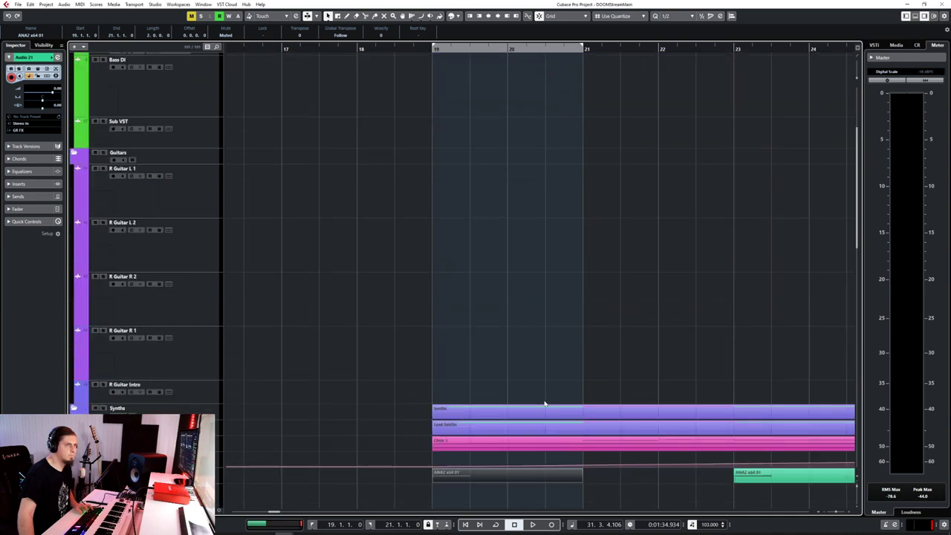
# Examine the bass, guitar, synth and drum arrangement across bars 26 to 40
pyautogui.hscroll(2, 545, 403)
pyautogui.hscroll(15, 544, 403)
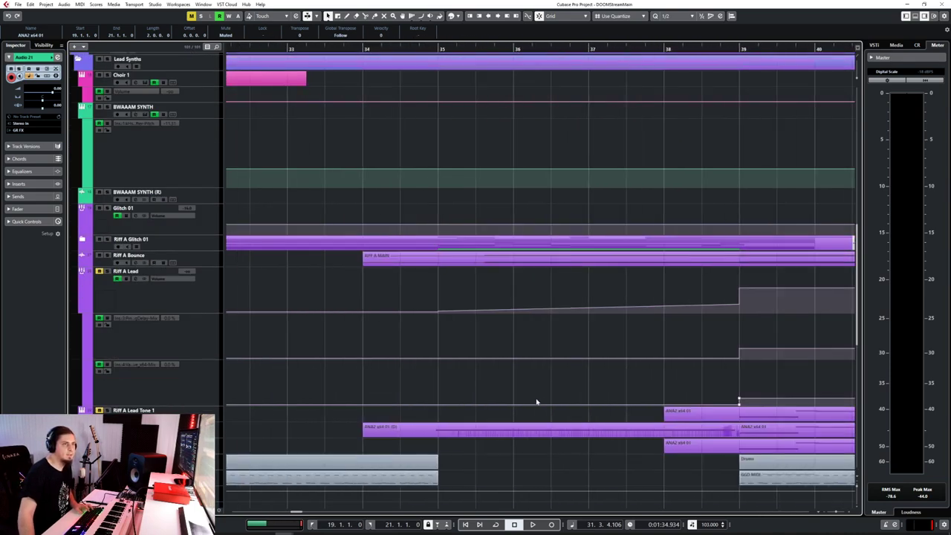
pyautogui.scroll(12, 535, 399)
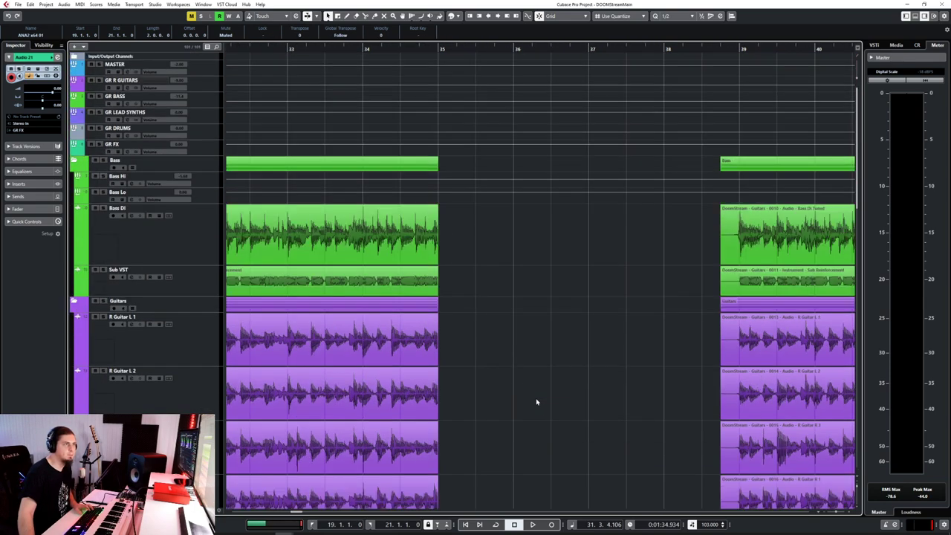
pyautogui.hscroll(-7, 536, 401)
pyautogui.hscroll(-1, 536, 401)
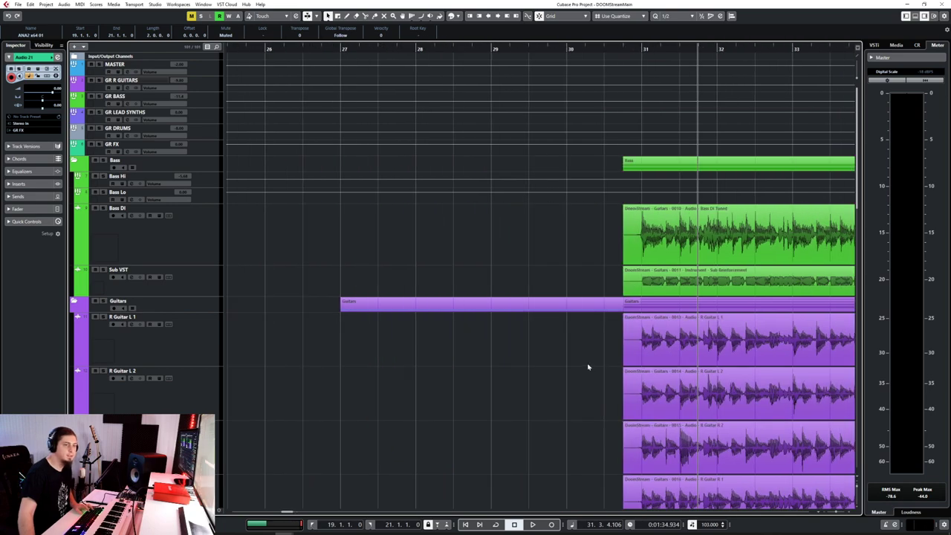
pyautogui.scroll(-6, 587, 367)
pyautogui.scroll(-6, 371, 290)
pyautogui.scroll(3, 371, 291)
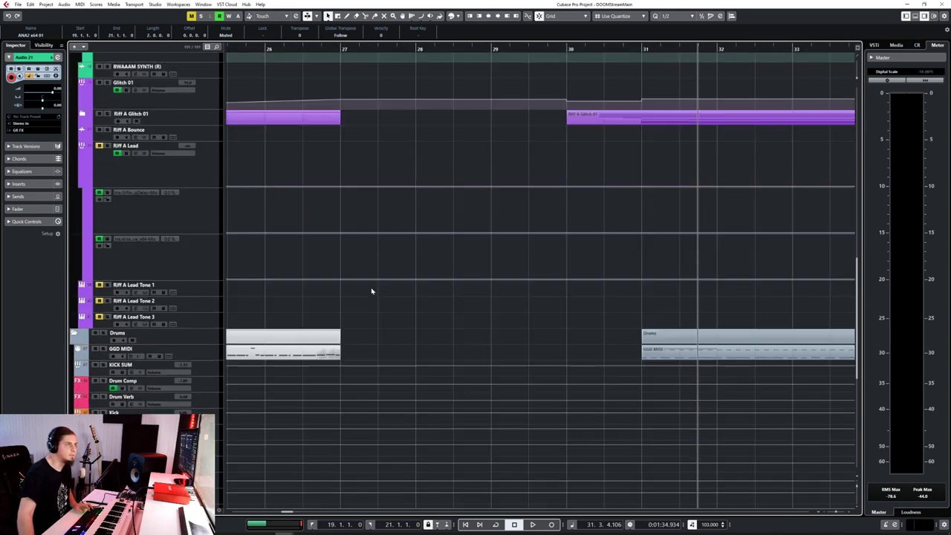
pyautogui.scroll(5, 407, 299)
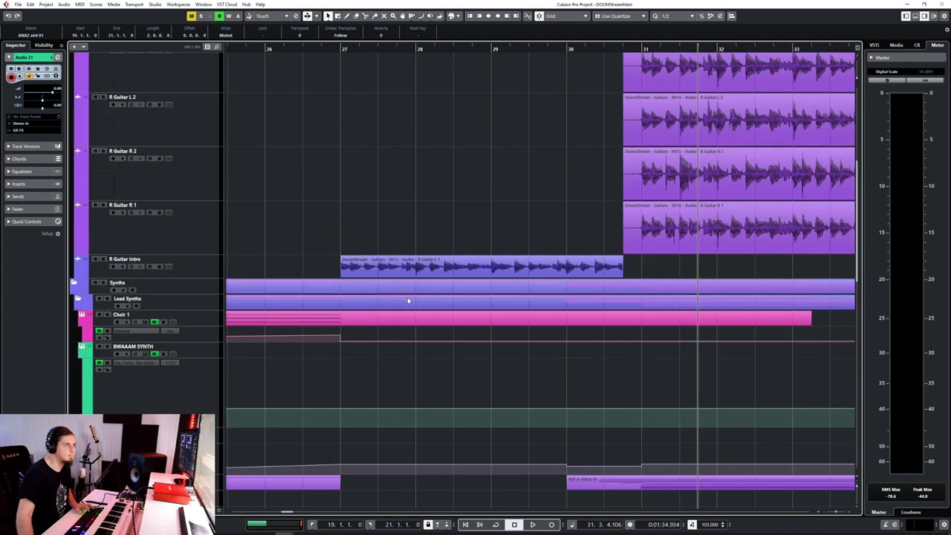
# Unmute the original BWAAAM SYNTH clip at bar 19 and open it in the Key Editor
pyautogui.hscroll(-9, 407, 299)
pyautogui.scroll(-3, 407, 300)
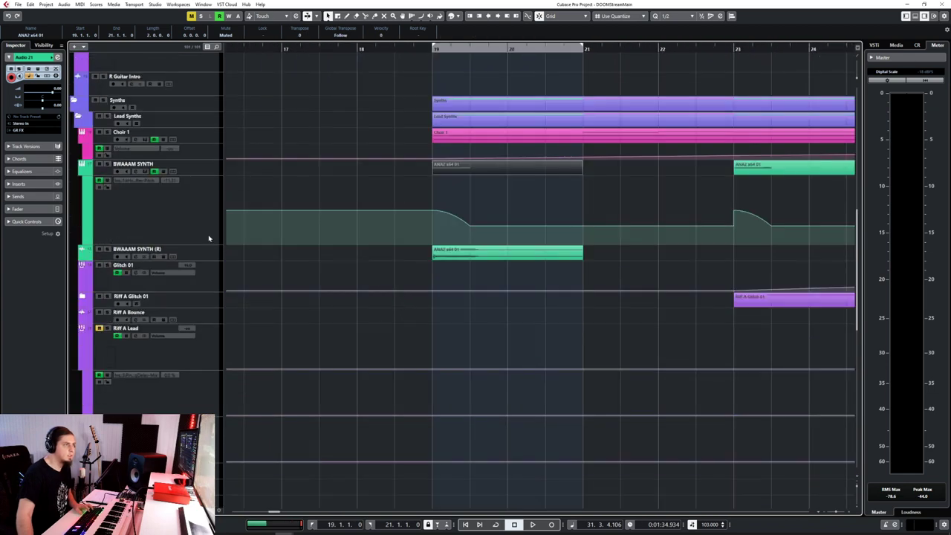
pyautogui.click(202, 176)
pyautogui.rightClick(439, 185)
pyautogui.click(490, 186)
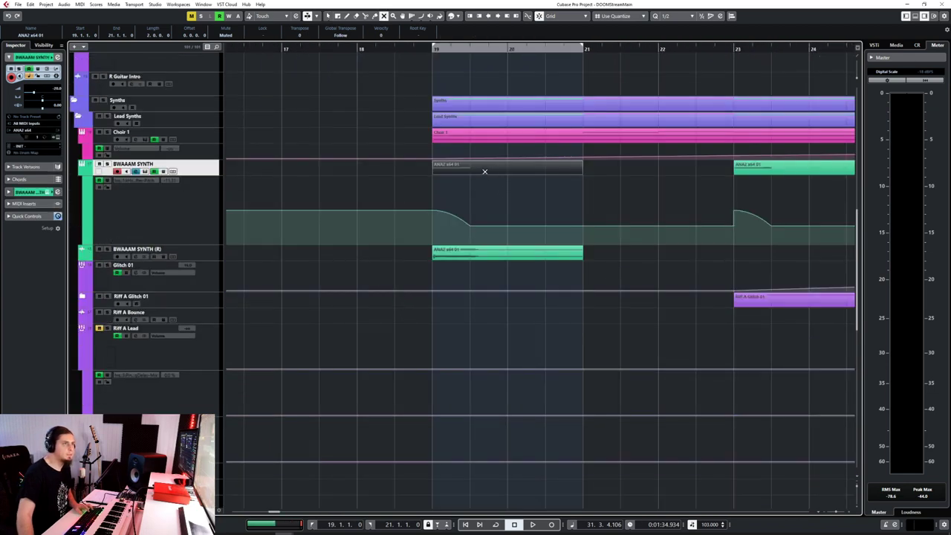
pyautogui.doubleClick(456, 170)
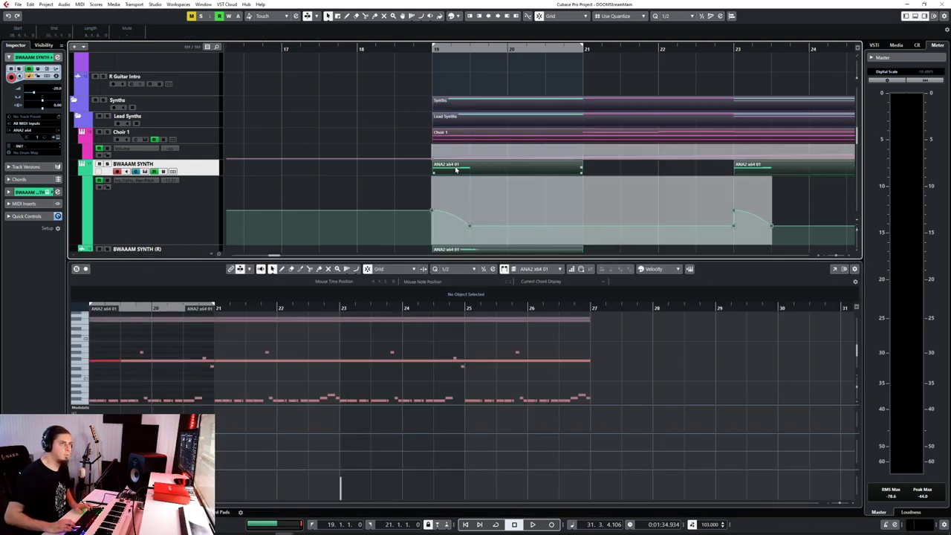
# Clear the multi-clip selection and show only the notes of the bar 19 BWAAAM SYNTH clip in the Key Editor
pyautogui.click(392, 349)
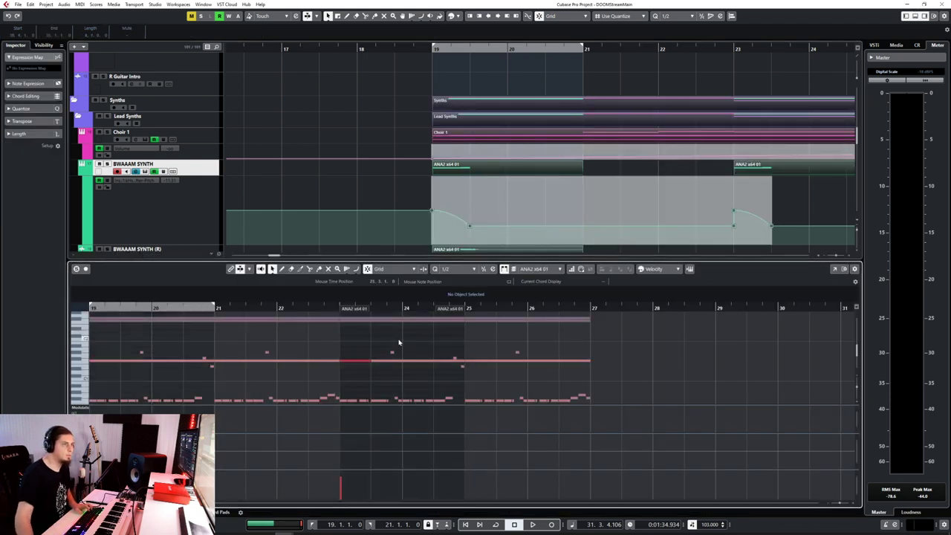
pyautogui.click(451, 171)
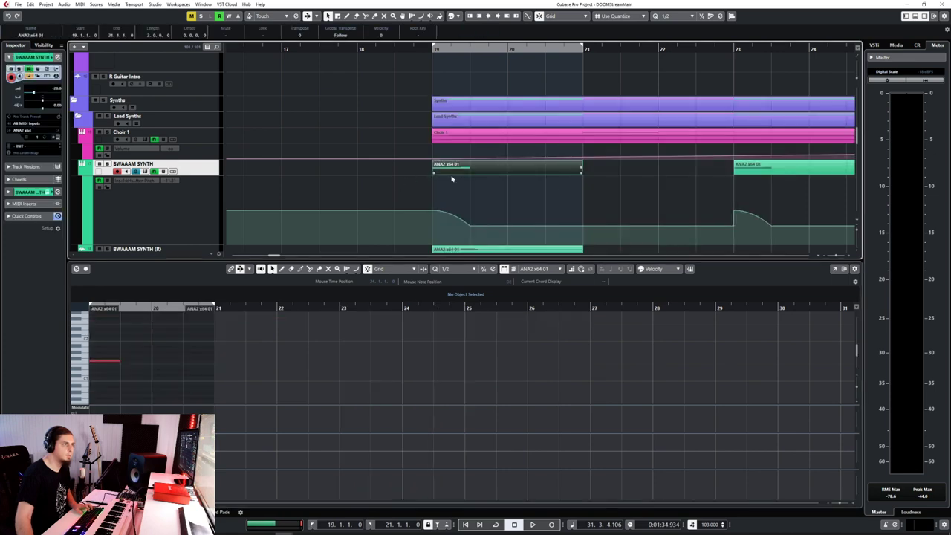
pyautogui.click(127, 369)
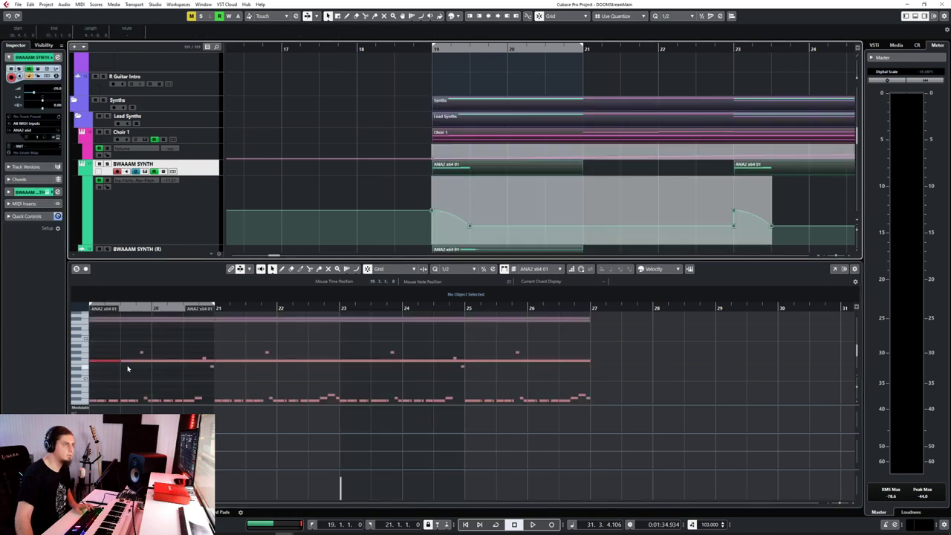
pyautogui.click(376, 193)
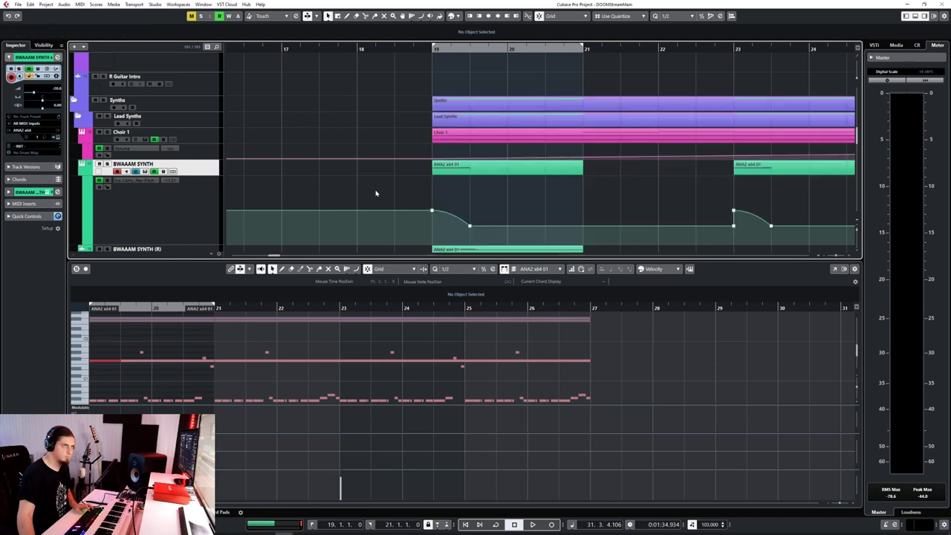
pyautogui.click(473, 166)
pyautogui.click(149, 315)
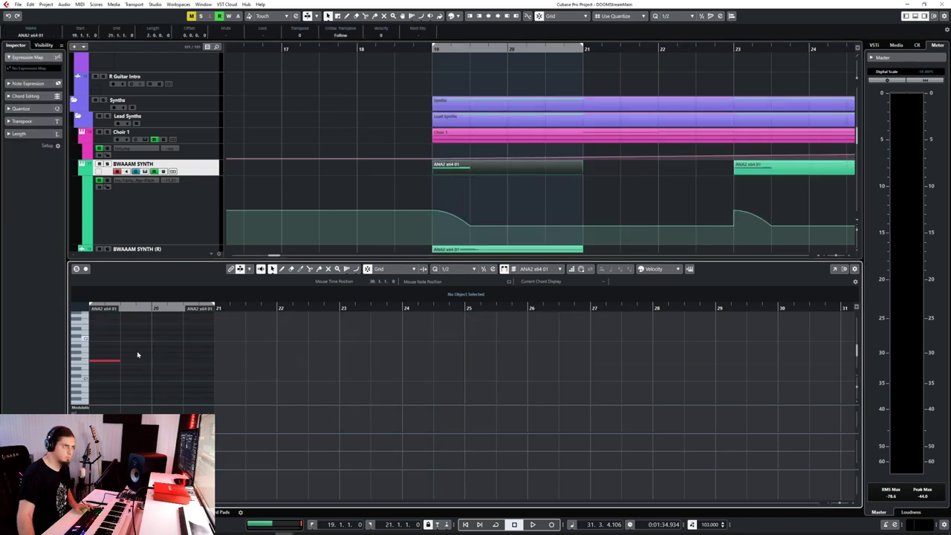
# Transpose the note in the bar 19 BWAAAM SYNTH clip up one octave to F2 and play back the hit
pyautogui.hotkey('shift', 'Up')
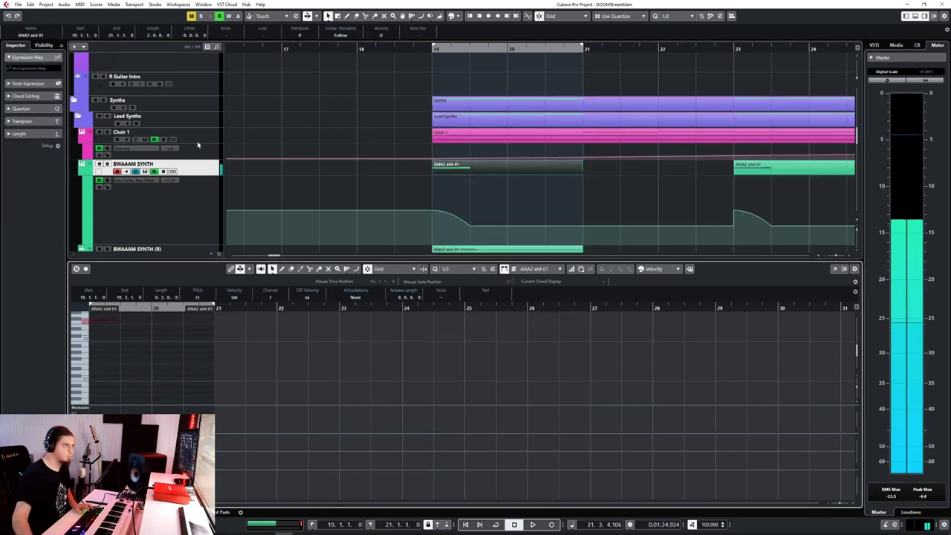
pyautogui.click(408, 49)
pyautogui.press('space')
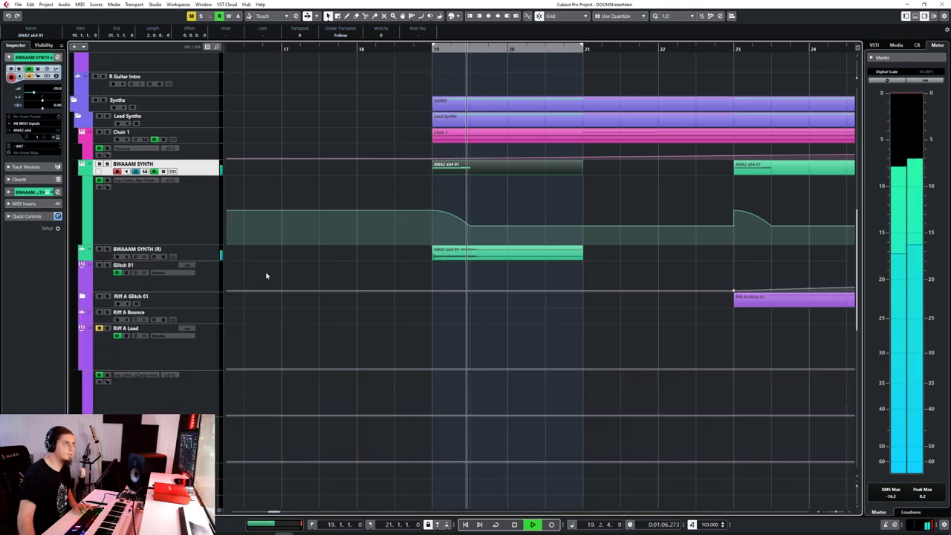
pyautogui.press('space')
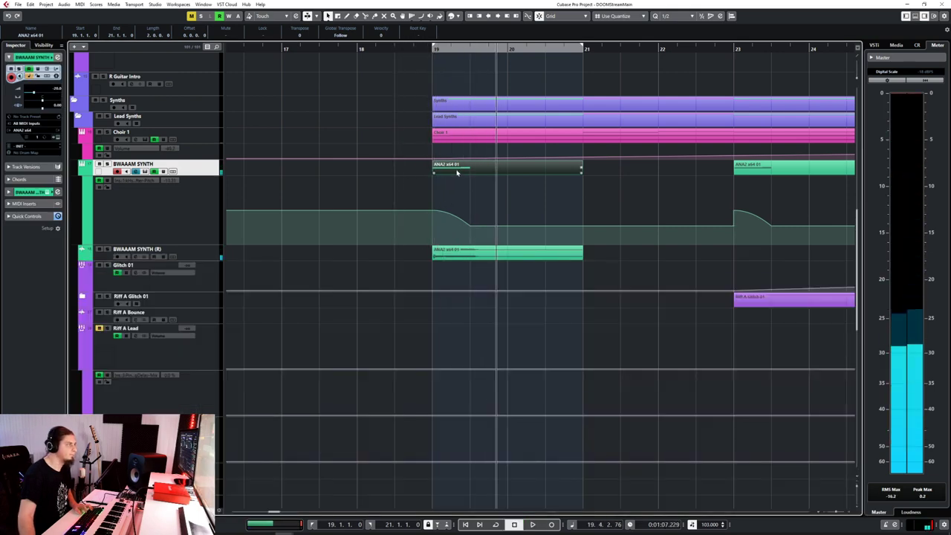
# Render the octave-up BWAAAM SYNTH clip at bar 19 in place with the current settings
pyautogui.doubleClick(457, 171)
pyautogui.press('Return')
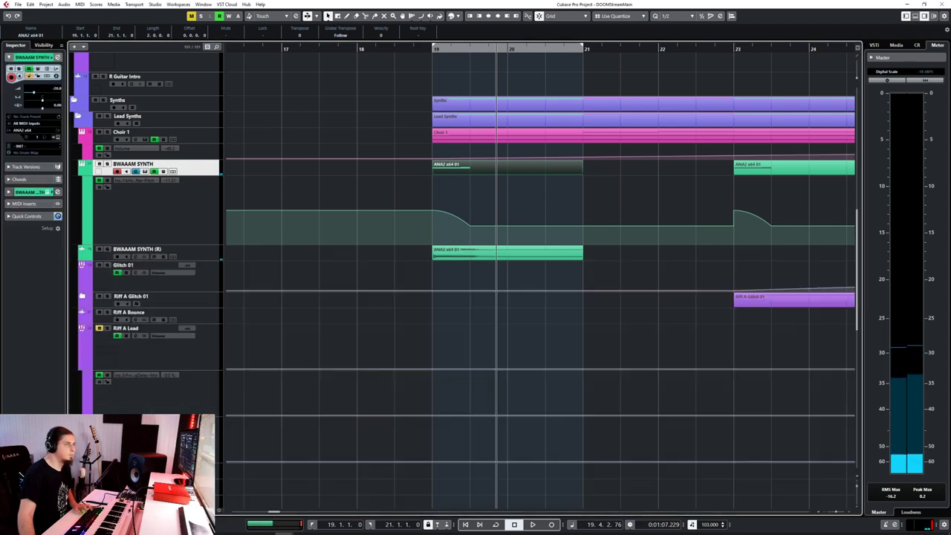
pyautogui.click(18, 4)
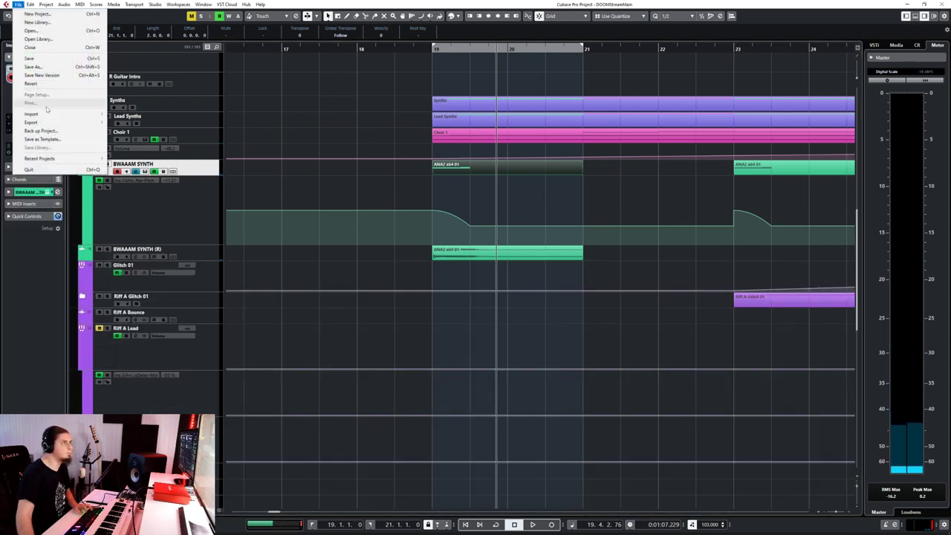
pyautogui.moveTo(30, 4)
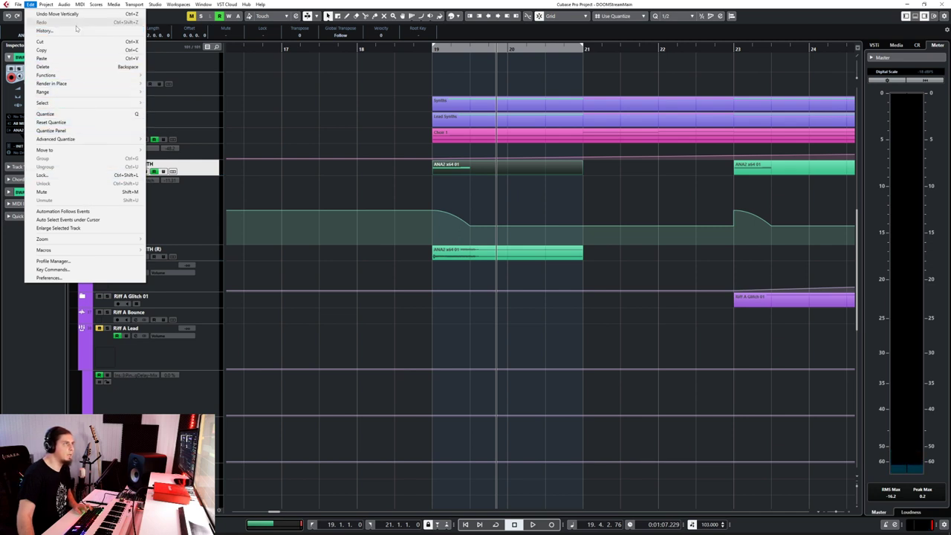
pyautogui.moveTo(79, 3)
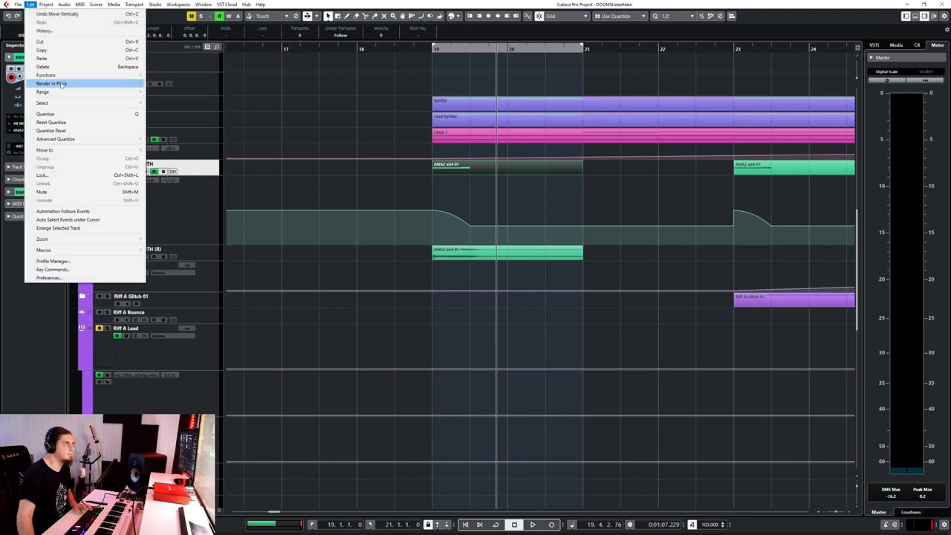
pyautogui.moveTo(63, 84)
pyautogui.click(178, 84)
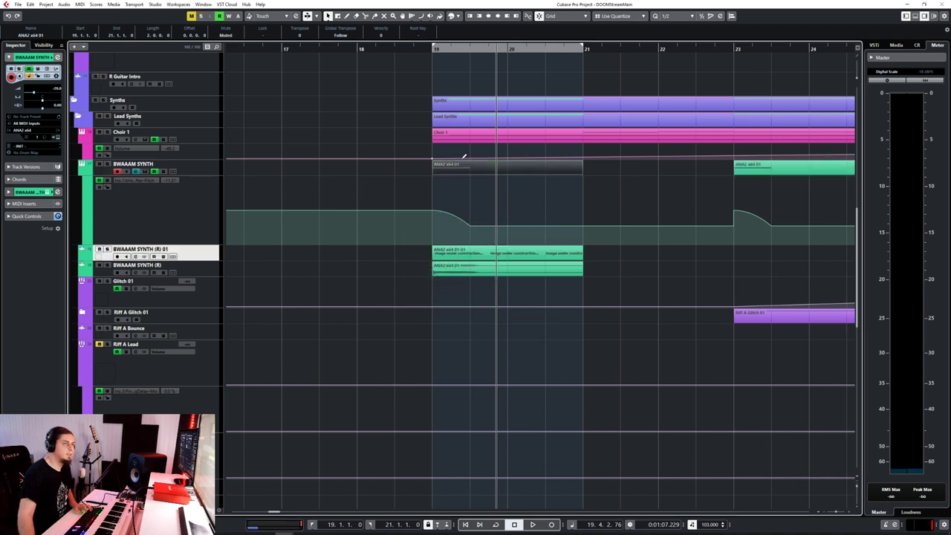
# Unmute the source BWAAAM SYNTH clip at bar 19 and move its note to C2 in the Key Editor
pyautogui.rightClick(465, 194)
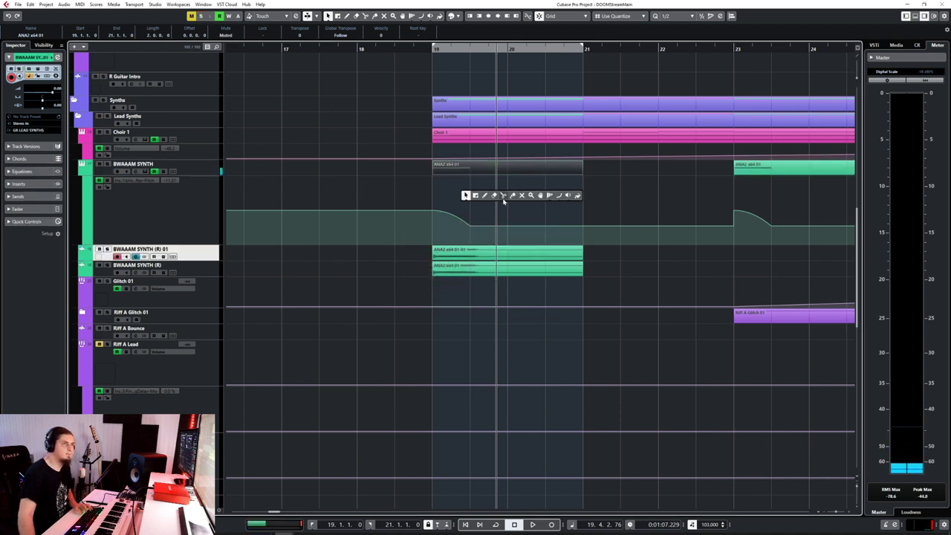
pyautogui.click(521, 195)
pyautogui.doubleClick(478, 171)
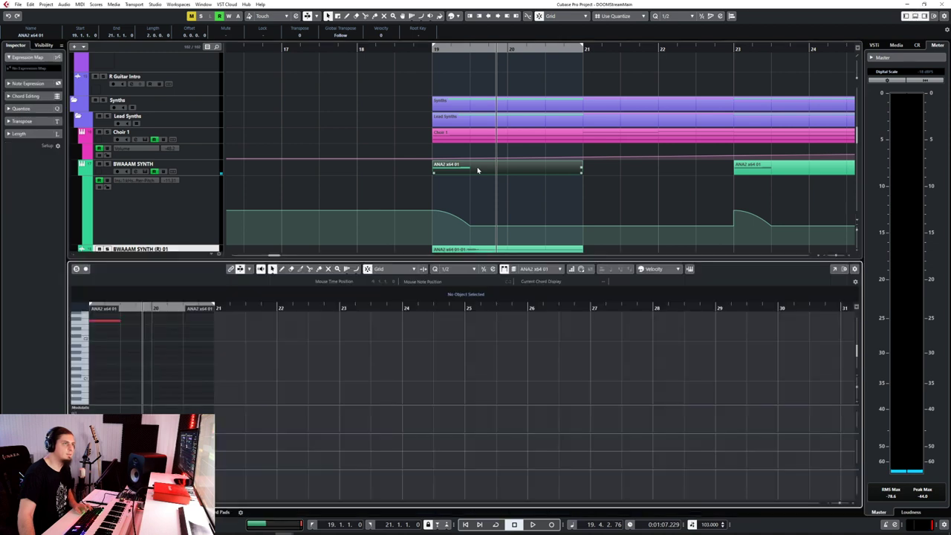
pyautogui.click(98, 321)
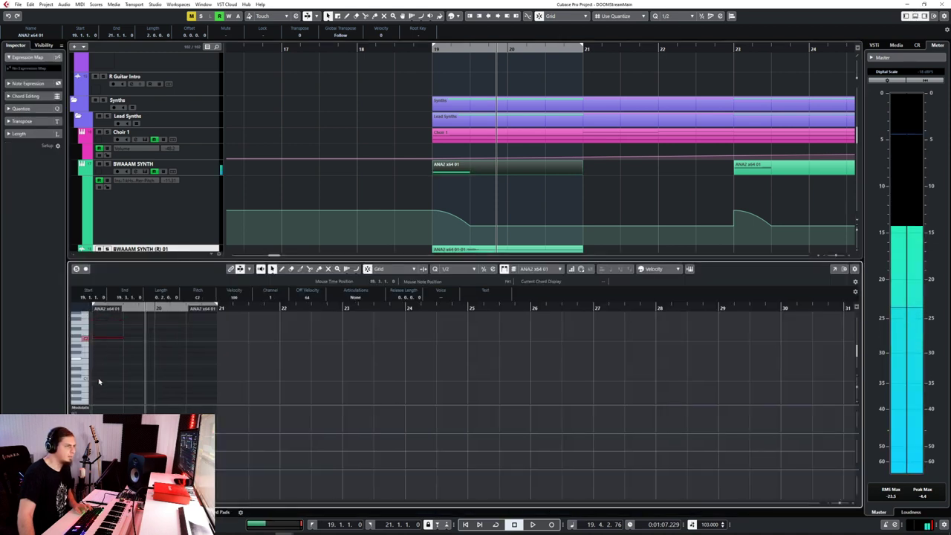
pyautogui.hotkey('ctrl', 'e')
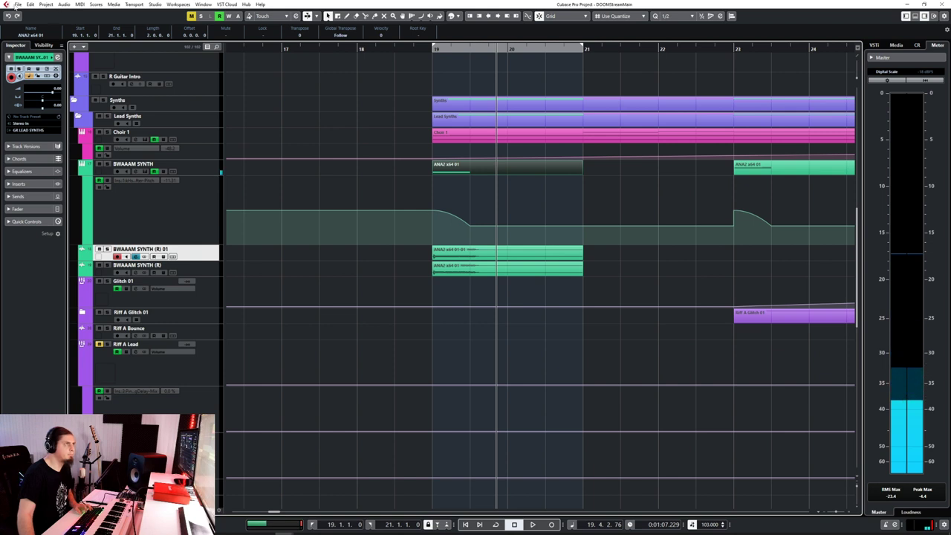
# Render the C2 version of the bar 19 clip in place with the current settings and mute the source BWAAAM SYNTH track
pyautogui.click(18, 4)
pyautogui.moveTo(31, 3)
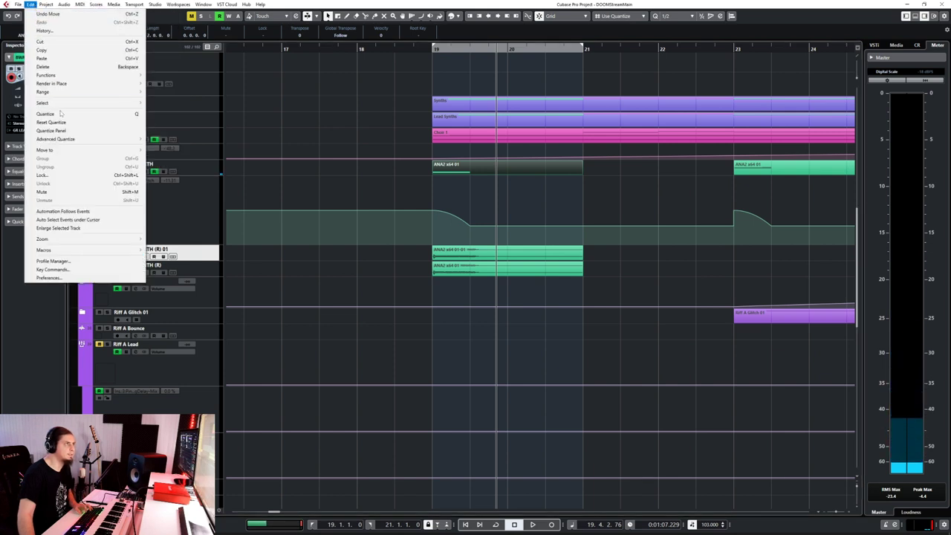
pyautogui.moveTo(67, 84)
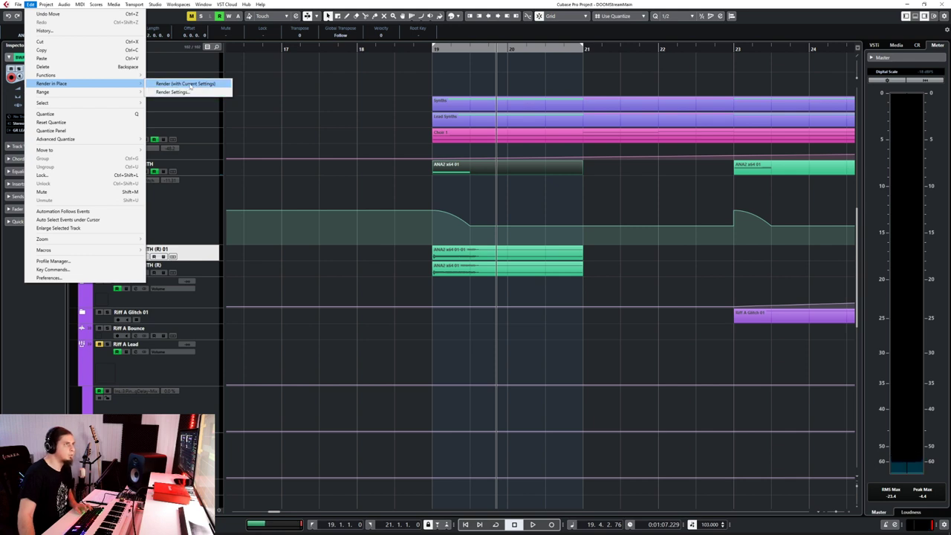
pyautogui.click(190, 85)
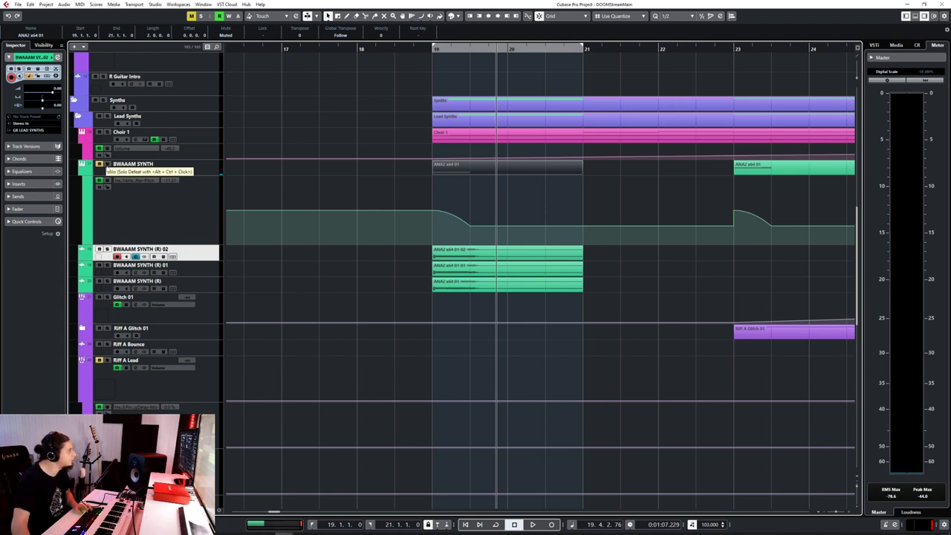
# Add a stereo group track named GR BWAAAM SYNTH, outside a folder and with its output set to GR LEAD SYNTHS
pyautogui.click(196, 167)
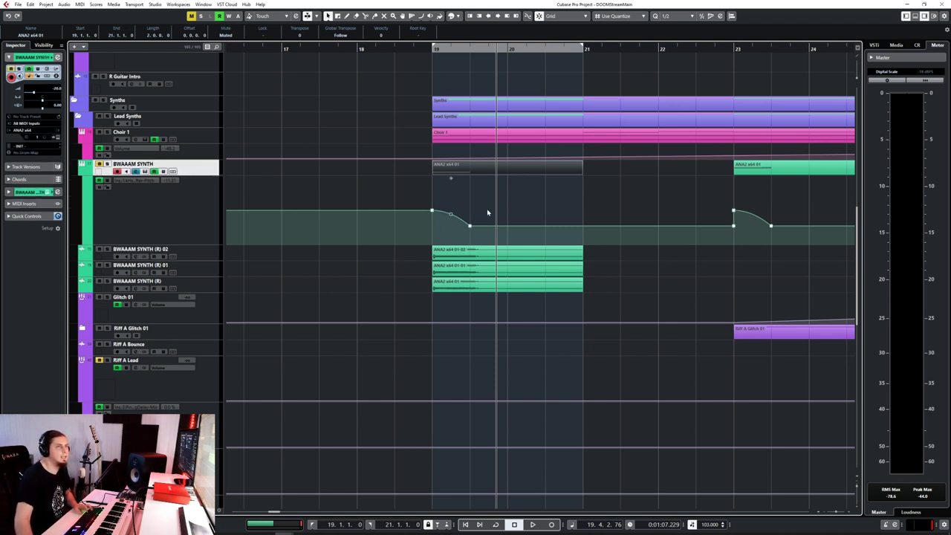
pyautogui.scroll(-2, 384, 245)
pyautogui.scroll(2, 227, 272)
pyautogui.click(197, 257)
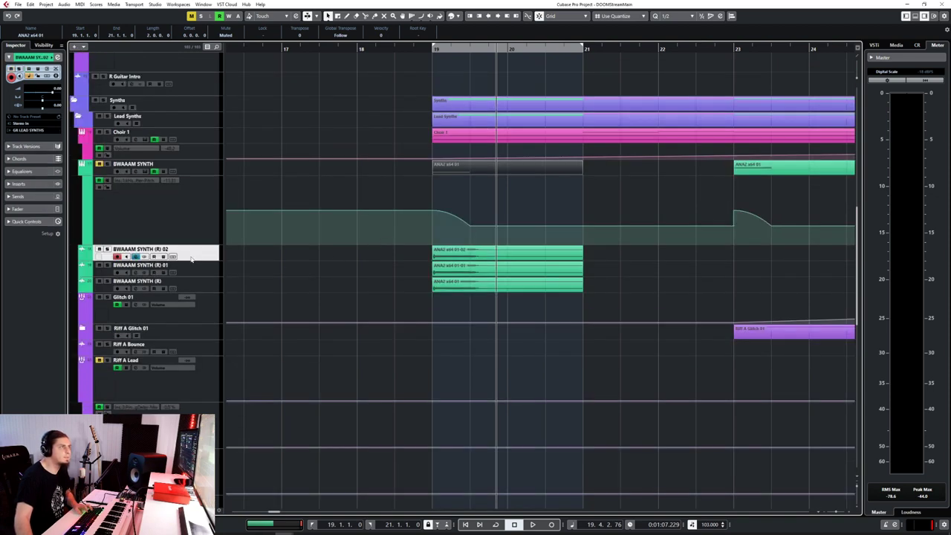
pyautogui.click(209, 265)
pyautogui.click(208, 286)
pyautogui.rightClick(198, 224)
pyautogui.moveTo(223, 229)
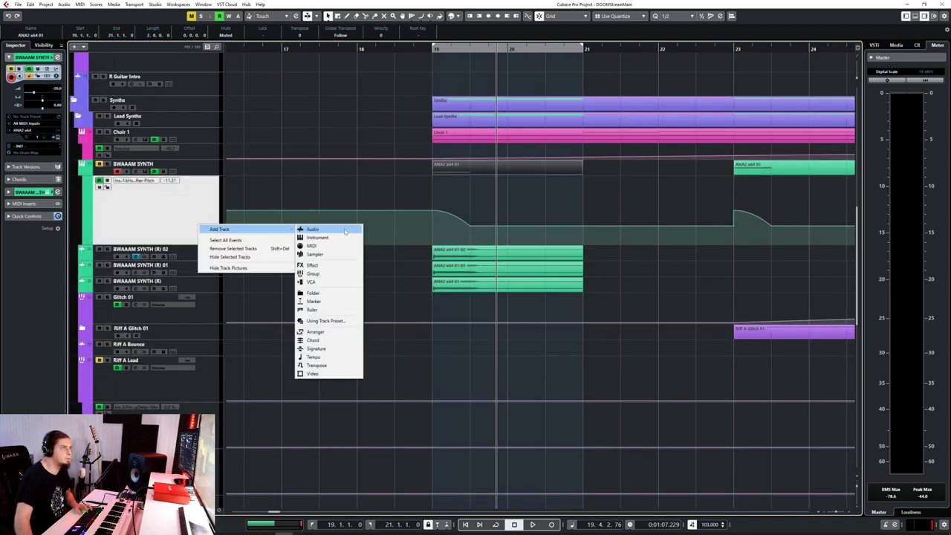
pyautogui.click(314, 273)
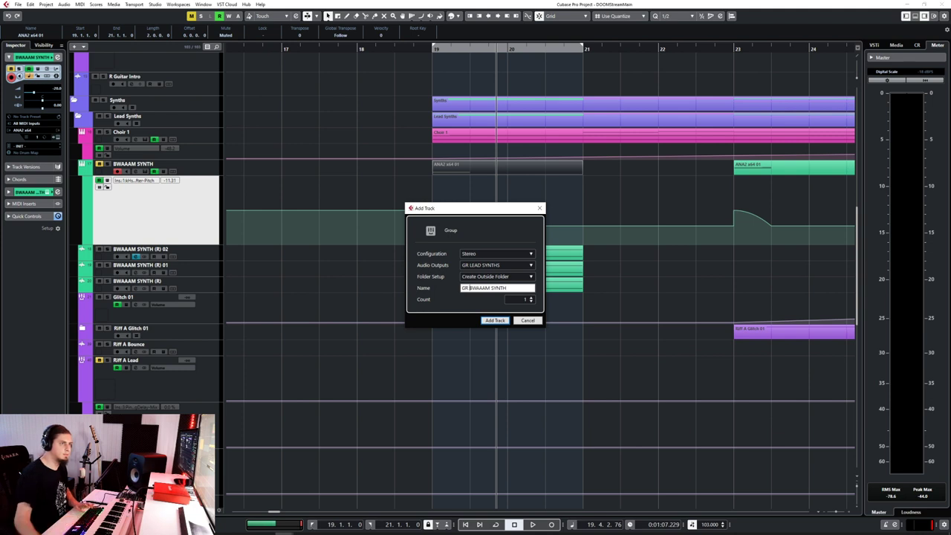
pyautogui.click(495, 320)
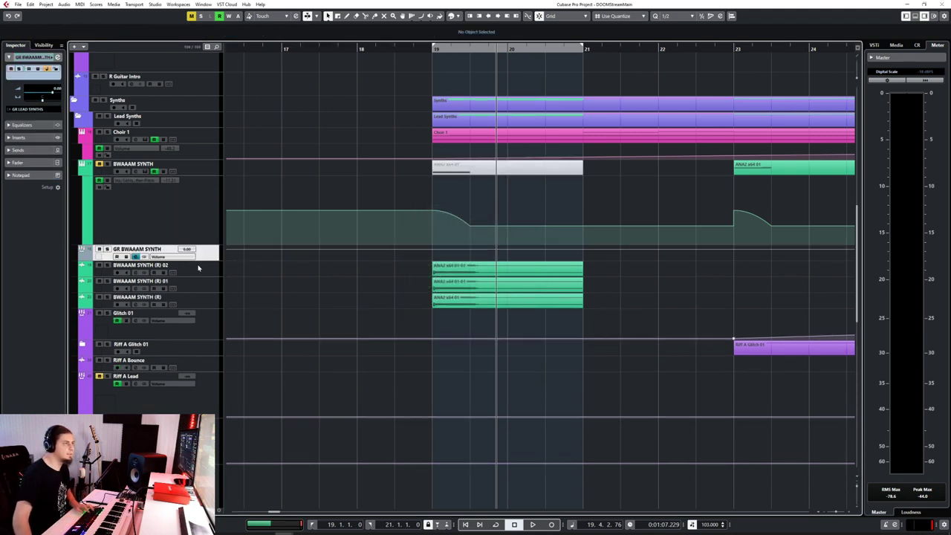
# Route the outputs of all three rendered BWAAAM SYNTH (R) tracks to the GR BWAAAM SYNTH group
pyautogui.click(199, 269)
pyautogui.keyDown('shift'); pyautogui.click(207, 297); pyautogui.keyUp('shift')
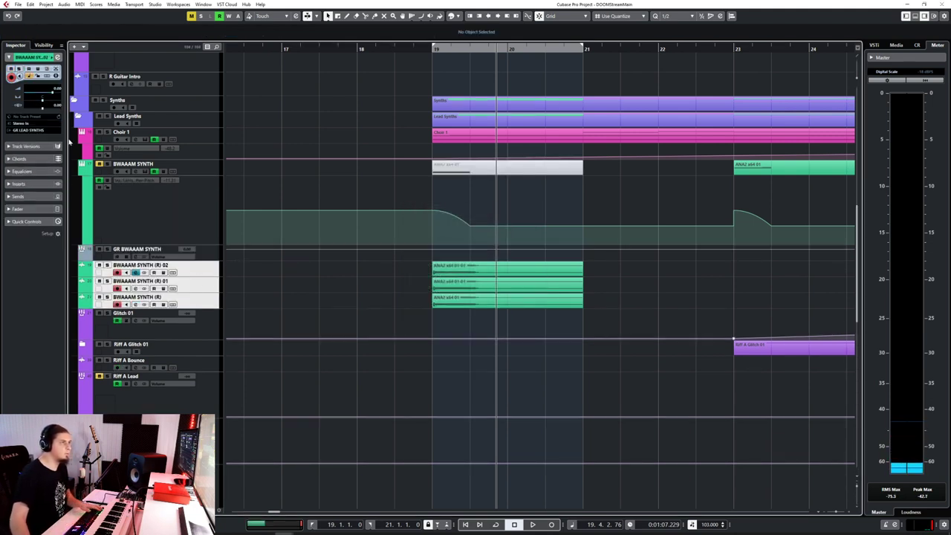
pyautogui.press('F3')
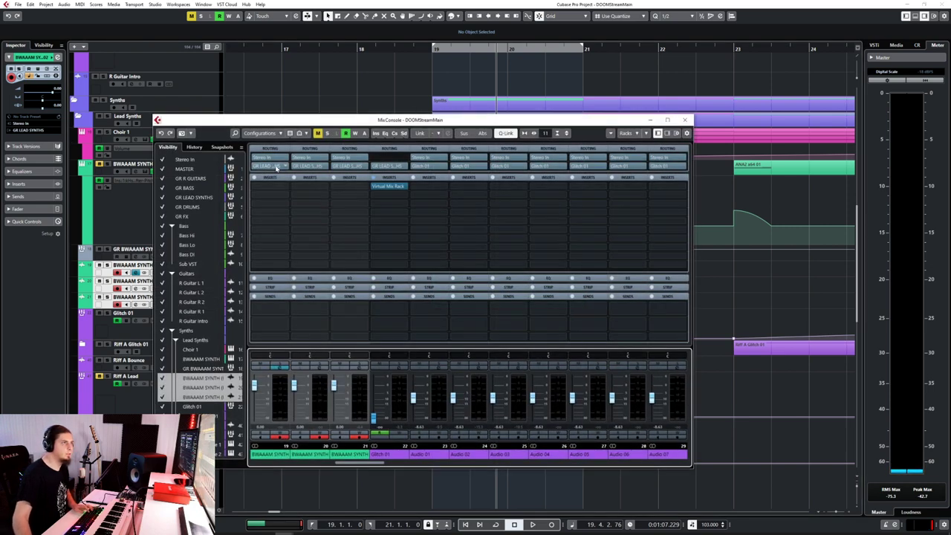
pyautogui.click(275, 167)
pyautogui.write('bwa')
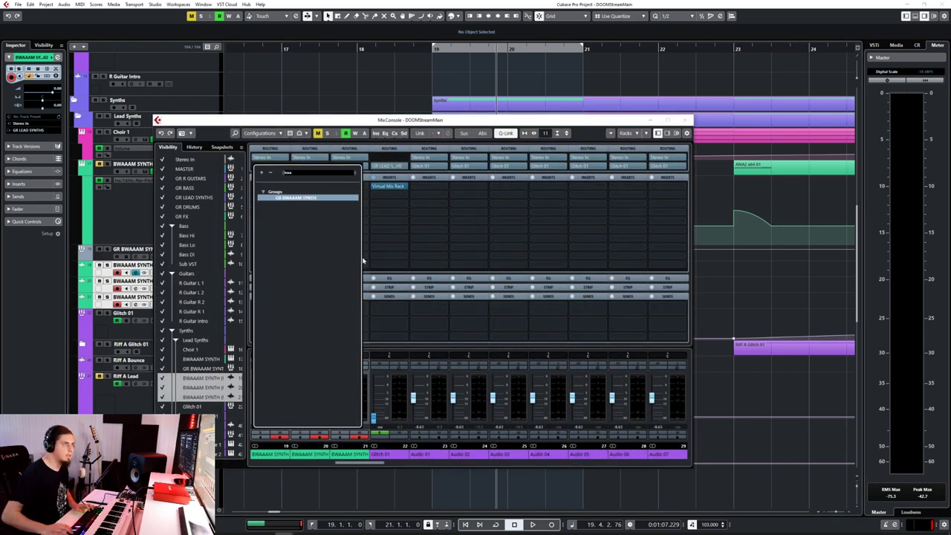
pyautogui.press('Return')
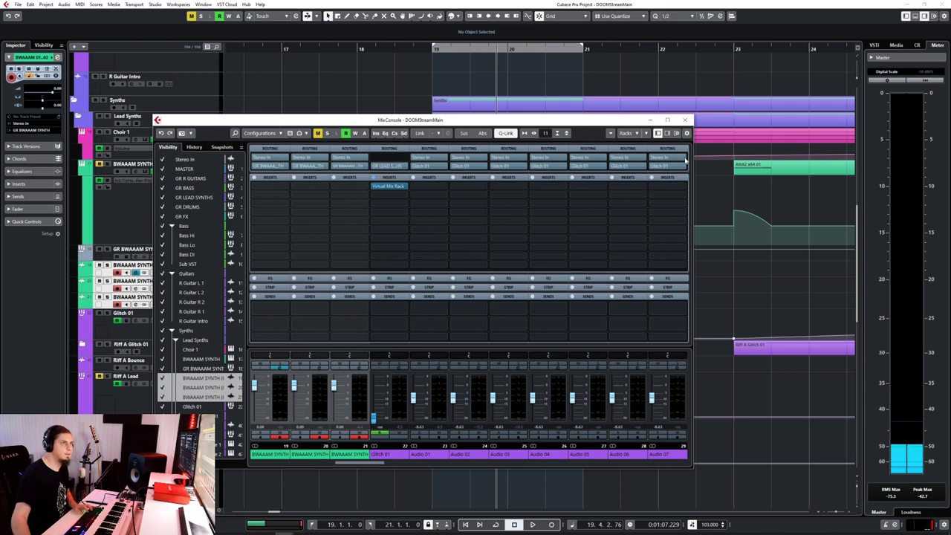
pyautogui.click(686, 120)
# Reorder the rendered tracks below the group as BWAAAM SYNTH (R), (R) 01 and (R) 02
pyautogui.click(227, 286)
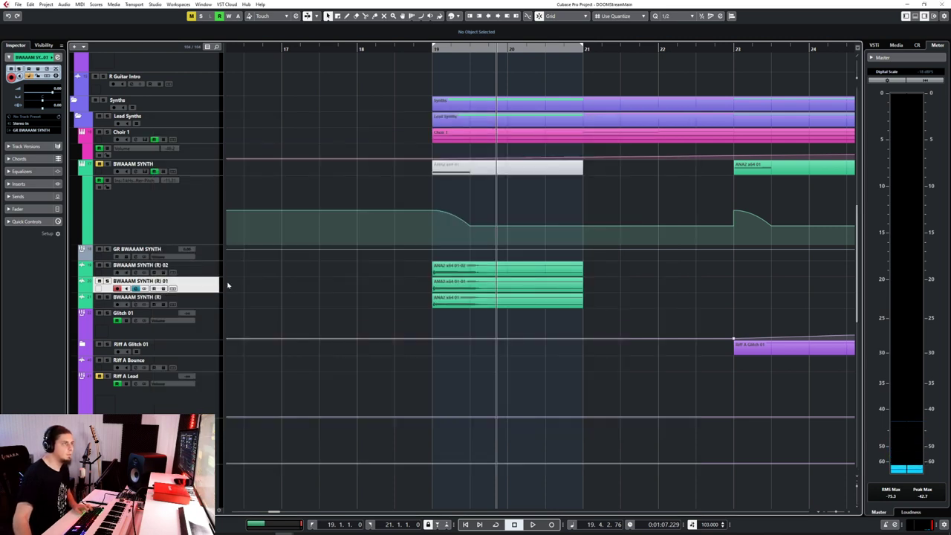
pyautogui.click(203, 272)
pyautogui.moveTo(194, 297)
pyautogui.mouseDown()
pyautogui.moveTo(192, 269)
pyautogui.moveTo(197, 282)
pyautogui.mouseUp()
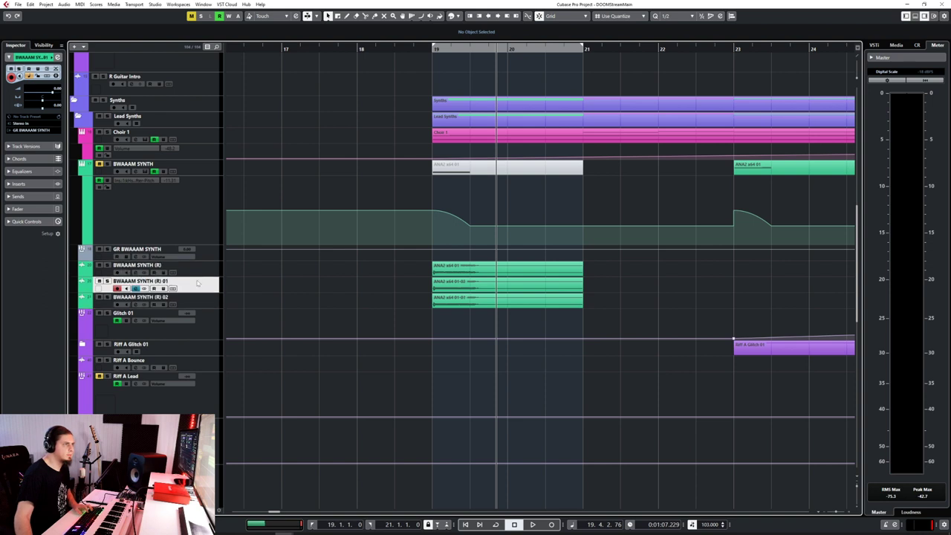
# Rename the BWAAAM SYNTH (R) 01 track BWAM SYNTH (R) Octa and the (R) 02 track BWAM SYNTH (R) 5th
pyautogui.doubleClick(147, 281)
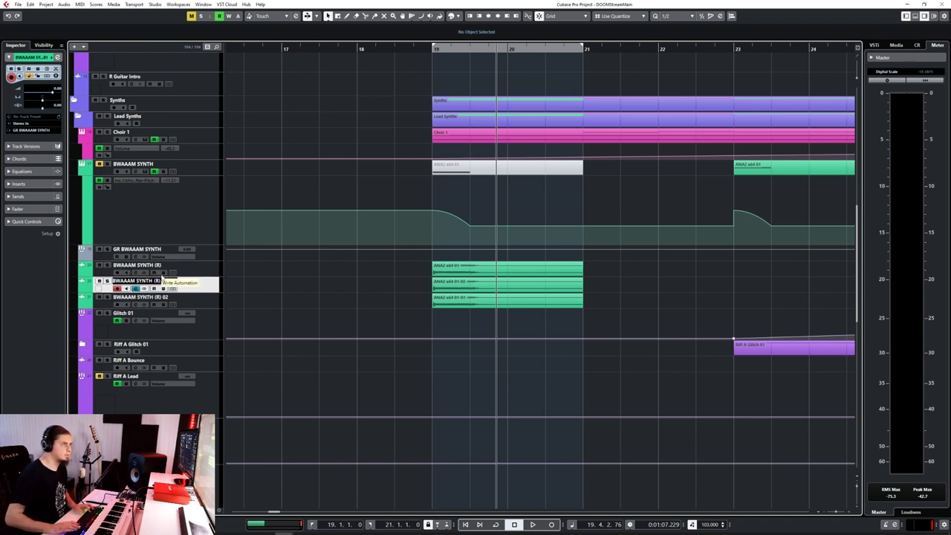
pyautogui.write('Octa')
pyautogui.press('Return')
pyautogui.doubleClick(145, 280)
pyautogui.press('Return')
pyautogui.doubleClick(145, 297)
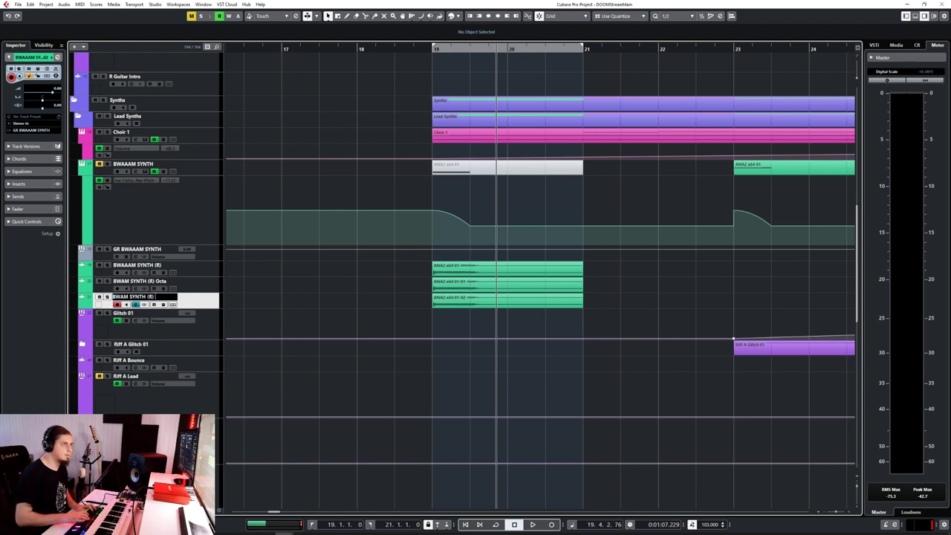
pyautogui.write('BWAM SYNTH (R) 5th')
pyautogui.press('Return')
# Set the BWAM SYNTH (R) Octa track's volume to -12 dB and place the playback cursor at bar 18
pyautogui.click(479, 282)
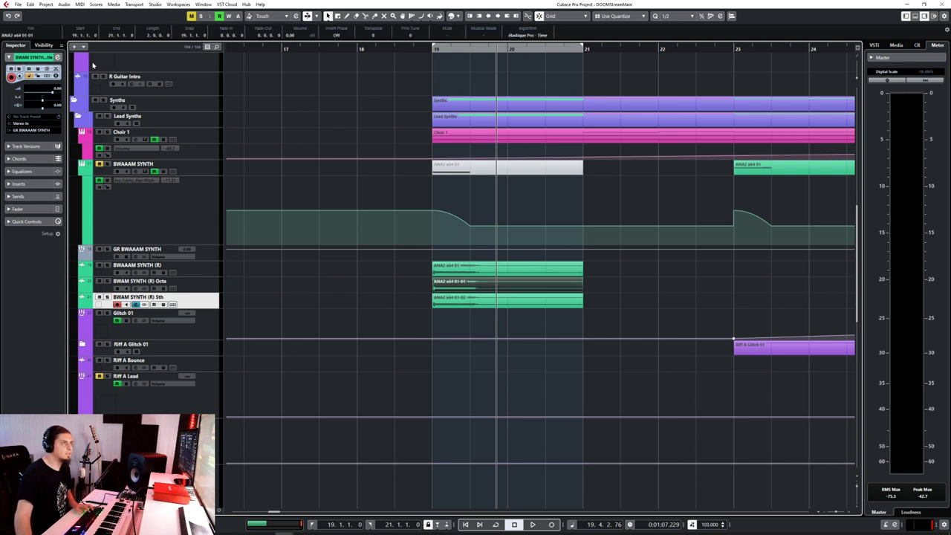
pyautogui.press('Up')
pyautogui.click(55, 89)
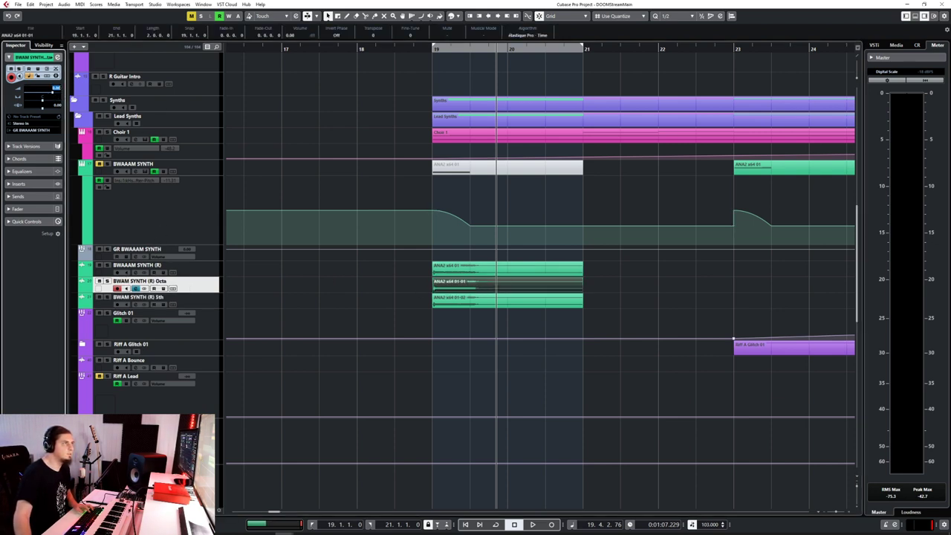
pyautogui.click(350, 49)
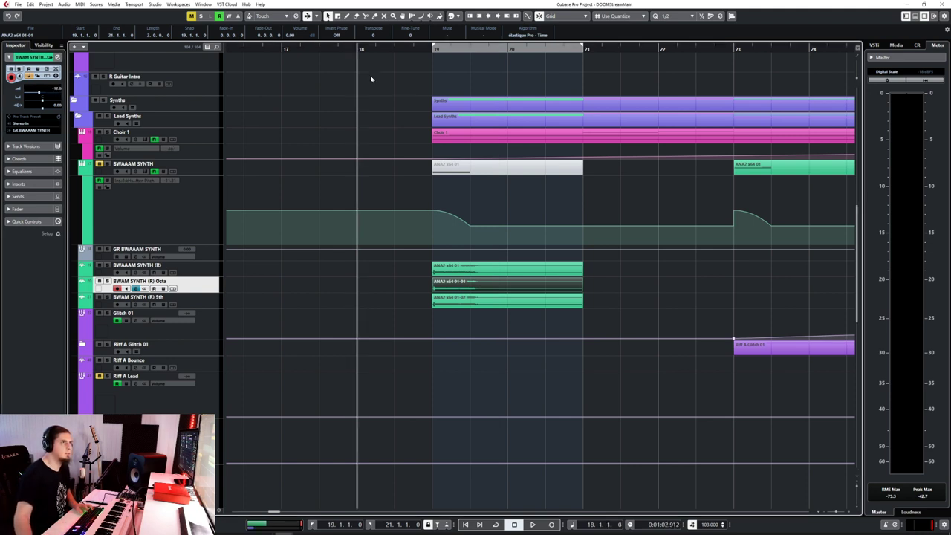
# Lower the volume of the three rendered synth tracks together, bringing BWAAAM SYNTH (R) to about -7.69 dB
pyautogui.click(199, 274)
pyautogui.keyDown('shift'); pyautogui.click(199, 301); pyautogui.keyUp('shift')
pyautogui.press('F3')
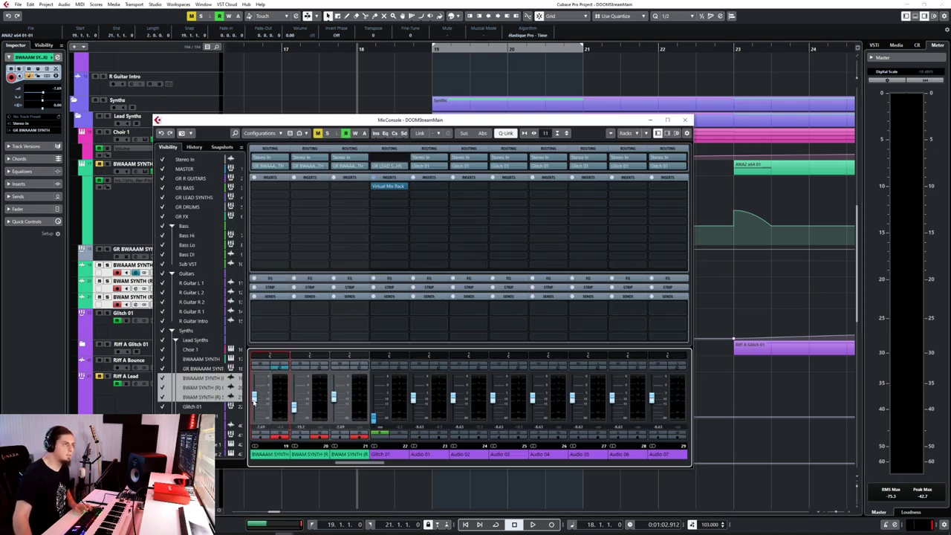
# Play the layered synth hit from bar 18 with the GR BWAAAM SYNTH group track selected
pyautogui.press('space')
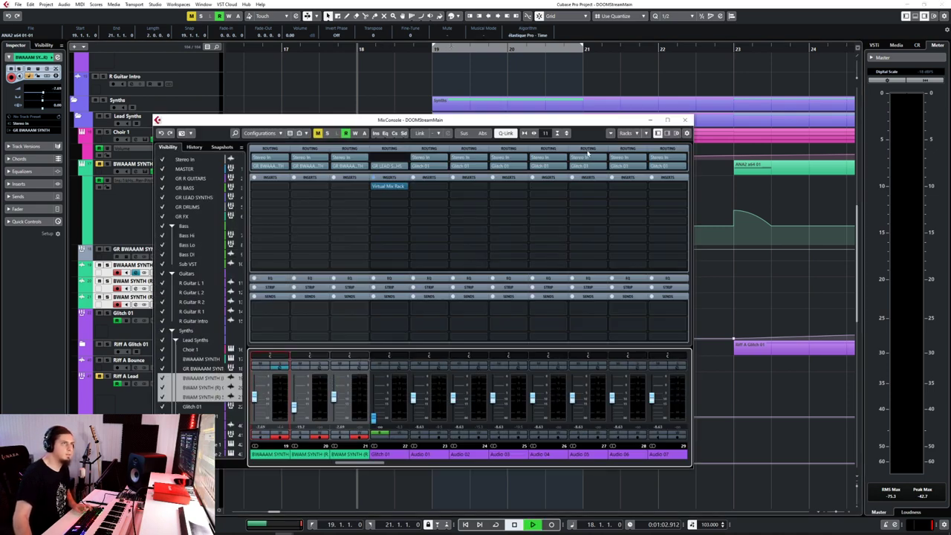
pyautogui.click(684, 120)
pyautogui.press('Up')
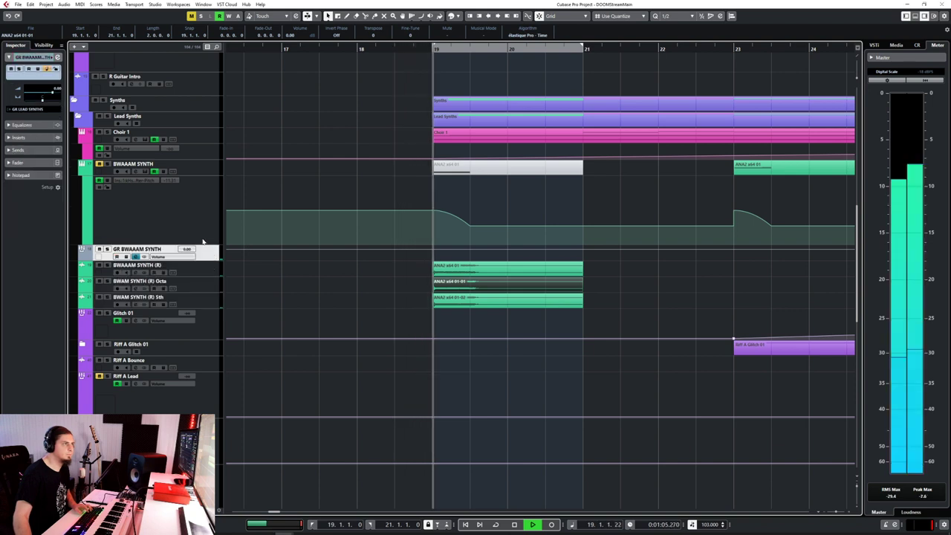
pyautogui.press('space')
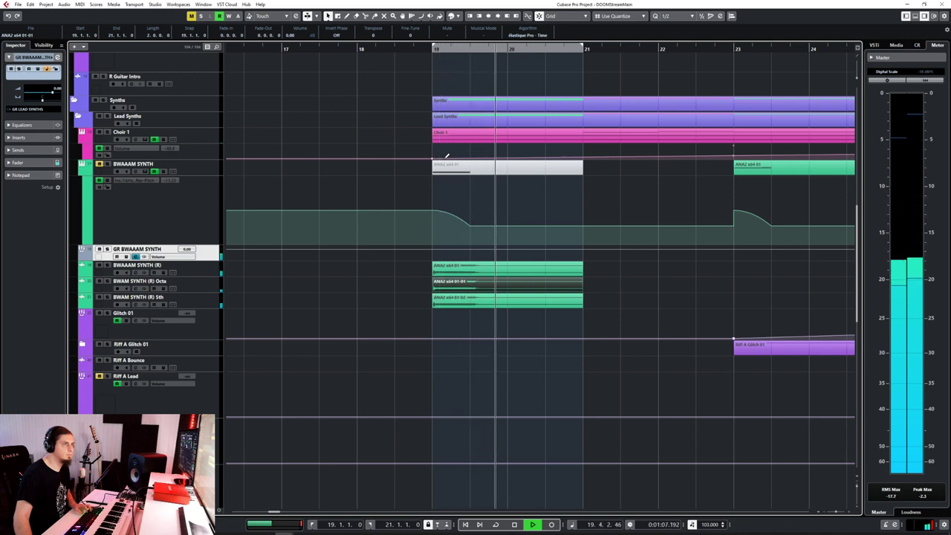
# Stop playback and draw a curved volume fade-out on the GR BWAAAM SYNTH group from bar 19 to bar 19.3, ending in silence
pyautogui.press('space')
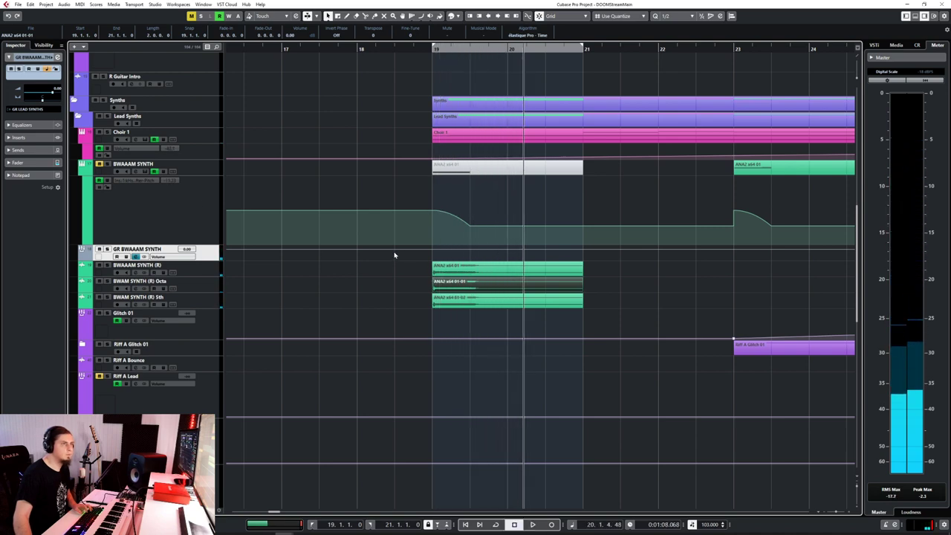
pyautogui.click(432, 251)
pyautogui.moveTo(438, 254); pyautogui.dragTo(469, 266)
pyautogui.click(450, 257)
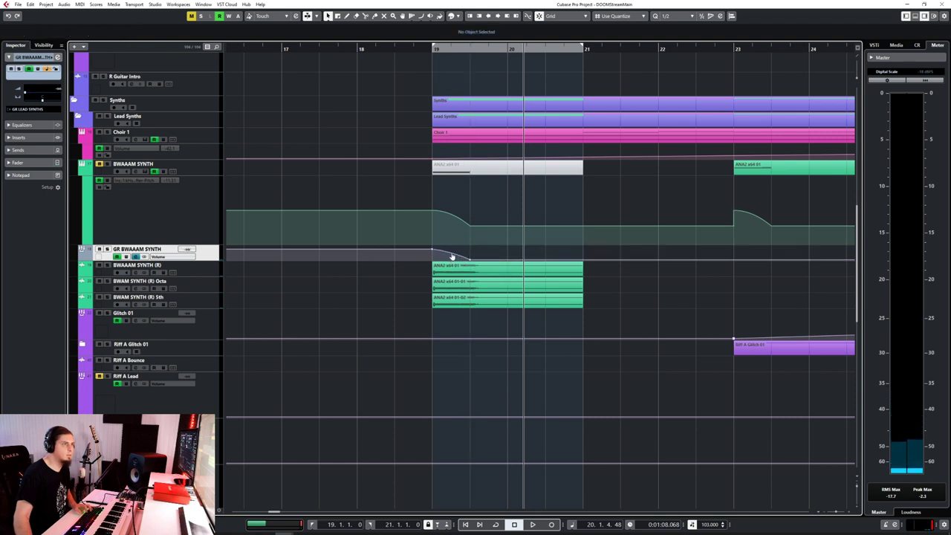
pyautogui.press('space')
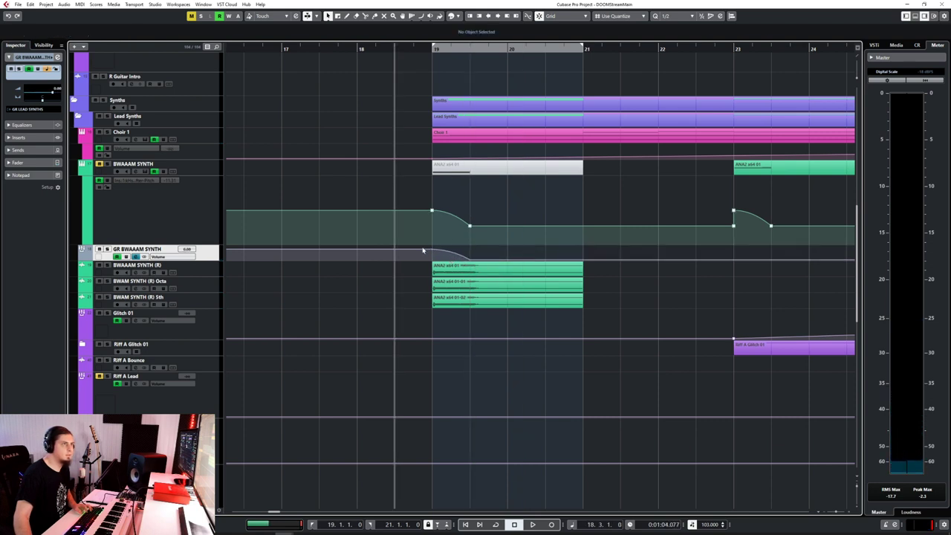
# Drop the GR BWAAAM SYNTH volume automation to silence right up to bar 19 and play the faded hit
pyautogui.moveTo(421, 253); pyautogui.dragTo(436, 265)
pyautogui.scroll(5, 476, 284)
pyautogui.scroll(-3, 476, 284)
pyautogui.press('space')
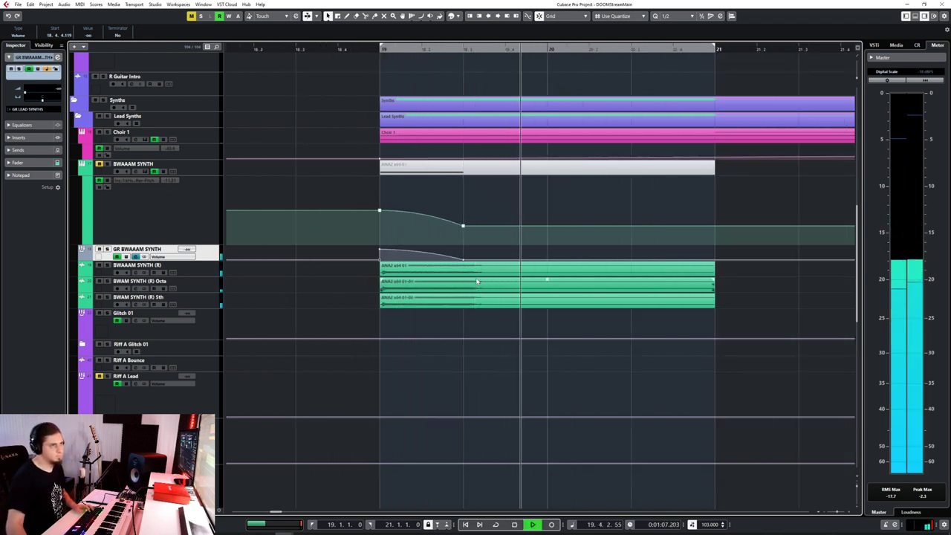
pyautogui.scroll(-3, 409, 312)
pyautogui.press('space')
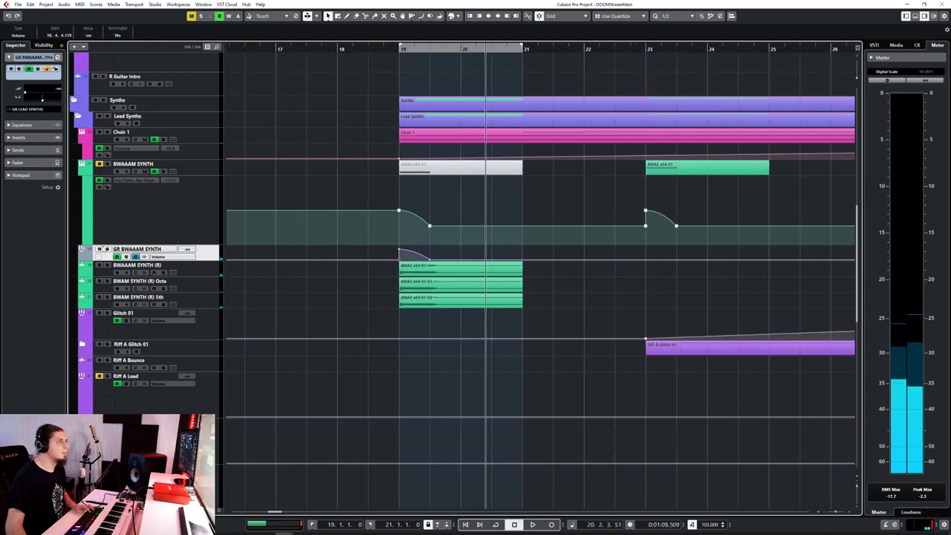
# Insert the Wider plug-in on the GR BWAAAM SYNTH group channel and set its width to 118%
pyautogui.press('F3')
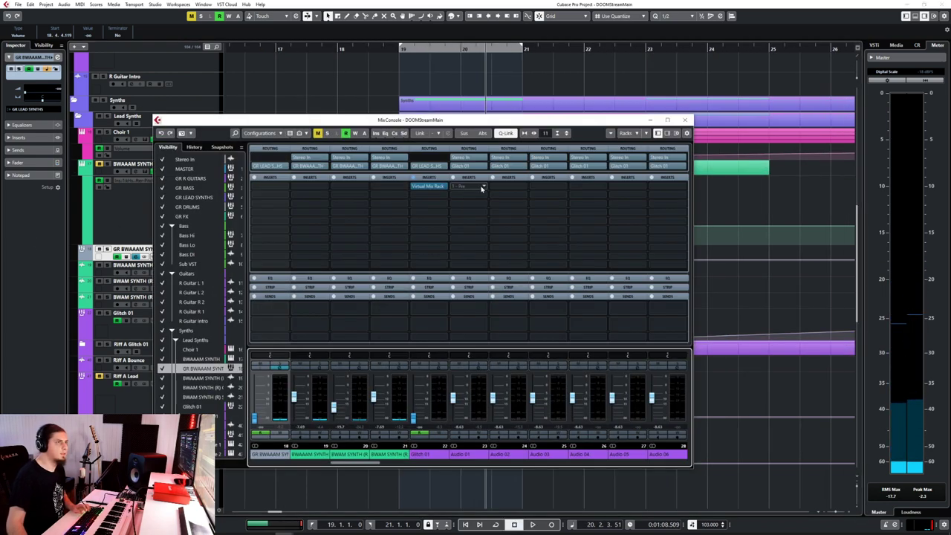
pyautogui.click(264, 187)
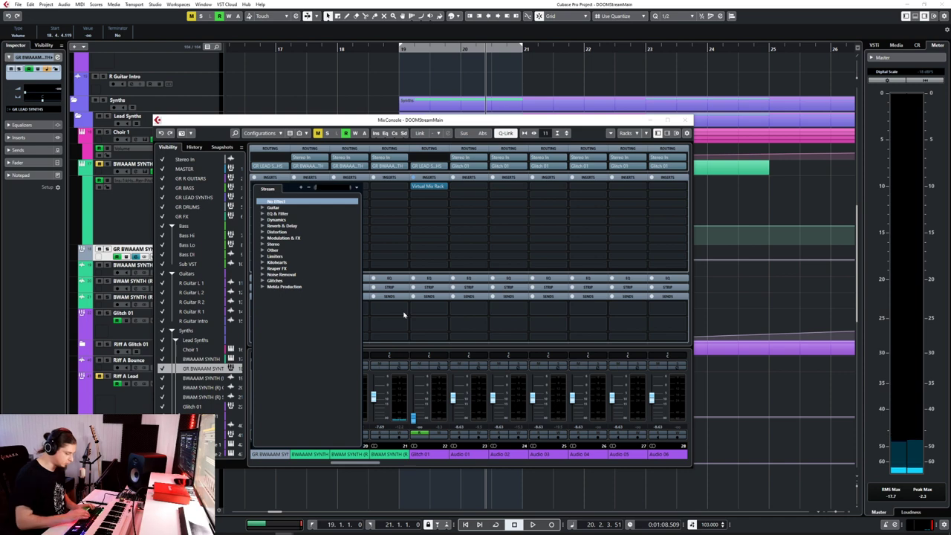
pyautogui.write('wider')
pyautogui.press('Return')
pyautogui.moveTo(545, 274); pyautogui.dragTo(562, 285)
pyautogui.click(366, 44)
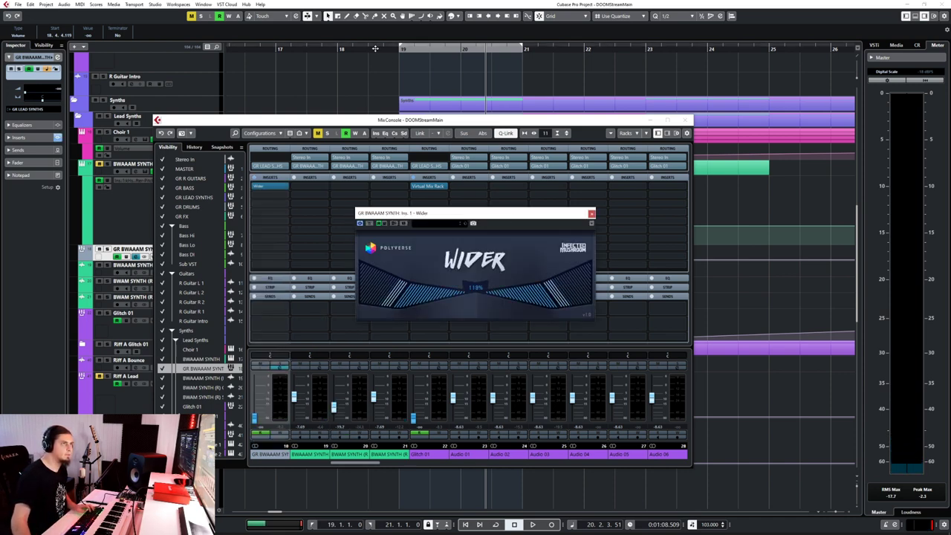
pyautogui.press('F3')
# Play the widened hit at bar 19 in the mix, close the plug-in window, and replay it with the GR BWAAAM SYNTH group soloed
pyautogui.press('space')
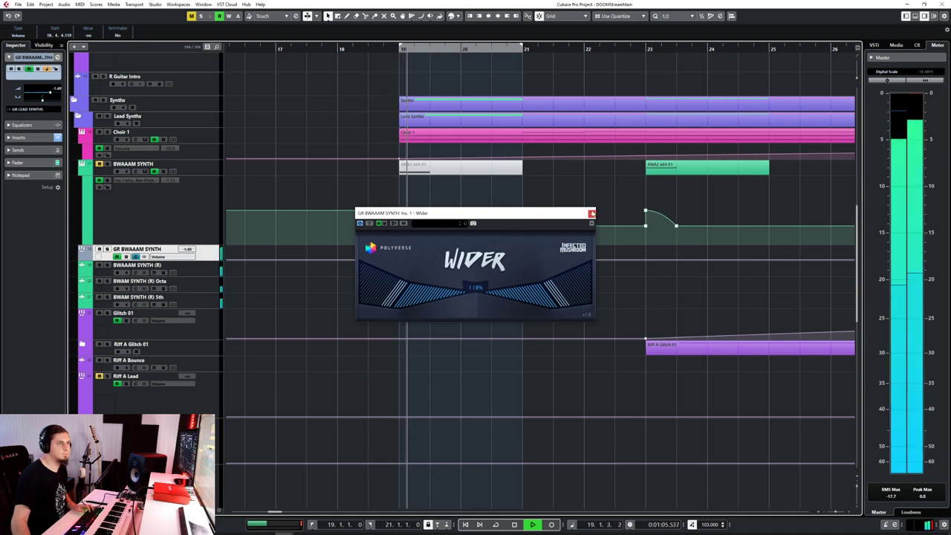
pyautogui.click(591, 213)
pyautogui.press('s')
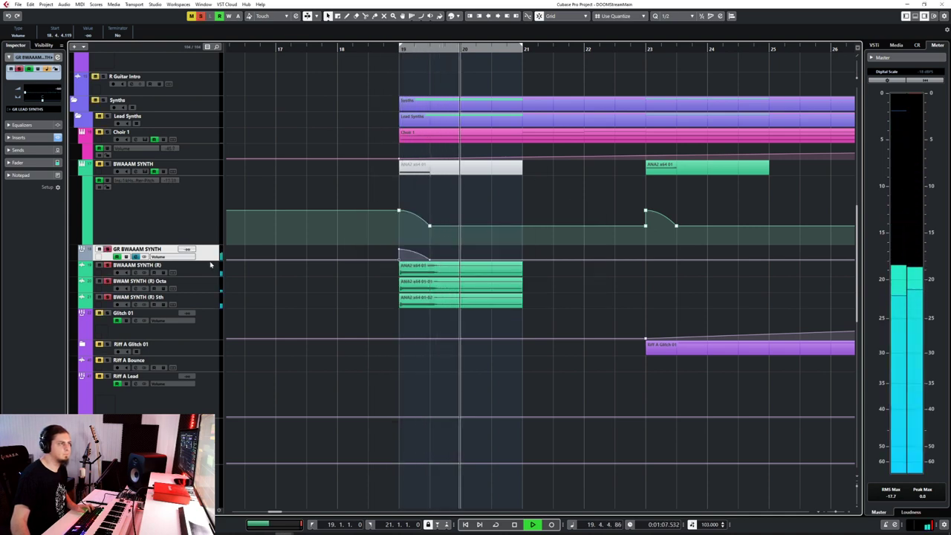
pyautogui.click(401, 48)
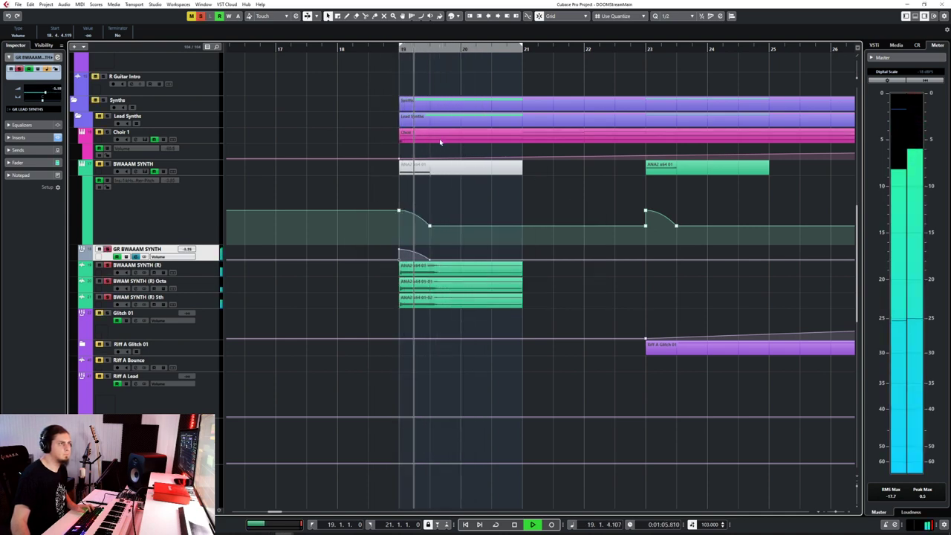
pyautogui.press('space')
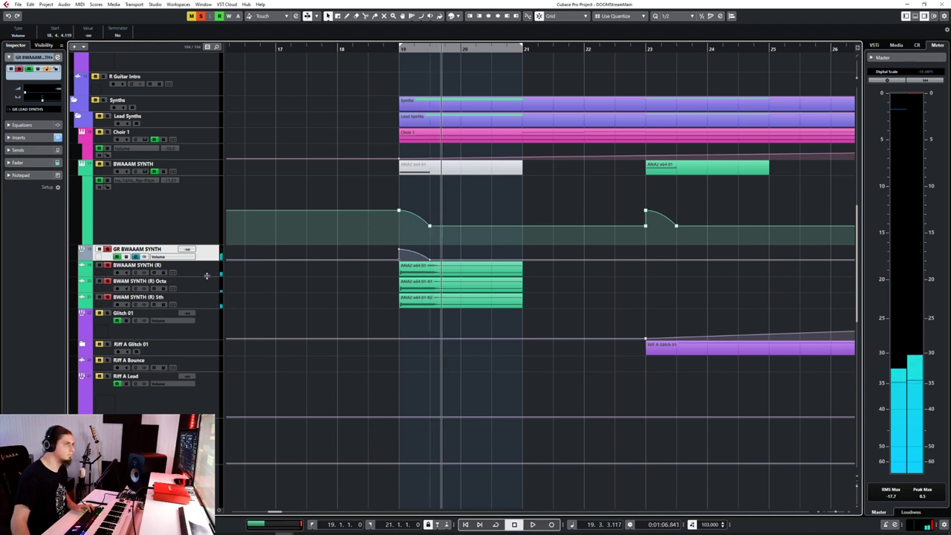
# Raise the end point of the GR BWAAAM SYNTH volume fade at bar 19.3 to -34.4 dB with the solo off
pyautogui.click(210, 274)
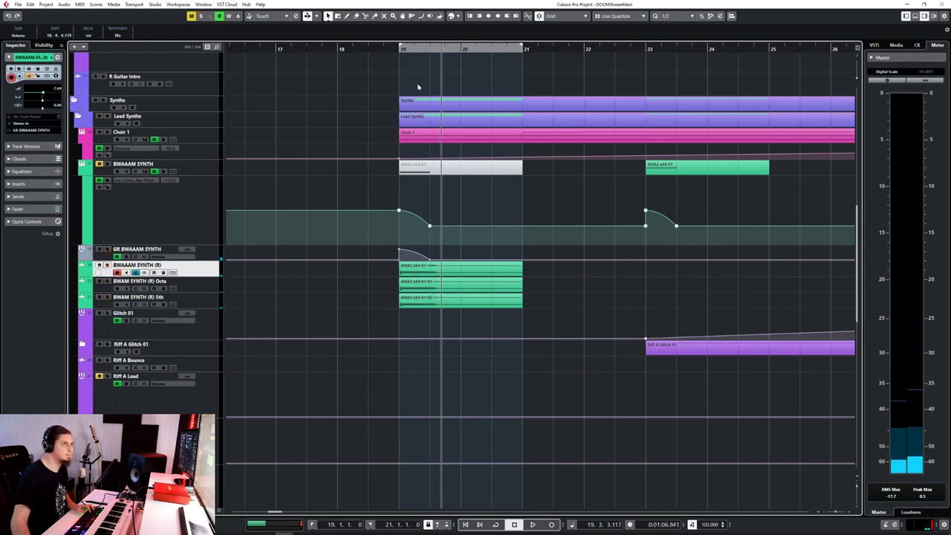
pyautogui.click(430, 265)
pyautogui.moveTo(431, 266); pyautogui.dragTo(430, 261)
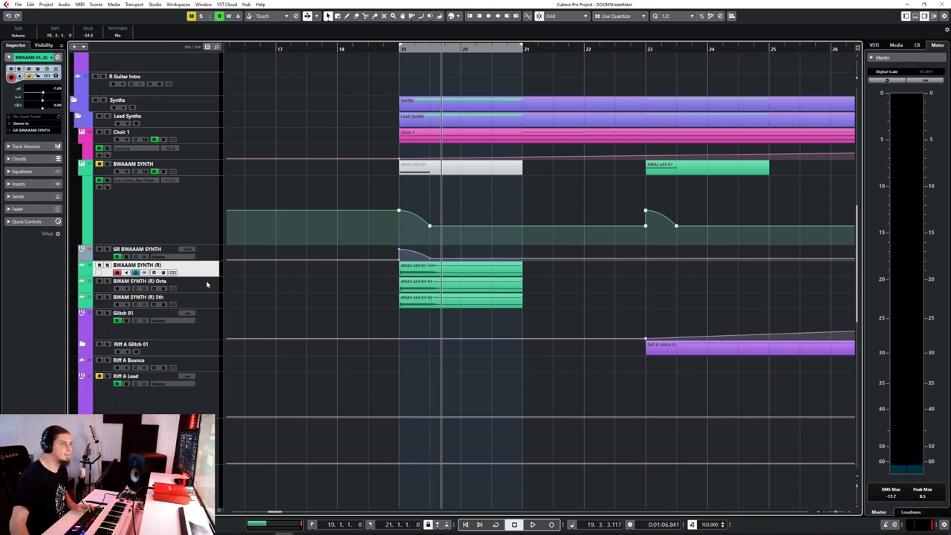
# Reduce the Wider width on the GR BWAAAM SYNTH group channel to 41% and close the mixer
pyautogui.click(211, 251)
pyautogui.press('F3')
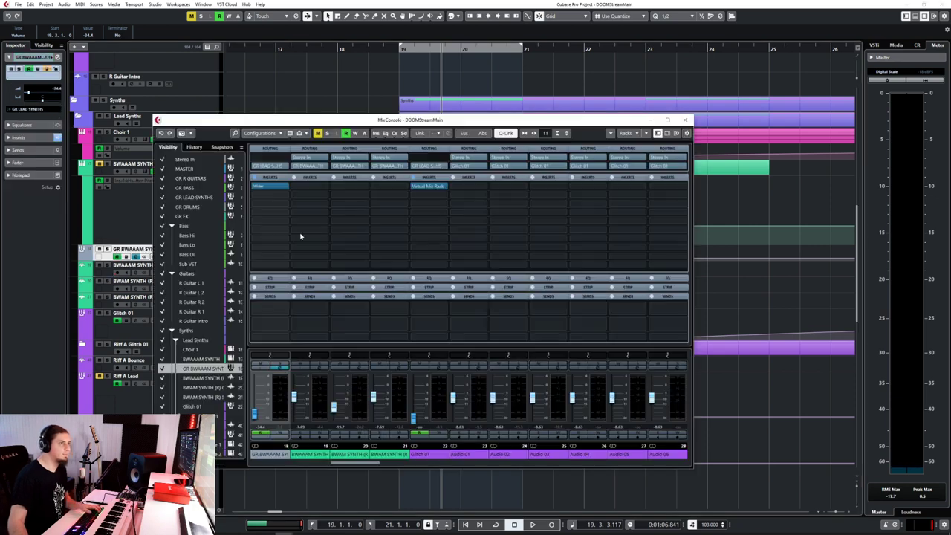
pyautogui.click(267, 186)
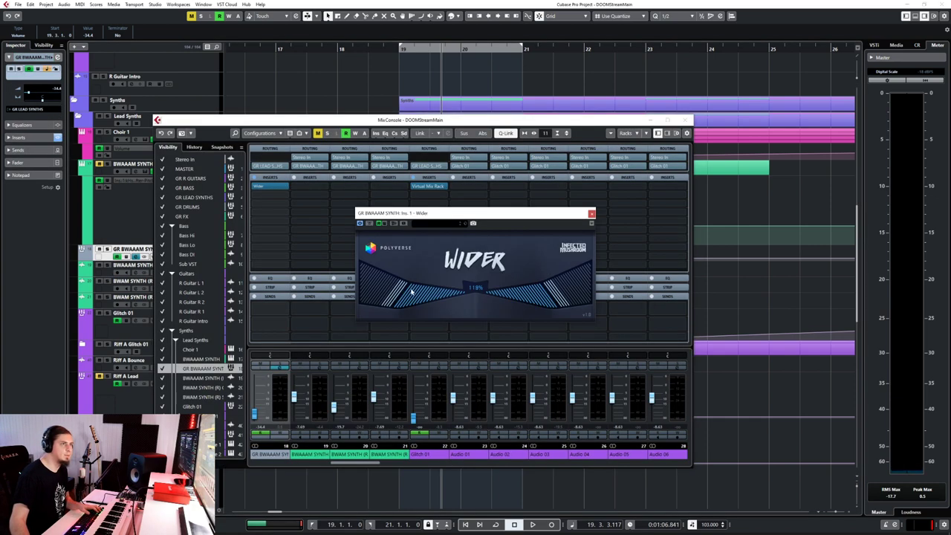
pyautogui.moveTo(412, 291); pyautogui.dragTo(484, 316)
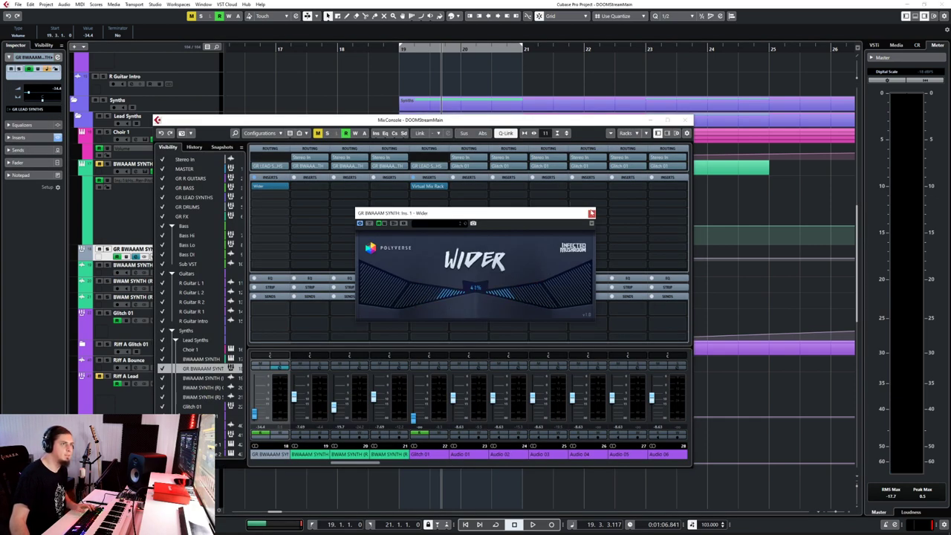
pyautogui.click(591, 213)
pyautogui.moveTo(270, 189)
pyautogui.mouseDown()
pyautogui.moveTo(285, 207)
pyautogui.moveTo(269, 186)
pyautogui.mouseUp()
pyautogui.click(684, 120)
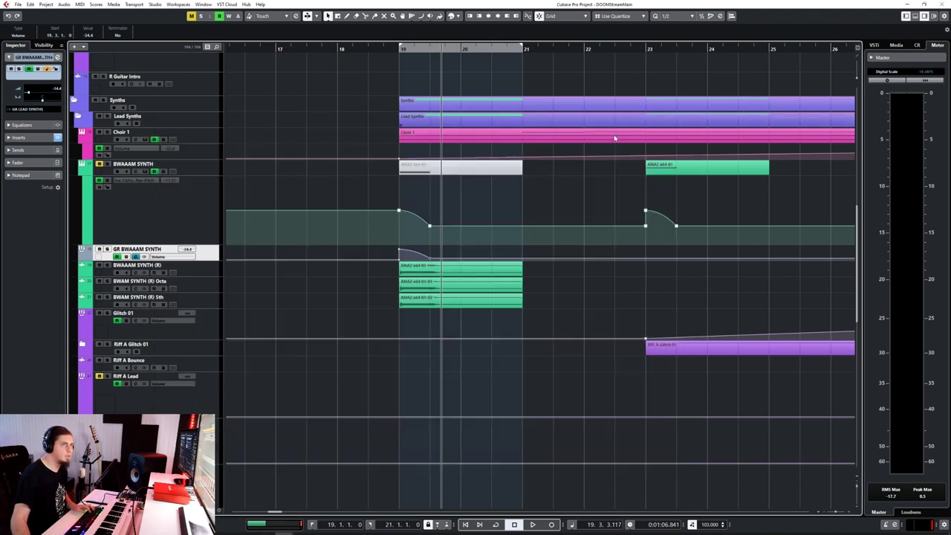
# Set the BWAM SYNTH (R) 5th track's volume to -14.5 dB and play the hit from just before bar 19
pyautogui.click(208, 276)
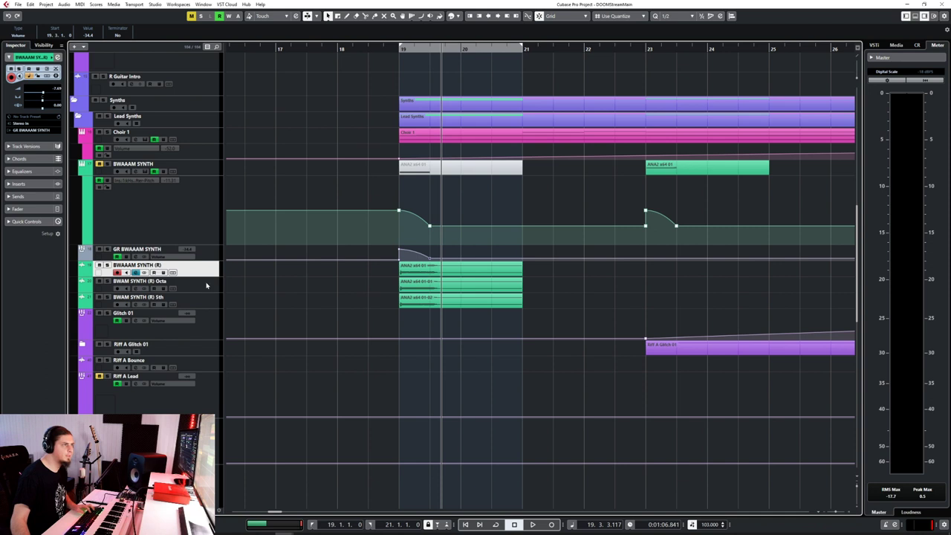
pyautogui.click(200, 284)
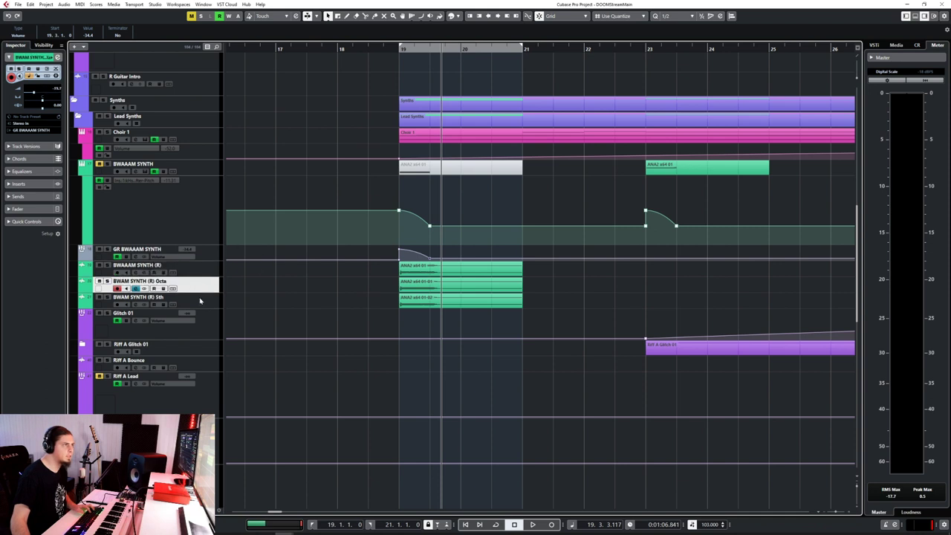
pyautogui.click(199, 300)
pyautogui.moveTo(40, 94); pyautogui.dragTo(39, 101)
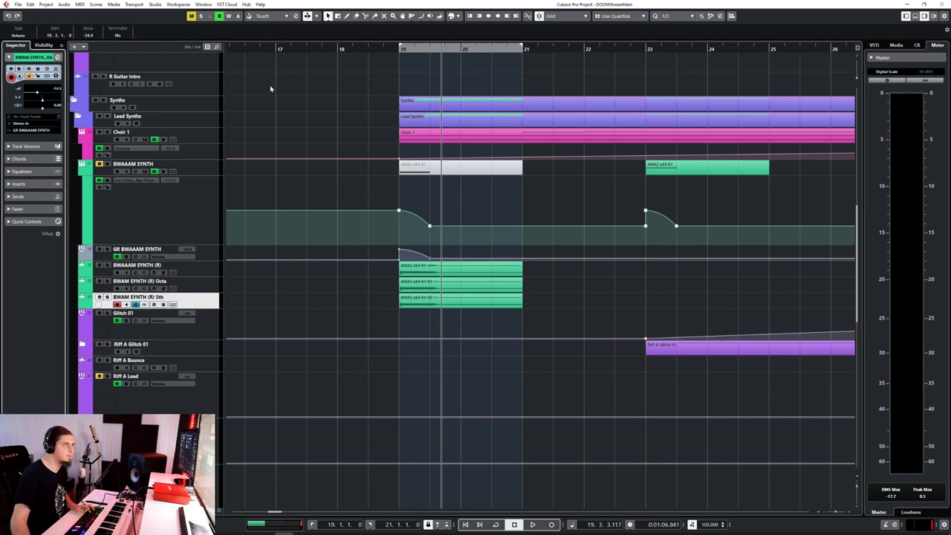
pyautogui.click(364, 49)
pyautogui.press('space')
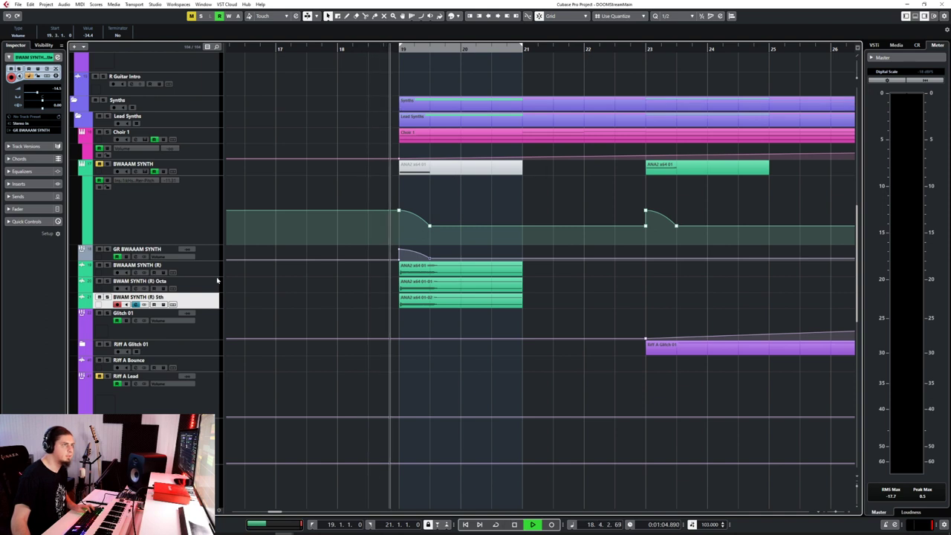
pyautogui.click(358, 273)
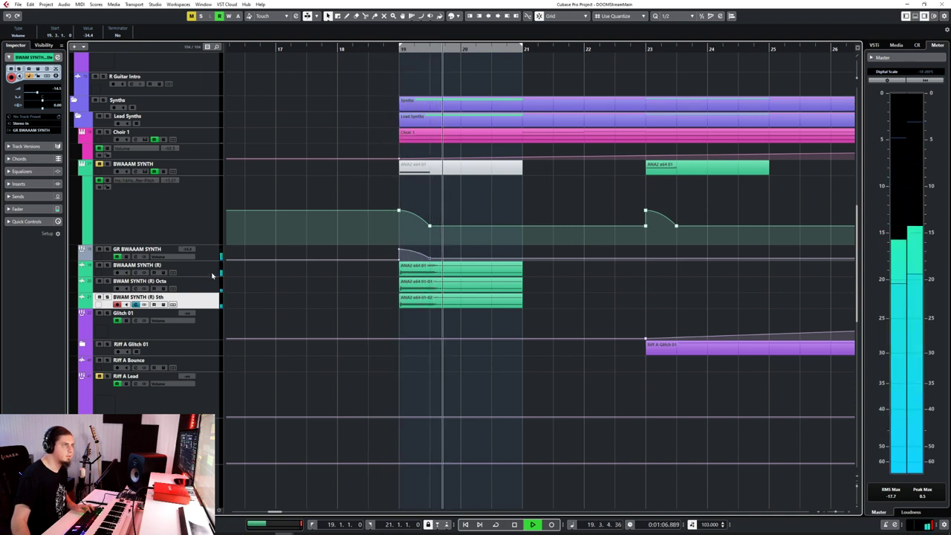
# Stop playback and copy the three rendered synth events from bar 19 to bar 23 on their own tracks
pyautogui.click(636, 287)
pyautogui.press('space')
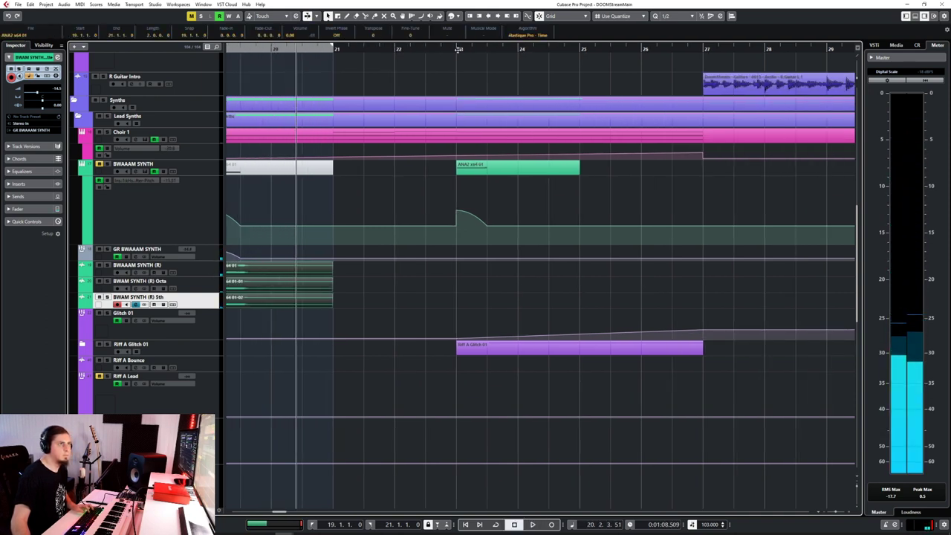
pyautogui.click(199, 275)
pyautogui.hotkey('ctrl', 'v')
# Set the Crunchy String events on the Impact 01 track at bars 19 and 23 to -10.54 dB and play from bar 18
pyautogui.scroll(10, 485, 323)
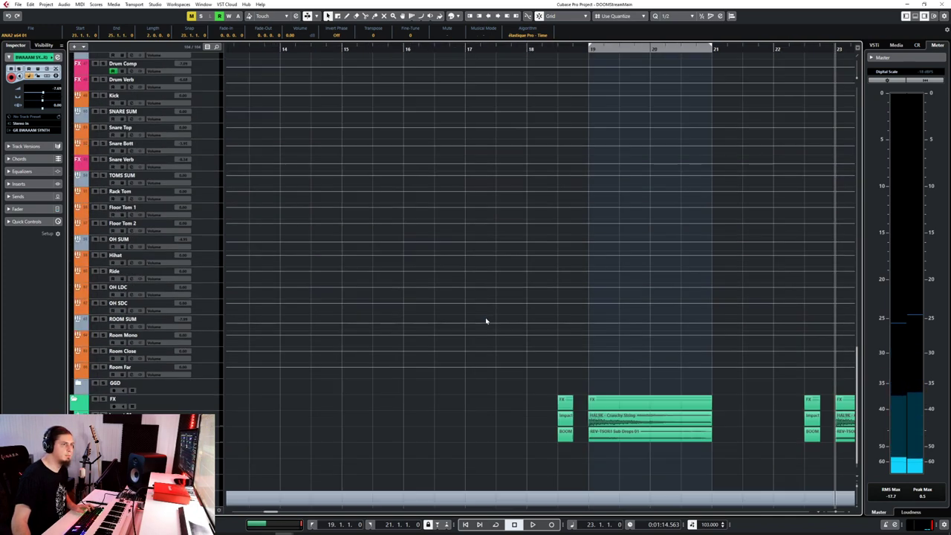
pyautogui.scroll(-1, 498, 321)
pyautogui.scroll(3, 534, 335)
pyautogui.scroll(-8, 578, 346)
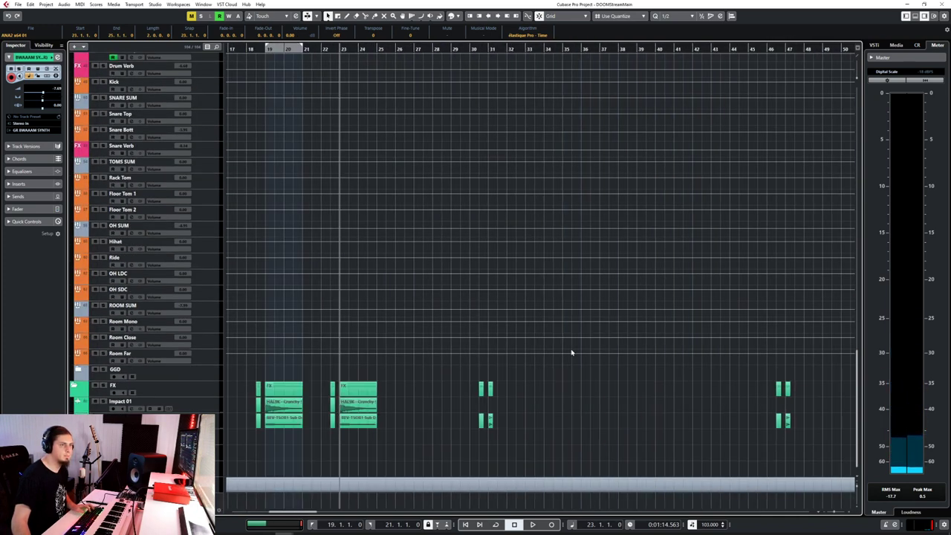
pyautogui.click(283, 400)
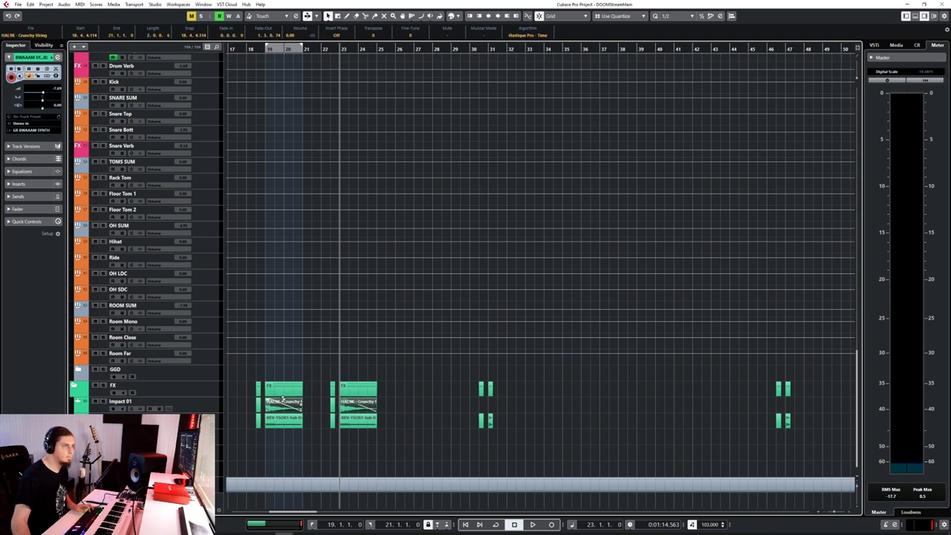
pyautogui.click(247, 49)
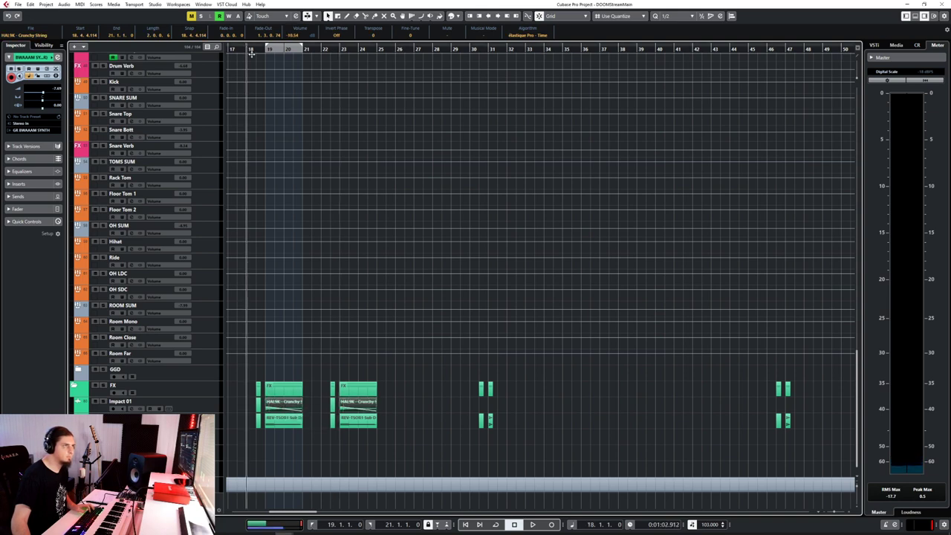
pyautogui.press('space')
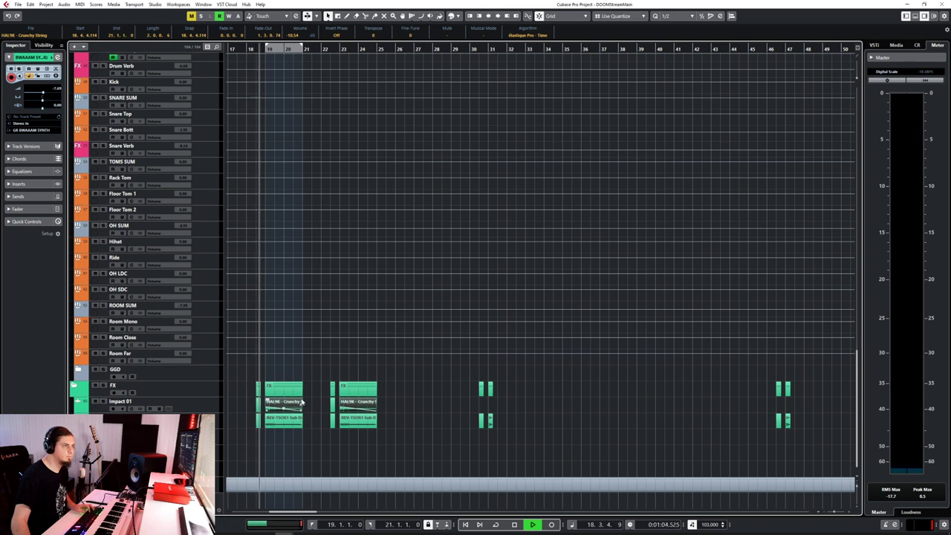
pyautogui.scroll(-10, 301, 401)
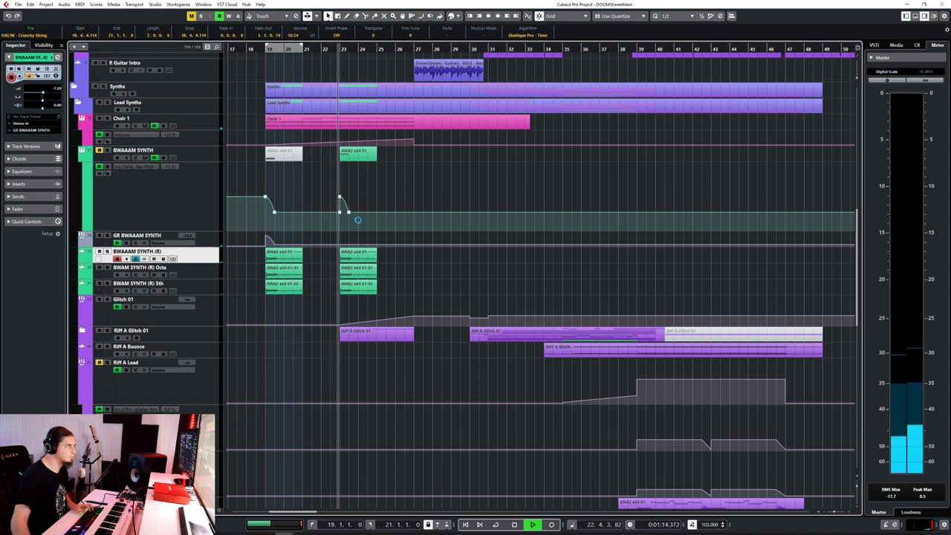
pyautogui.press('space')
# Copy the GR BWAAAM SYNTH volume fade from bar 19 to bar 23 and clear the selection
pyautogui.scroll(5, 300, 257)
pyautogui.scroll(-7, 322, 346)
pyautogui.hscroll(5, 299, 282)
pyautogui.hotkey('alt', 's')
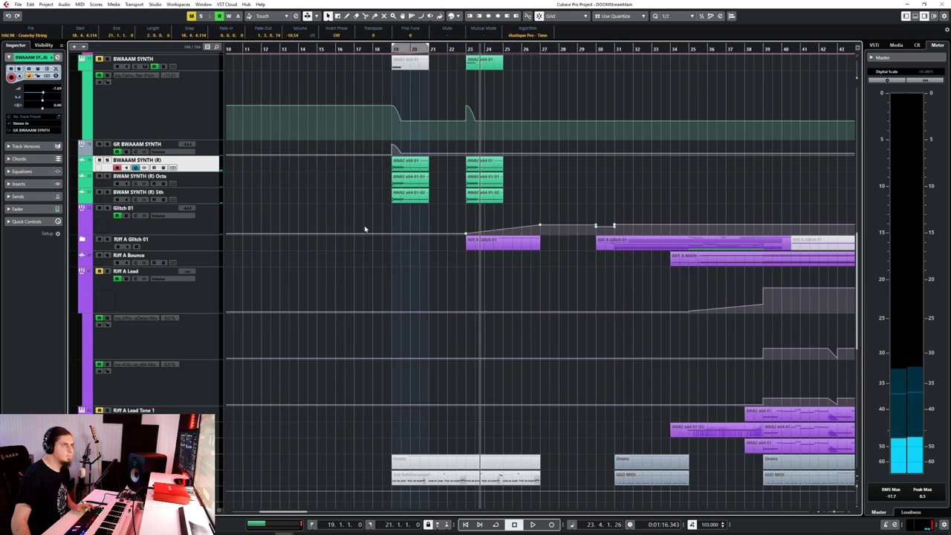
pyautogui.keyDown('ctrl'); pyautogui.scroll(-1, 530, 230); pyautogui.keyUp('ctrl')
pyautogui.hscroll(3, 330, 173)
pyautogui.moveTo(272, 145); pyautogui.dragTo(335, 162)
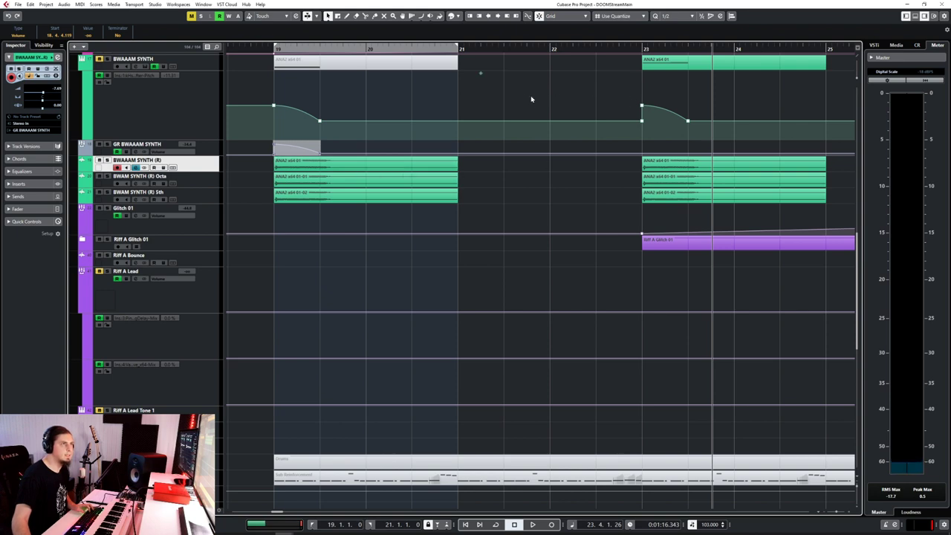
pyautogui.click(644, 49)
pyautogui.hotkey('ctrl', 'shift', 'a')
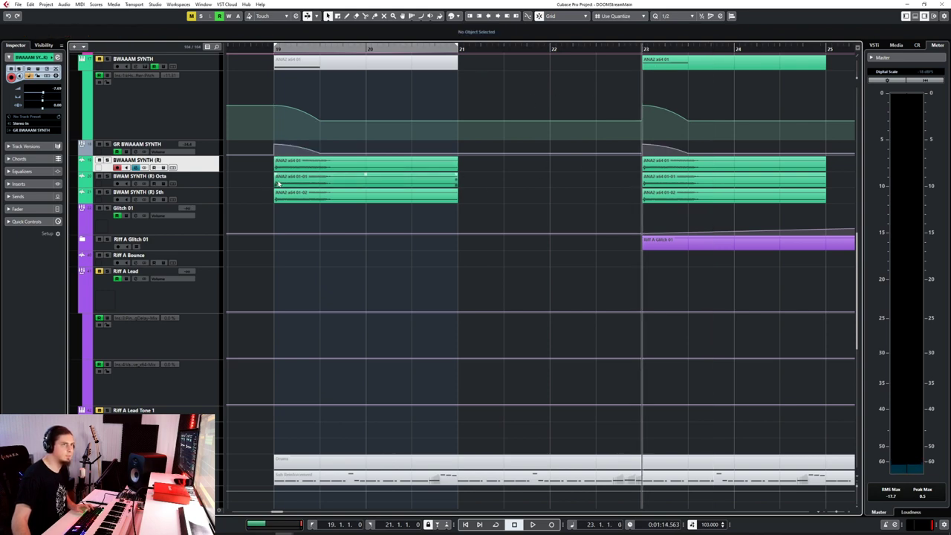
# Set the quantize value to 1/8 and shorten the rendered synth events at bars 19 and 23 to three beats each
pyautogui.moveTo(475, 156); pyautogui.dragTo(366, 201)
pyautogui.click(678, 17)
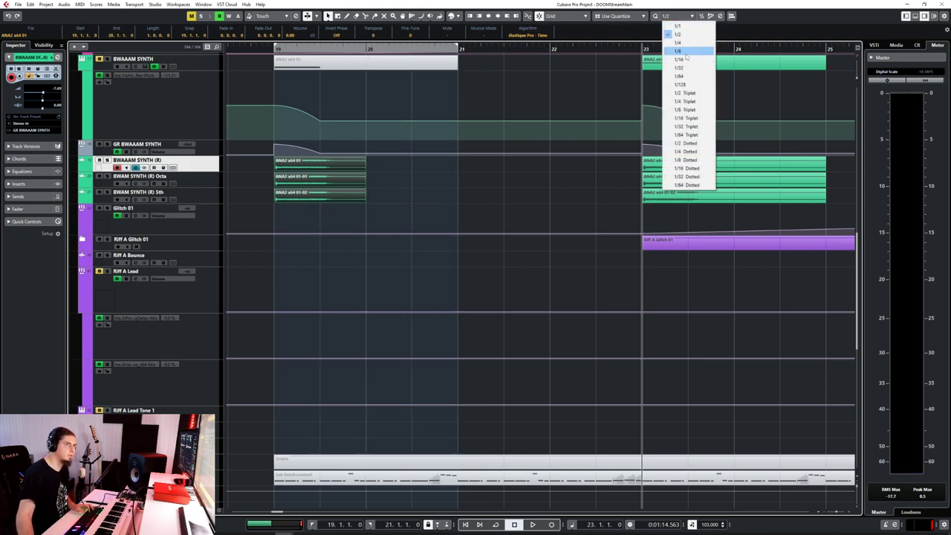
pyautogui.click(684, 59)
pyautogui.moveTo(363, 205); pyautogui.dragTo(341, 211)
pyautogui.moveTo(840, 164); pyautogui.dragTo(711, 200)
# Time-stretch the six rendered synth events at bars 19 and 23 to six beats each and play from before bar 19
pyautogui.moveTo(764, 157); pyautogui.dragTo(297, 212)
pyautogui.rightClick(364, 193)
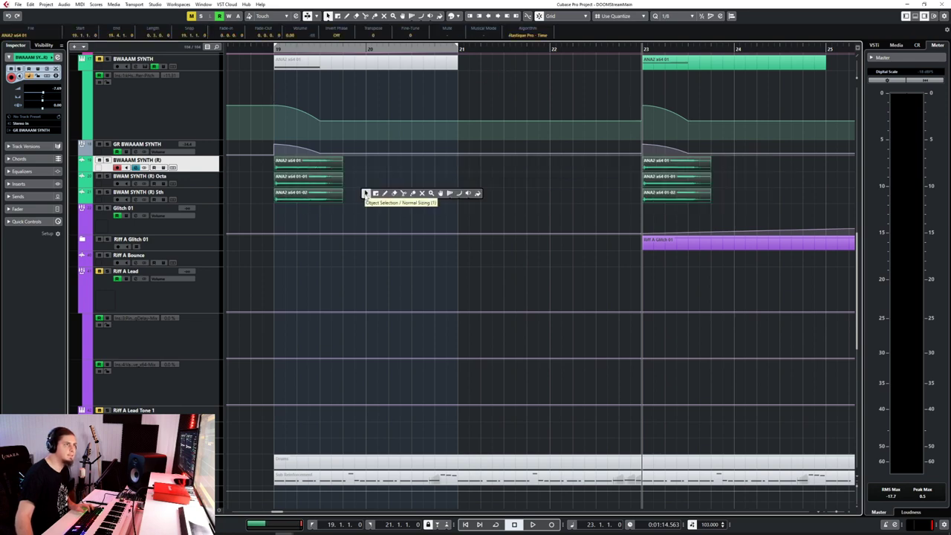
pyautogui.click(365, 193)
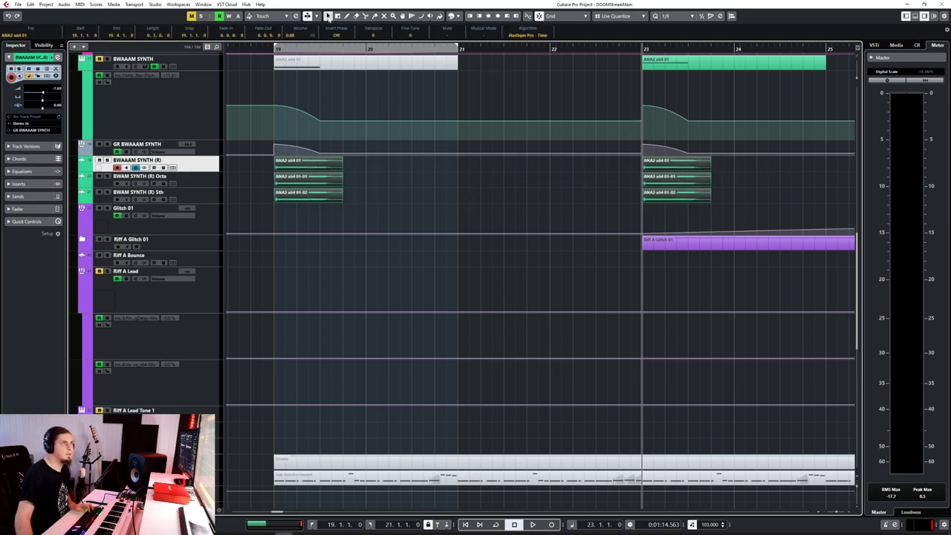
pyautogui.click(328, 17)
pyautogui.click(361, 43)
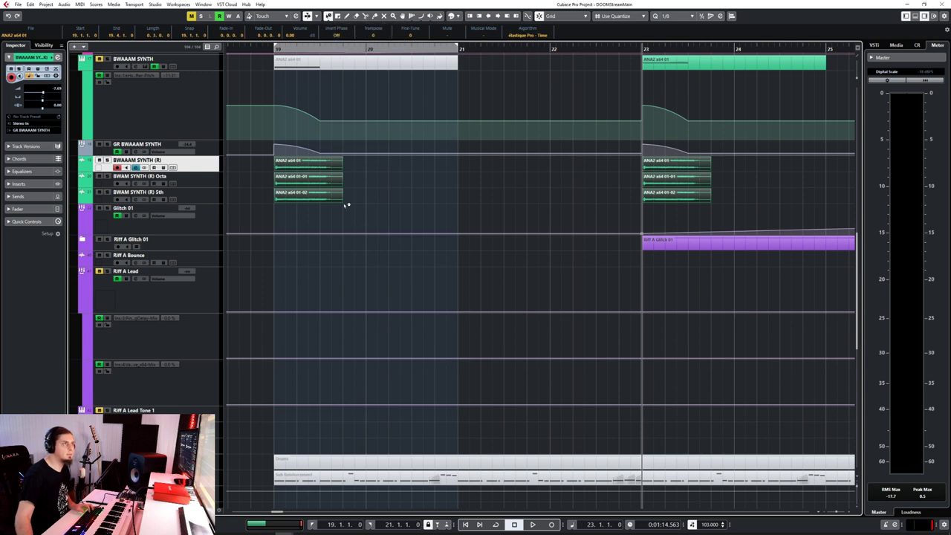
pyautogui.moveTo(341, 201); pyautogui.dragTo(410, 202)
pyautogui.click(240, 46)
pyautogui.press('space')
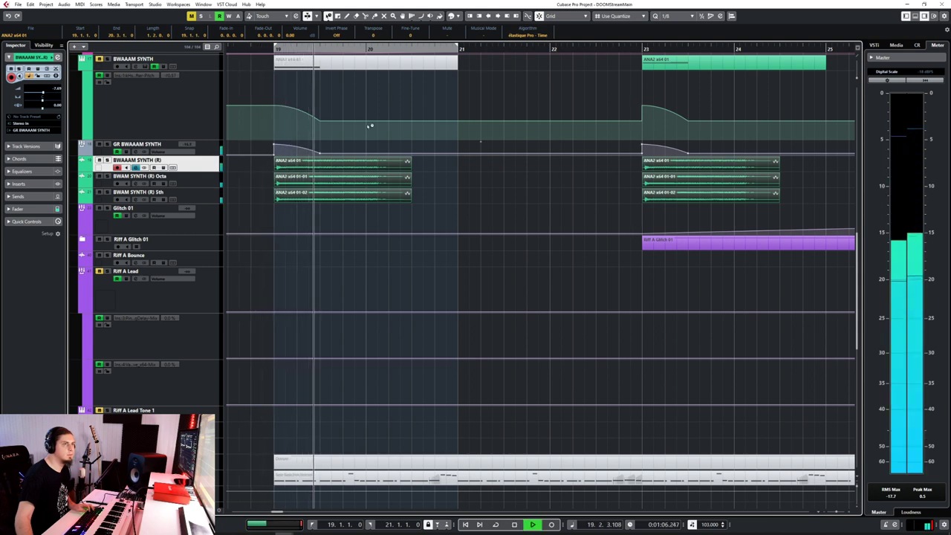
# Restore Normal Sizing and, with snap off, shift all six rendered synth events slightly ahead of bars 19 and 23
pyautogui.click(324, 16)
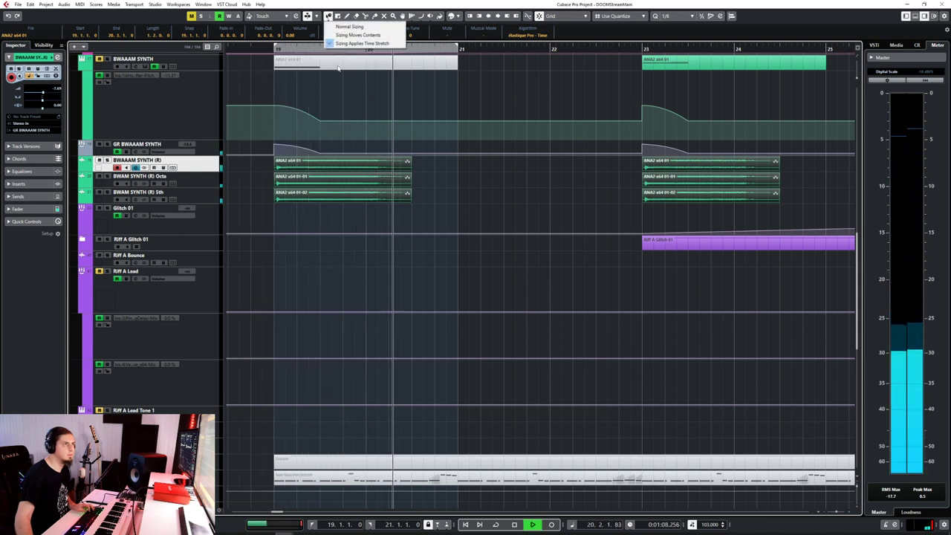
pyautogui.click(345, 25)
pyautogui.press('space')
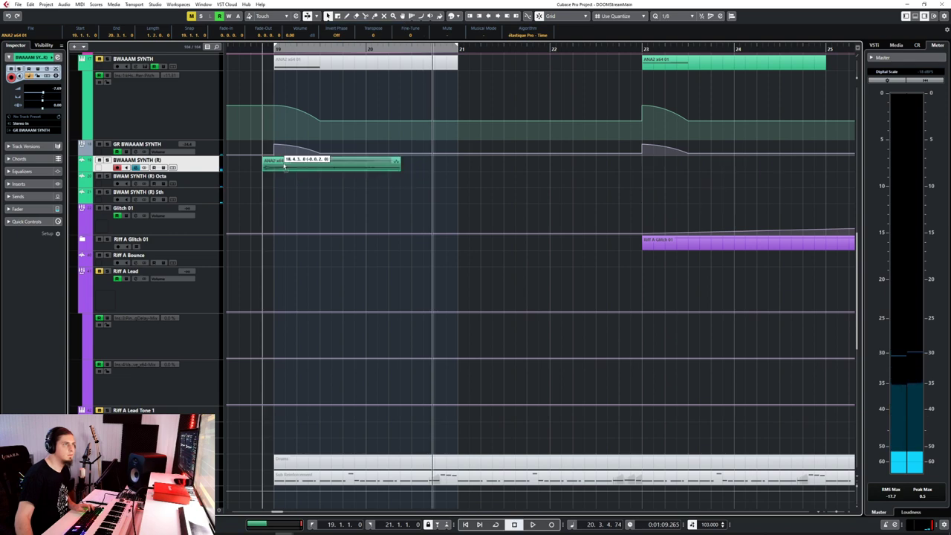
pyautogui.click(290, 170)
pyautogui.hotkey('ctrl', 'shift', 'a')
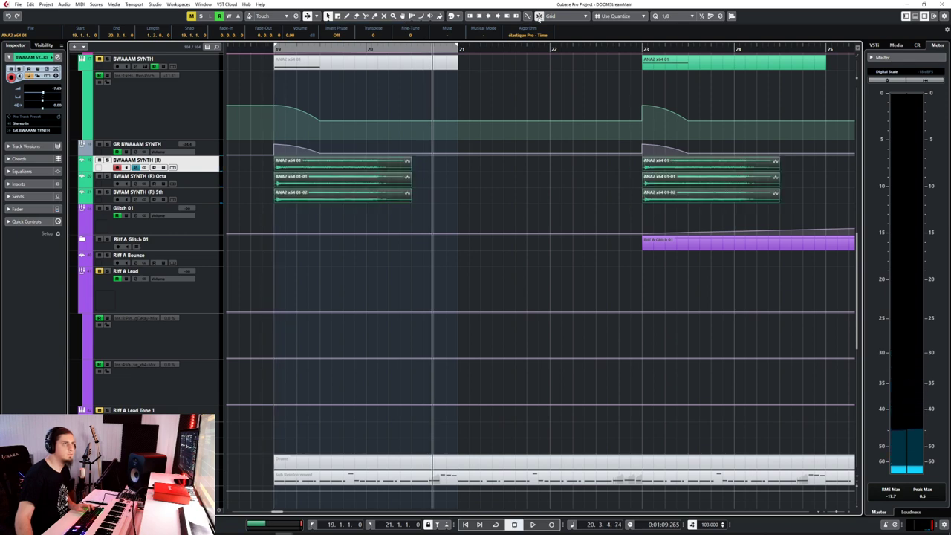
pyautogui.click(333, 175)
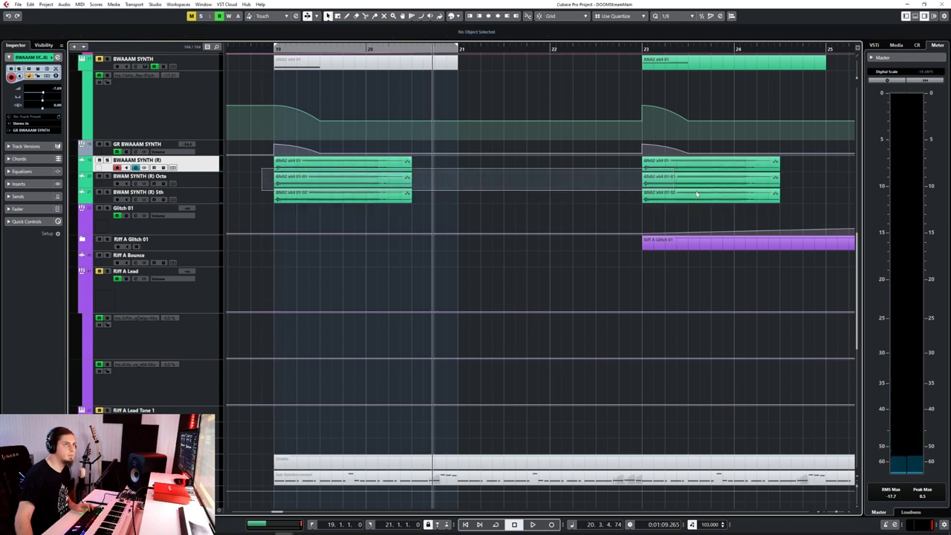
pyautogui.click(347, 168)
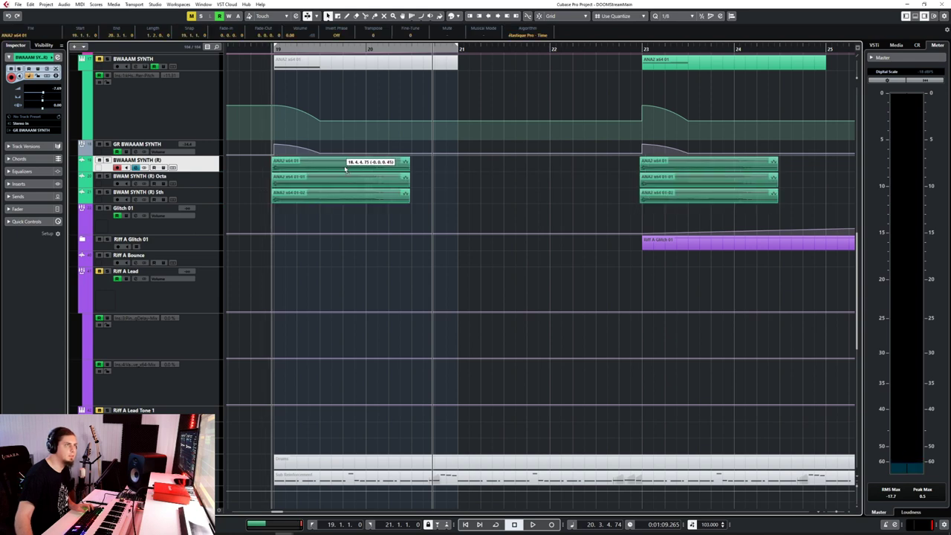
pyautogui.scroll(5, 282, 194)
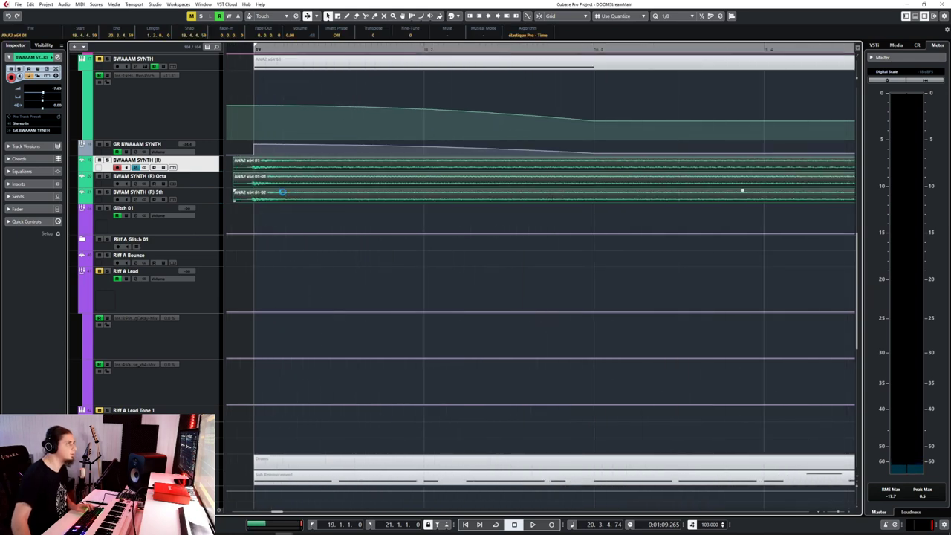
pyautogui.scroll(-5, 380, 231)
# Extend the GR BWAAAM SYNTH volume fade at bar 19 to end just past bar 20 and audition it
pyautogui.moveTo(410, 159); pyautogui.dragTo(451, 160)
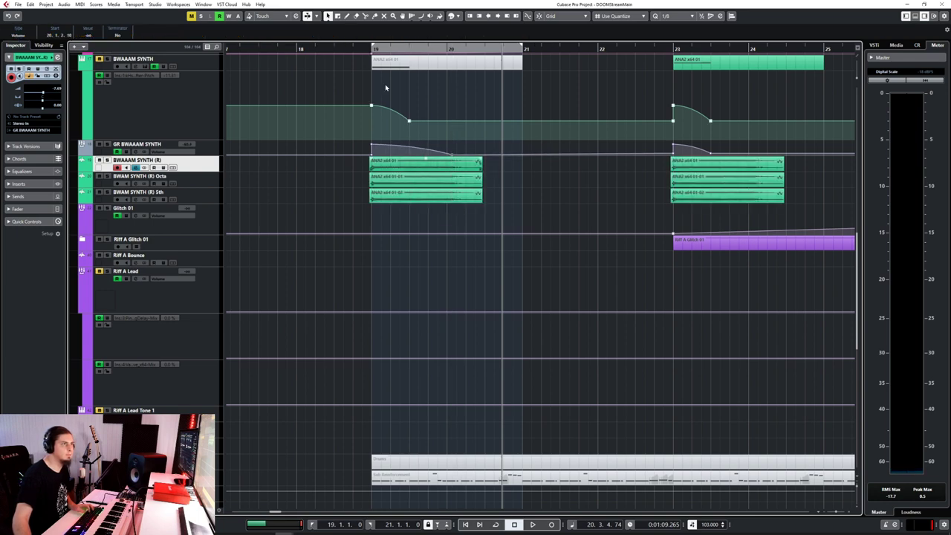
pyautogui.click(364, 49)
pyautogui.press('space')
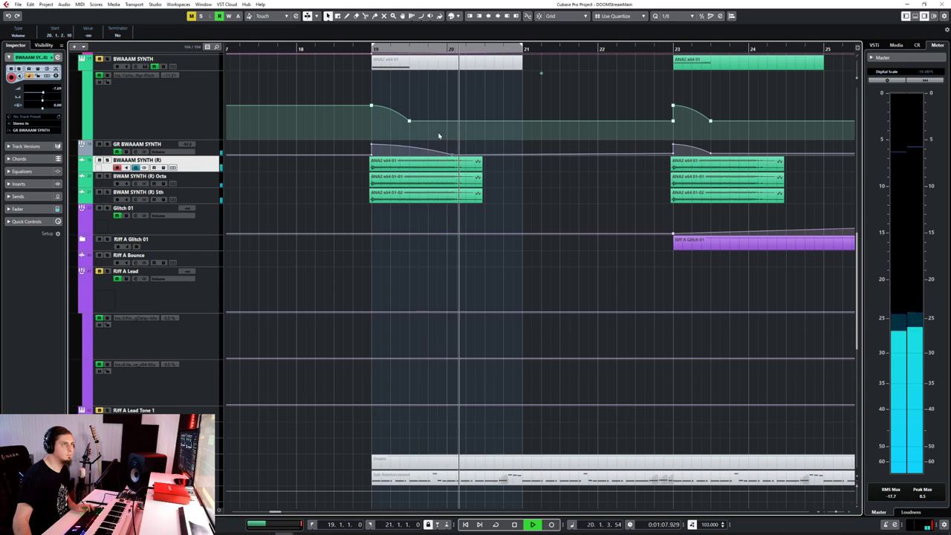
pyautogui.press('space')
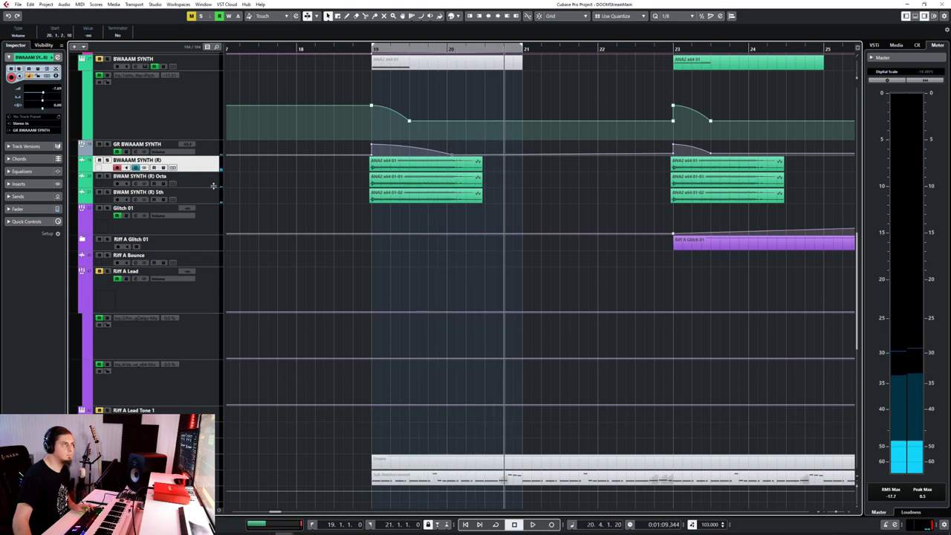
# Audition the bar 19 hit with the rendered octave and fifth tracks muted, and unmute both tracks
pyautogui.click(216, 185)
pyautogui.keyDown('shift'); pyautogui.click(204, 200); pyautogui.keyUp('shift')
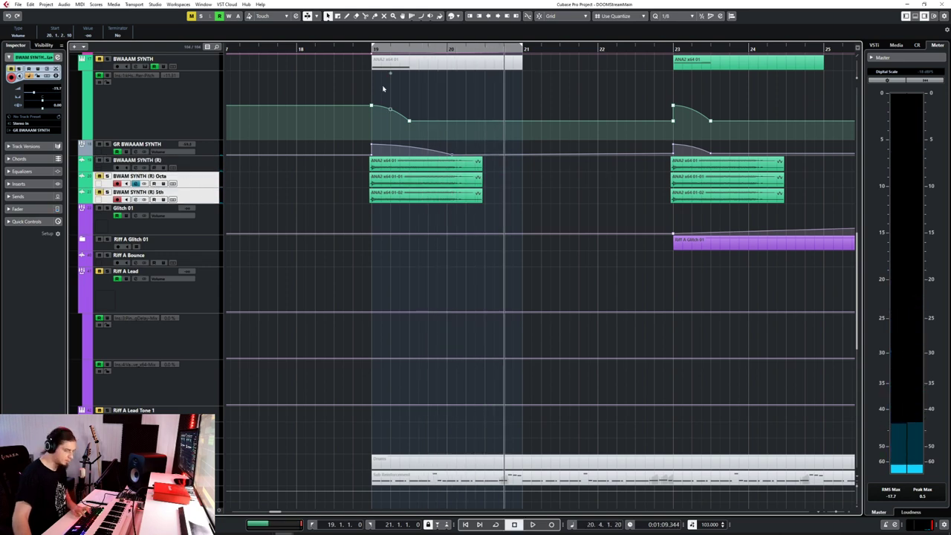
pyautogui.click(354, 49)
pyautogui.press('space')
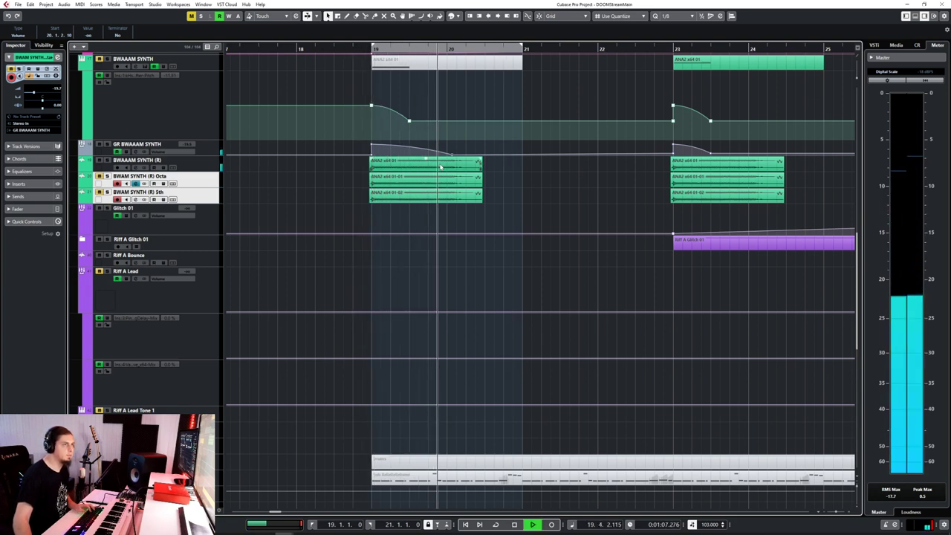
pyautogui.press('space')
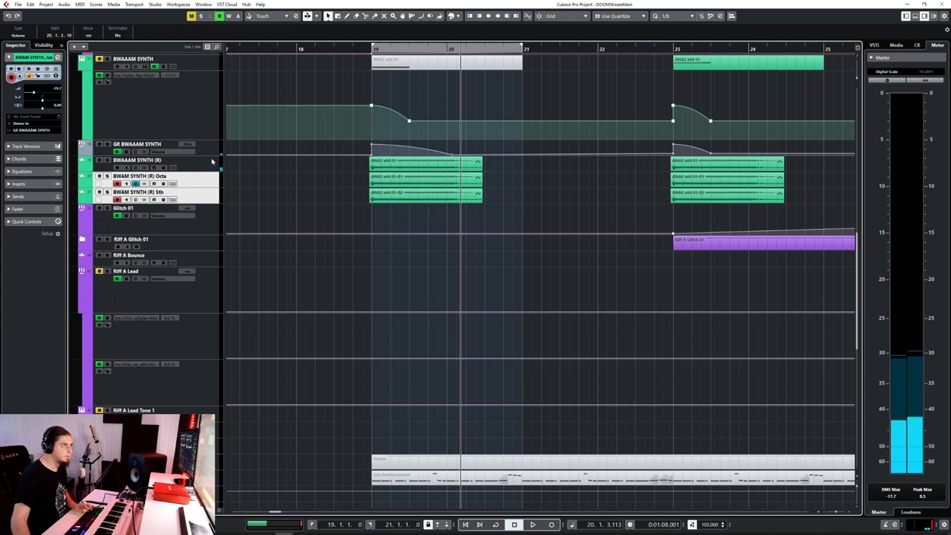
# Replace the Wider insert on GR BWAAAM SYNTH with StereoEnhancer at 121% width and audition bars 19 and 23
pyautogui.click(208, 146)
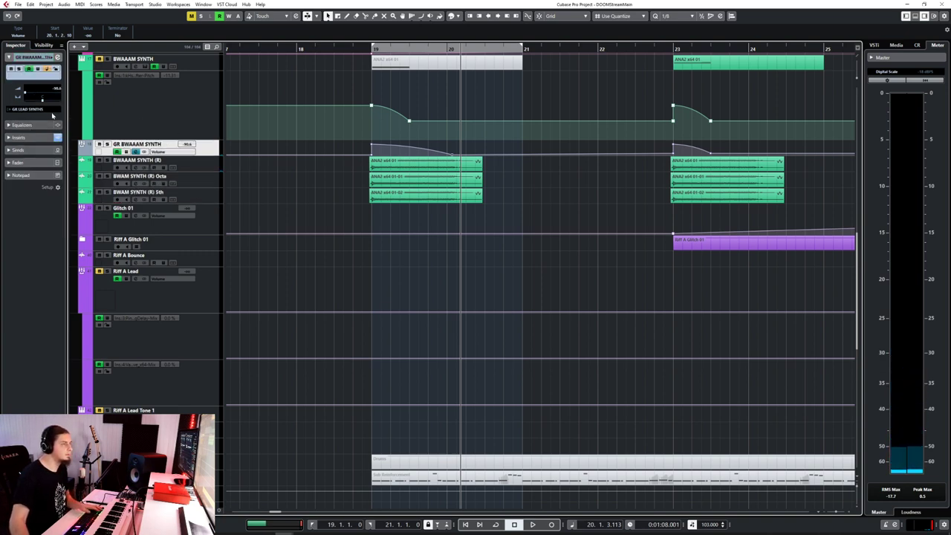
pyautogui.press('F3')
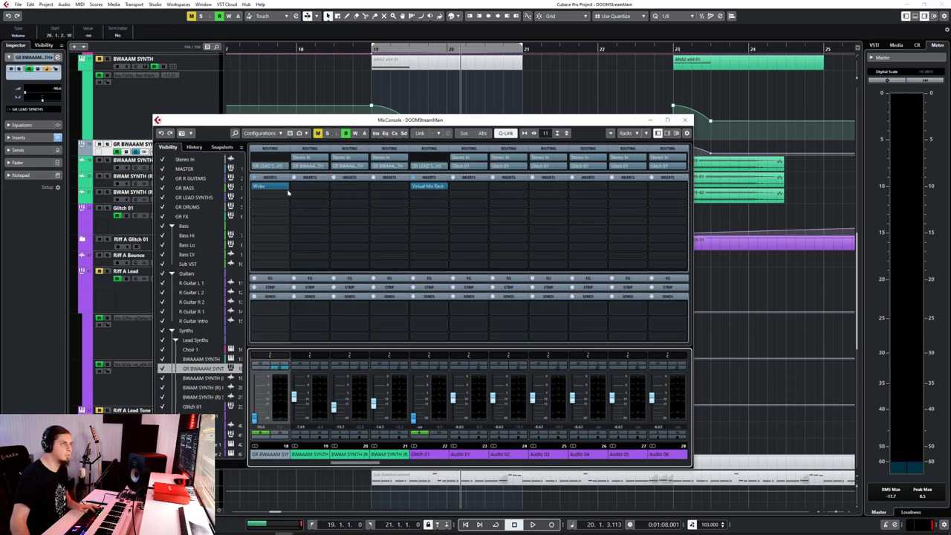
pyautogui.click(285, 188)
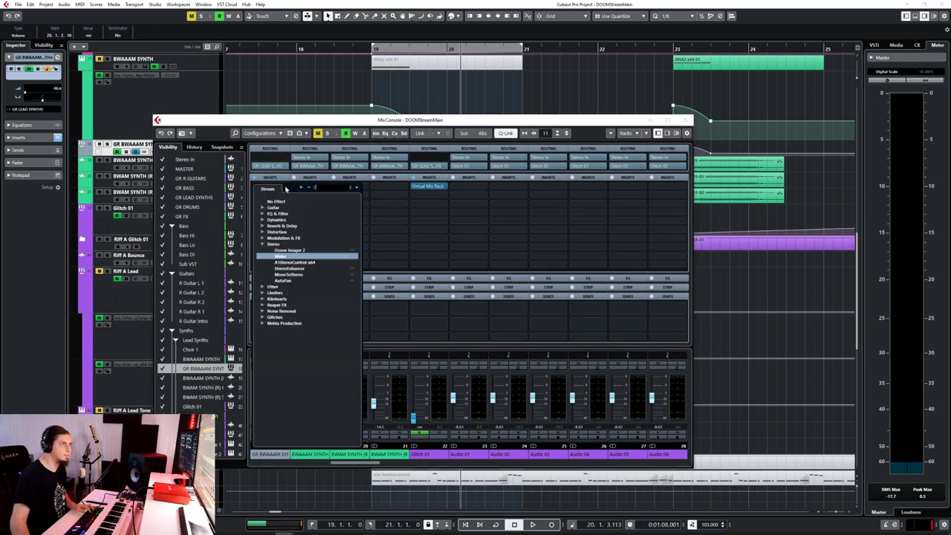
pyautogui.click(296, 256)
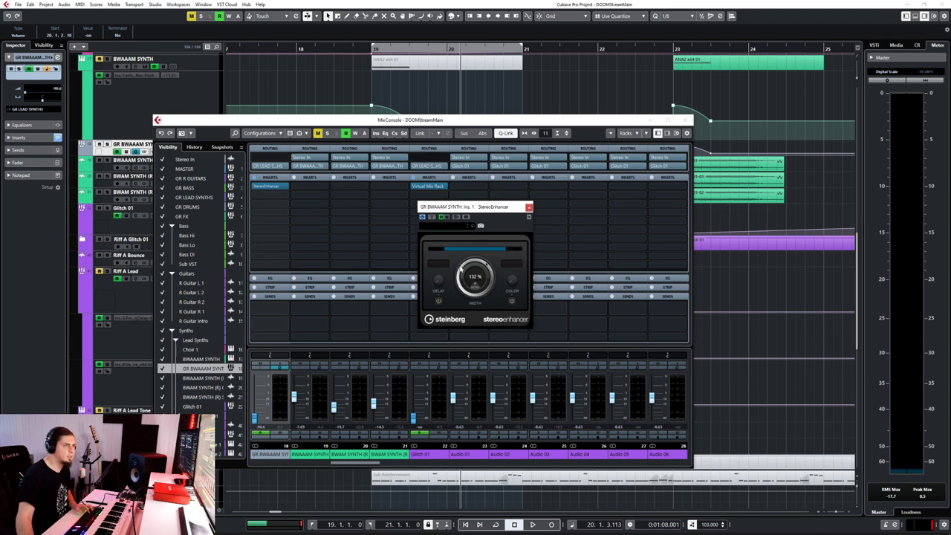
pyautogui.press('F3')
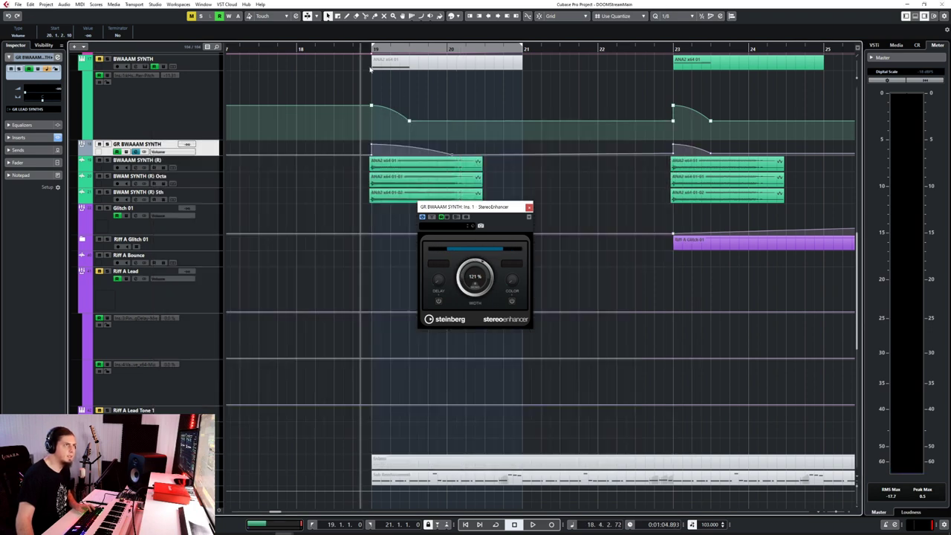
pyautogui.press('space')
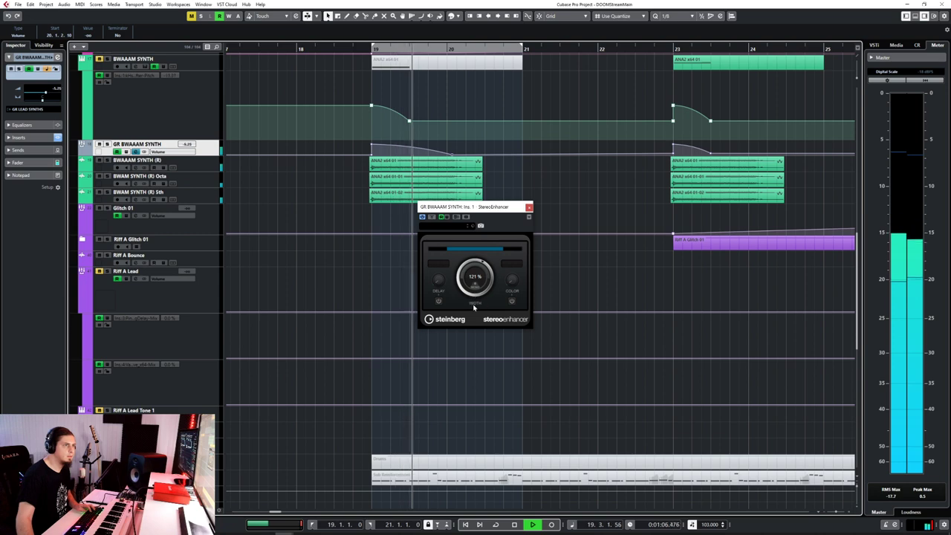
pyautogui.click(528, 208)
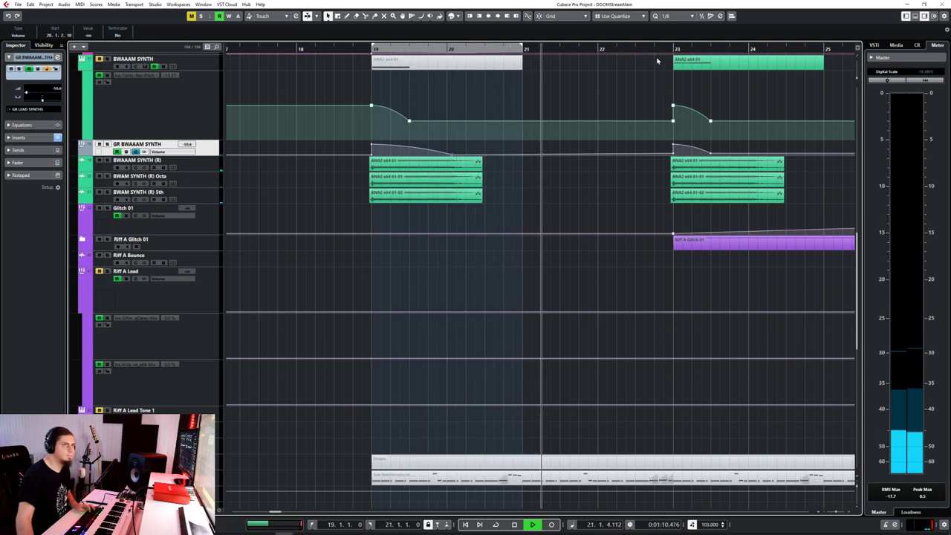
pyautogui.click(673, 48)
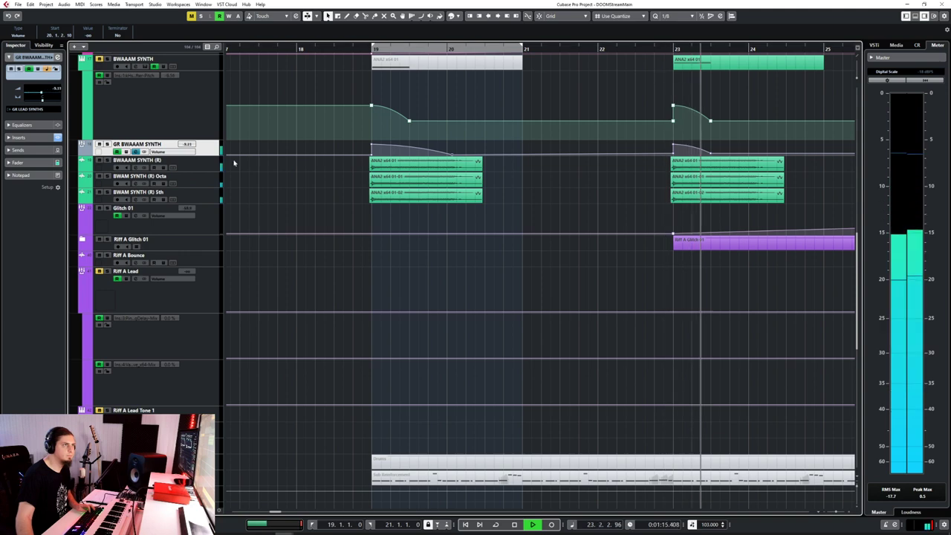
pyautogui.press('space')
# Add Saturation Knob as the second insert on GR BWAAAM SYNTH, set its type to Keep Low and audition bar 19
pyautogui.press('F3')
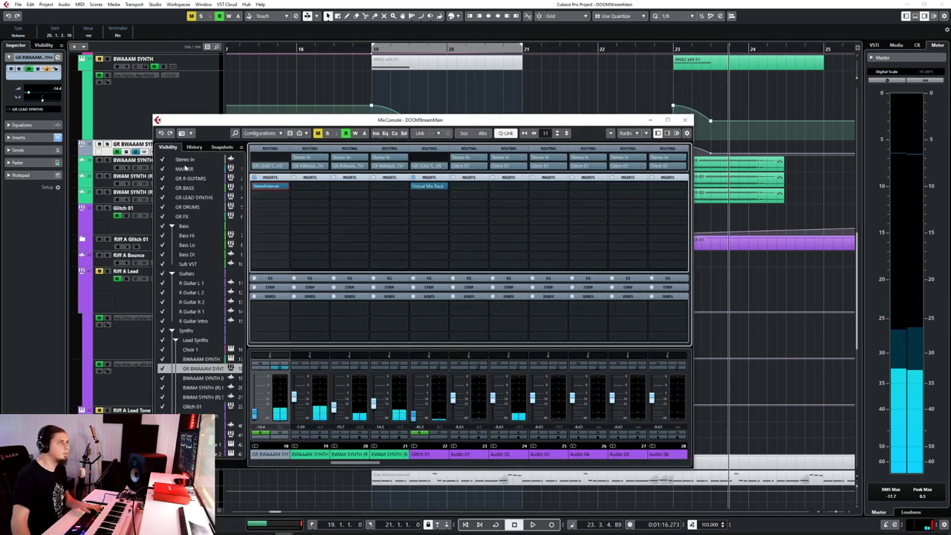
pyautogui.click(269, 186)
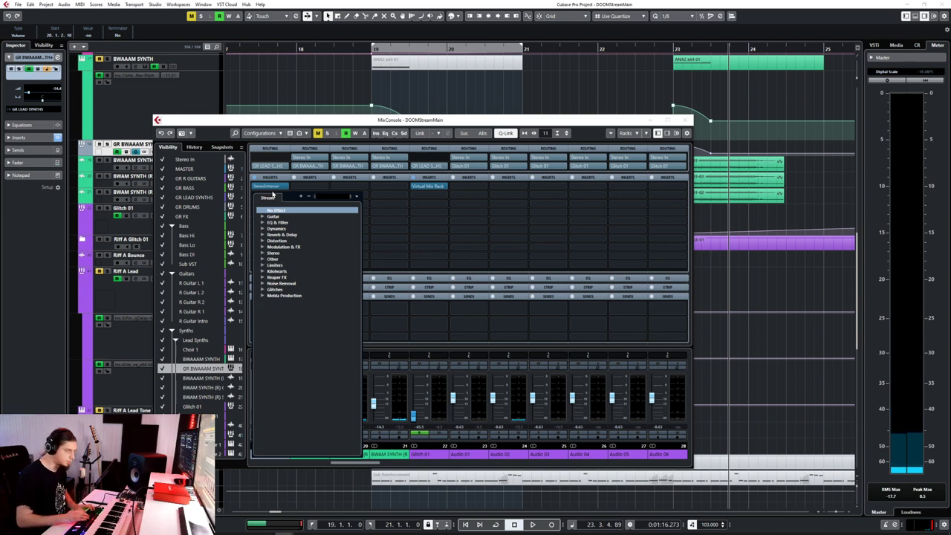
pyautogui.write('distor')
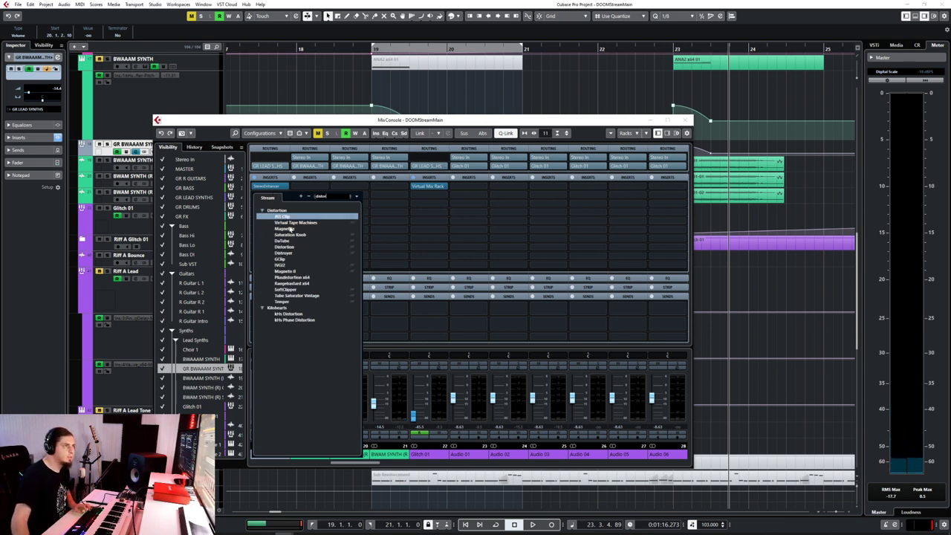
pyautogui.click(299, 237)
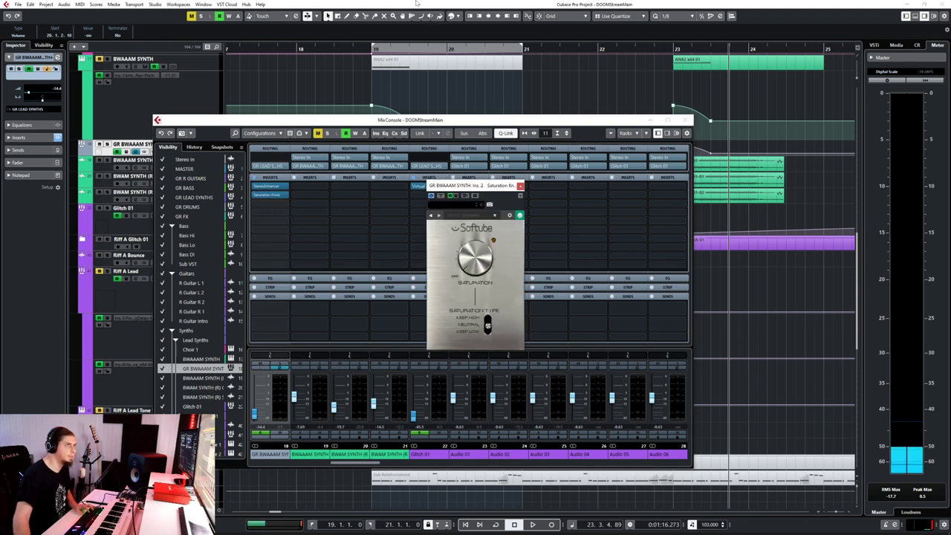
pyautogui.press('F3')
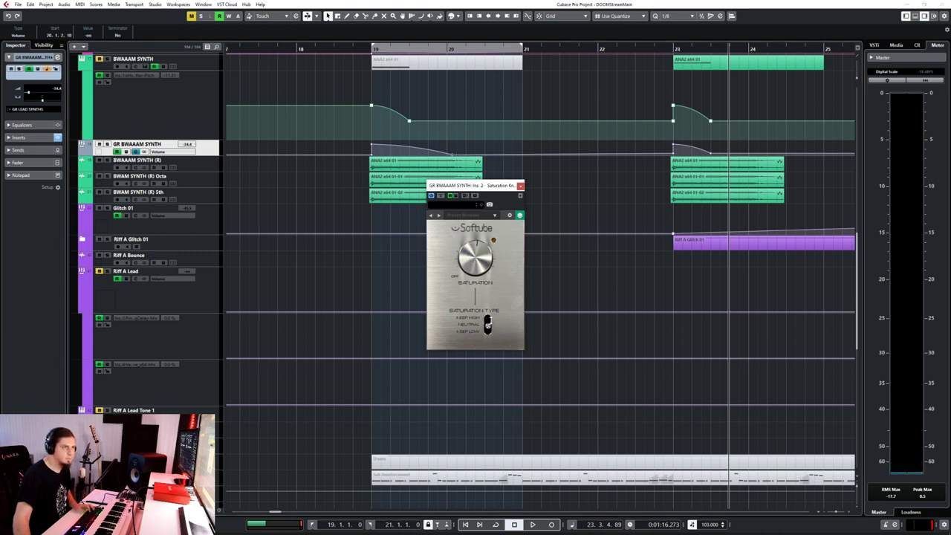
pyautogui.click(355, 50)
pyautogui.press('space')
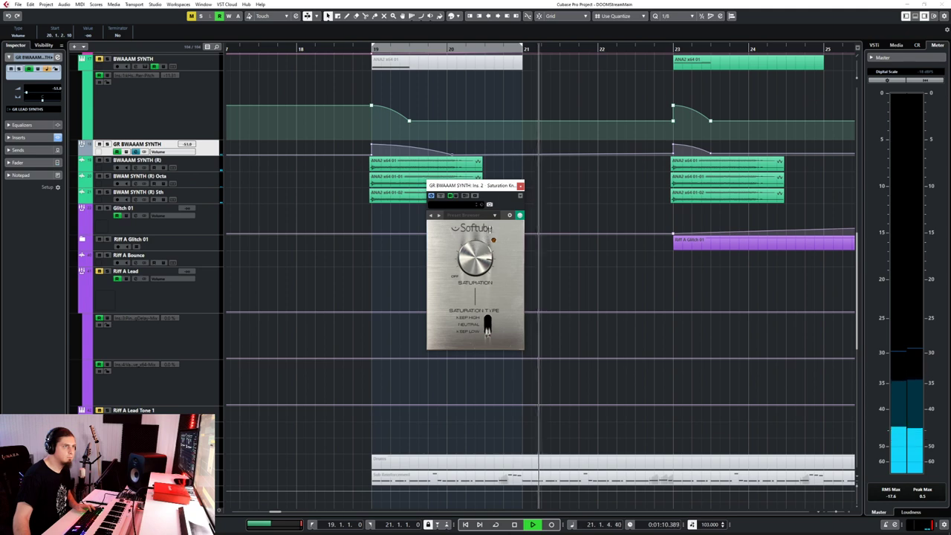
pyautogui.press('space')
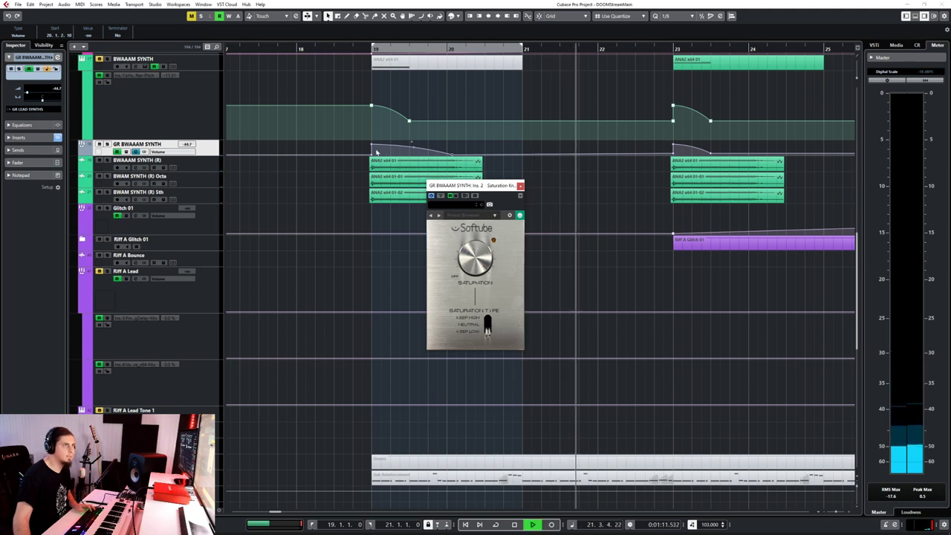
# Lower the start of the GR BWAAAM SYNTH volume fade at bar 19 to -10 dB, audition it and close Saturation Knob
pyautogui.click(375, 142)
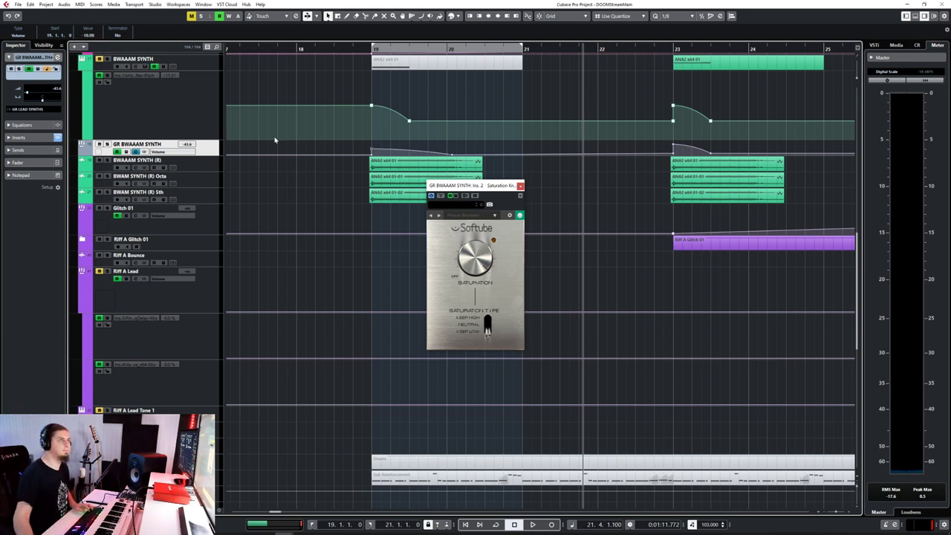
pyautogui.click(361, 49)
pyautogui.press('space')
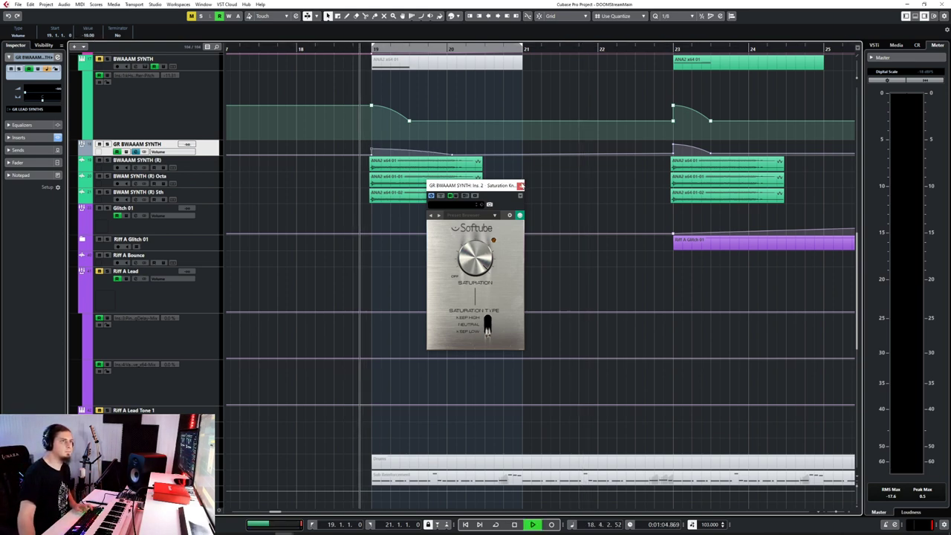
pyautogui.click(519, 185)
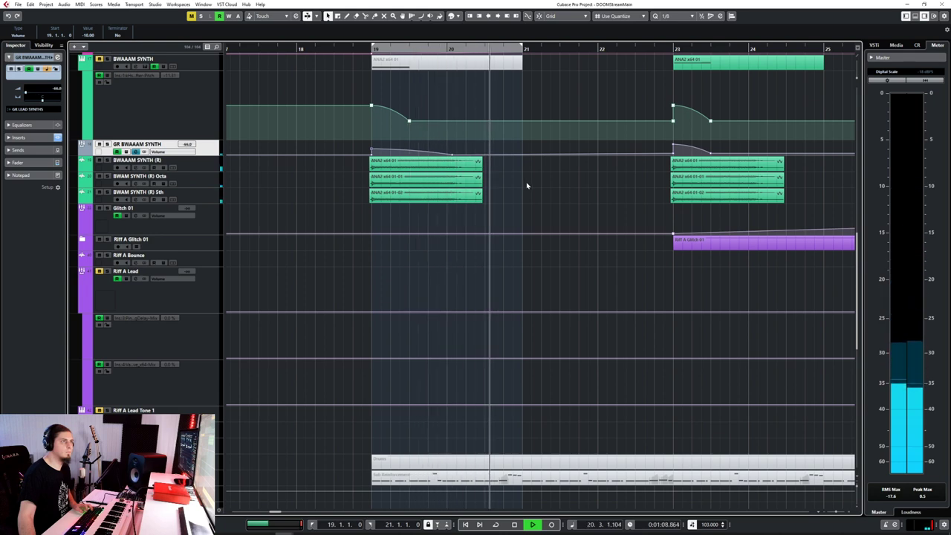
pyautogui.press('space')
# Copy the GR BWAAAM SYNTH volume fade from bar 19 to bar 23, replacing the fade there
pyautogui.moveTo(371, 149); pyautogui.dragTo(462, 152)
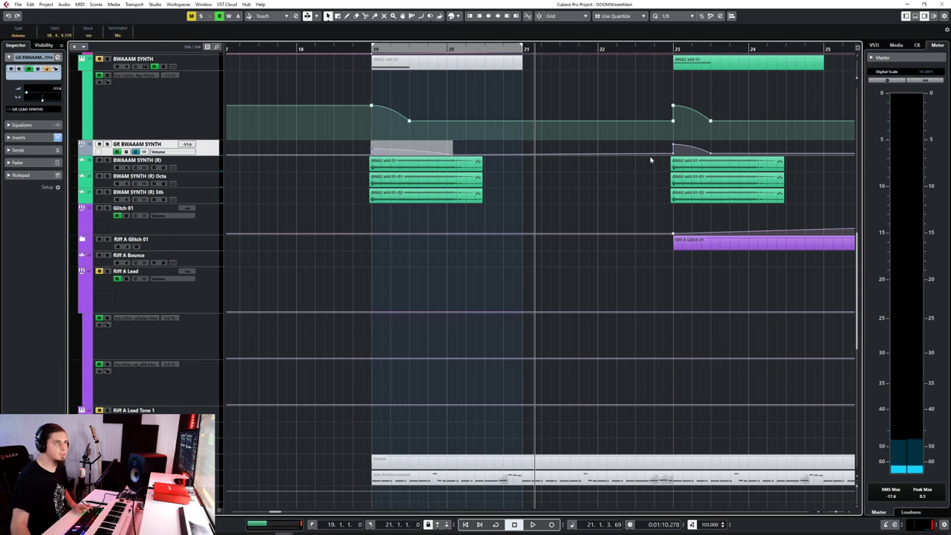
pyautogui.click(671, 49)
pyautogui.click(672, 16)
pyautogui.click(677, 23)
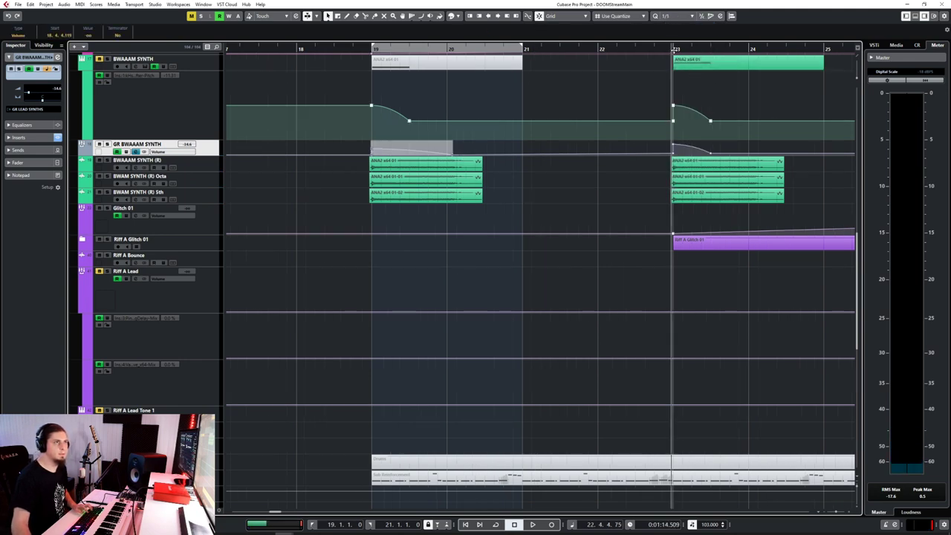
pyautogui.click(540, 148)
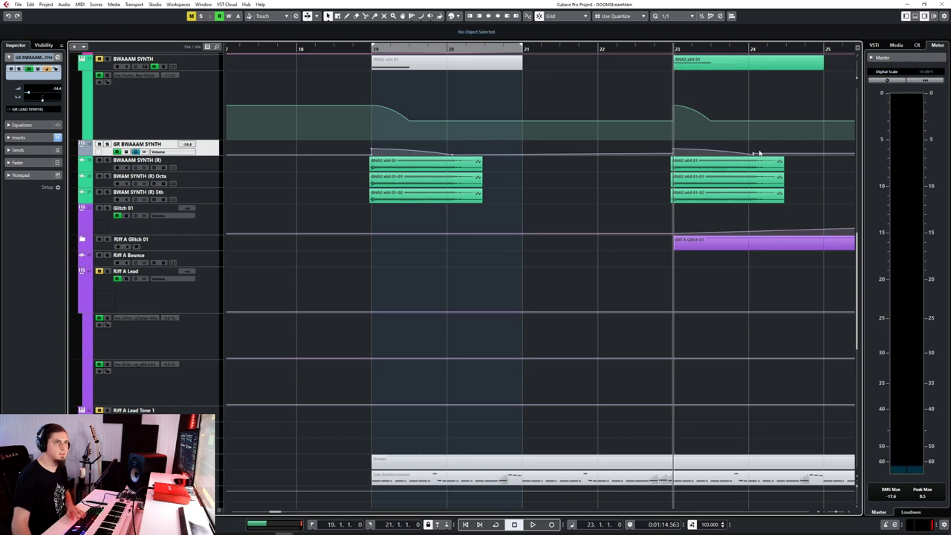
pyautogui.click(608, 144)
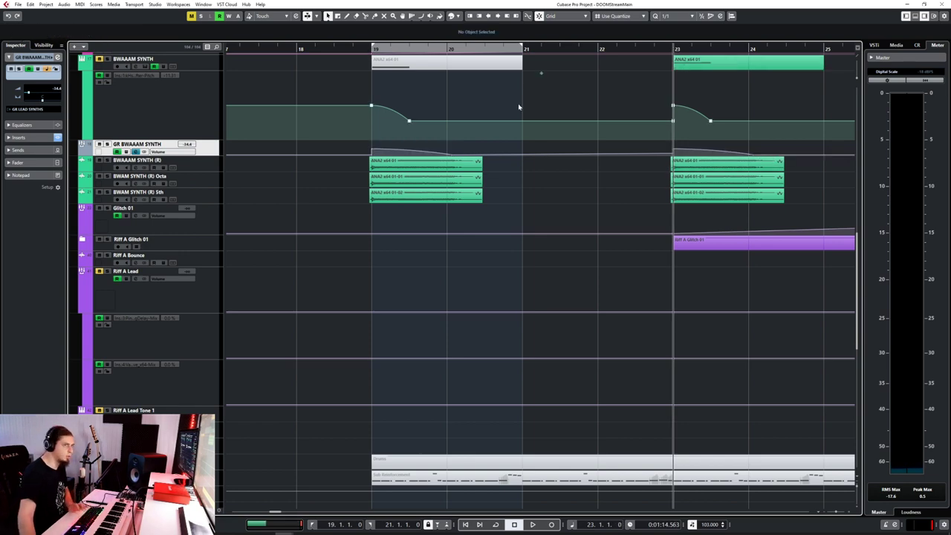
# Audition the hits at bars 19 and 23 and check the Saturation Knob insert on GR BWAAAM SYNTH
pyautogui.click(360, 49)
pyautogui.press('space')
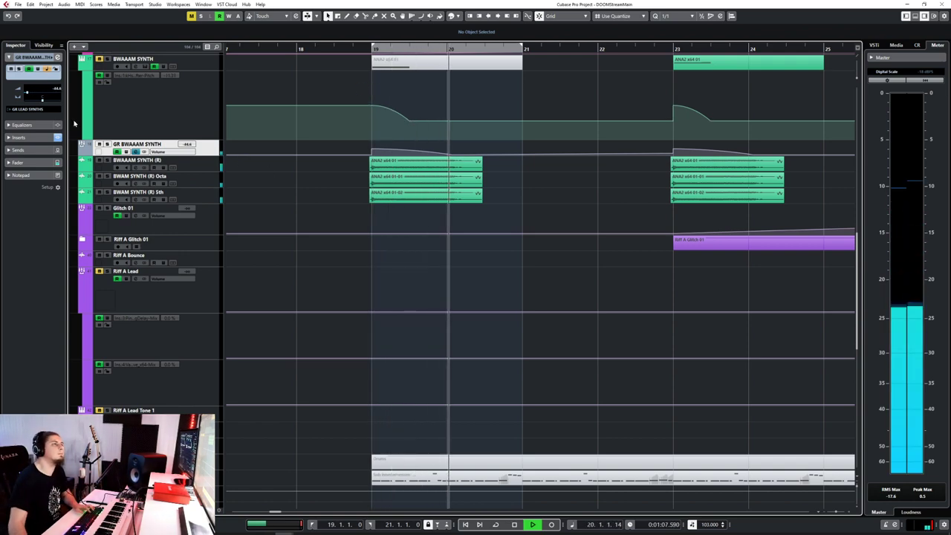
pyautogui.press('F3')
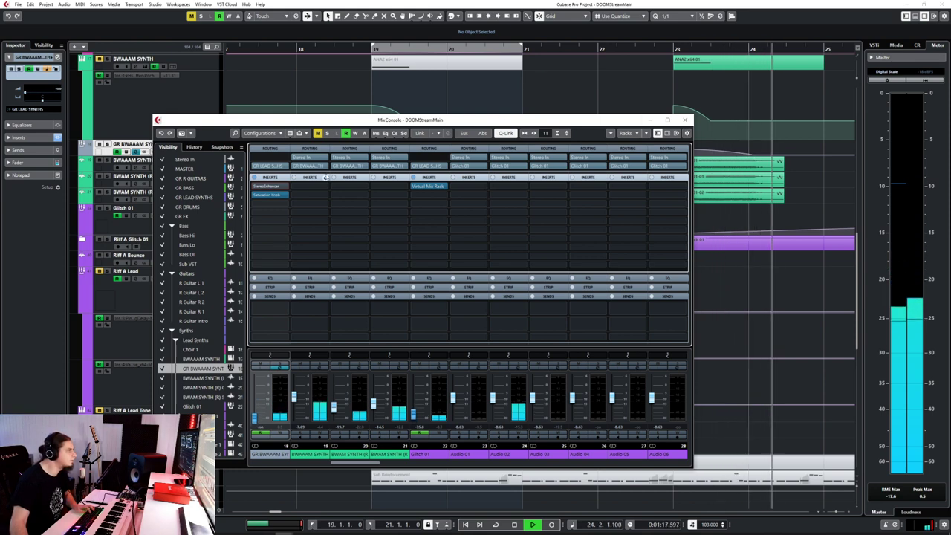
pyautogui.press('space')
pyautogui.click(270, 194)
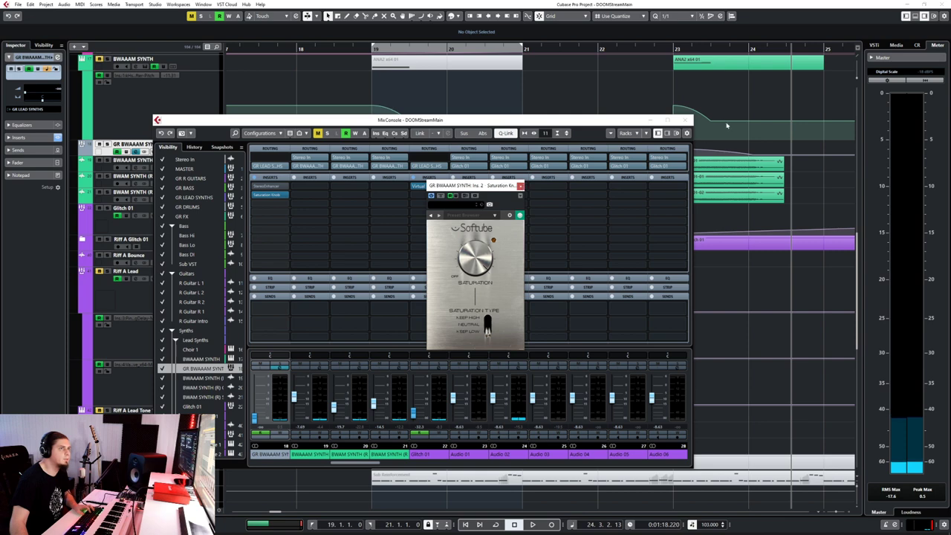
pyautogui.click(687, 120)
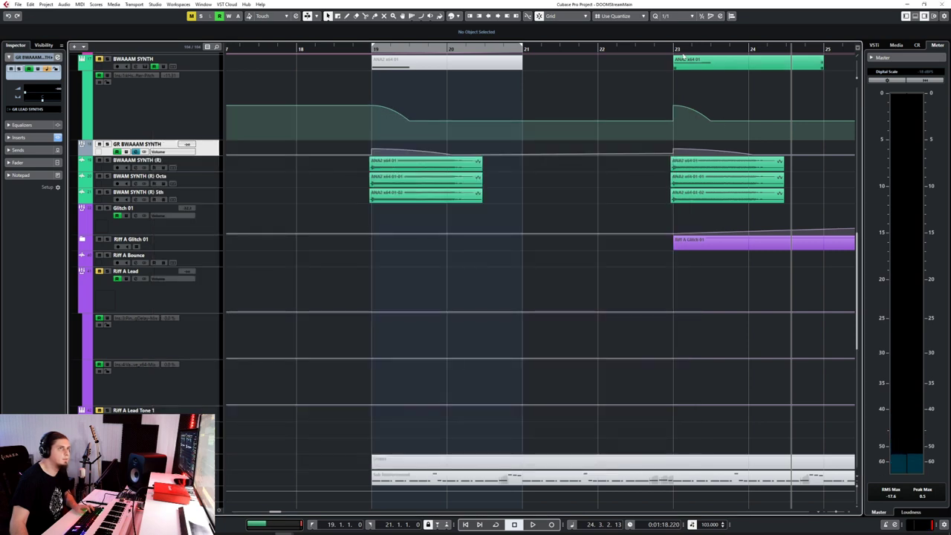
# Audition the bar 23 and bar 19 hits while muting the rendered octave and fifth tracks together and in turn
pyautogui.press('space')
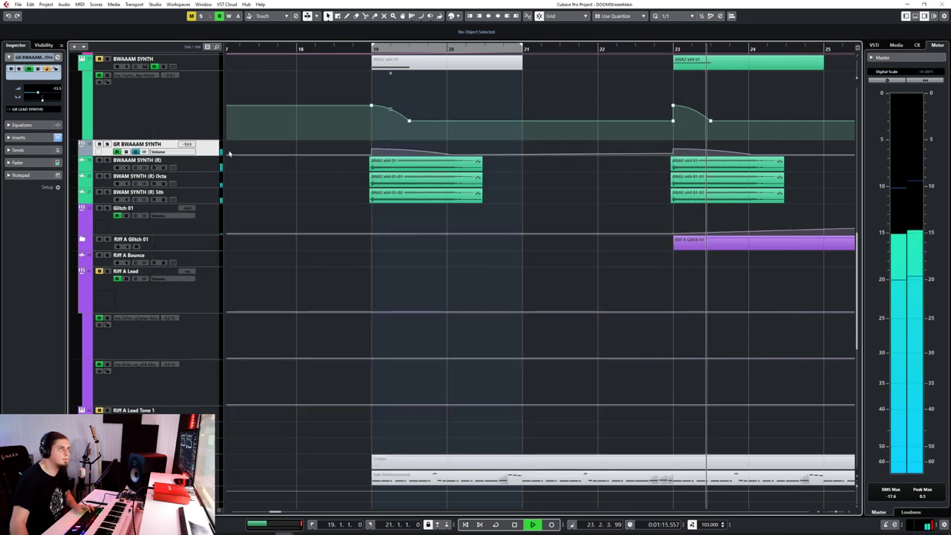
pyautogui.click(193, 184)
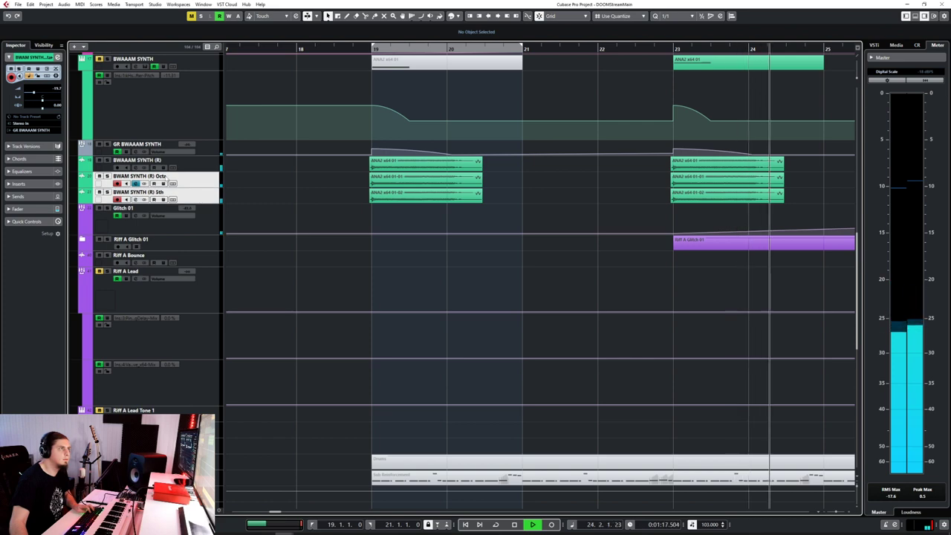
pyautogui.scroll(-4, 403, 180)
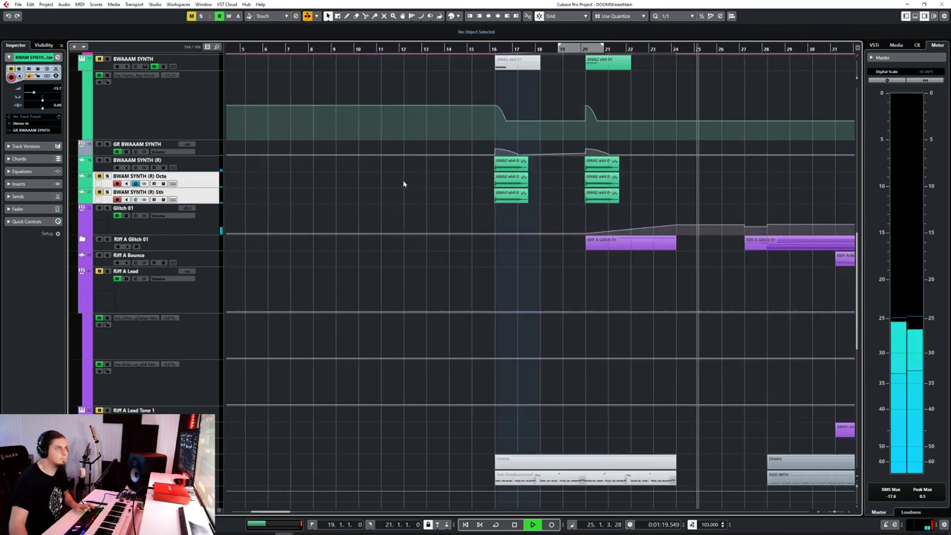
pyautogui.press('KP_1')
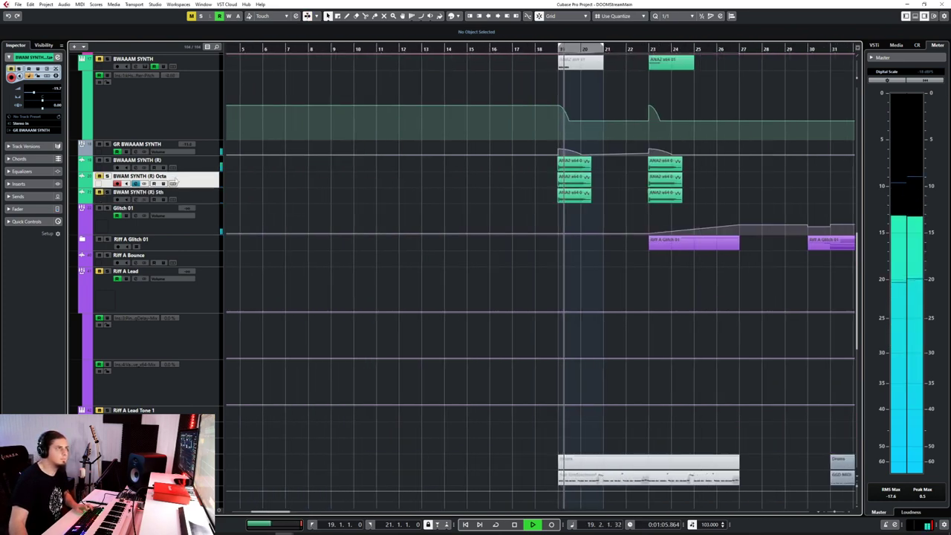
pyautogui.press('space')
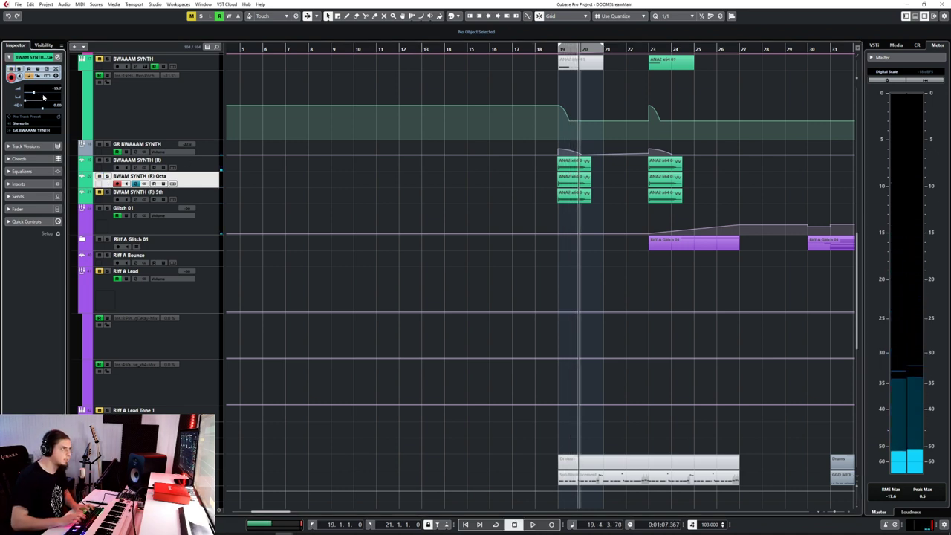
# Unmute the rendered fifth track and audition the bar 19 hit with all three rendered layers
pyautogui.click(178, 196)
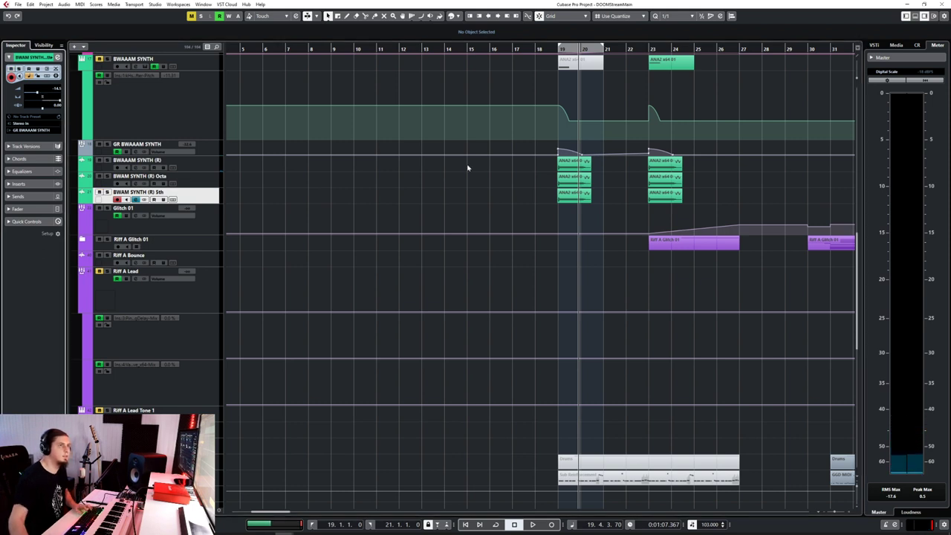
pyautogui.click(551, 49)
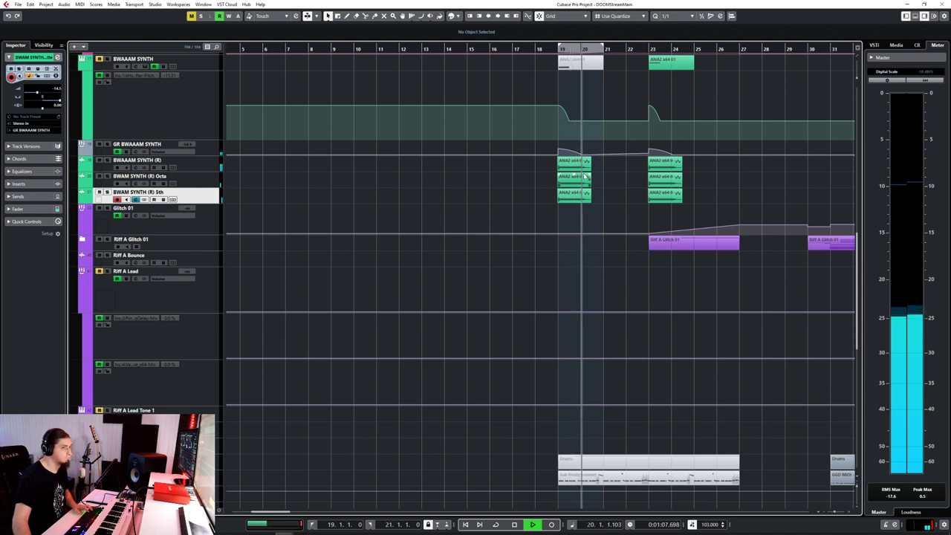
pyautogui.click(217, 152)
pyautogui.press('space')
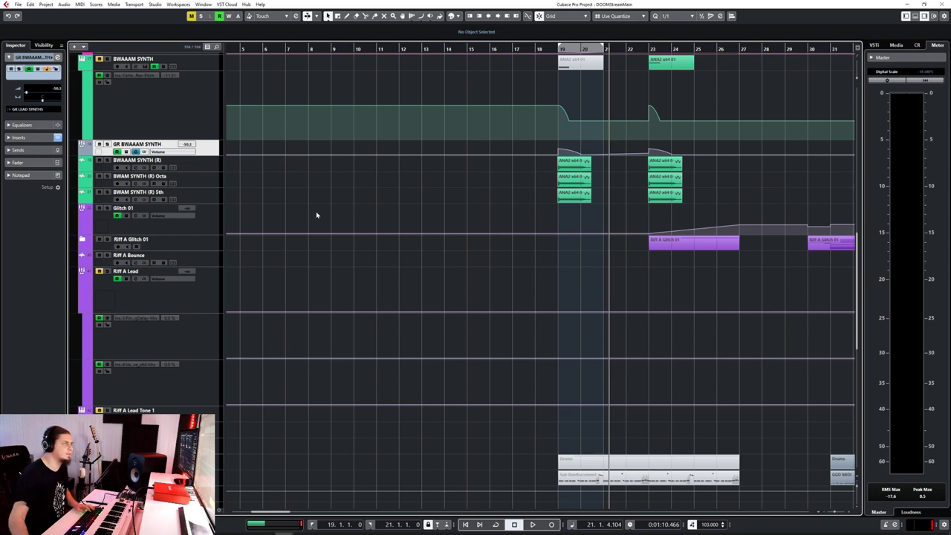
# Play the intro from before bar 19 to bar 25 and judge both hits against the choir and glitch tracks
pyautogui.scroll(3, 664, 285)
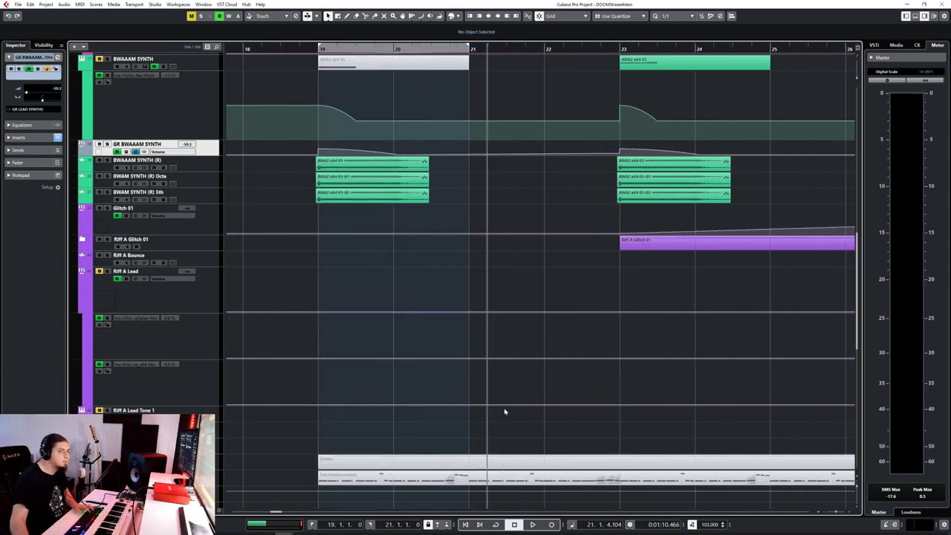
pyautogui.click(273, 46)
pyautogui.press('space')
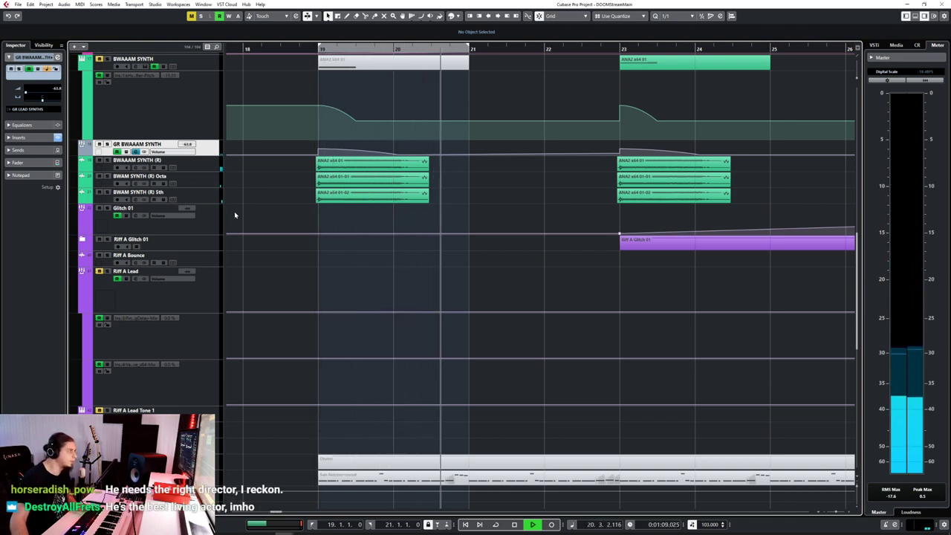
pyautogui.scroll(-2, 565, 278)
pyautogui.scroll(-1, 565, 278)
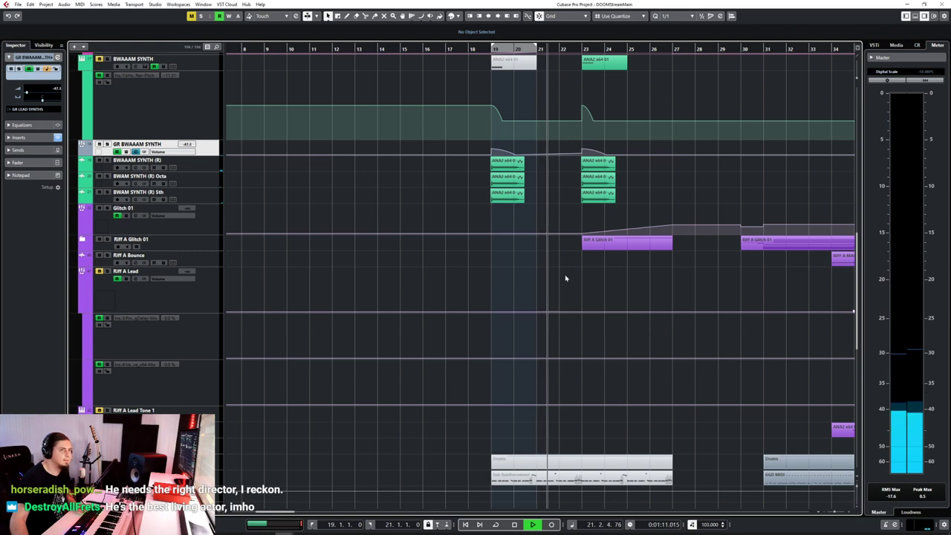
pyautogui.scroll(5, 565, 278)
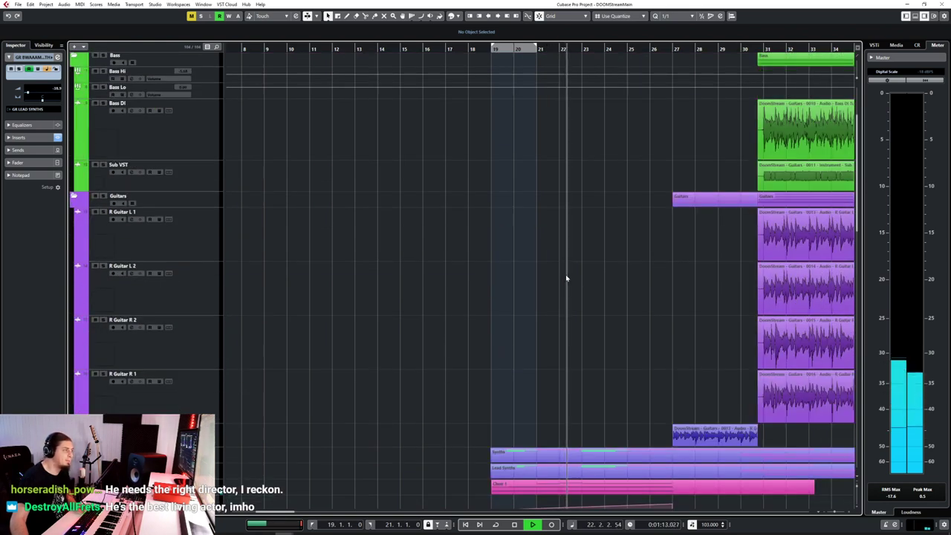
pyautogui.scroll(-5, 565, 278)
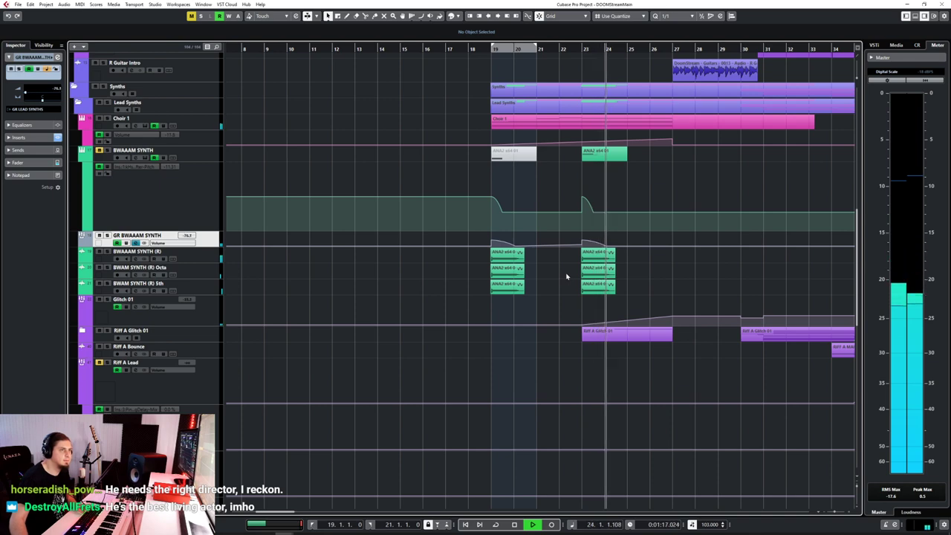
pyautogui.scroll(6, 565, 271)
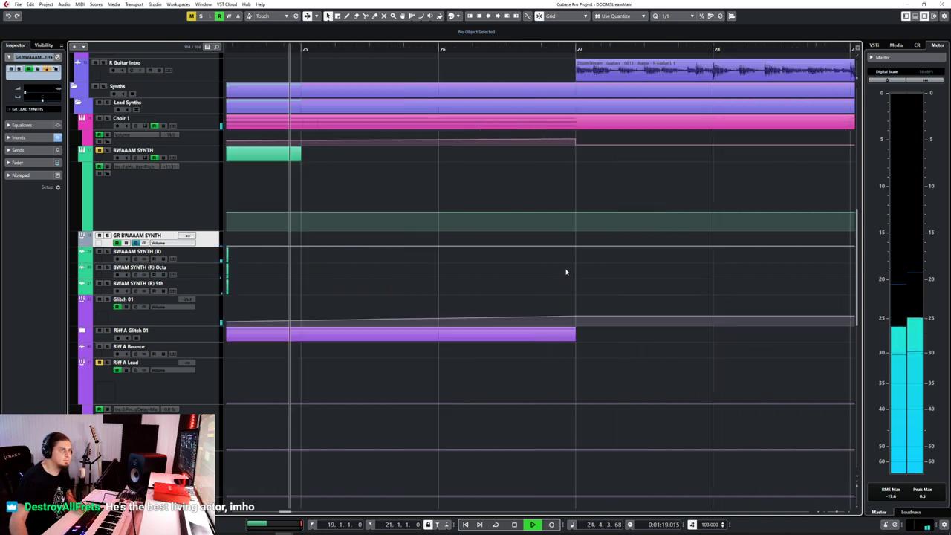
pyautogui.scroll(-3, 428, 266)
pyautogui.scroll(-3, 428, 265)
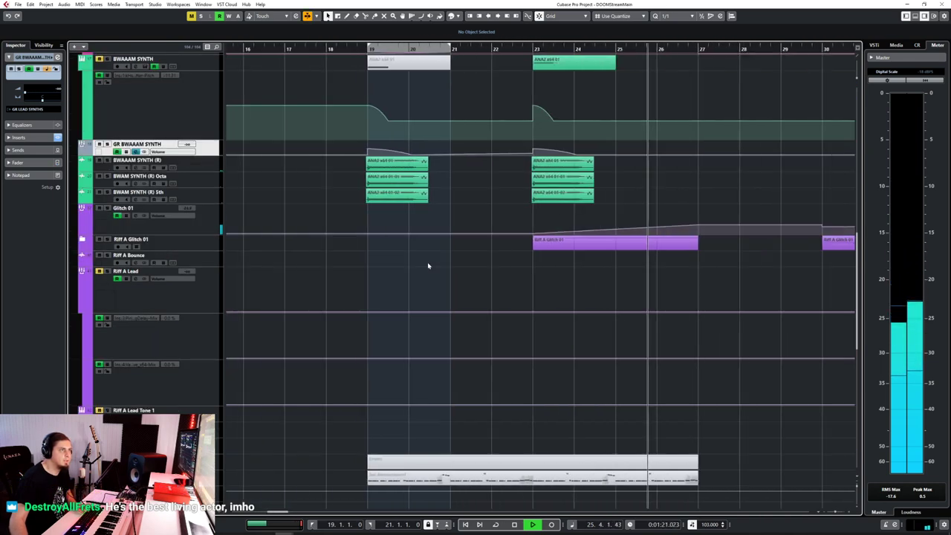
pyautogui.press('space')
# Select all volume automation on GR BWAAAM SYNTH and delete it
pyautogui.scroll(4, 406, 286)
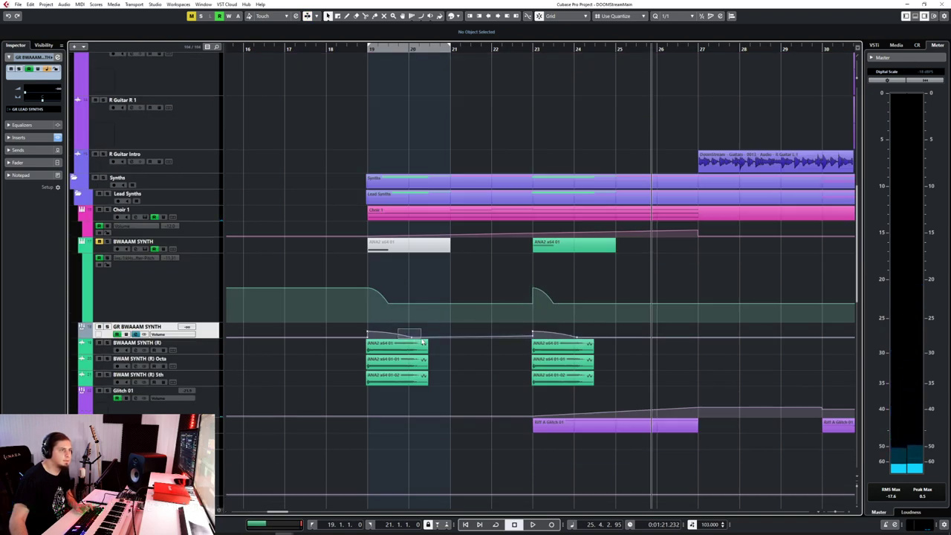
pyautogui.scroll(5, 424, 334)
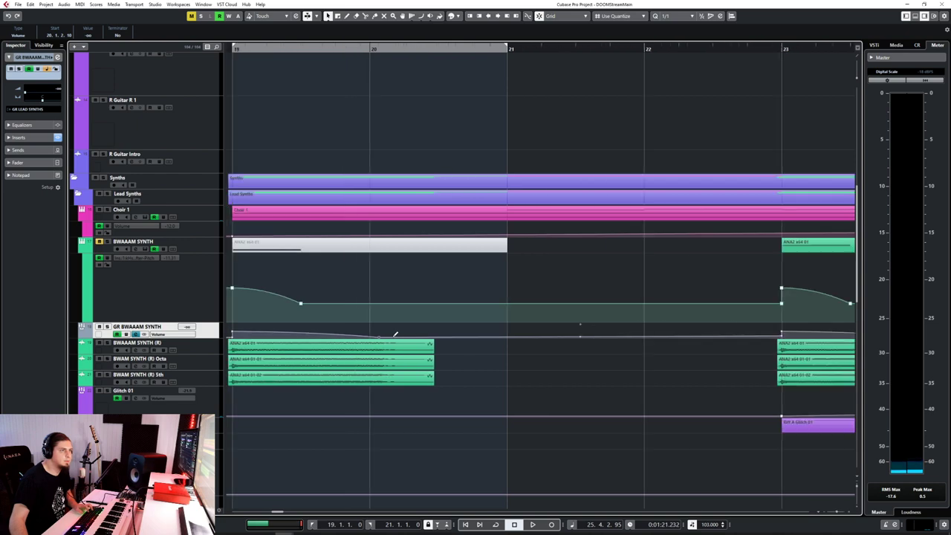
pyautogui.scroll(-3, 310, 343)
pyautogui.scroll(2, 310, 344)
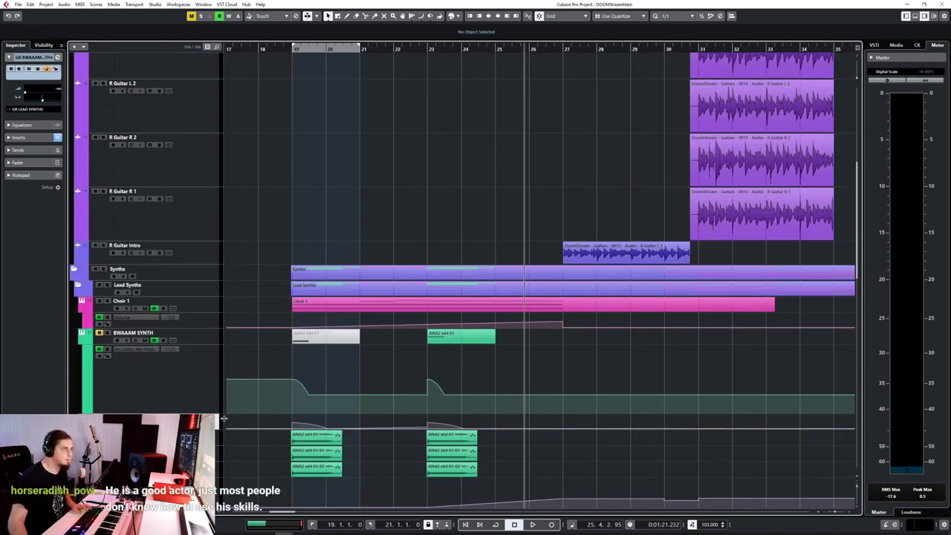
pyautogui.rightClick(210, 288)
pyautogui.press('Escape')
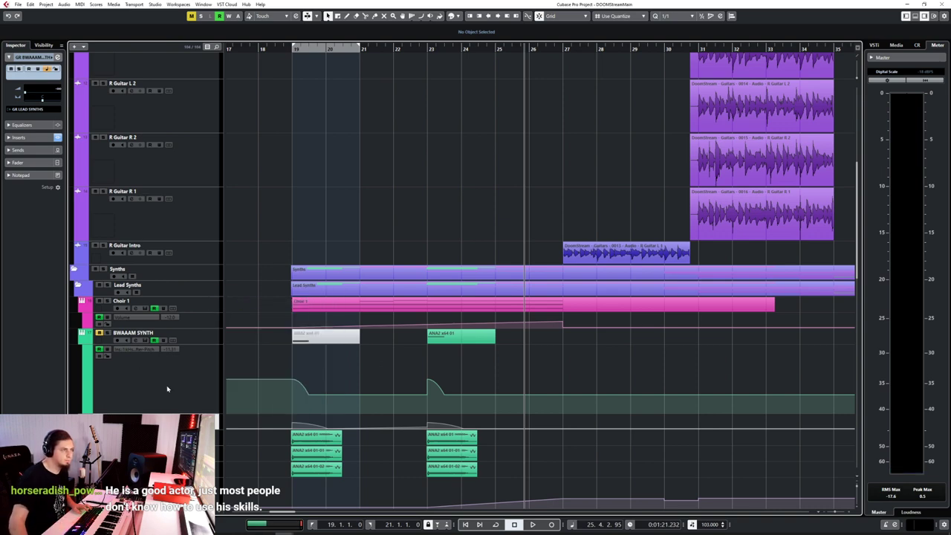
pyautogui.rightClick(211, 291)
pyautogui.click(238, 309)
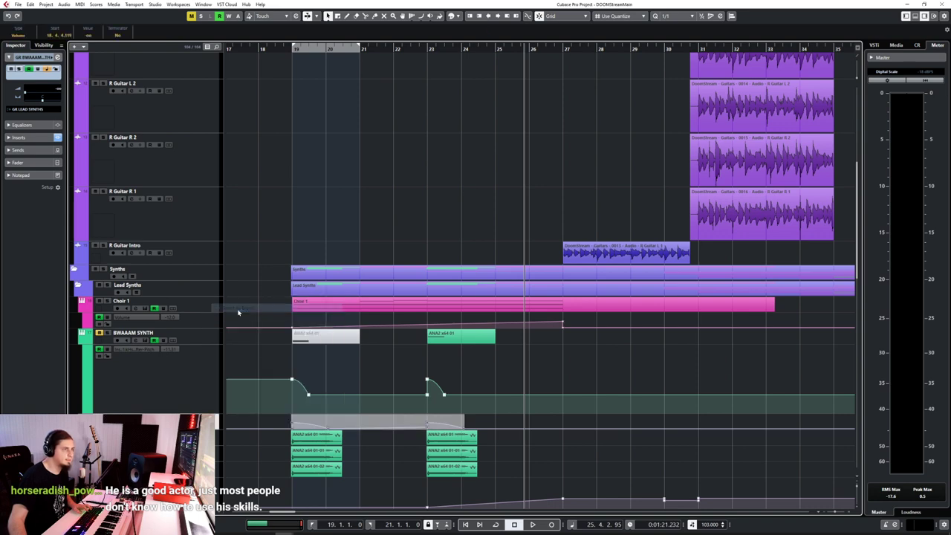
pyautogui.click(237, 313)
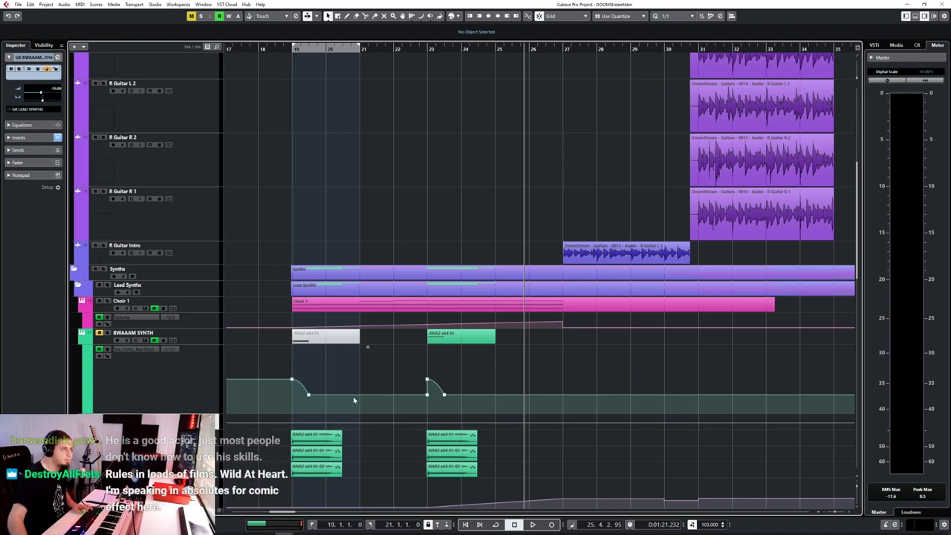
# Audition the intro from bar 18 without the fades and lower the GR BWAAAM SYNTH volume to -16.4 dB
pyautogui.click(257, 50)
pyautogui.press('space')
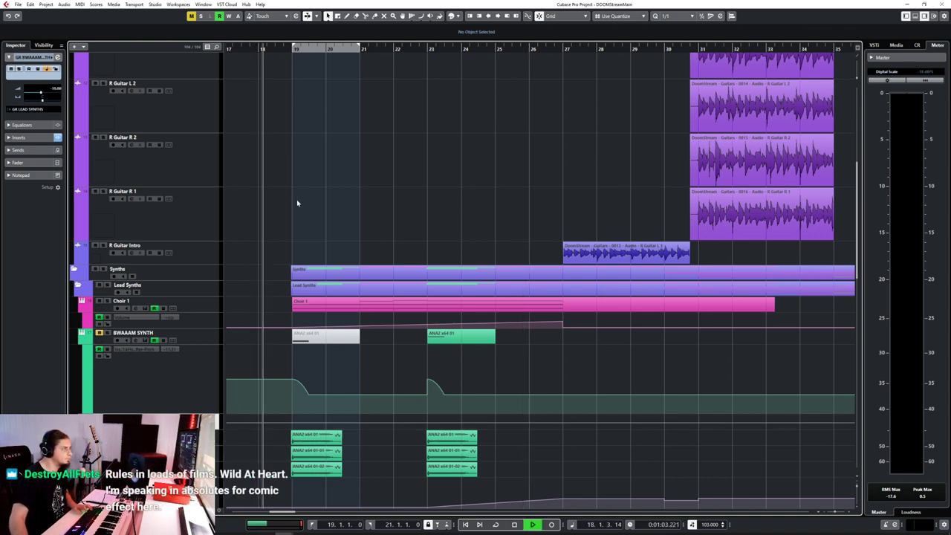
pyautogui.scroll(-5, 296, 199)
pyautogui.scroll(-5, 297, 201)
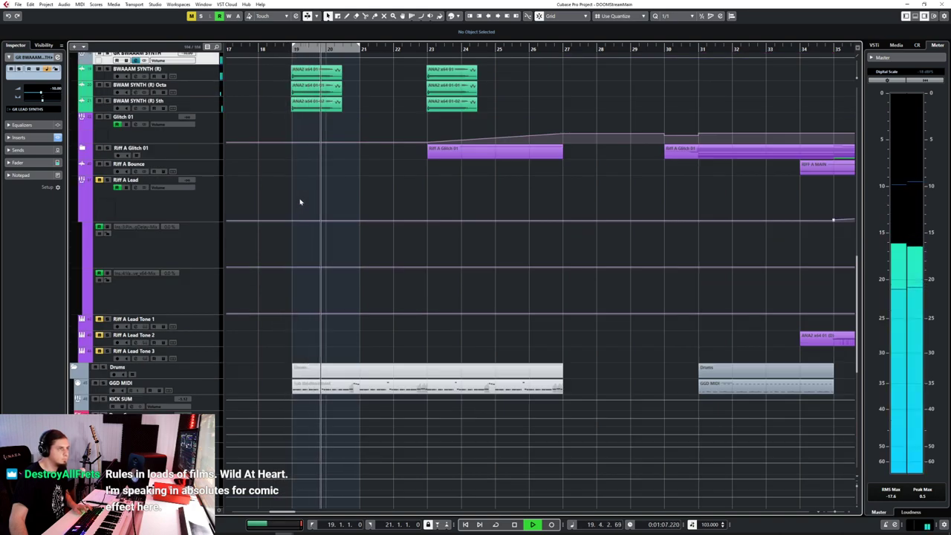
pyautogui.scroll(7, 301, 201)
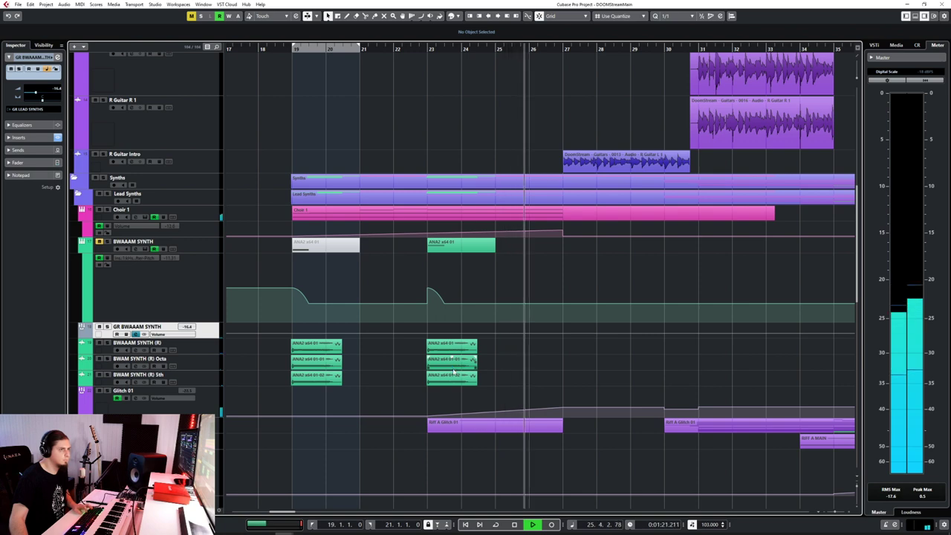
pyautogui.moveTo(384, 256)
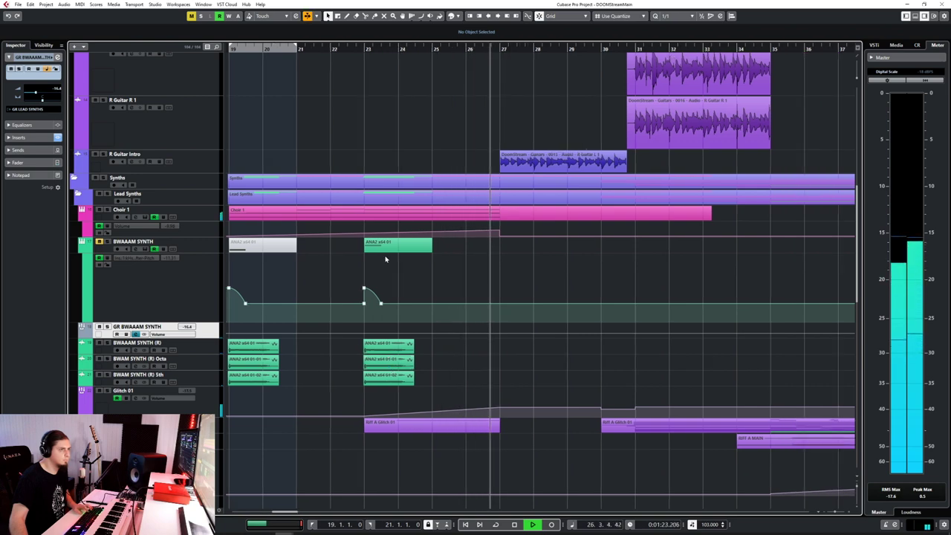
pyautogui.scroll(-15, 537, 312)
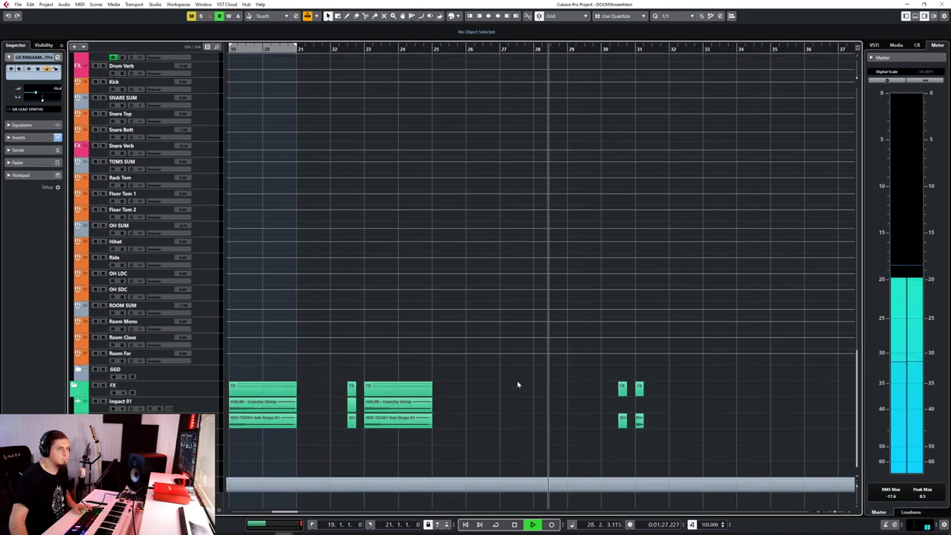
pyautogui.scroll(12, 518, 382)
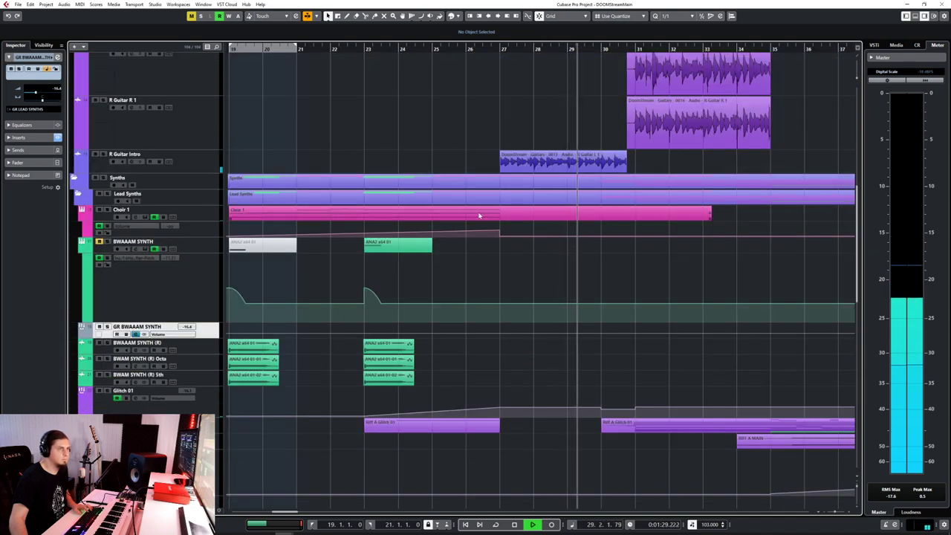
# Add an audio track named "Reverse Snare" to the FX folder and stop playback
pyautogui.scroll(-12, 495, 278)
pyautogui.scroll(-5, 495, 278)
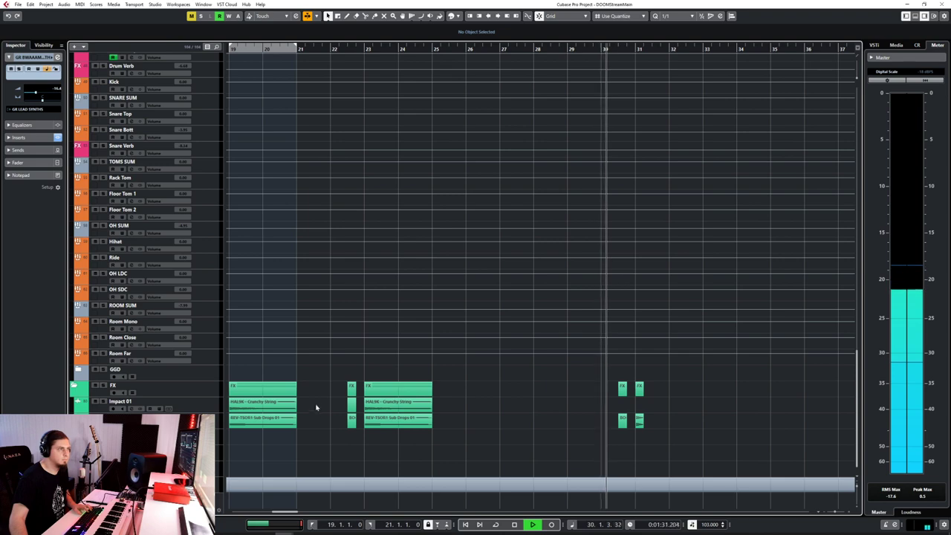
pyautogui.click(72, 385)
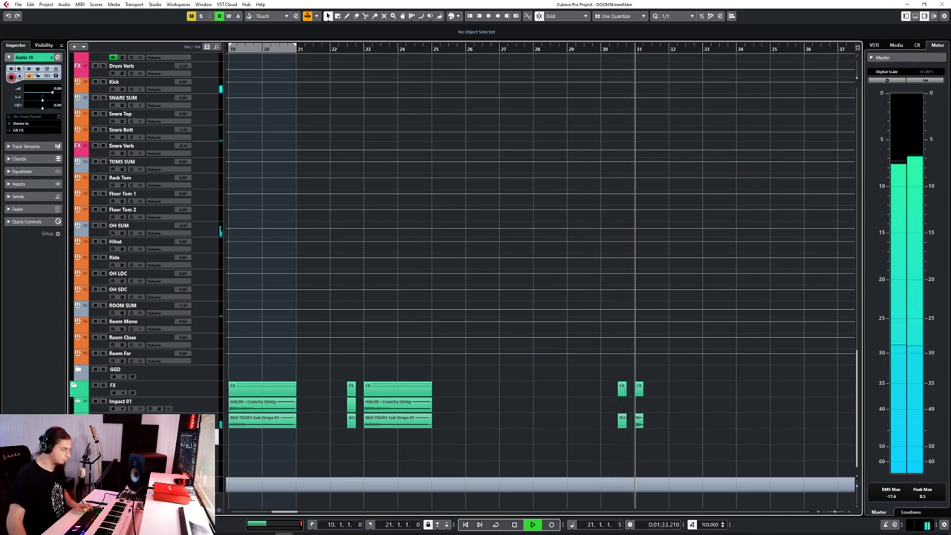
pyautogui.press('space')
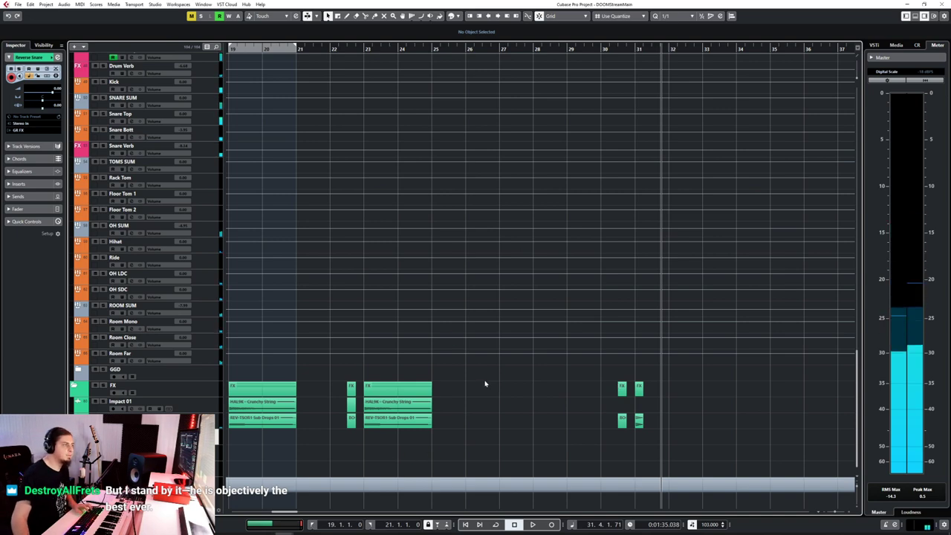
# Place the project cursor at bar 25, at the end of the second BWAAAM SYNTH hit
pyautogui.hscroll(-3, 486, 384)
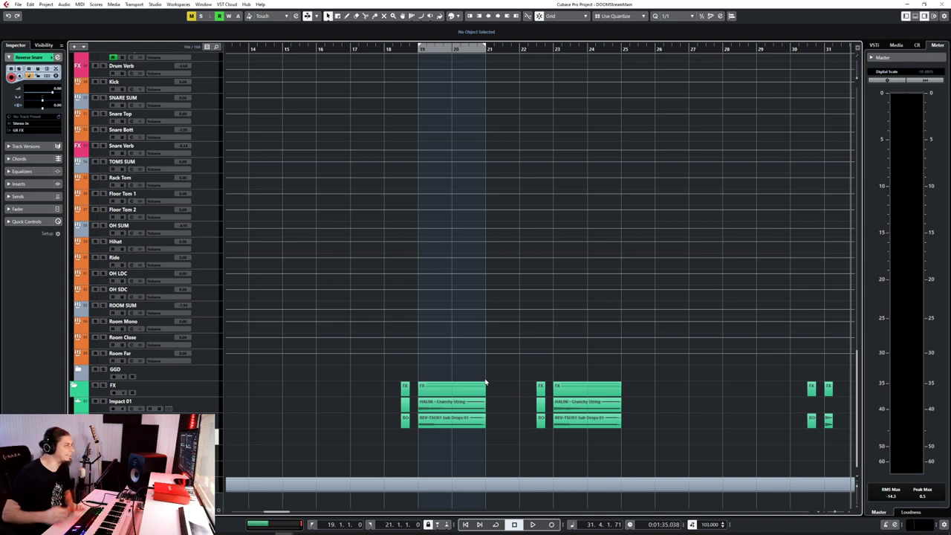
pyautogui.hscroll(5, 531, 348)
pyautogui.hscroll(-8, 533, 350)
pyautogui.hscroll(1, 527, 306)
pyautogui.hscroll(2, 697, 261)
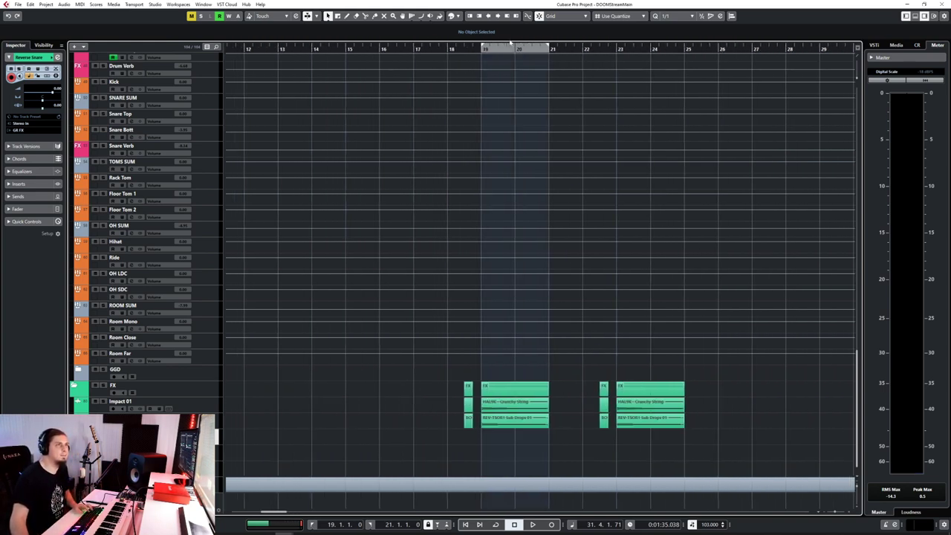
pyautogui.scroll(10, 717, 387)
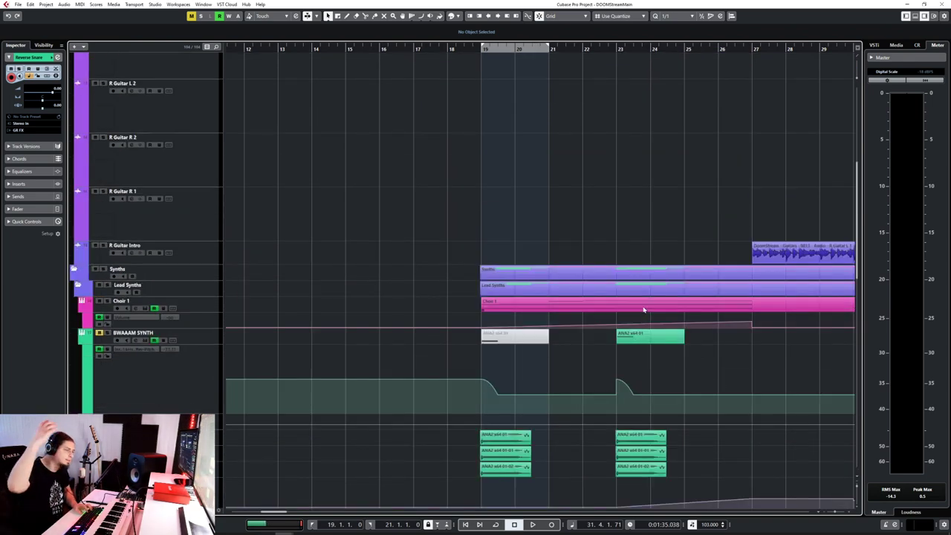
pyautogui.hscroll(5, 663, 297)
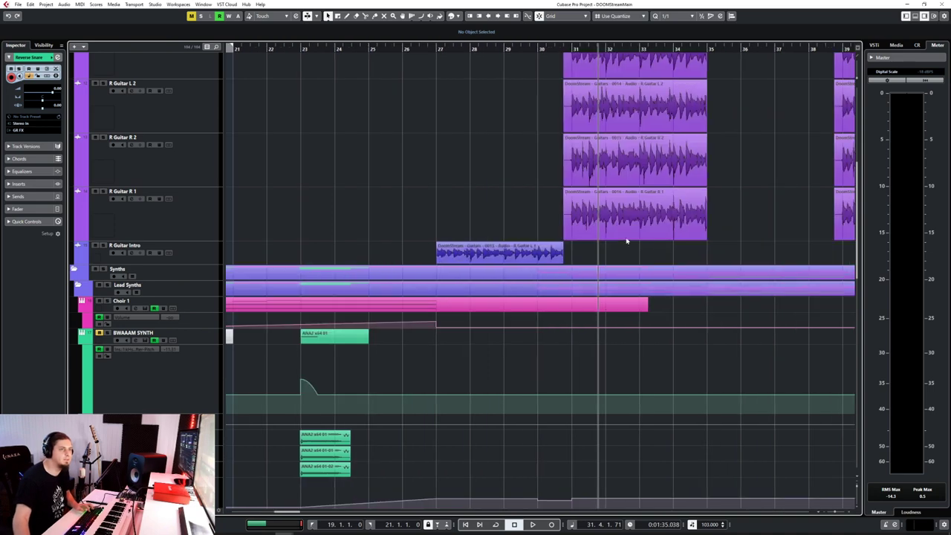
pyautogui.click(430, 48)
pyautogui.scroll(-5, 446, 334)
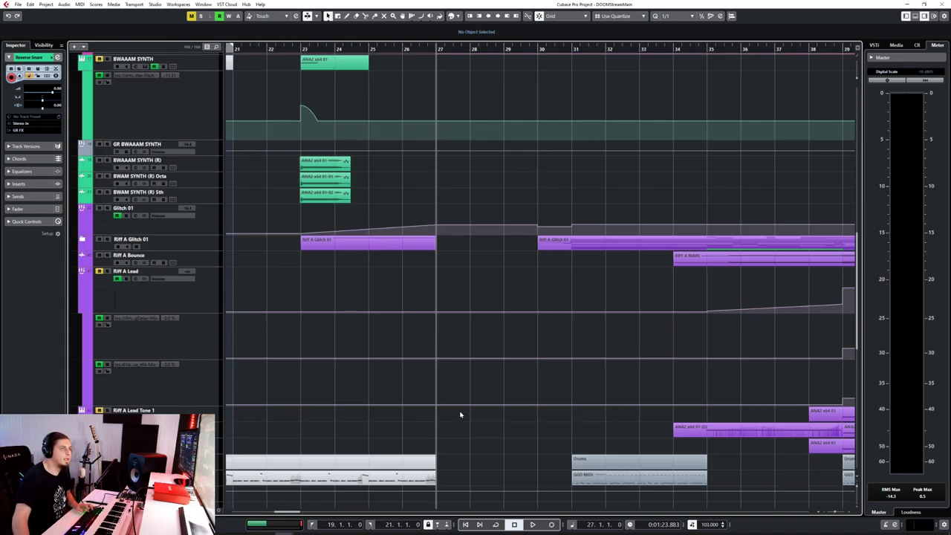
pyautogui.click(368, 65)
pyautogui.scroll(-10, 311, 334)
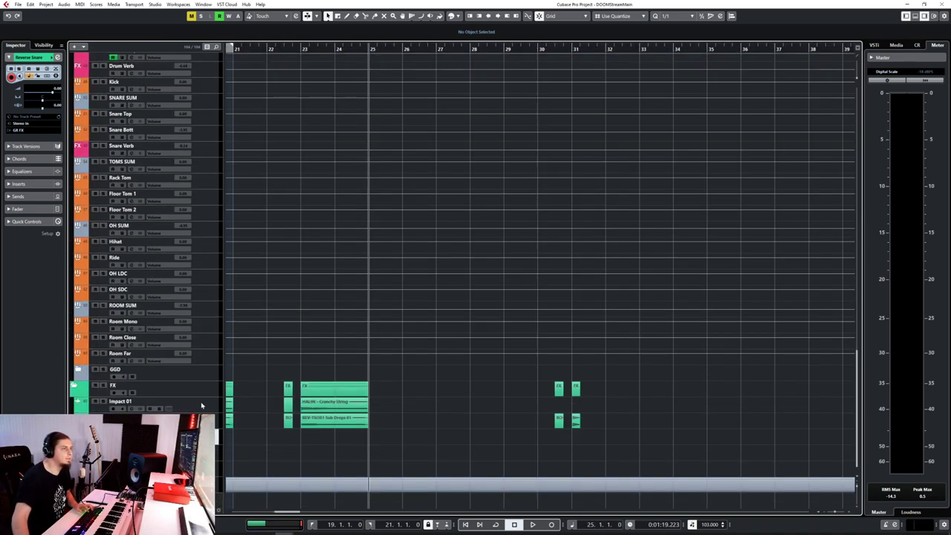
# Import the Snare 6 audio file onto the Reverse Snare track at bar 25, copying it into the project and converting its bit depth
pyautogui.click(17, 4)
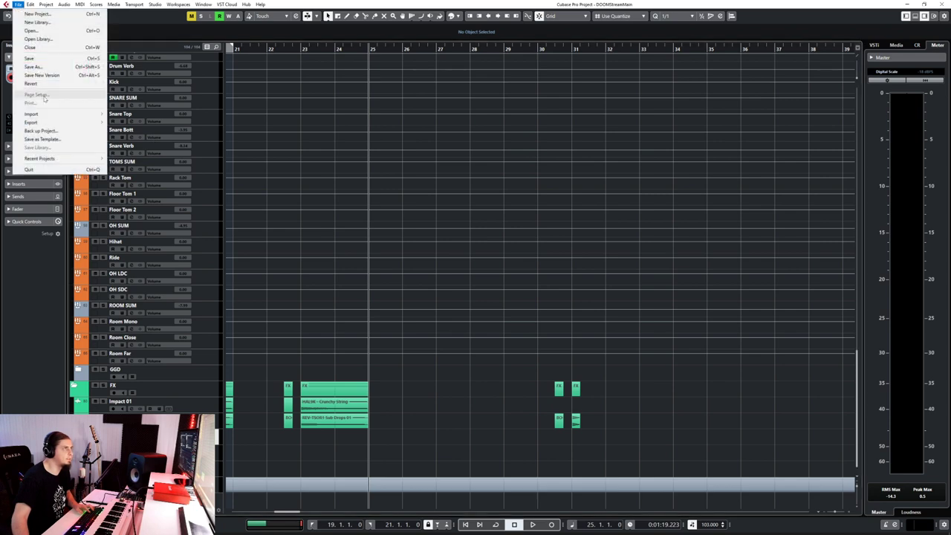
pyautogui.click(141, 114)
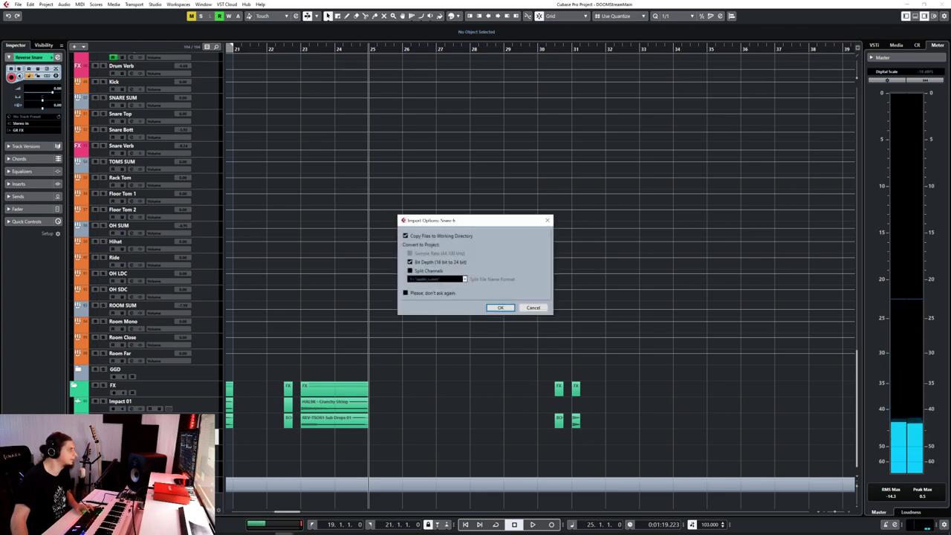
pyautogui.click(500, 307)
# Open the Snare 6 clip in the sample editor and reverse its audio
pyautogui.scroll(5, 398, 433)
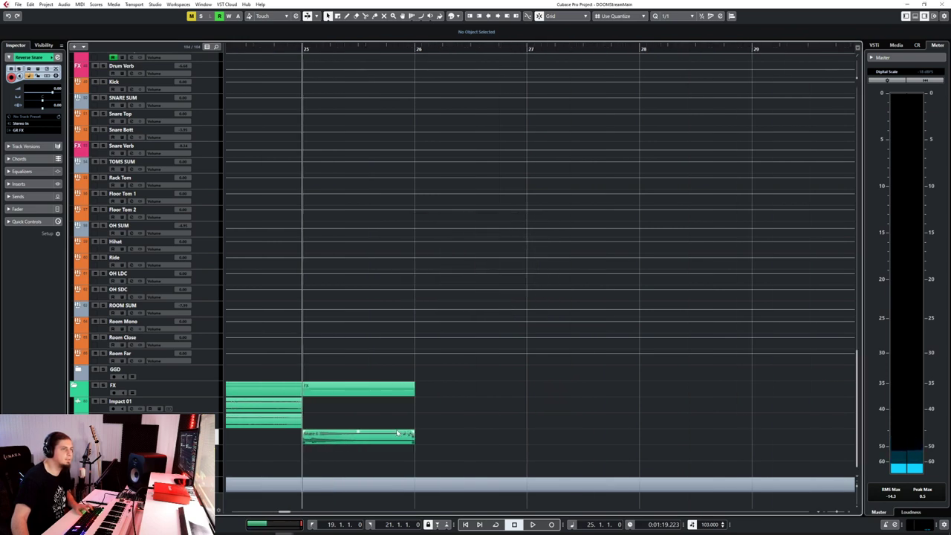
pyautogui.scroll(4, 367, 443)
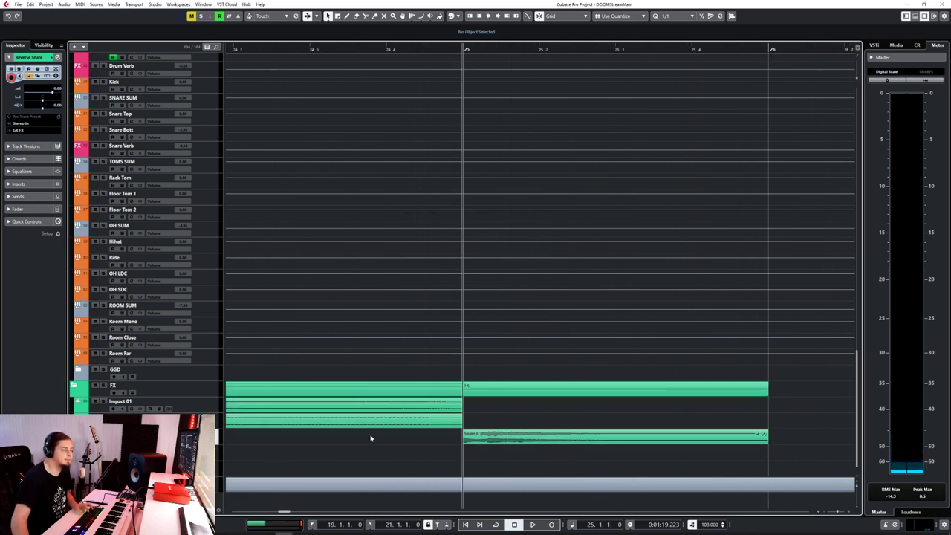
pyautogui.click(566, 437)
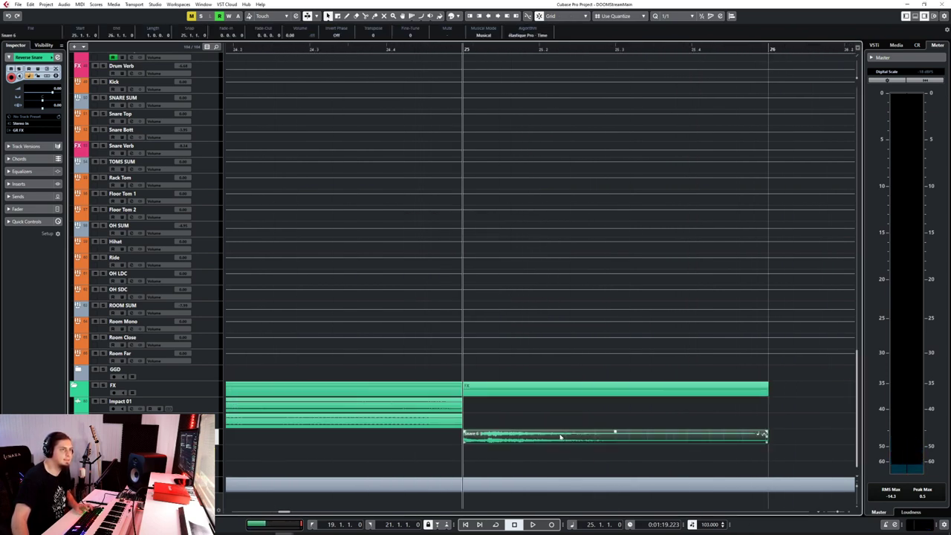
pyautogui.doubleClick(559, 436)
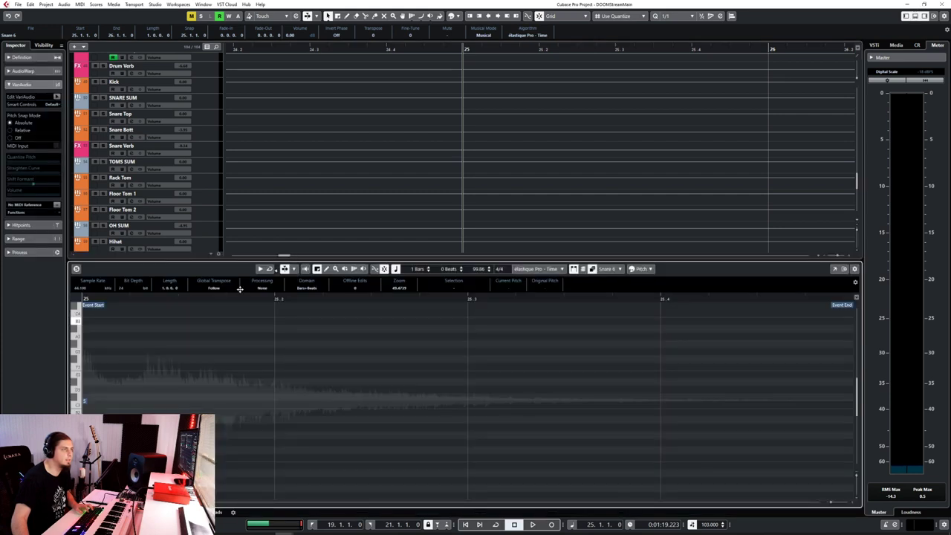
pyautogui.click(30, 252)
pyautogui.click(46, 153)
pyautogui.click(30, 237)
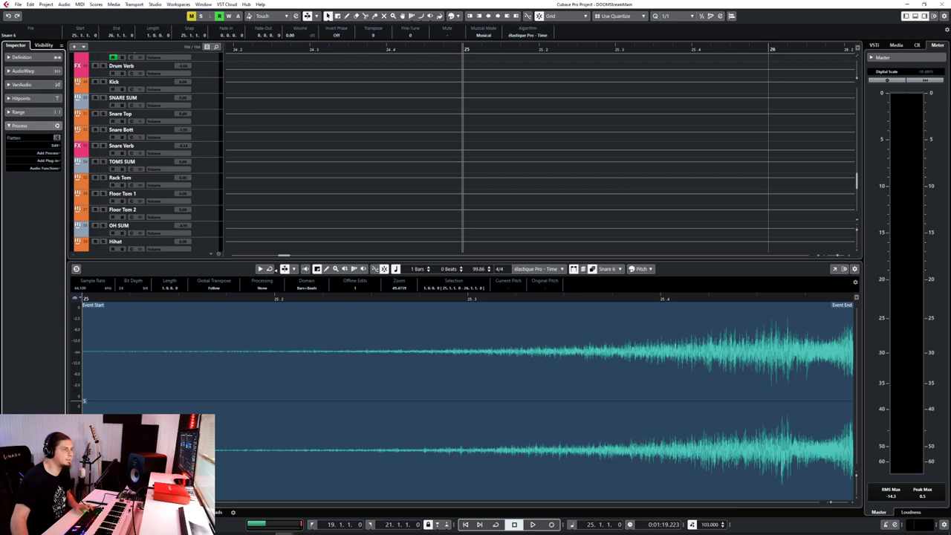
# Close the sample editor and move the reversed snare clip to start at bar 24 and end at bar 25
pyautogui.hotkey('ctrl', 'e')
pyautogui.hscroll(-1, 564, 457)
pyautogui.moveTo(653, 437); pyautogui.dragTo(383, 436)
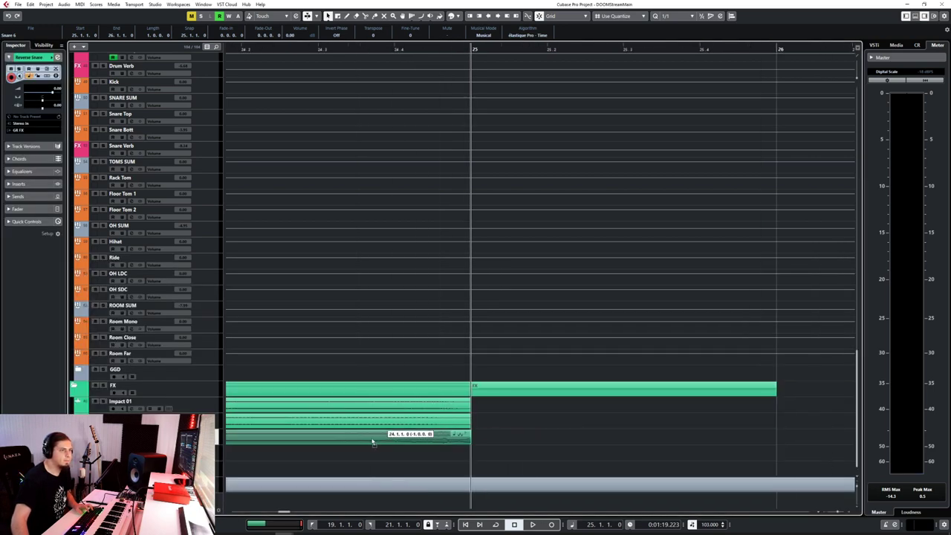
pyautogui.press('g')
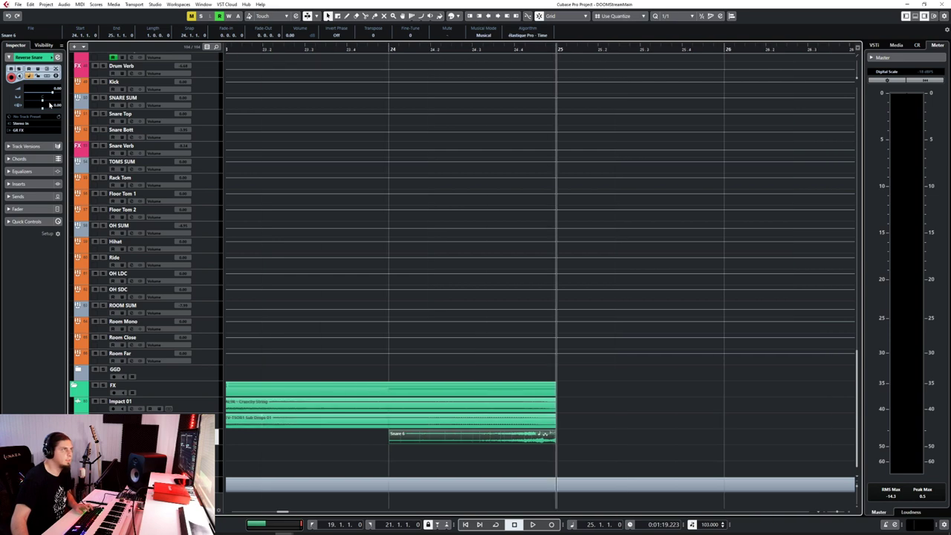
# Lower the Reverse Snare track volume to -12.5 dB and audition the swell into bar 25
pyautogui.moveTo(50, 93); pyautogui.dragTo(46, 115)
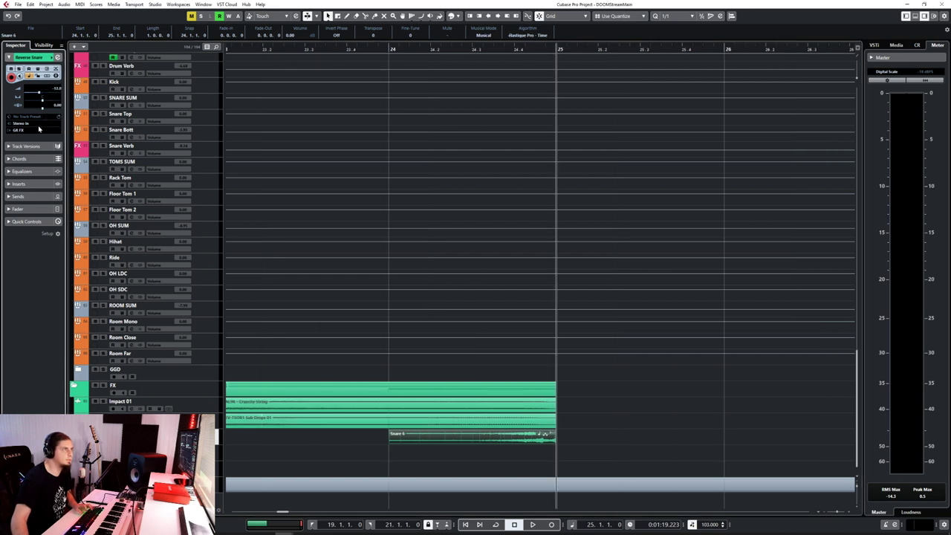
pyautogui.click(376, 49)
pyautogui.press('space')
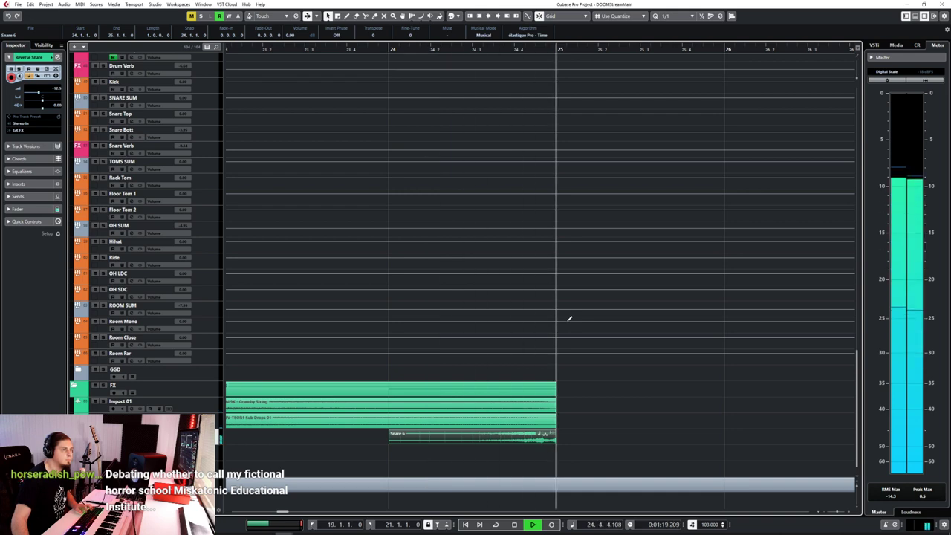
# Move the reversed snare clip to start at bar 26 and lower the clip volume to -5.54 dB
pyautogui.press('g')
pyautogui.moveTo(594, 441); pyautogui.dragTo(653, 439)
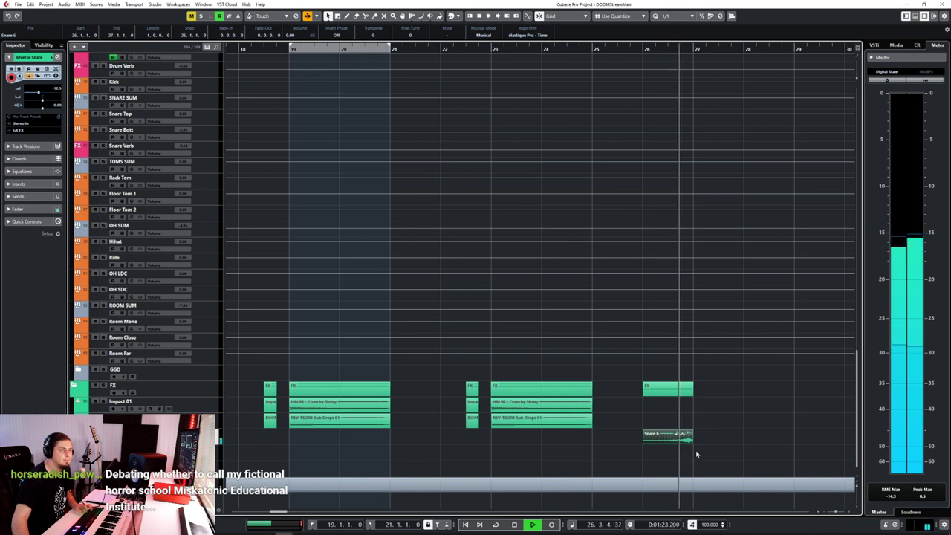
pyautogui.click(679, 435)
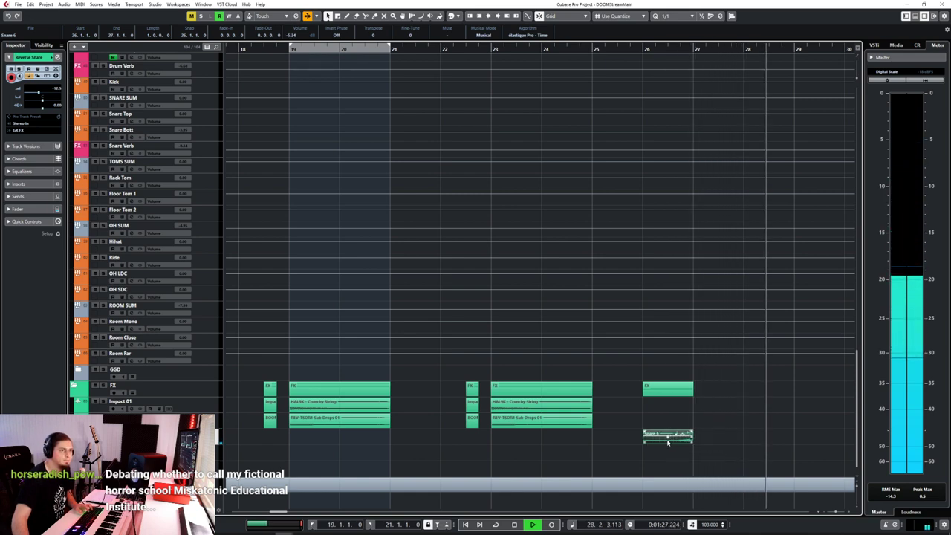
# Play into the bar 31 drop, stop, and place a copy of the reversed snare clip from bar 30 to bar 31
pyautogui.hscroll(2, 631, 453)
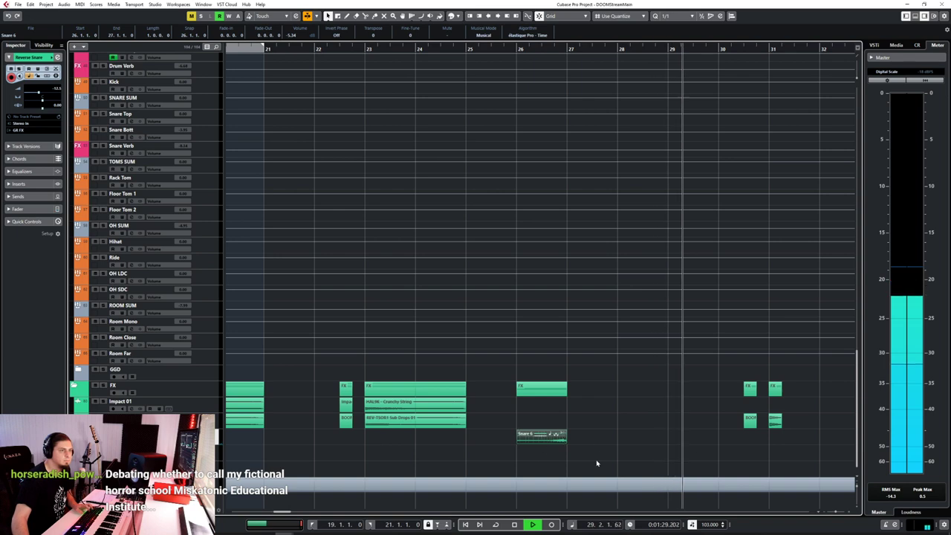
pyautogui.scroll(5, 596, 462)
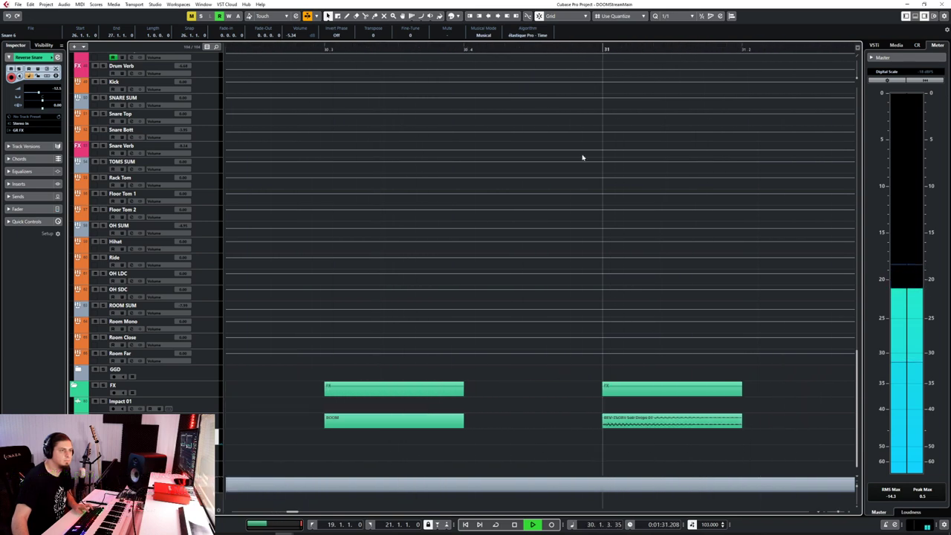
pyautogui.scroll(-3, 541, 319)
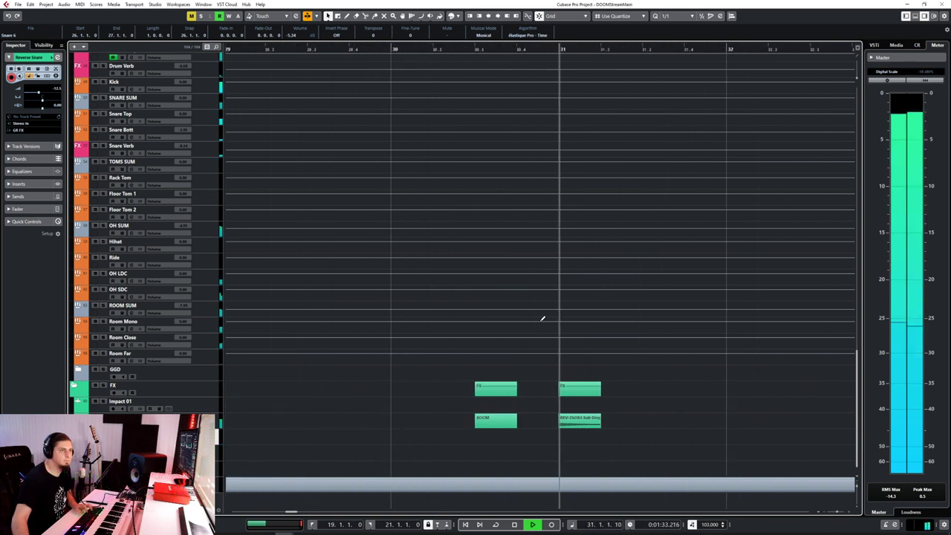
pyautogui.press('space')
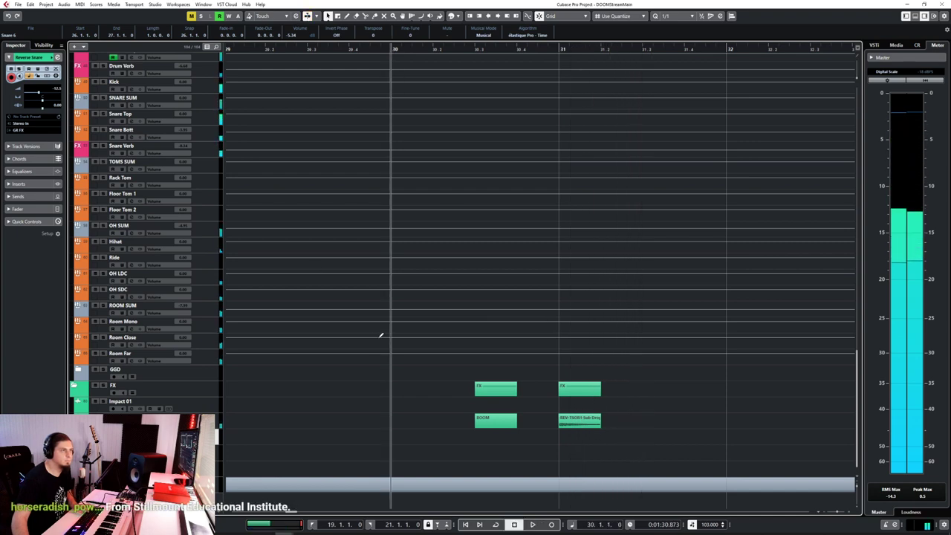
pyautogui.scroll(-2, 378, 342)
pyautogui.click(276, 48)
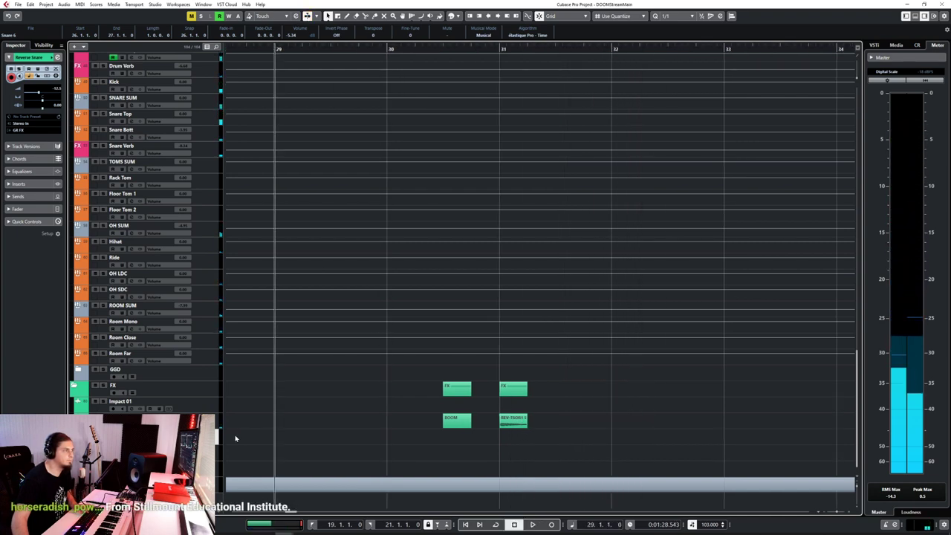
pyautogui.hotkey('ctrl', 'v')
pyautogui.moveTo(396, 438); pyautogui.dragTo(453, 440)
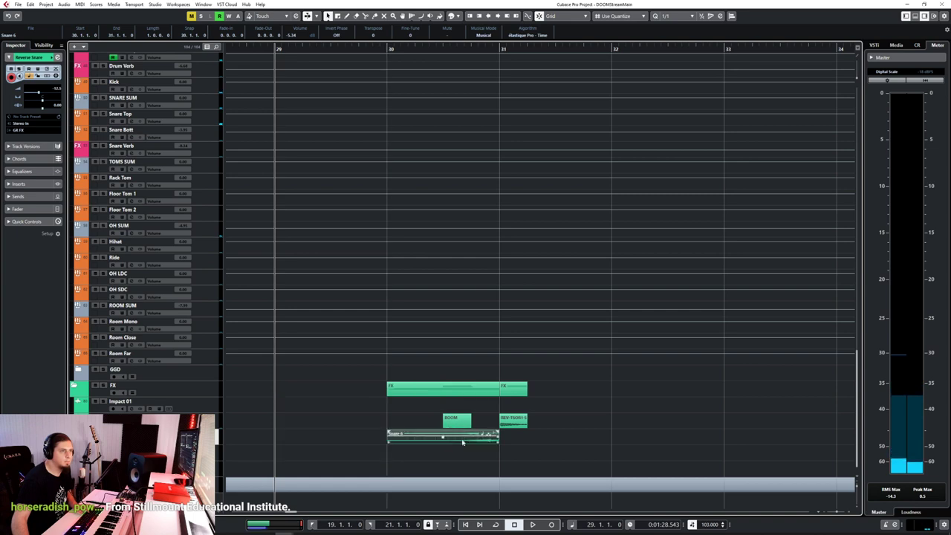
# Set the quantize grid to 1/16 and trim the copied snare clip to start at 30.4.4 with a fade-in
pyautogui.keyDown('ctrl'); pyautogui.scroll(4, 485, 453); pyautogui.keyUp('ctrl')
pyautogui.keyDown('ctrl'); pyautogui.scroll(-2, 361, 439); pyautogui.keyUp('ctrl')
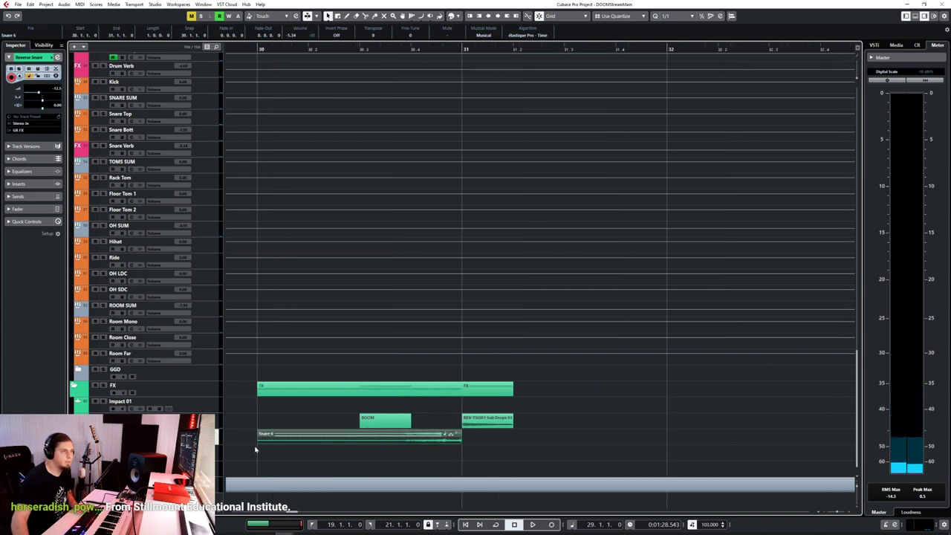
pyautogui.click(680, 17)
pyautogui.click(690, 59)
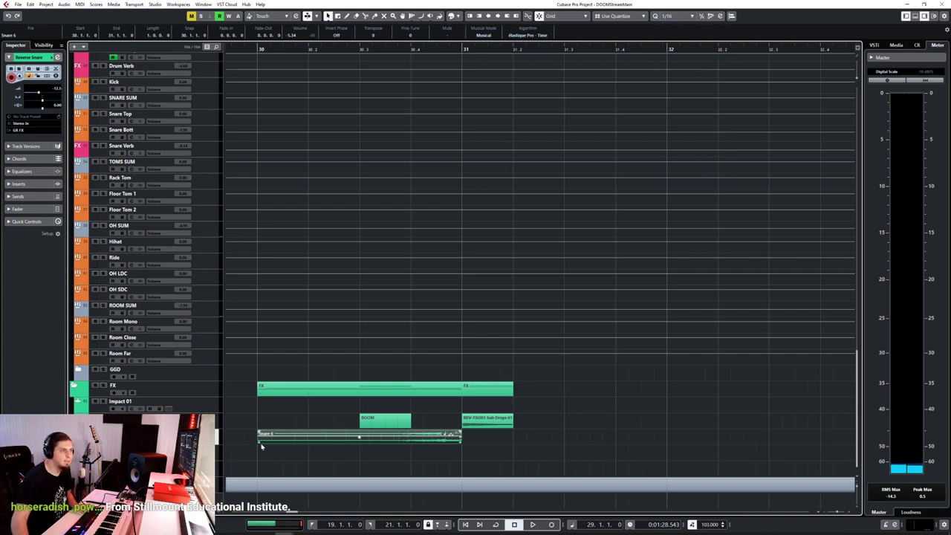
pyautogui.moveTo(258, 438); pyautogui.dragTo(455, 436)
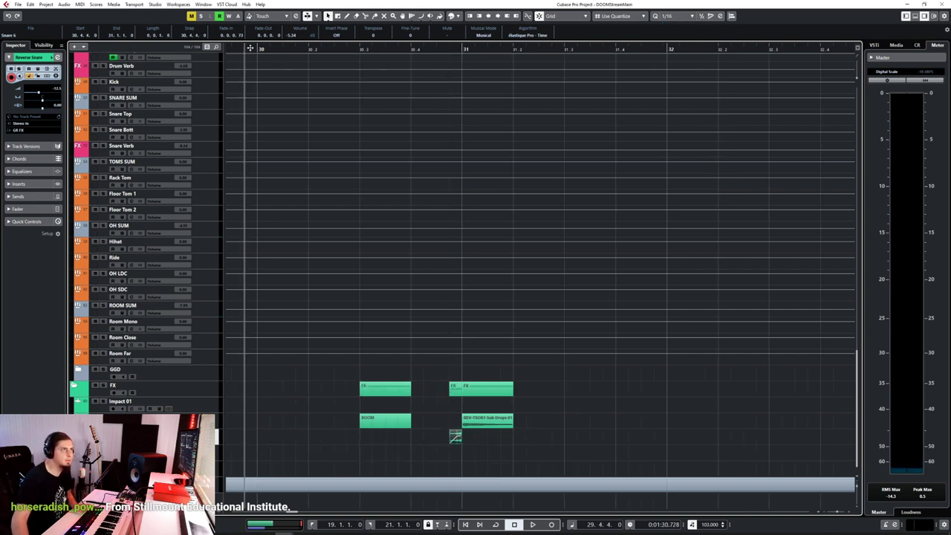
# Play the transition into bar 31 to audition the trimmed reversed snare swell and the riff that follows
pyautogui.press('space')
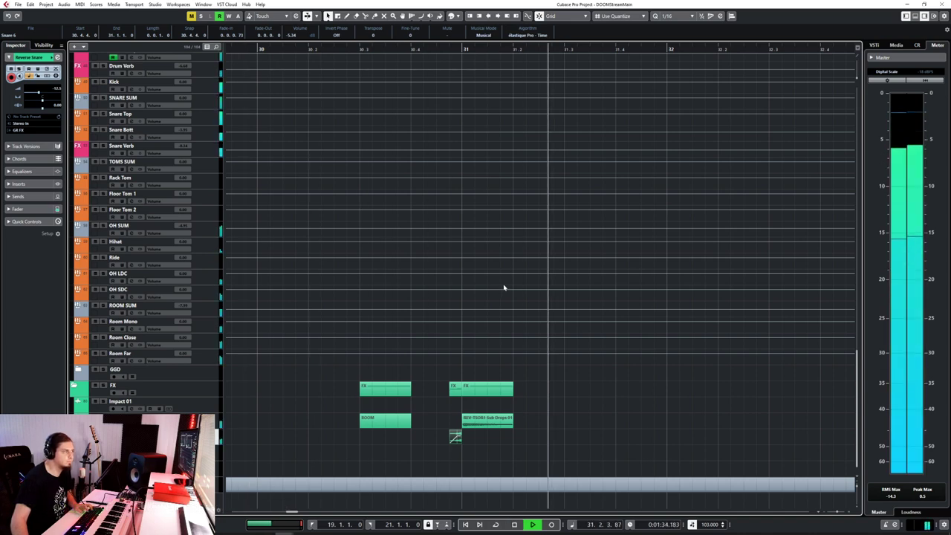
pyautogui.scroll(-8, 502, 284)
pyautogui.hscroll(-4, 505, 285)
pyautogui.hscroll(4, 507, 286)
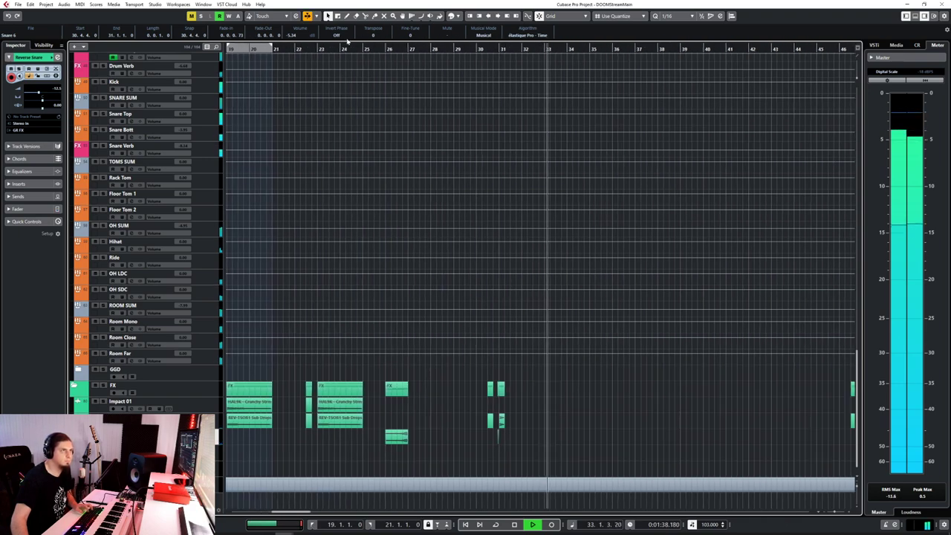
pyautogui.hscroll(2, 672, 398)
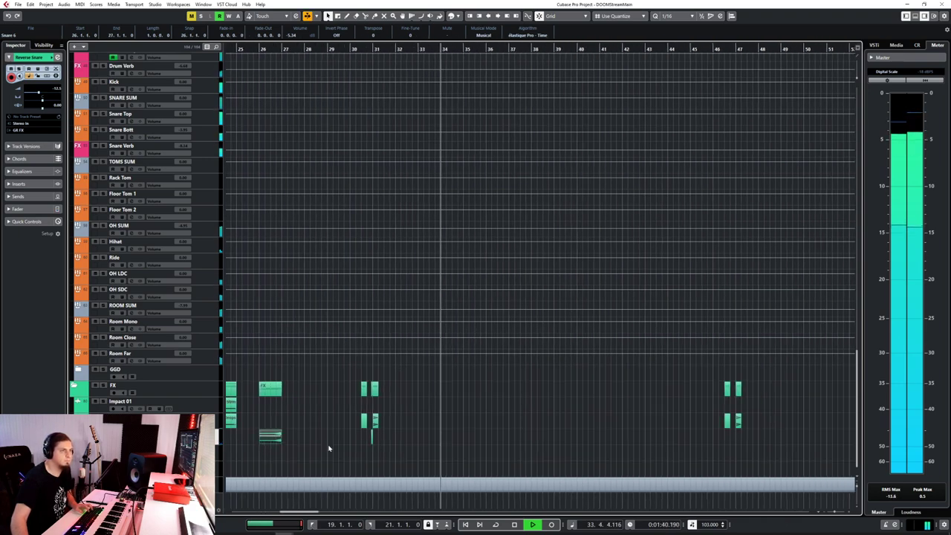
# Copy the BOOM, sub drop and short reversed snare clips from bars 30–31 to start at 38.3.1
pyautogui.scroll(4, 542, 416)
pyautogui.hscroll(-2, 542, 416)
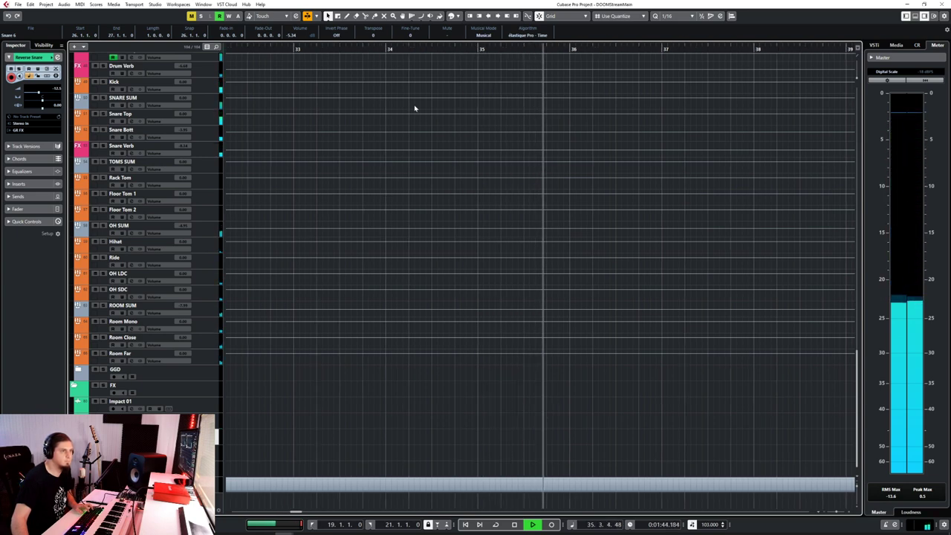
pyautogui.hscroll(-2, 586, 400)
pyautogui.click(247, 422)
pyautogui.hscroll(-1, 291, 421)
pyautogui.click(405, 443)
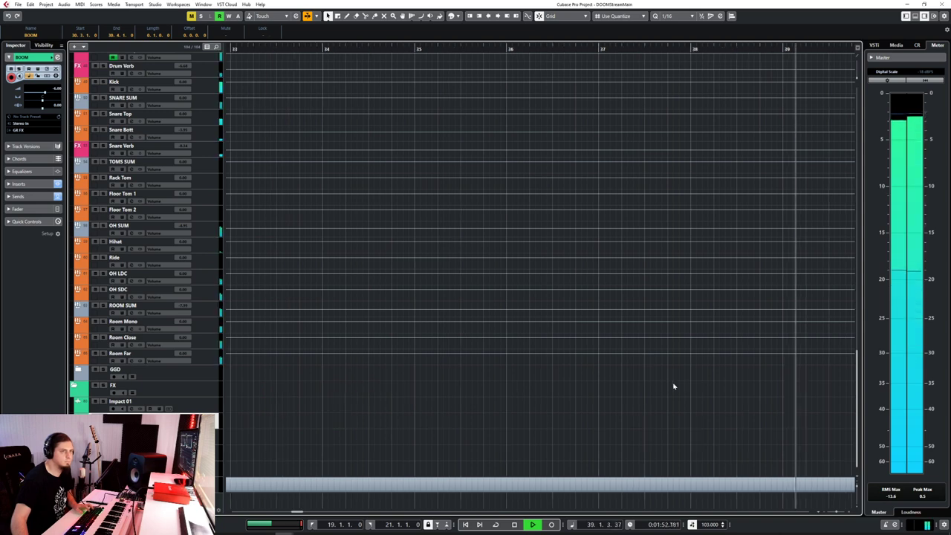
pyautogui.doubleClick(438, 48)
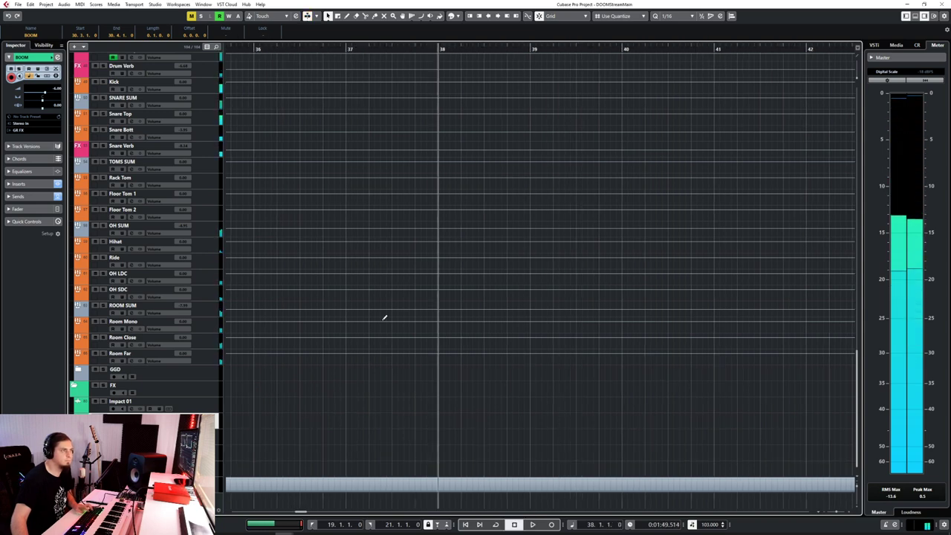
pyautogui.click(484, 47)
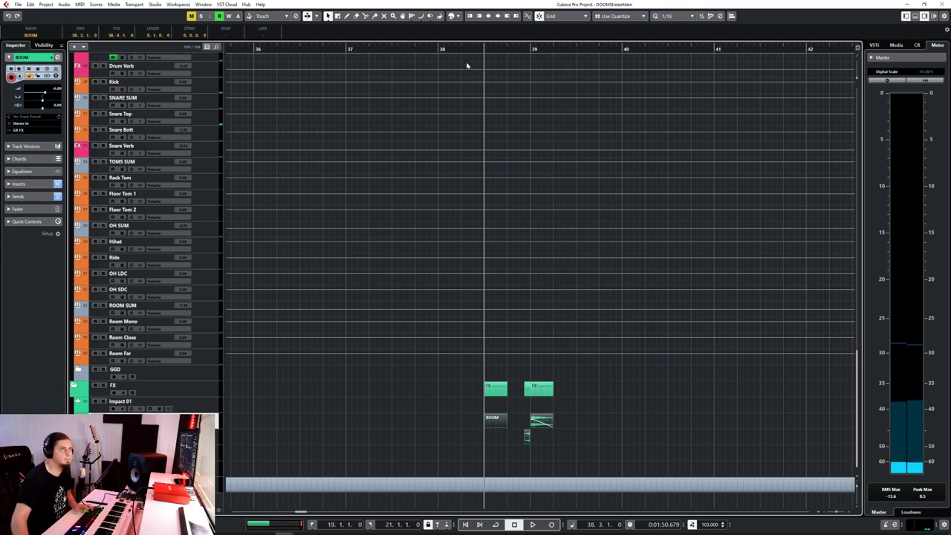
# Play from just before bar 38 to audition the copied effects leading into bar 39
pyautogui.click(434, 47)
pyautogui.press('space')
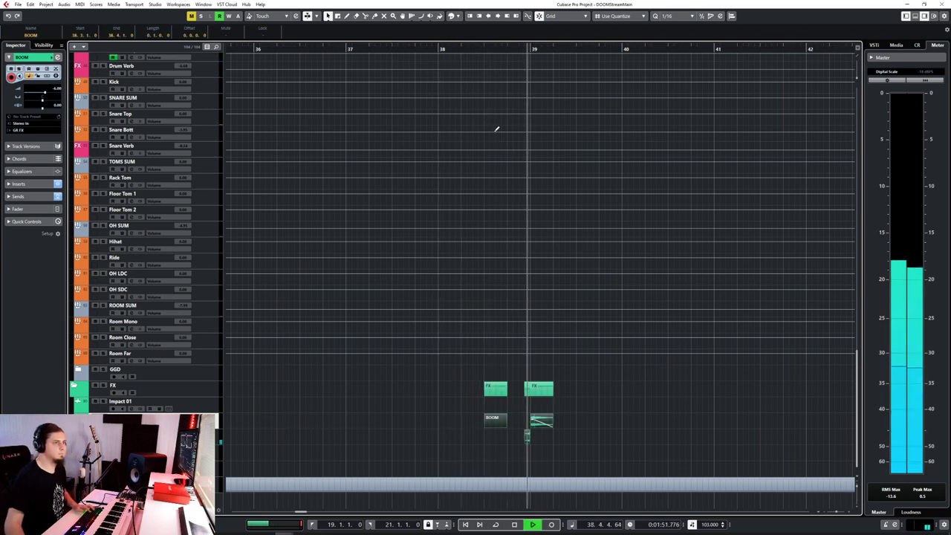
pyautogui.scroll(-3, 550, 329)
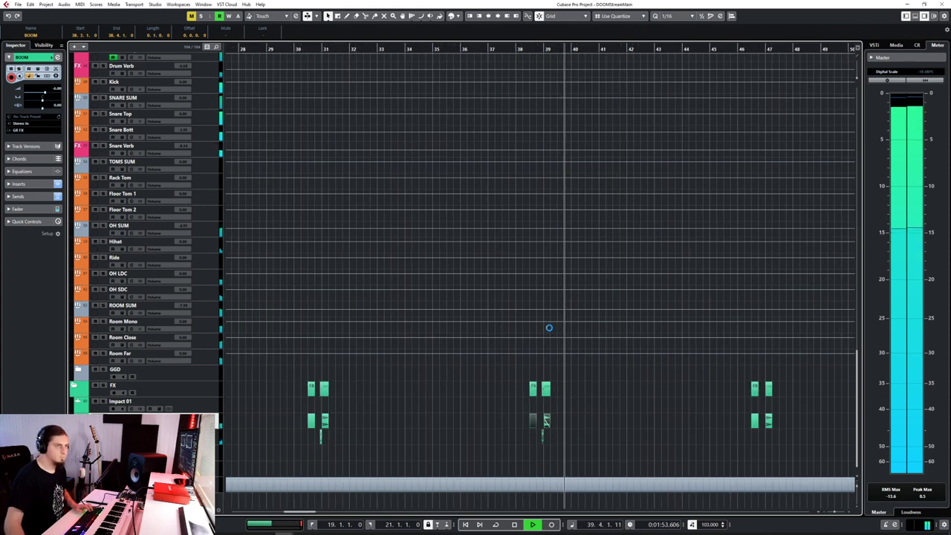
pyautogui.hscroll(5, 572, 393)
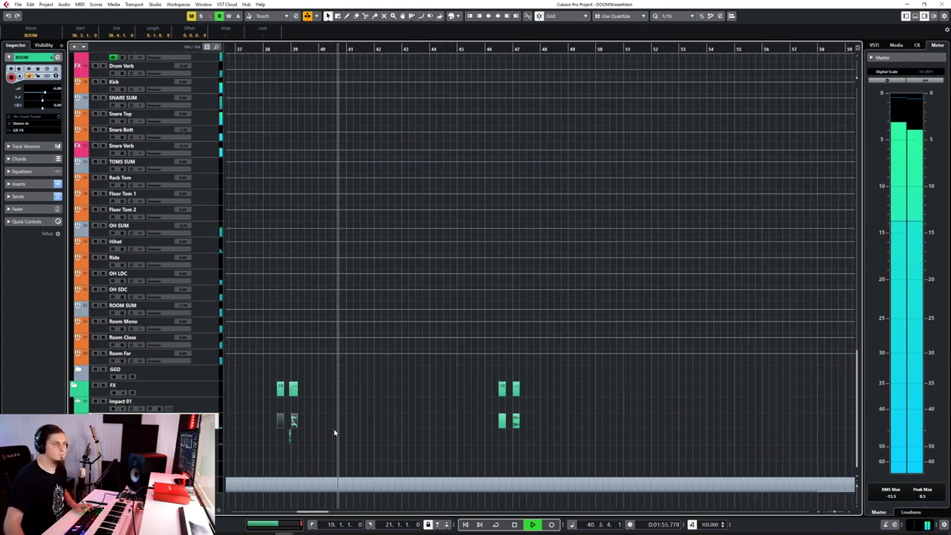
# Stop playback and place a copy of the bar 26 reversed snare clip at bar 46
pyautogui.hscroll(-5, 439, 432)
pyautogui.scroll(3, 344, 429)
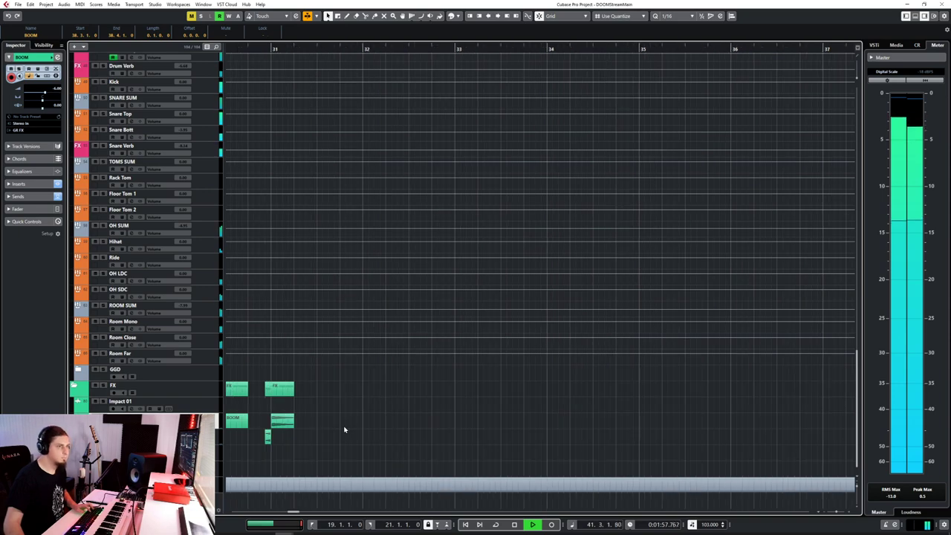
pyautogui.hscroll(-5, 270, 433)
pyautogui.click(380, 441)
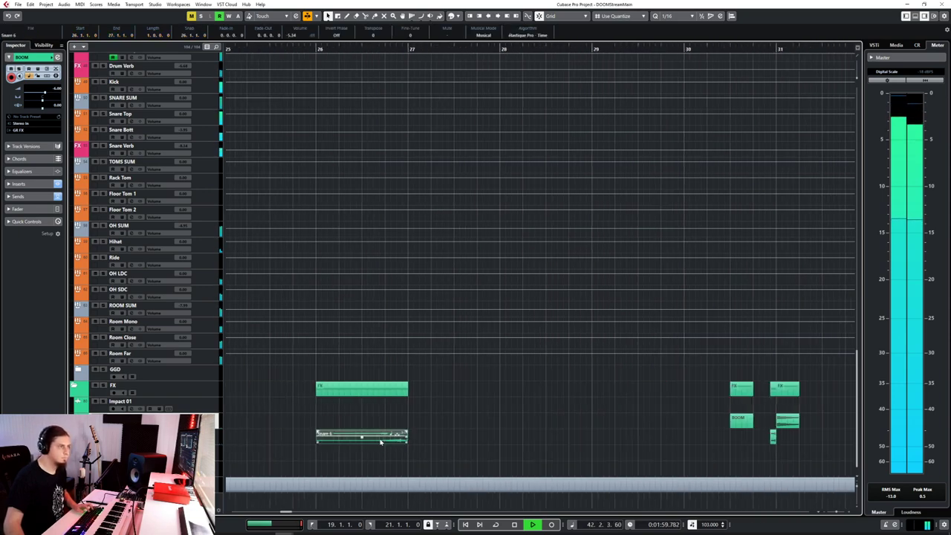
pyautogui.hscroll(7, 470, 410)
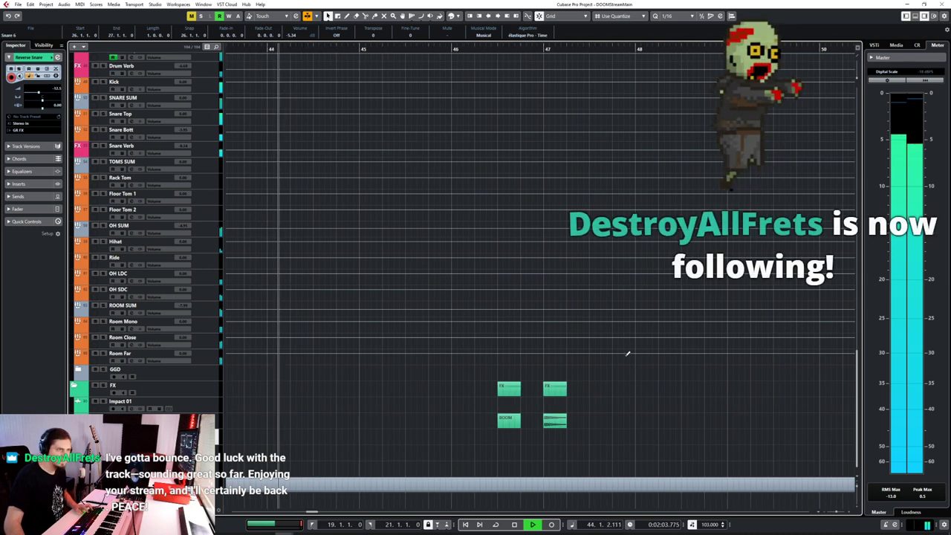
pyautogui.press('space')
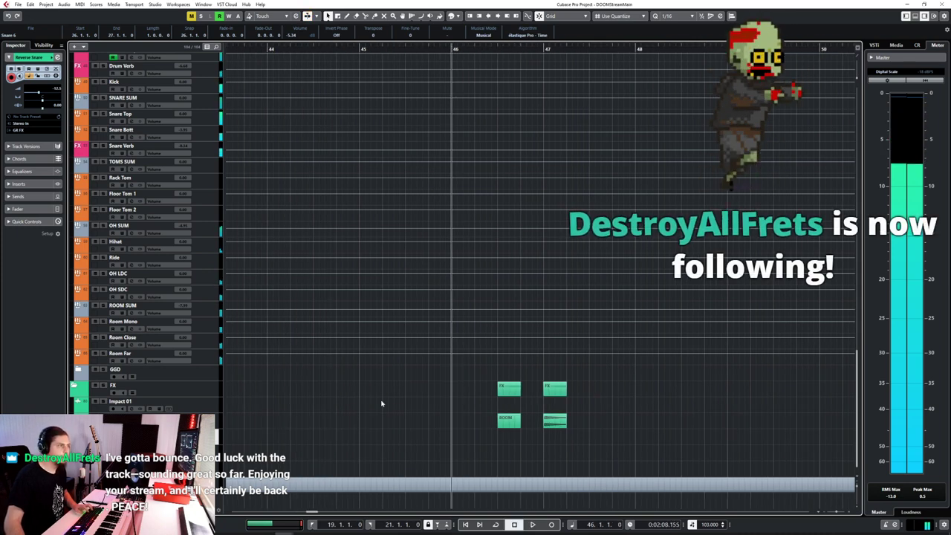
# Play from 45.4.1 to audition the reversed snare swell into bar 47, and stop
pyautogui.click(429, 47)
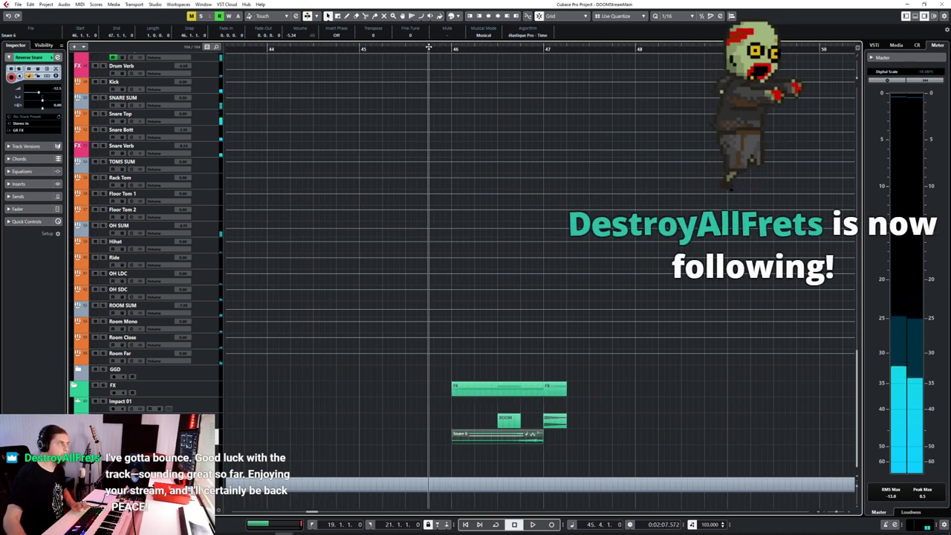
pyautogui.press('space')
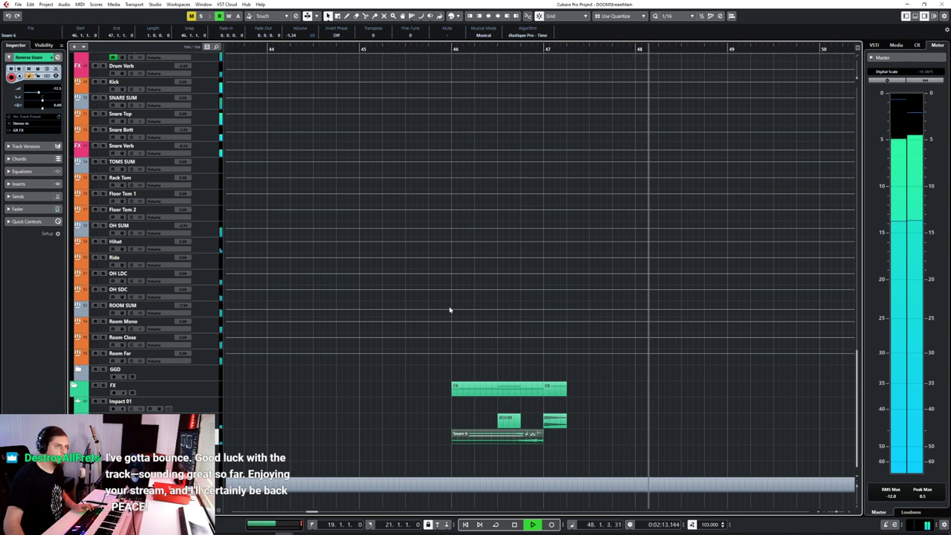
pyautogui.press('space')
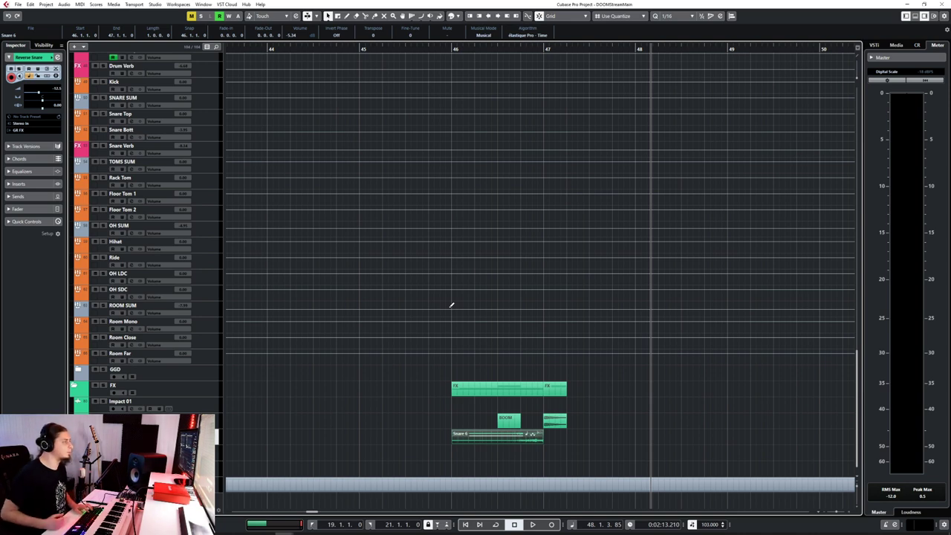
# Bring all FX clips into view and briefly play the opening hits from 17.4.4, stopping in bar 19
pyautogui.scroll(-2, 455, 295)
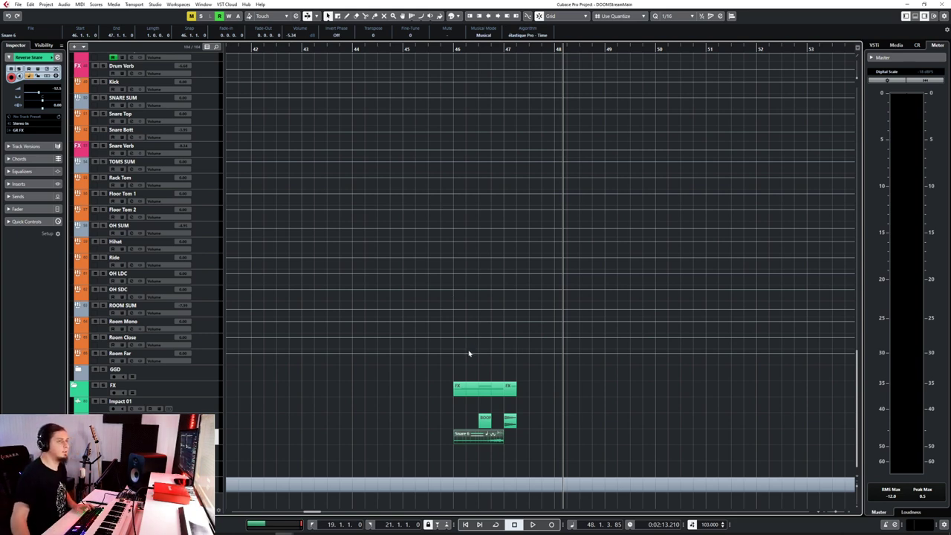
pyautogui.press('g')
pyautogui.press('g')
pyautogui.press('g')
pyautogui.click(497, 48)
pyautogui.hscroll(-5, 398, 443)
pyautogui.click(369, 48)
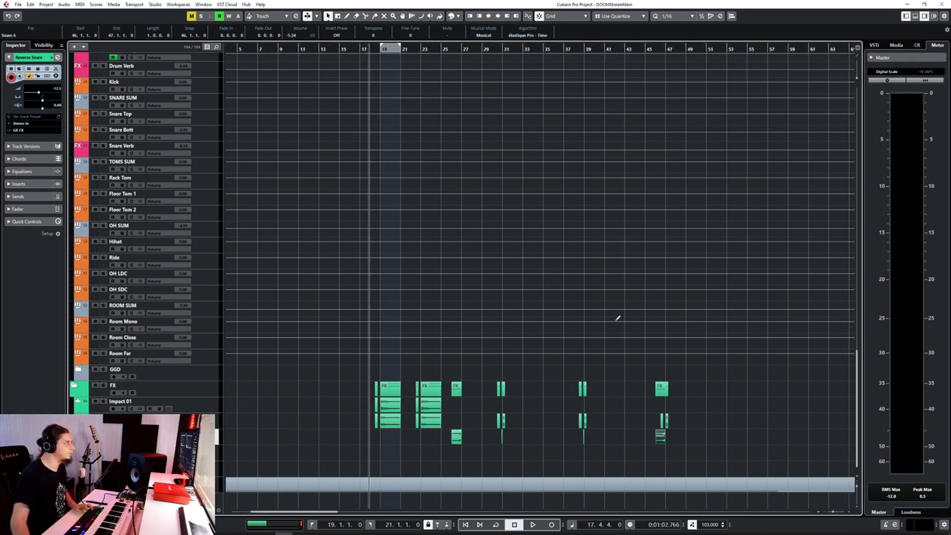
pyautogui.hscroll(8, 817, 424)
pyautogui.hscroll(-10, 764, 410)
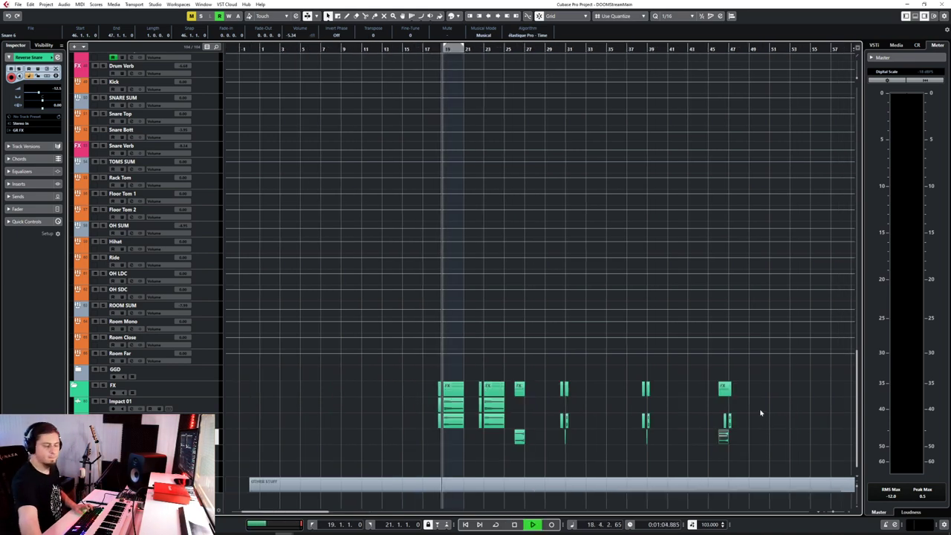
pyautogui.press('space')
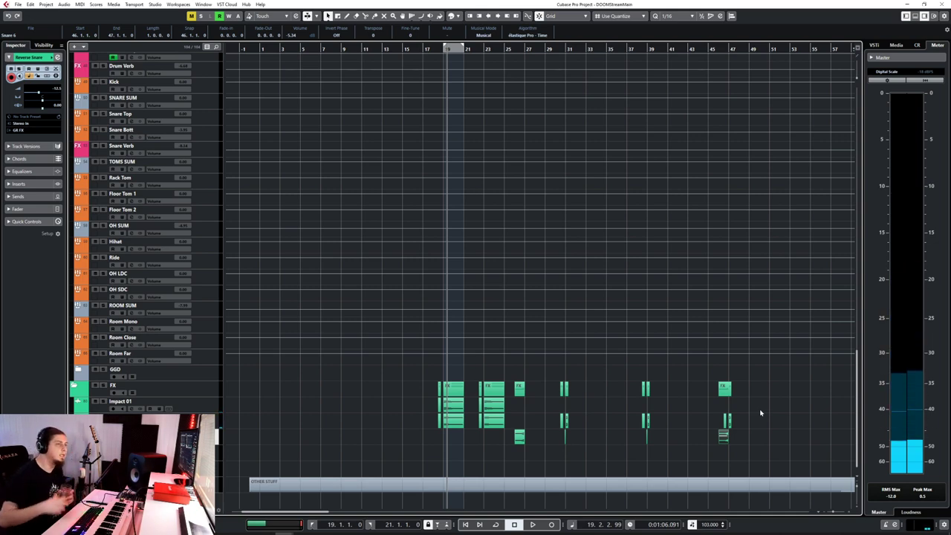
# Play the song from 18.2.2 and examine the FX transitions into bars 31 and 39
pyautogui.click(437, 49)
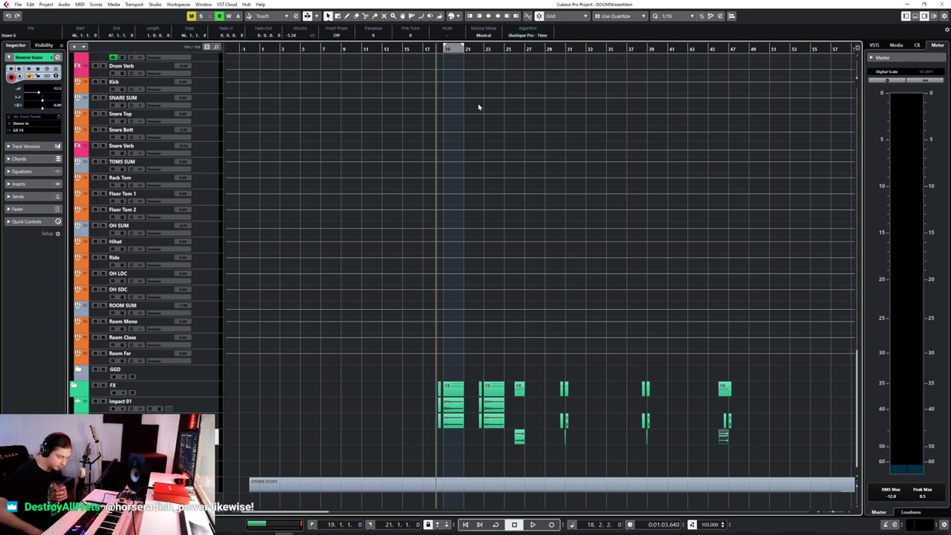
pyautogui.press('space')
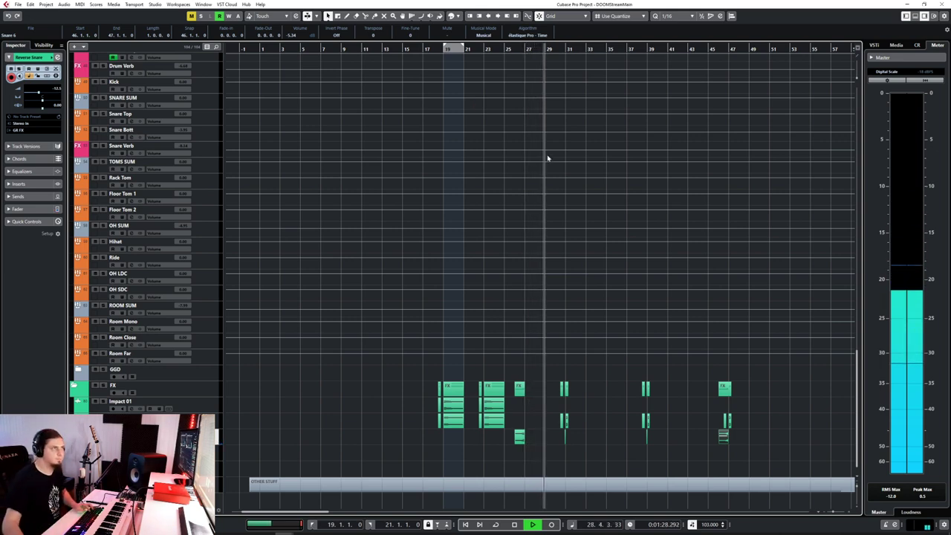
pyautogui.scroll(-10, 586, 316)
pyautogui.scroll(3, 586, 319)
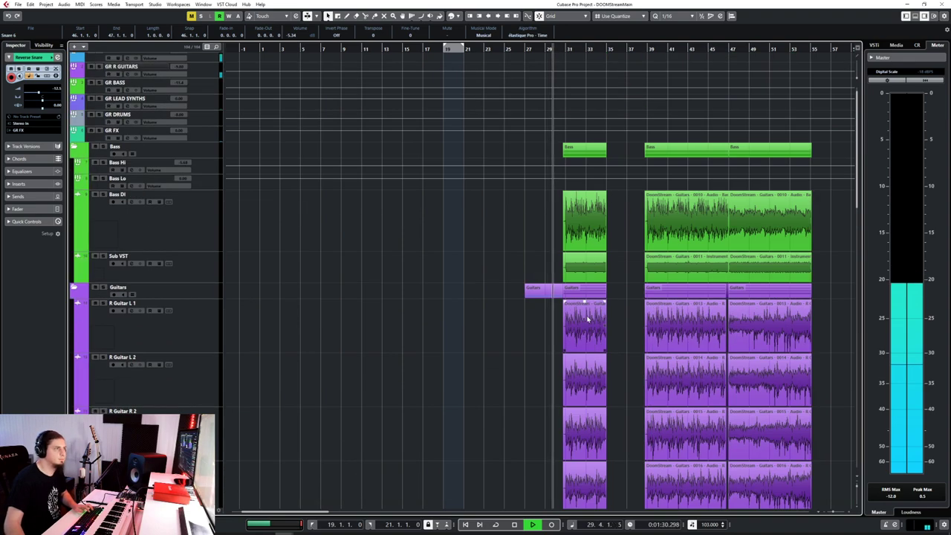
pyautogui.scroll(-8, 587, 319)
pyautogui.scroll(-5, 586, 320)
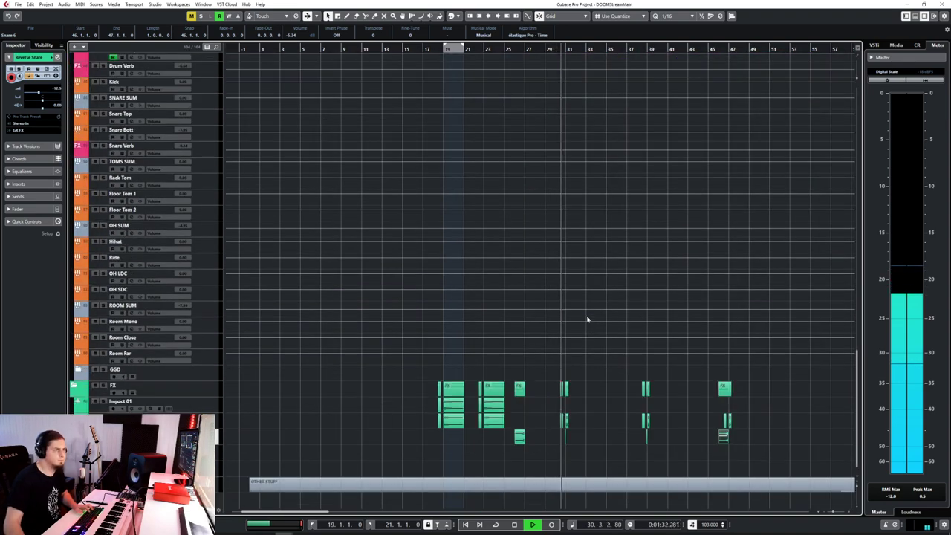
pyautogui.hscroll(2, 592, 416)
pyautogui.hscroll(6, 592, 416)
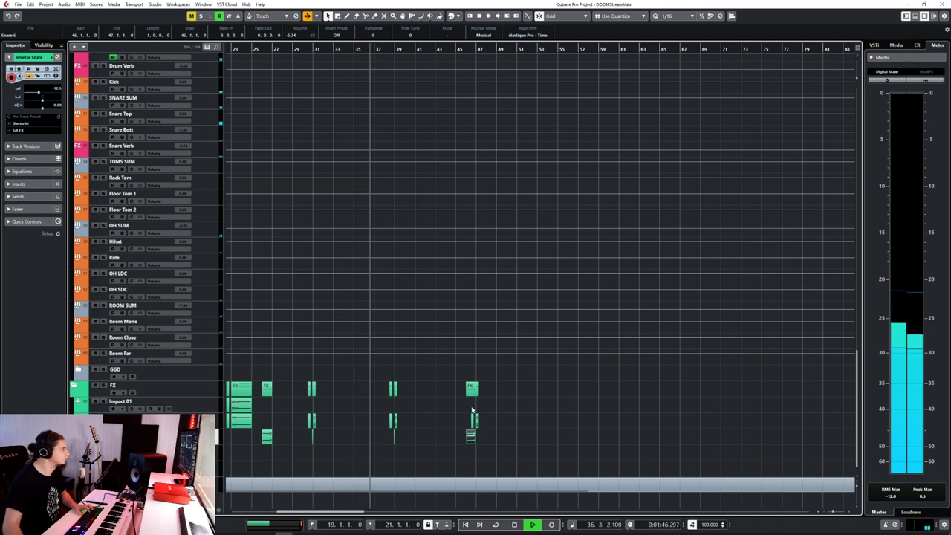
pyautogui.scroll(5, 406, 436)
pyautogui.scroll(2, 407, 434)
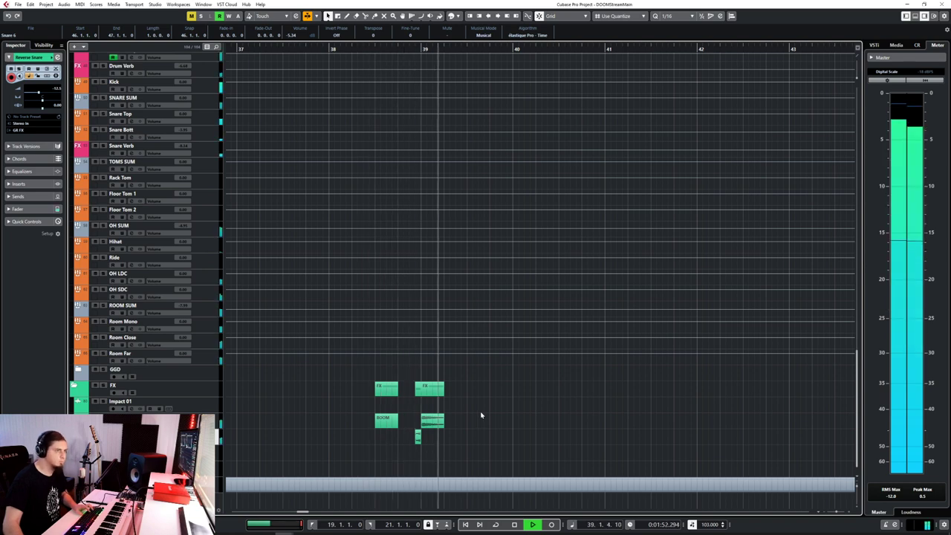
pyautogui.hscroll(-3, 486, 417)
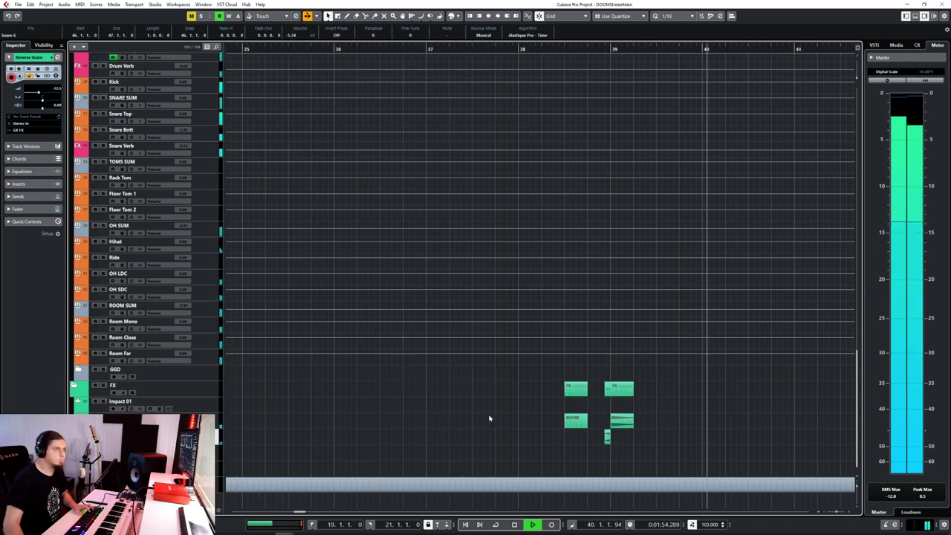
pyautogui.scroll(-3, 488, 418)
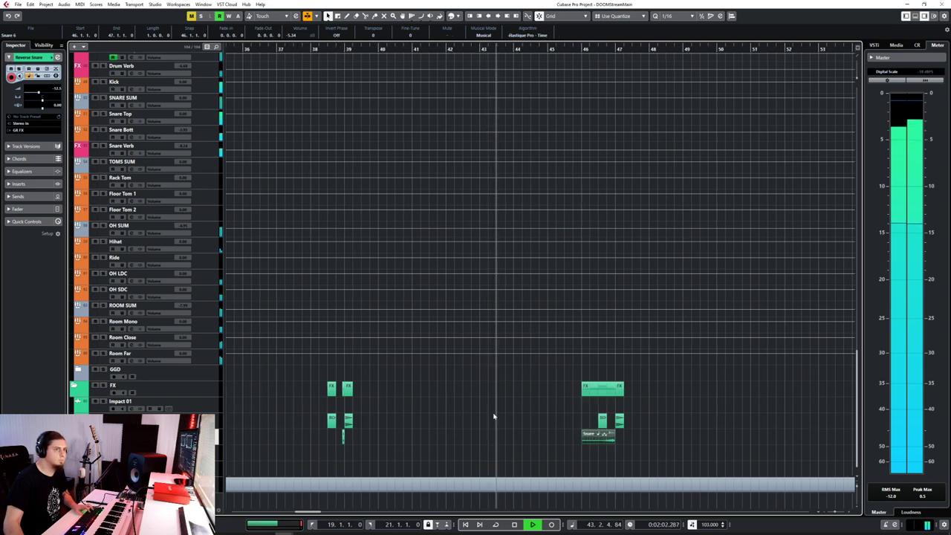
# Set the volume of the bar 46 reversed snare clip to -1.82 dB and stop playback at bar 55
pyautogui.hscroll(5, 646, 431)
pyautogui.hscroll(5, 495, 434)
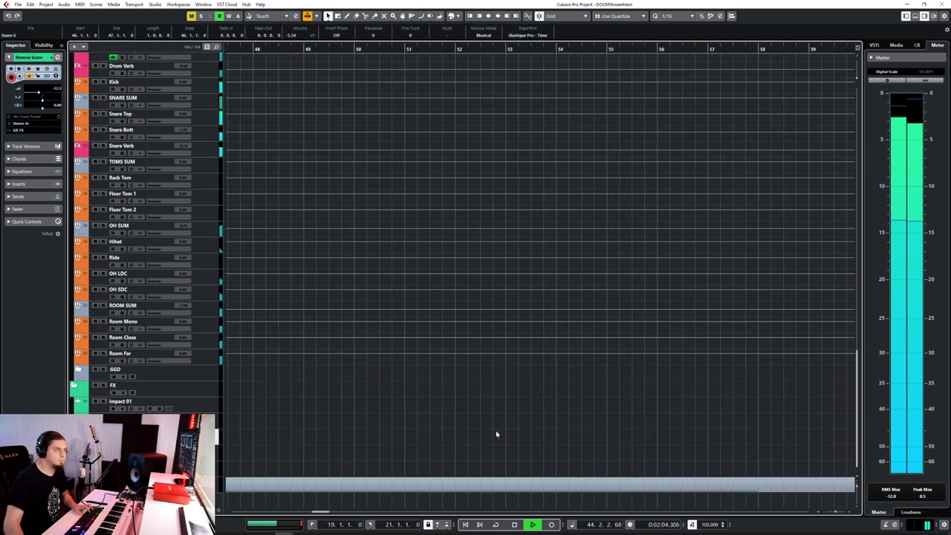
pyautogui.press('h')
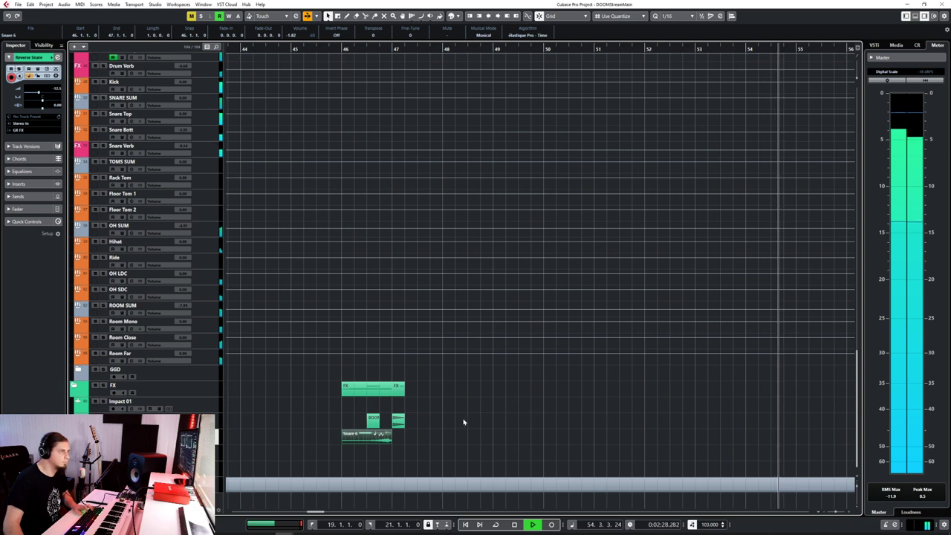
pyautogui.scroll(-3, 464, 422)
pyautogui.press('space')
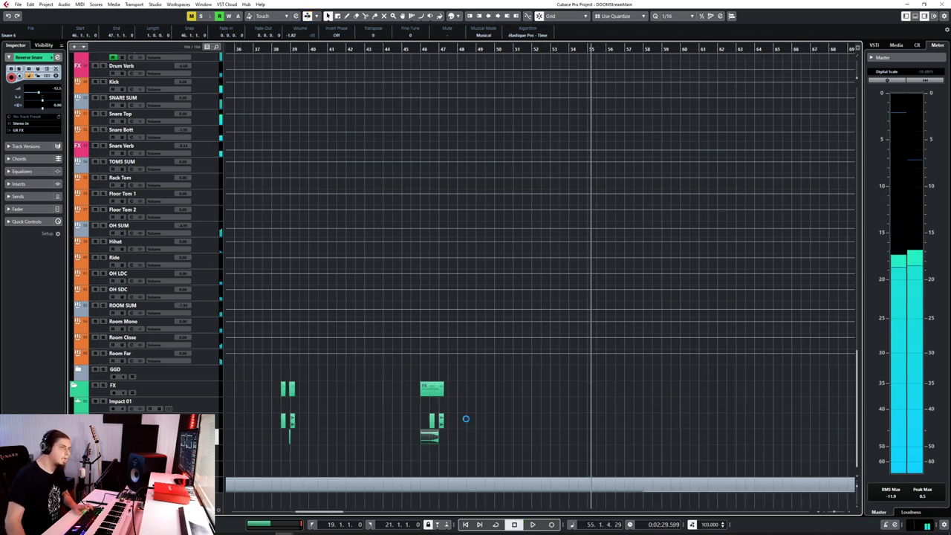